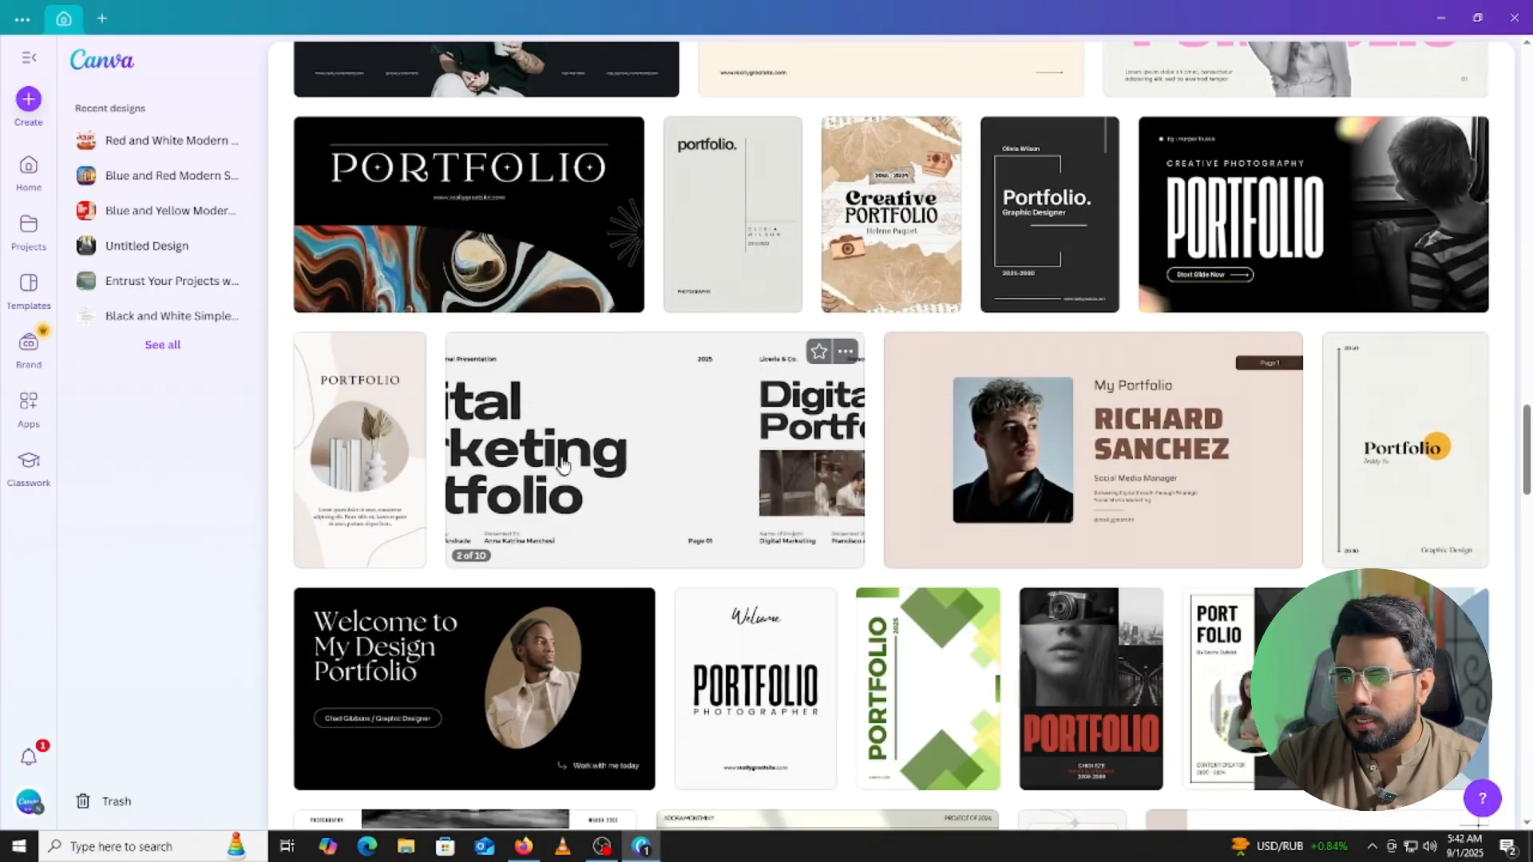
Open the green-and-dark Graphic Design Online Portfolio template card and browse its 'More like this' suggestions.
scroll(559, 473, down, 5)
scroll(928, 486, down, 5)
scroll(928, 485, up, 20)
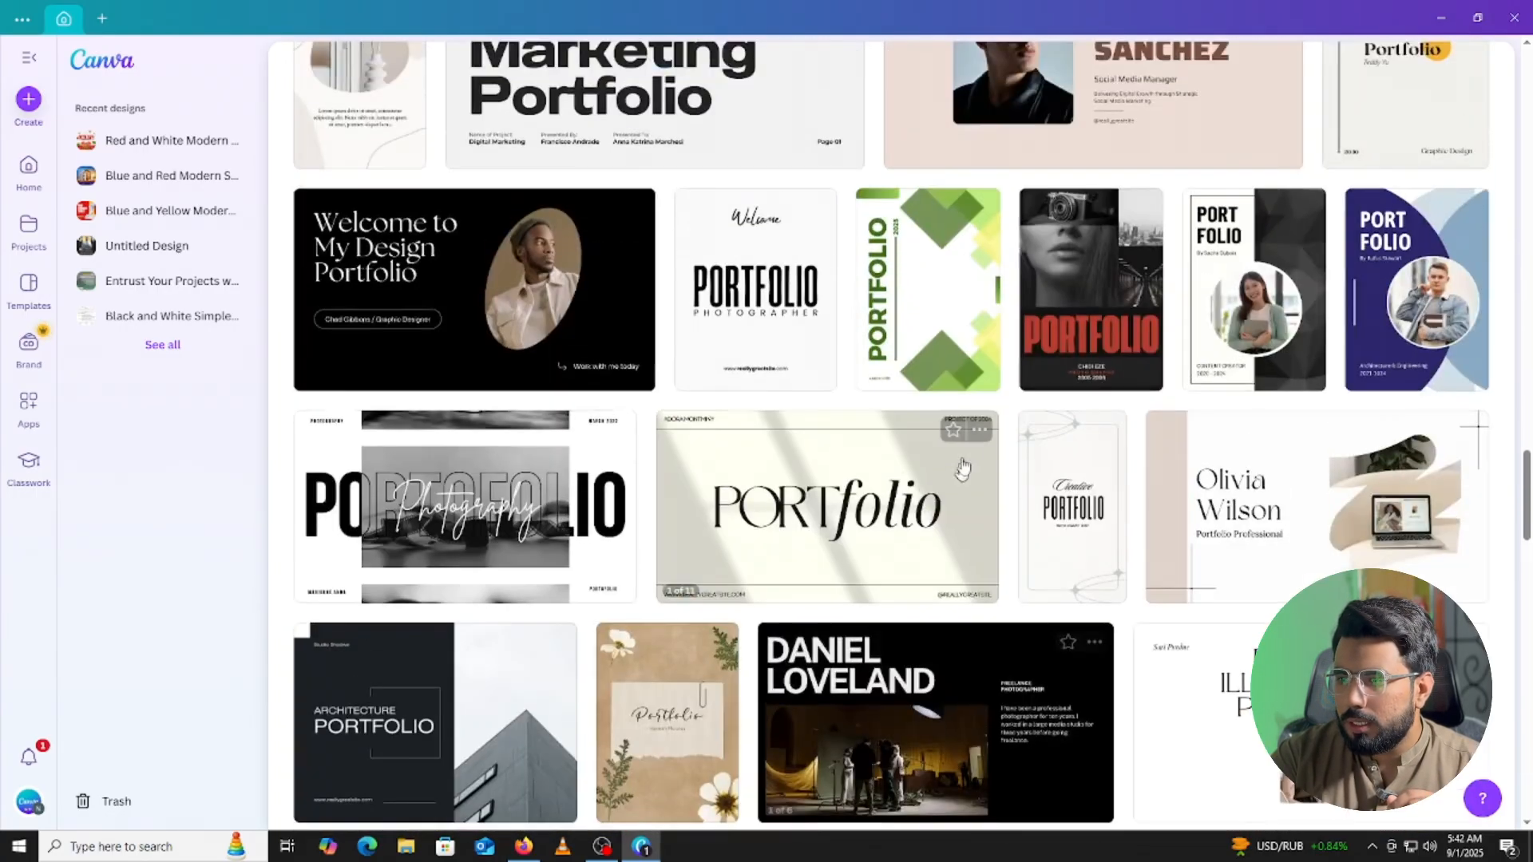
scroll(941, 452, up, 15)
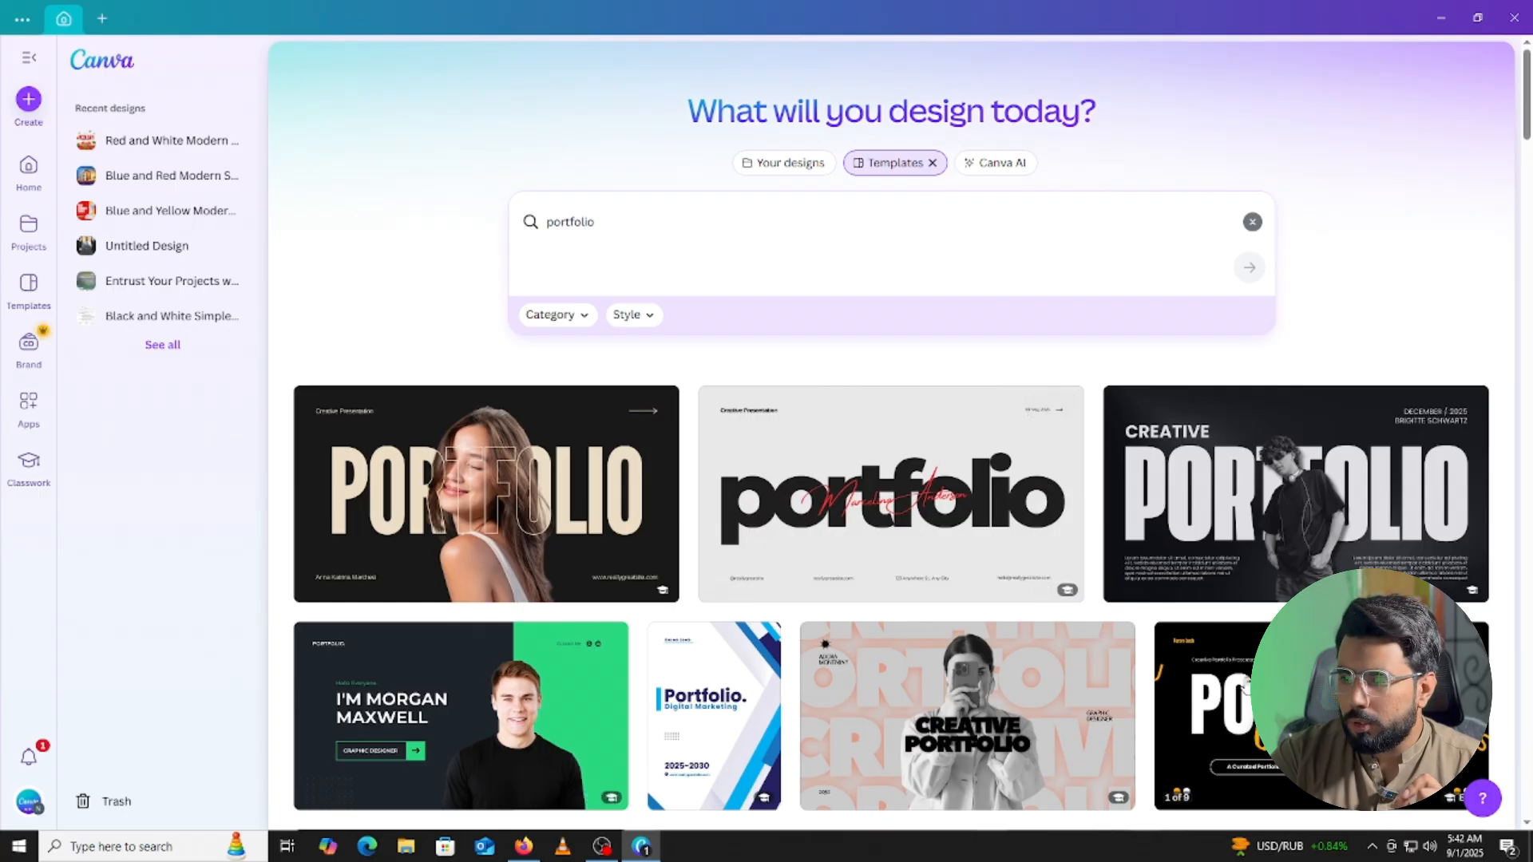
click(486, 706)
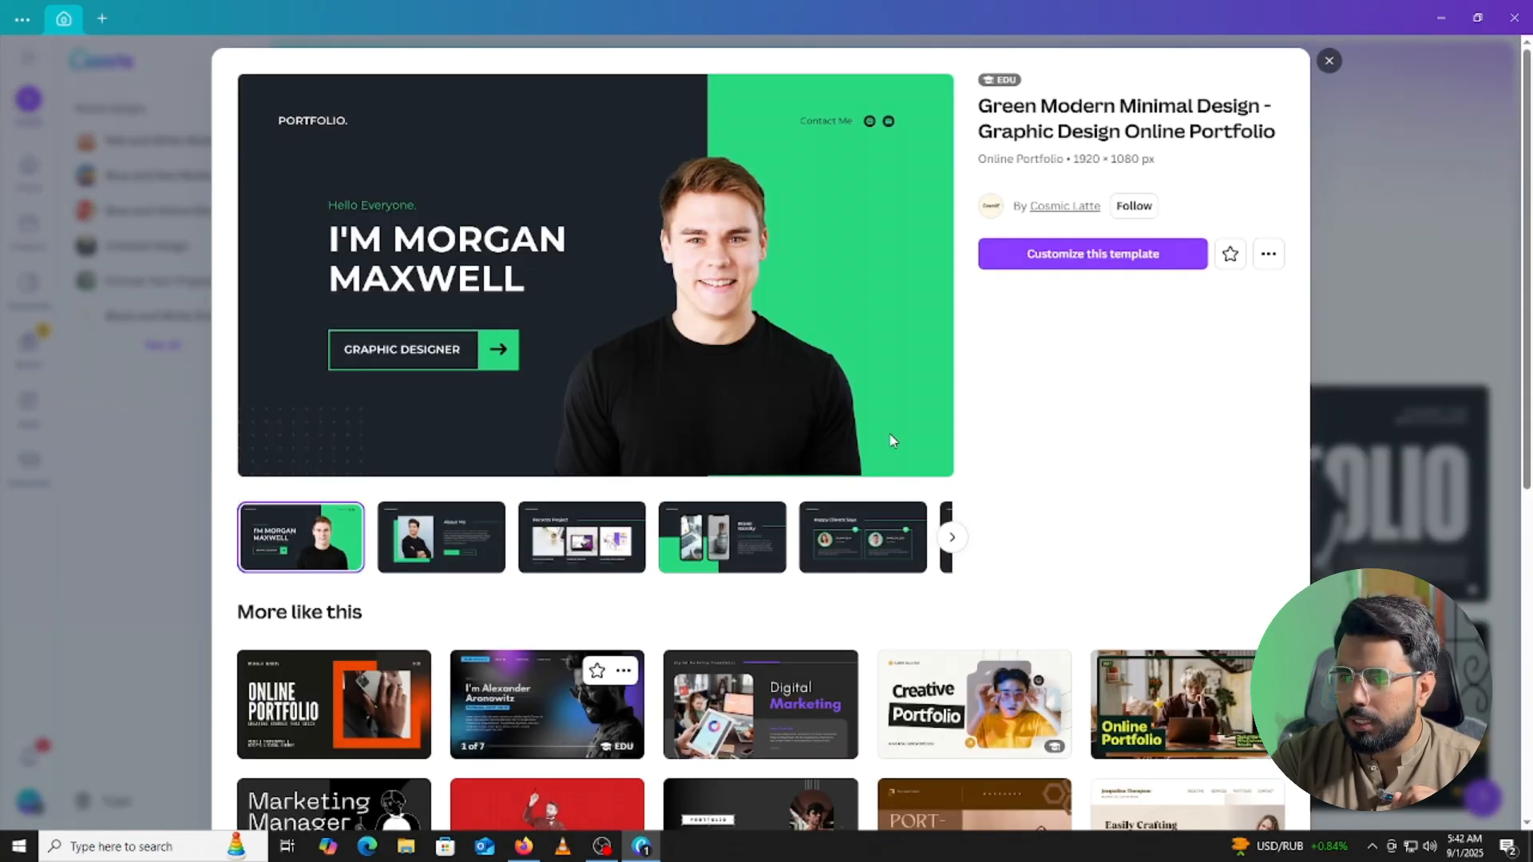
scroll(835, 520, down, 6)
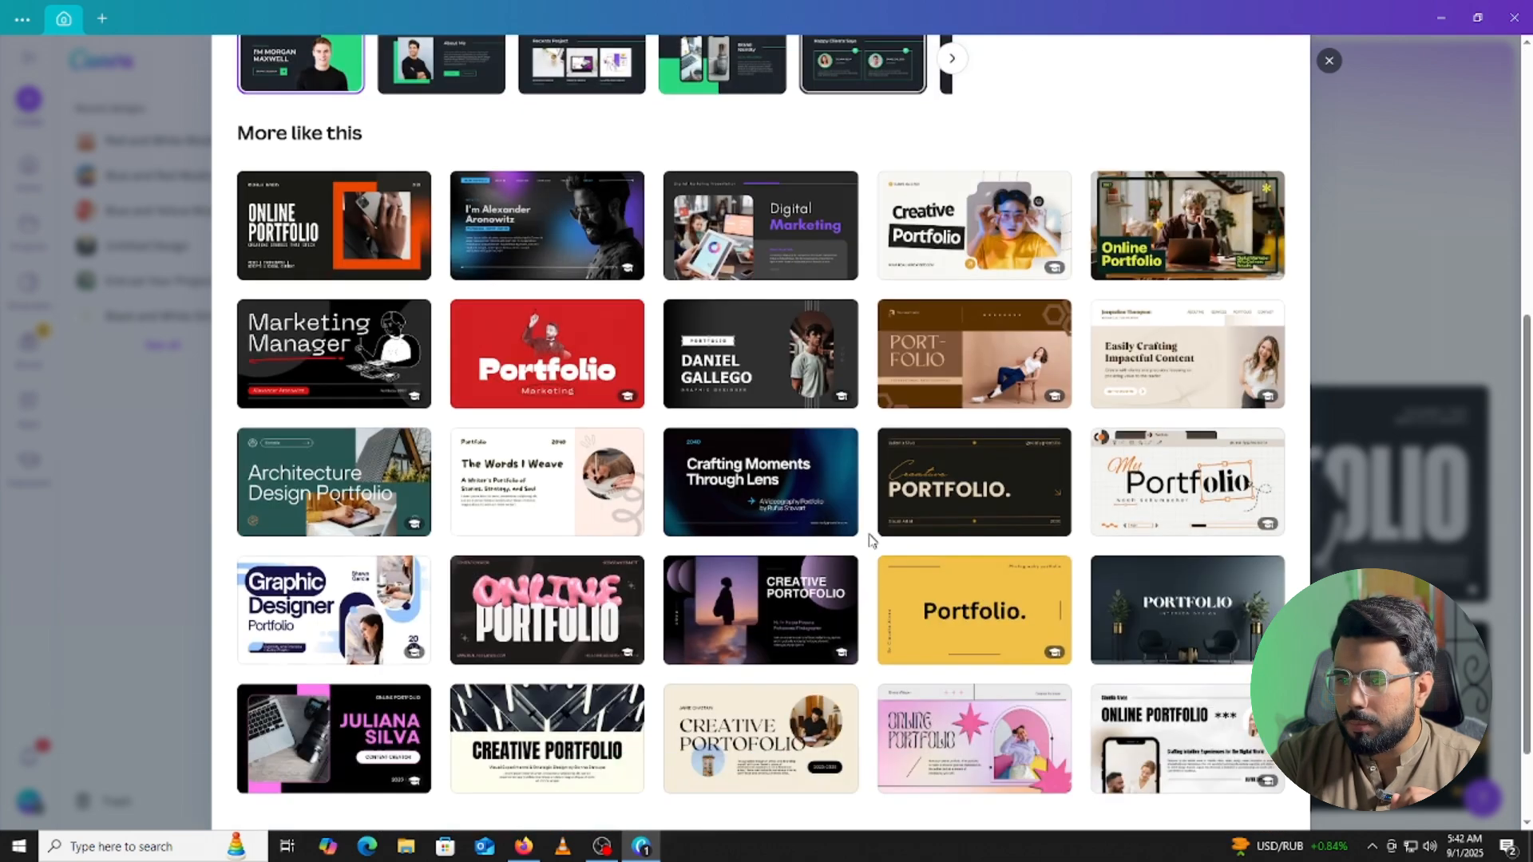
scroll(559, 511, down, 2)
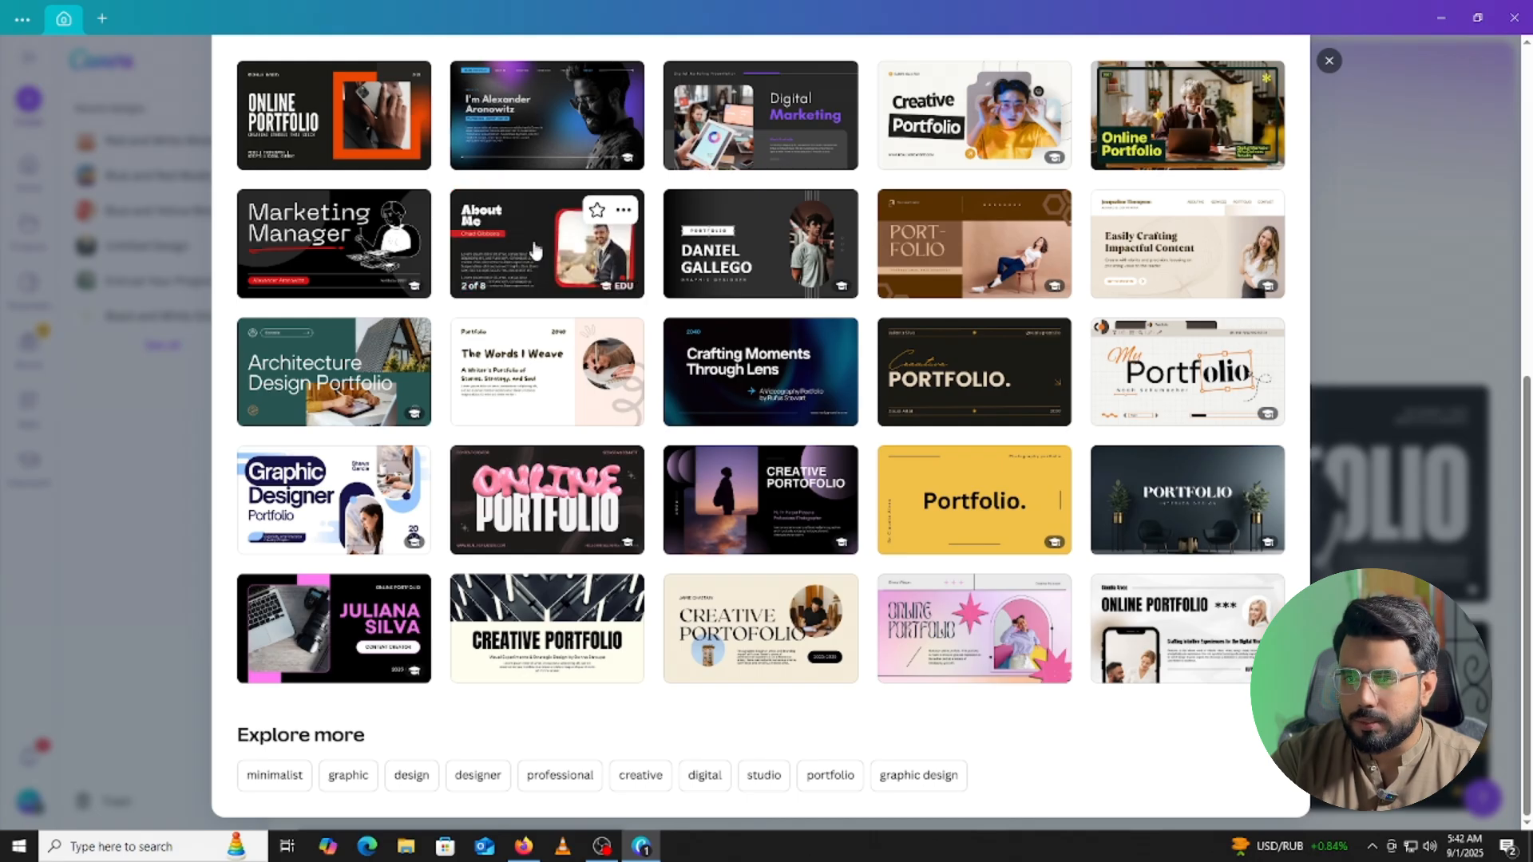
scroll(536, 285, up, 1)
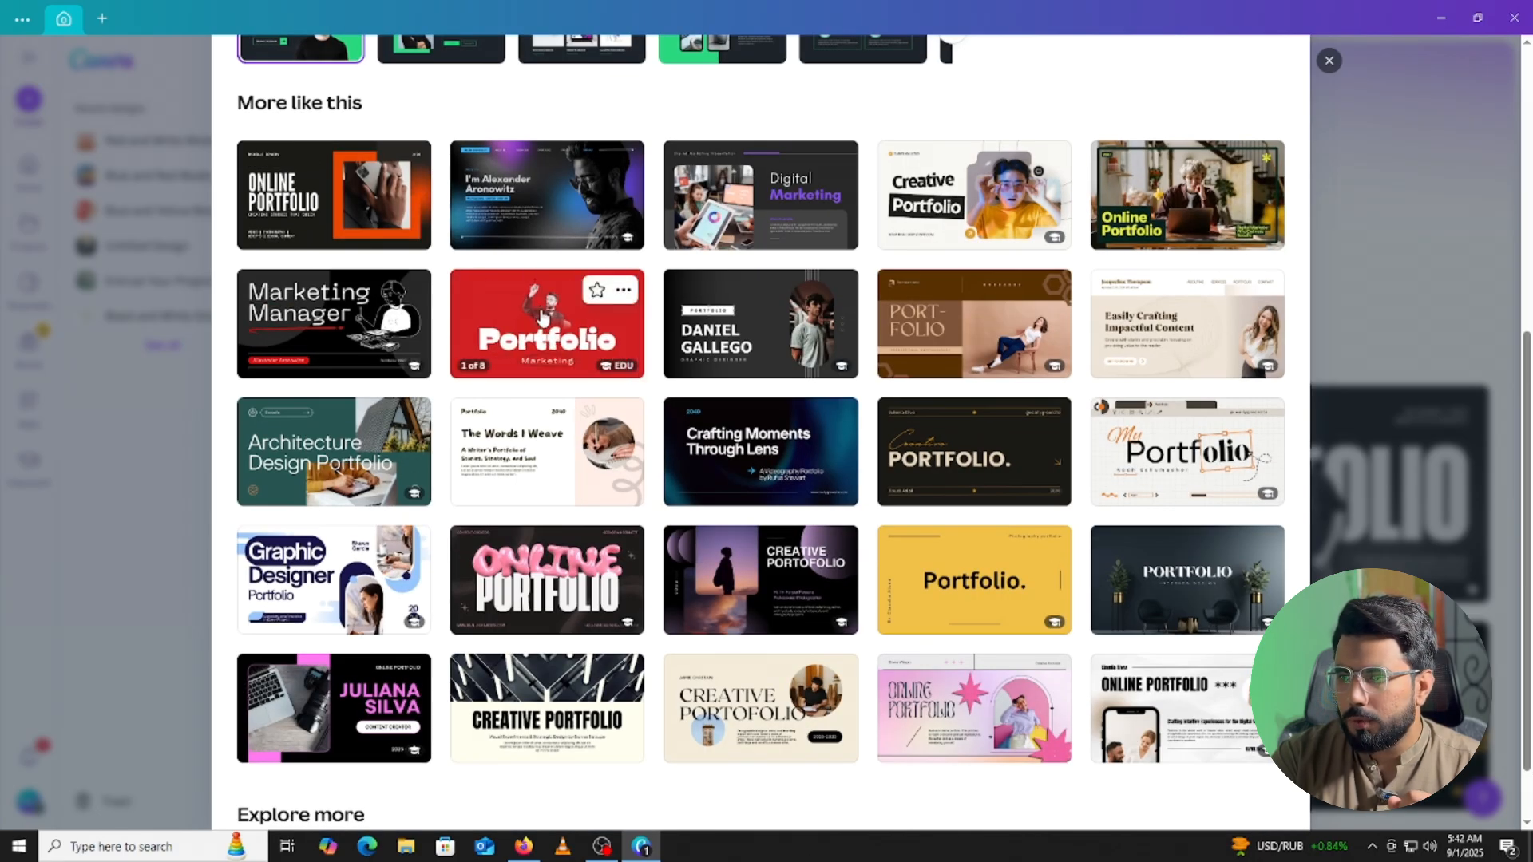
scroll(587, 317, up, 6)
scroll(588, 313, up, 1)
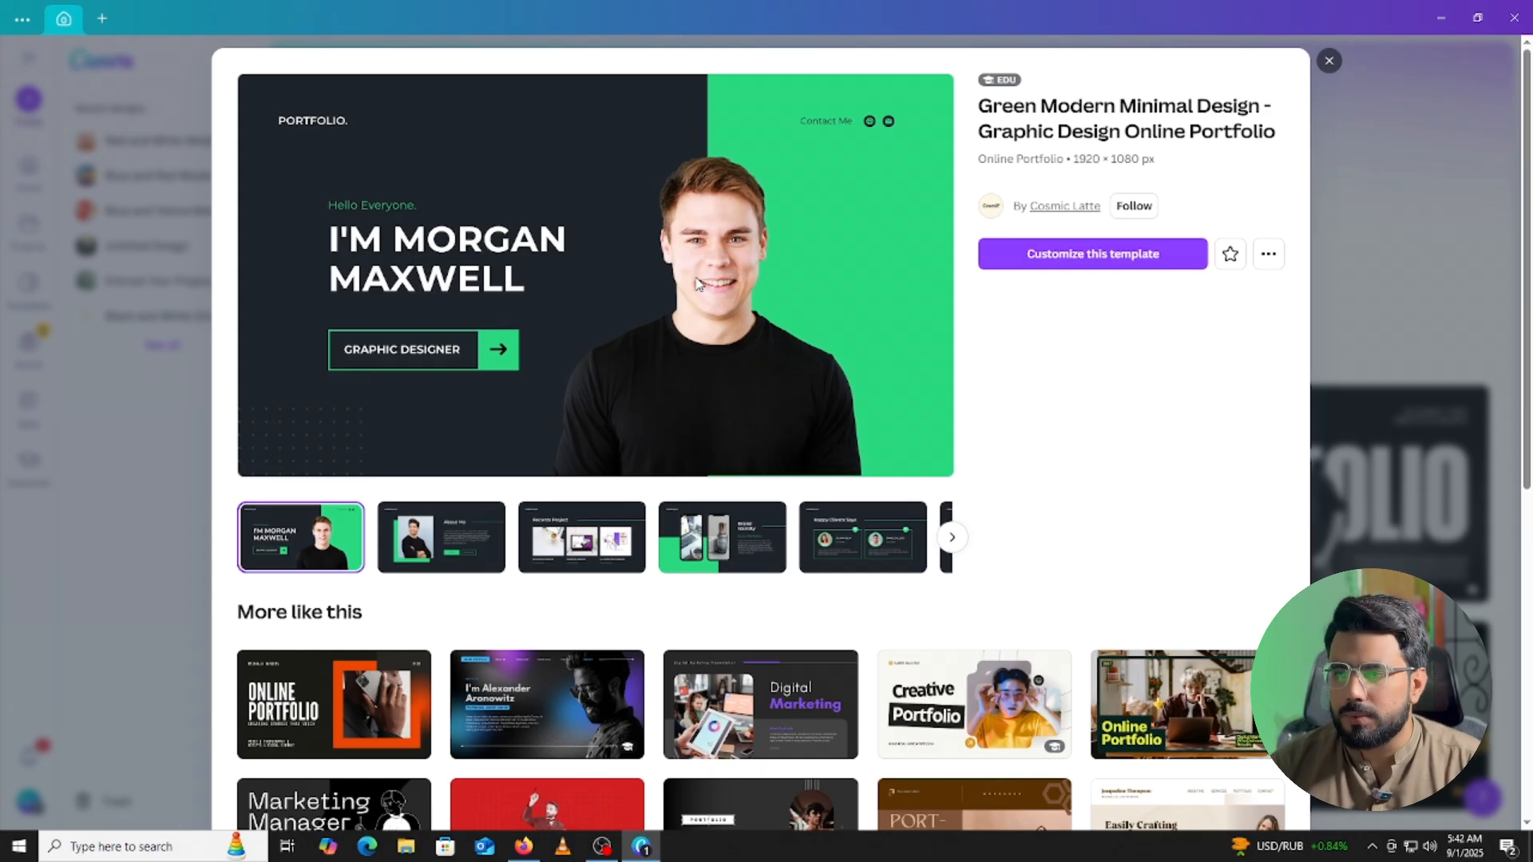
Start customizing an editable copy of the portfolio template.
click(1058, 255)
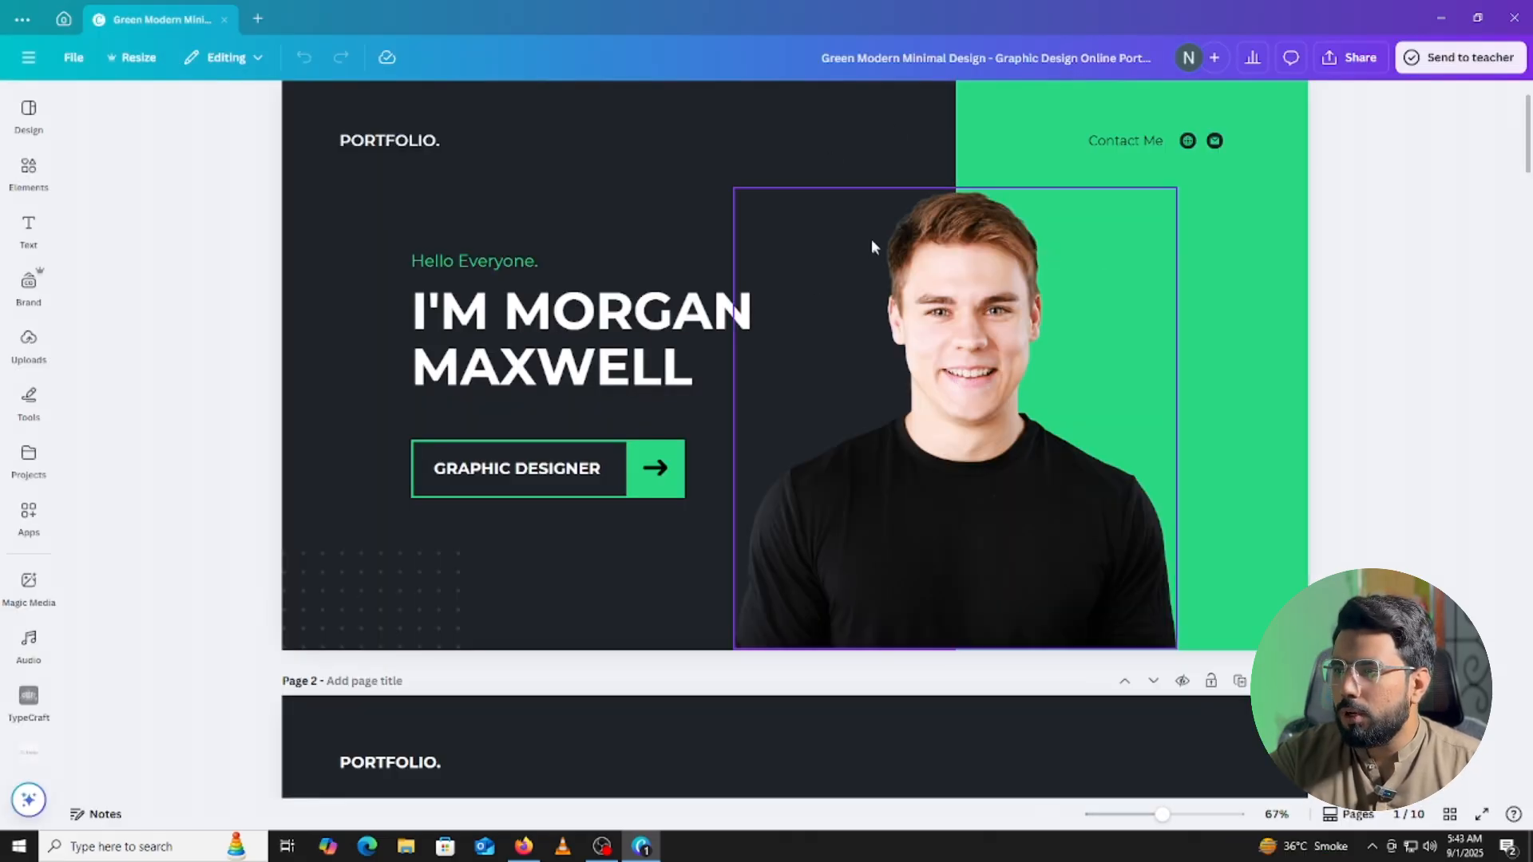
drag(1530, 117, 1530, 121)
scroll(530, 372, down, 2)
scroll(533, 367, down, 5)
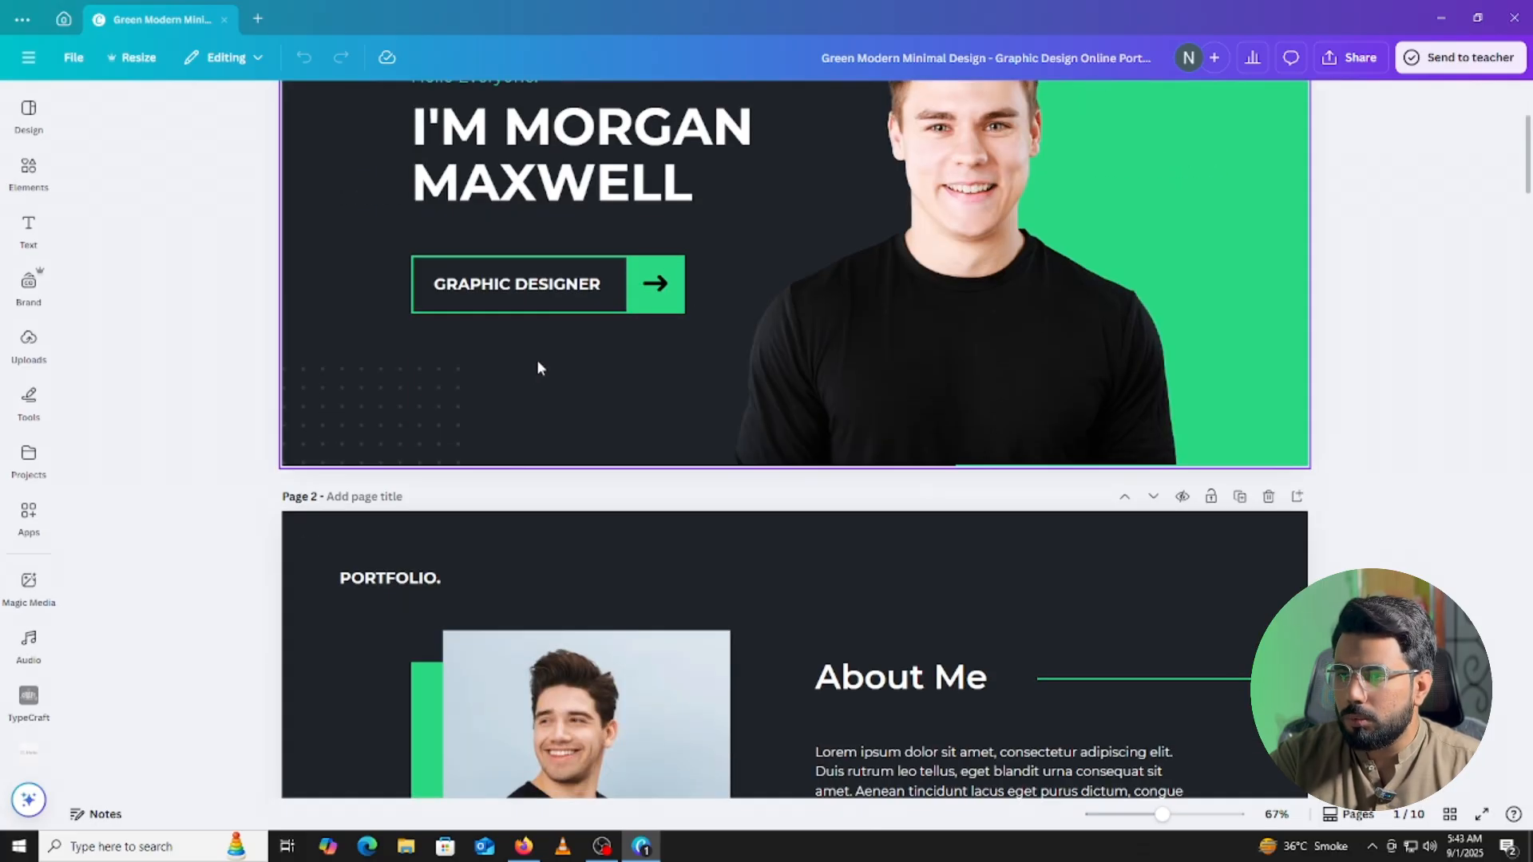
scroll(538, 357, up, 6)
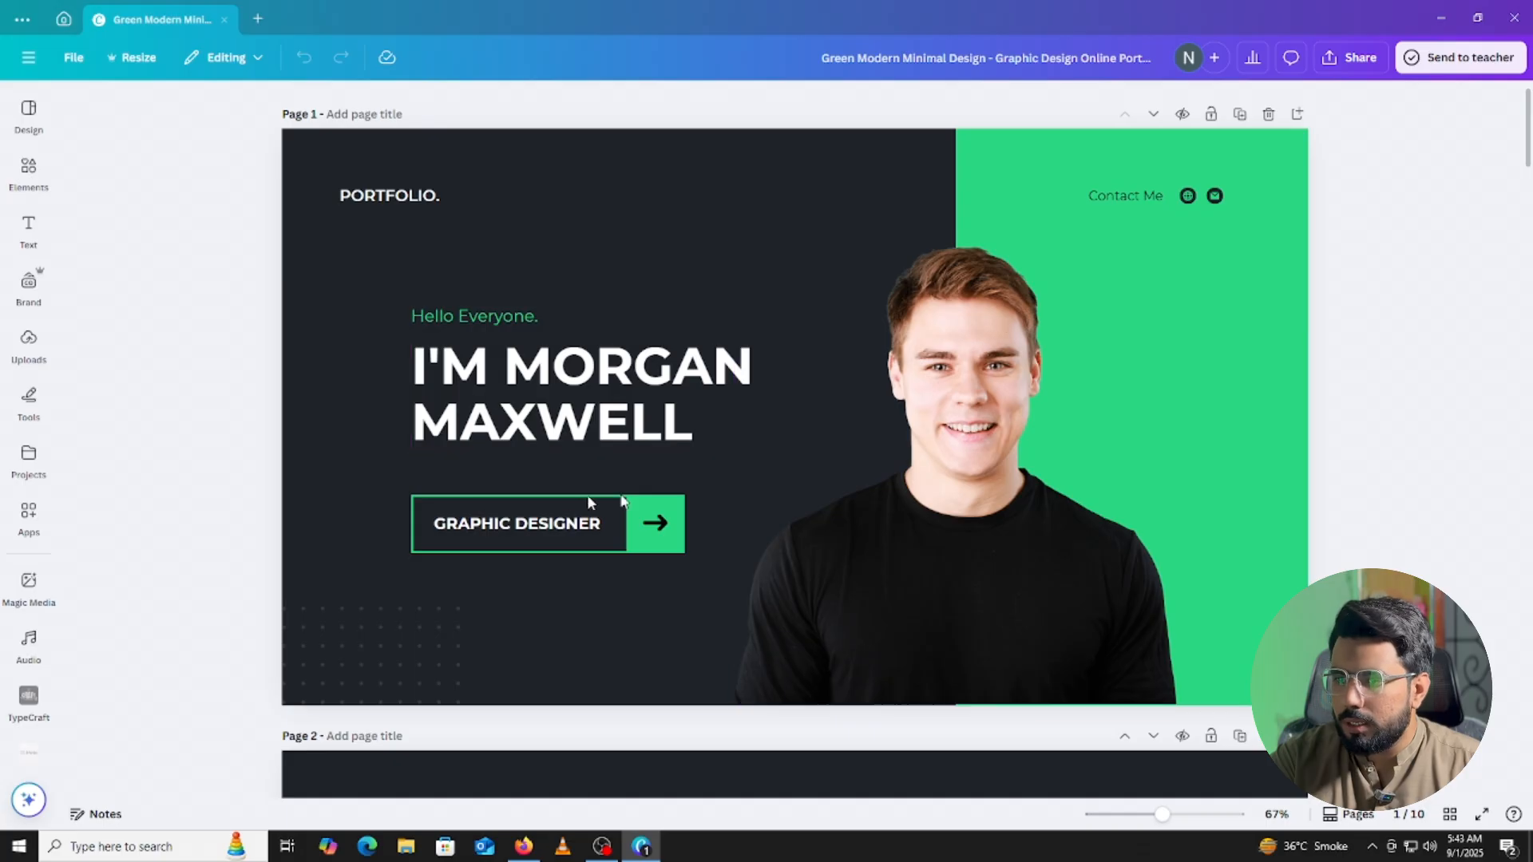
Review the design's pages from Page 1 down to Page 5.
scroll(535, 525, down, 6)
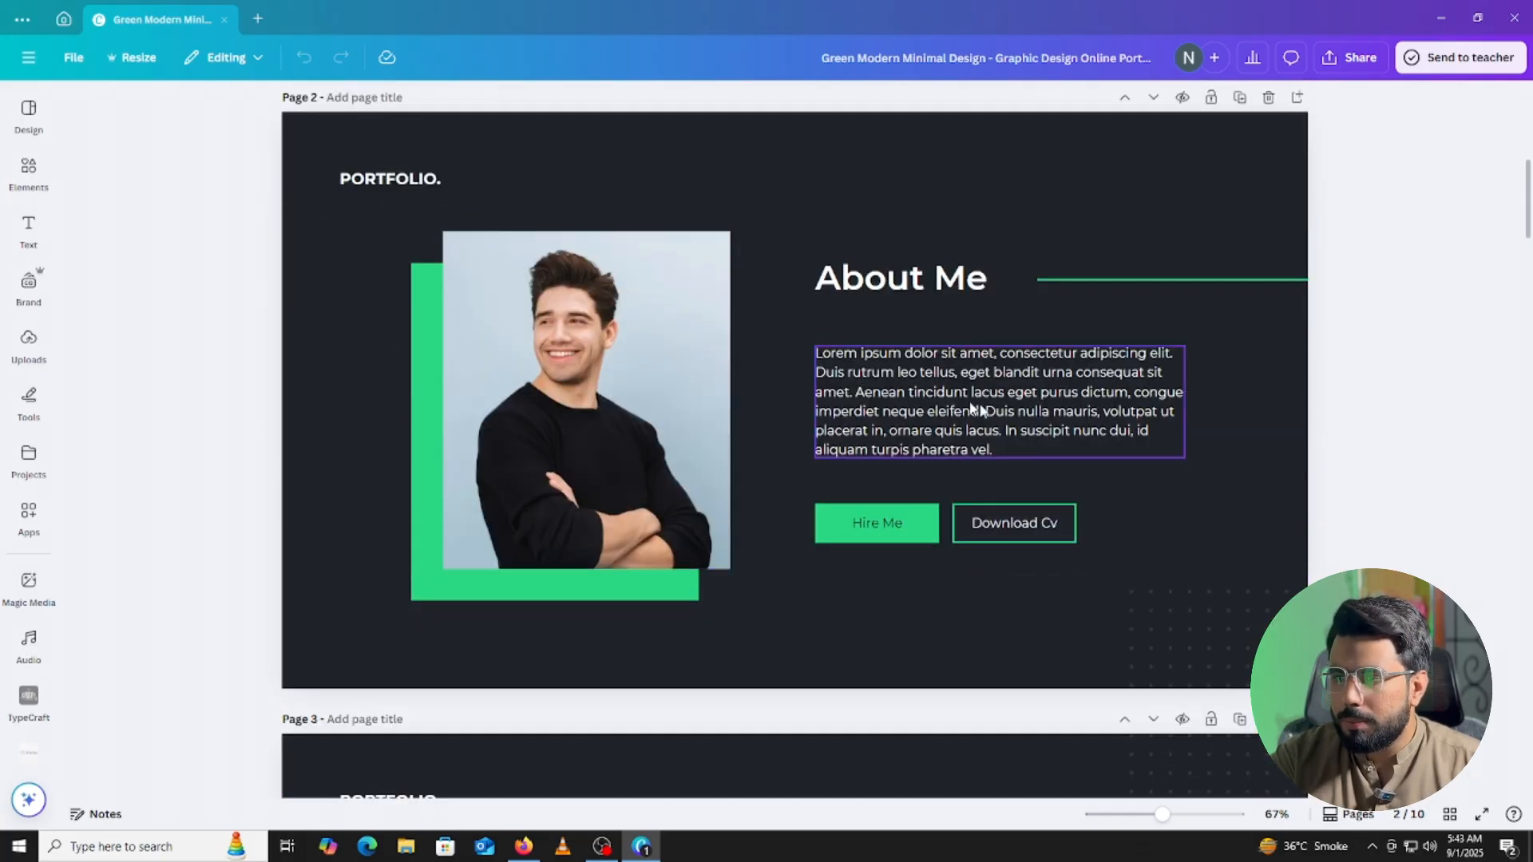
scroll(948, 419, down, 5)
scroll(949, 351, up, 4)
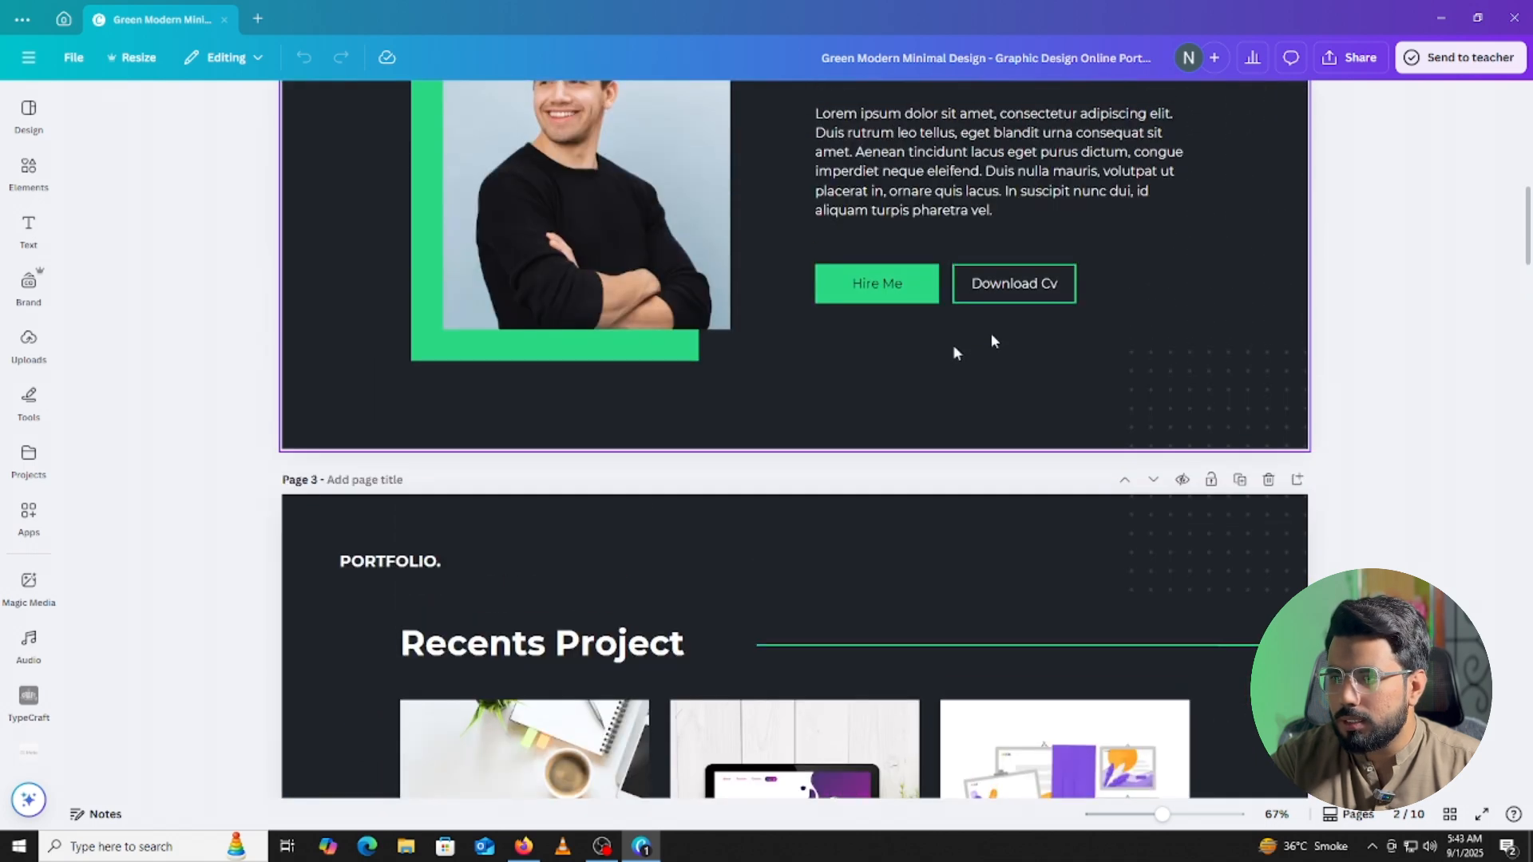
scroll(926, 403, down, 8)
scroll(753, 445, up, 2)
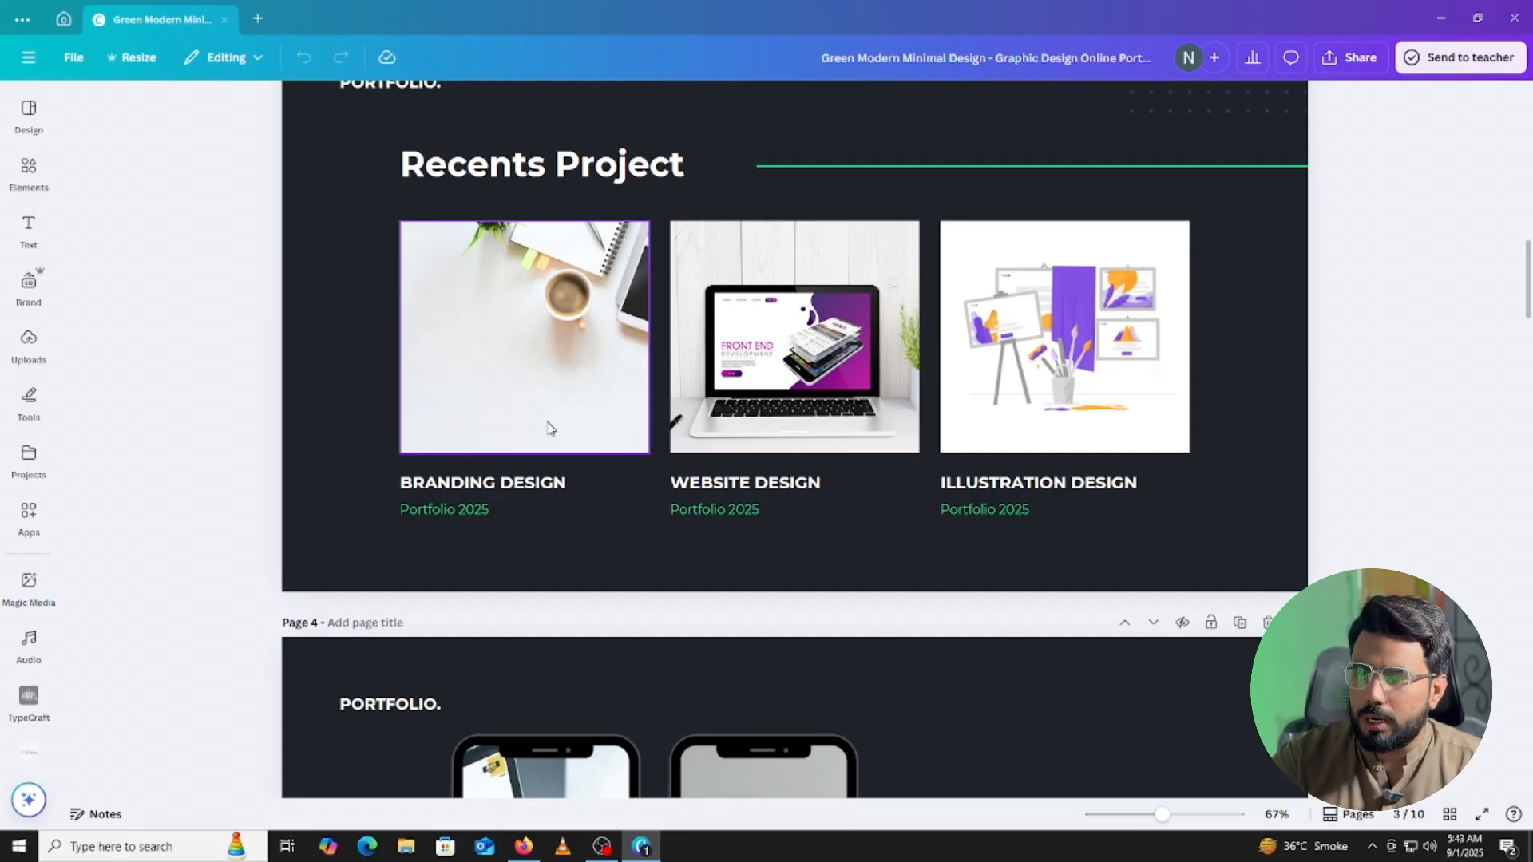
scroll(558, 420, down, 5)
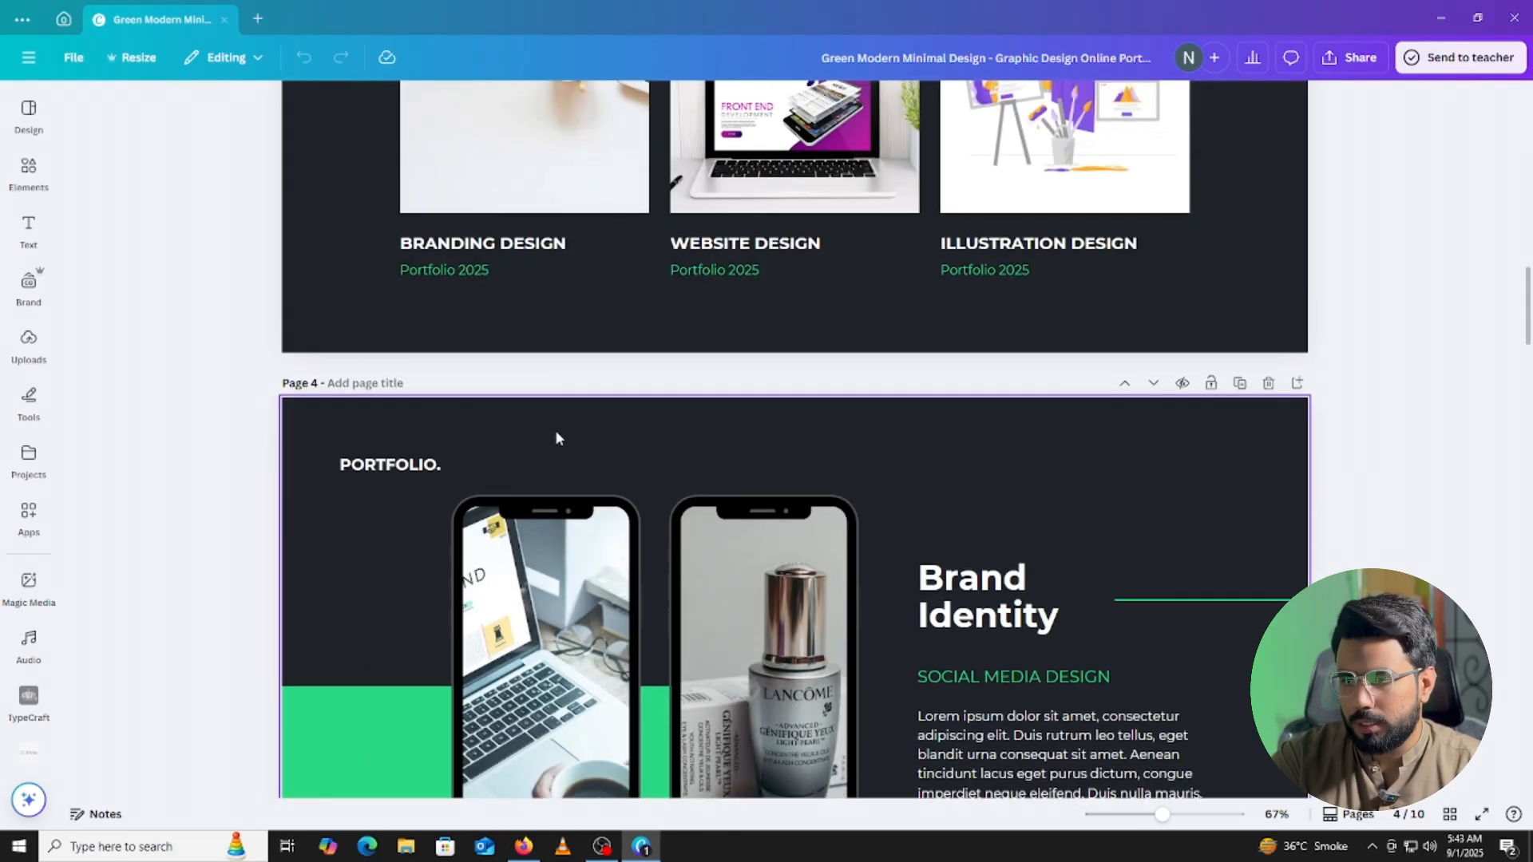
scroll(1027, 483, down, 2)
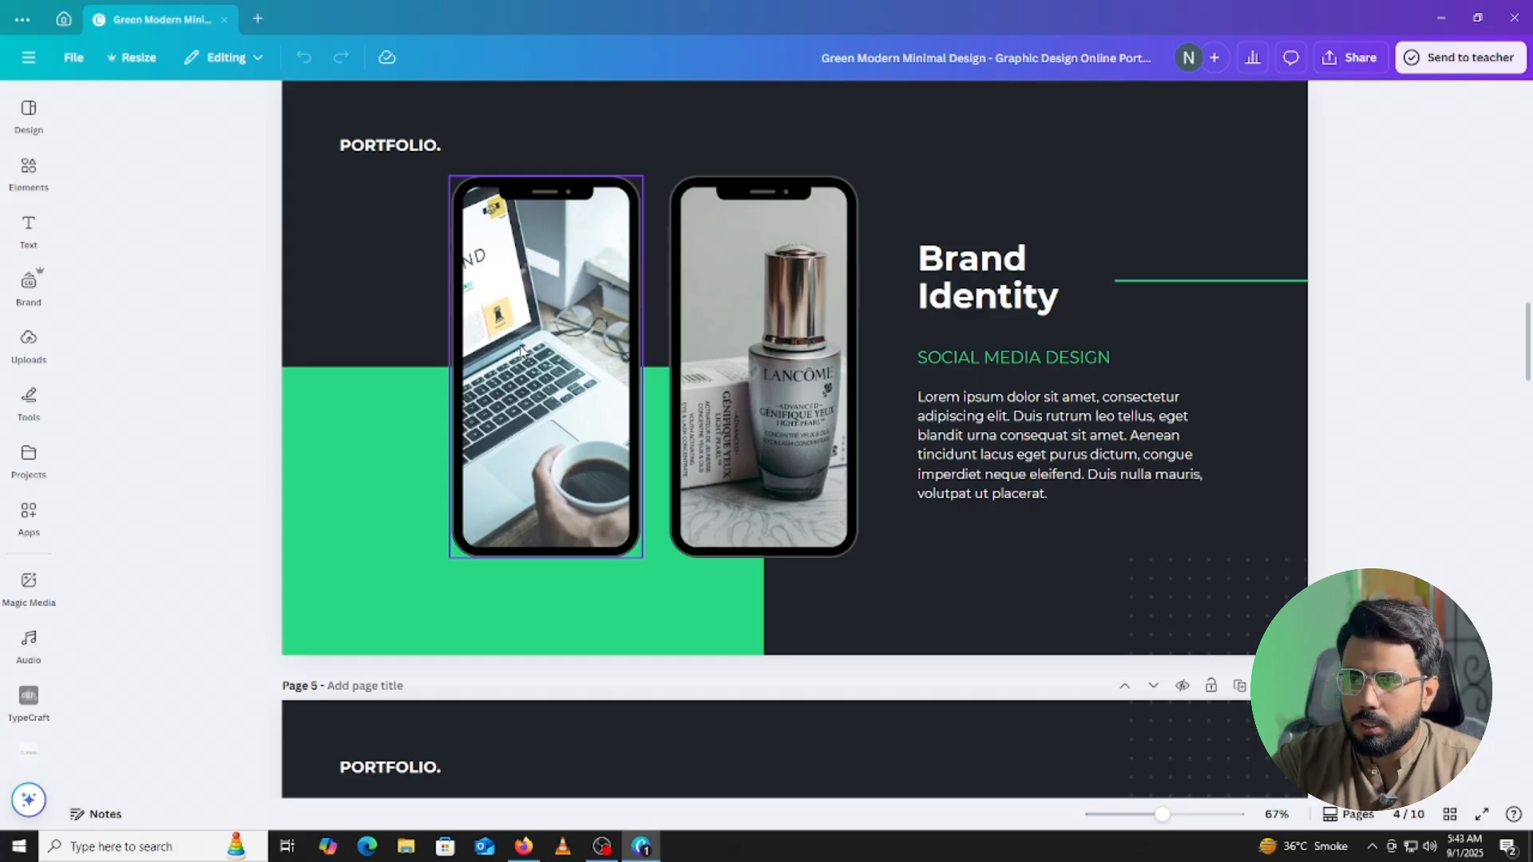
scroll(520, 350, down, 8)
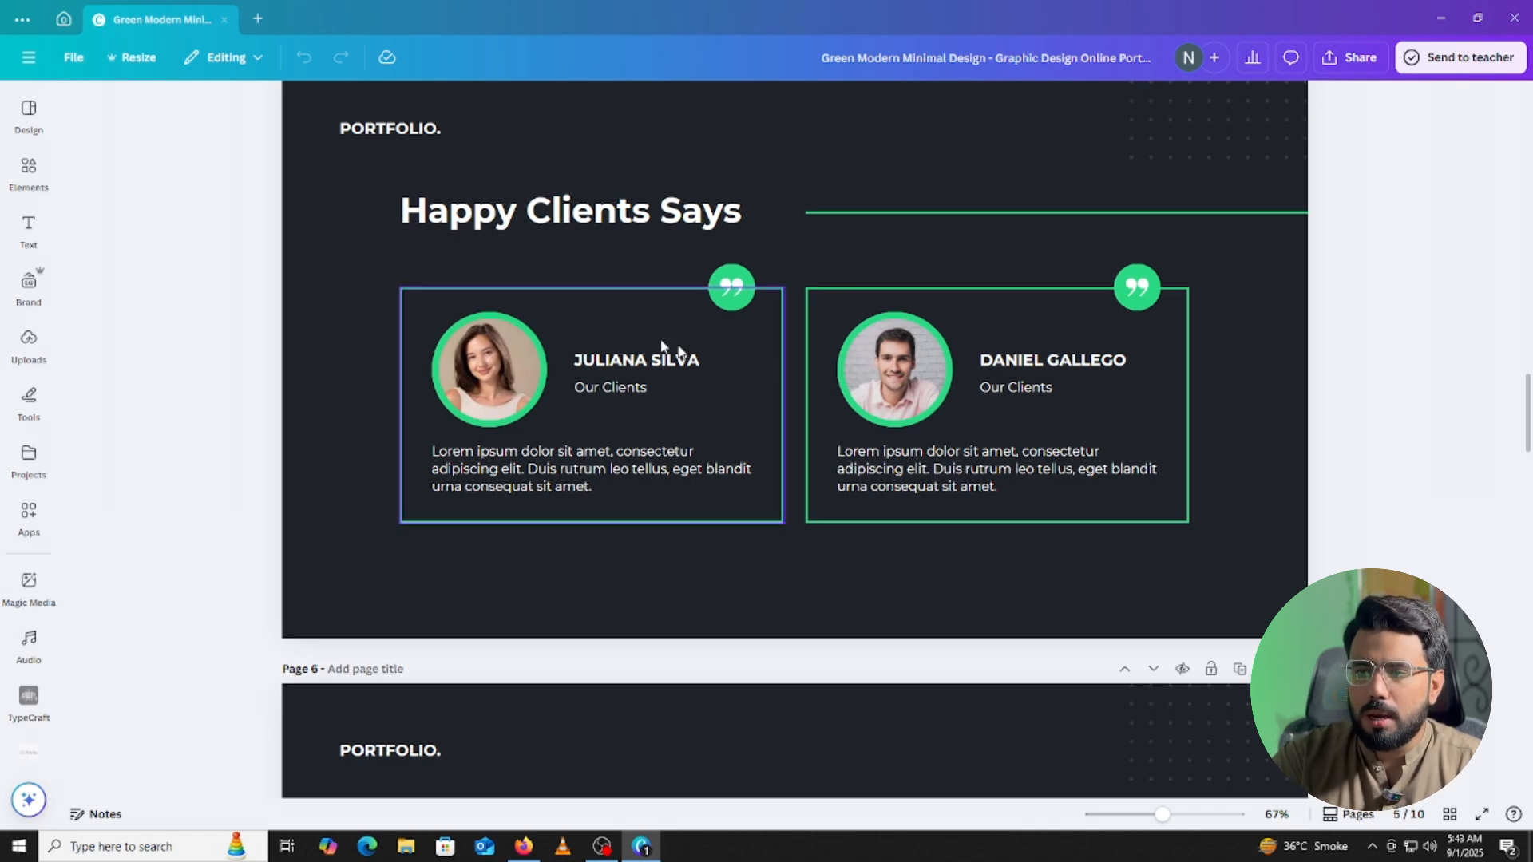
click(613, 357)
click(599, 451)
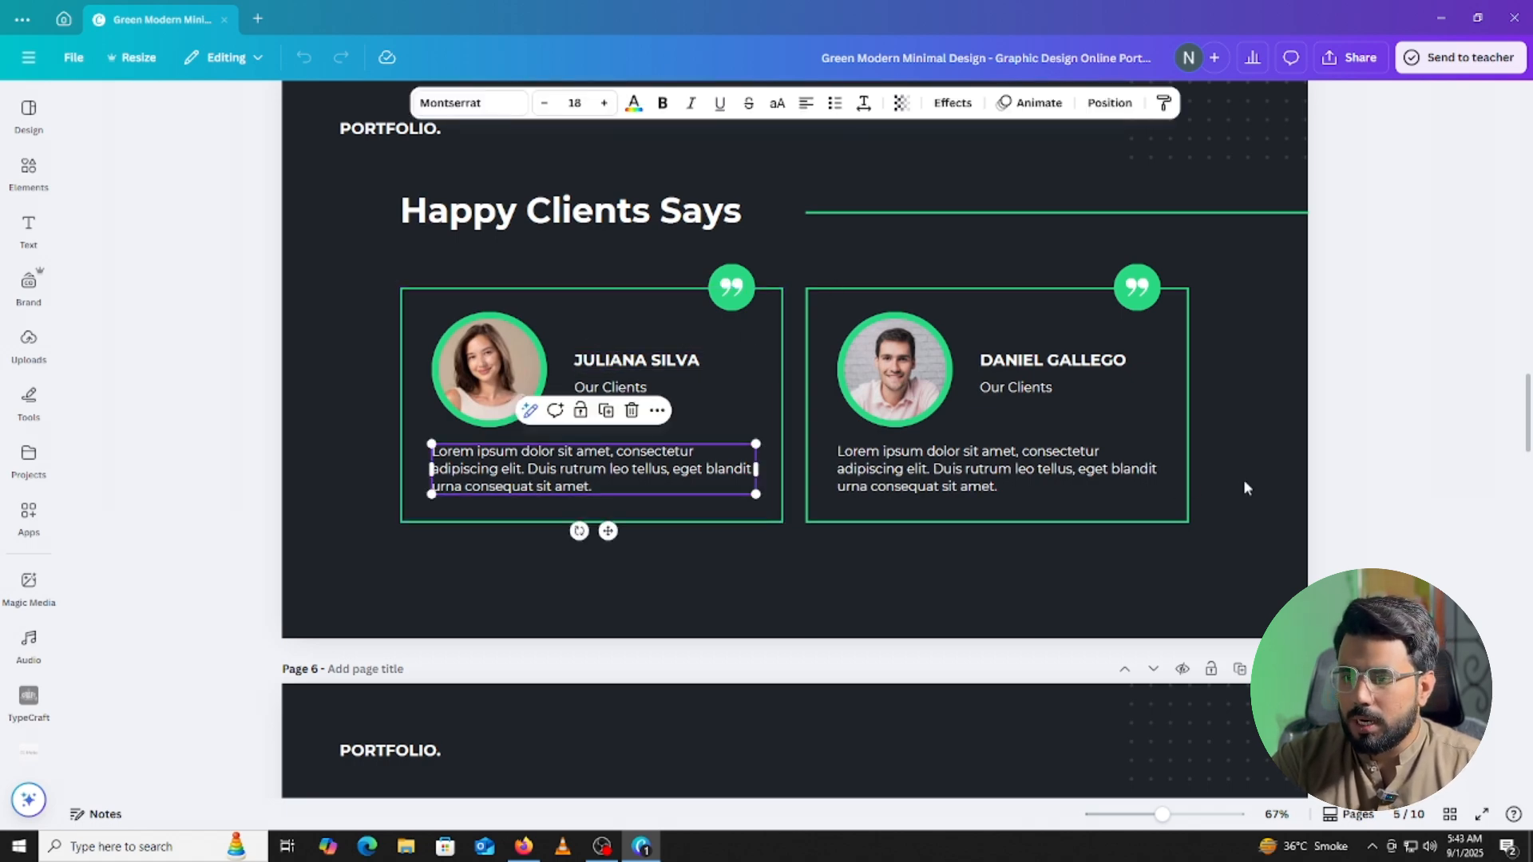
click(1037, 483)
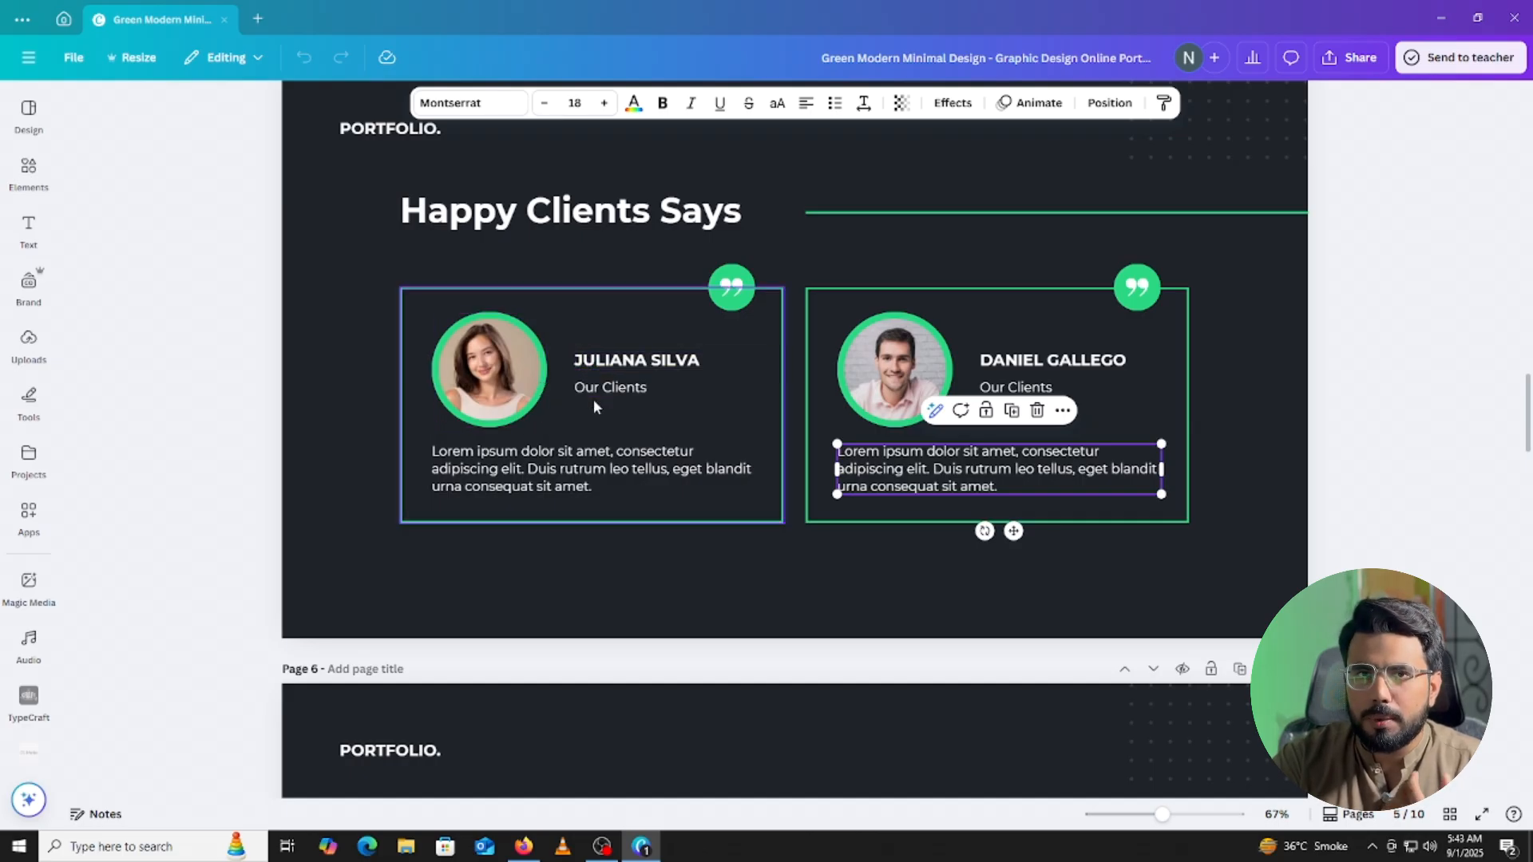
click(621, 470)
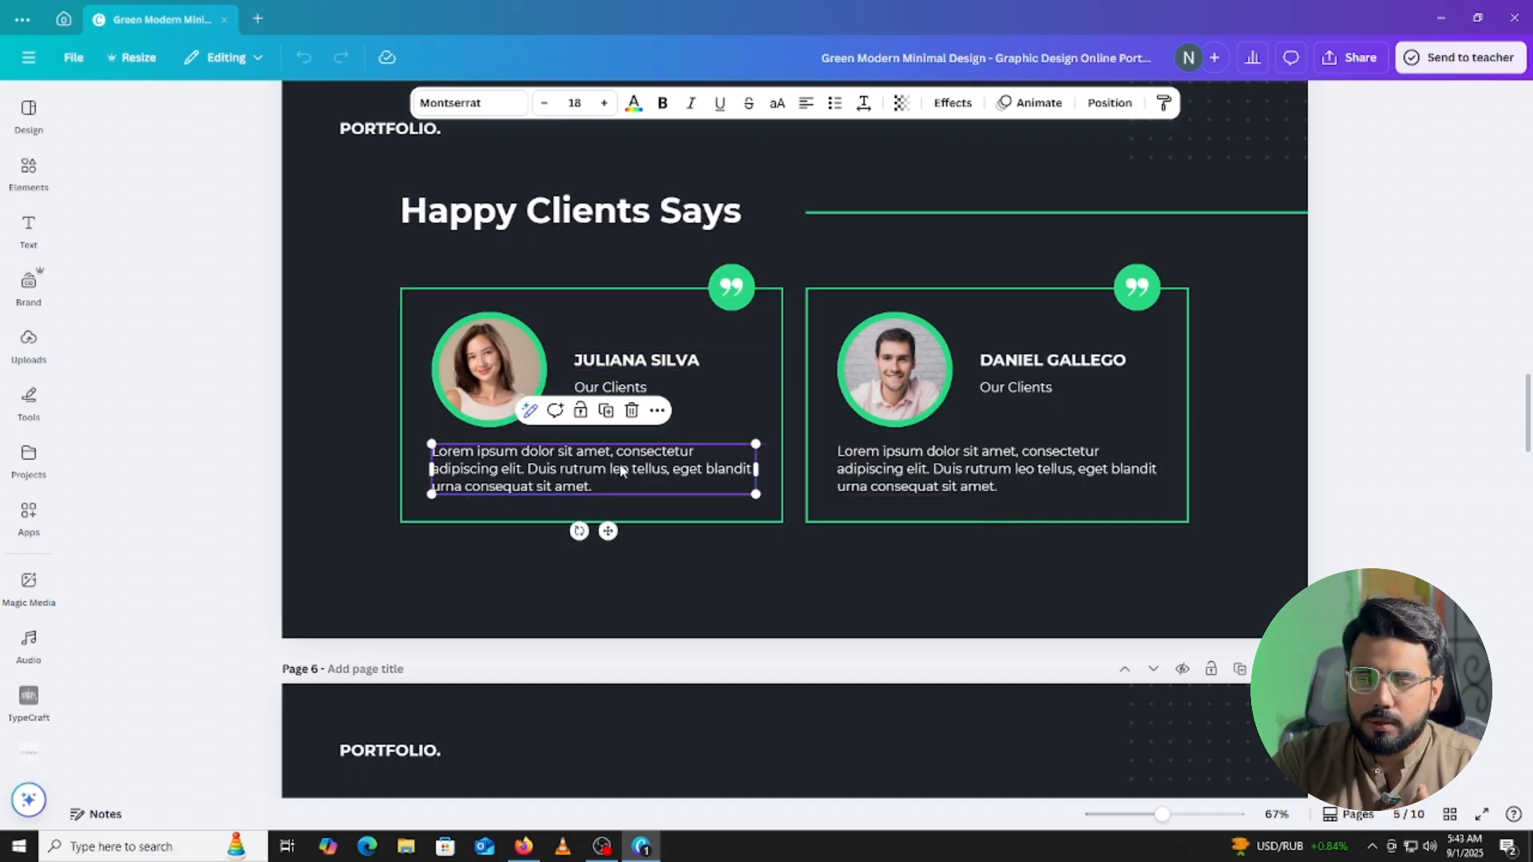
scroll(859, 469, down, 3)
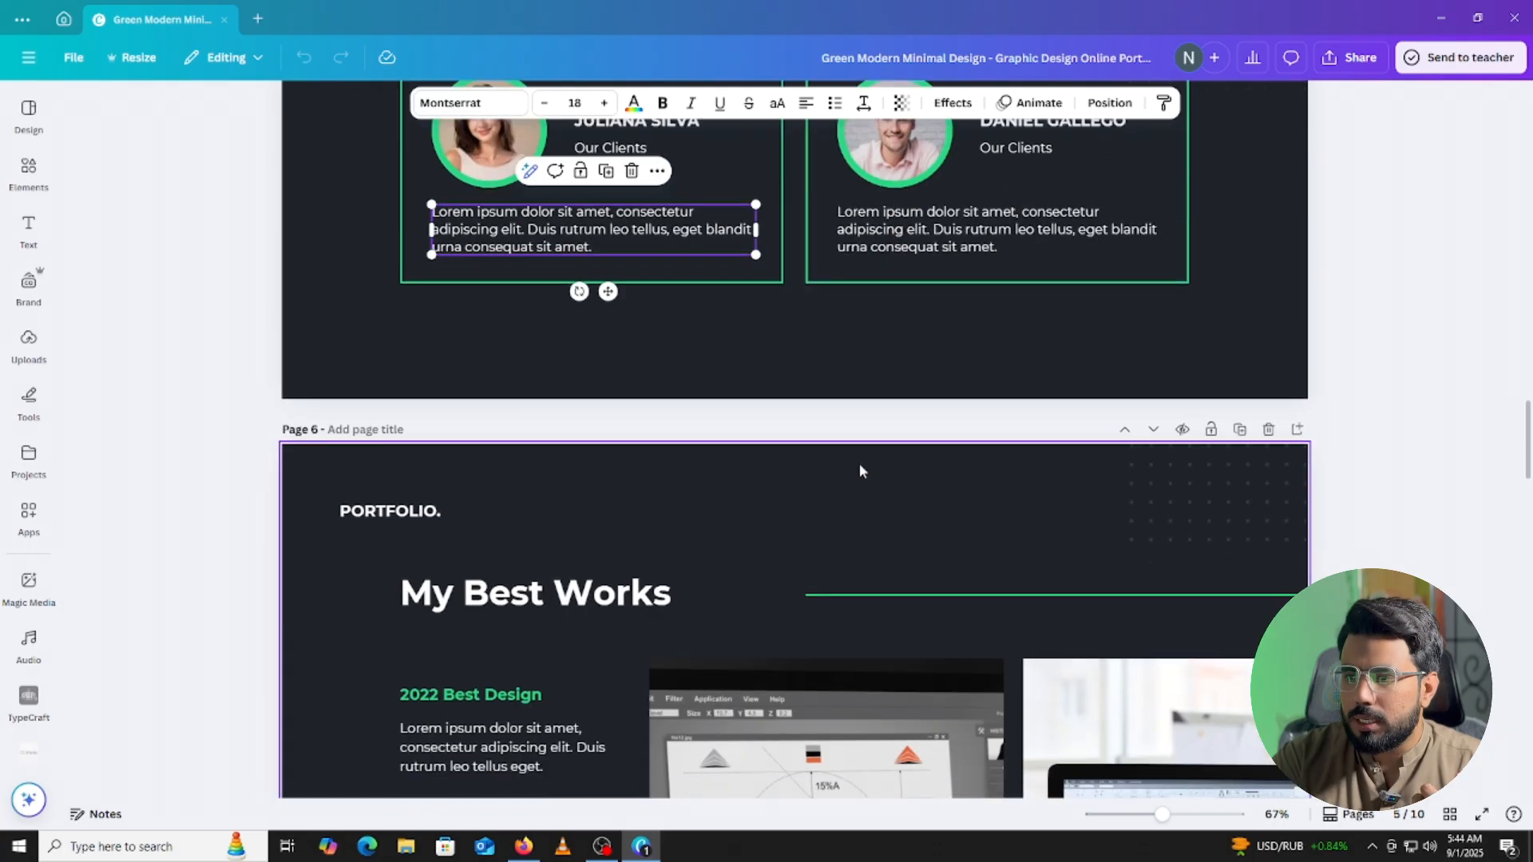
scroll(839, 345, up, 4)
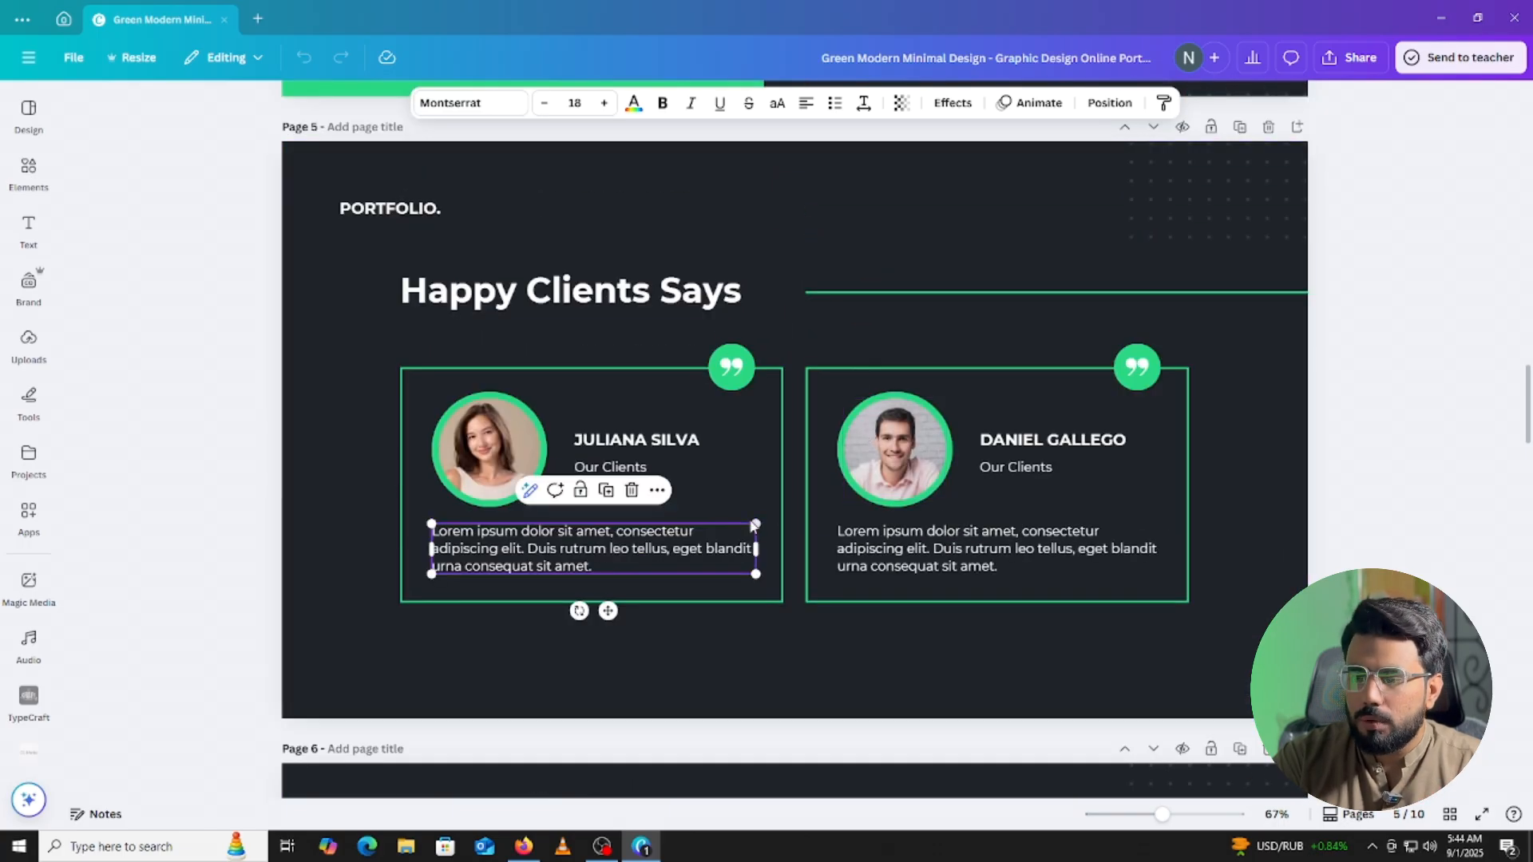
scroll(701, 469, down, 5)
scroll(702, 491, down, 3)
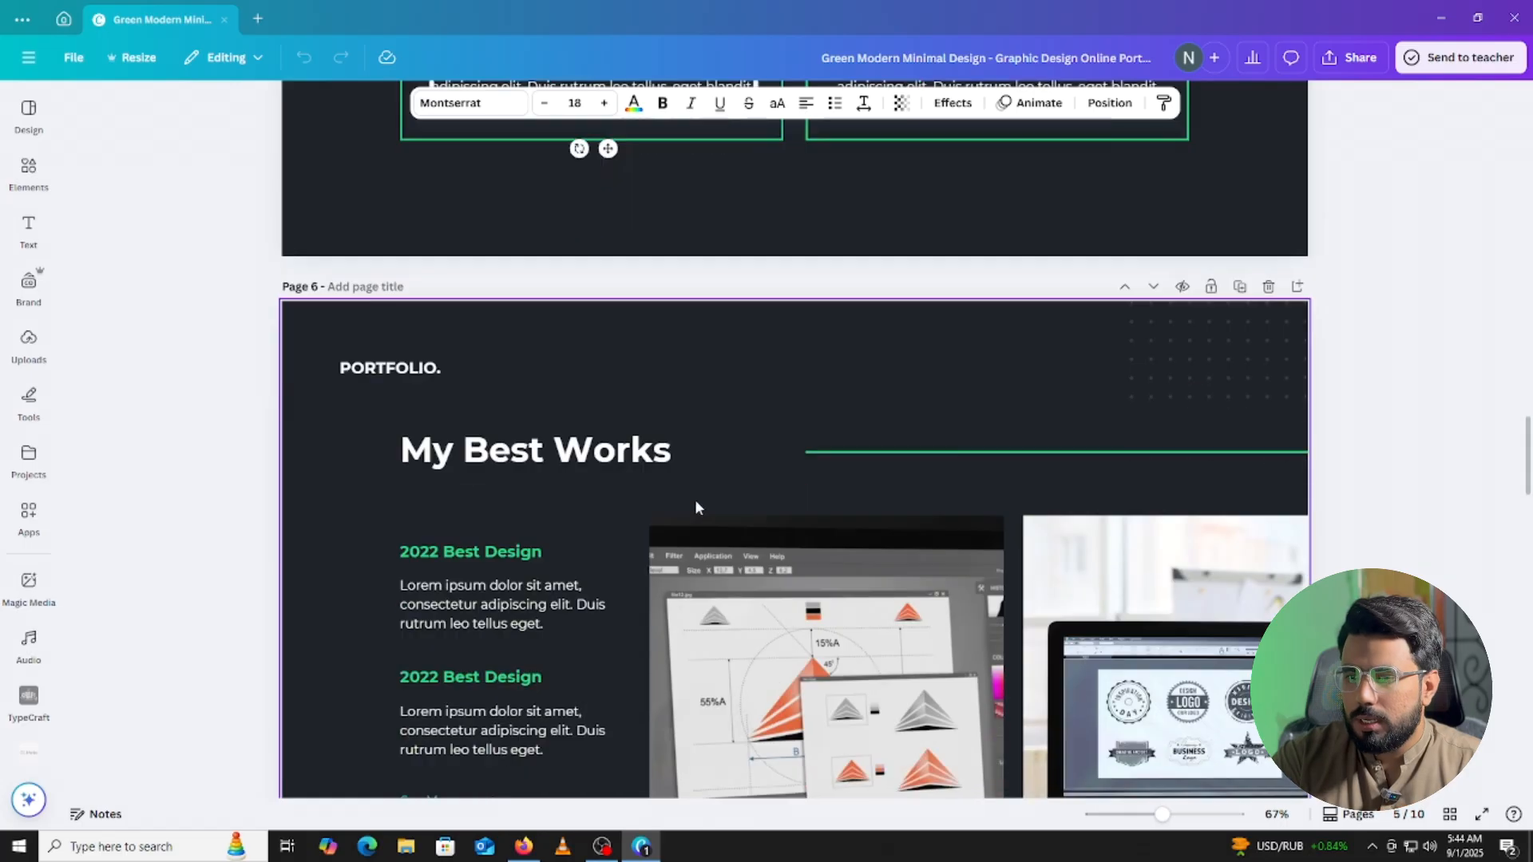
scroll(696, 502, up, 1)
scroll(694, 501, down, 1)
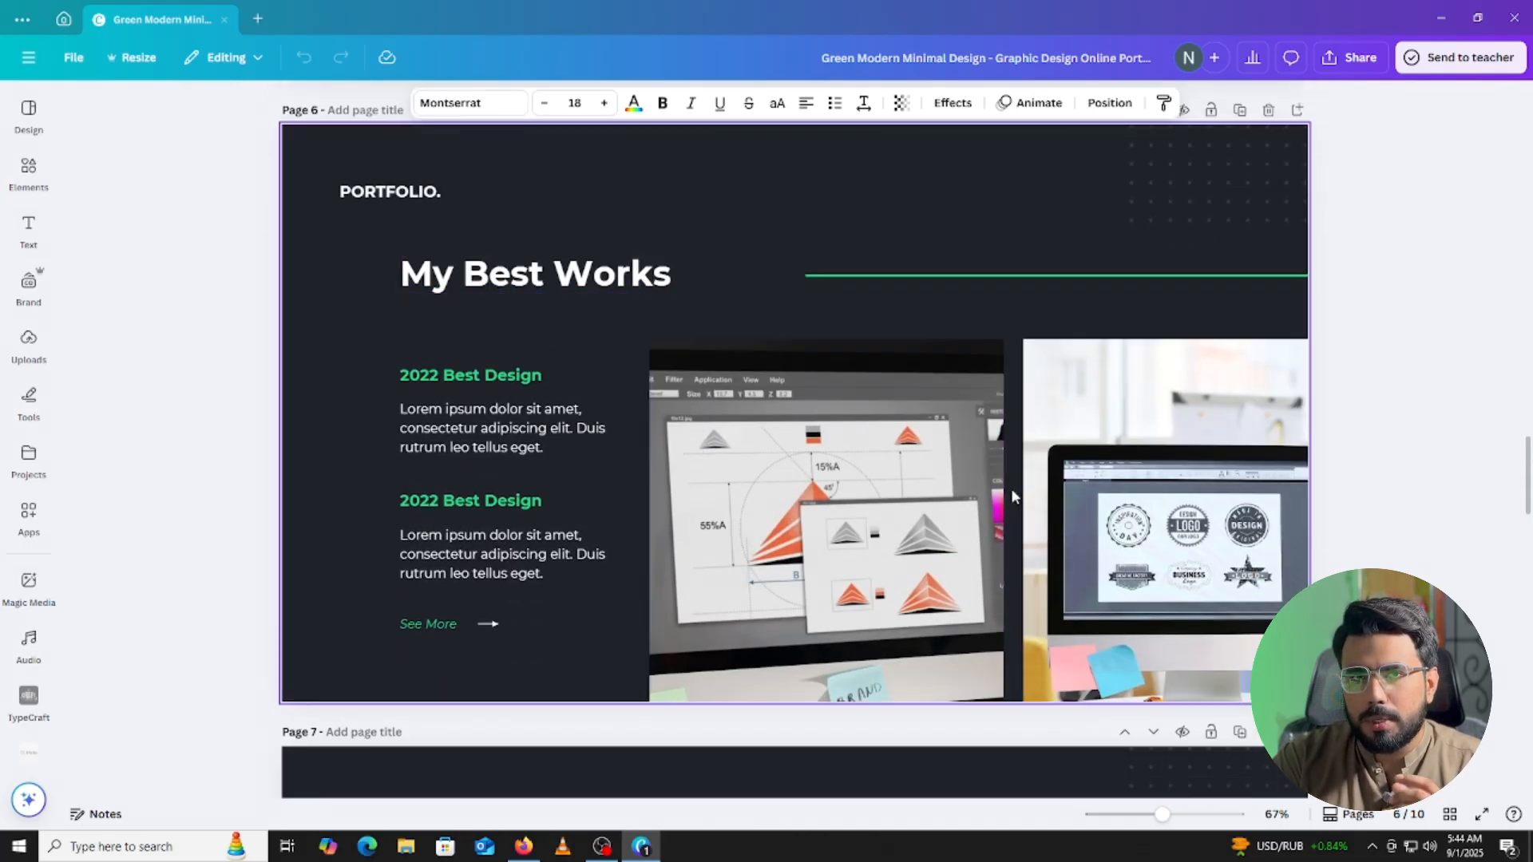
scroll(840, 533, down, 2)
scroll(841, 534, down, 5)
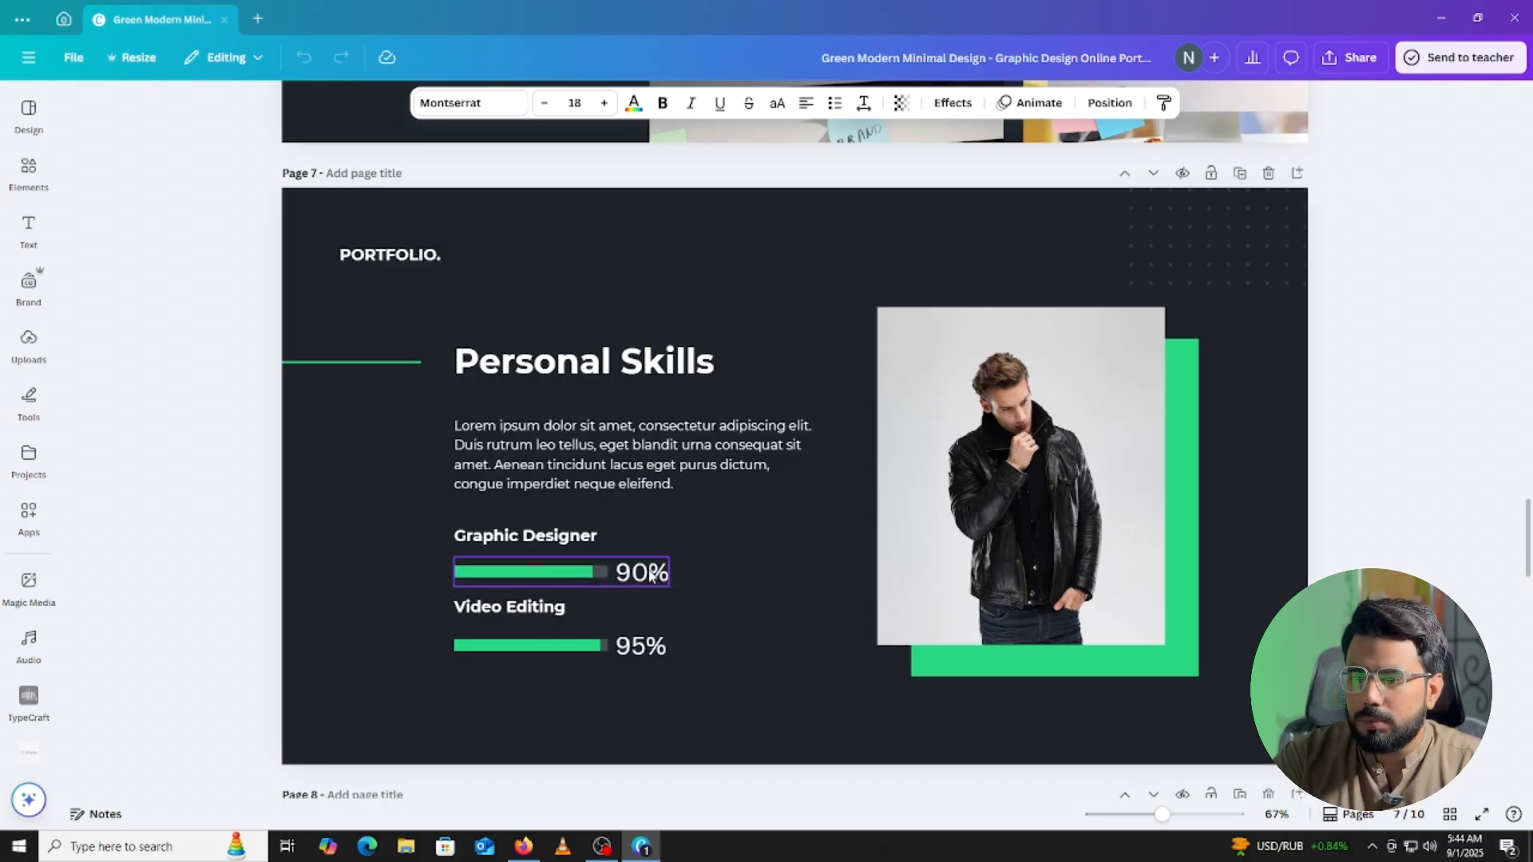
scroll(654, 579, down, 4)
scroll(655, 588, down, 3)
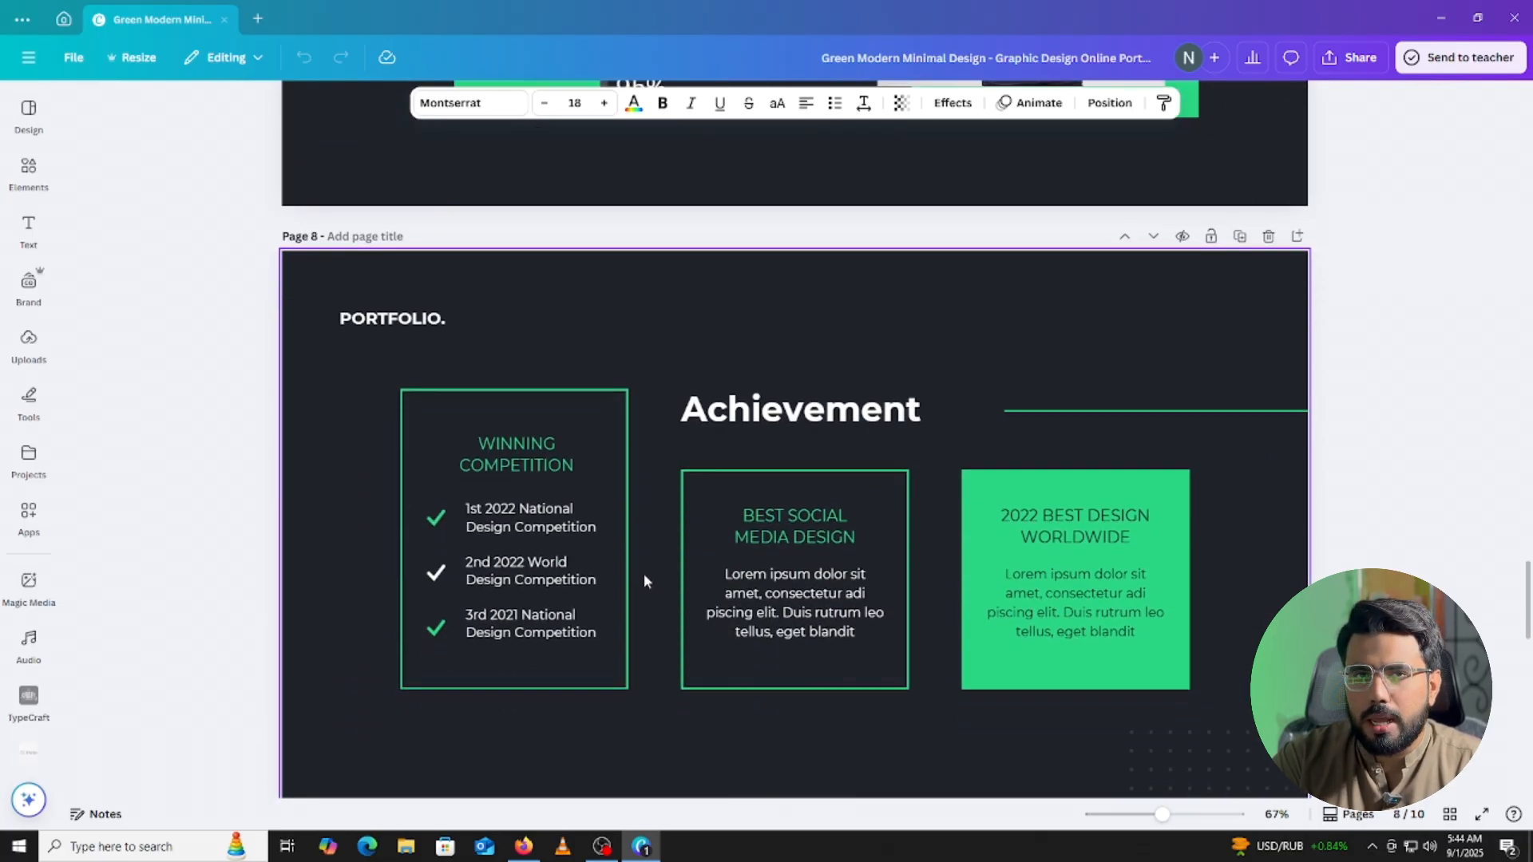
scroll(714, 447, down, 2)
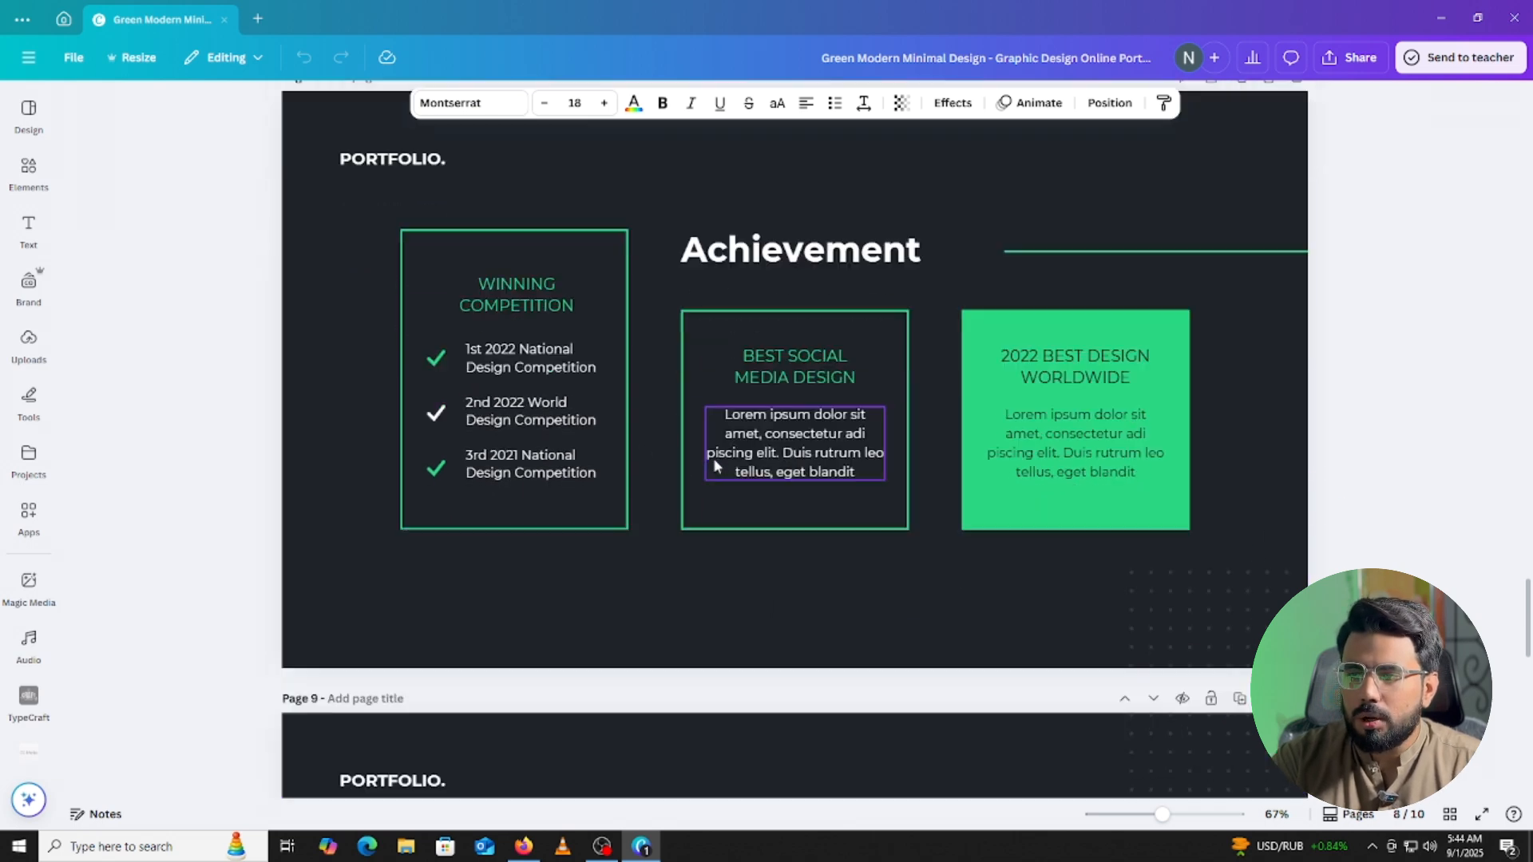
scroll(712, 457, up, 2)
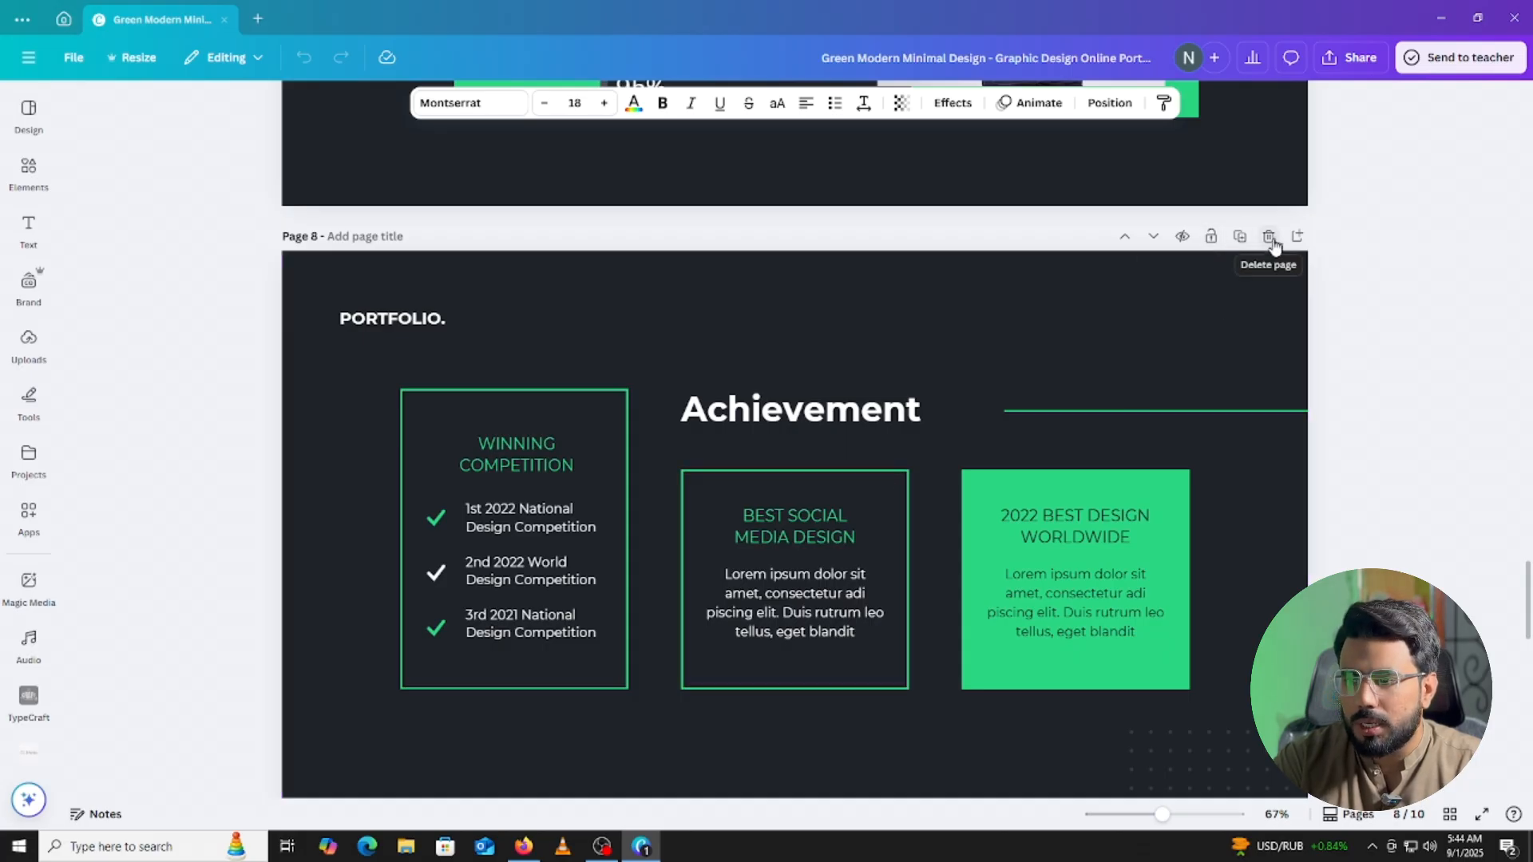
scroll(631, 510, up, 6)
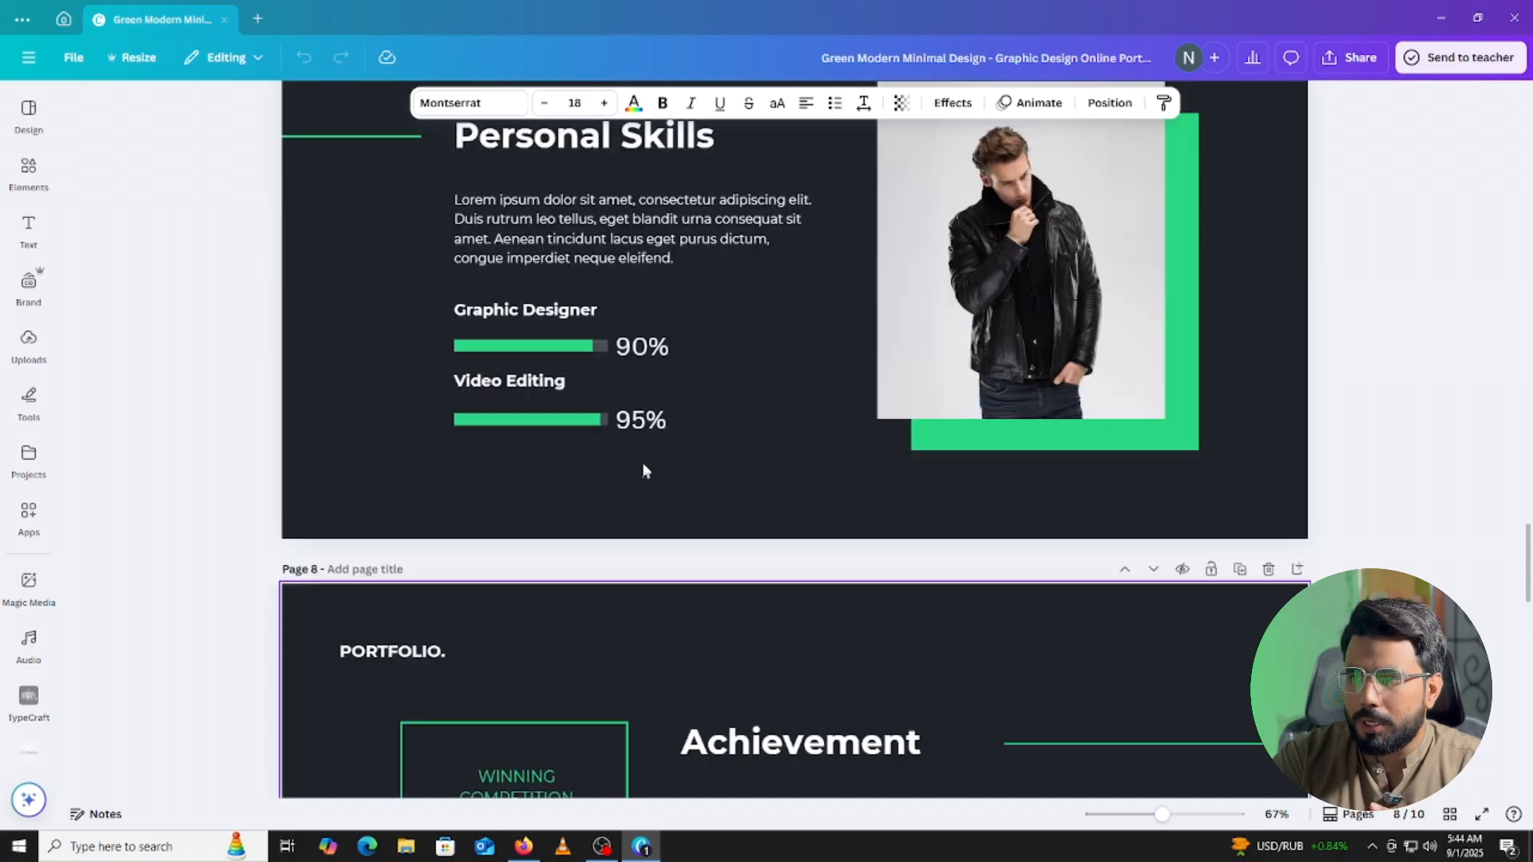
scroll(786, 415, down, 9)
scroll(794, 443, down, 5)
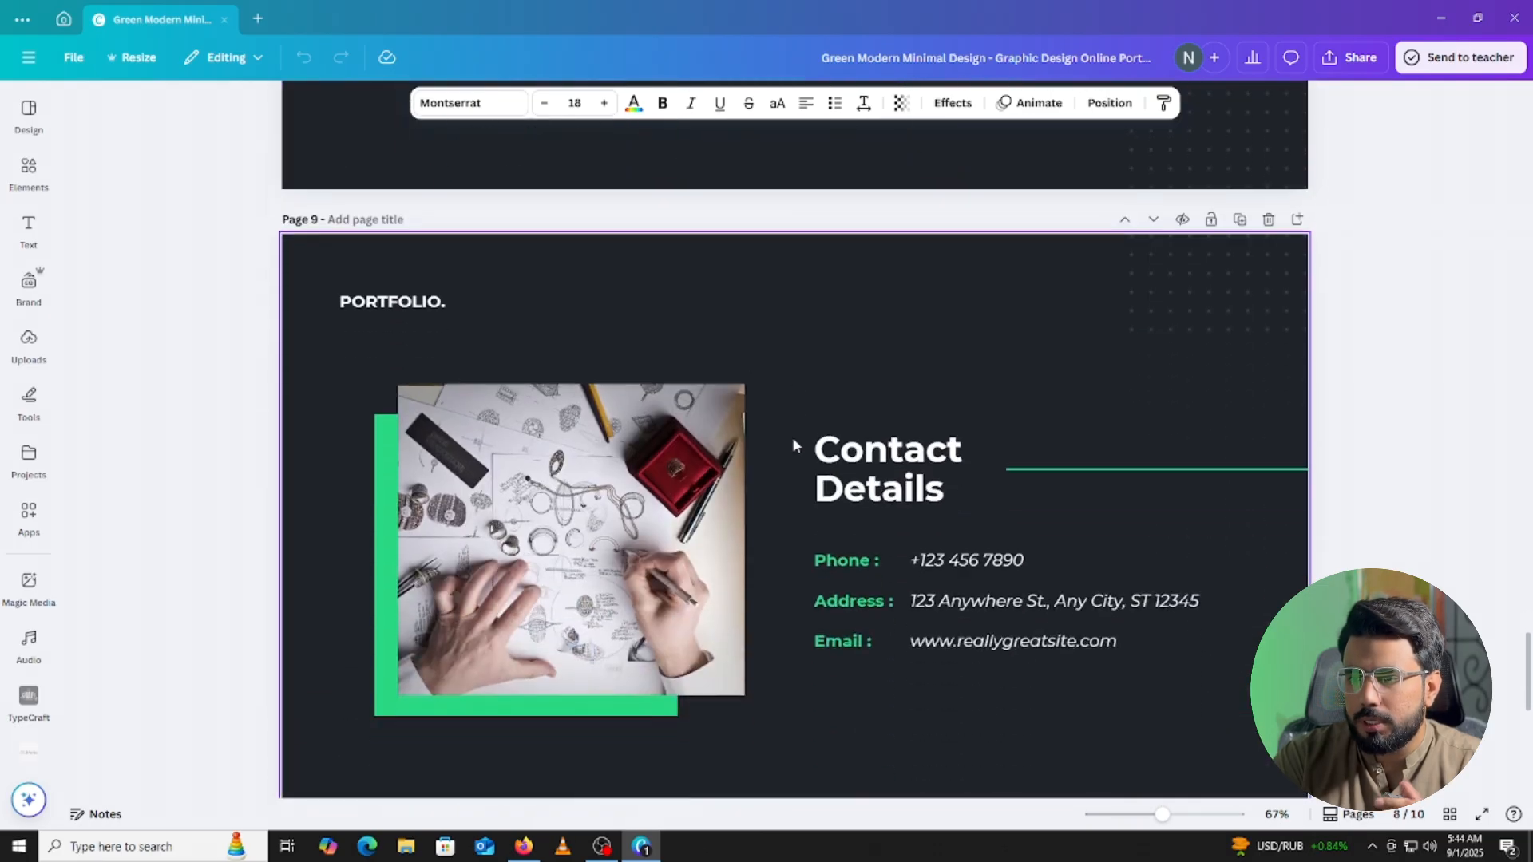
scroll(794, 445, up, 7)
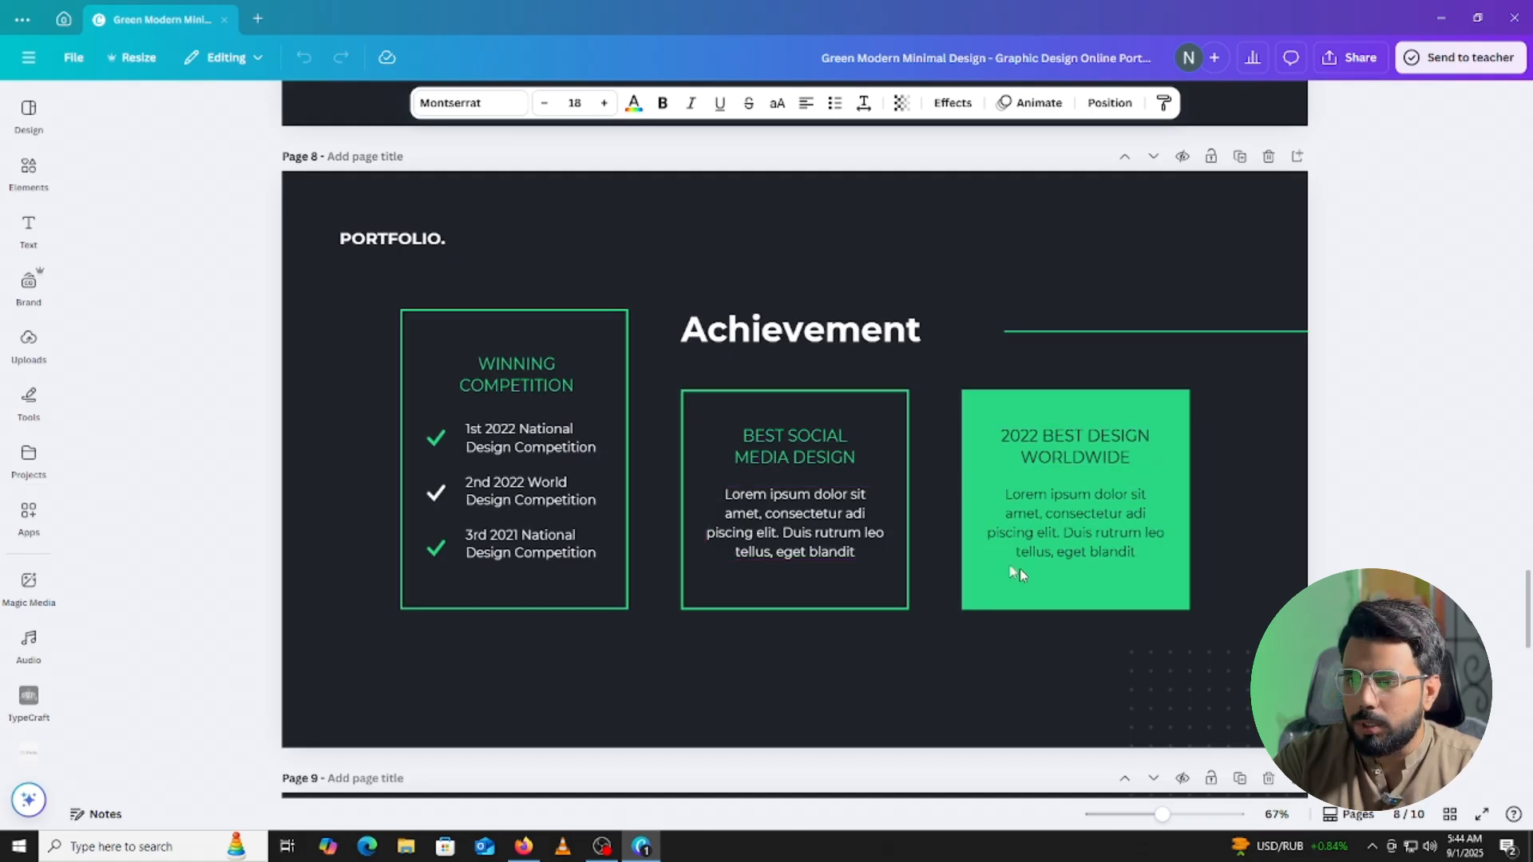
scroll(782, 514, down, 3)
scroll(723, 479, down, 6)
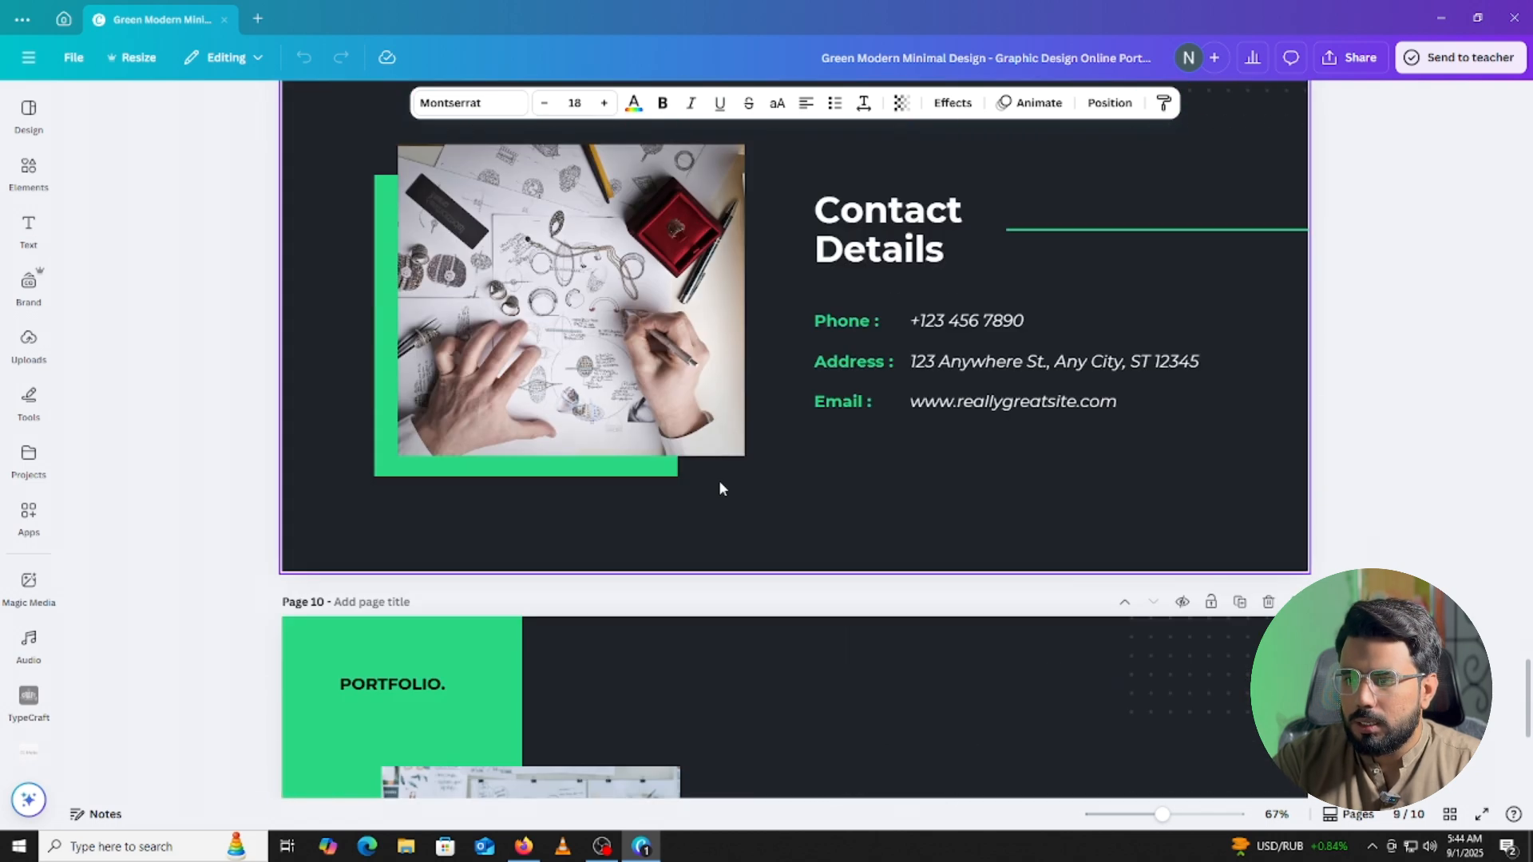
scroll(799, 487, up, 2)
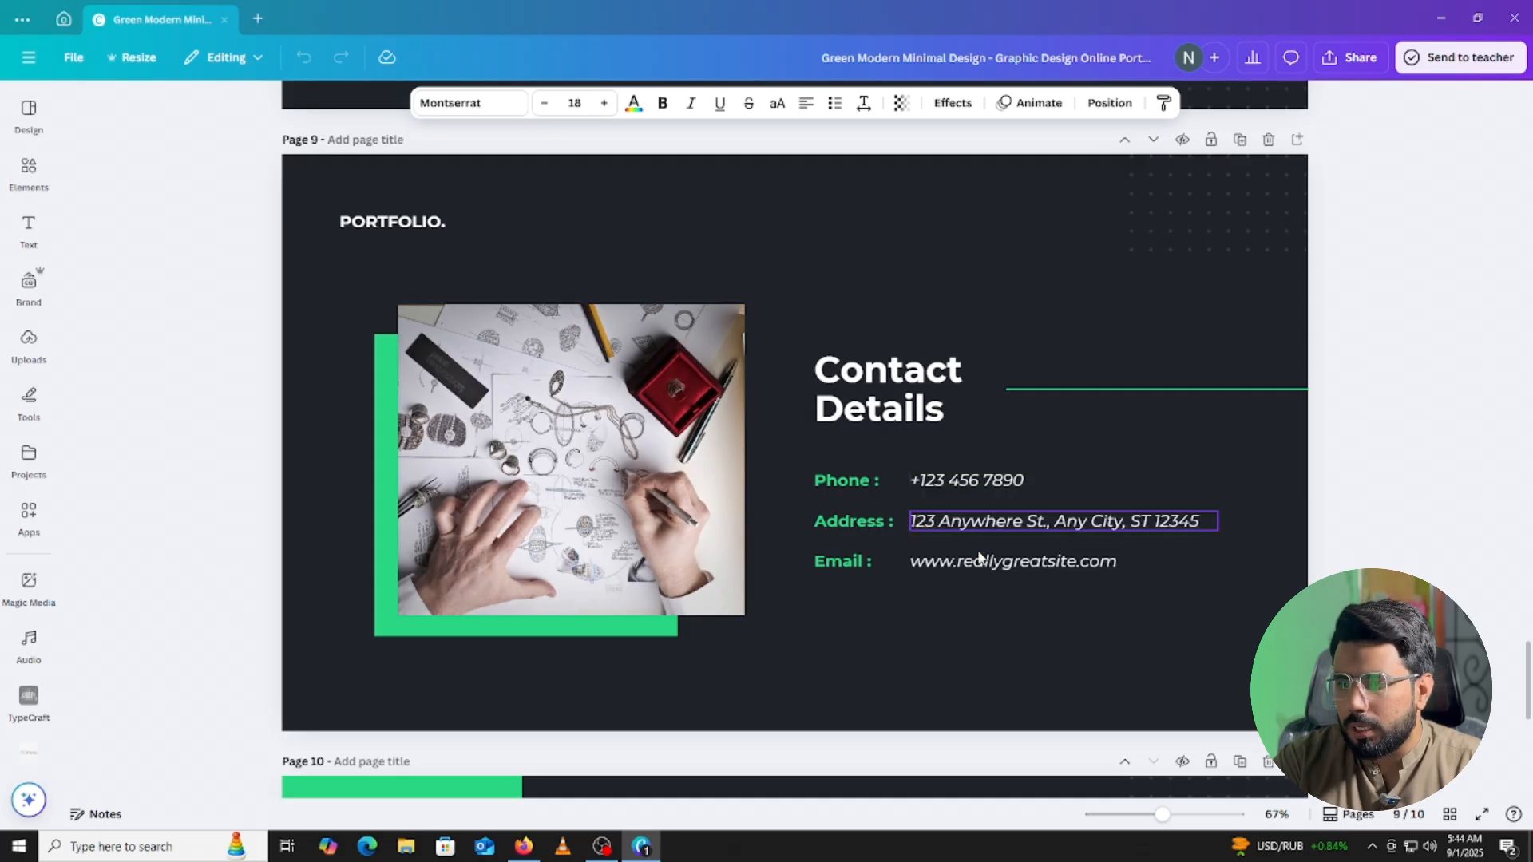
click(985, 520)
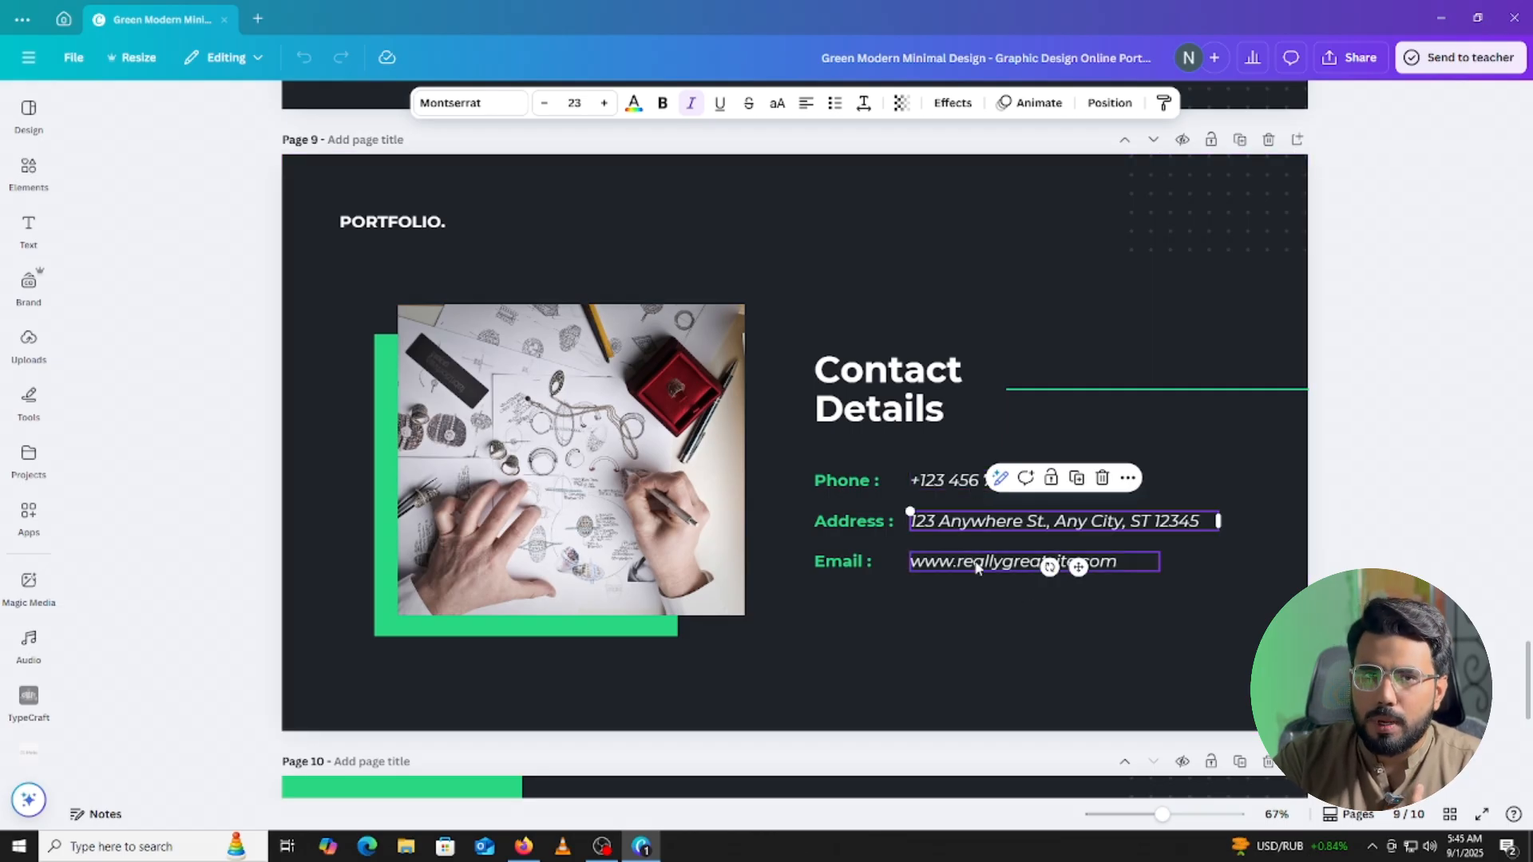
scroll(976, 567, down, 7)
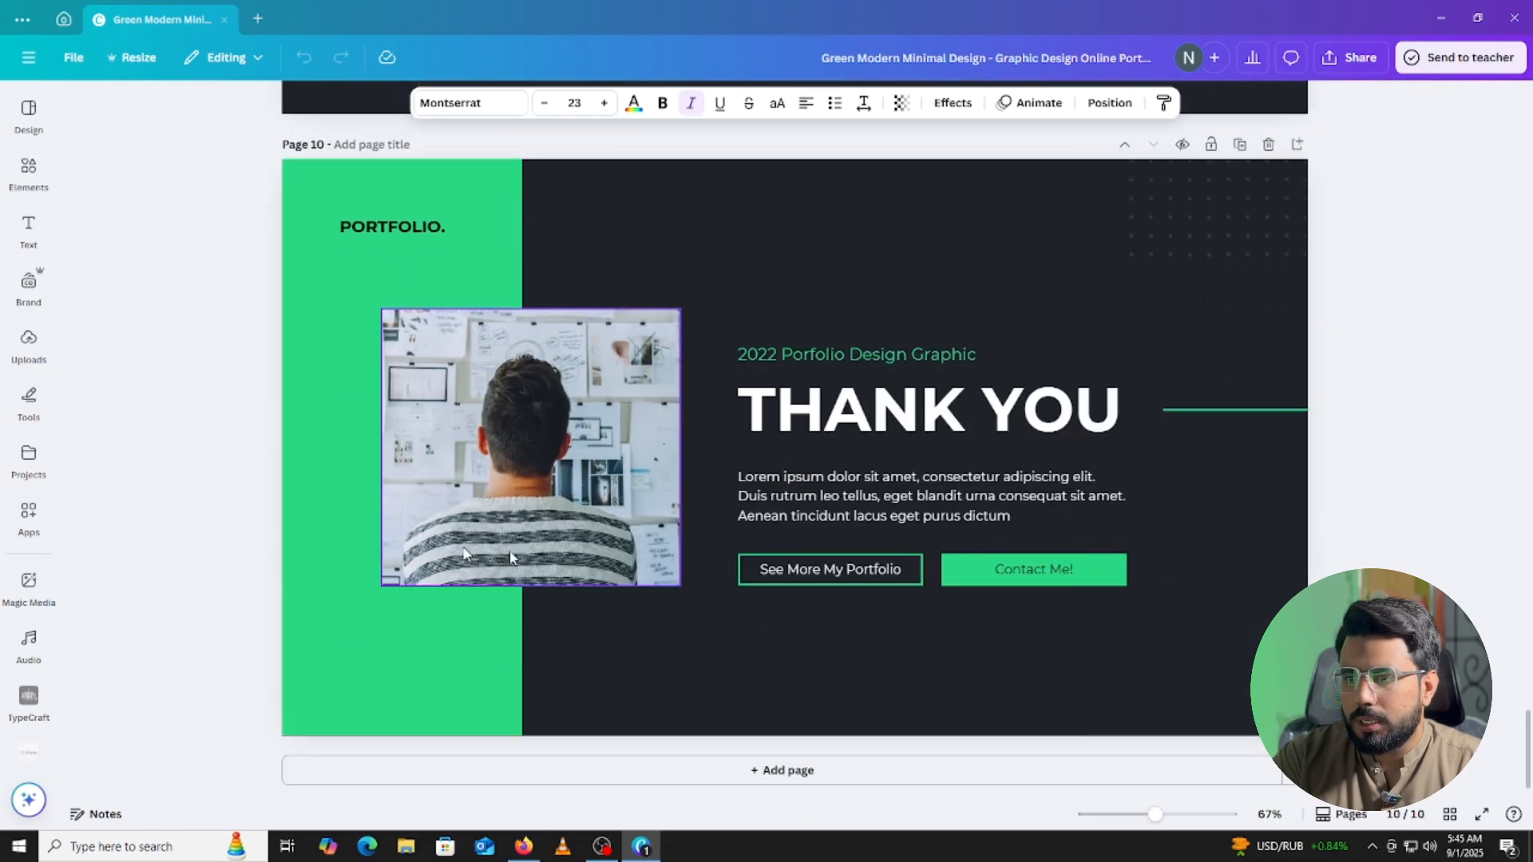
click(858, 491)
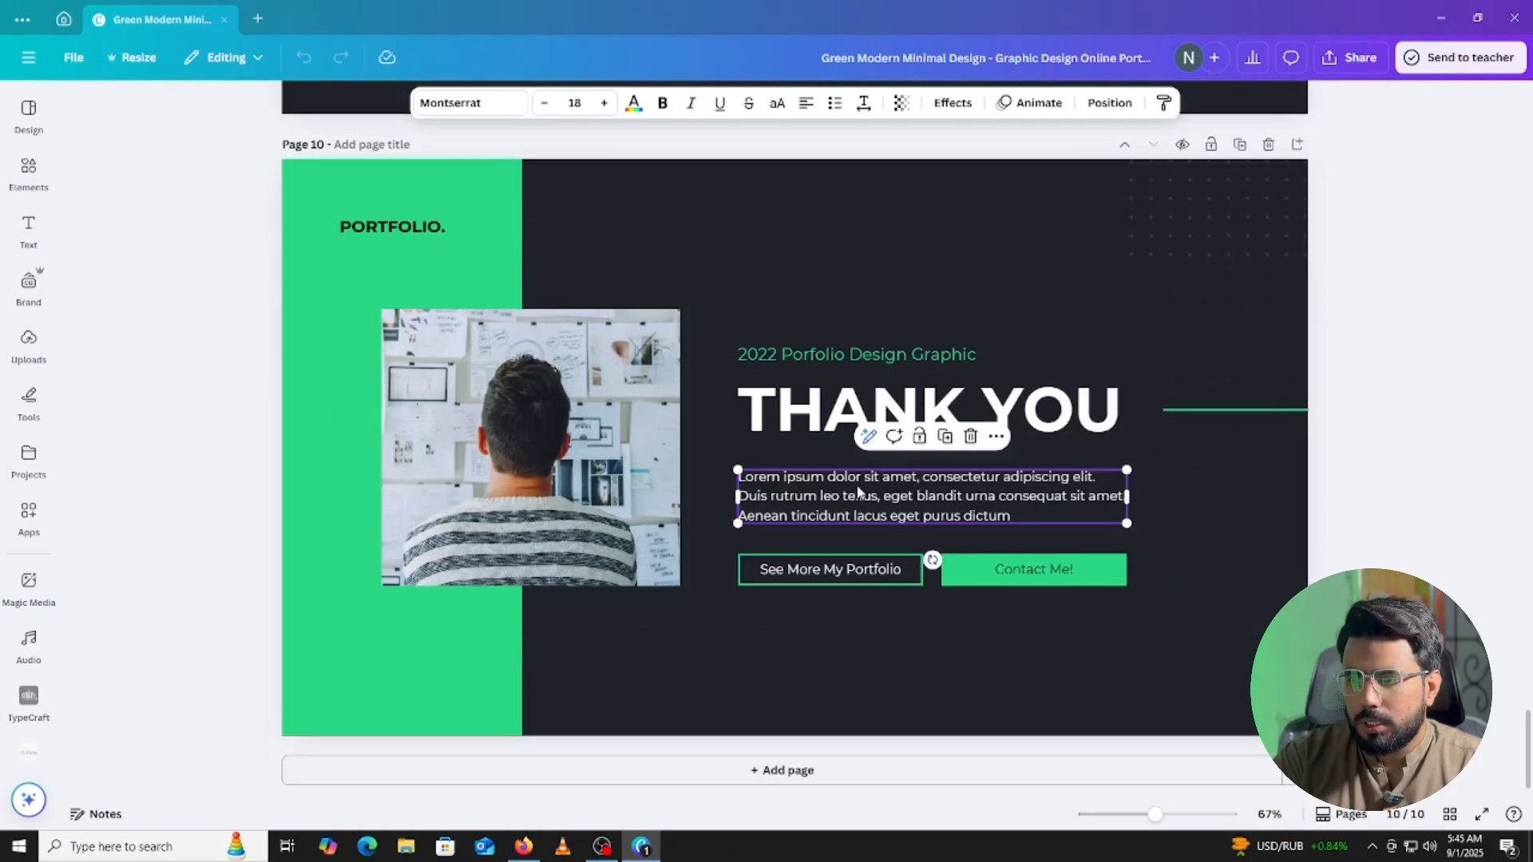
double_click(812, 506)
scroll(807, 504, up, 10)
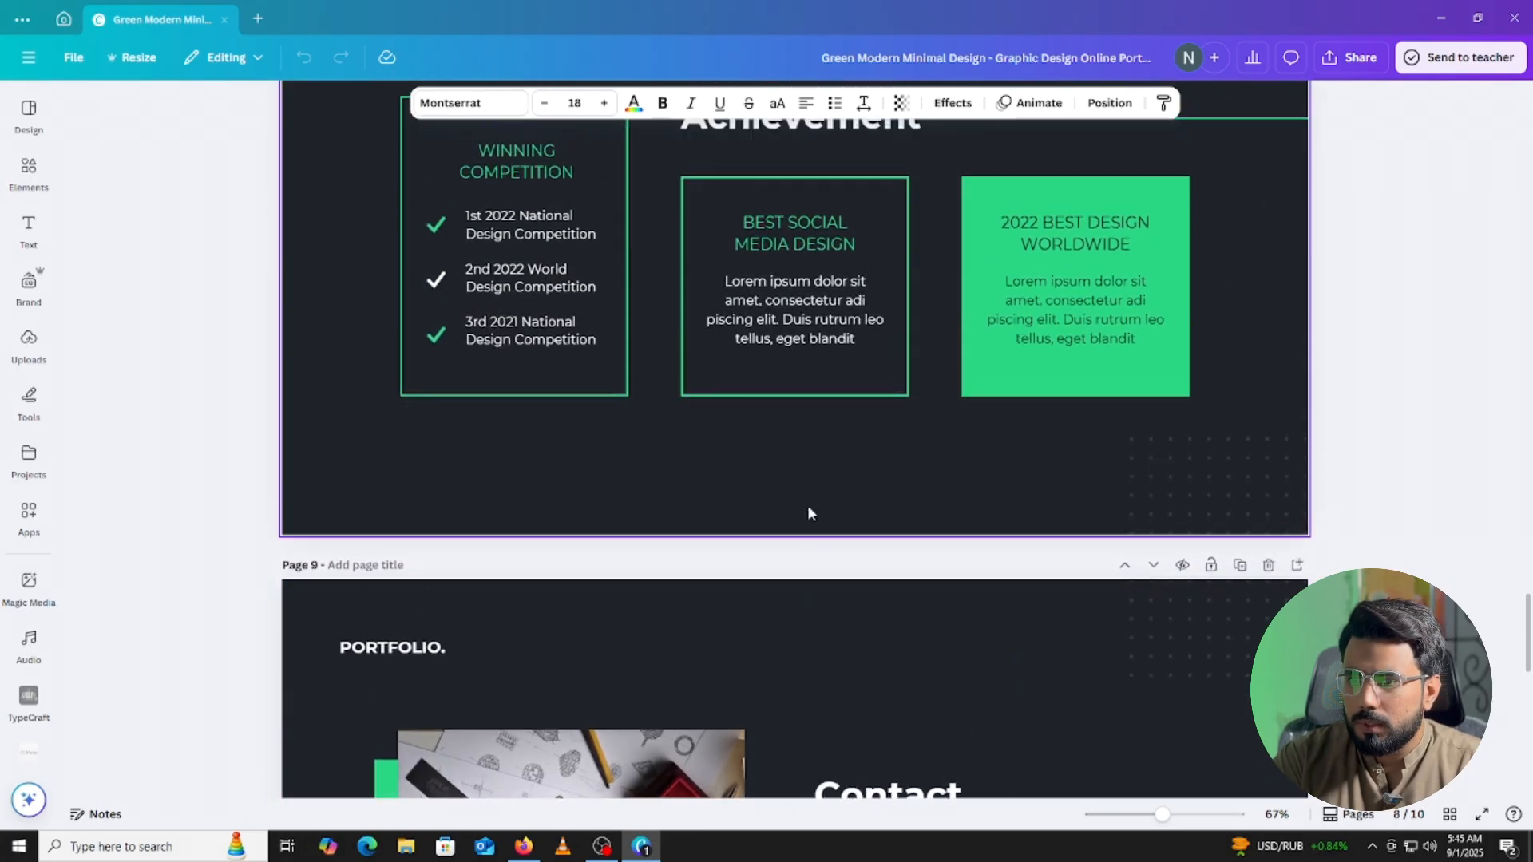
scroll(807, 504, up, 8)
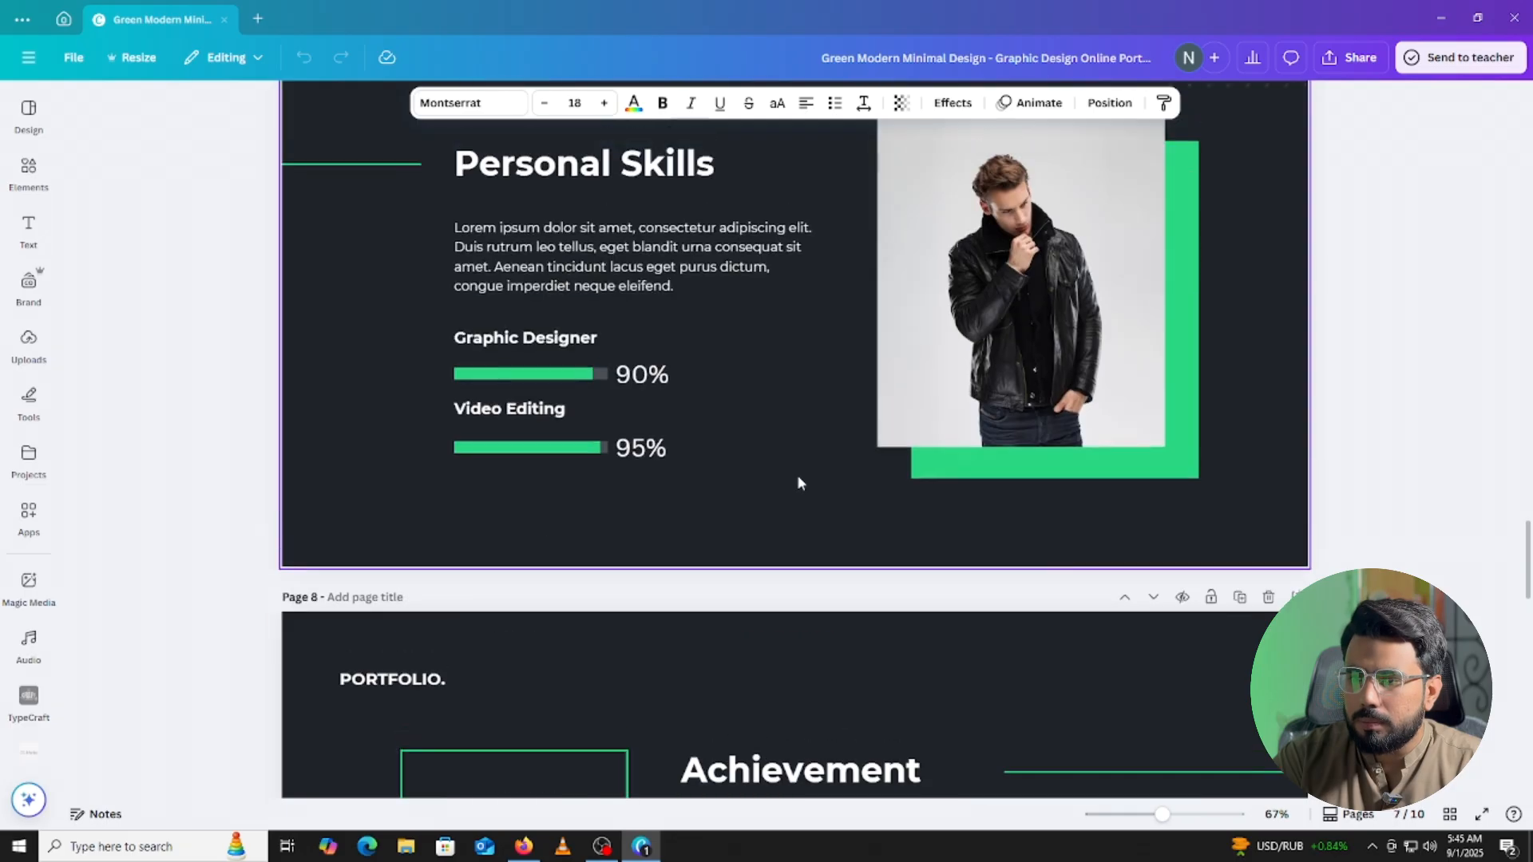
scroll(797, 482, up, 4)
click(568, 565)
scroll(568, 557, up, 5)
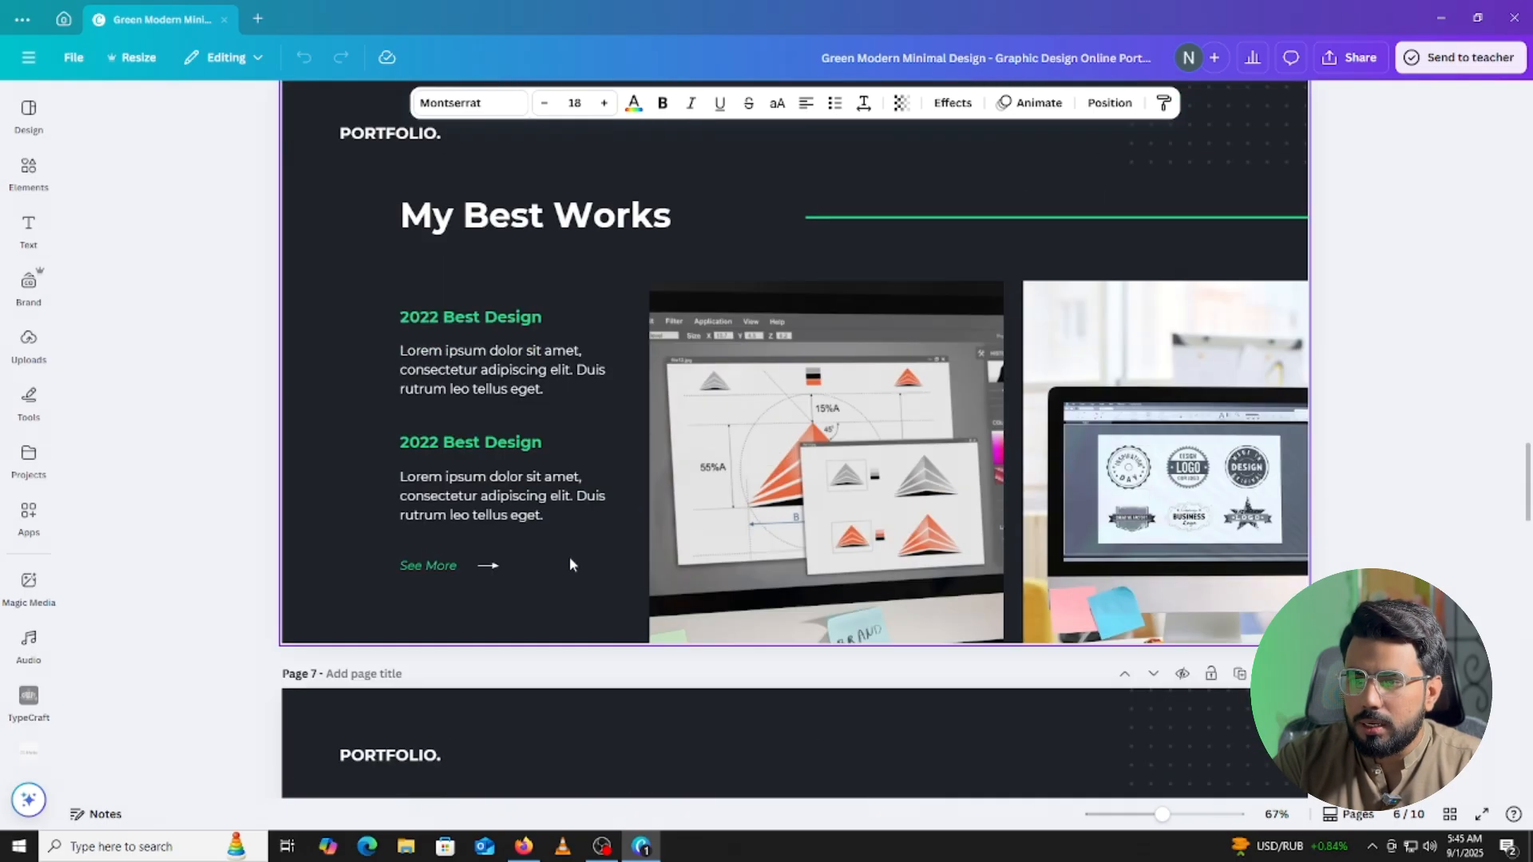
scroll(527, 558, up, 3)
scroll(531, 549, down, 1)
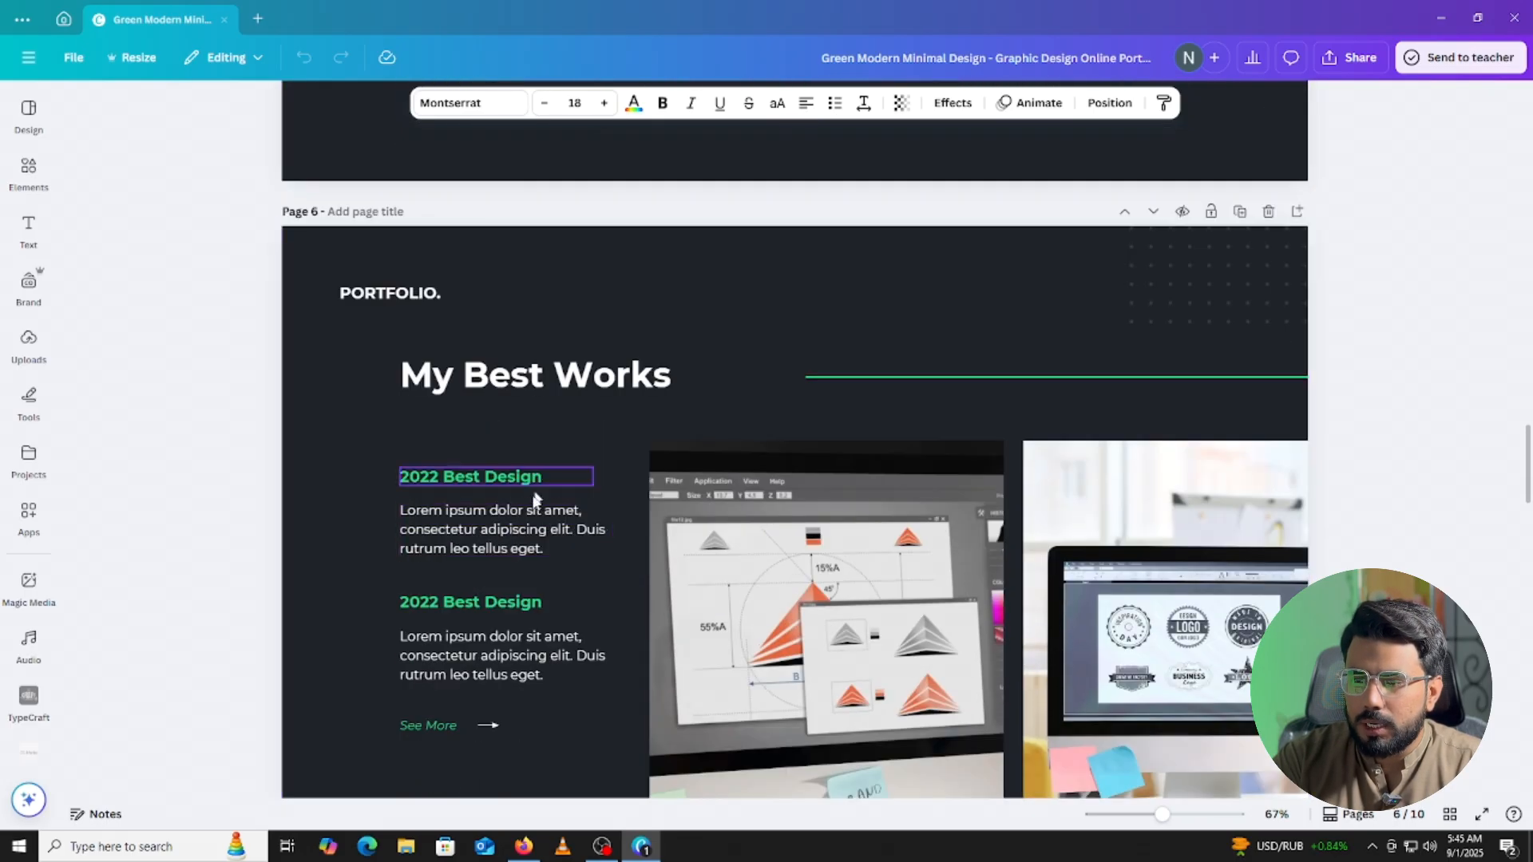
click(512, 549)
scroll(733, 543, up, 1)
scroll(735, 543, up, 4)
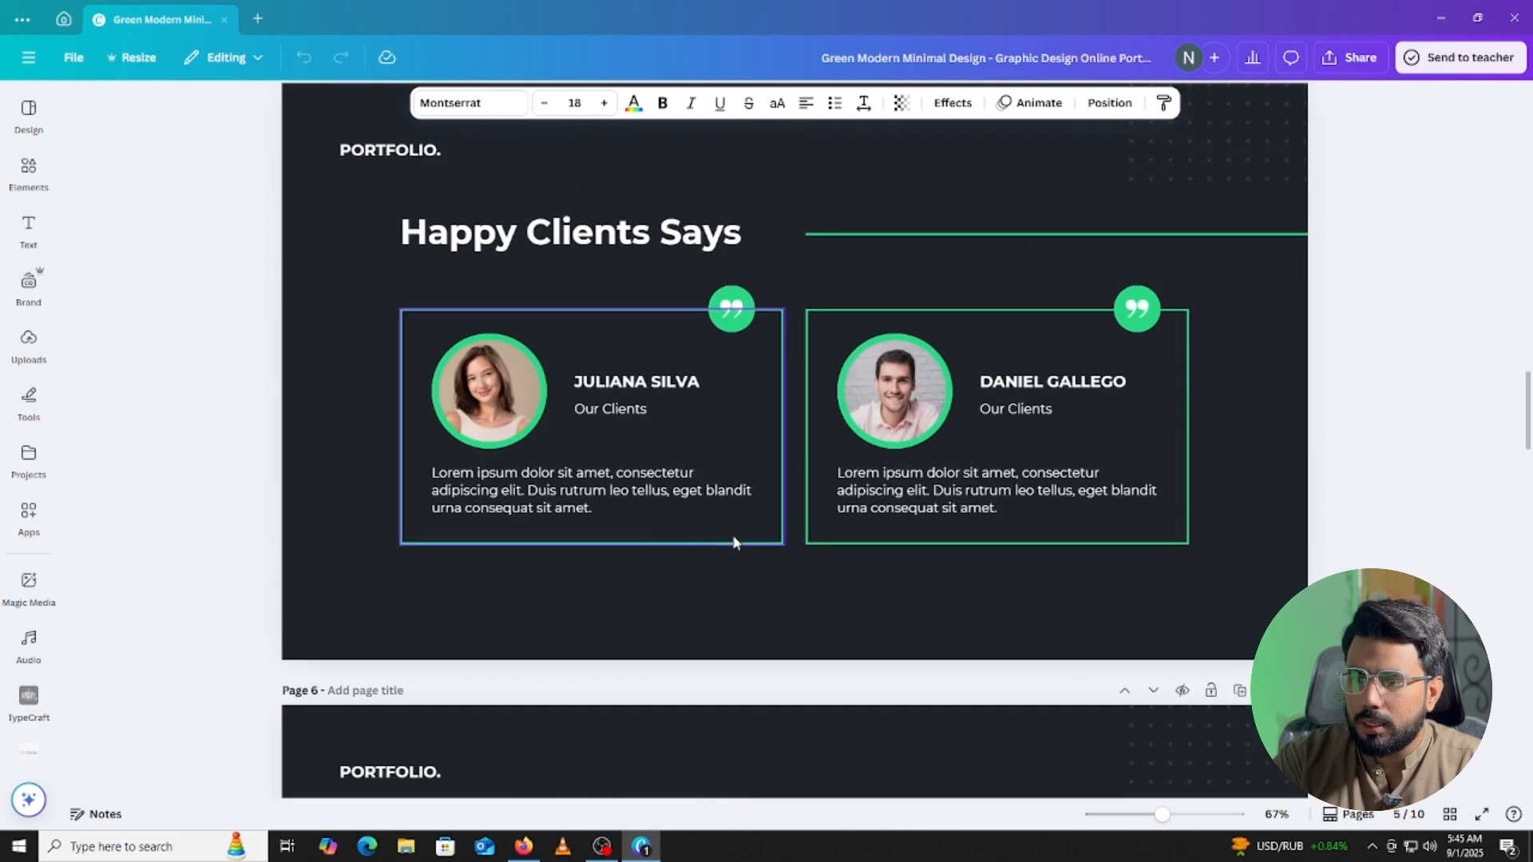
scroll(662, 546, up, 1)
click(614, 567)
scroll(711, 605, up, 6)
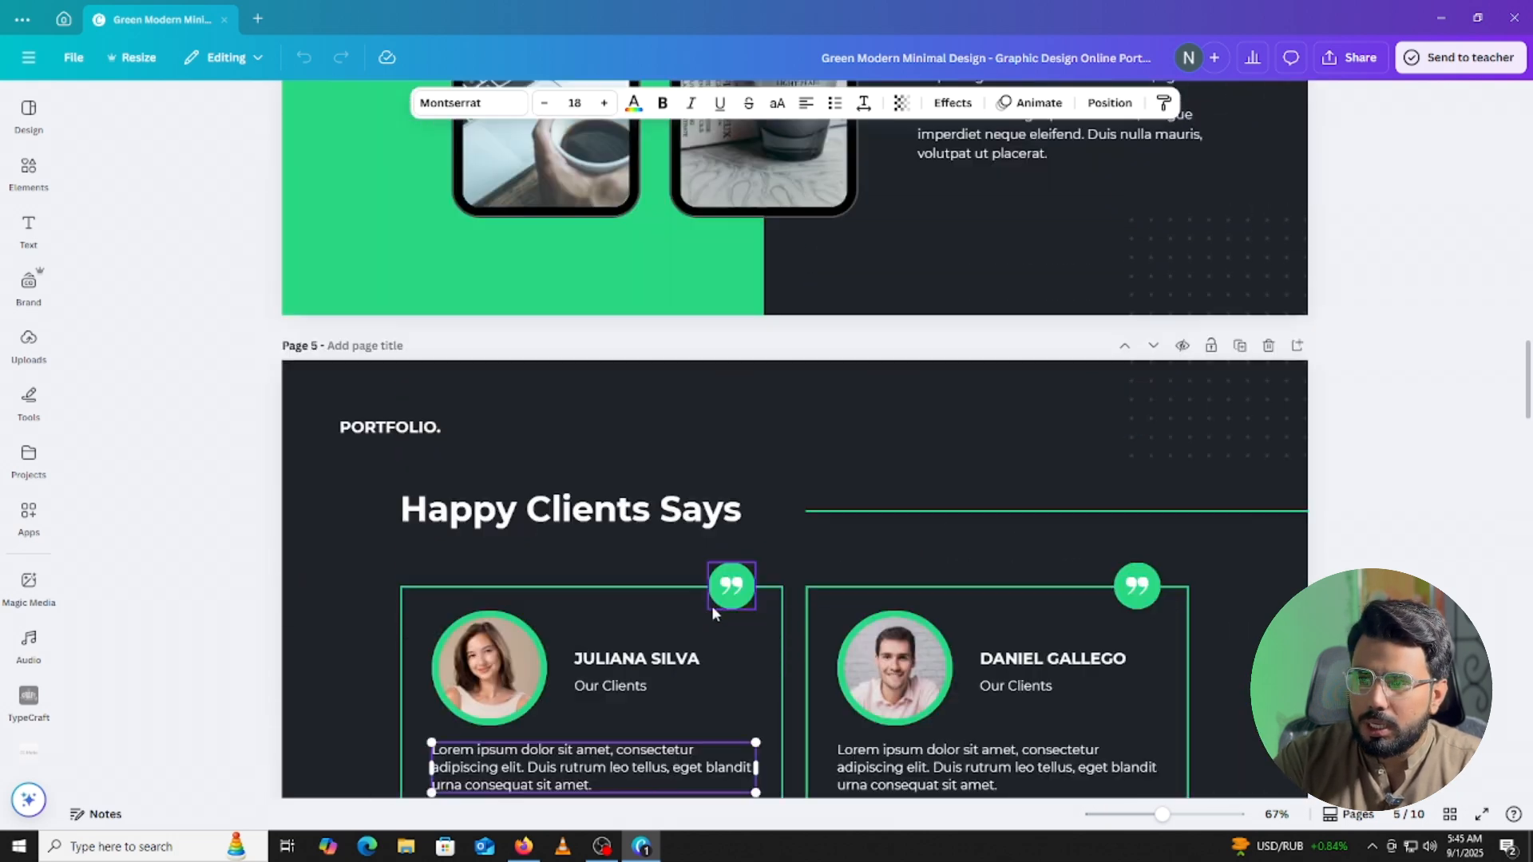
click(1044, 512)
scroll(1039, 486, up, 10)
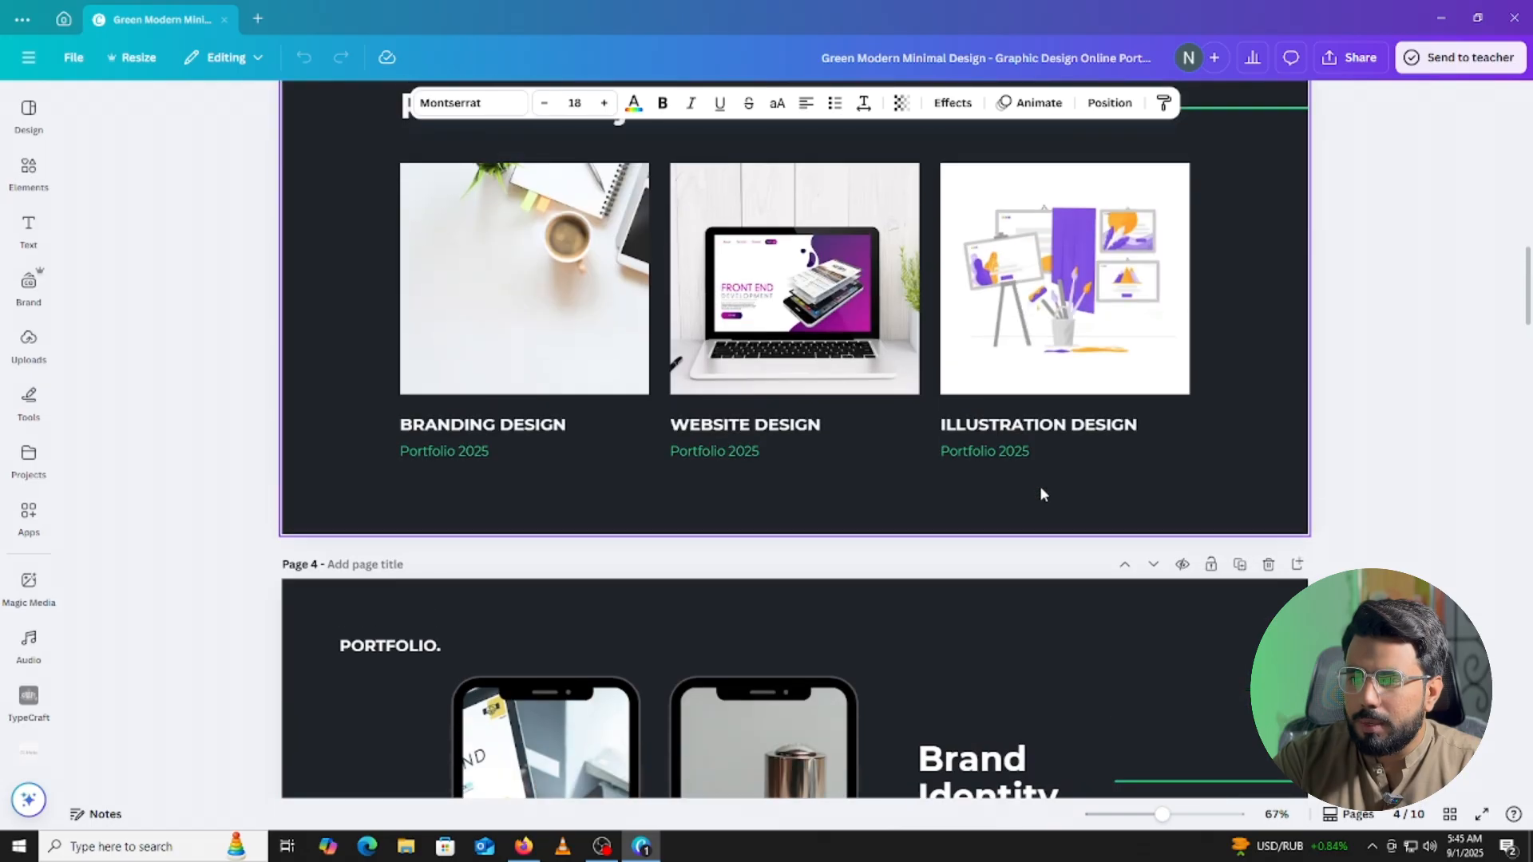
scroll(1040, 495, up, 5)
click(970, 566)
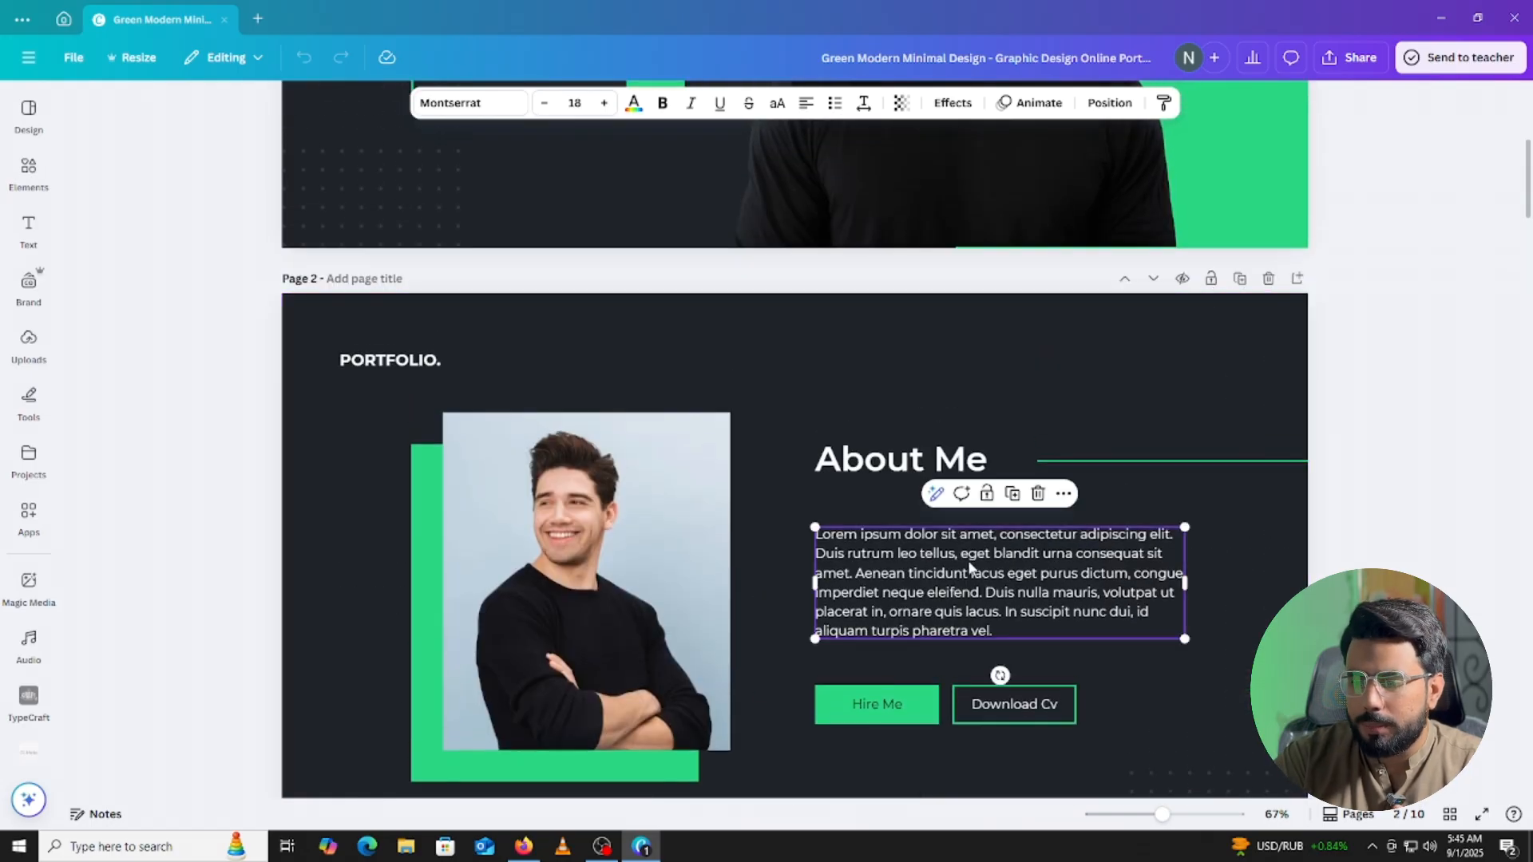
scroll(1010, 597, up, 5)
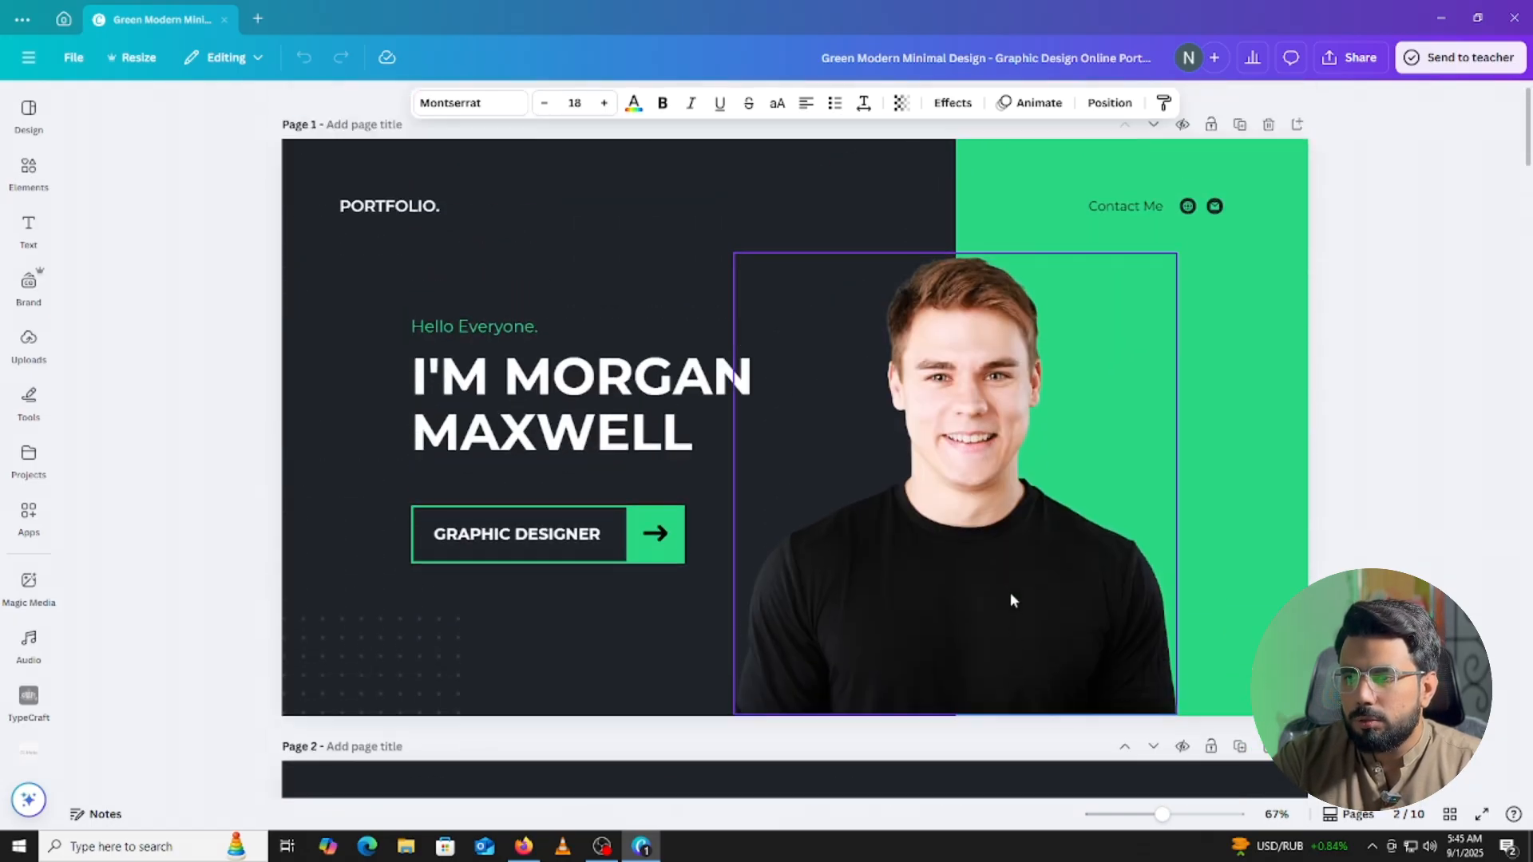
scroll(997, 610, down, 5)
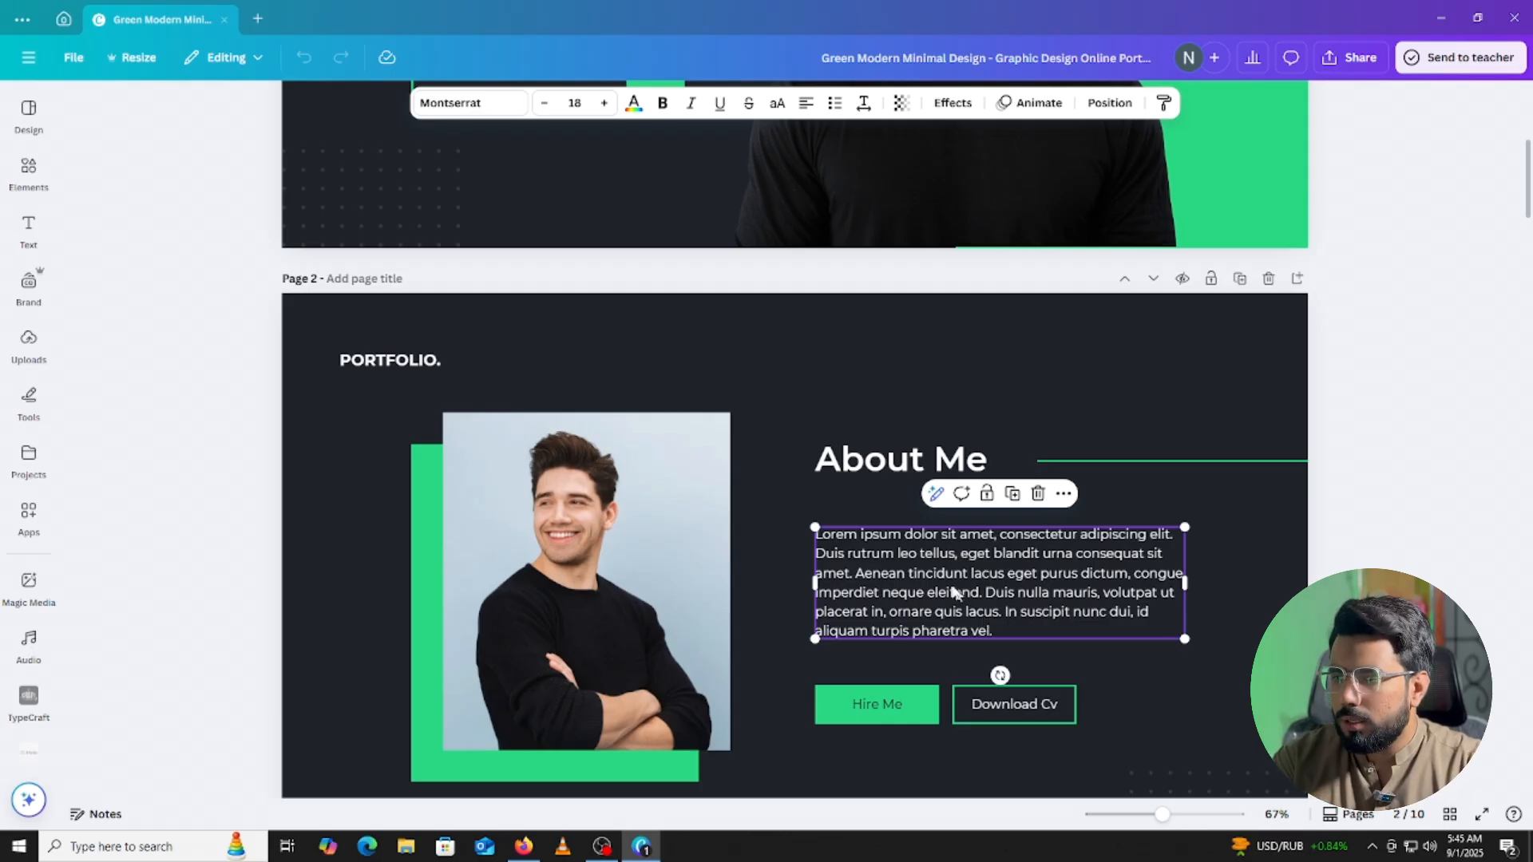
scroll(942, 579, up, 5)
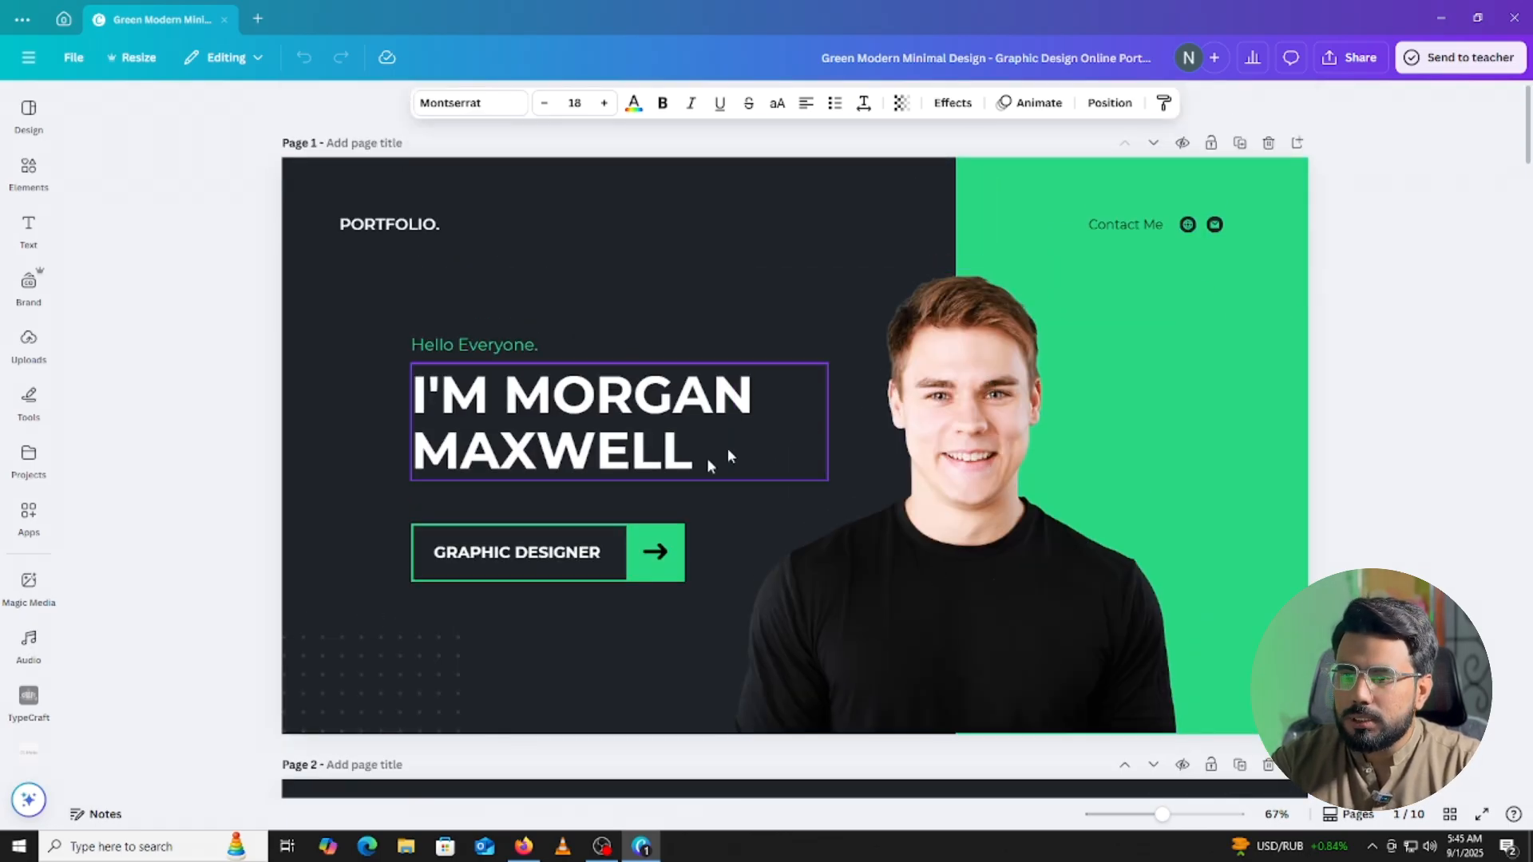
Overwrite the cover's sample name heading with the presenter's full name, fixing a typo.
click(595, 424)
click(596, 422)
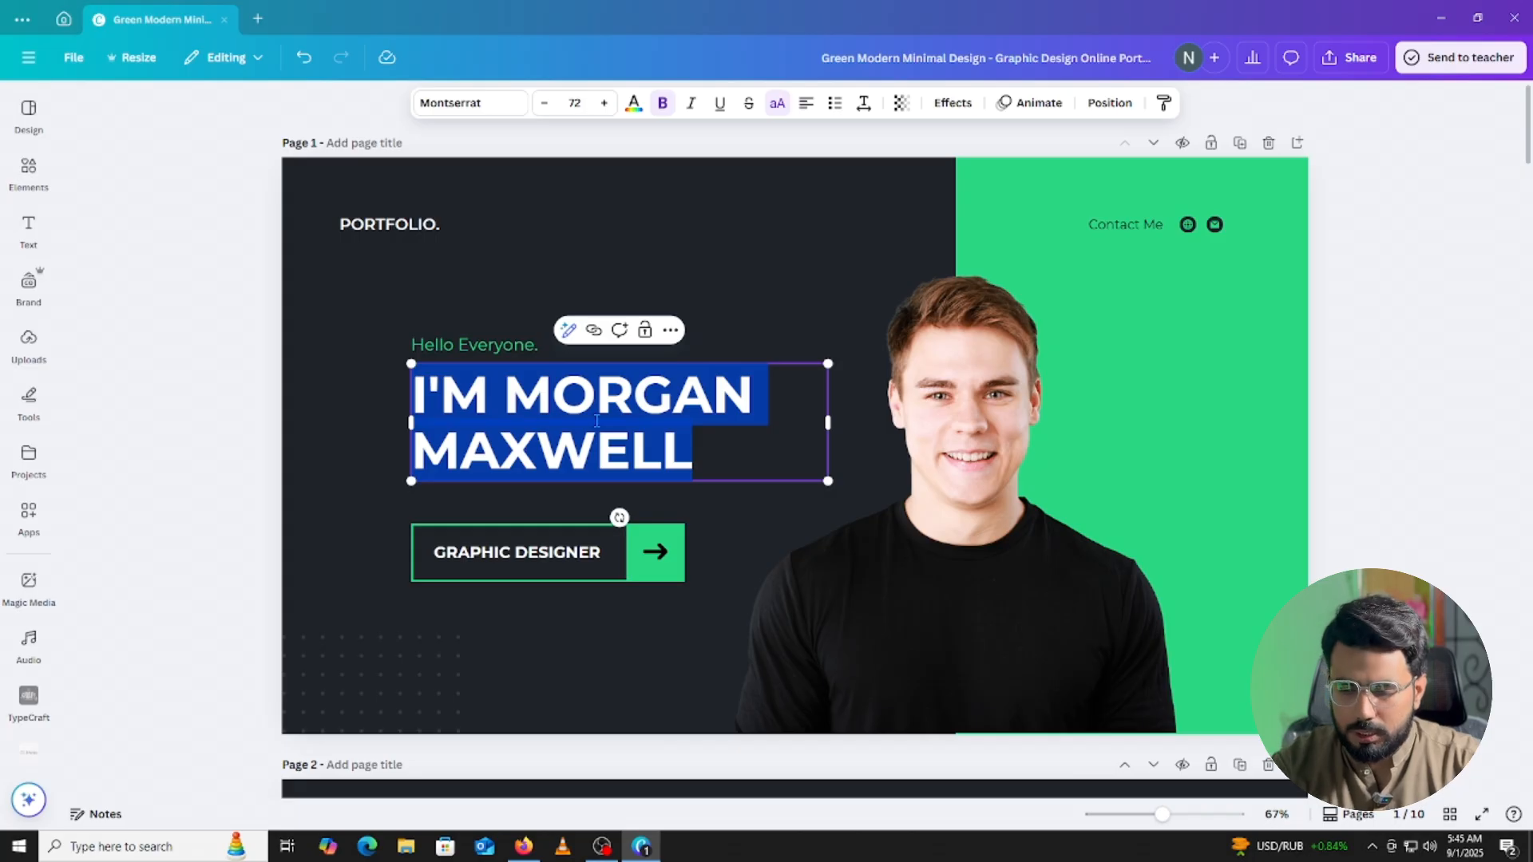
text(MUHAMM)
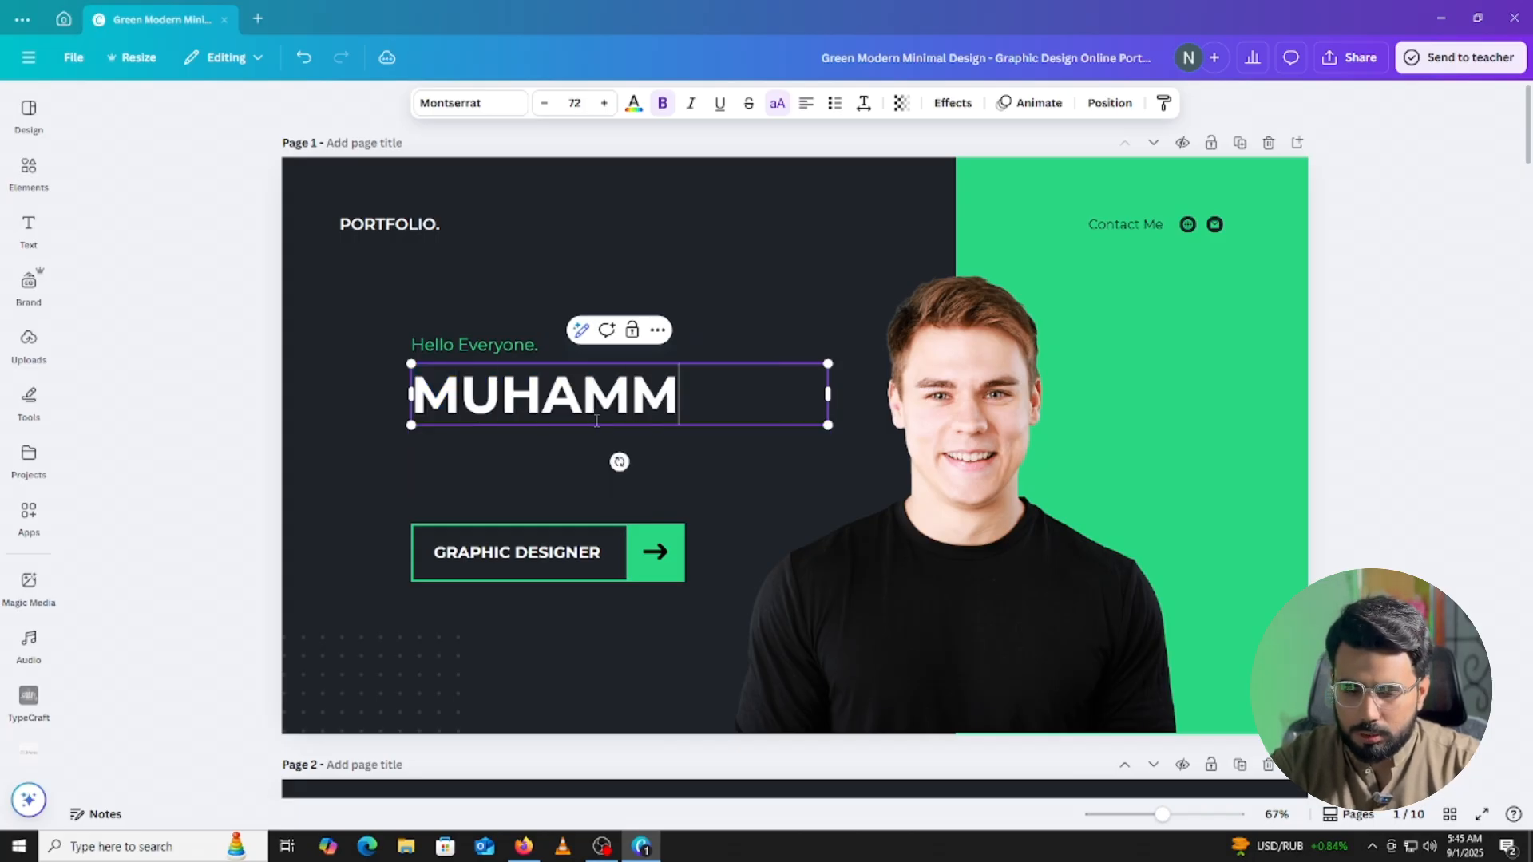
text(AD HAAA)
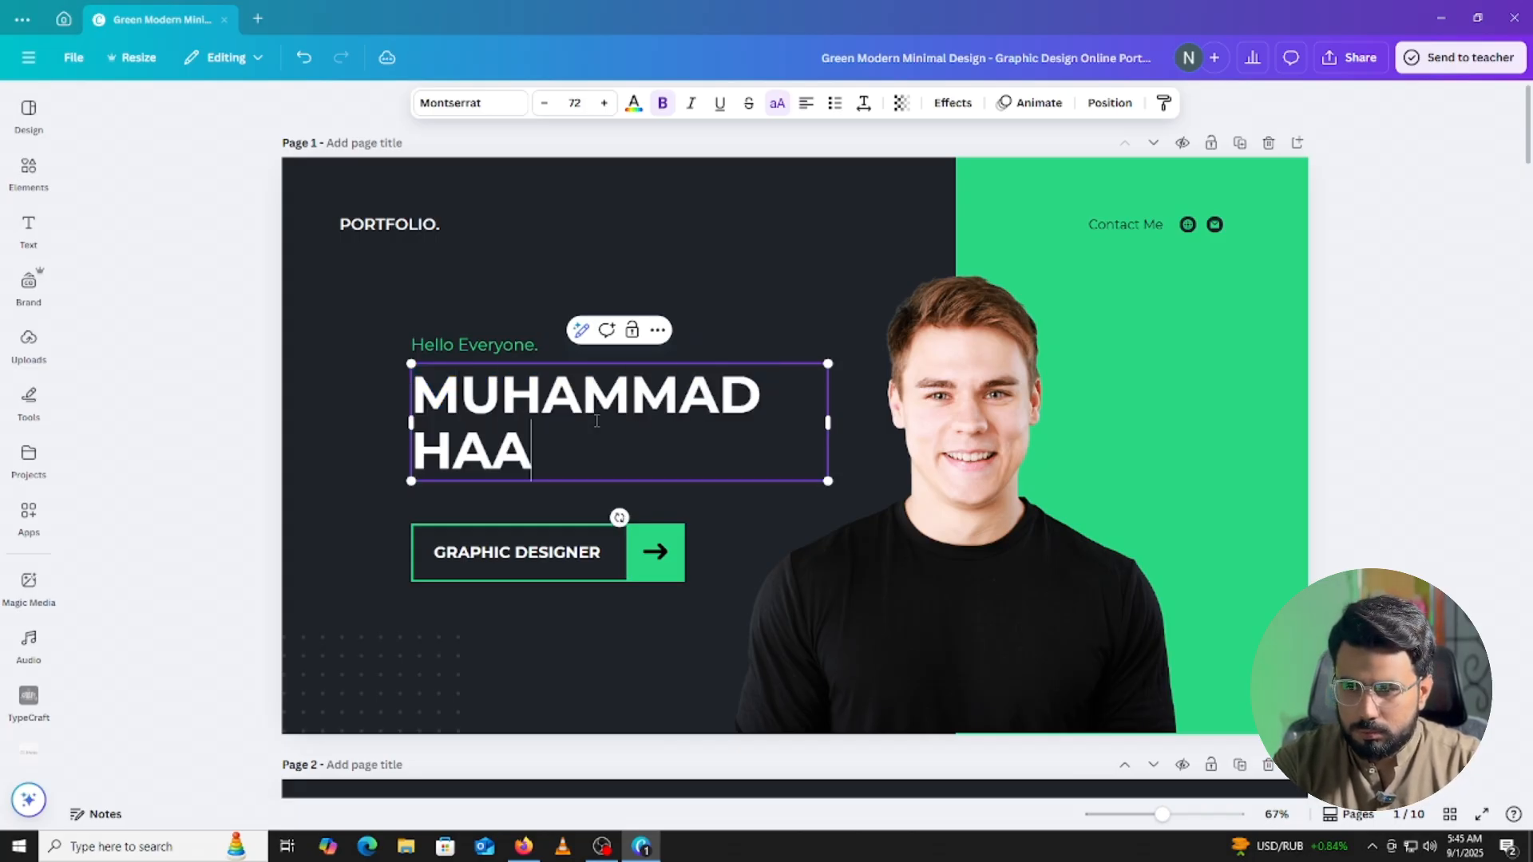
key(BackSpace)
key(BackSpace)
text(M)
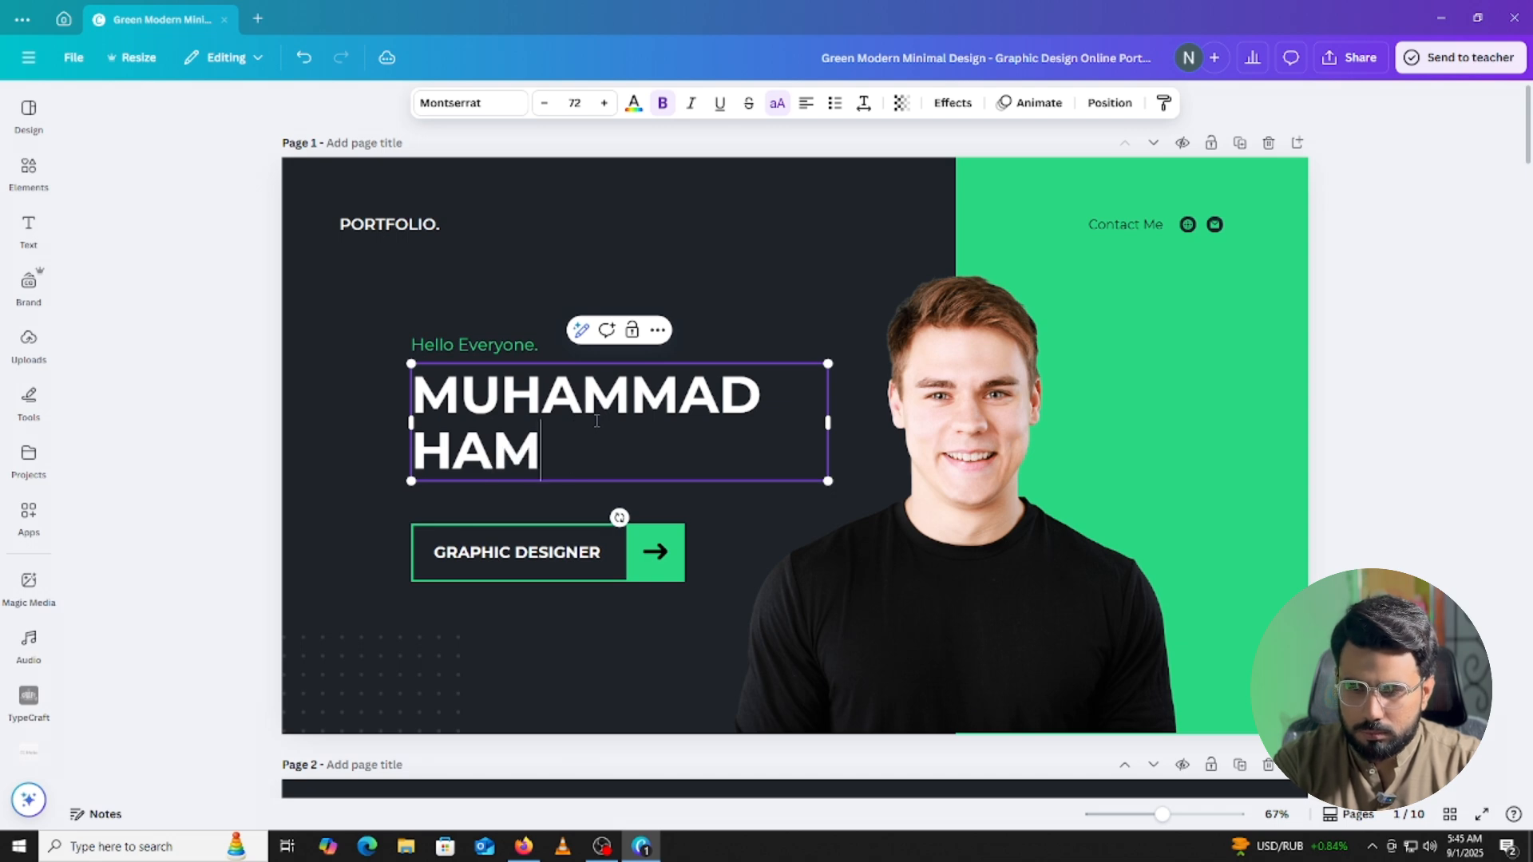
text(ZA KHAN)
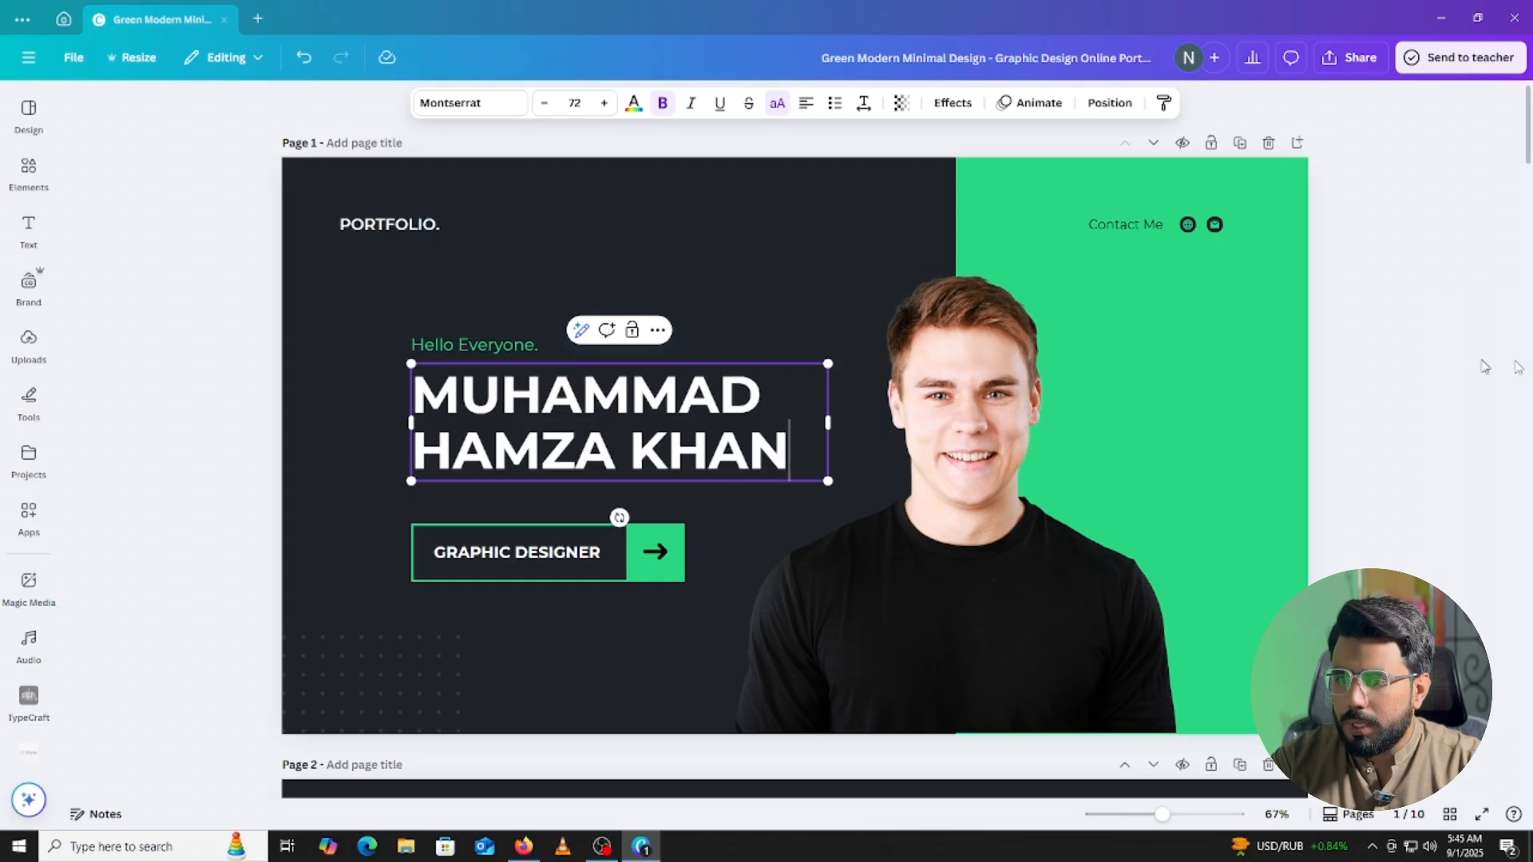
Replace the GRAPHIC DESIGNER role text with SOCIAL MEDIA MANAGER, correcting typos.
click(1436, 366)
click(519, 561)
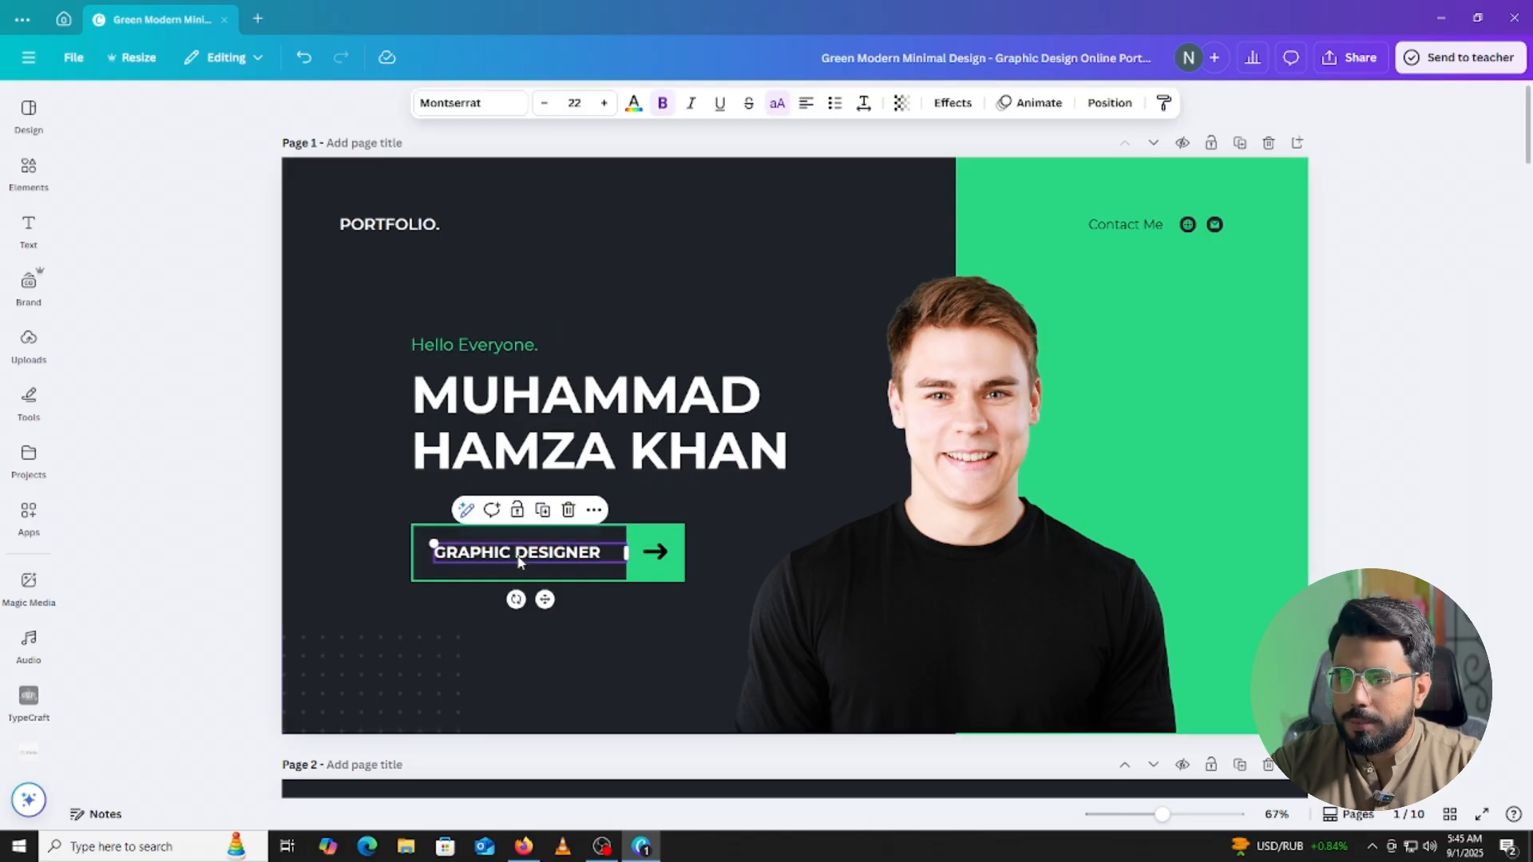
click(519, 558)
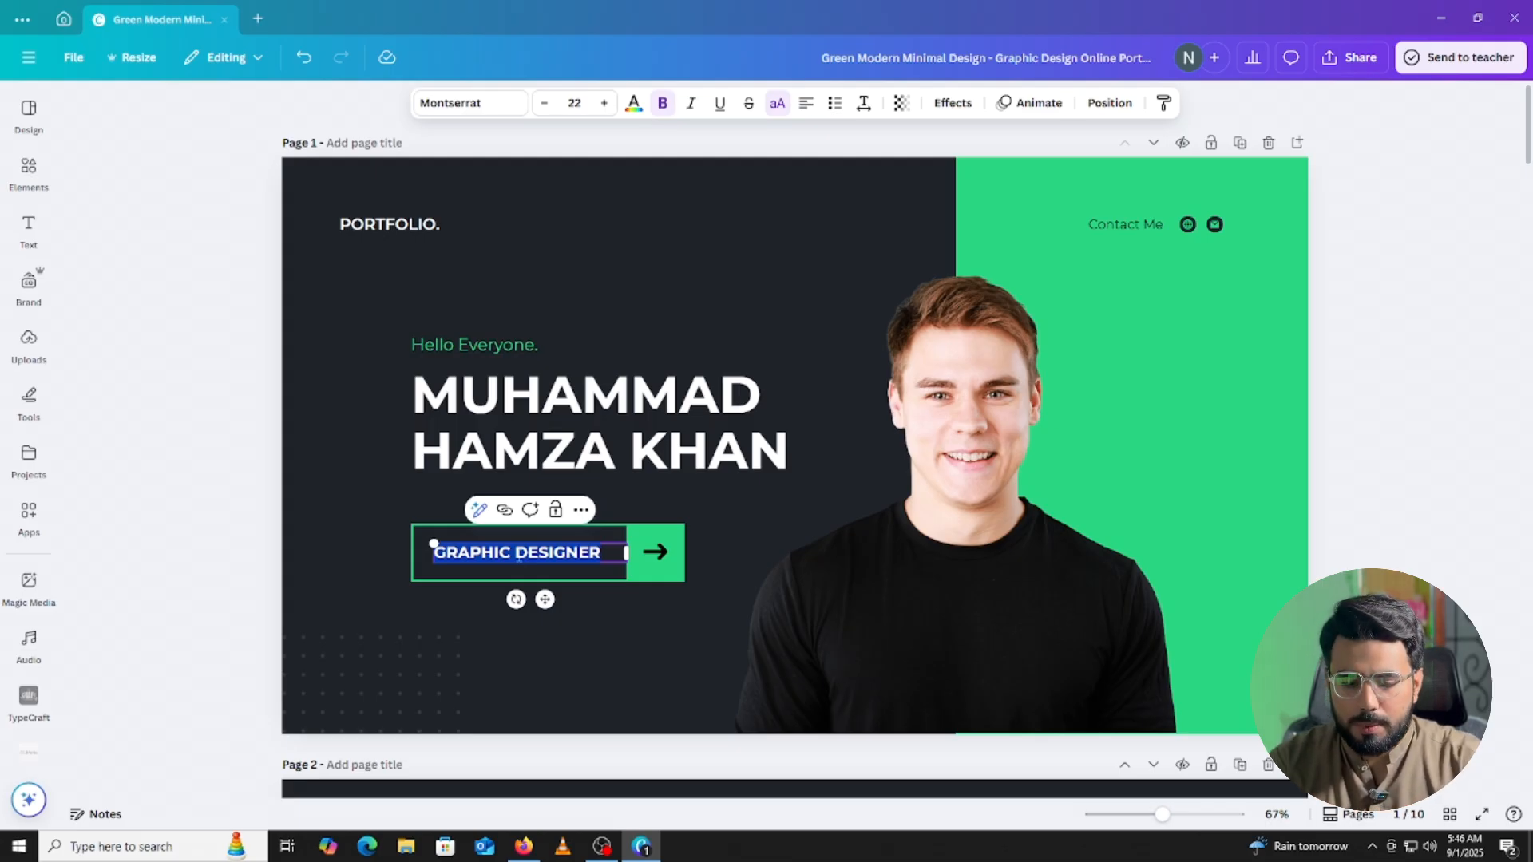
text(SOCIAL)
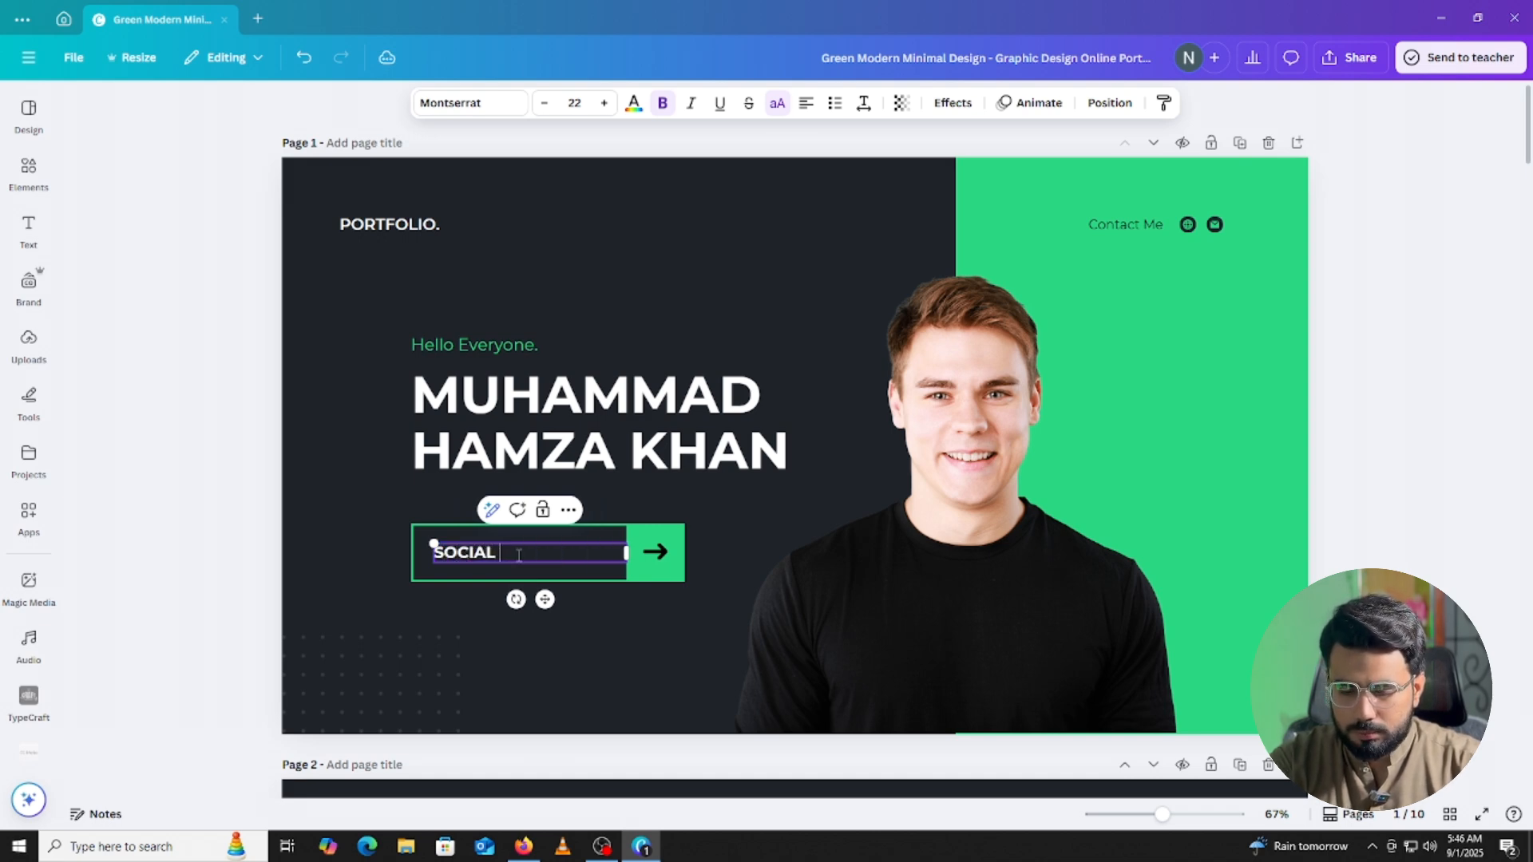
text( MEDA)
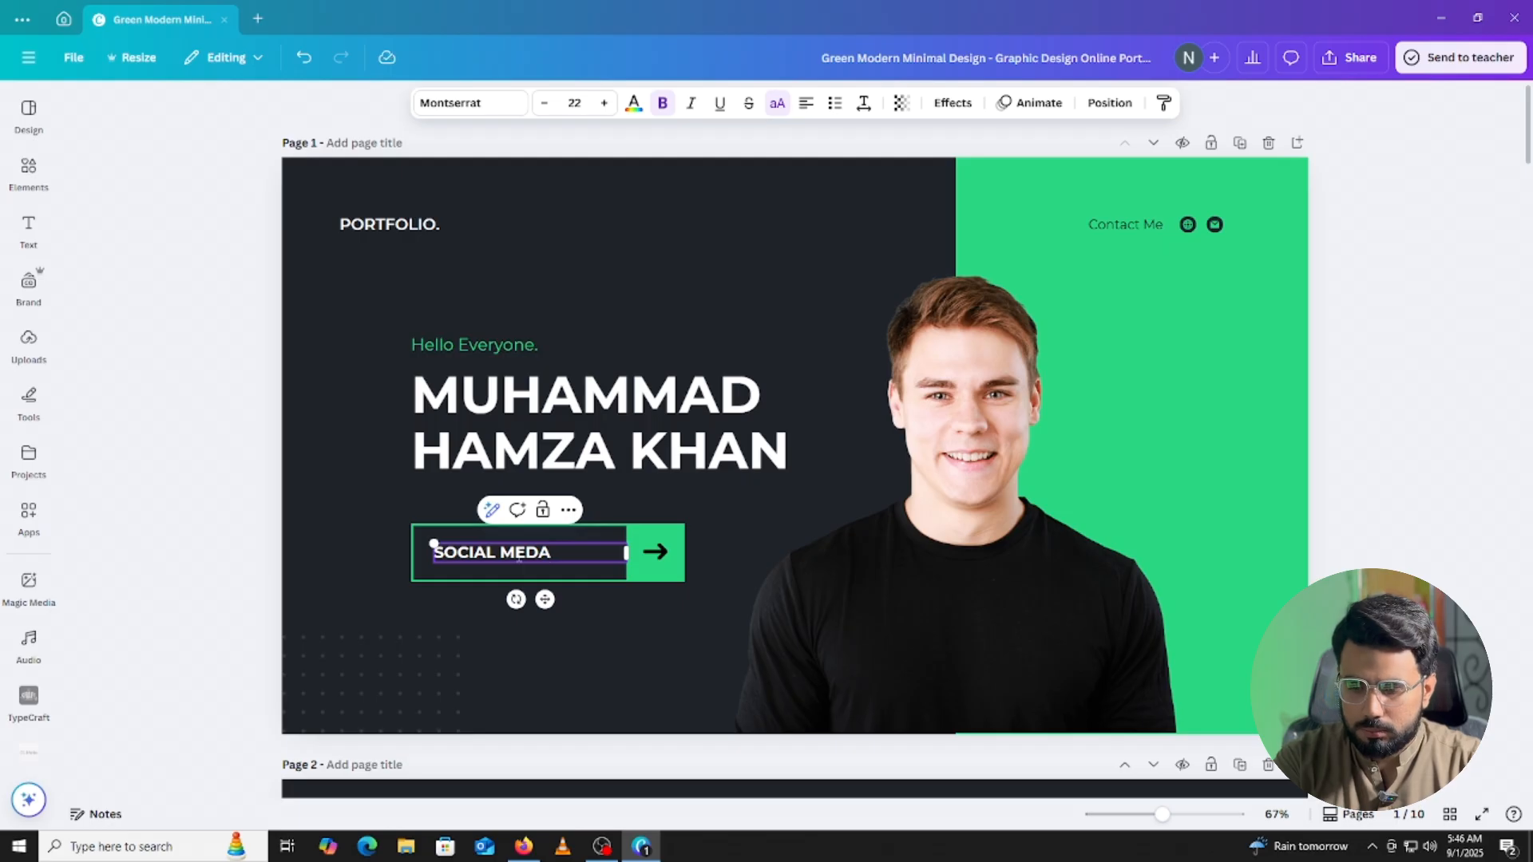
key(BackSpace)
text(IAN)
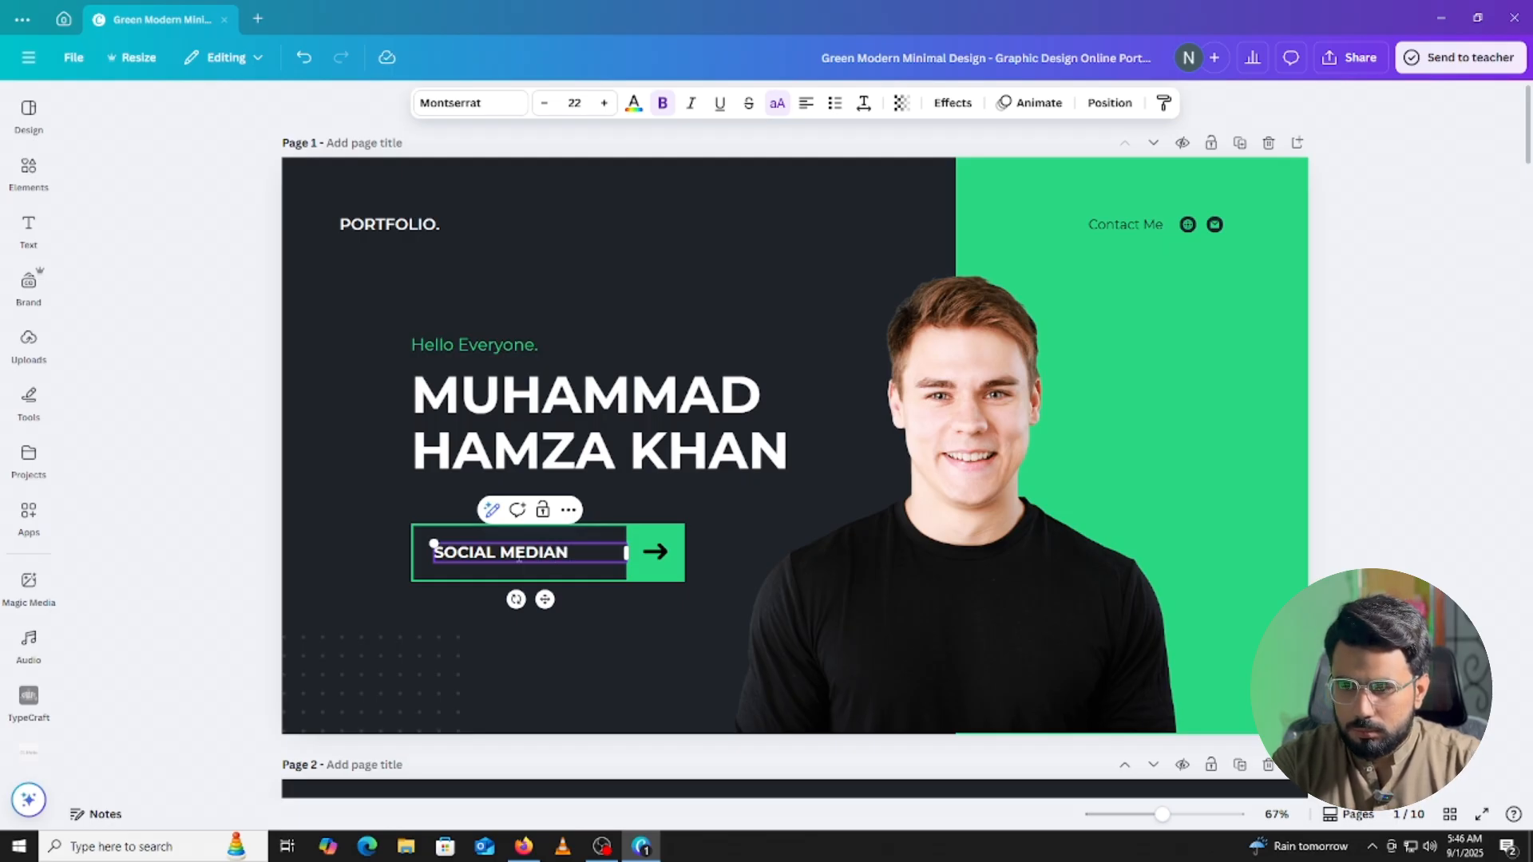
key(BackSpace)
key(BackSpace)
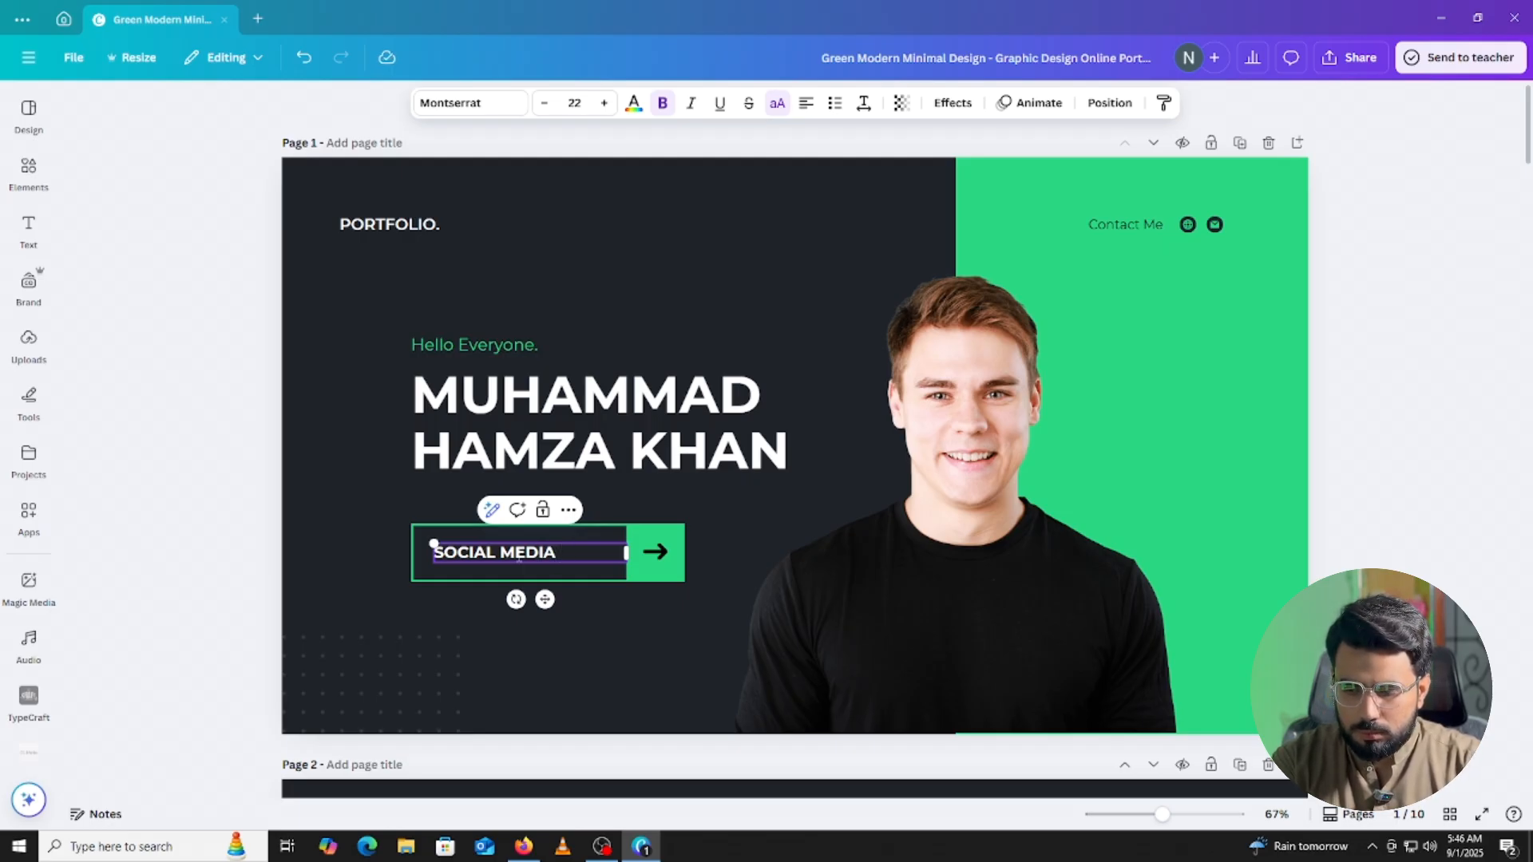
text(MANA)
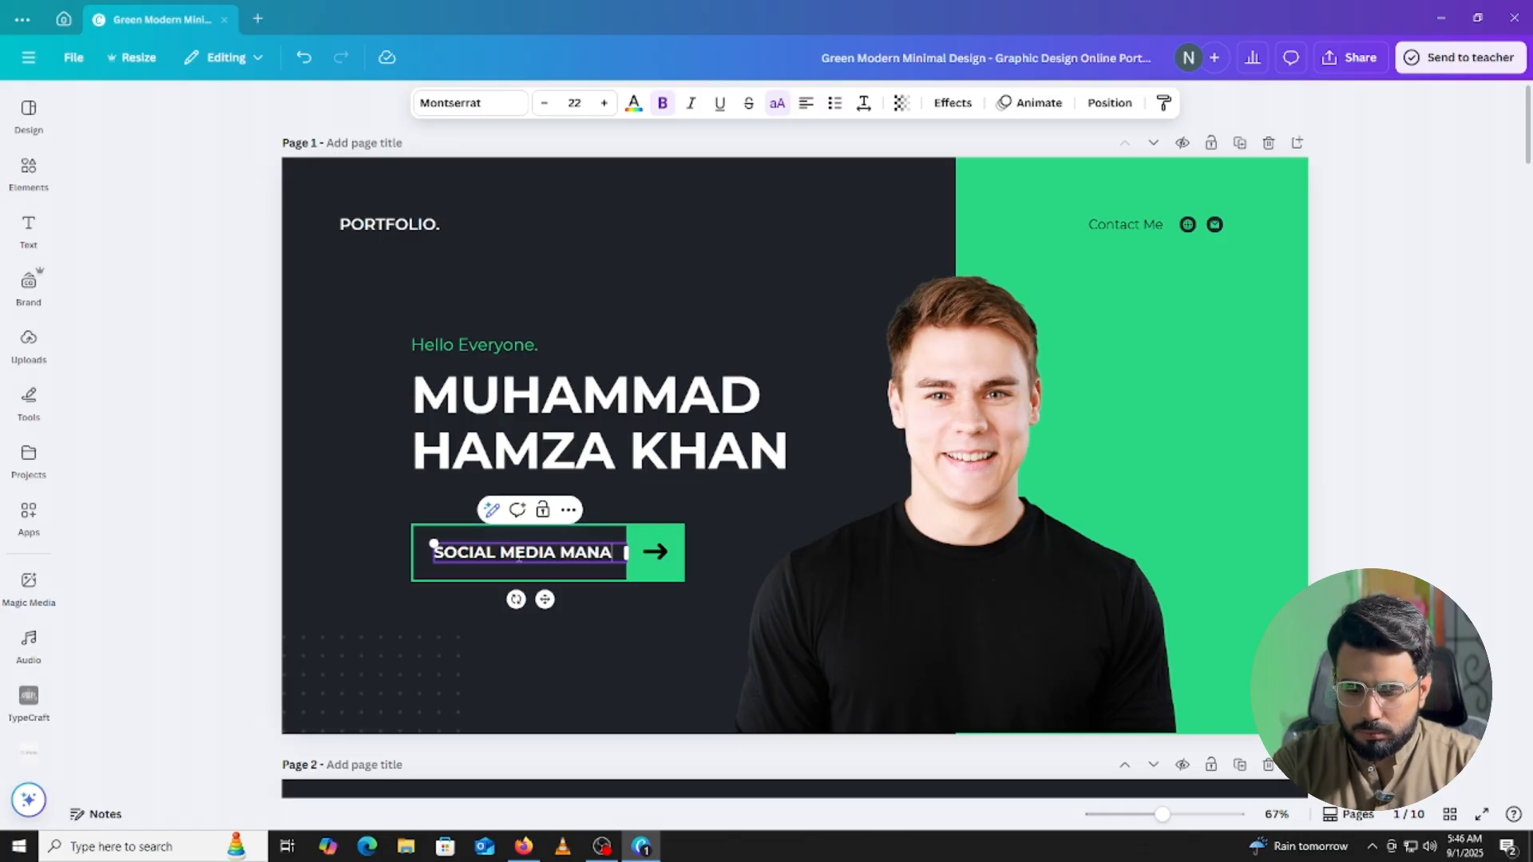
text(GER)
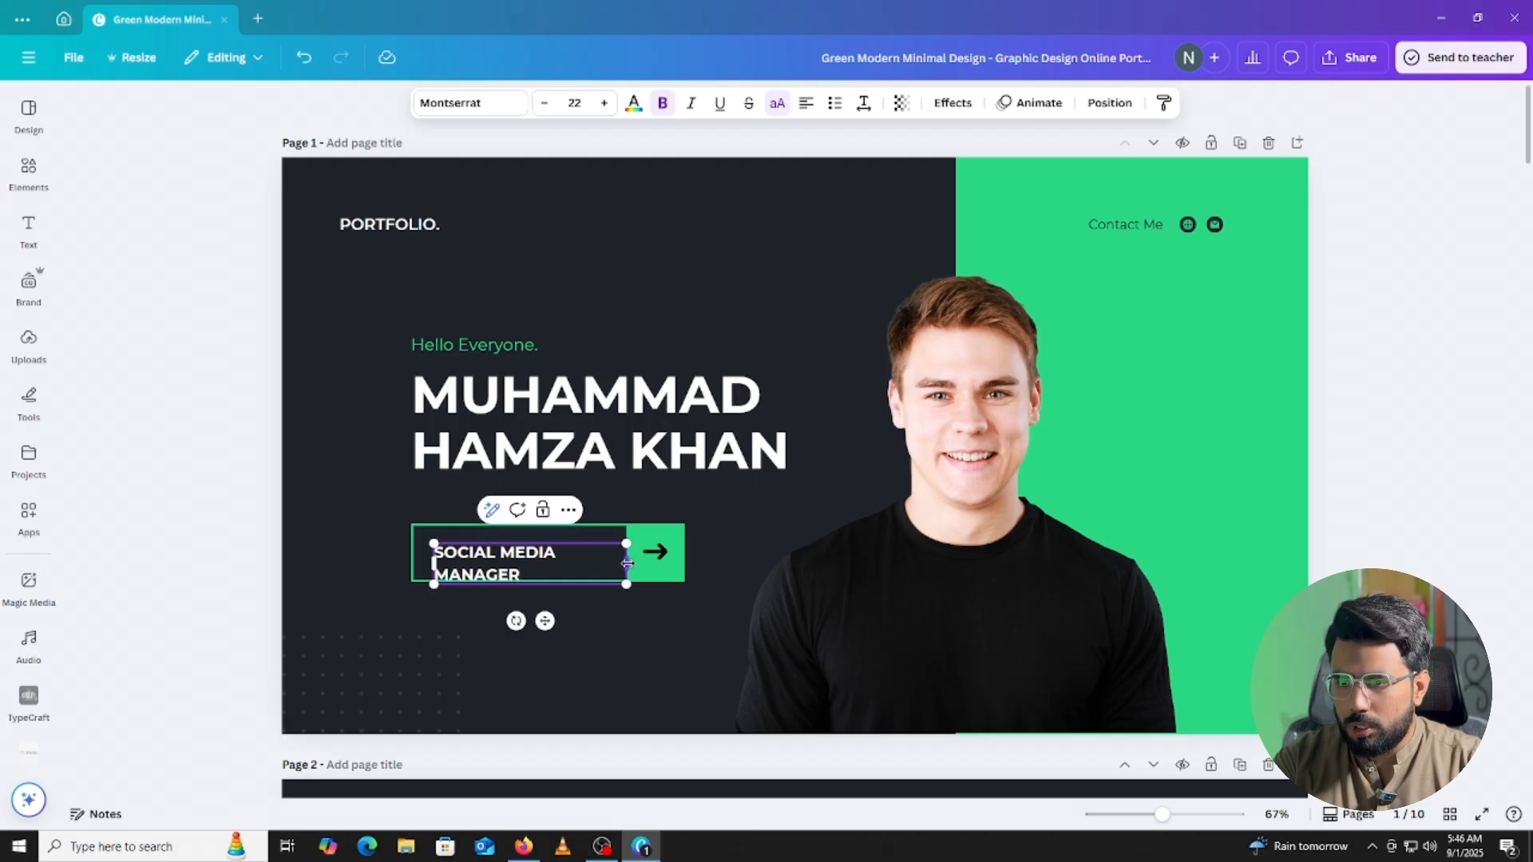
Widen, shrink and shift the role text so it fits on one line inside its button.
drag(627, 563, 660, 563)
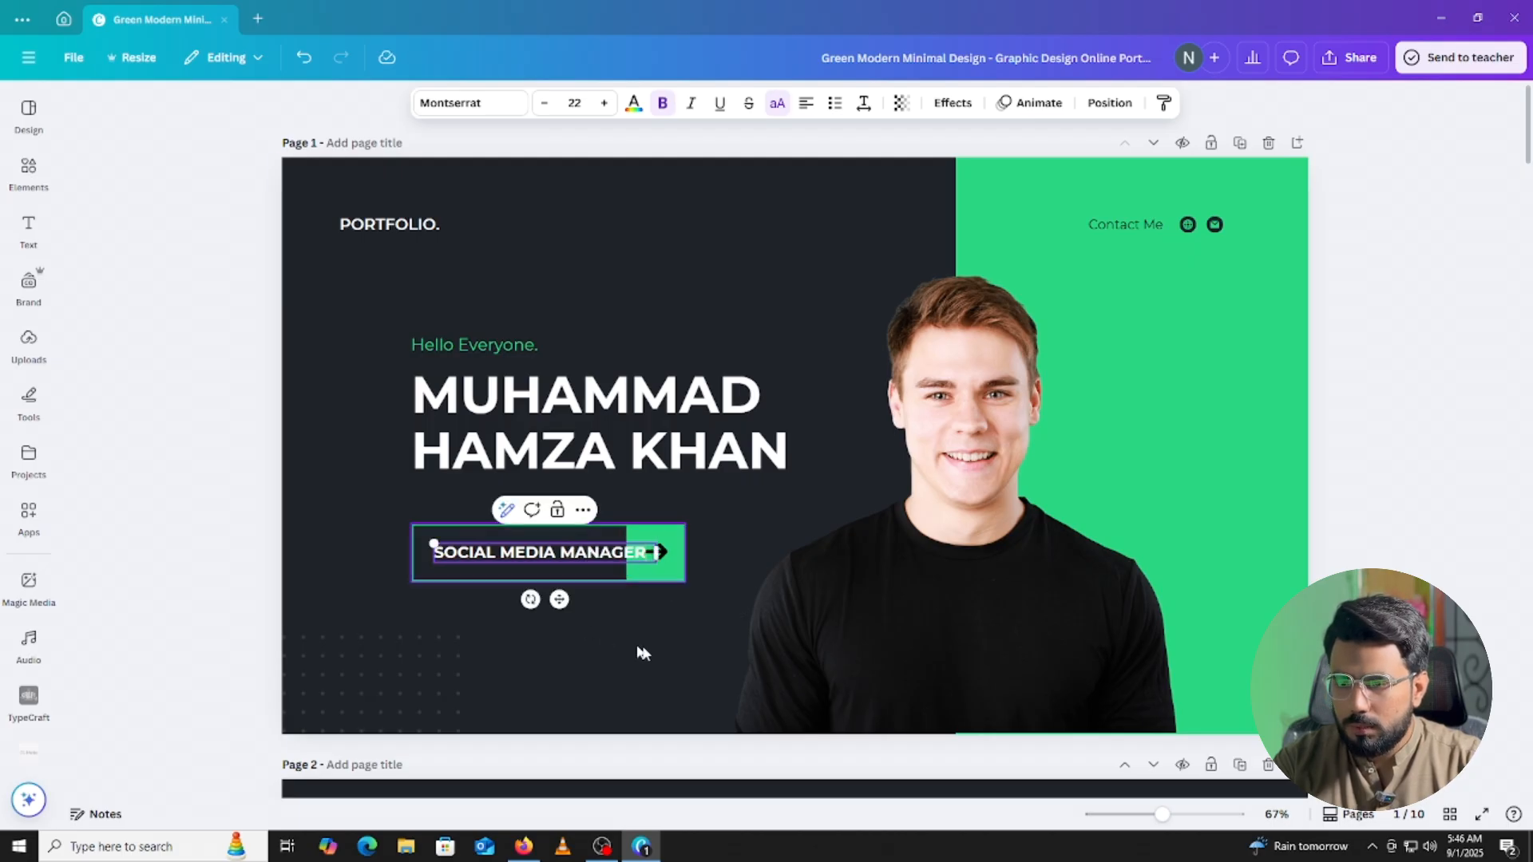
drag(559, 600, 546, 599)
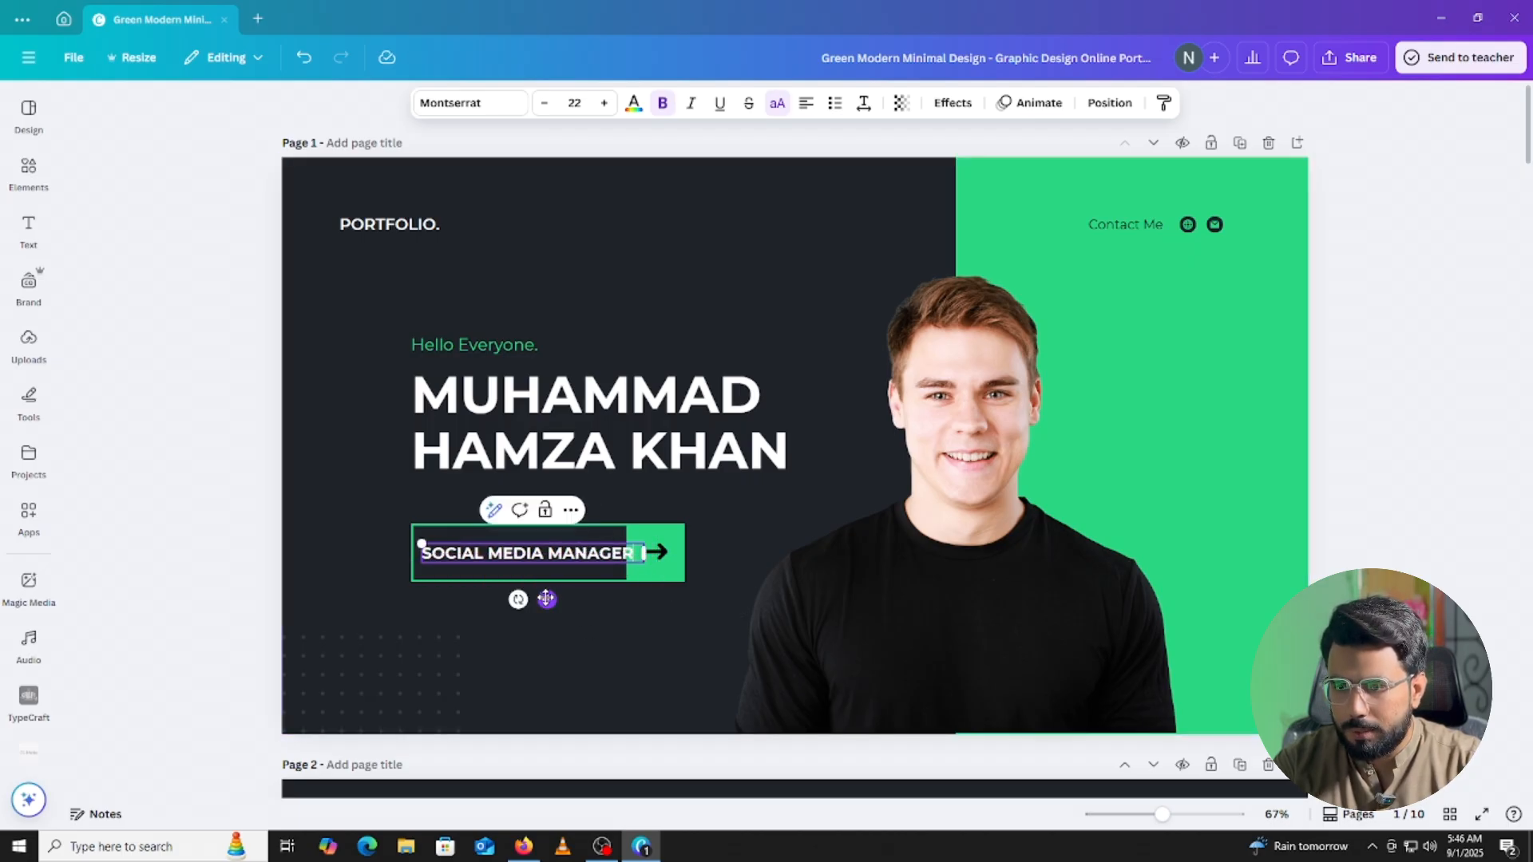
drag(422, 543, 459, 547)
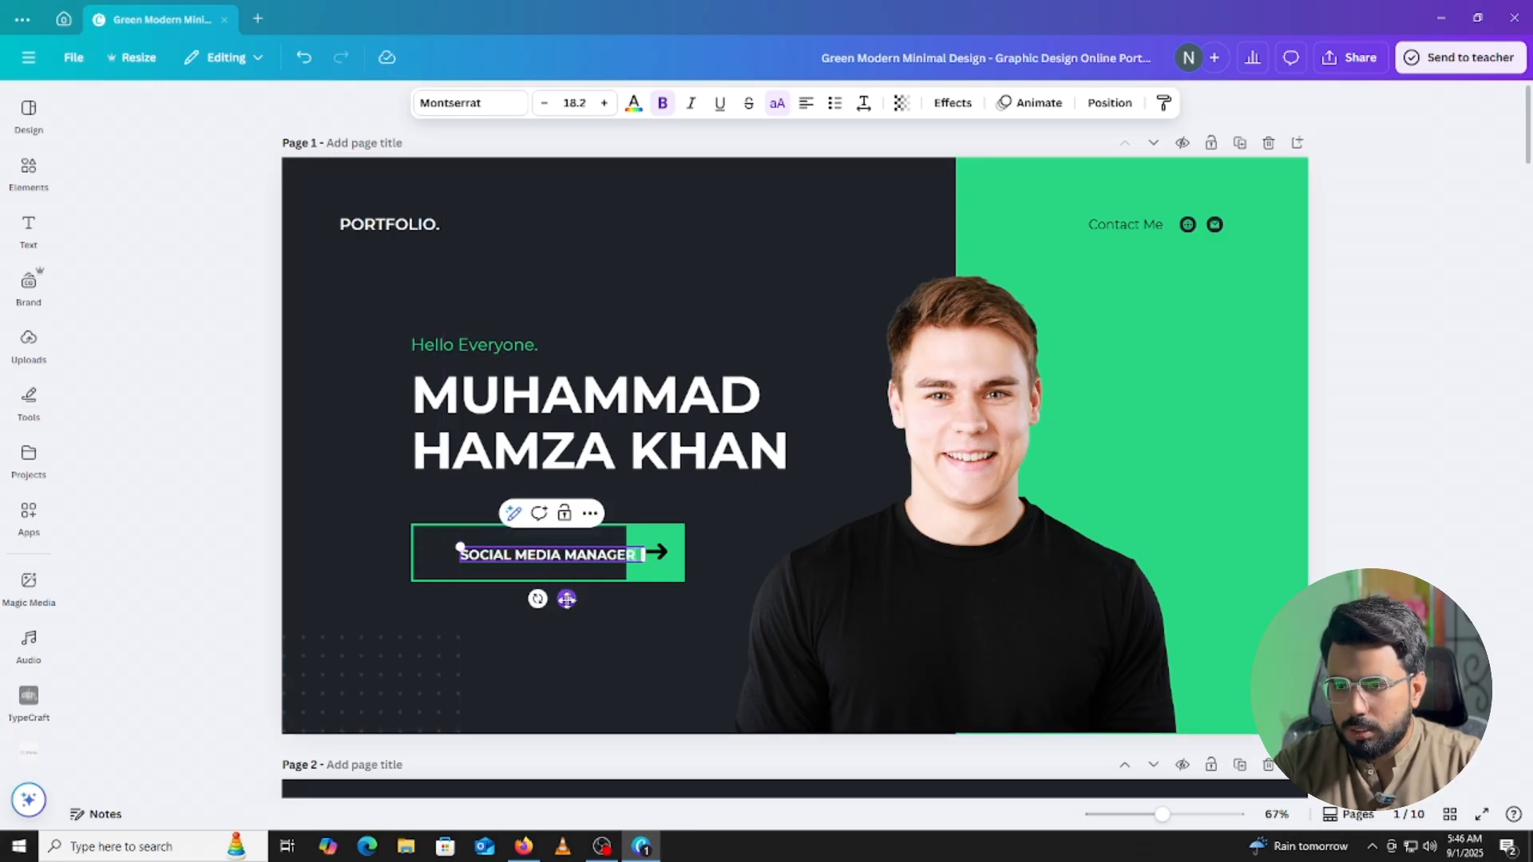
drag(567, 598, 542, 598)
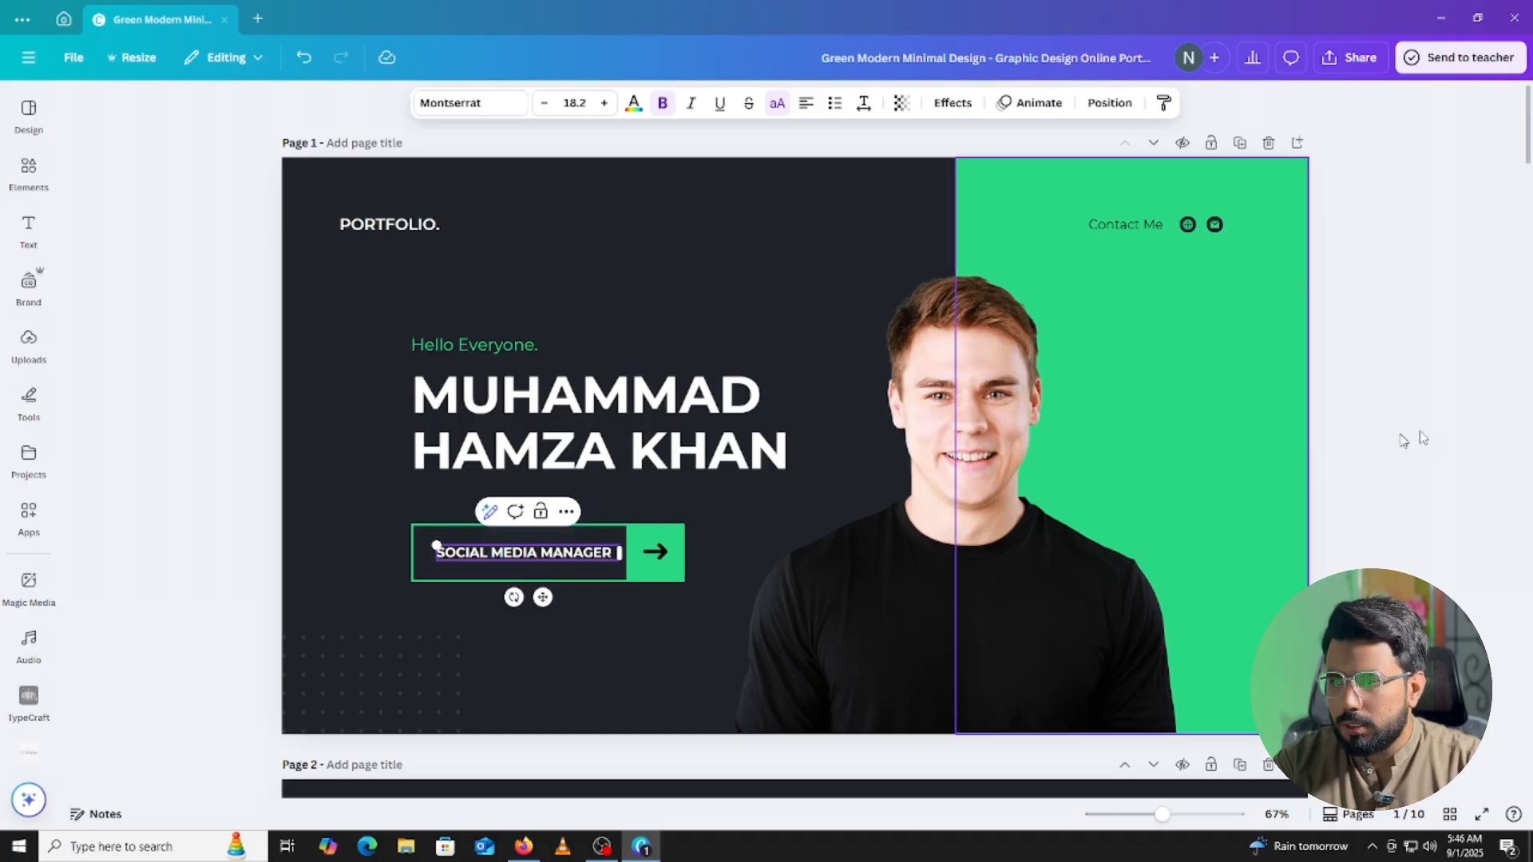
click(1453, 429)
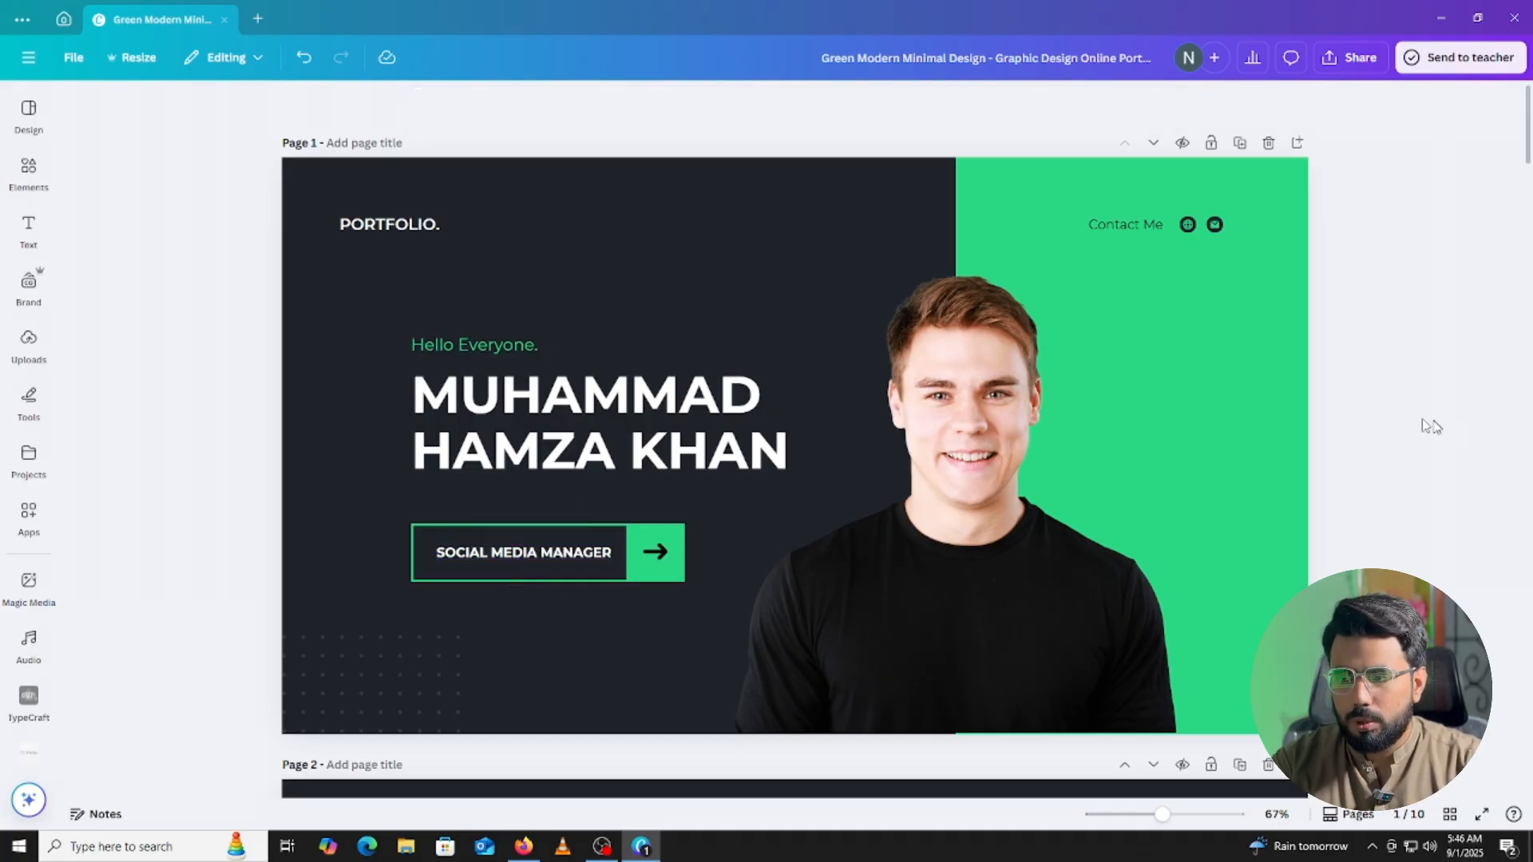
Delete the man's photo from the cover and browse the Uploads images for a replacement.
click(886, 471)
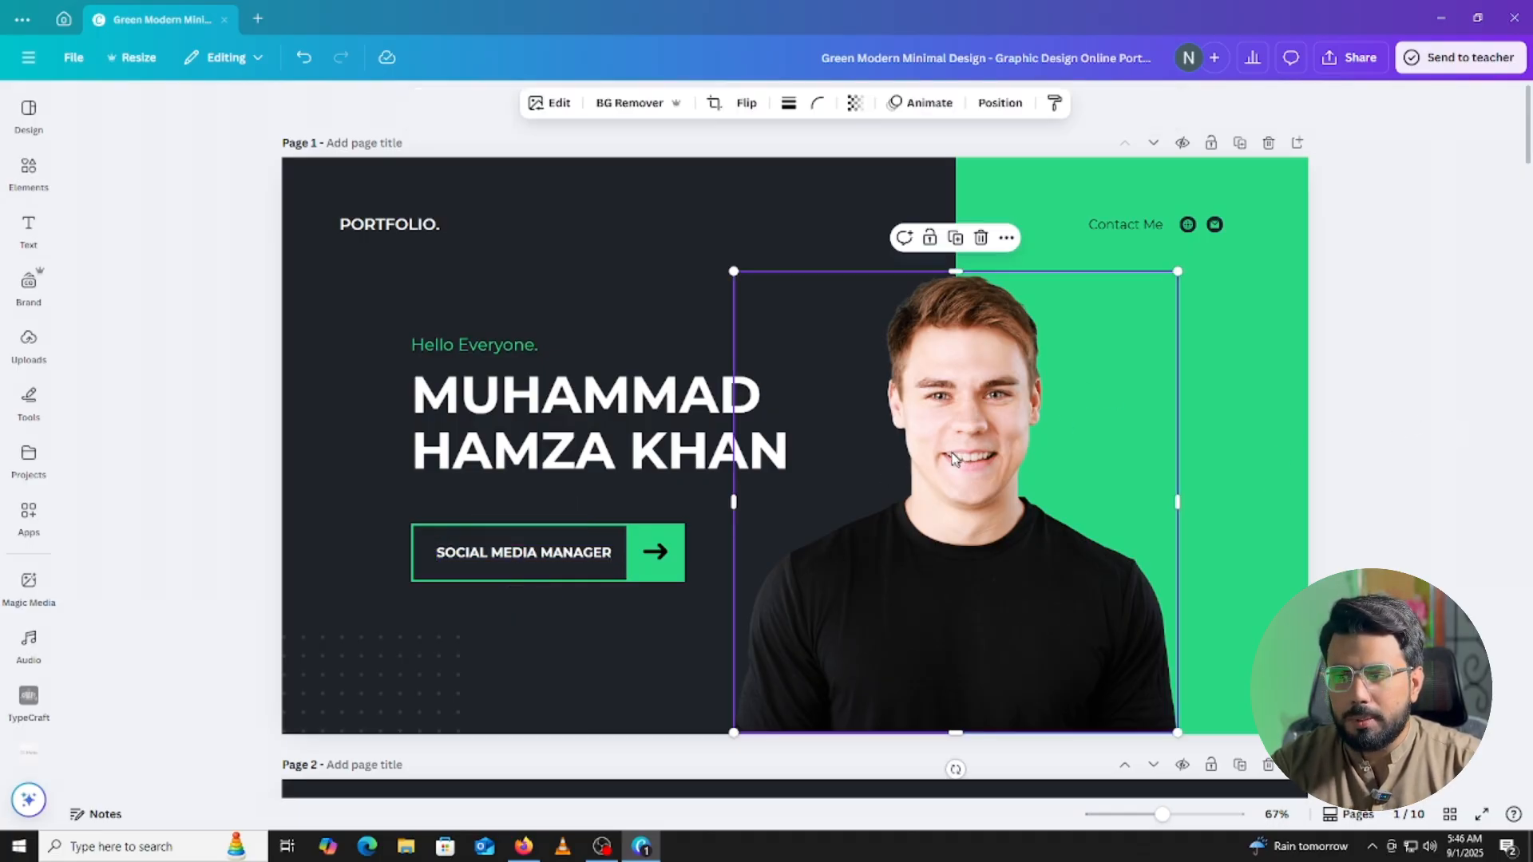
click(981, 239)
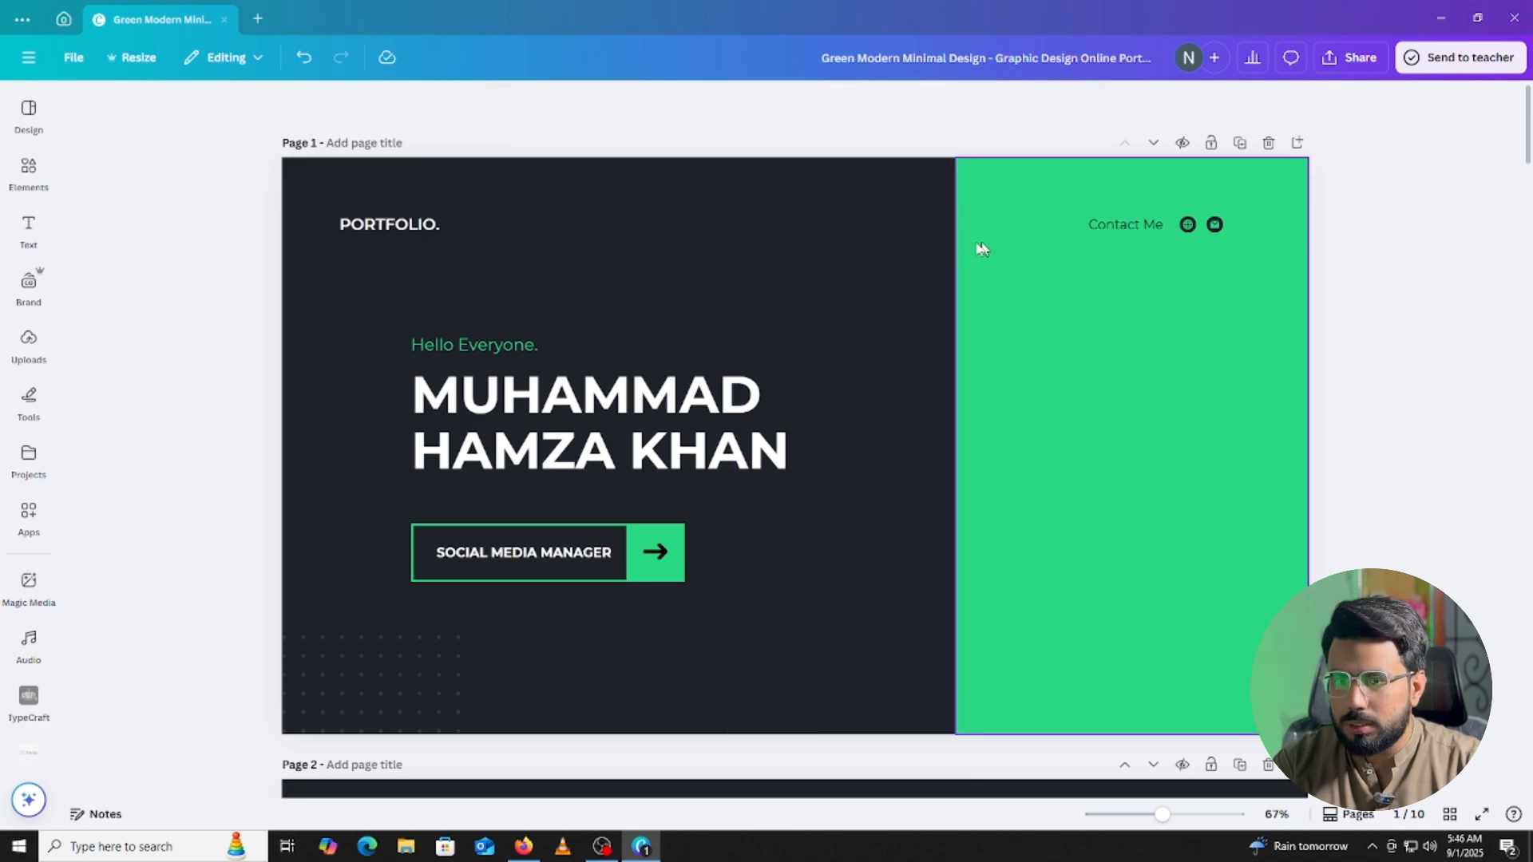
click(29, 172)
click(32, 363)
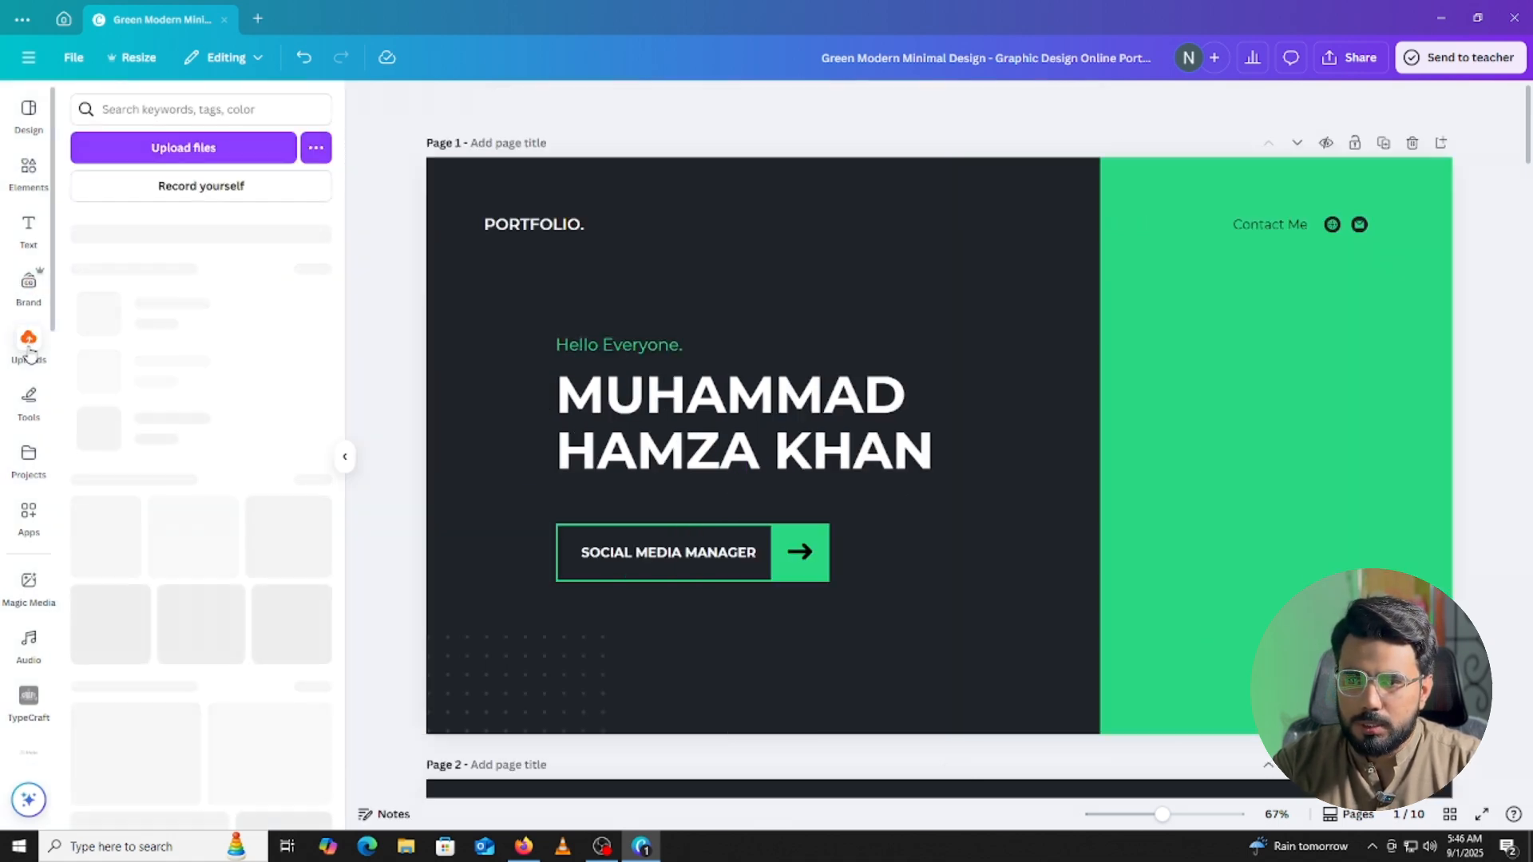
scroll(154, 373, down, 3)
scroll(154, 373, down, 10)
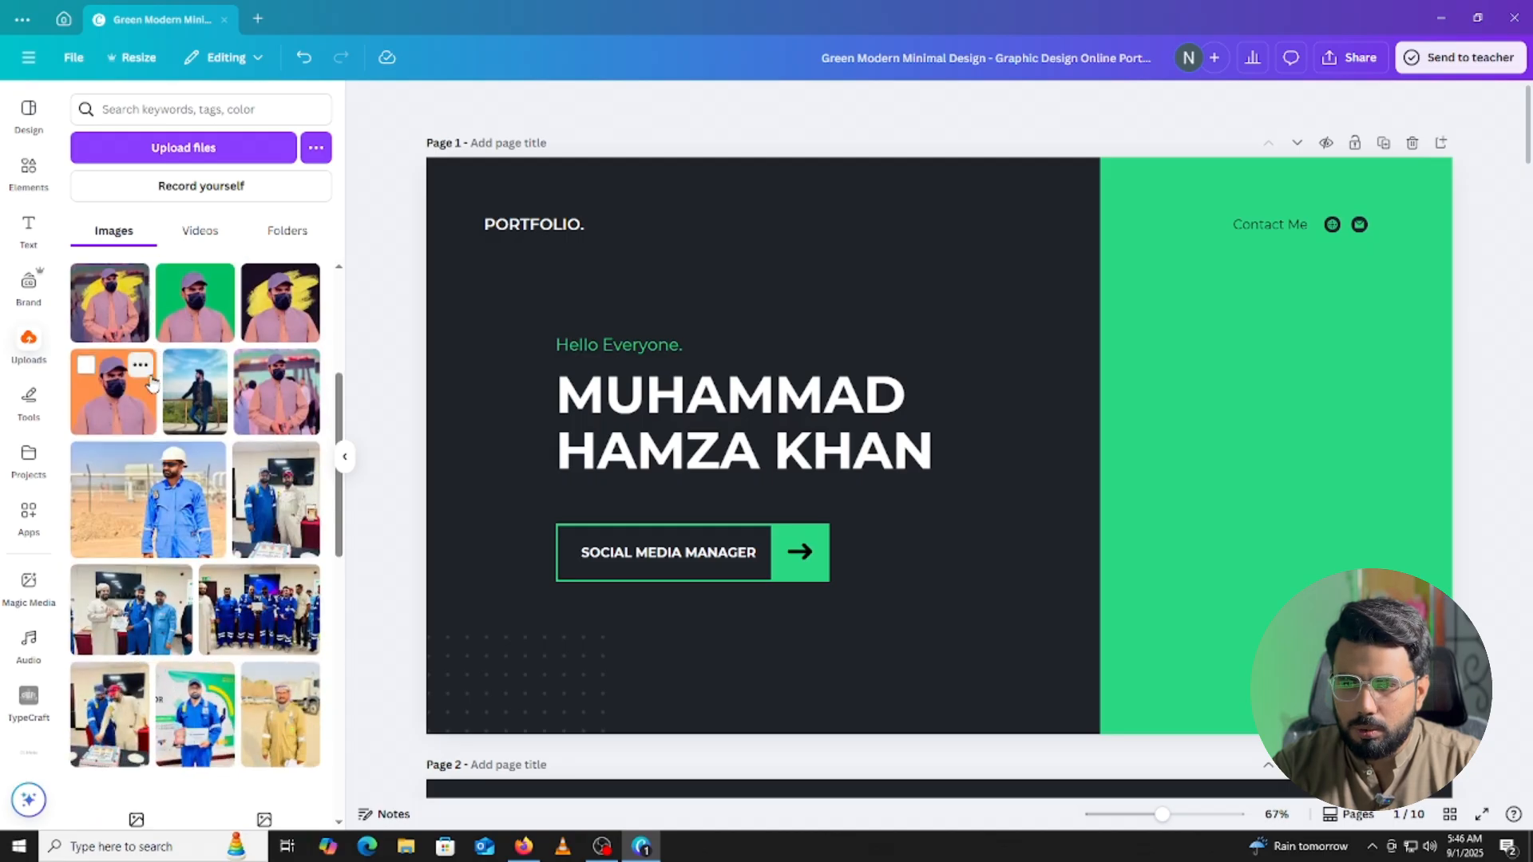
scroll(154, 384, down, 10)
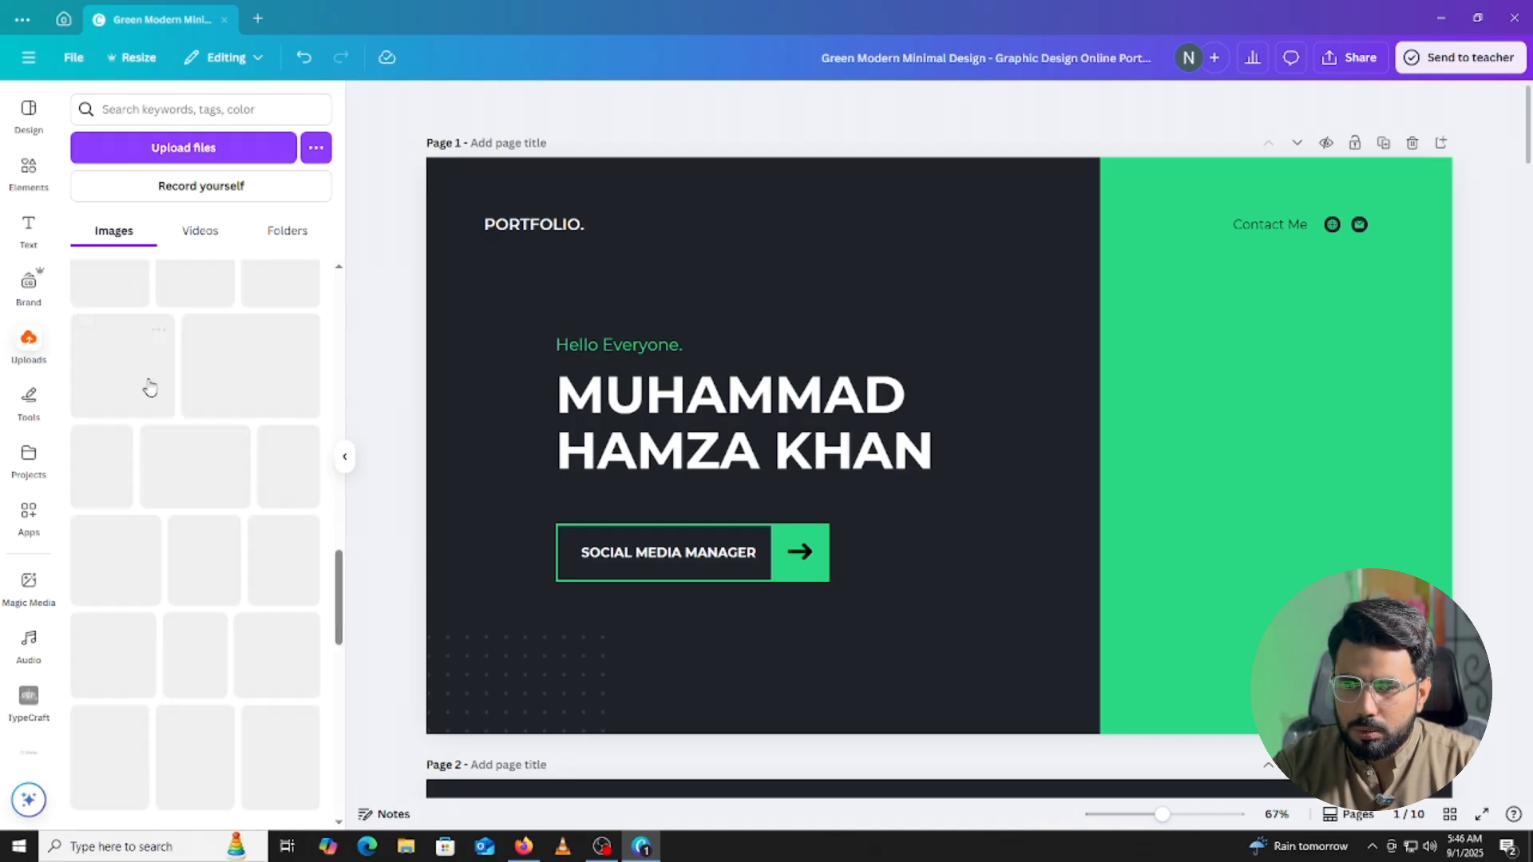
scroll(156, 387, down, 10)
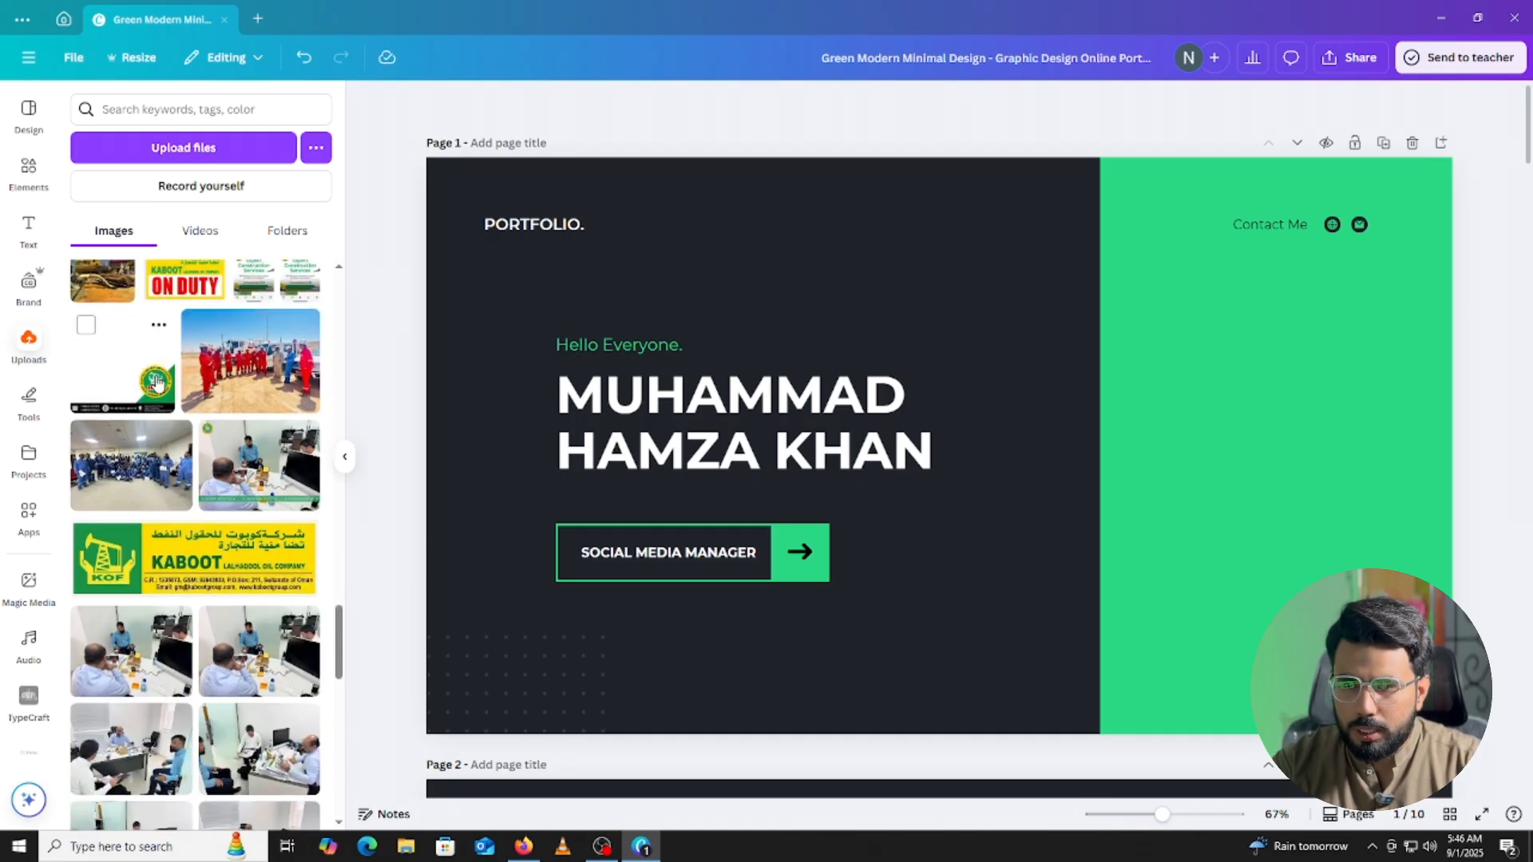
scroll(157, 391, down, 10)
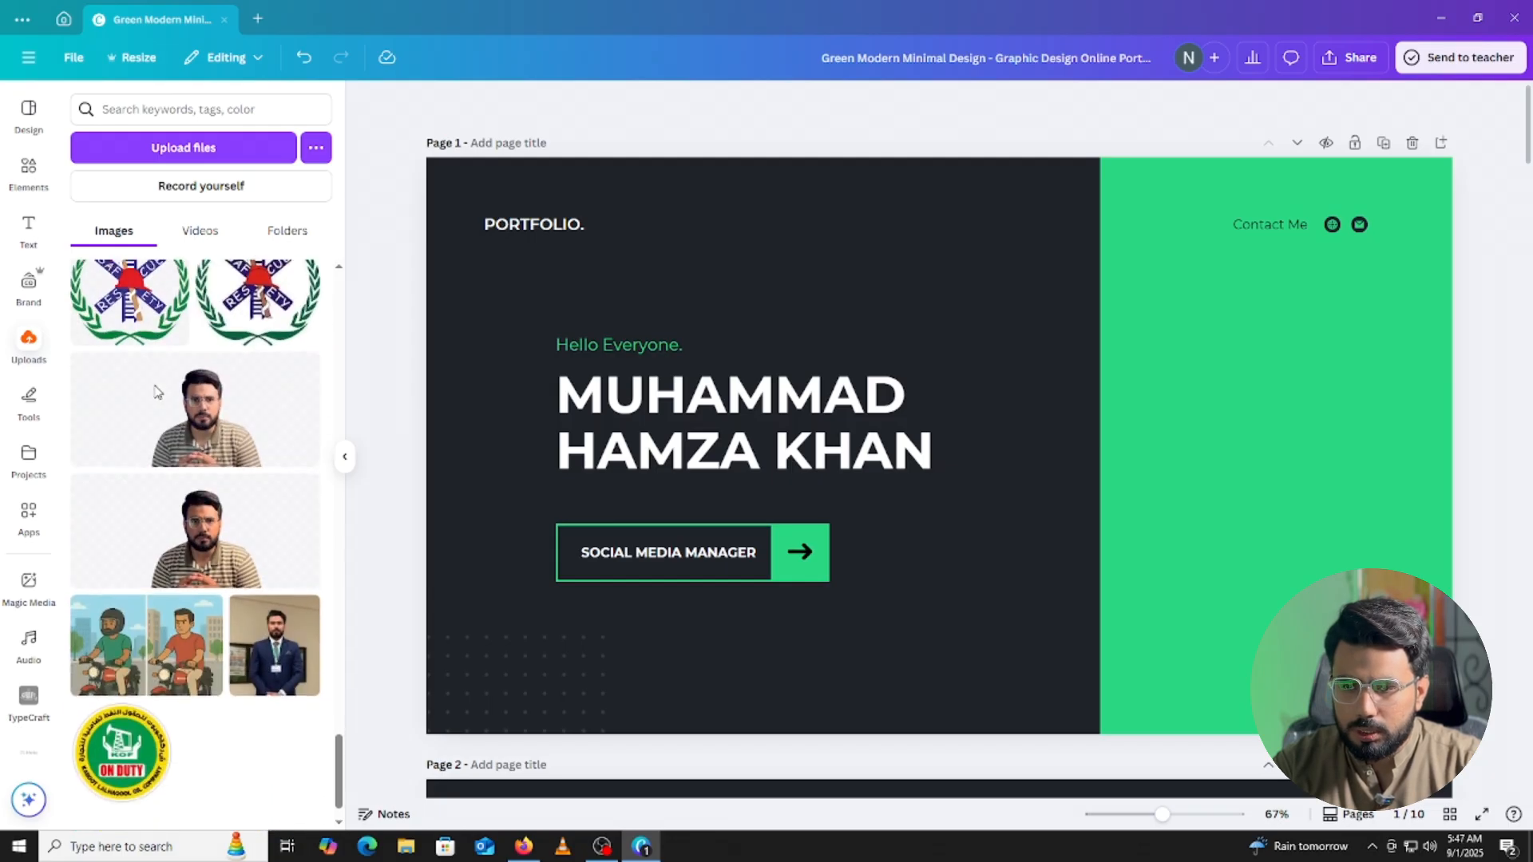
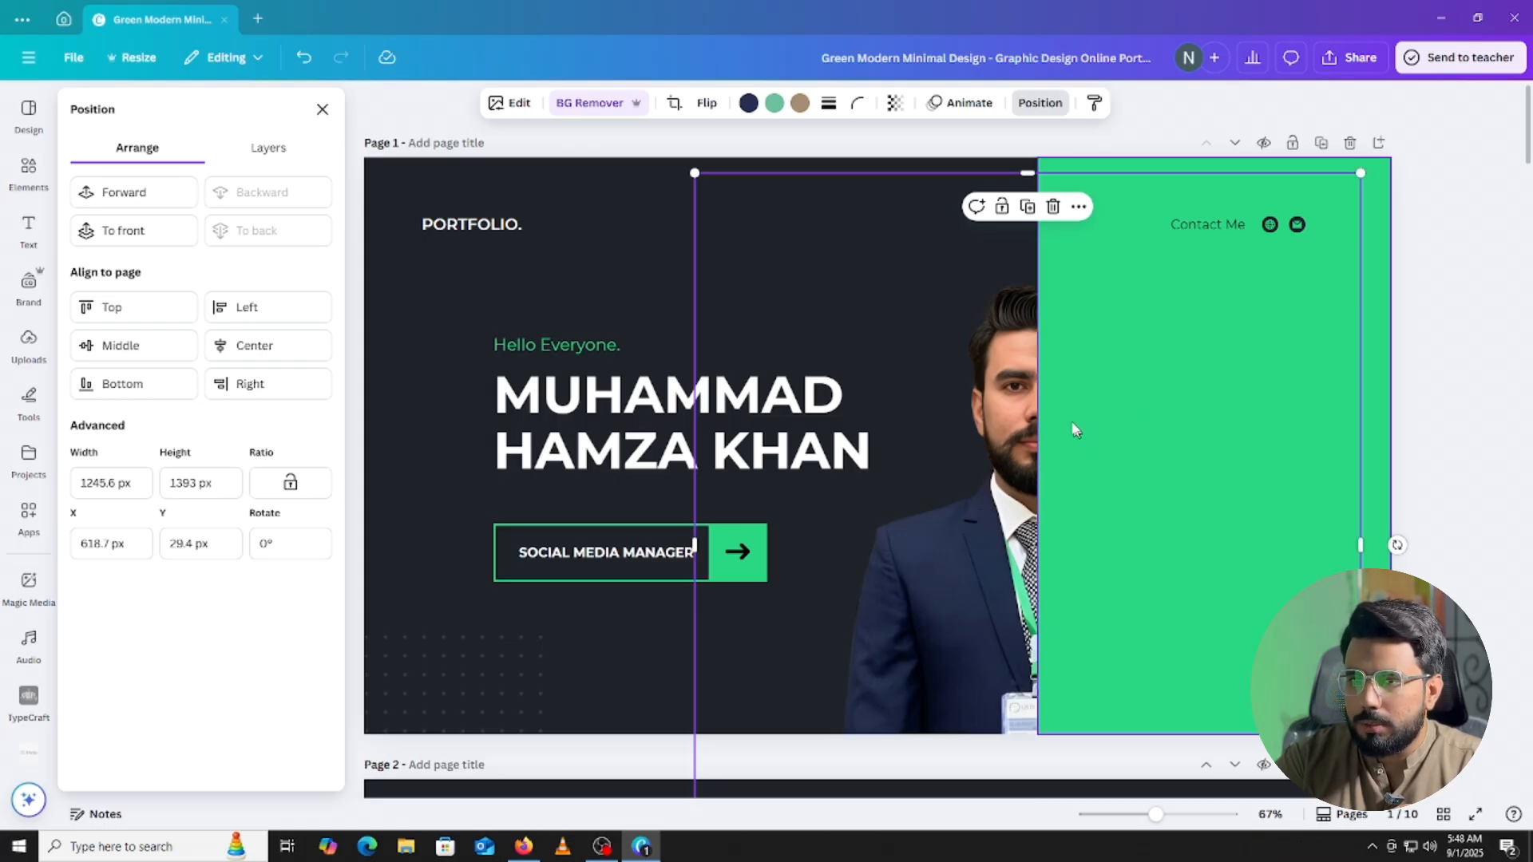
Move the suited cutout portrait forward so it covers the green panel.
click(154, 206)
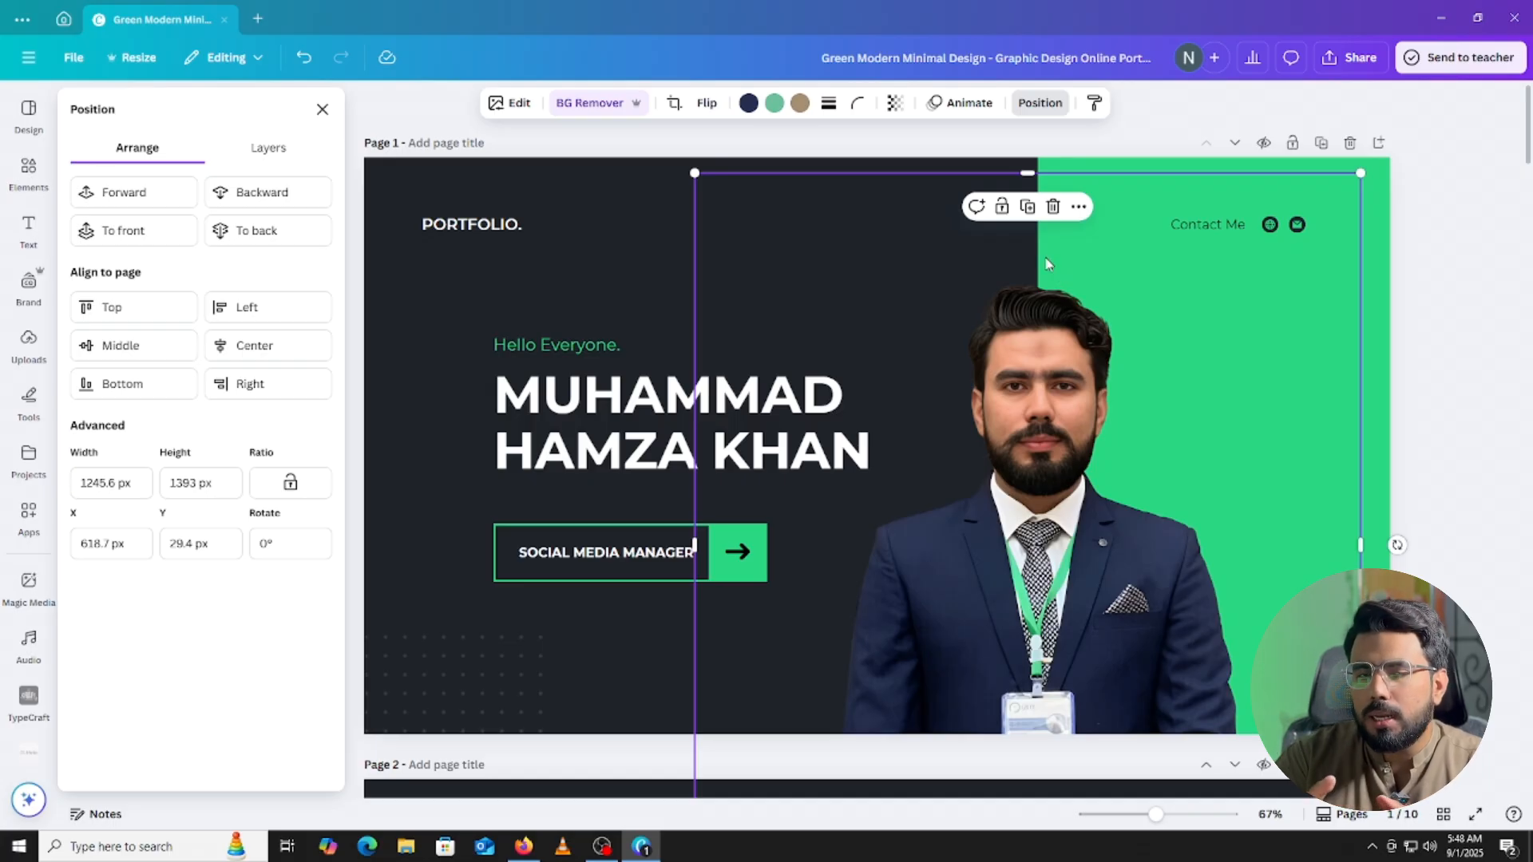
Delete both contact icons and the Contact Me label from the green panel.
click(1269, 224)
key(Delete)
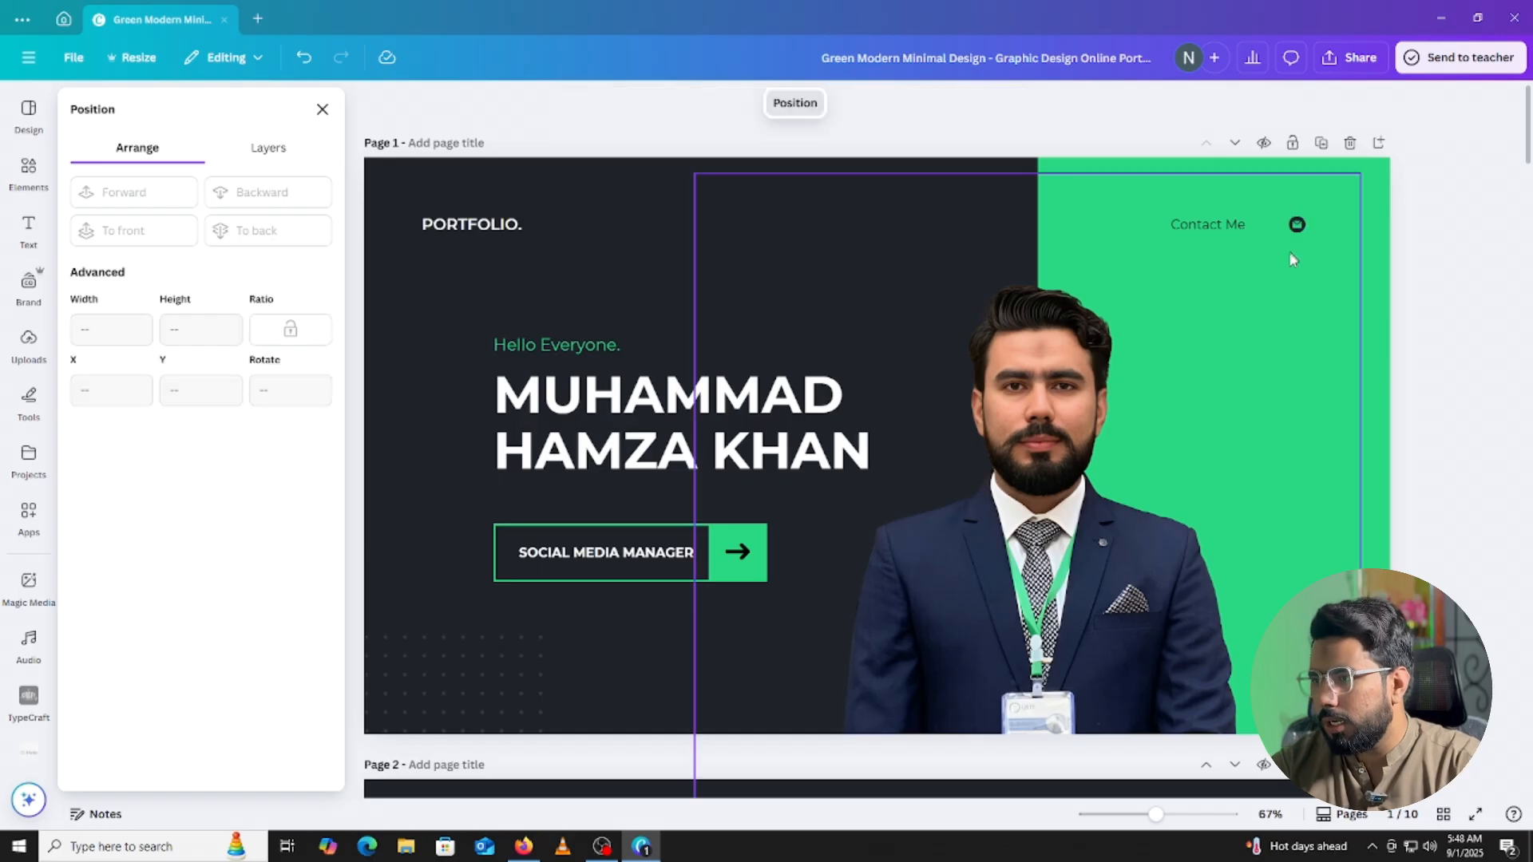
click(1298, 223)
click(1318, 182)
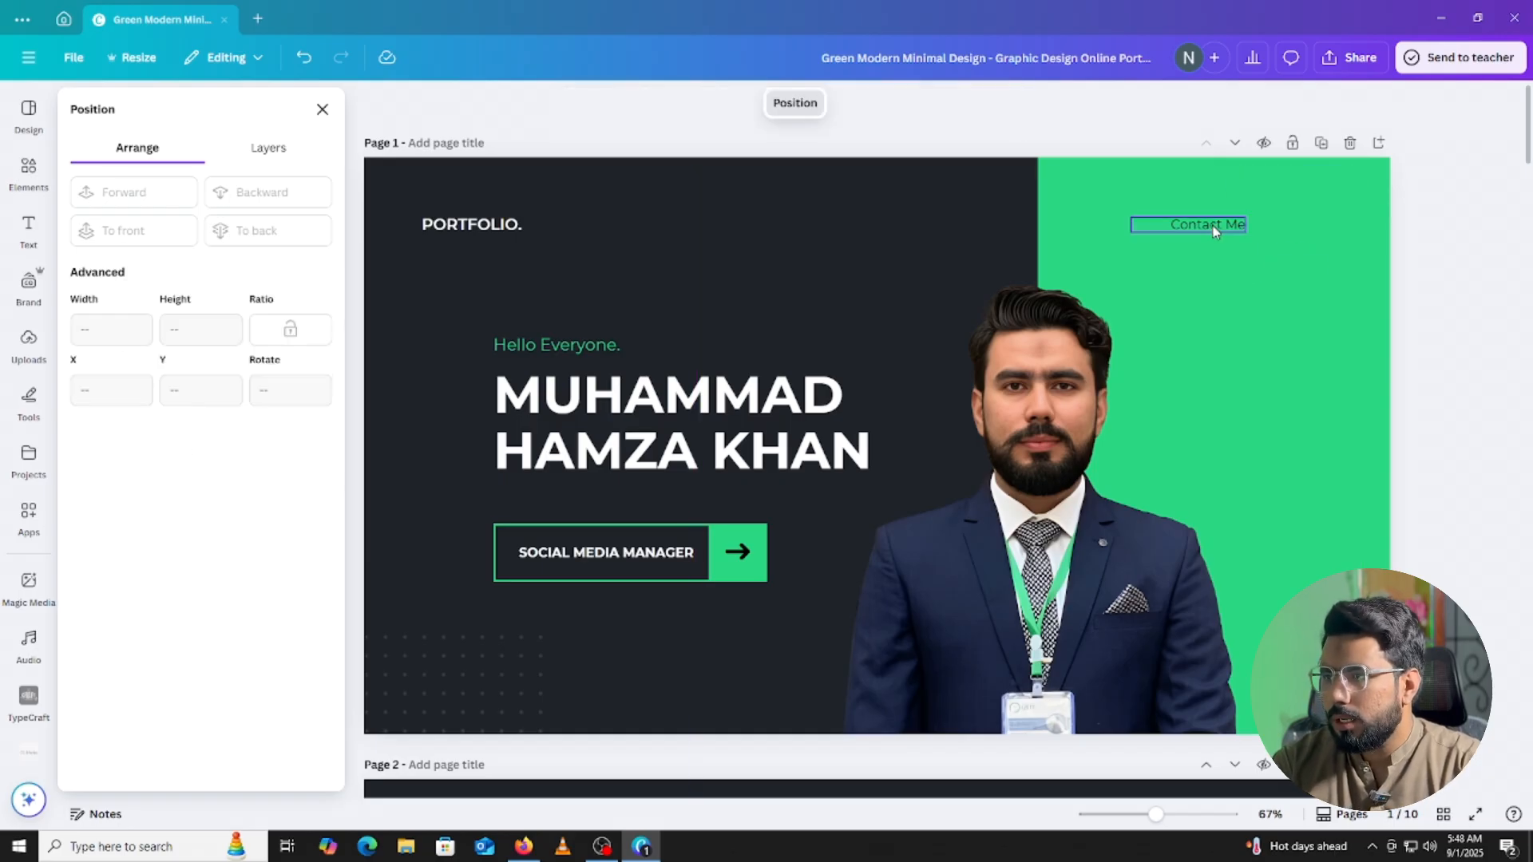
click(1215, 226)
click(1228, 184)
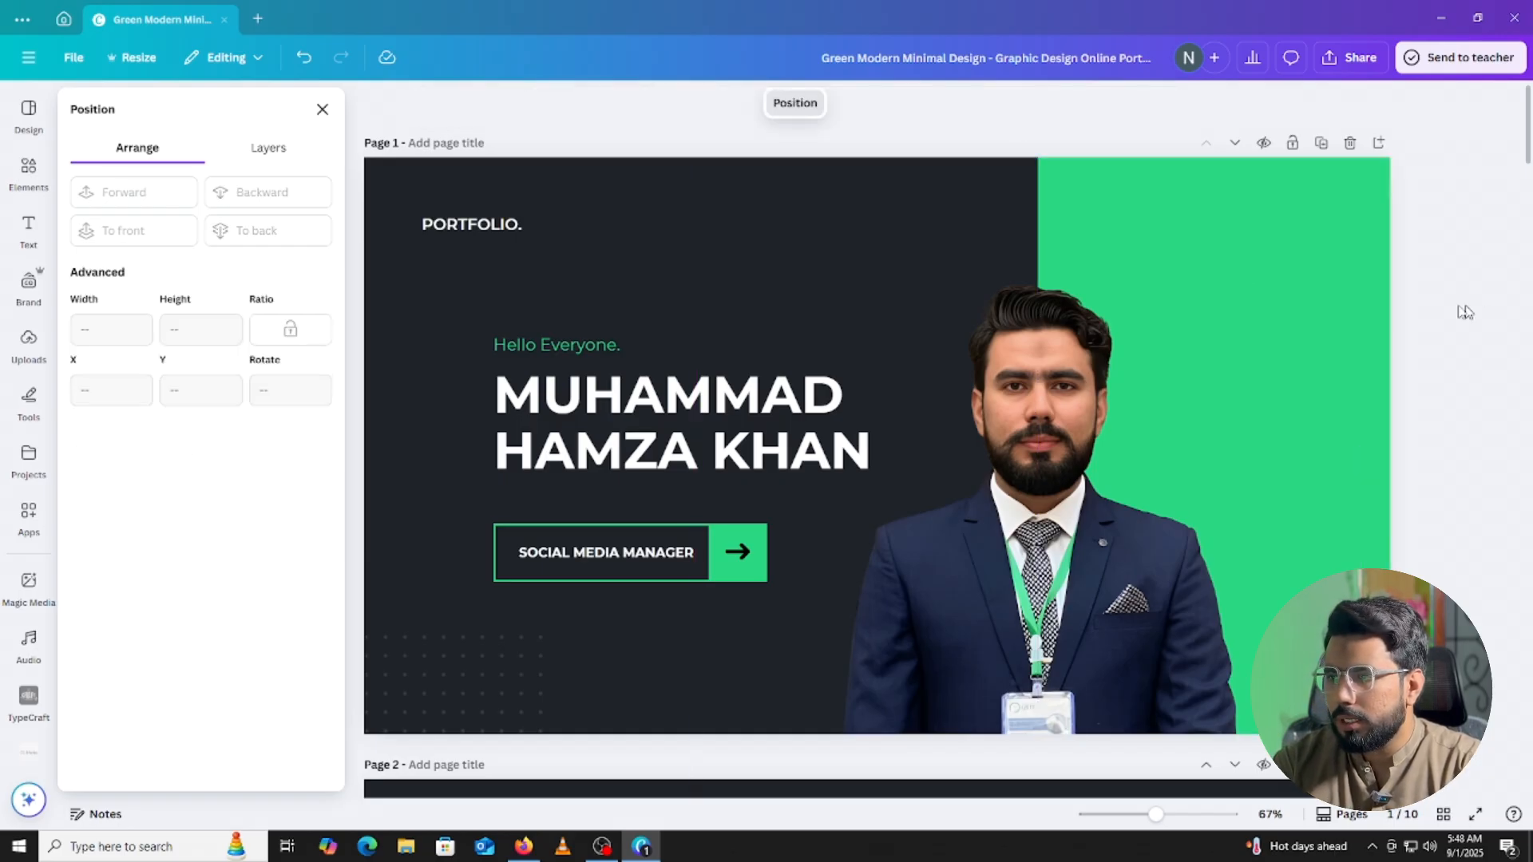
key(Escape)
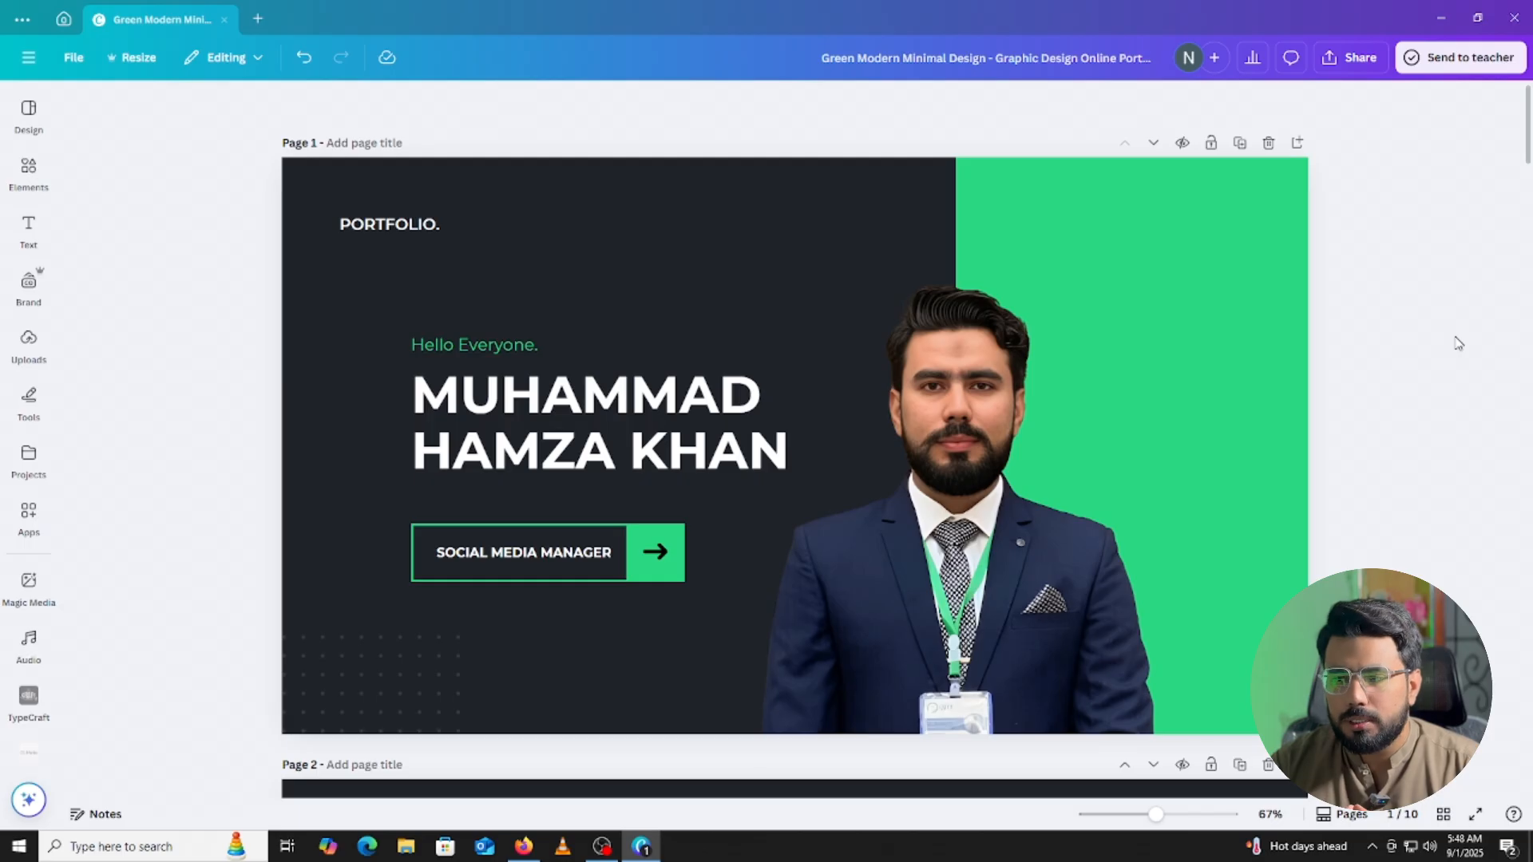
Scroll to page 2 and select the placeholder portrait on the About Me page.
scroll(1200, 333, down, 6)
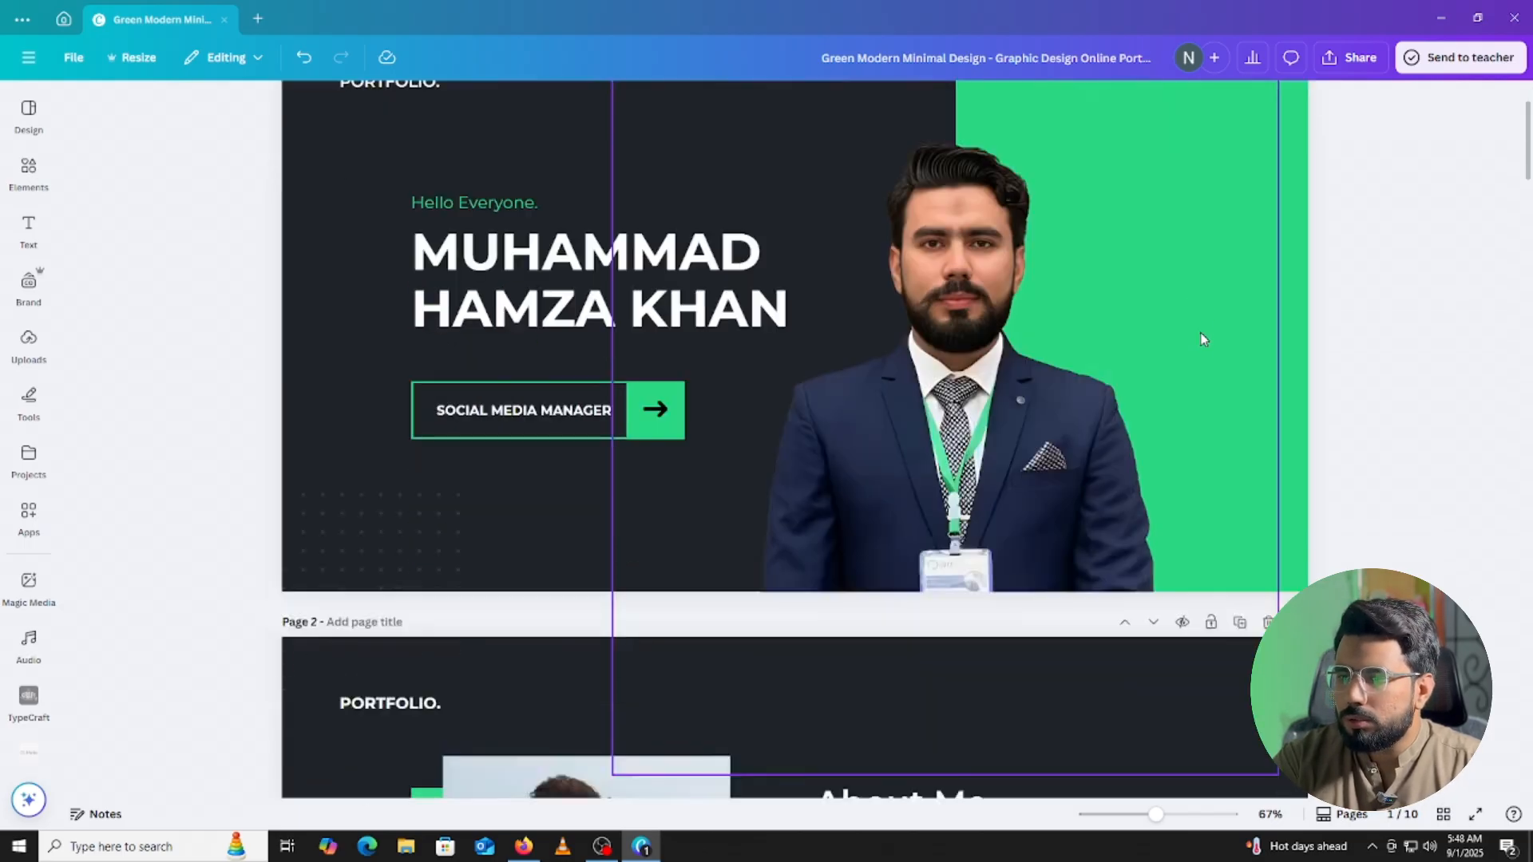
scroll(1412, 349, down, 3)
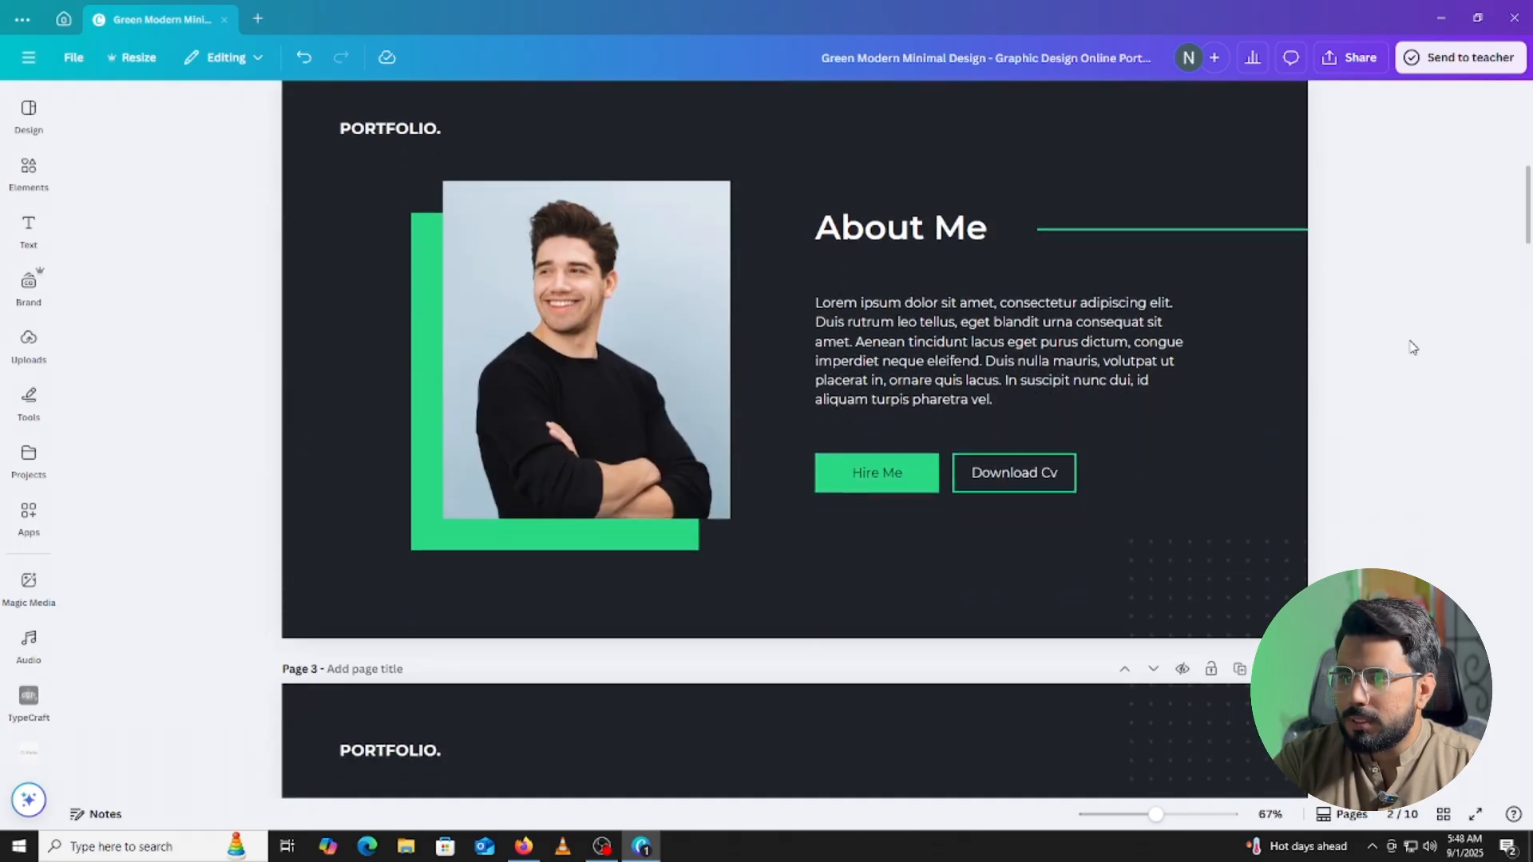
scroll(1413, 343, up, 1)
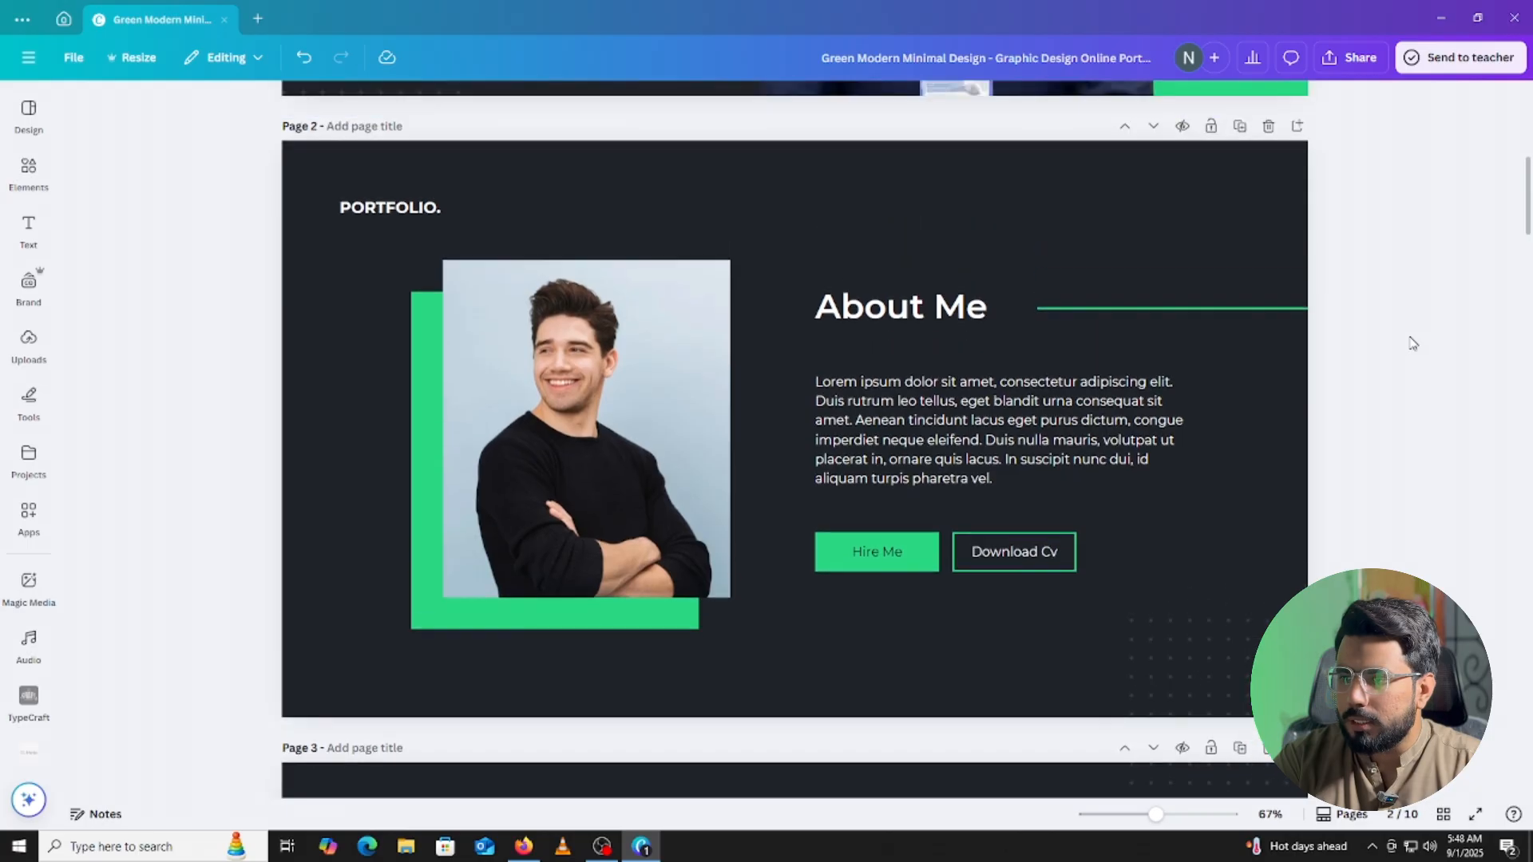
click(940, 309)
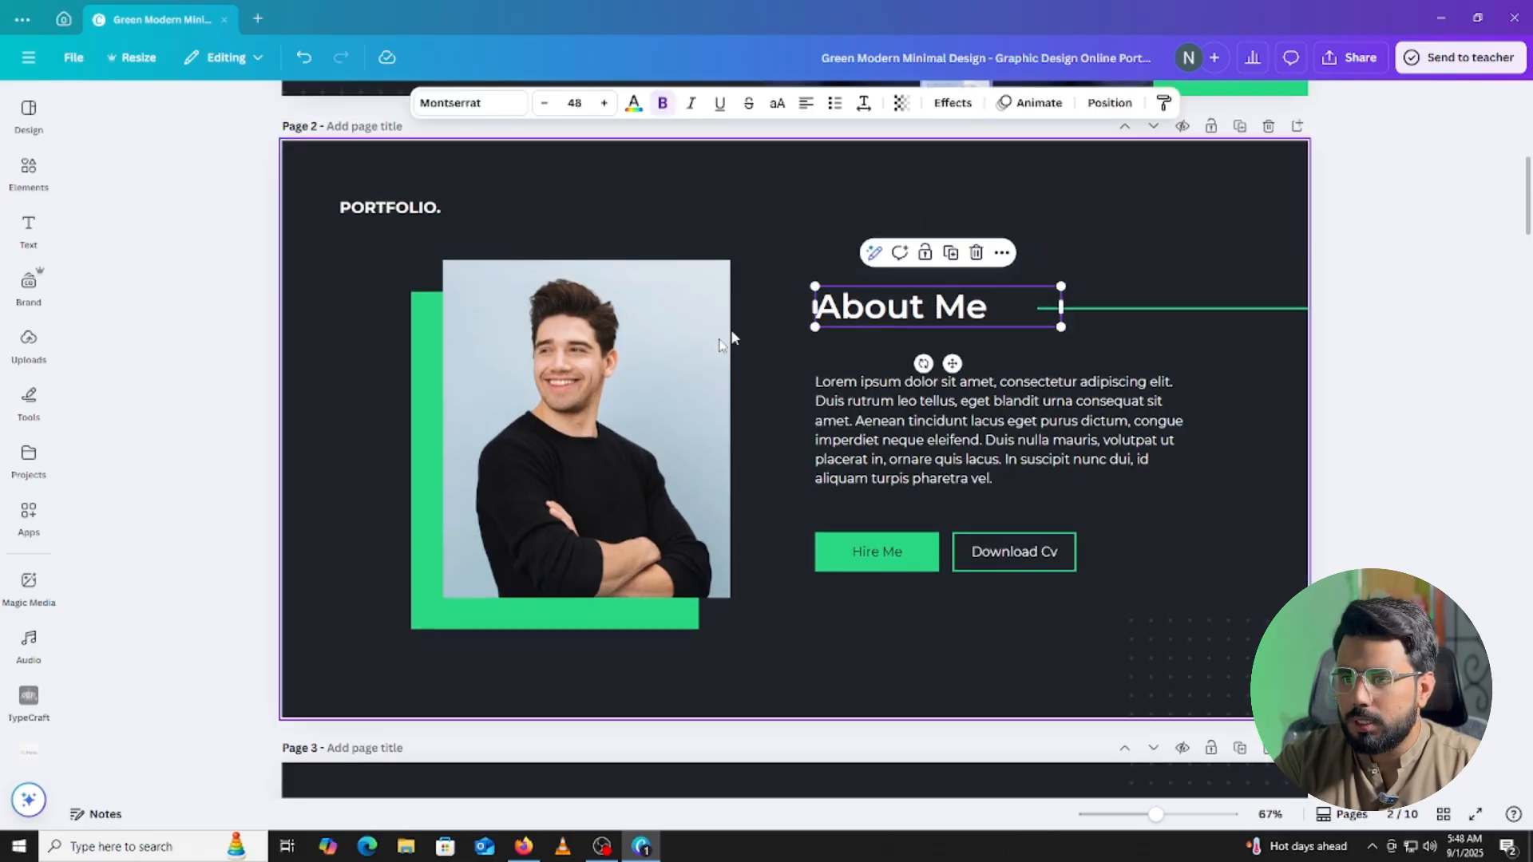
click(564, 415)
scroll(582, 394, up, 7)
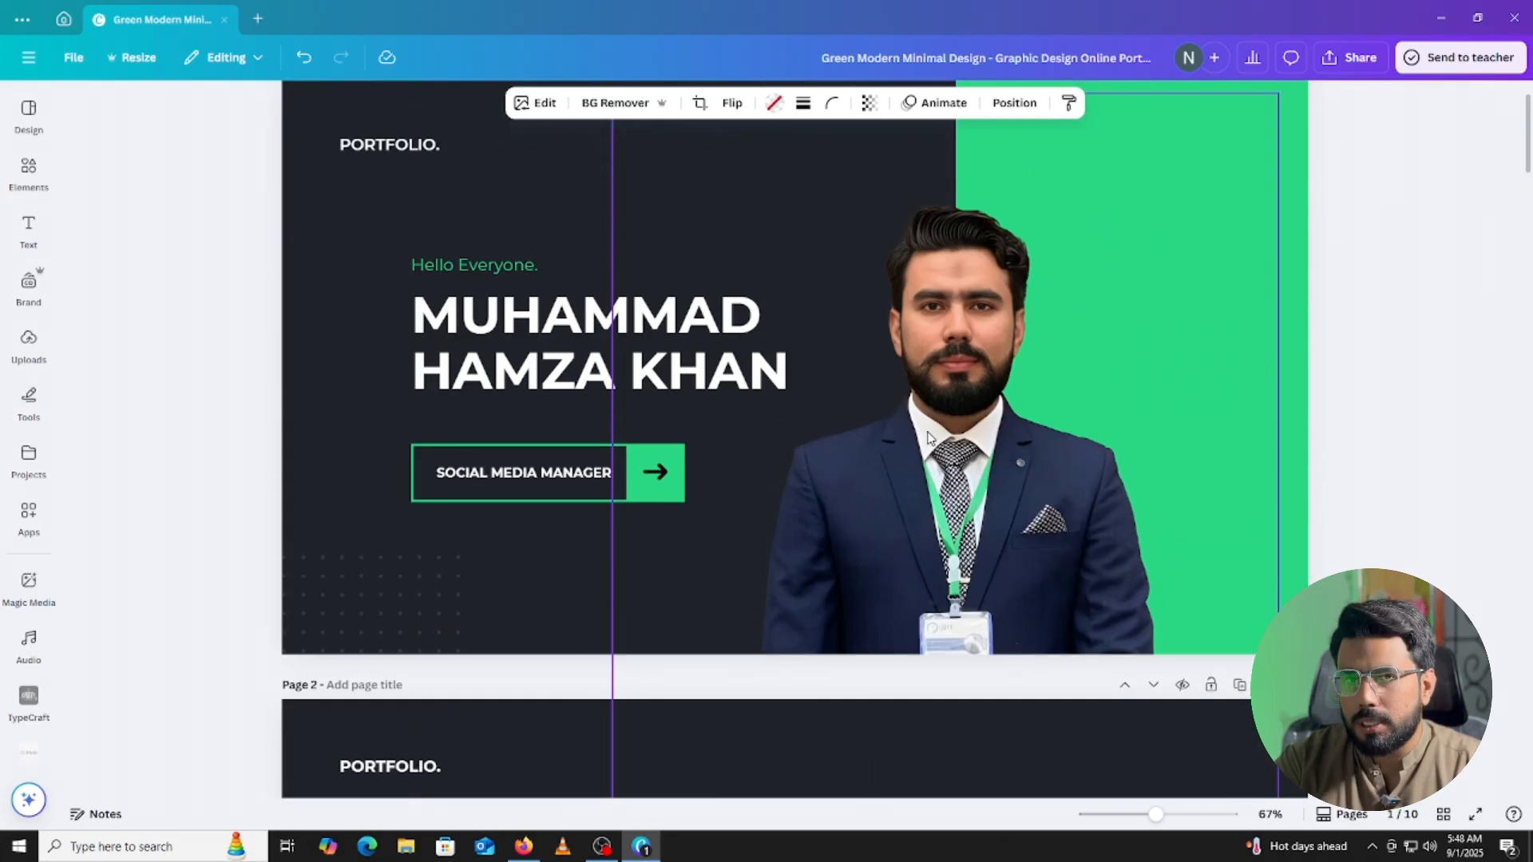
scroll(636, 621, down, 5)
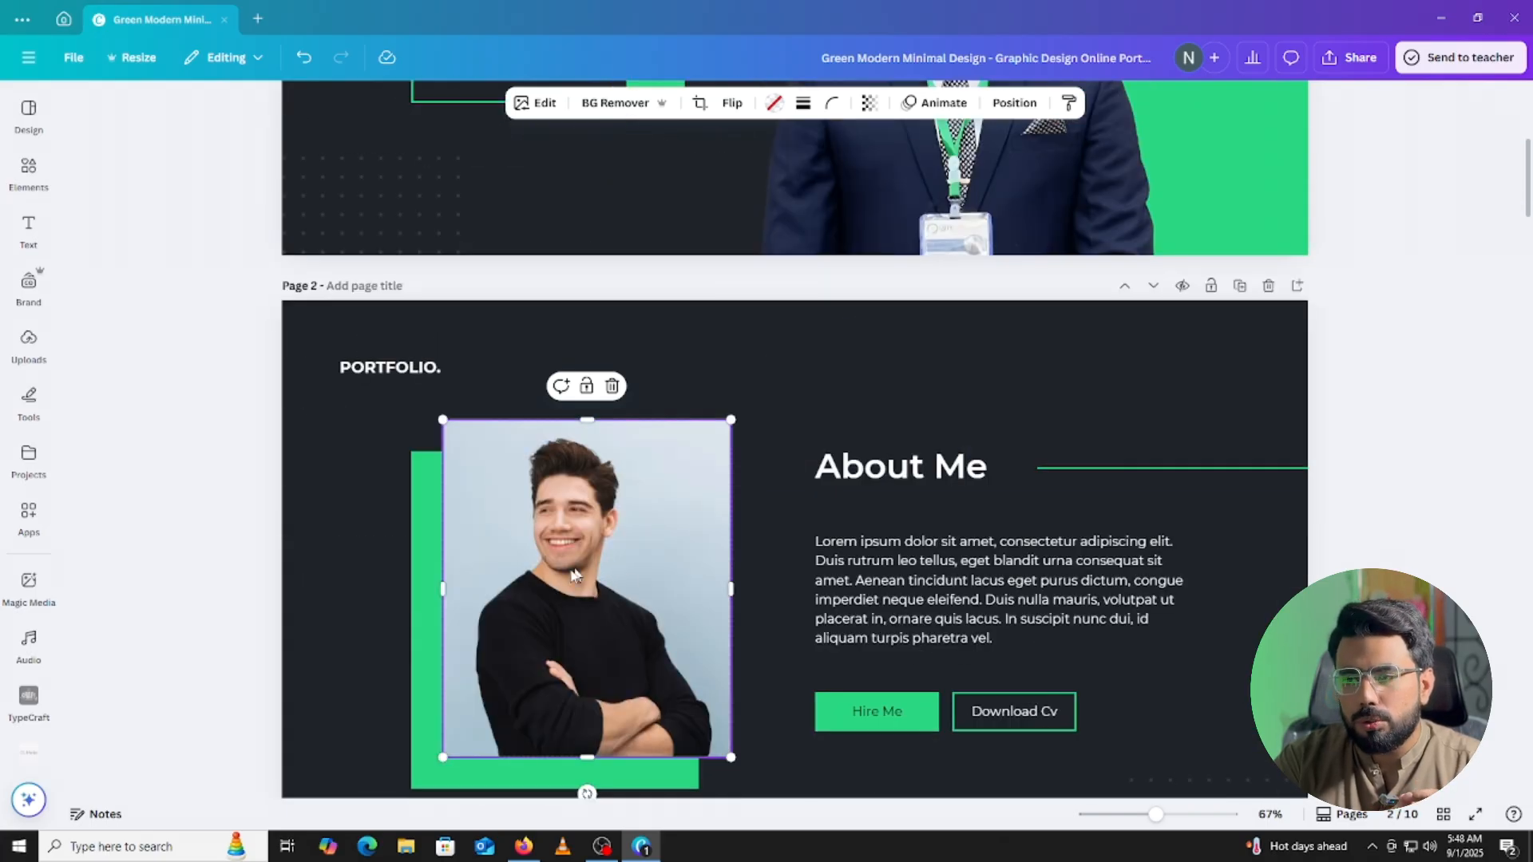
Browse through the uploaded images library in the sidebar.
click(22, 367)
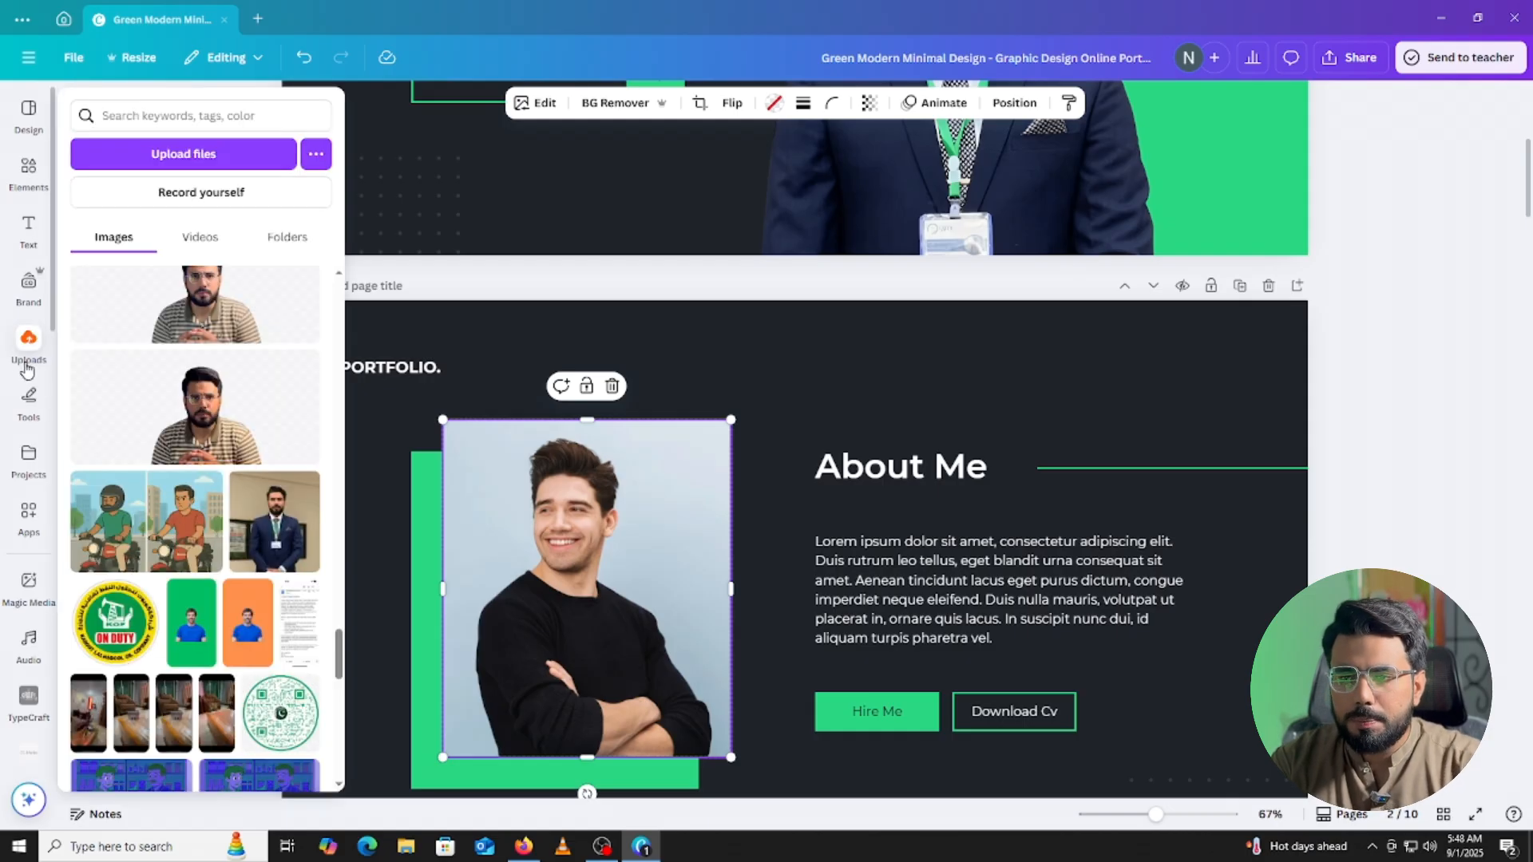
scroll(192, 435, down, 10)
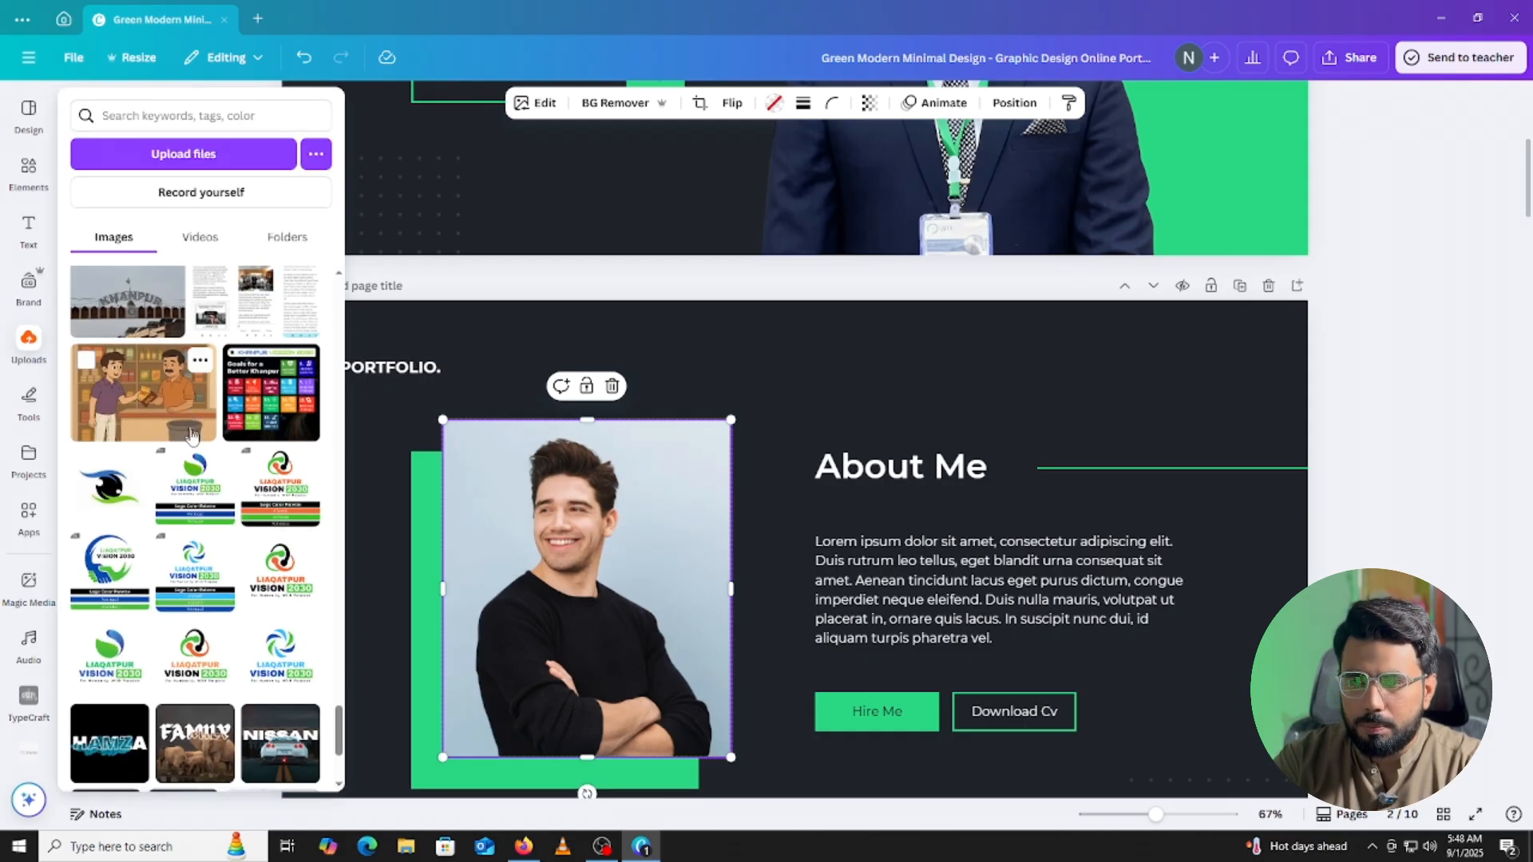
scroll(195, 459, down, 10)
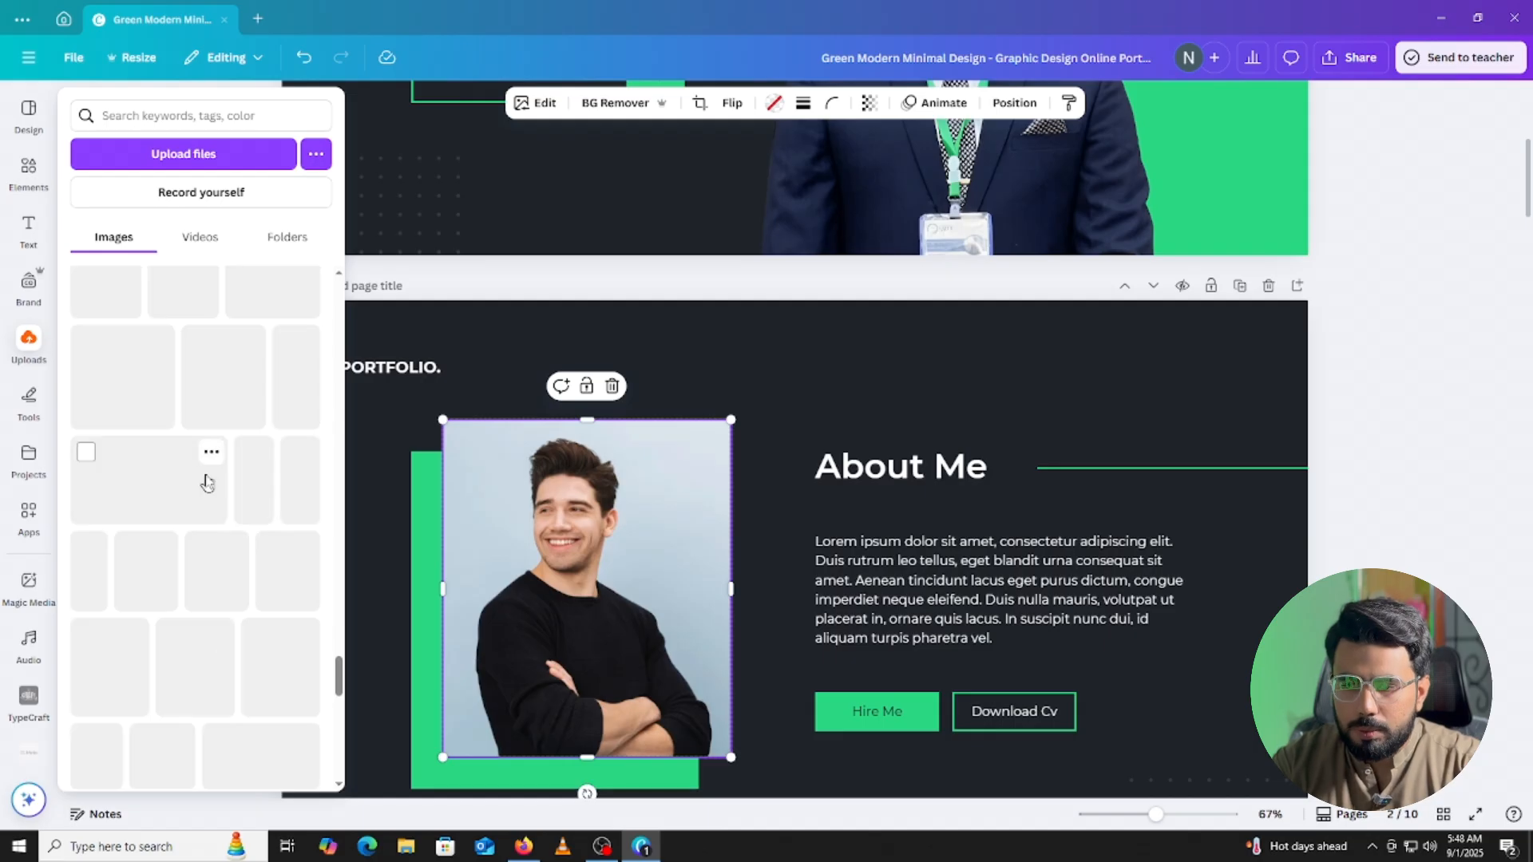
scroll(207, 481, down, 10)
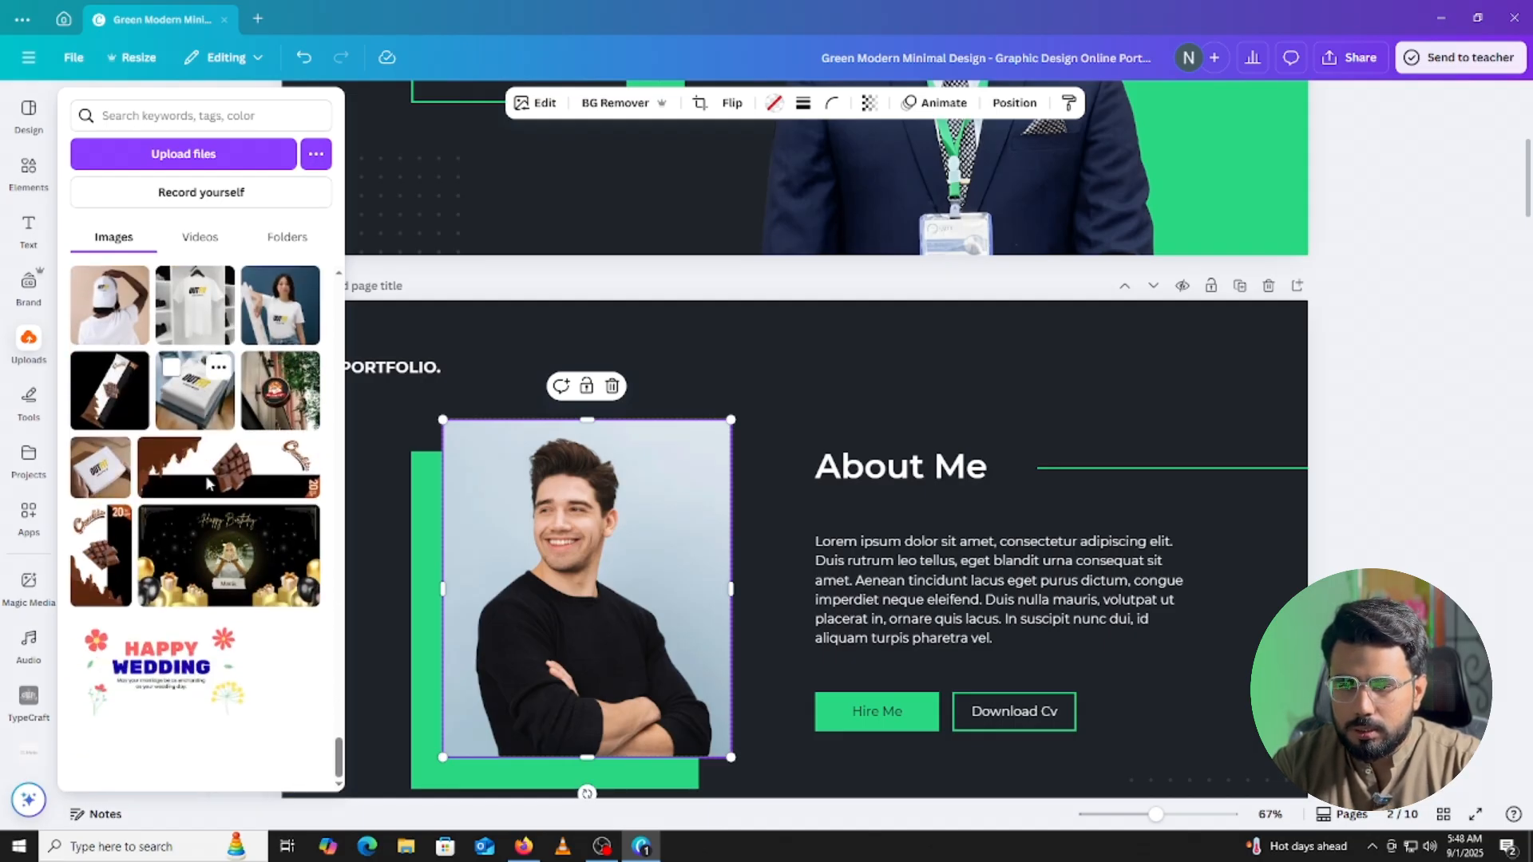
scroll(207, 481, down, 5)
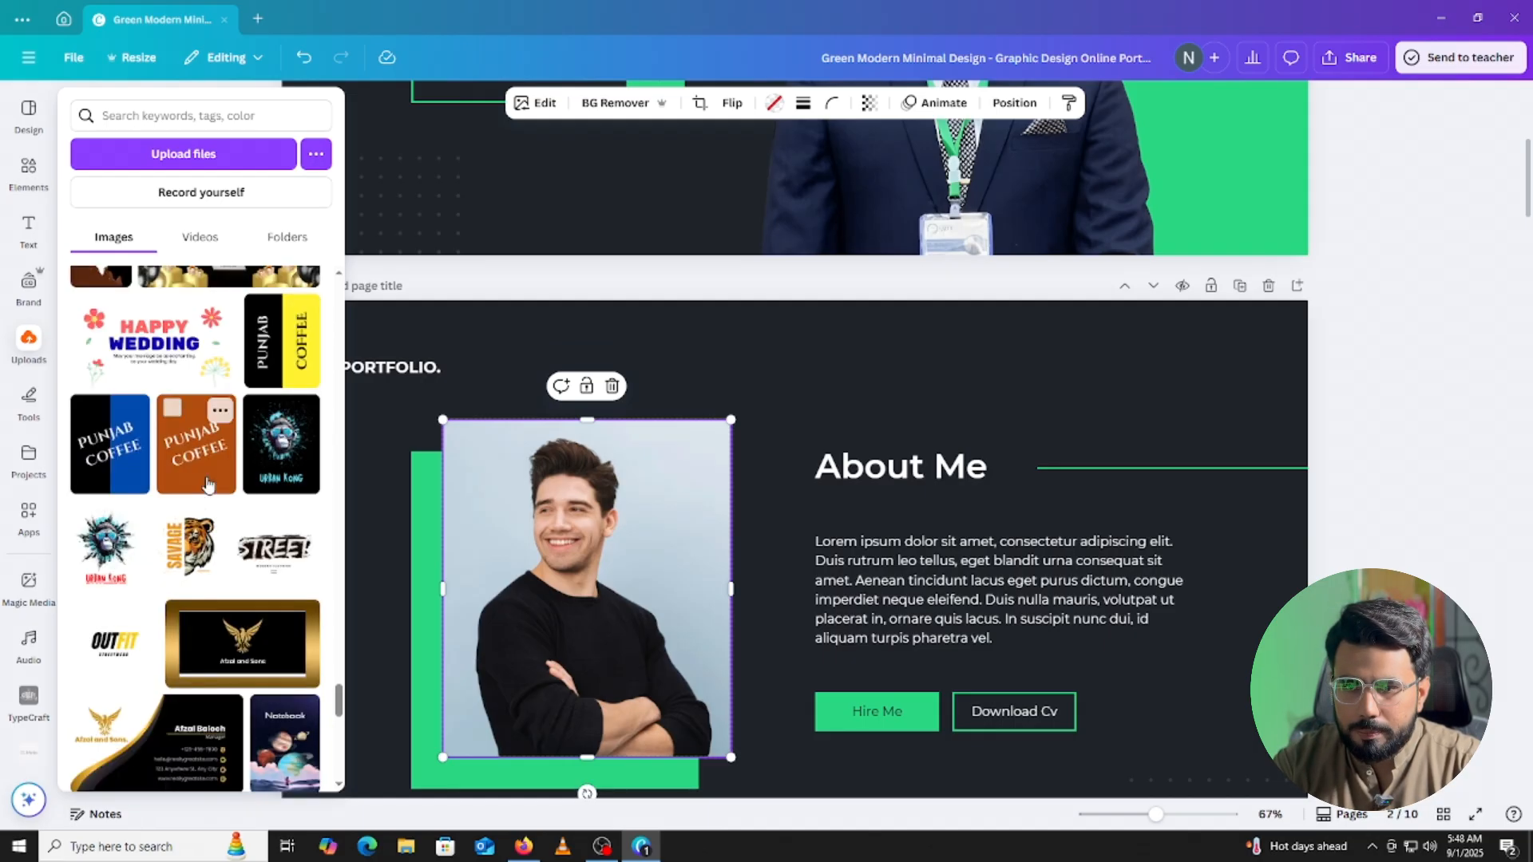
scroll(208, 481, down, 10)
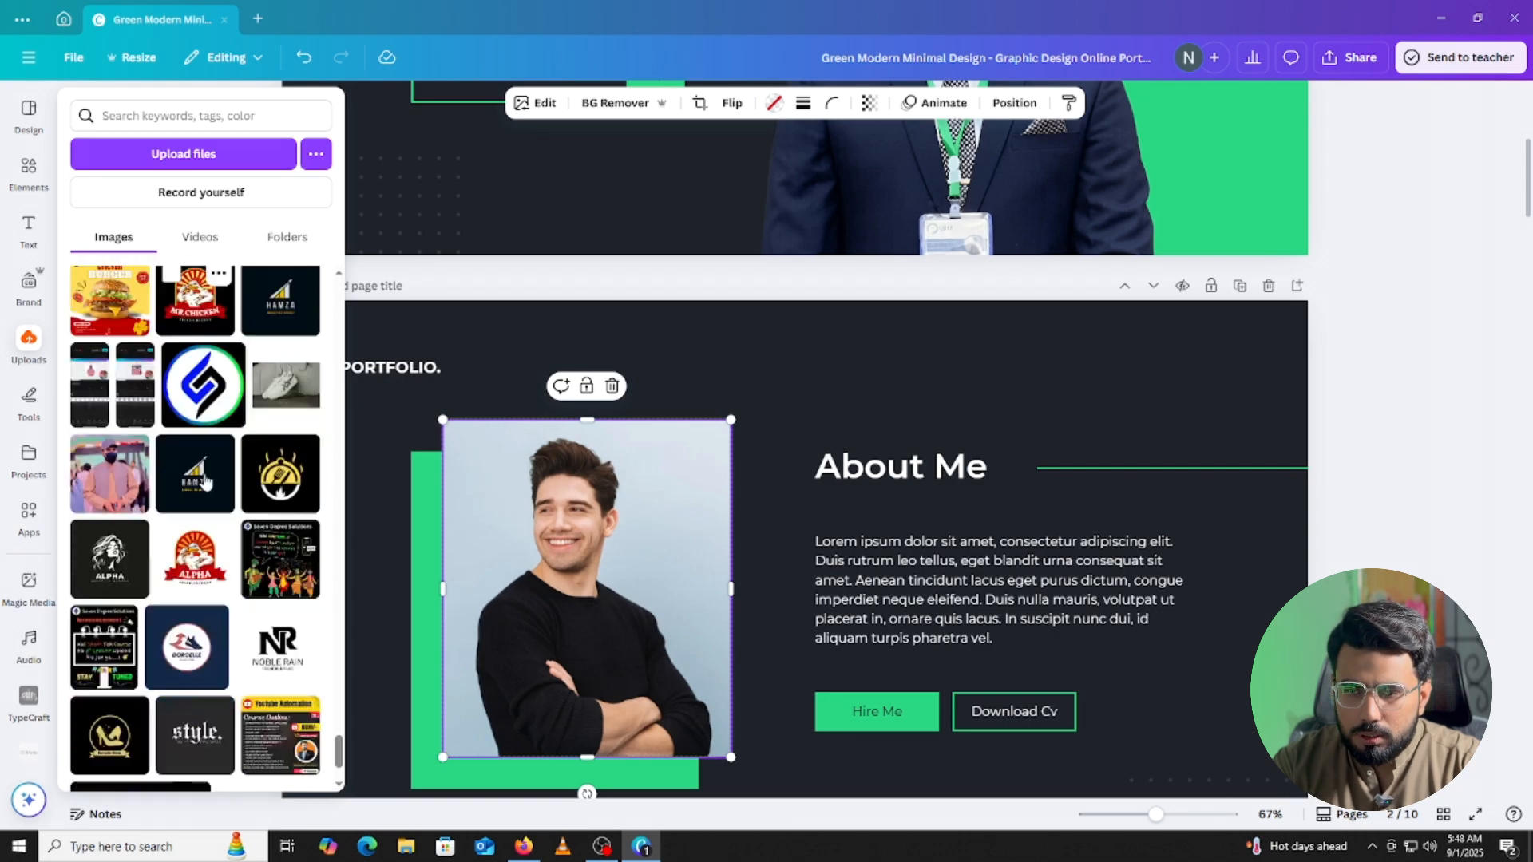
scroll(205, 481, down, 10)
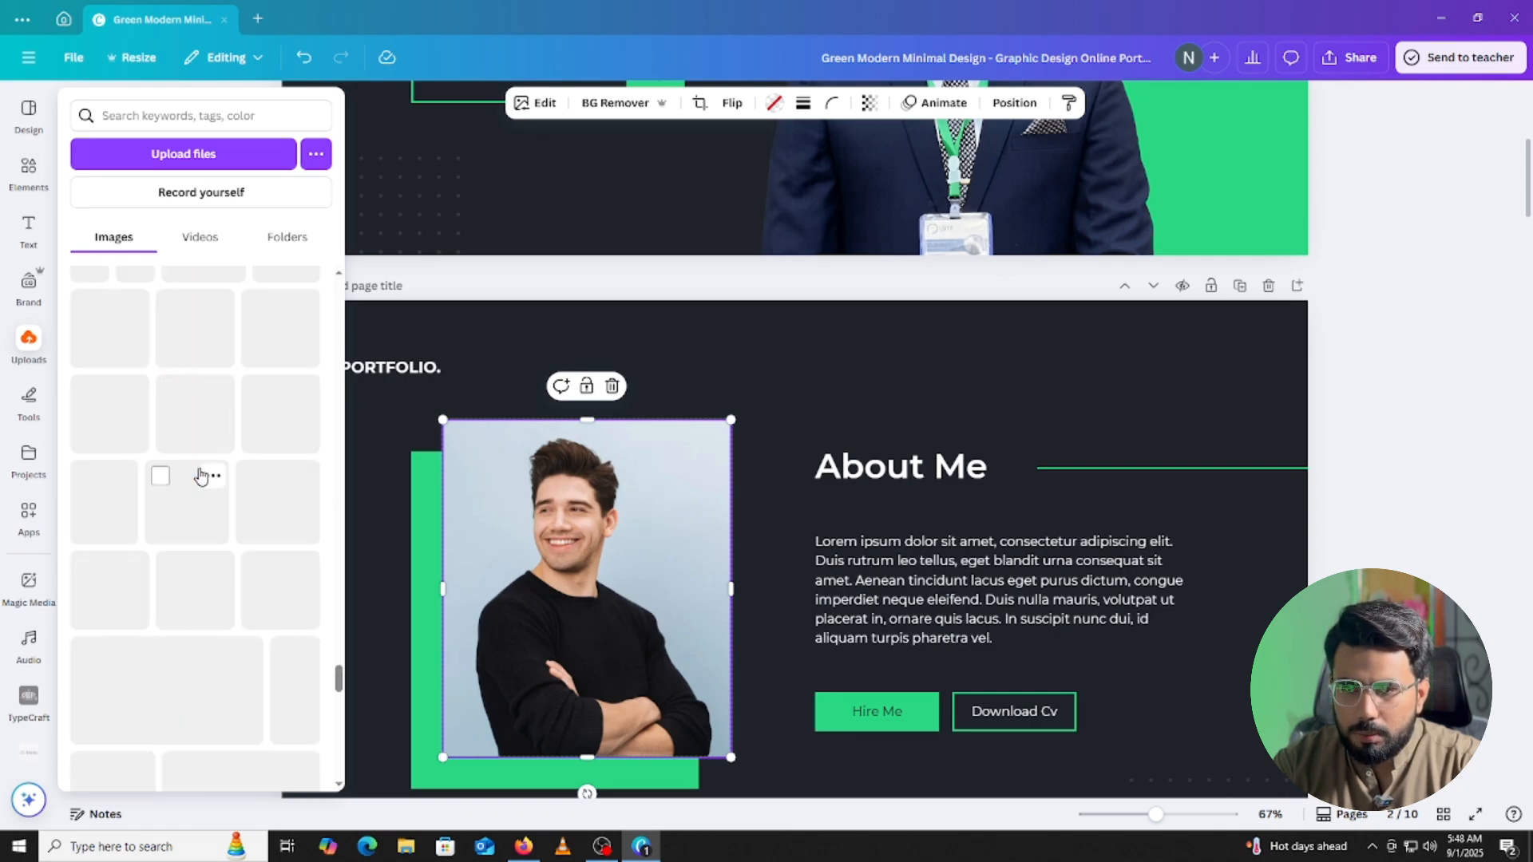
scroll(201, 476, up, 5)
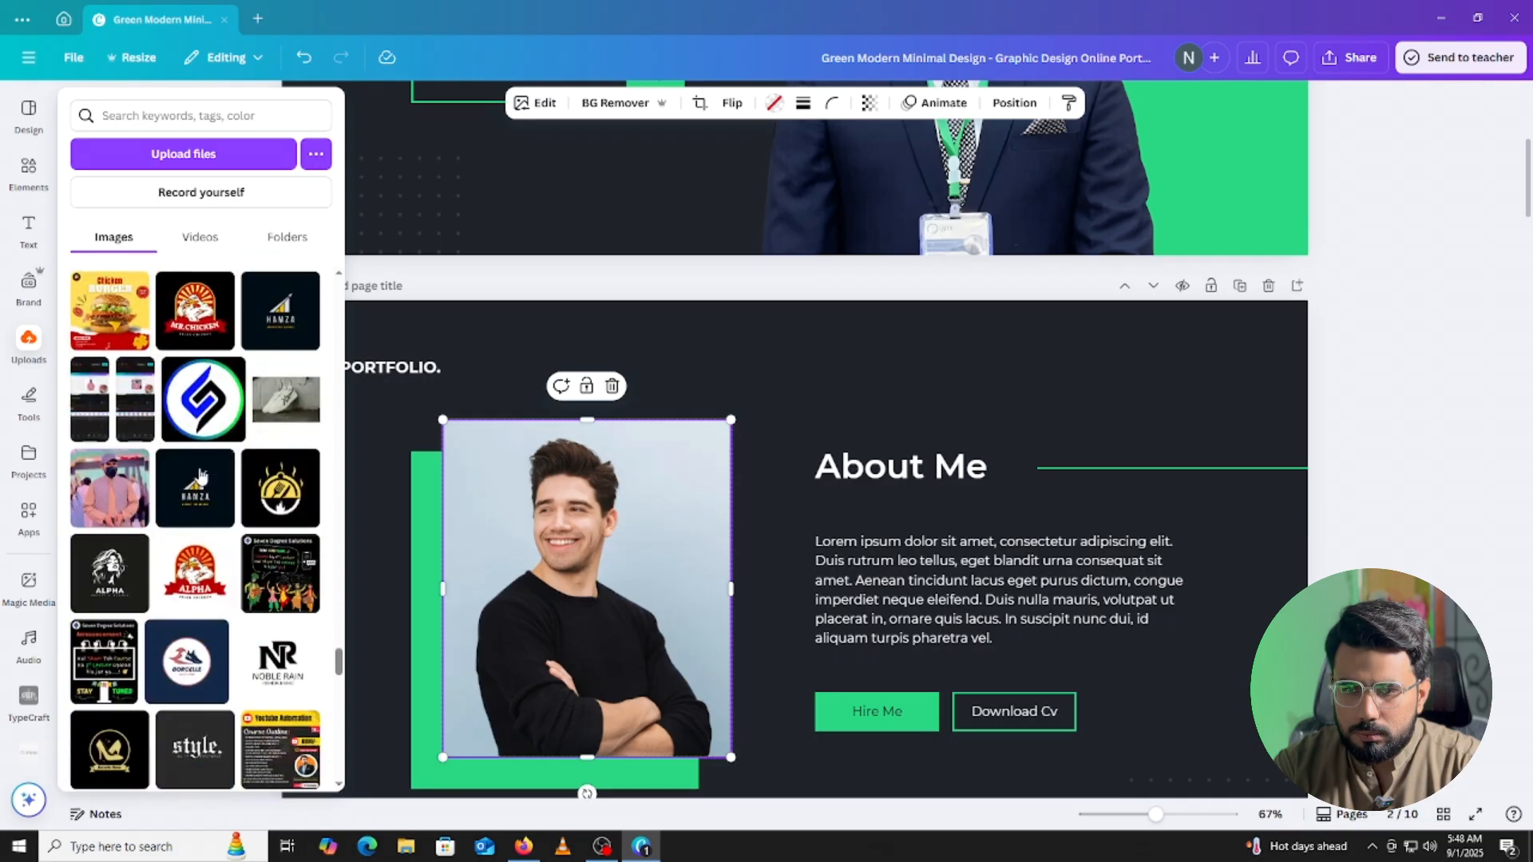
scroll(203, 479, down, 10)
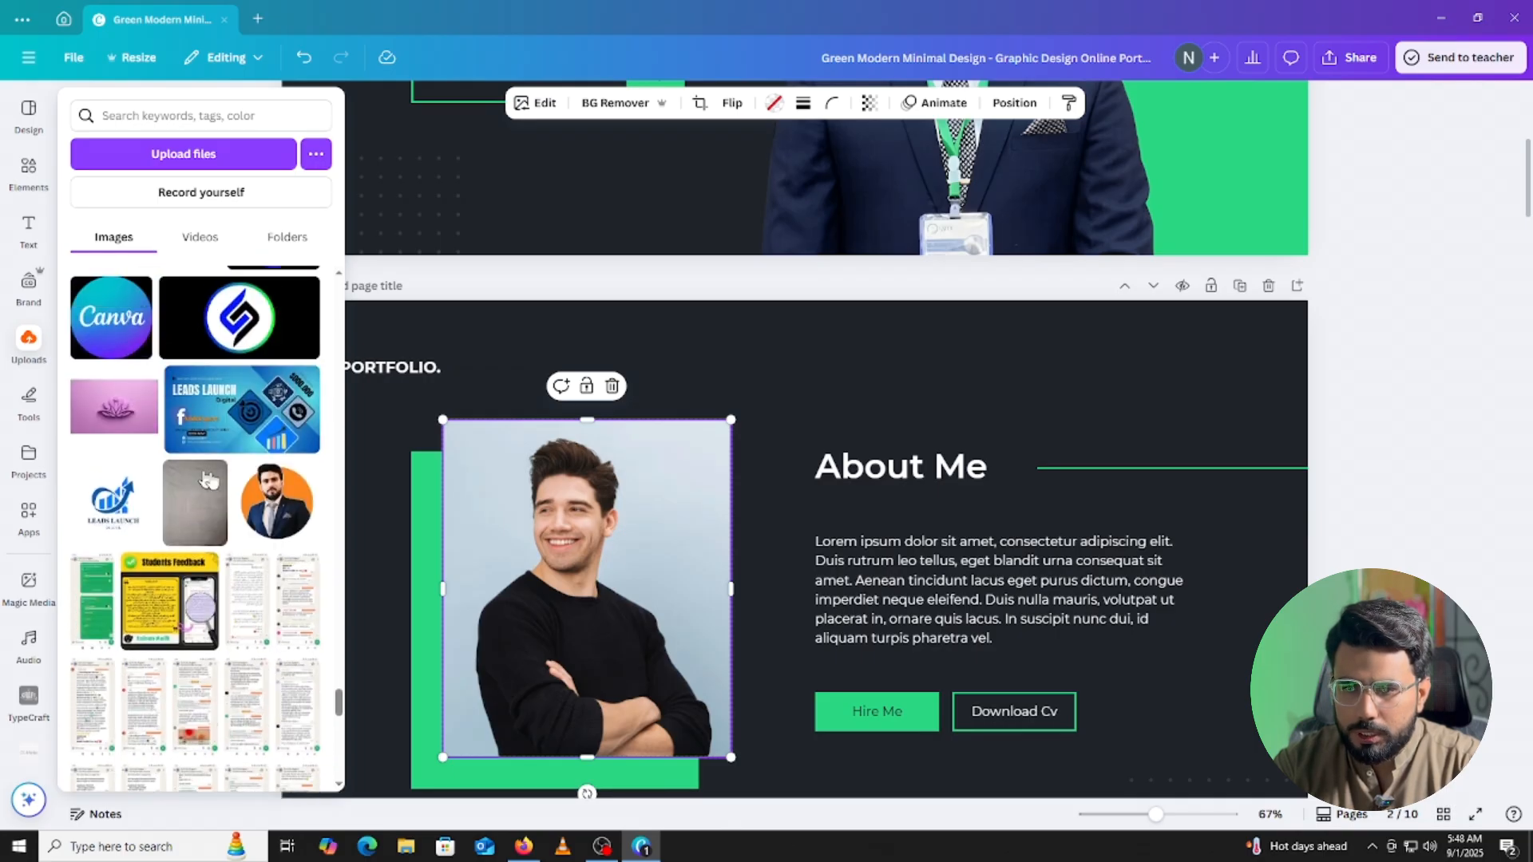
Replace the placeholder with the orange-circle portrait and enlarge it inside its frame.
click(276, 501)
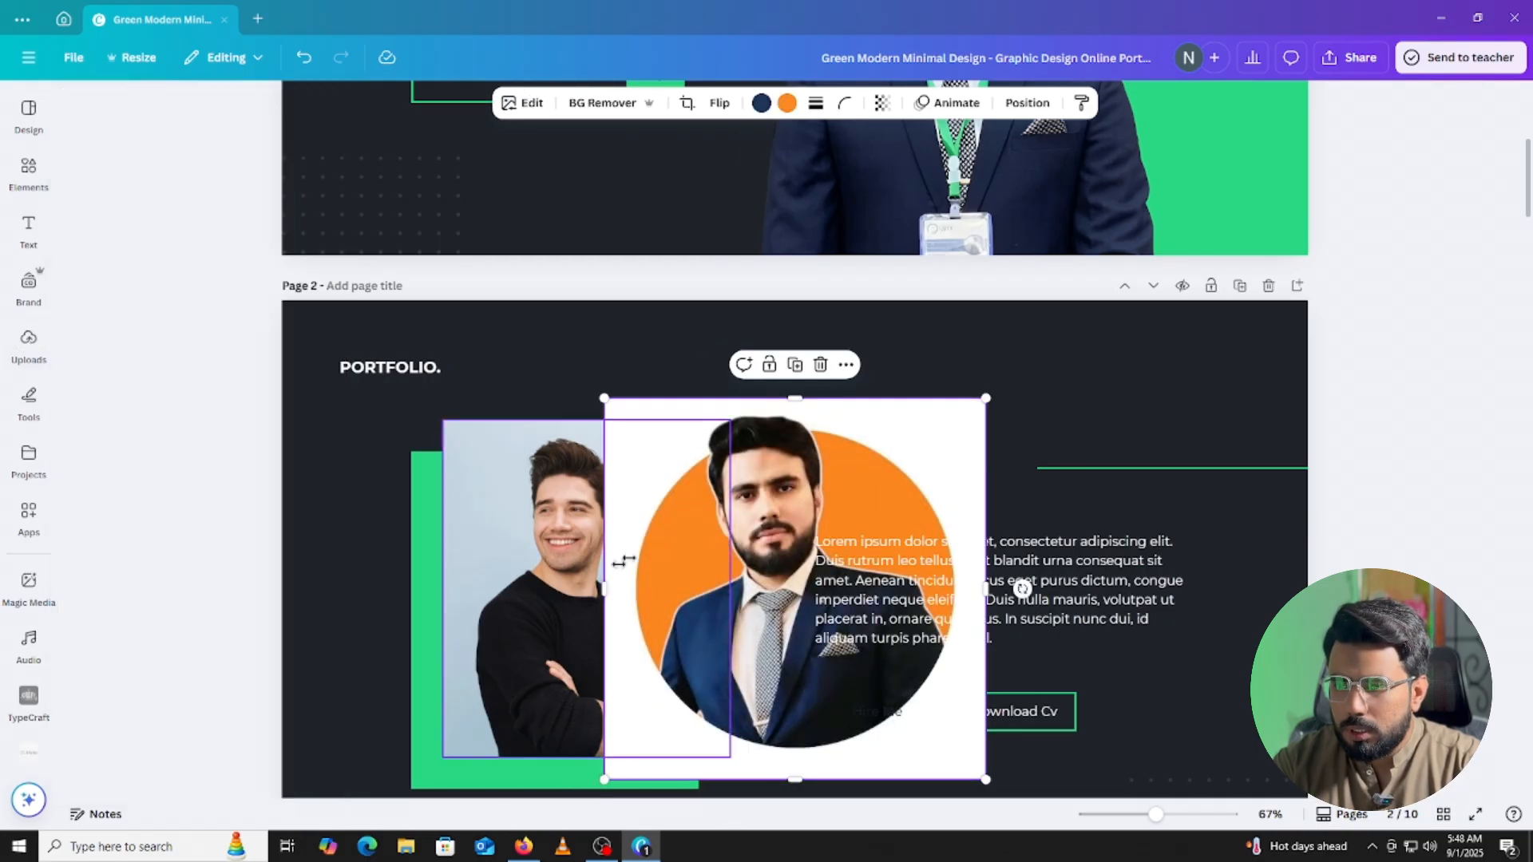
drag(653, 456, 495, 454)
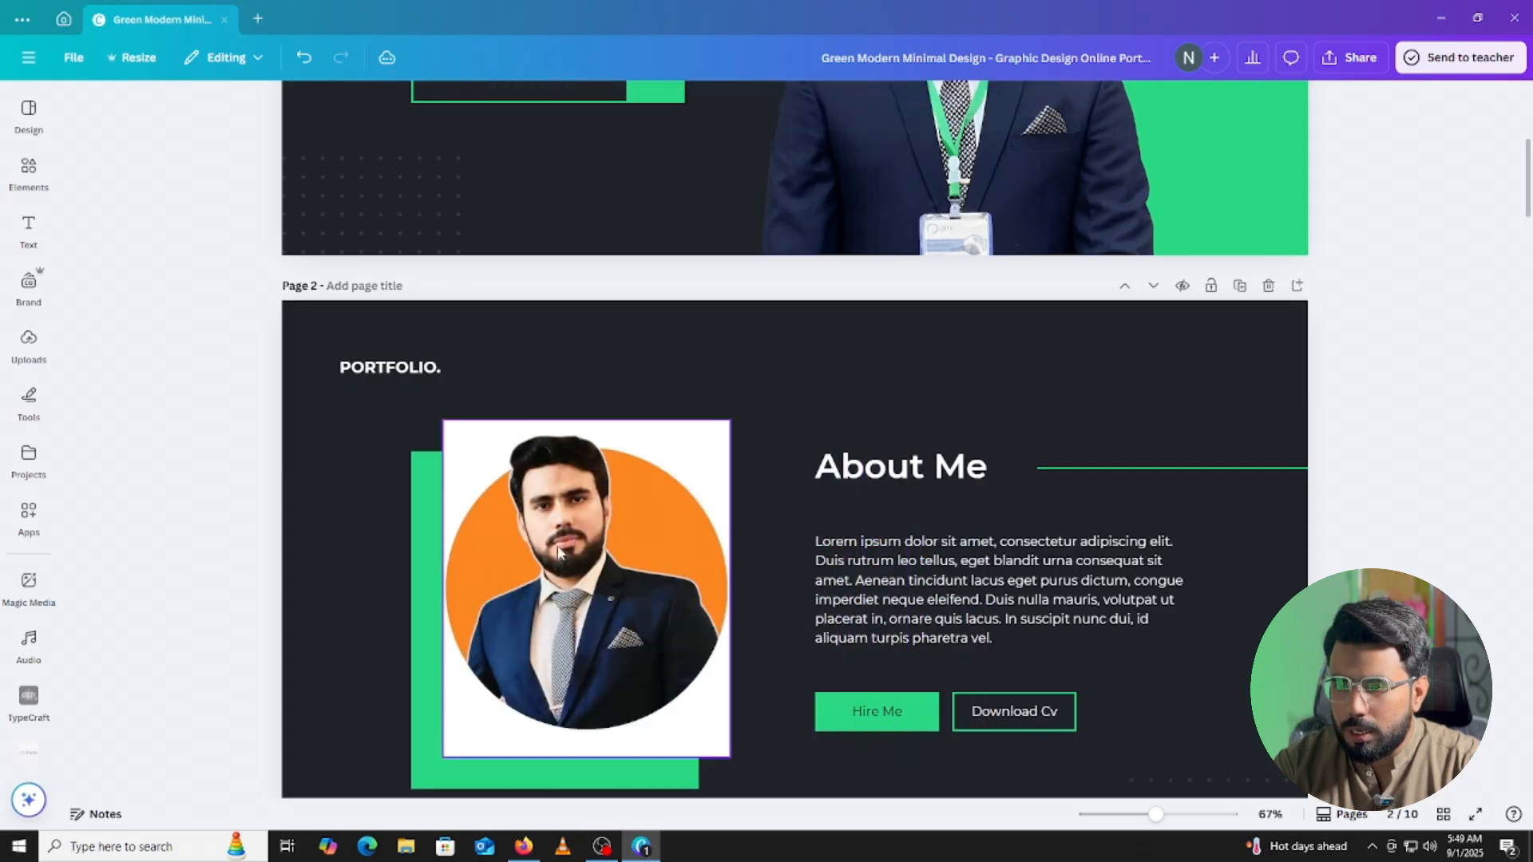
click(559, 551)
click(700, 103)
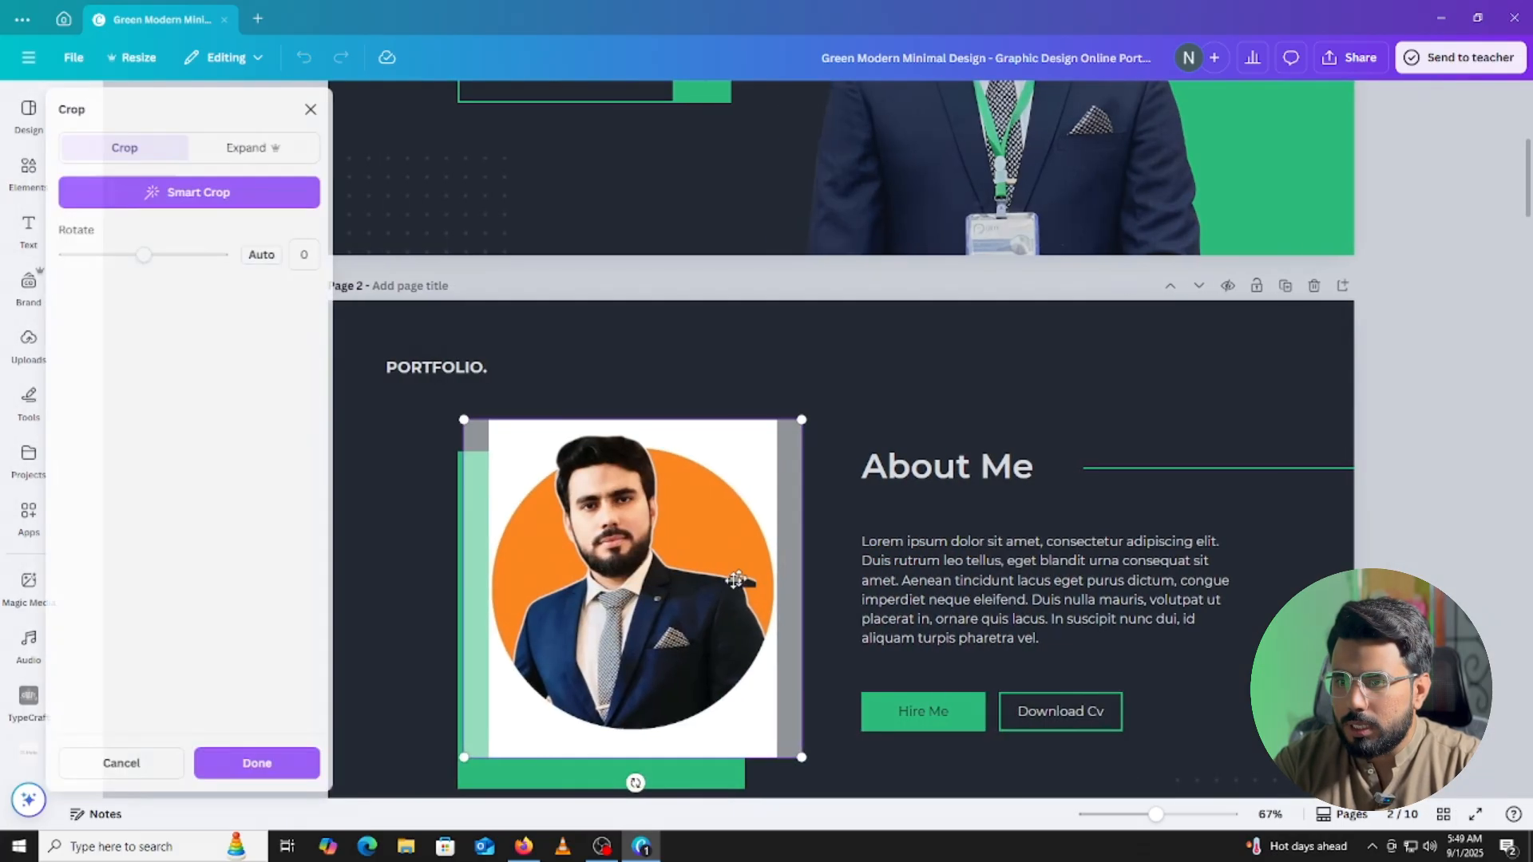
drag(831, 759, 1030, 718)
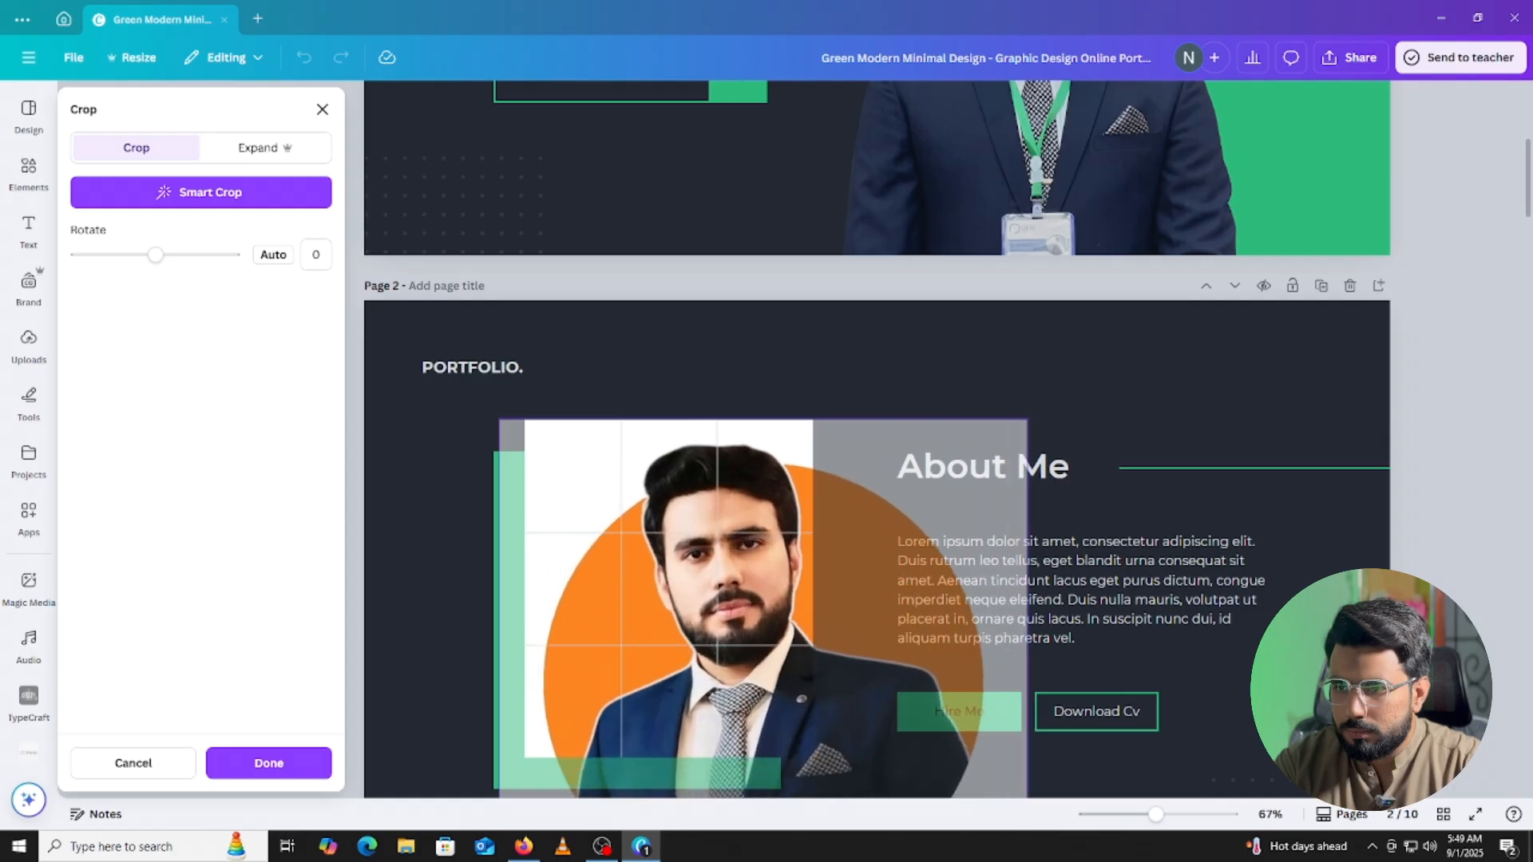
drag(662, 633, 600, 619)
click(1458, 523)
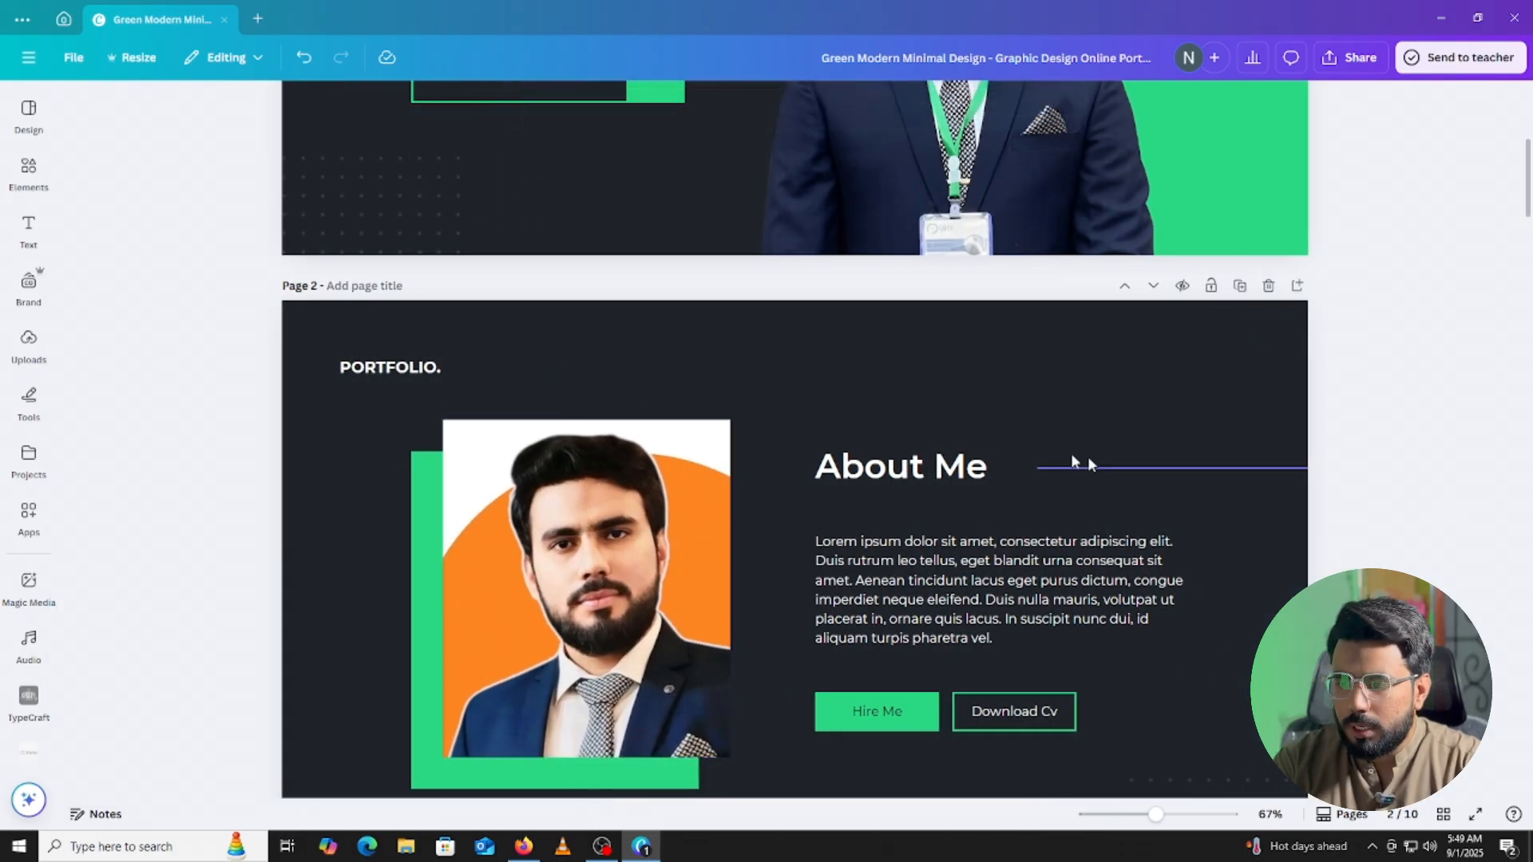
Re-crop the portrait, adjusting the crop corners and centring the figure in the frame.
scroll(950, 407, down, 1)
click(645, 403)
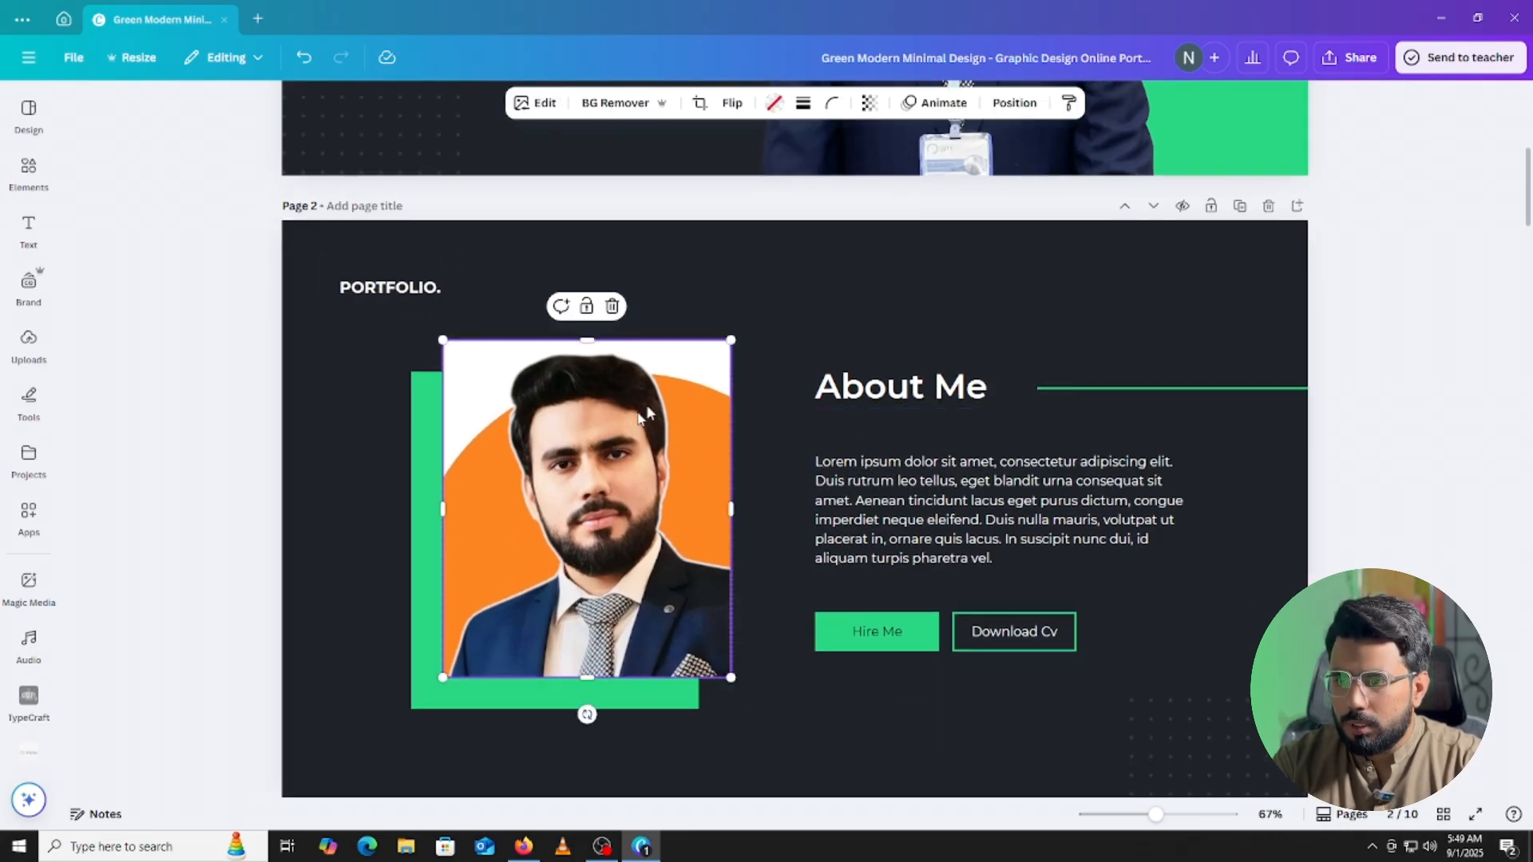
click(693, 104)
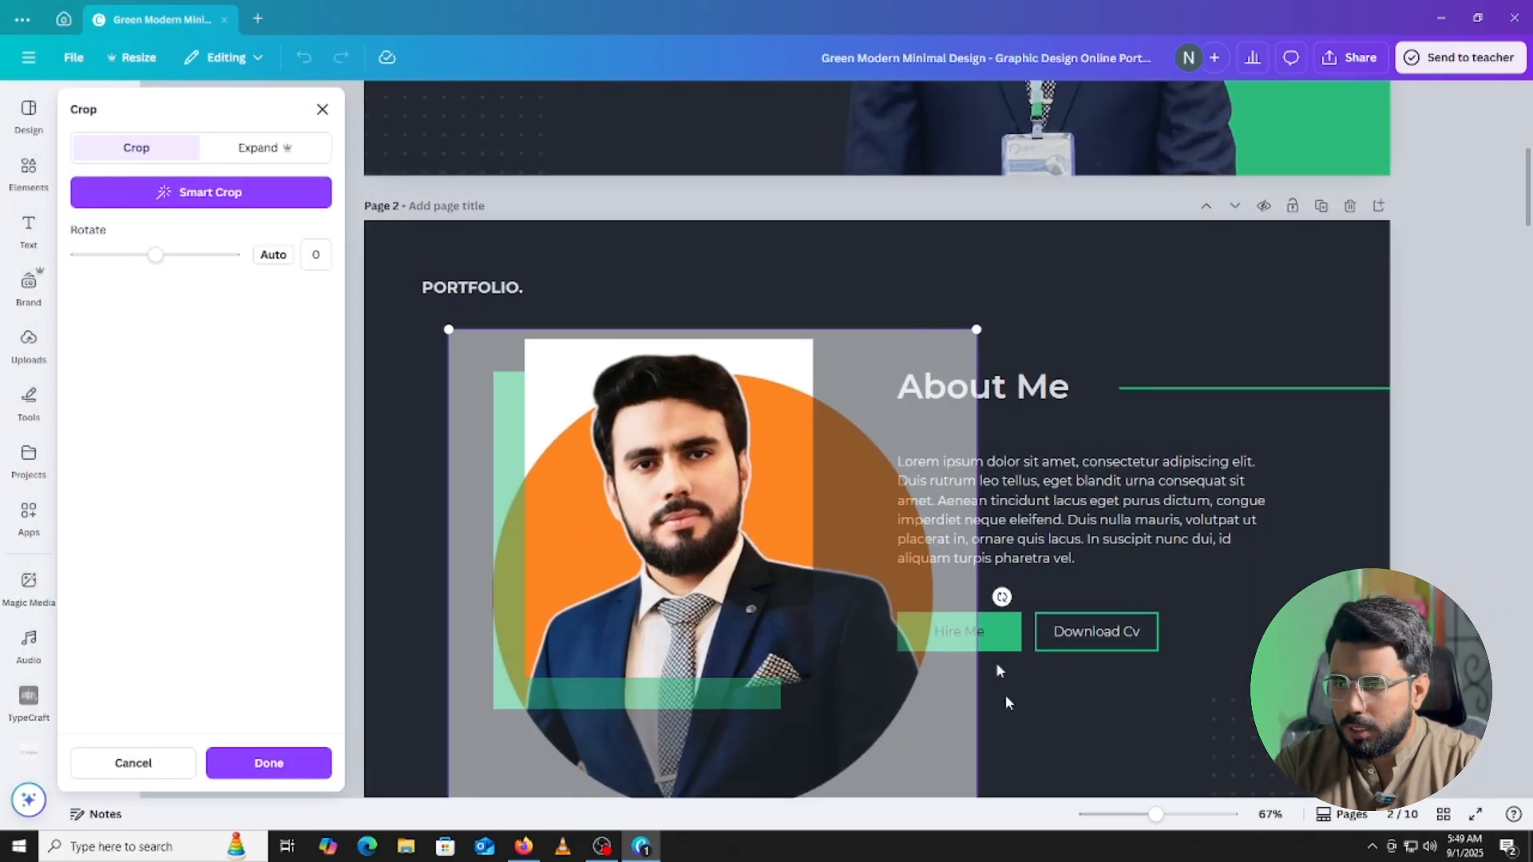
drag(449, 332, 481, 339)
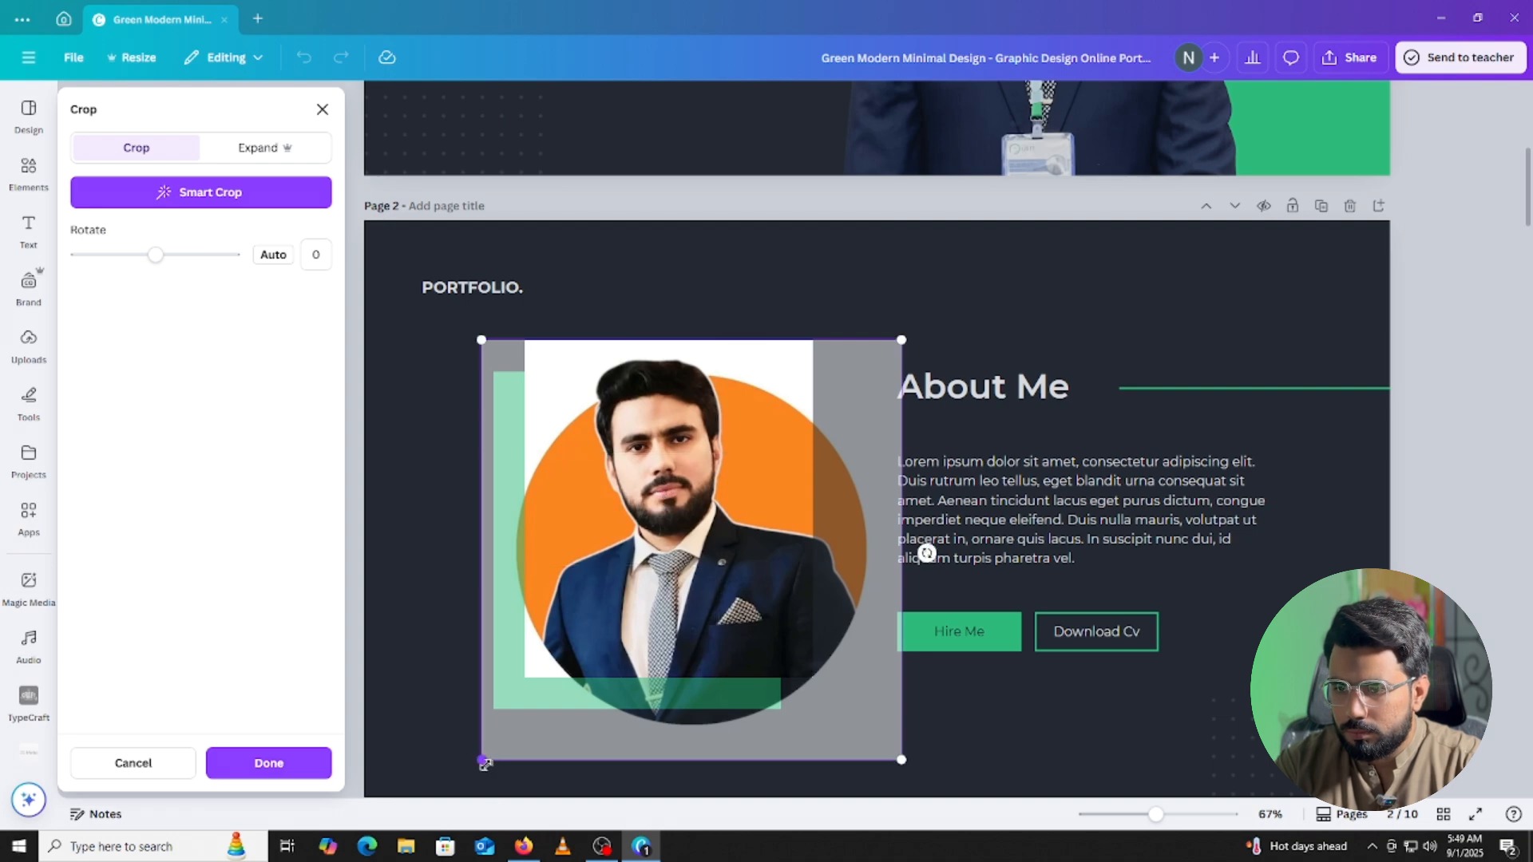
drag(485, 764, 441, 798)
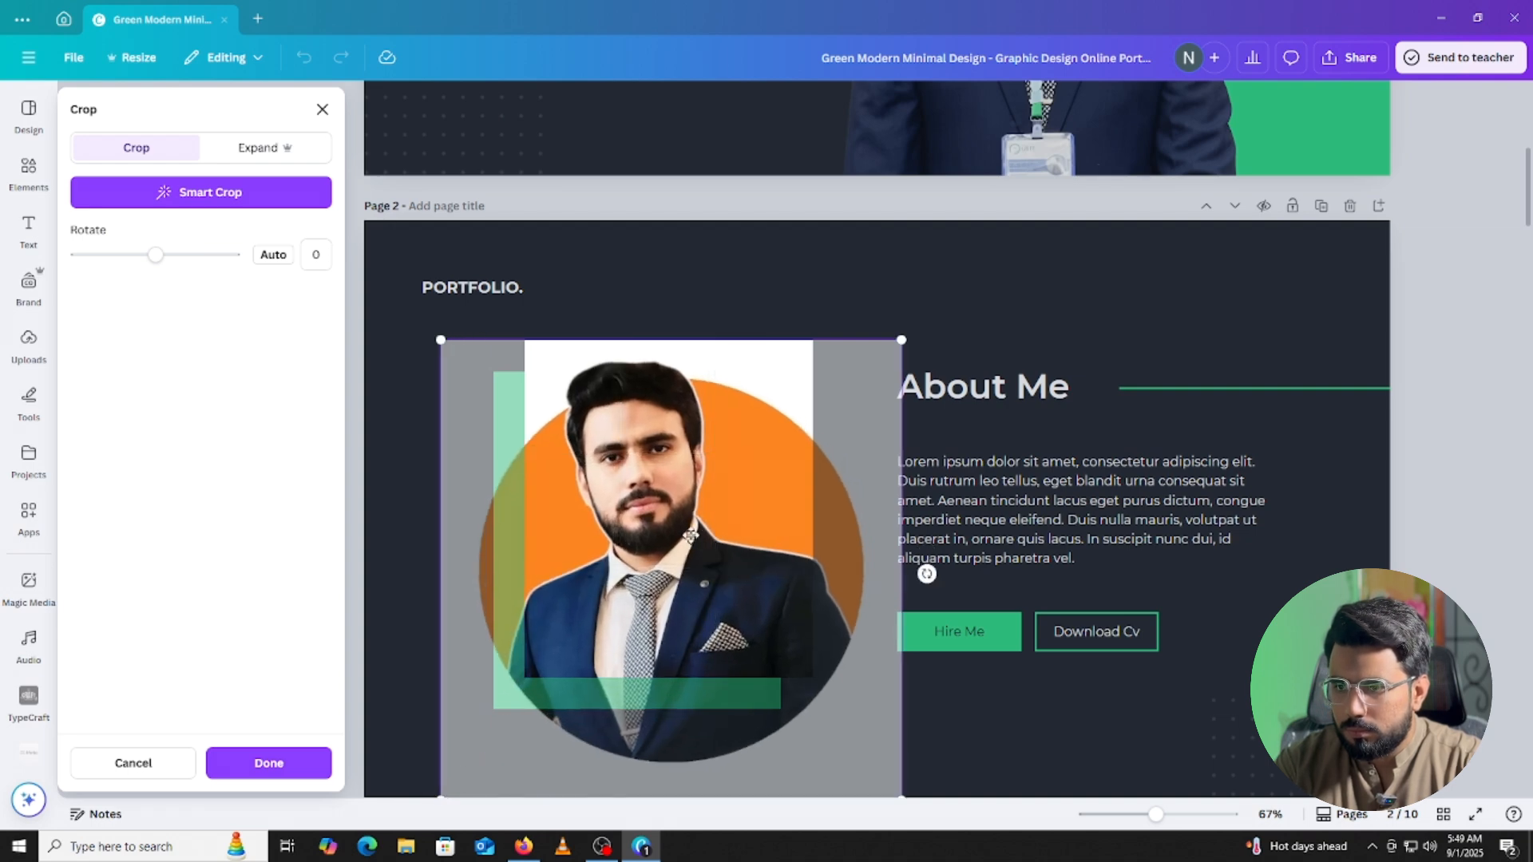
drag(691, 536, 723, 536)
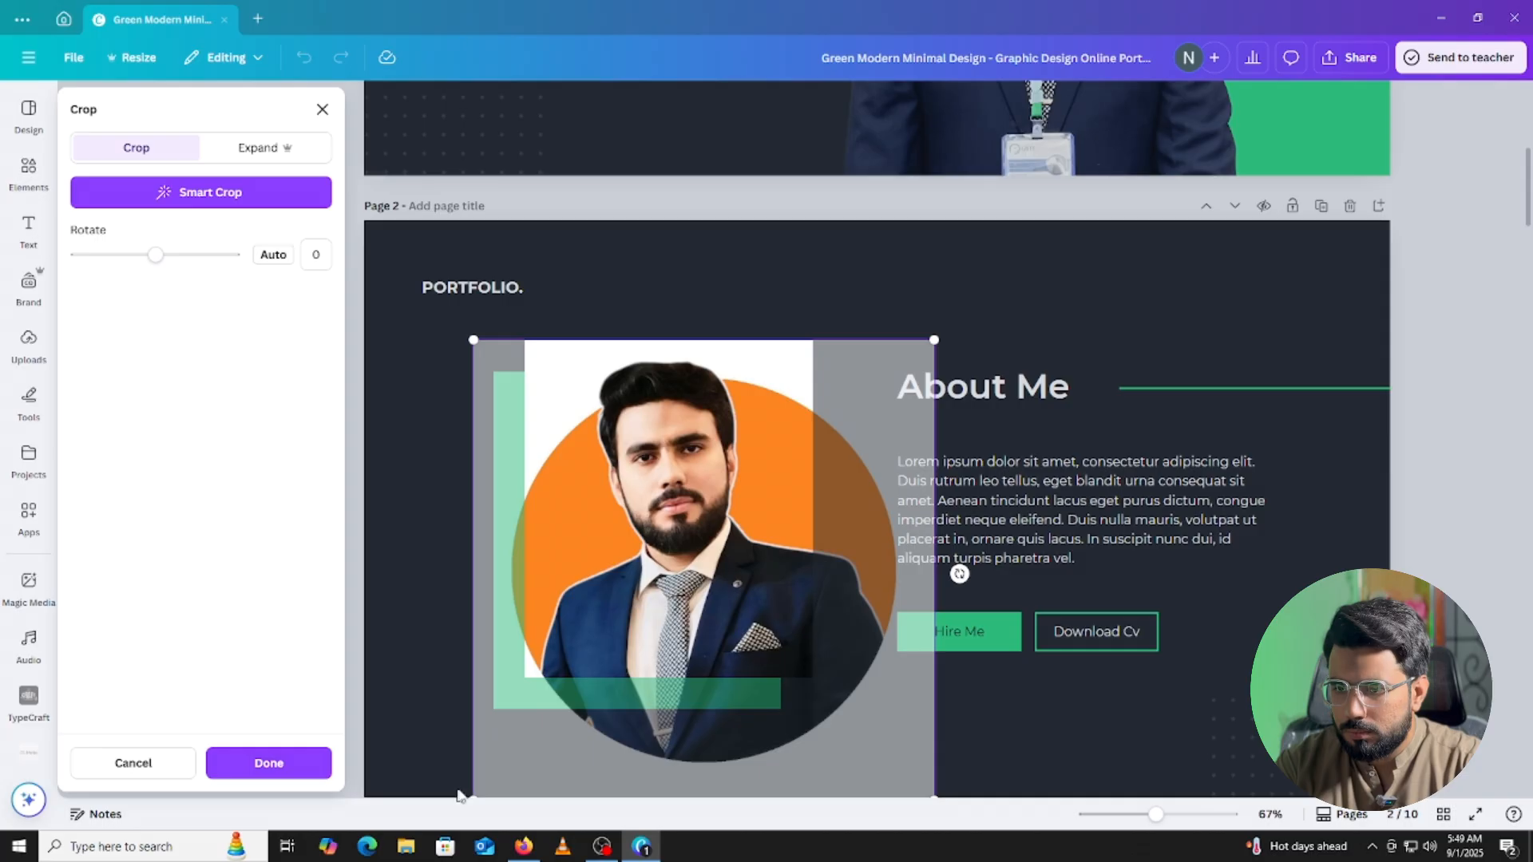
drag(471, 792, 443, 797)
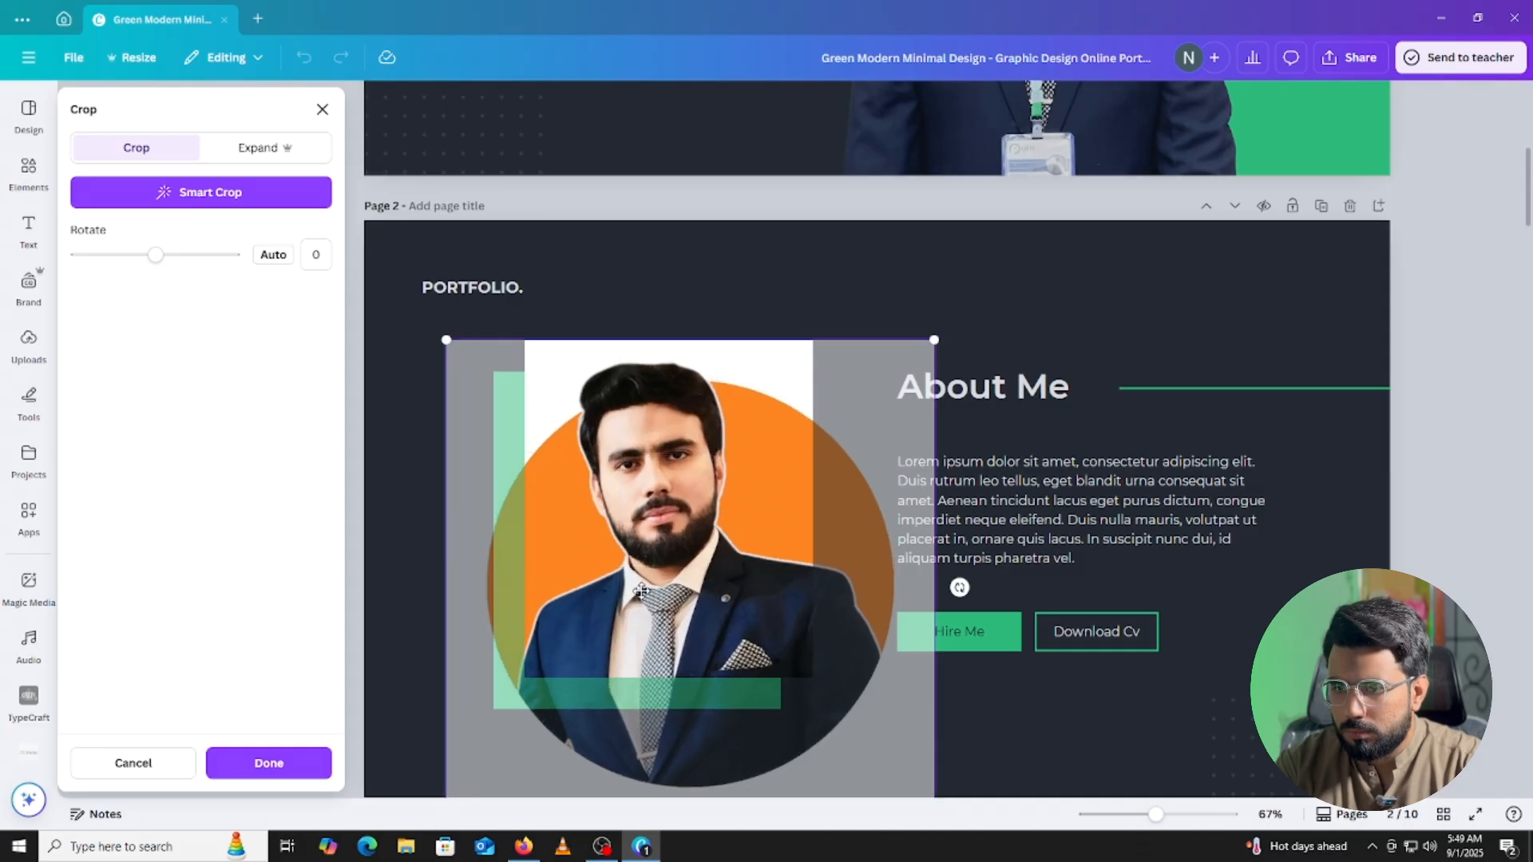
drag(647, 593, 663, 600)
click(1420, 447)
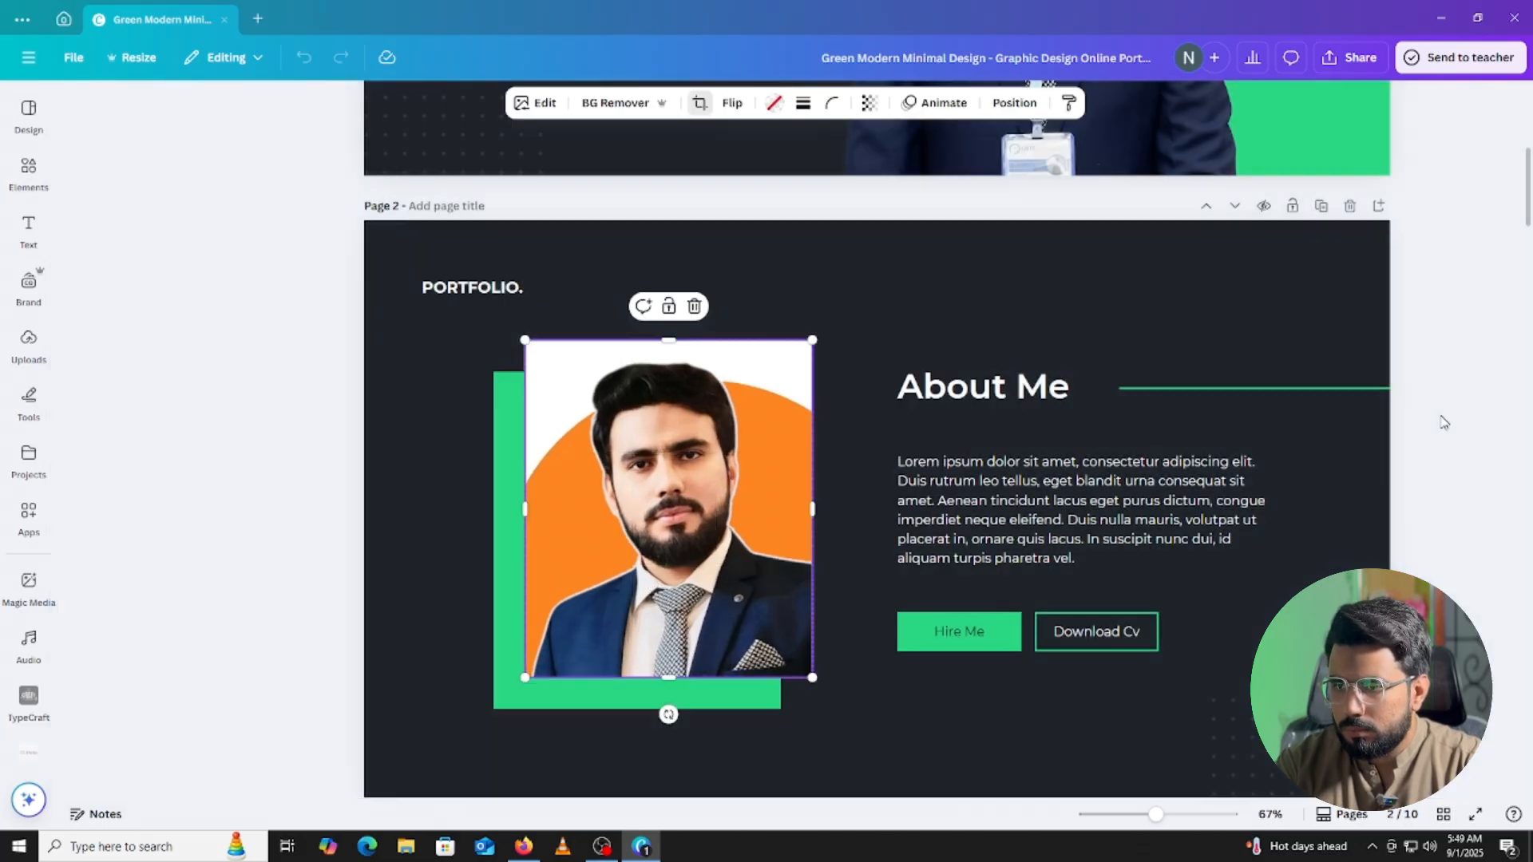
Deselect the photo, select the lorem ipsum About Me paragraph, then switch to Firefox.
click(1425, 436)
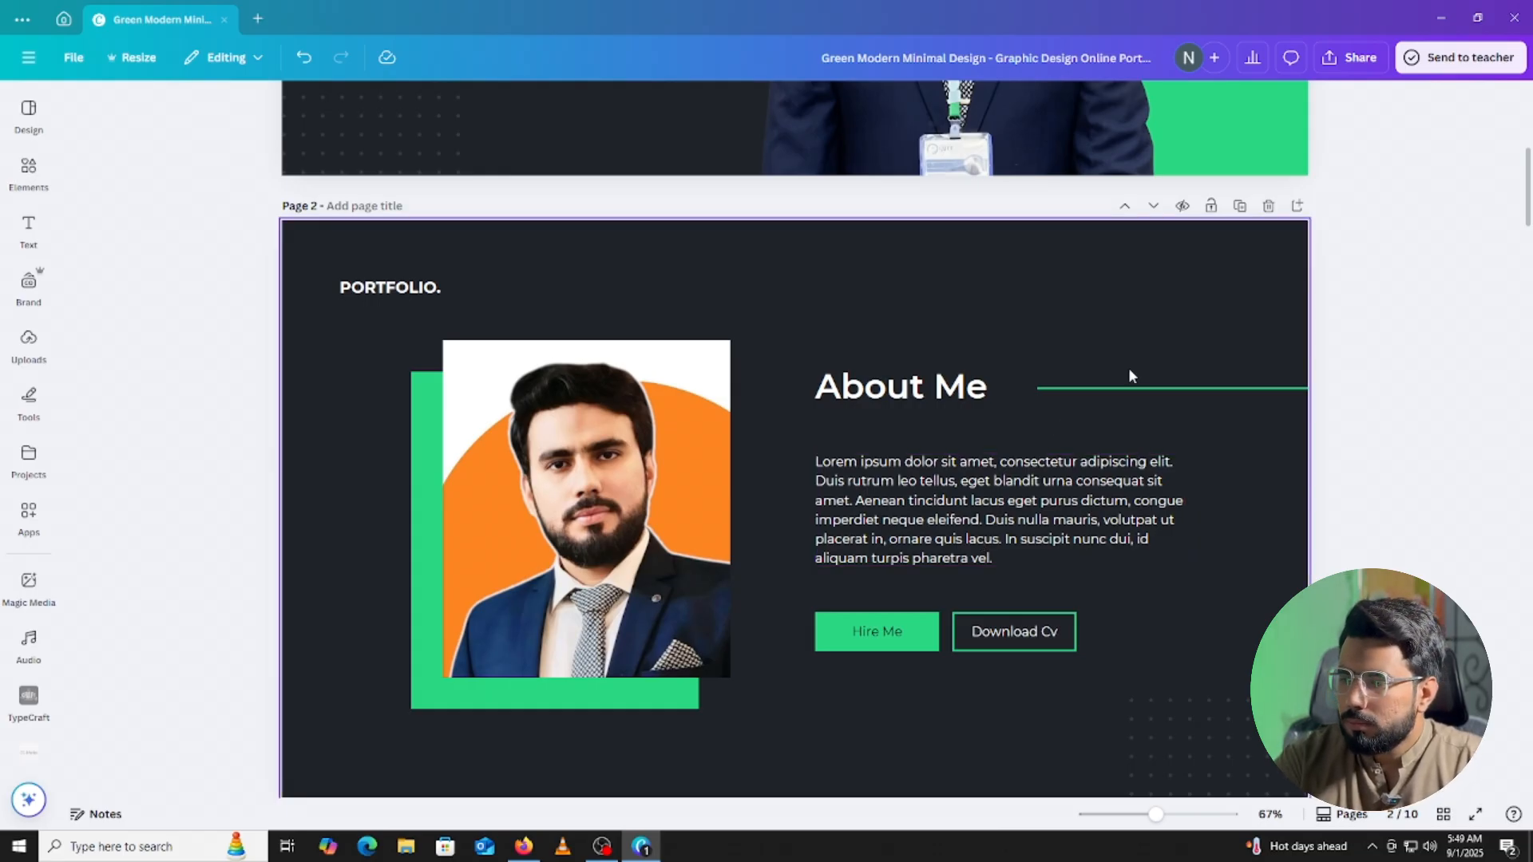
click(940, 461)
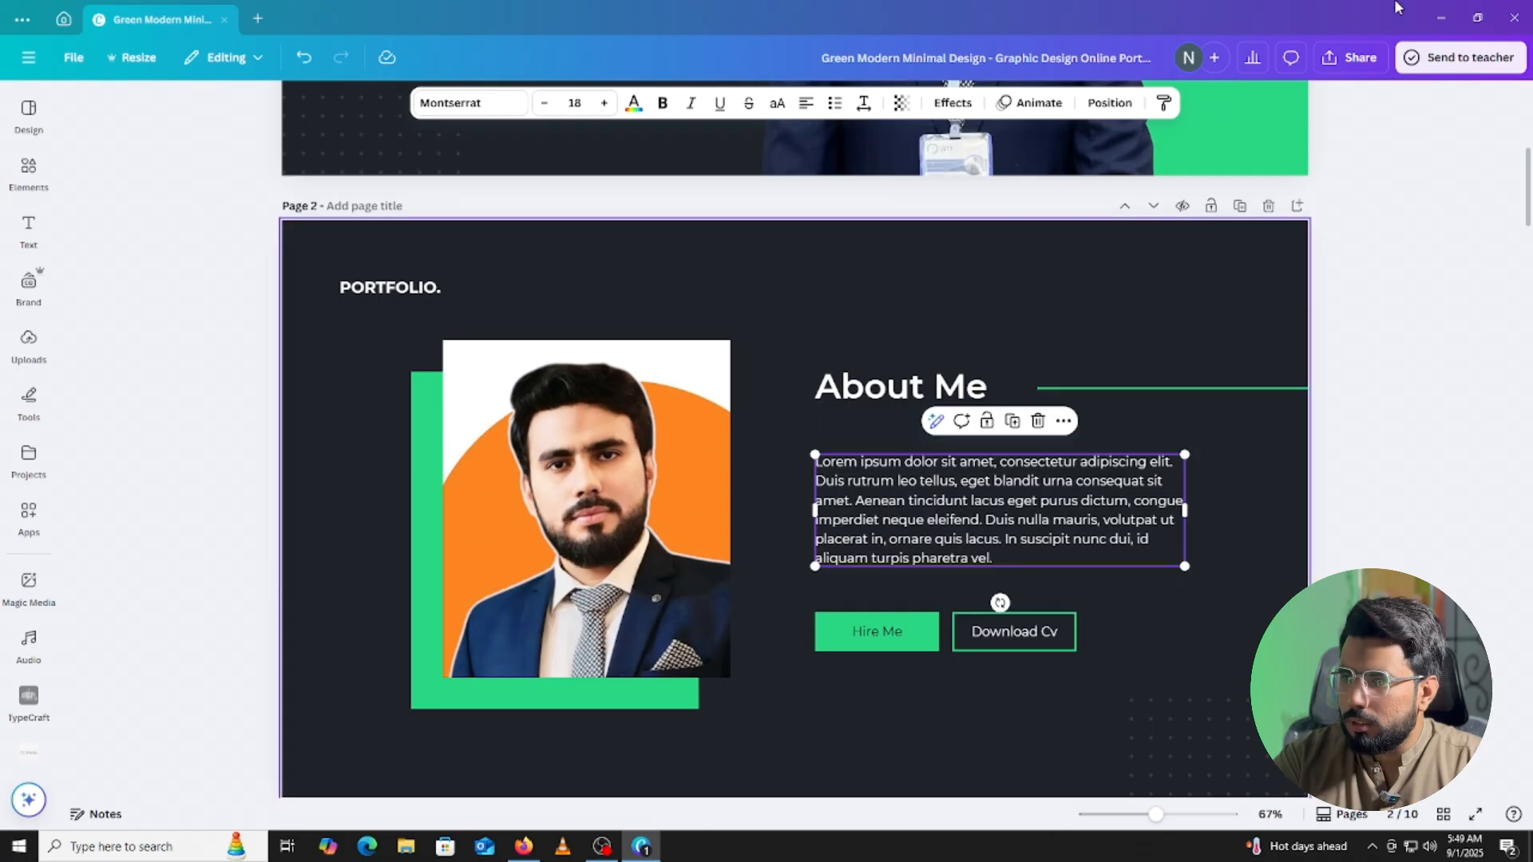
click(523, 846)
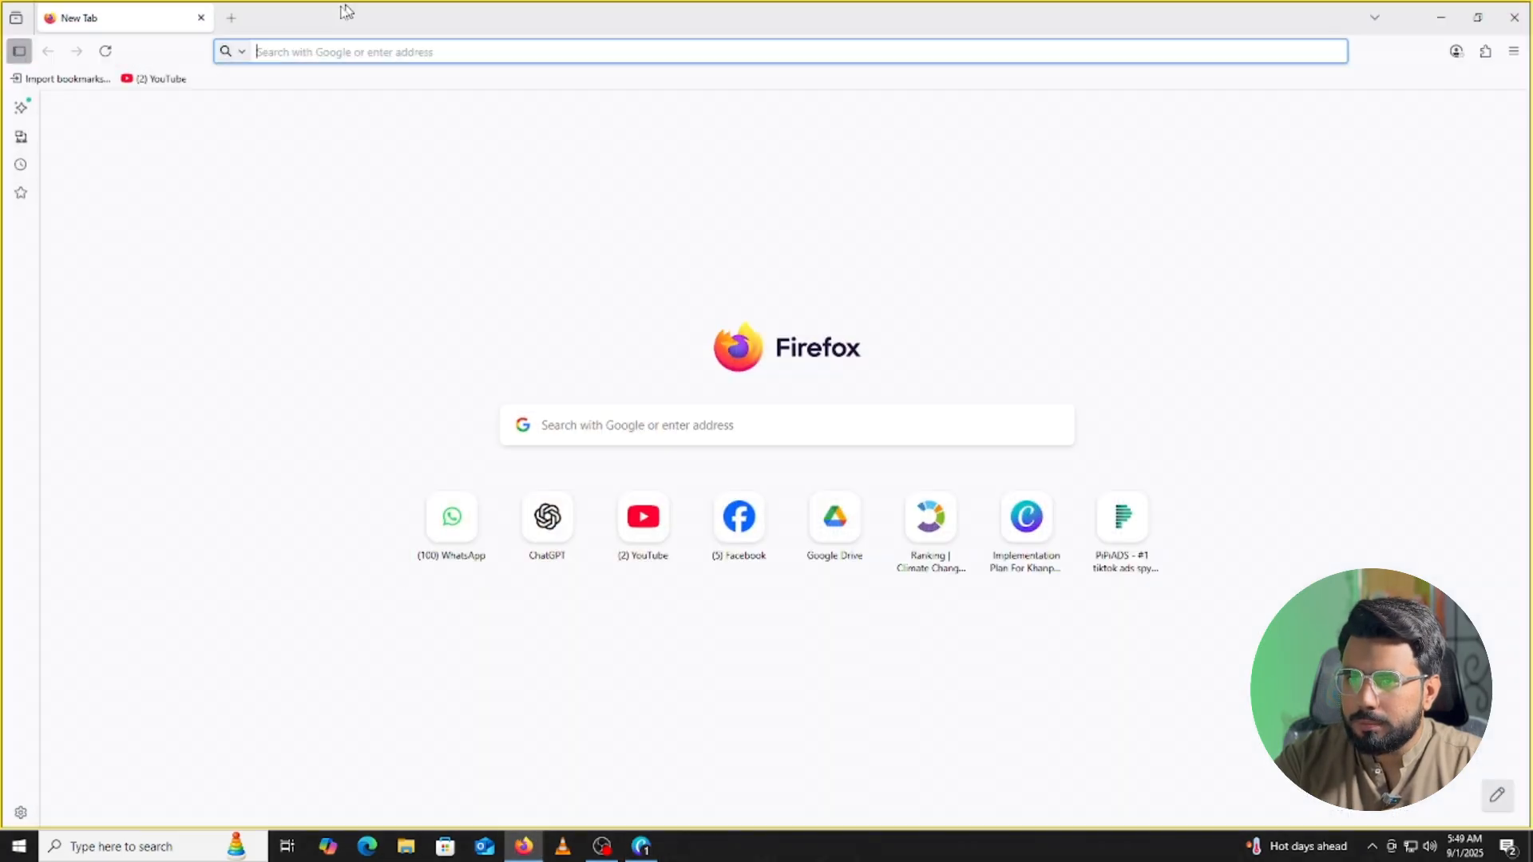
Launch ChatGPT from the Firefox new-tab shortcut, then go back to Canva.
click(556, 535)
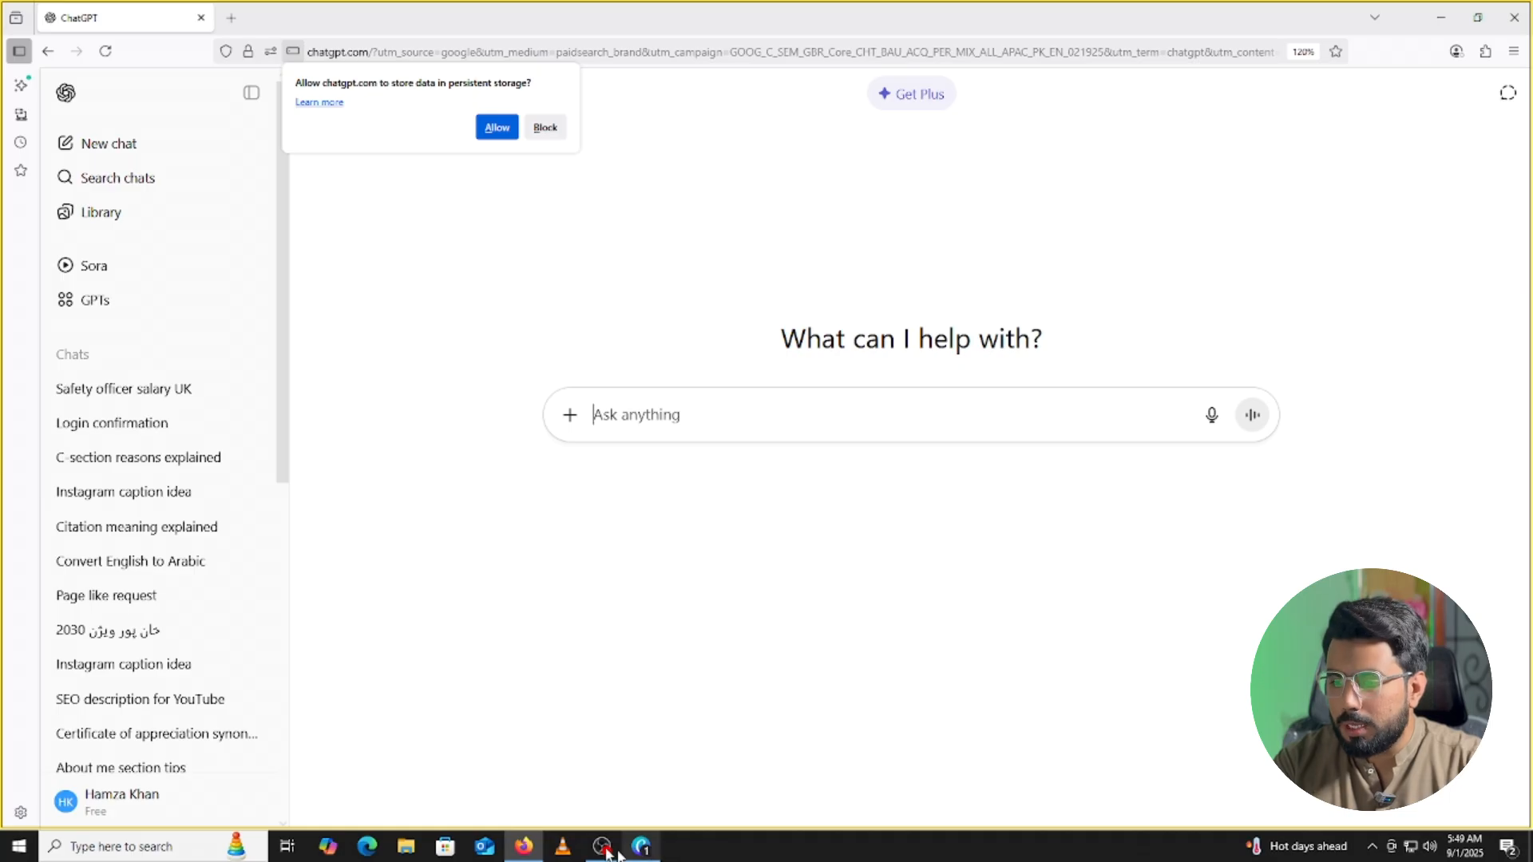
click(641, 847)
Select page 2 and bring up the Share > Download settings.
click(1471, 323)
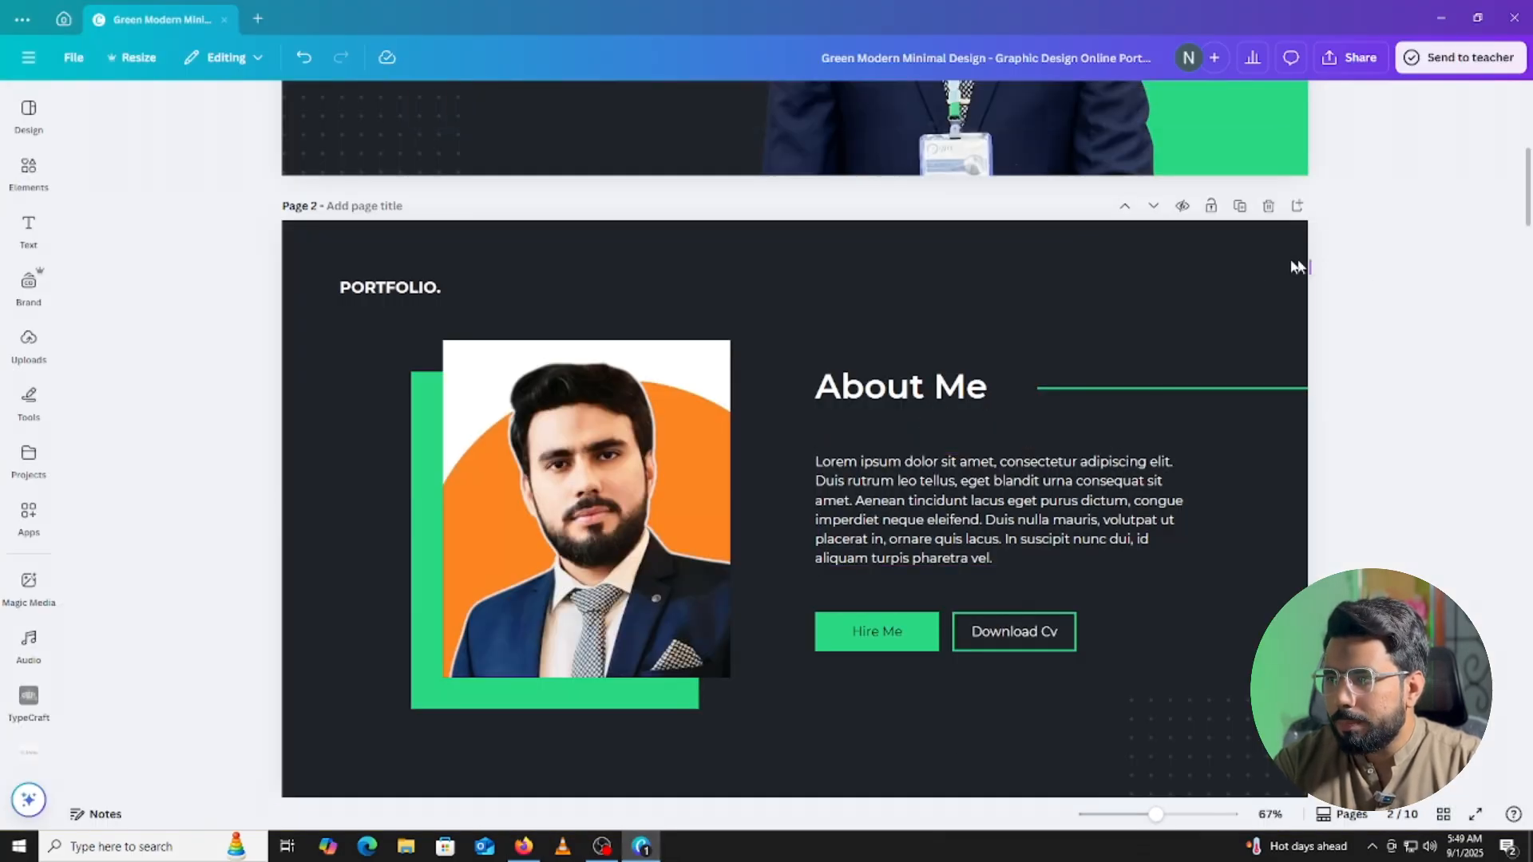
click(1262, 260)
click(1331, 65)
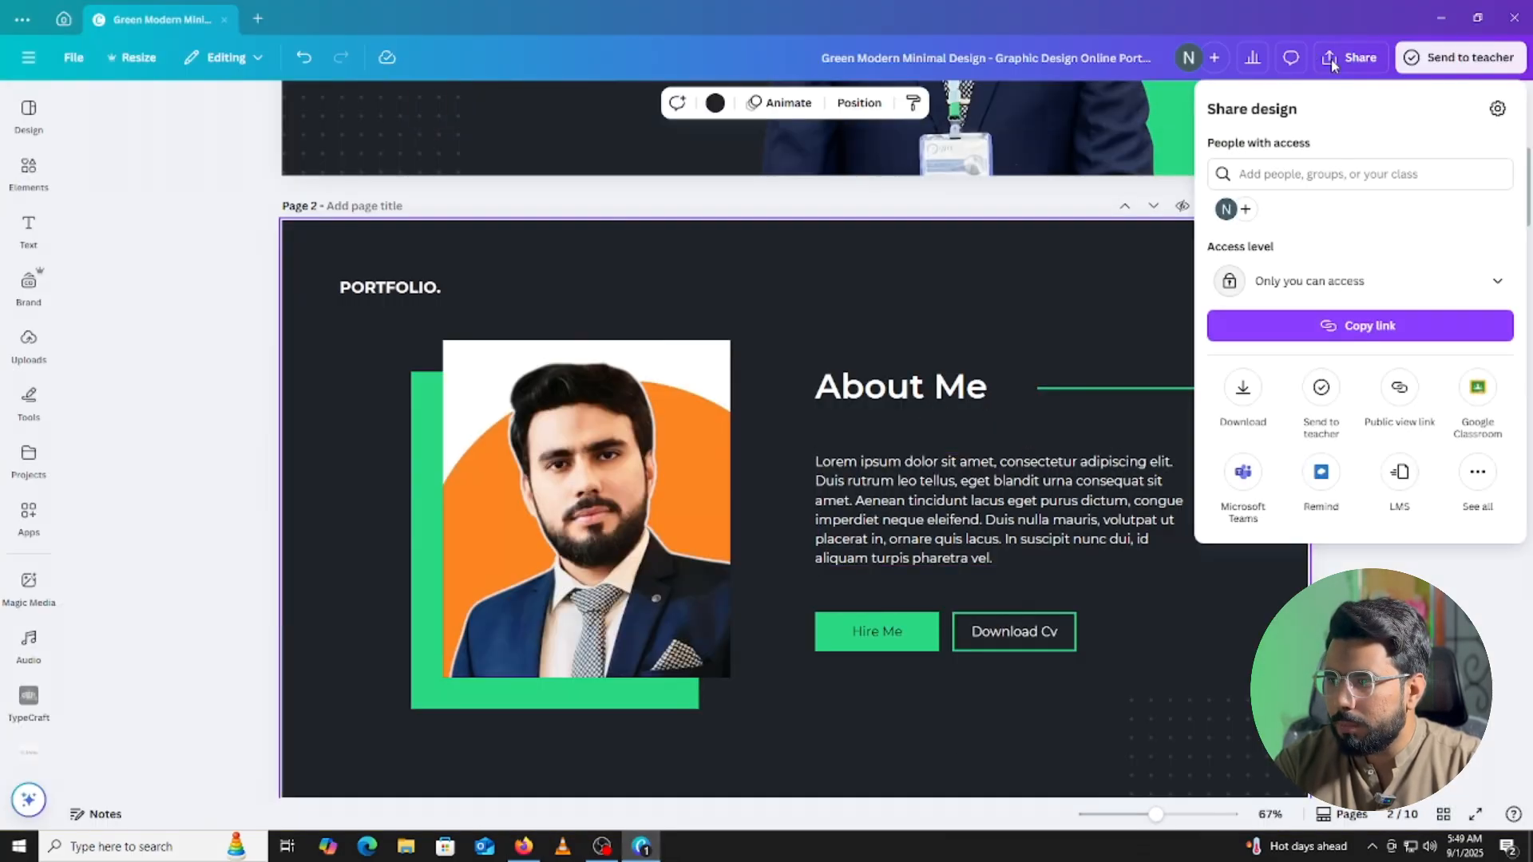
click(1243, 397)
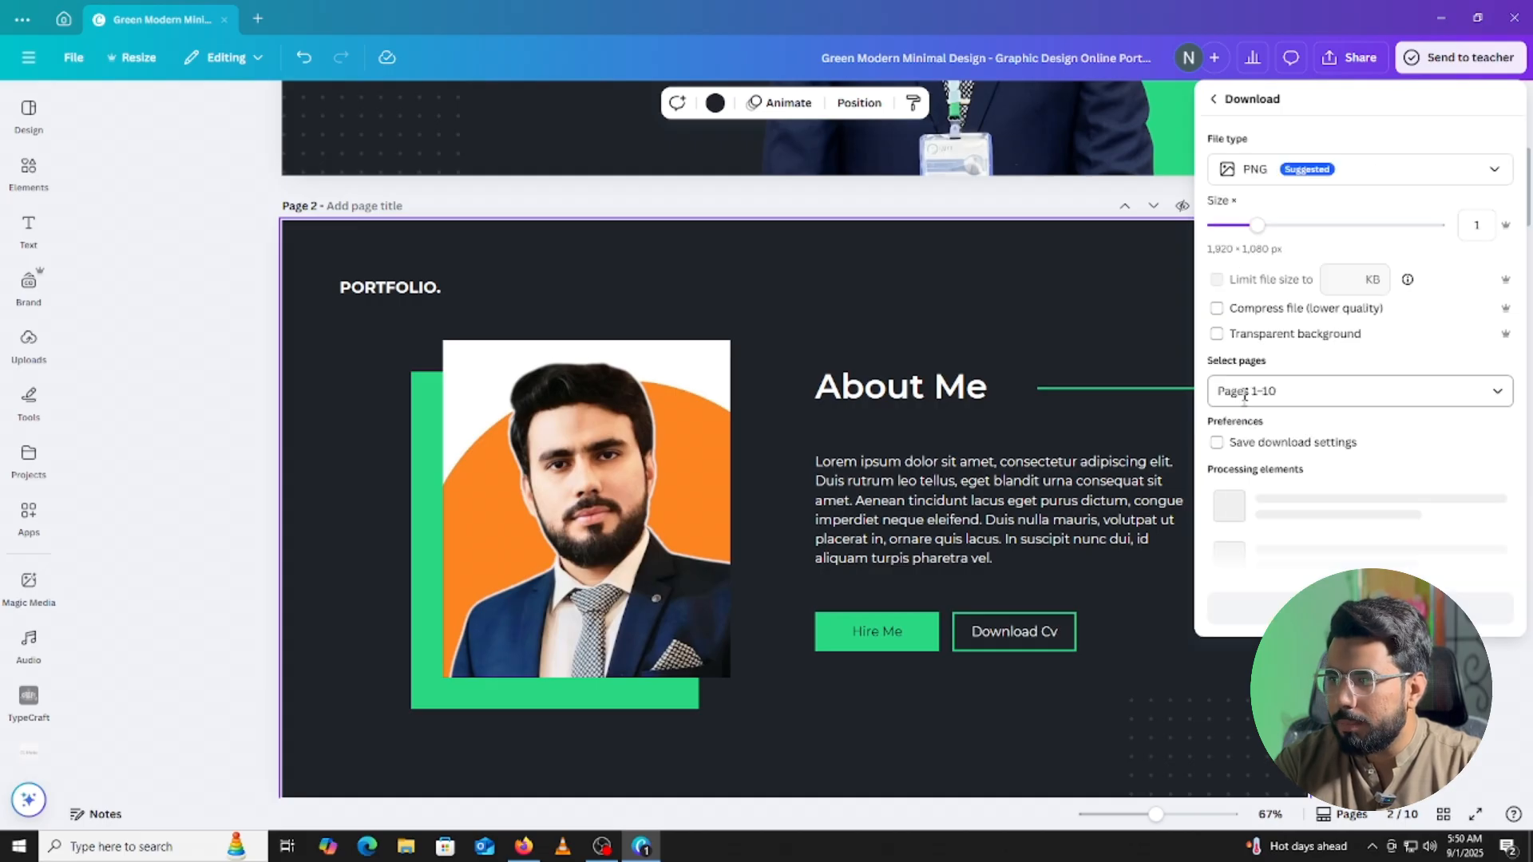
click(1349, 485)
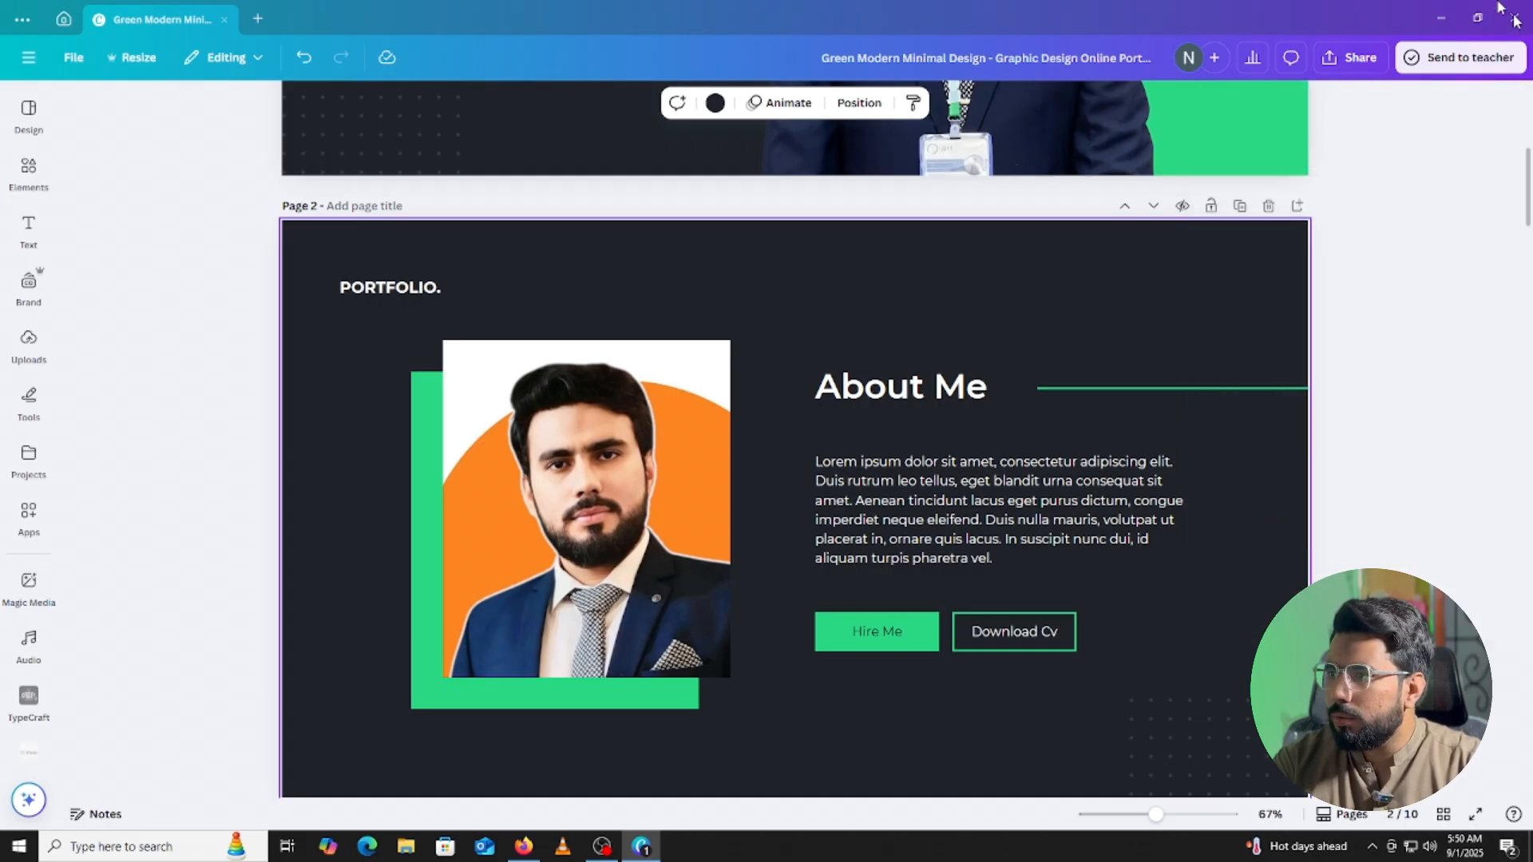
Download only the current page 2 as a PNG and save it into Downloads.
click(1327, 65)
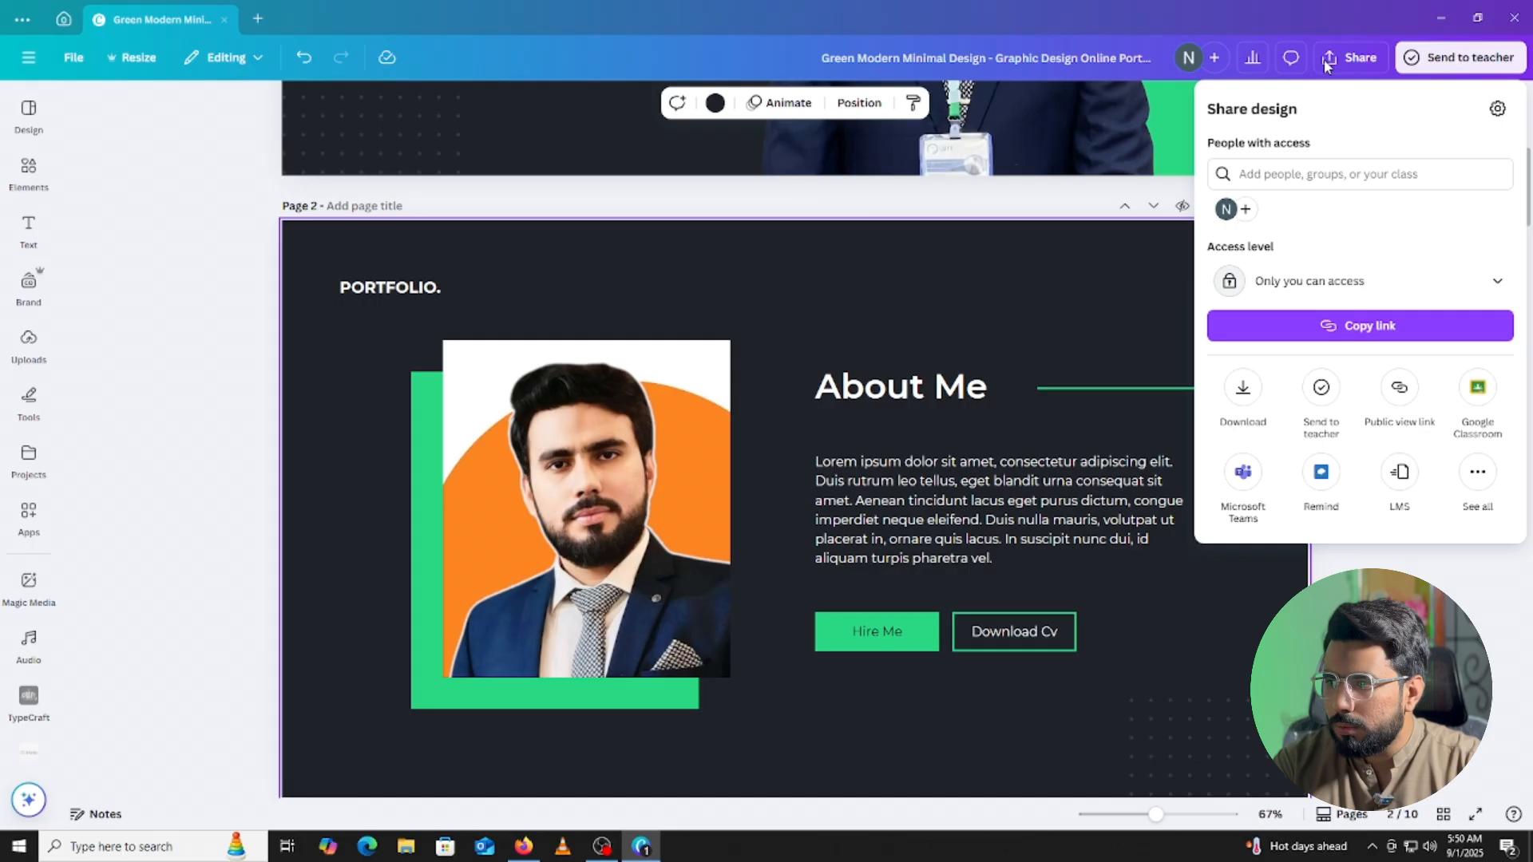
click(1242, 388)
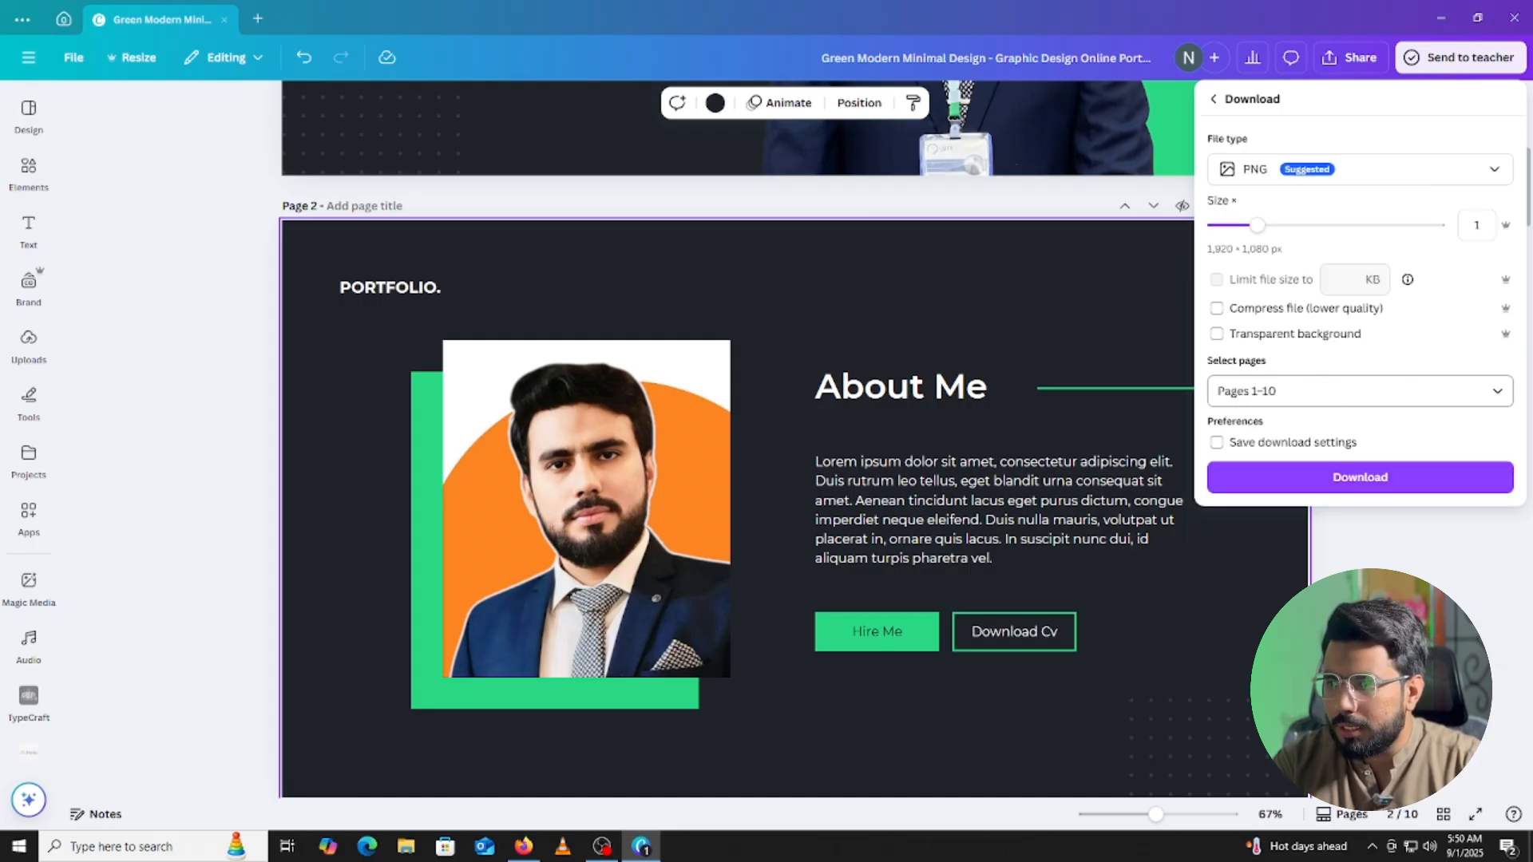
click(1326, 395)
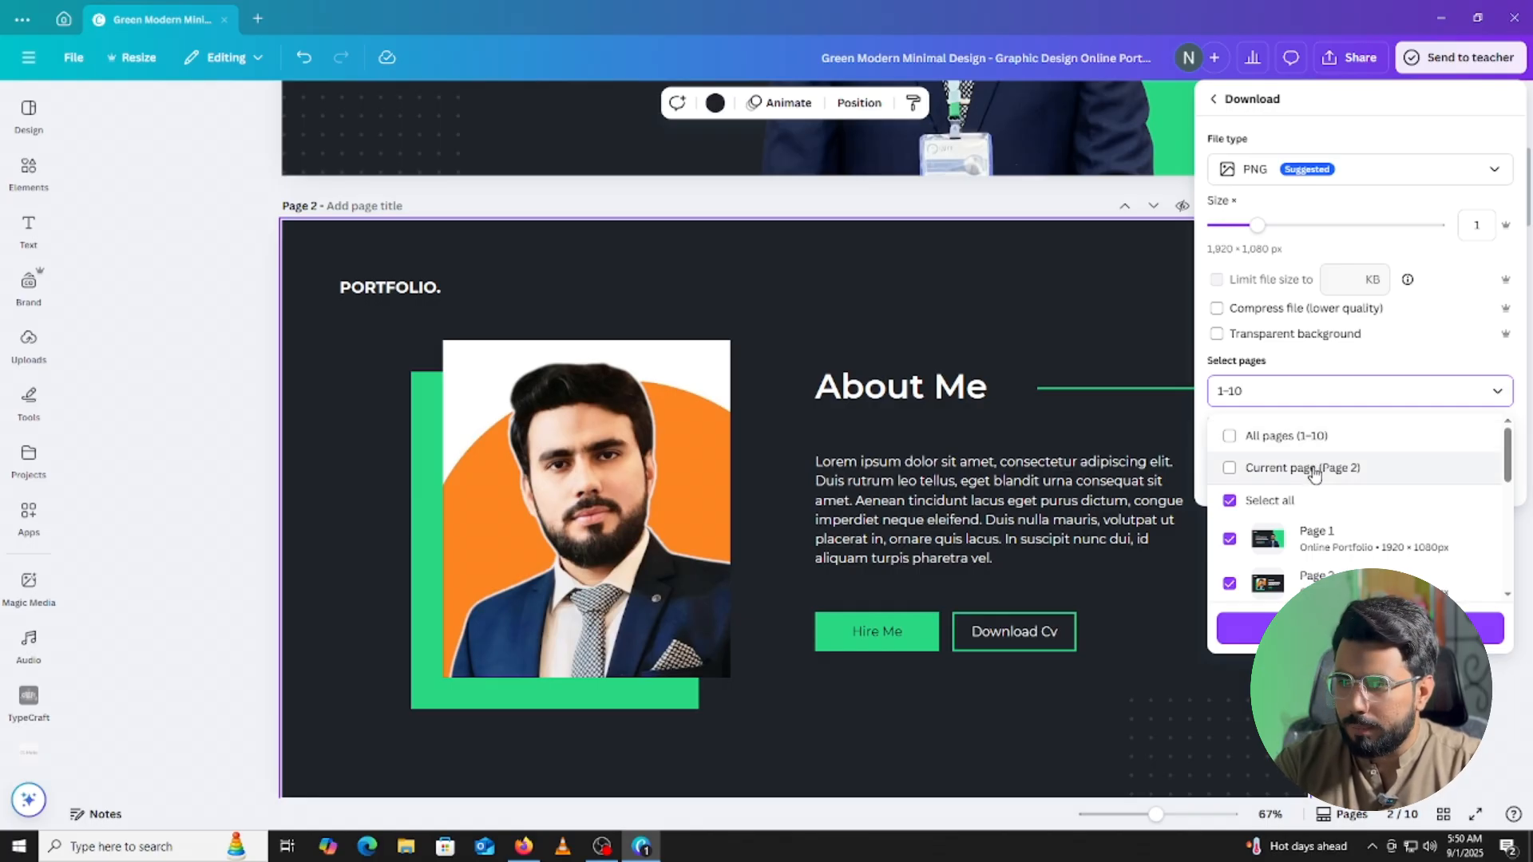
click(1313, 471)
click(1359, 629)
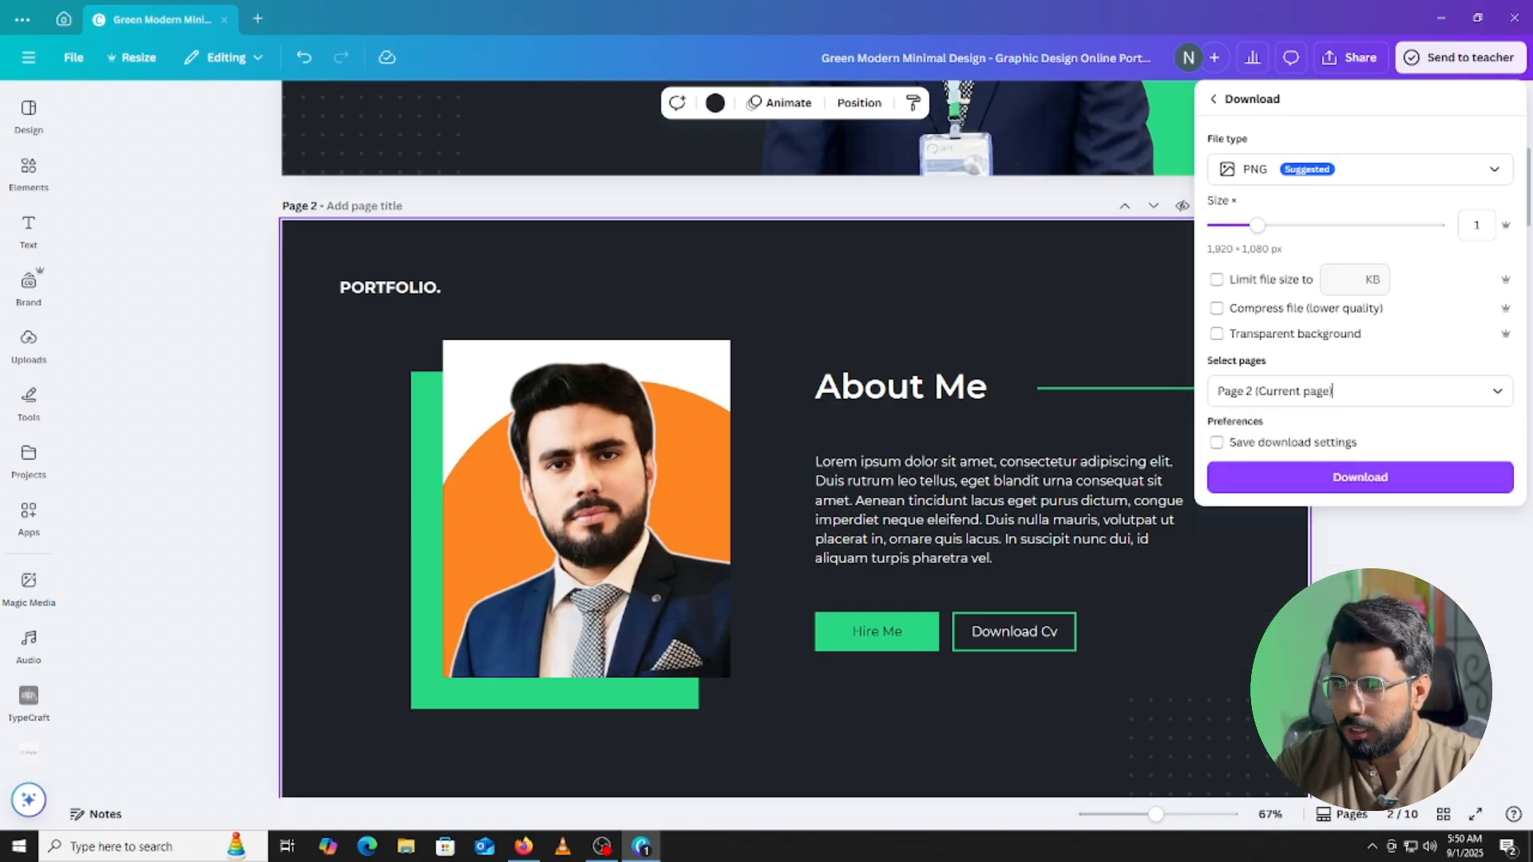
click(1355, 477)
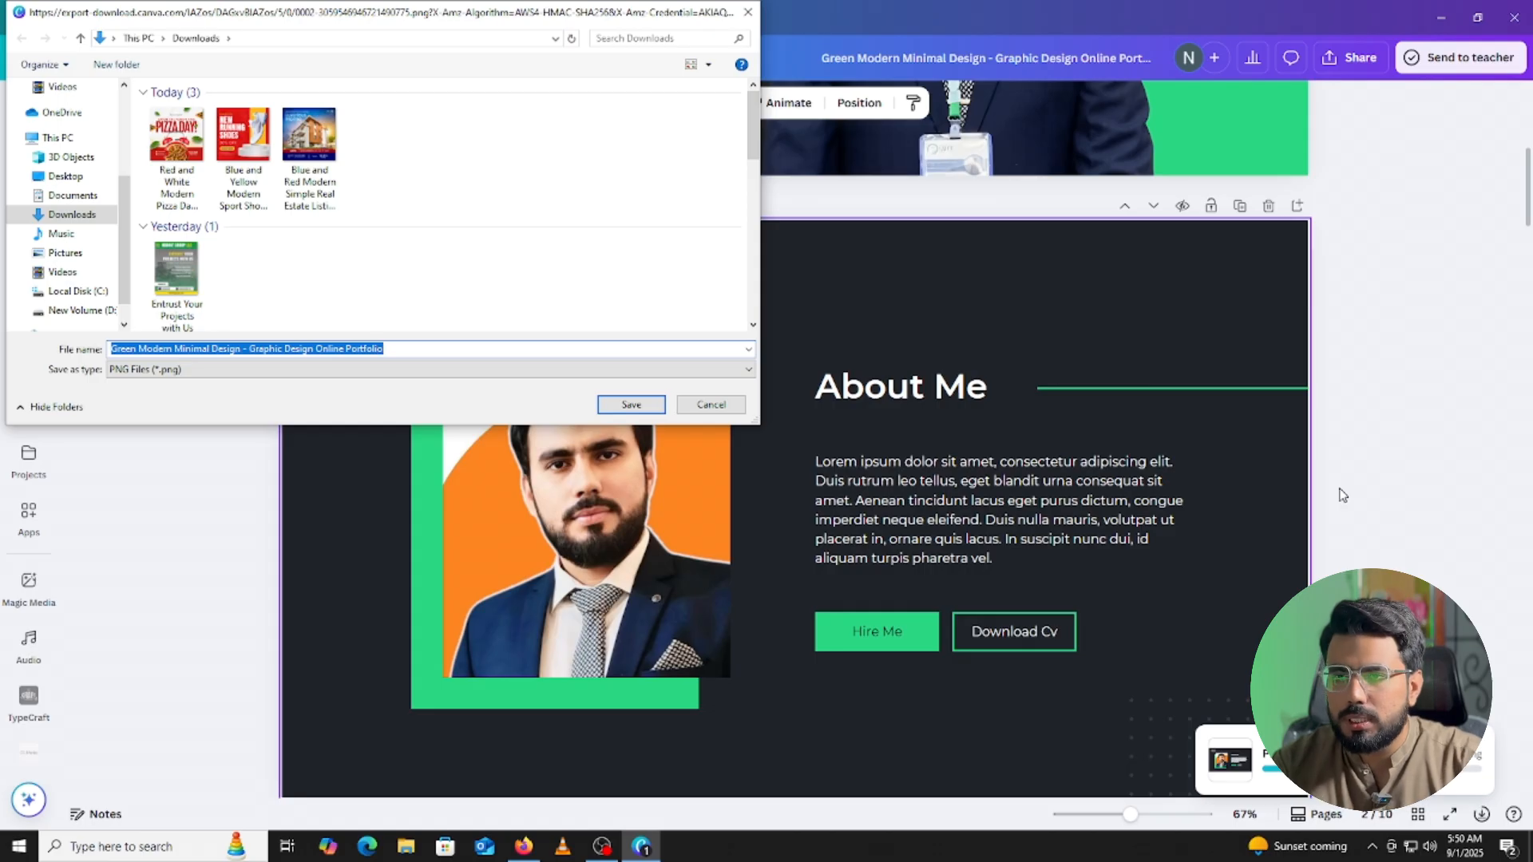
click(630, 404)
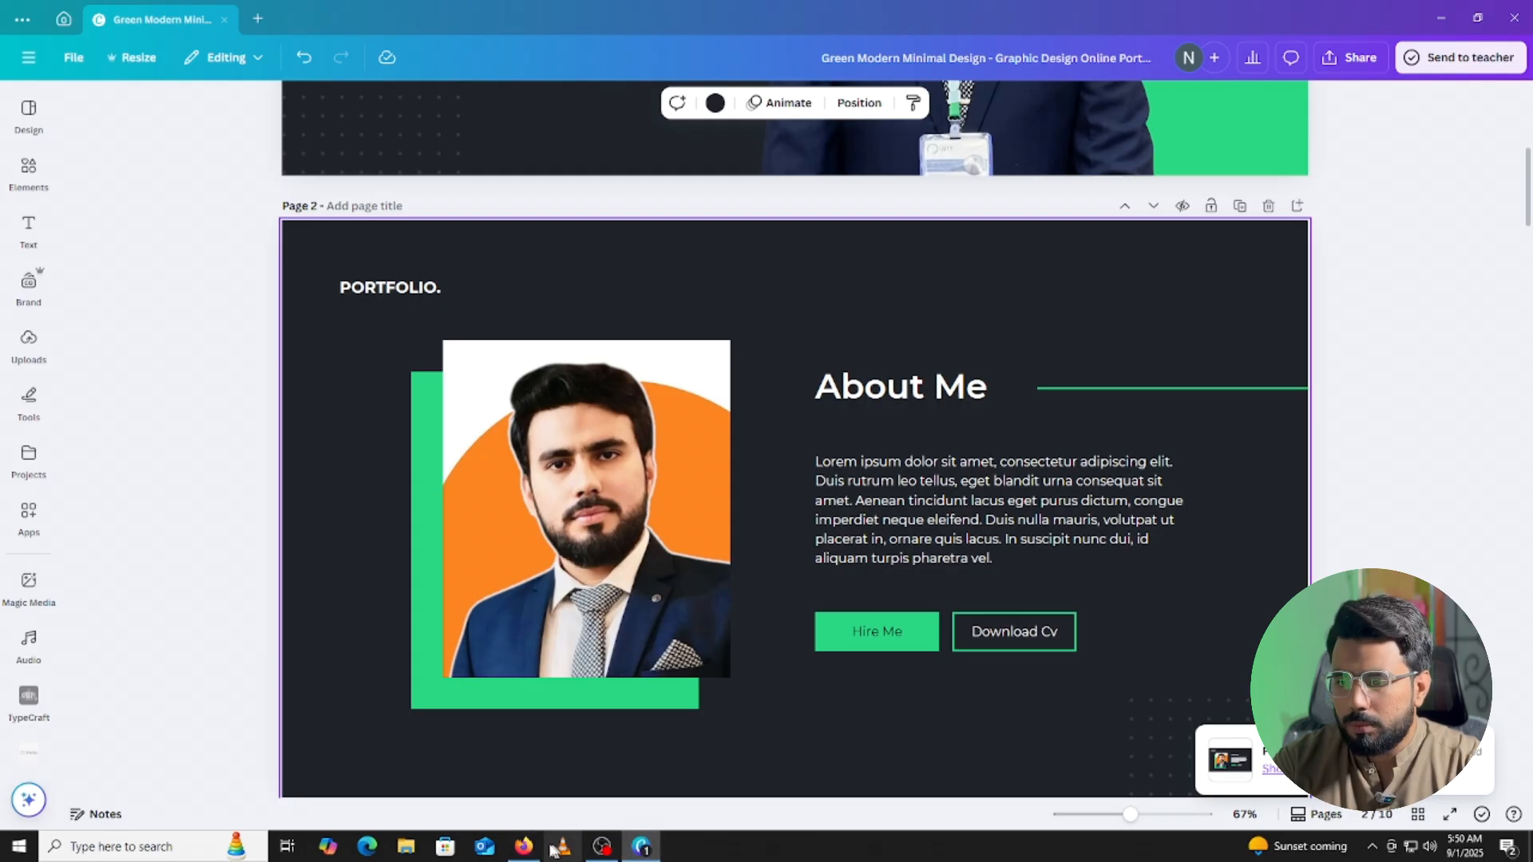
click(523, 846)
Attach the Green Modern Minimal Design PNG and send a 'Kindly fill a…' About Me request.
click(568, 418)
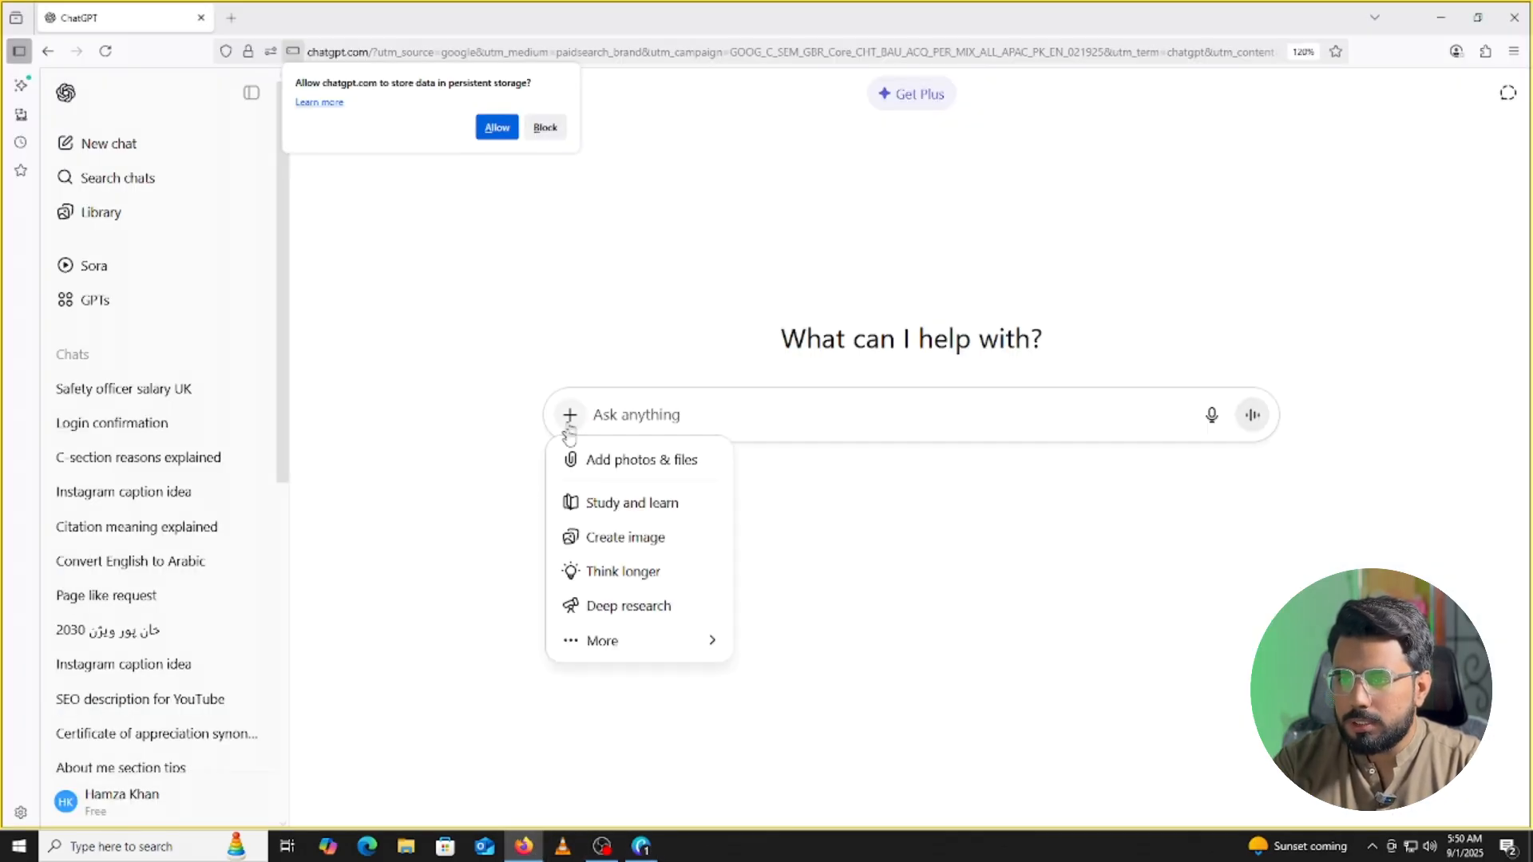
click(625, 463)
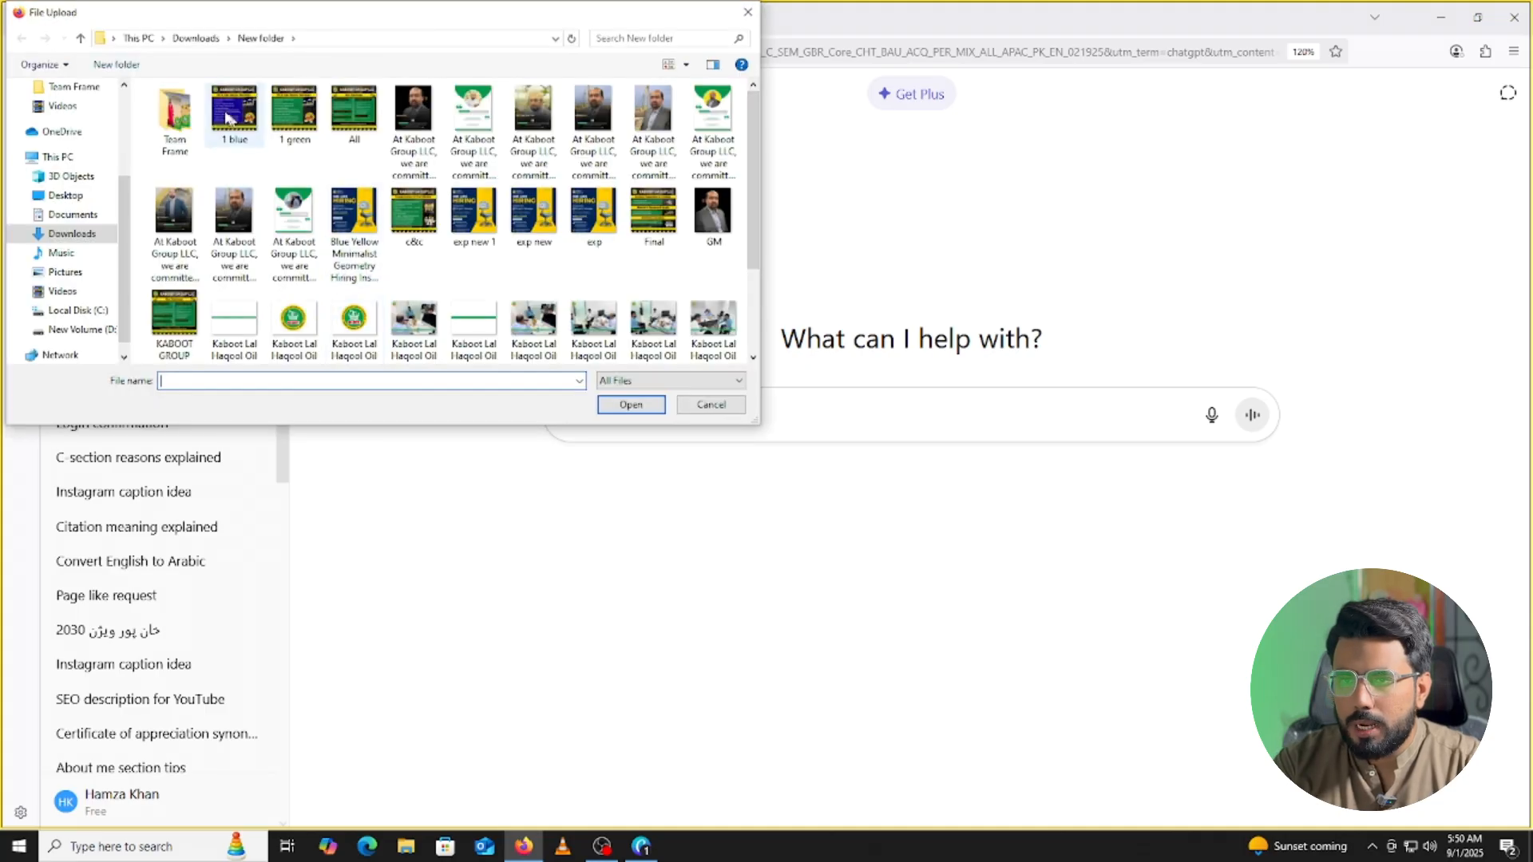
click(74, 238)
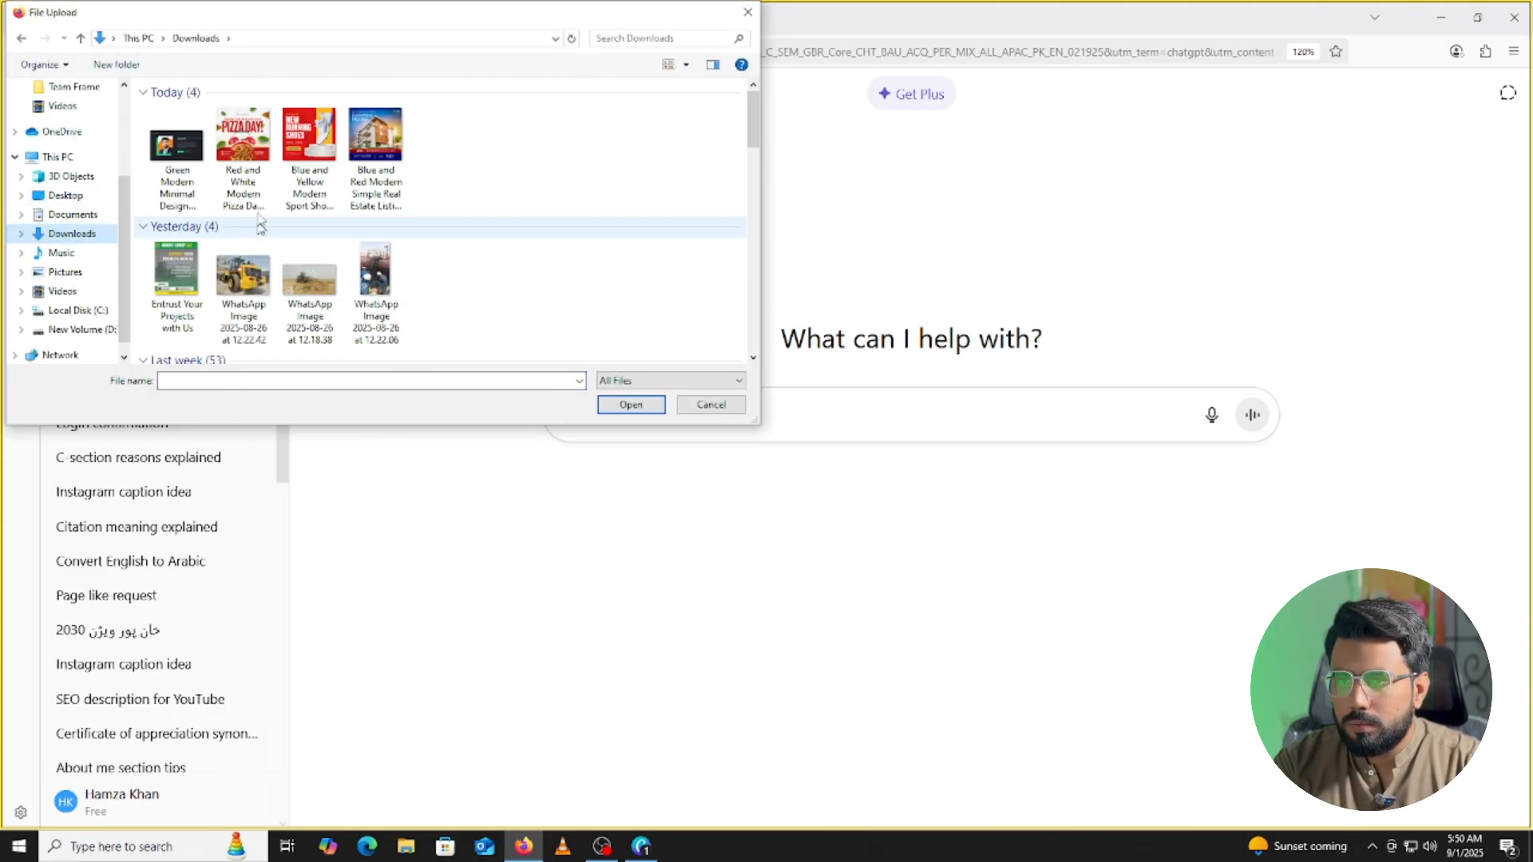
click(168, 156)
click(629, 404)
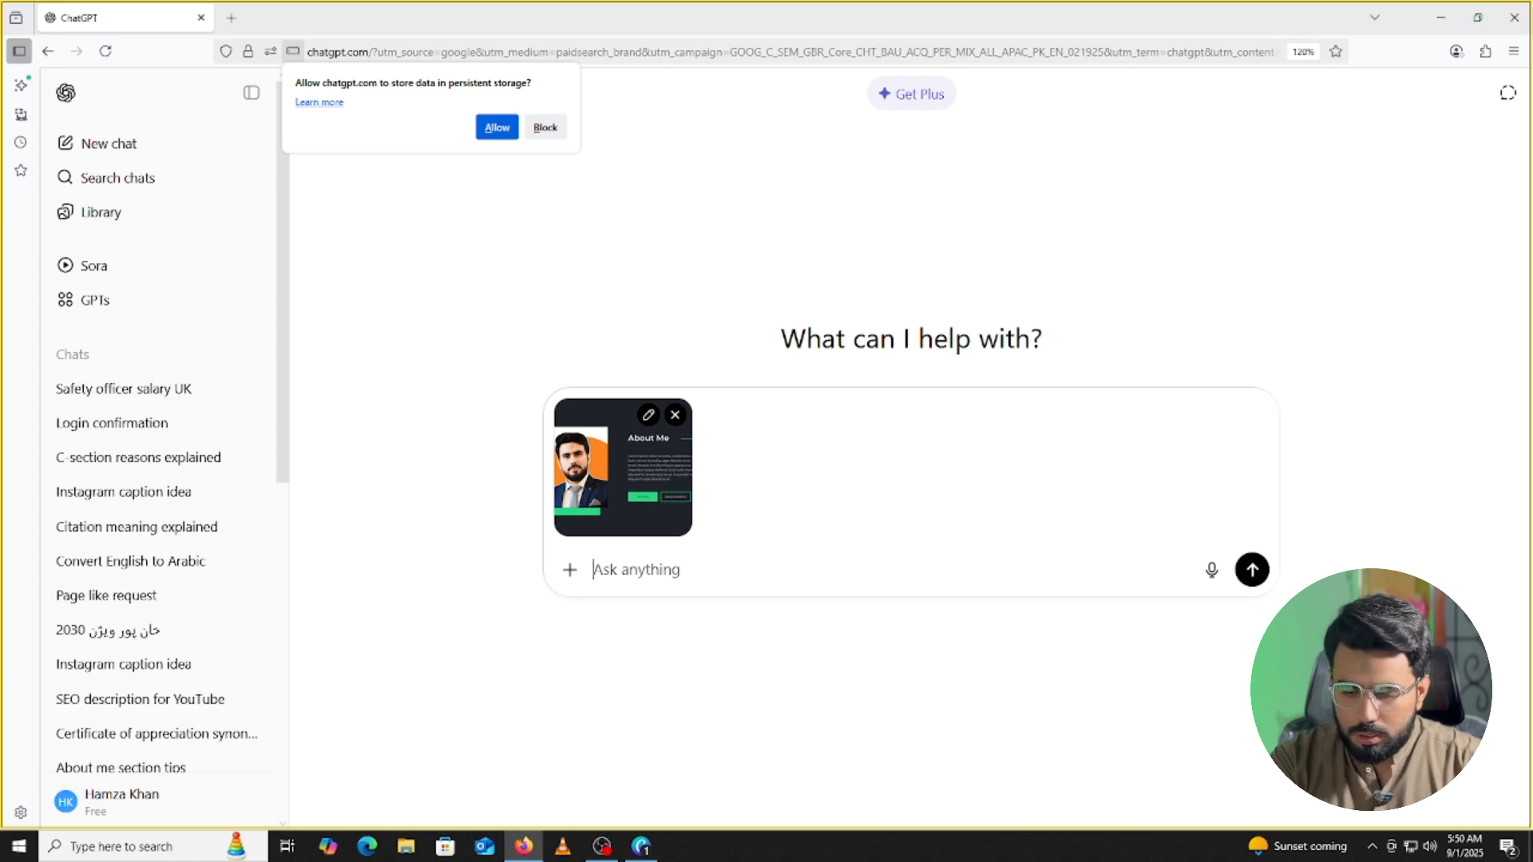
text(Kindly)
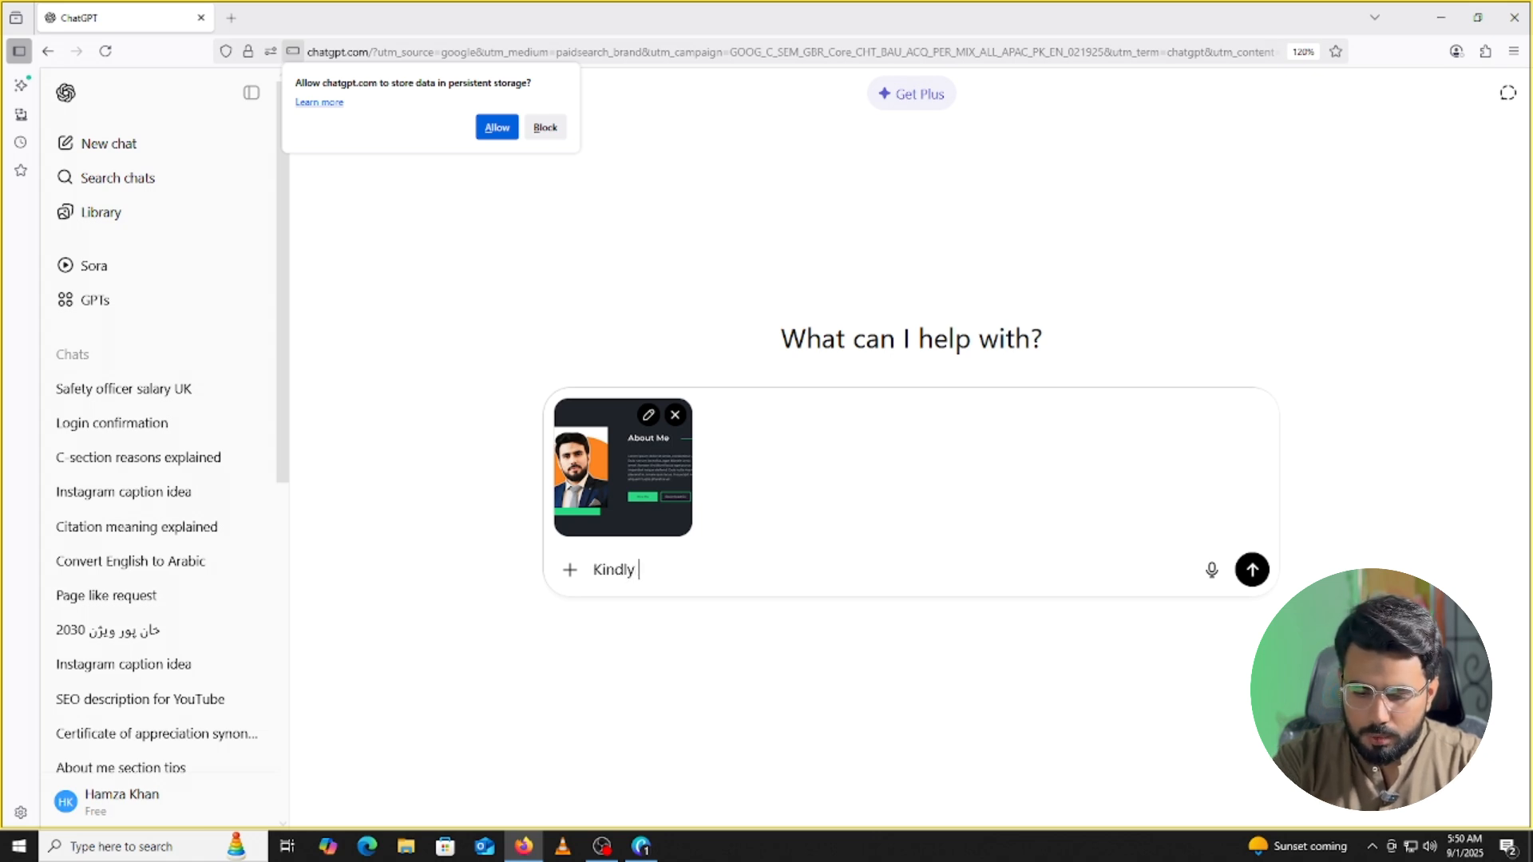
text( fill)
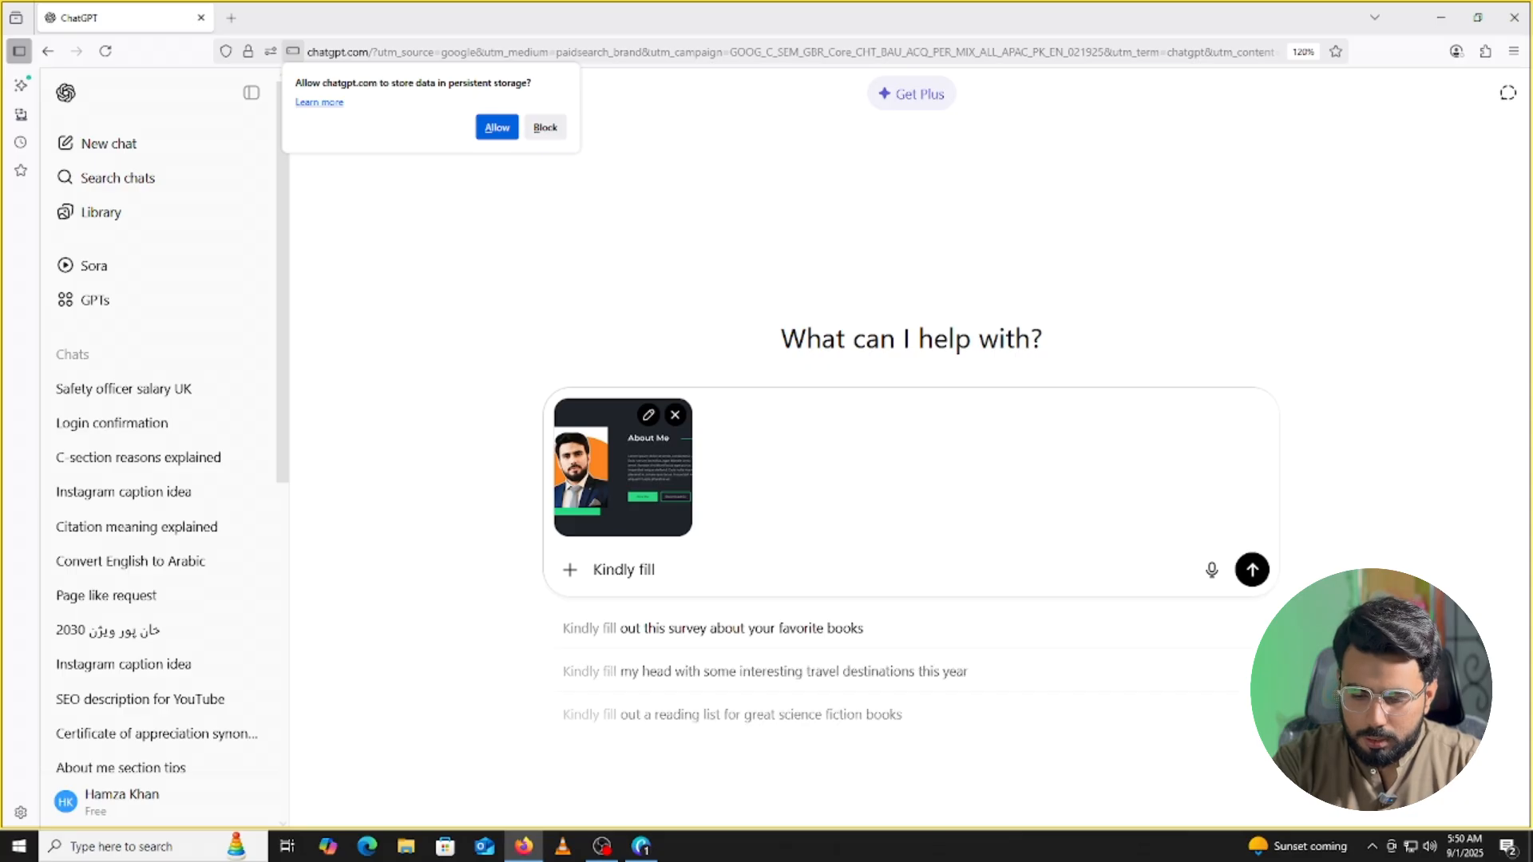
text( a)
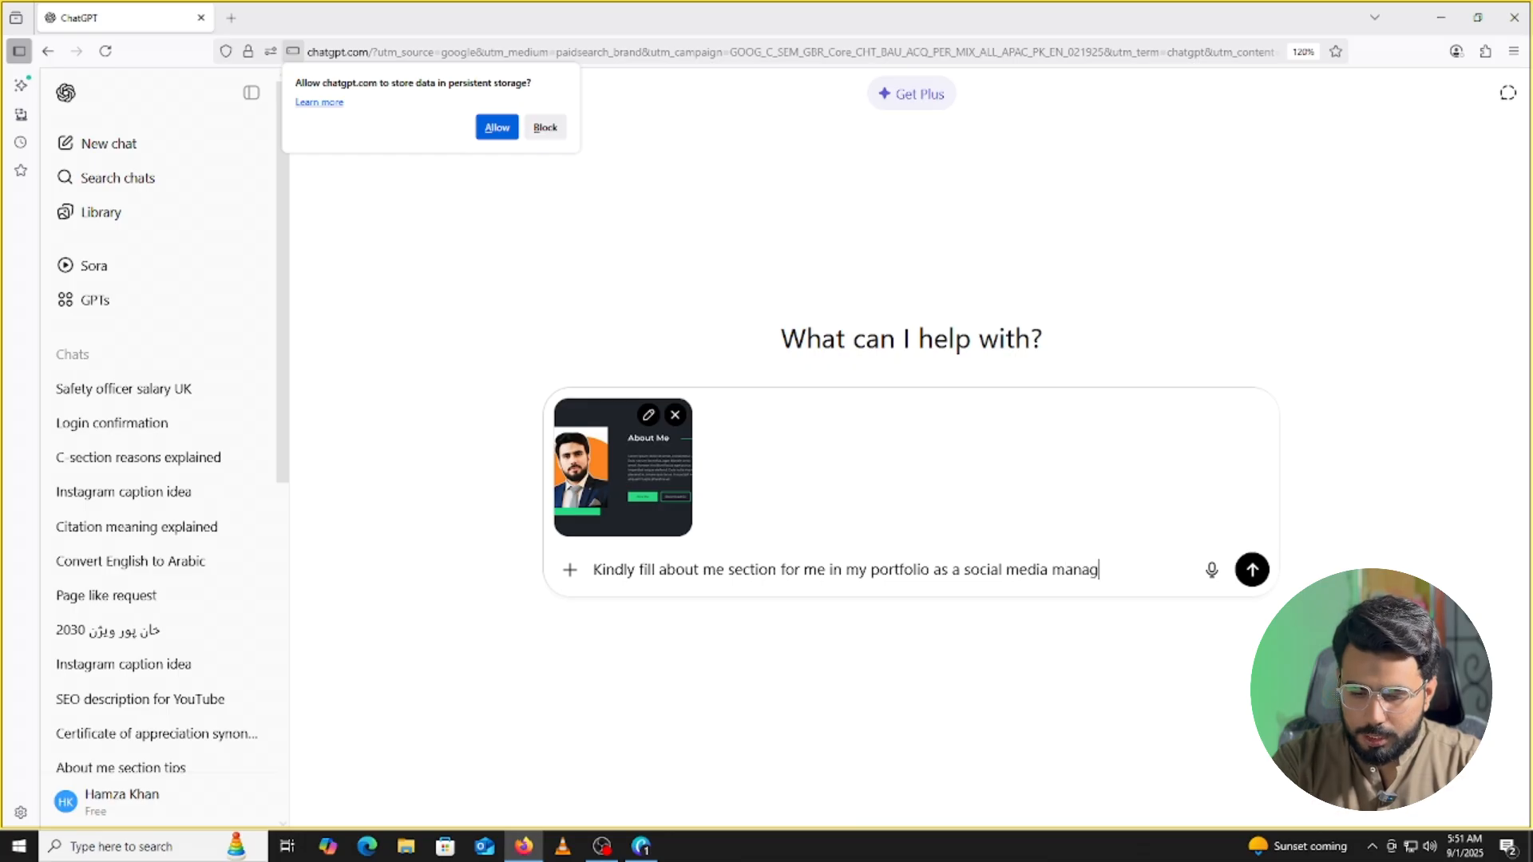
key(Return)
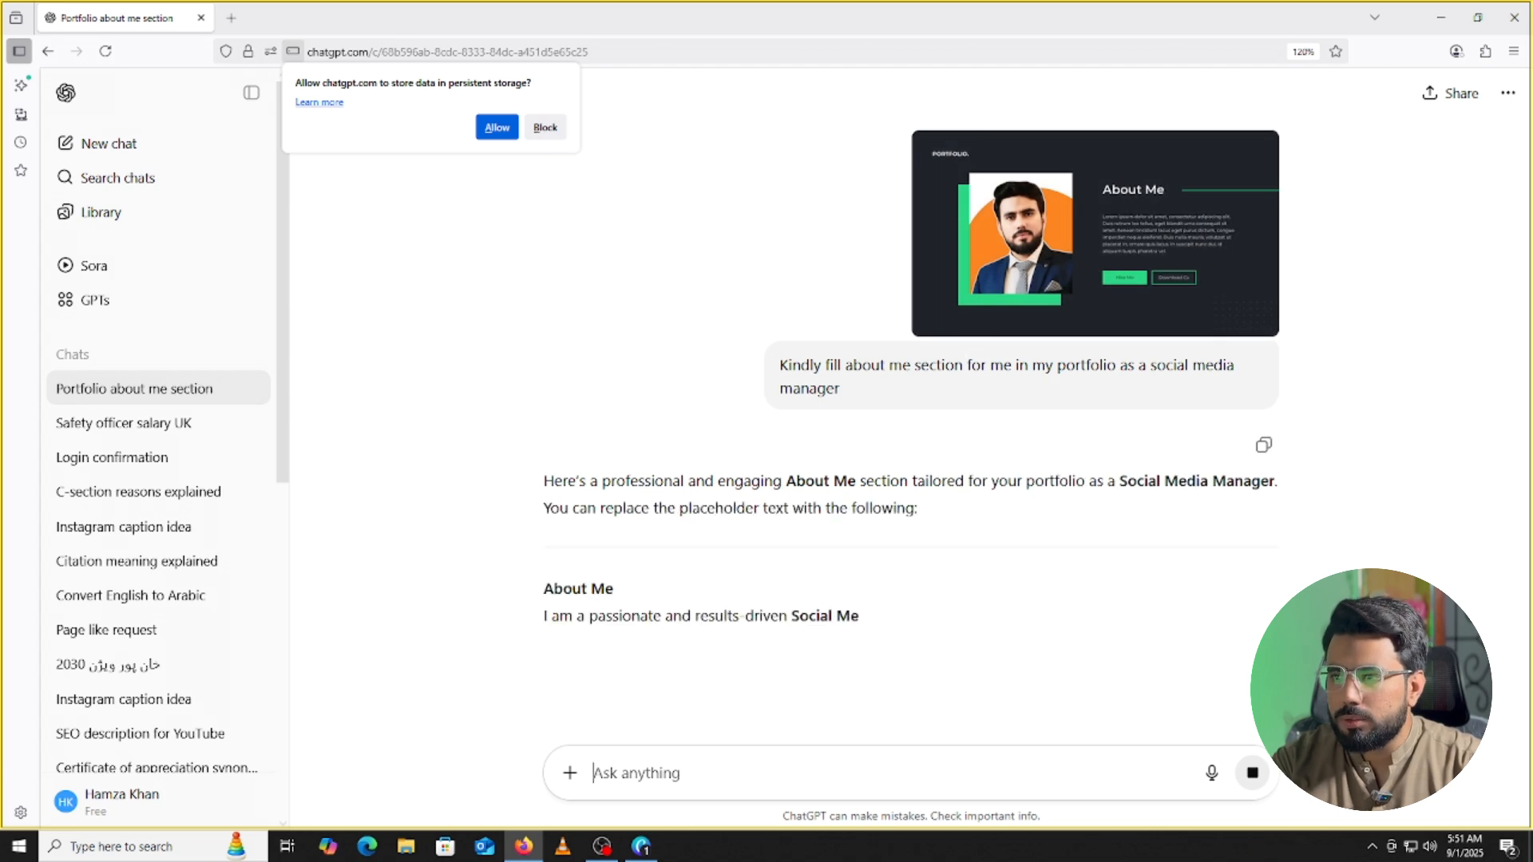
Scroll through the three-paragraph reply and highlight its opening 'I am a passionate'.
scroll(989, 302, down, 2)
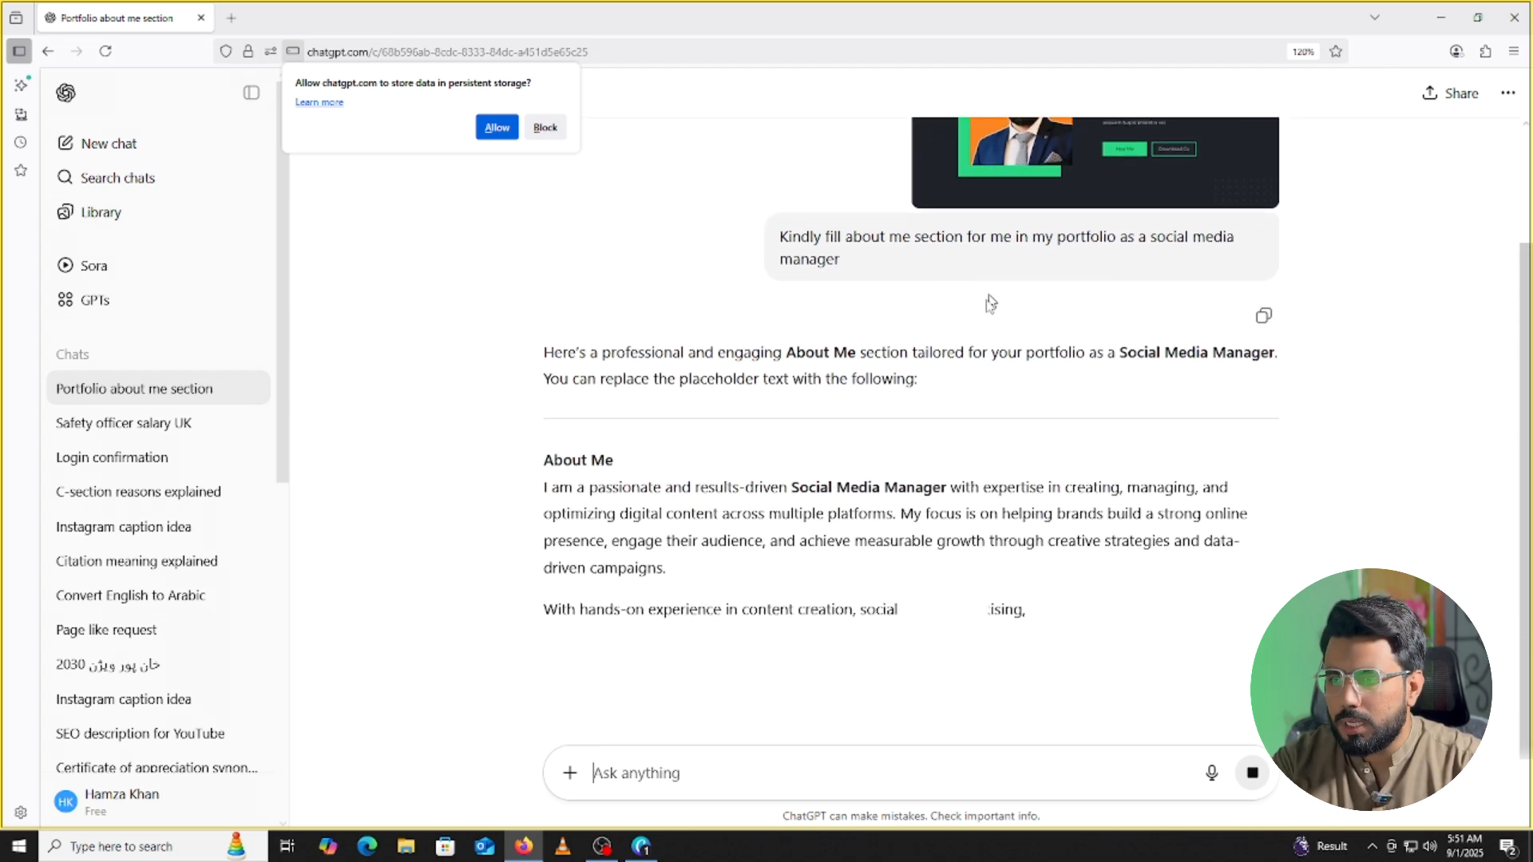
scroll(1162, 237, up, 2)
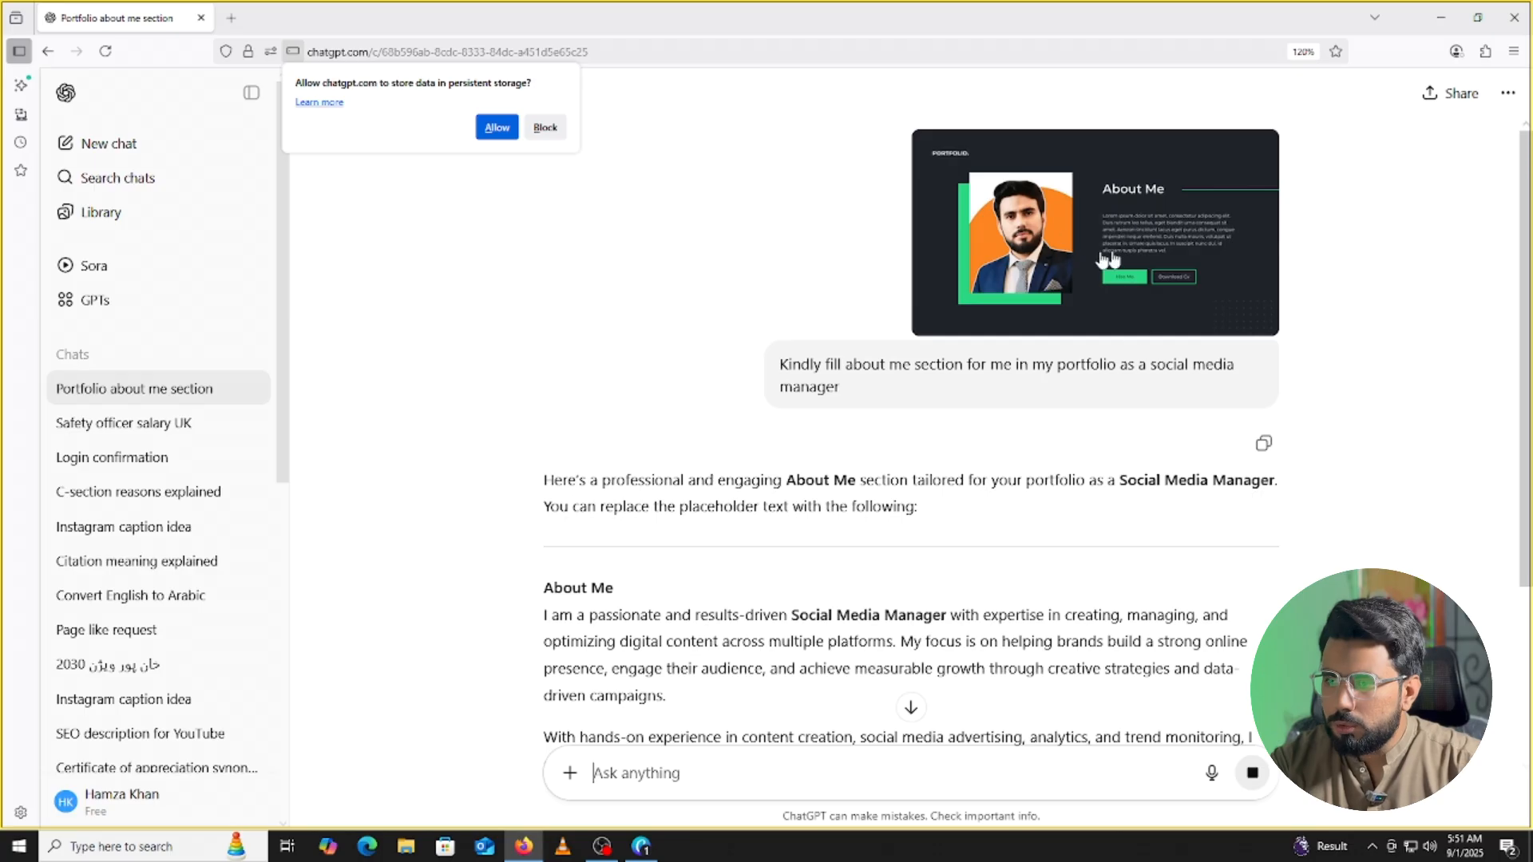
scroll(794, 501, down, 5)
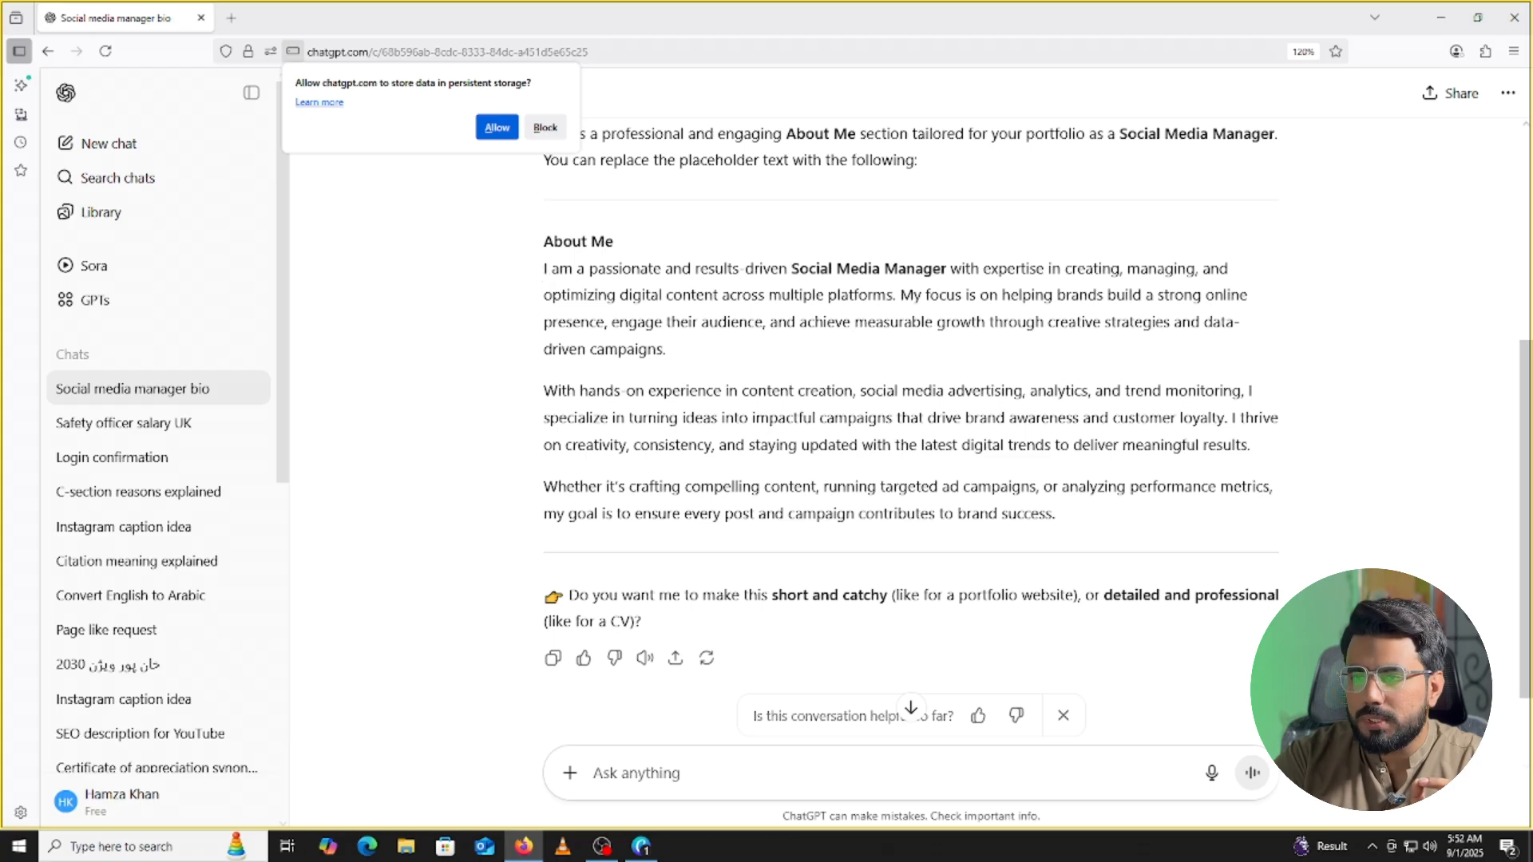
mouse_move(543, 269)
mouse_down()
mouse_move(662, 268)
mouse_move(543, 269)
mouse_up()
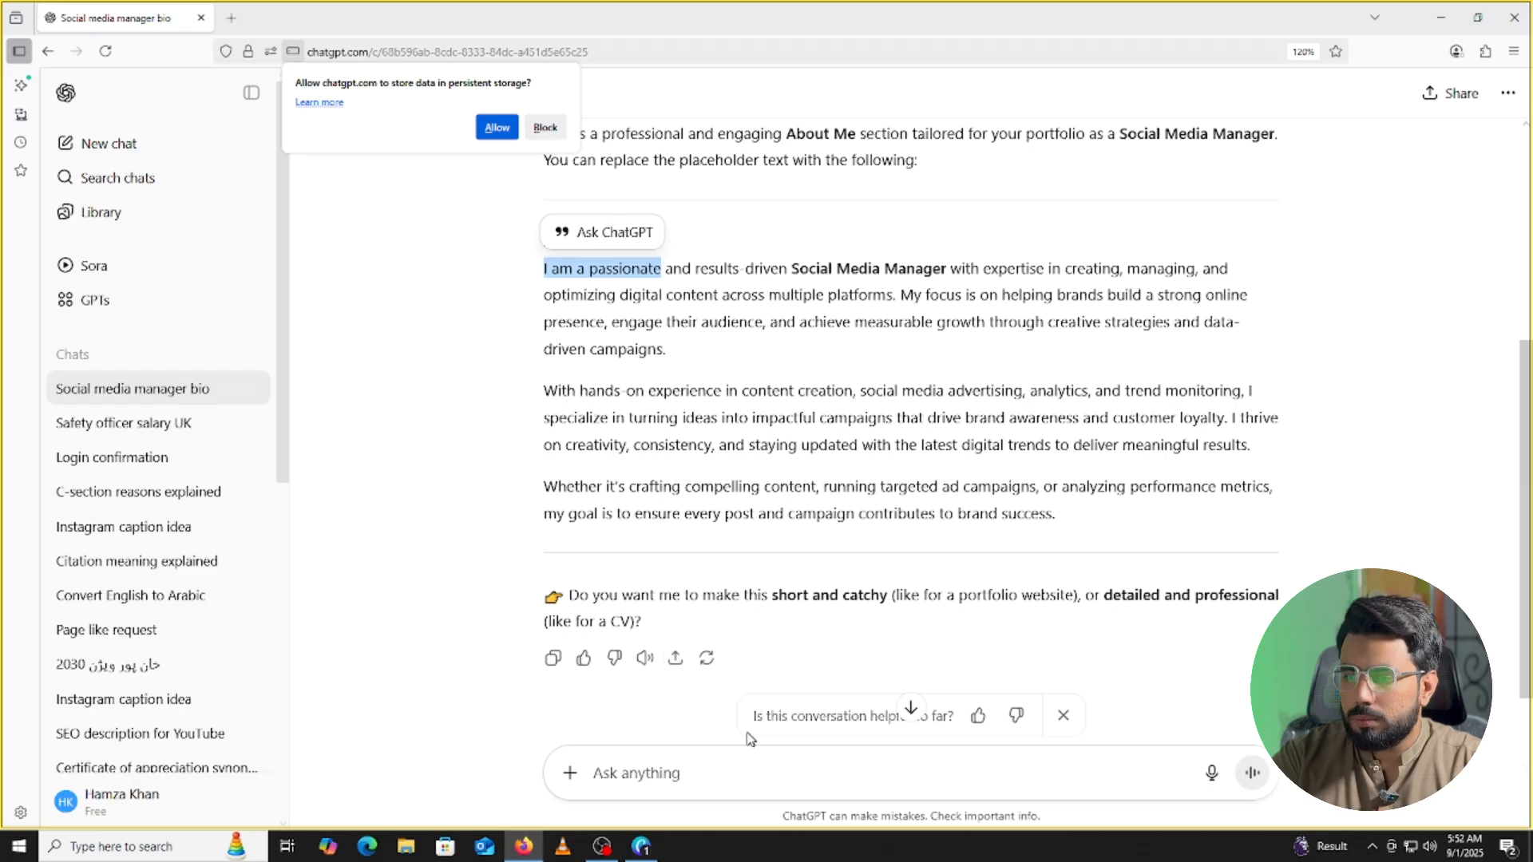
Ask ChatGPT to reword the bio so it doesn't start with 'I am a passionate'.
click(718, 773)
text(do)
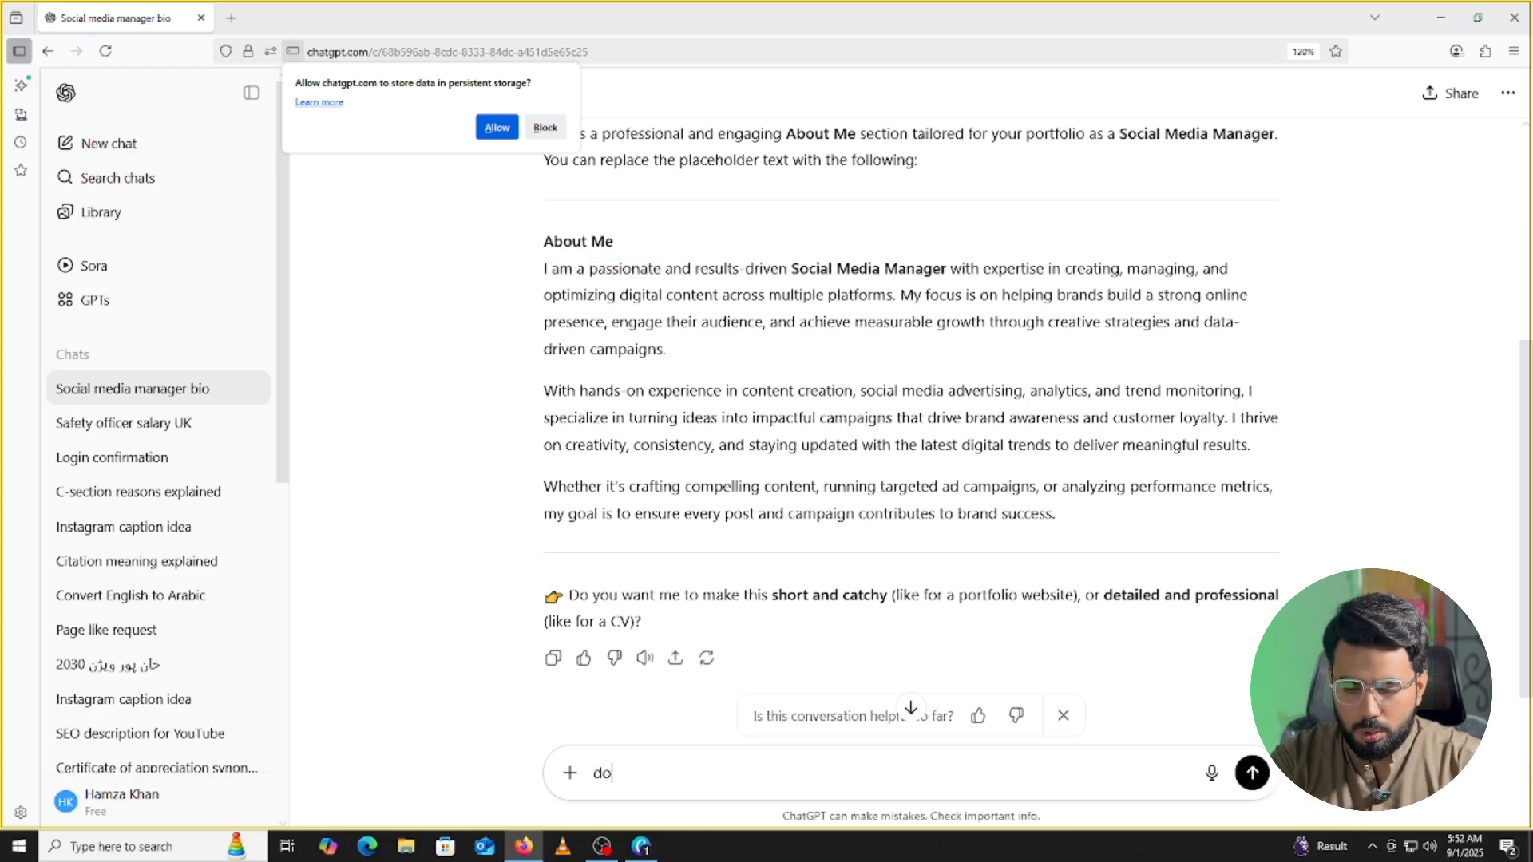
text(nt u)
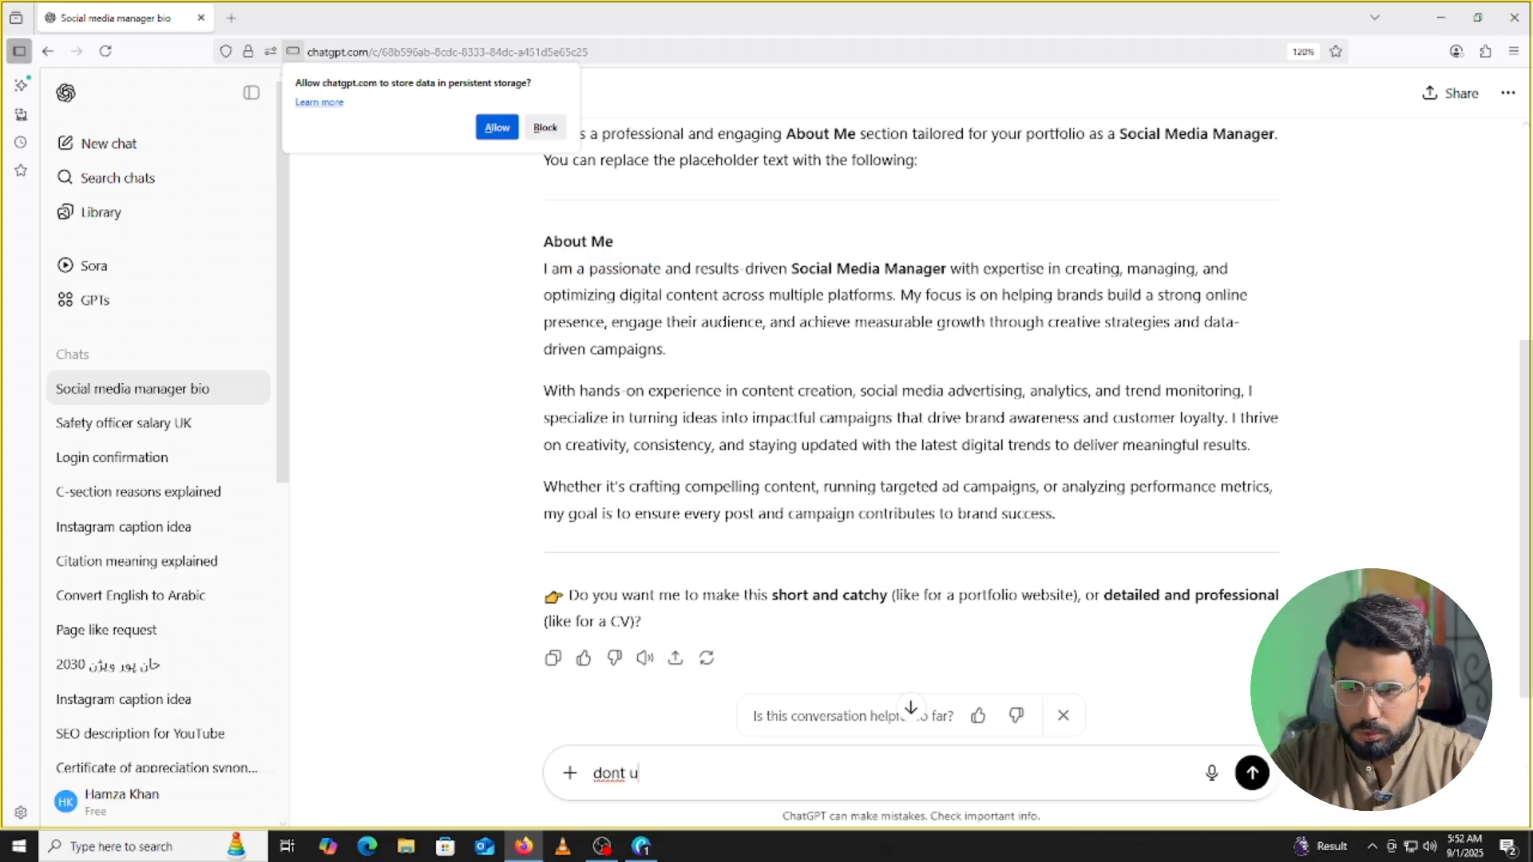
text(se i a)
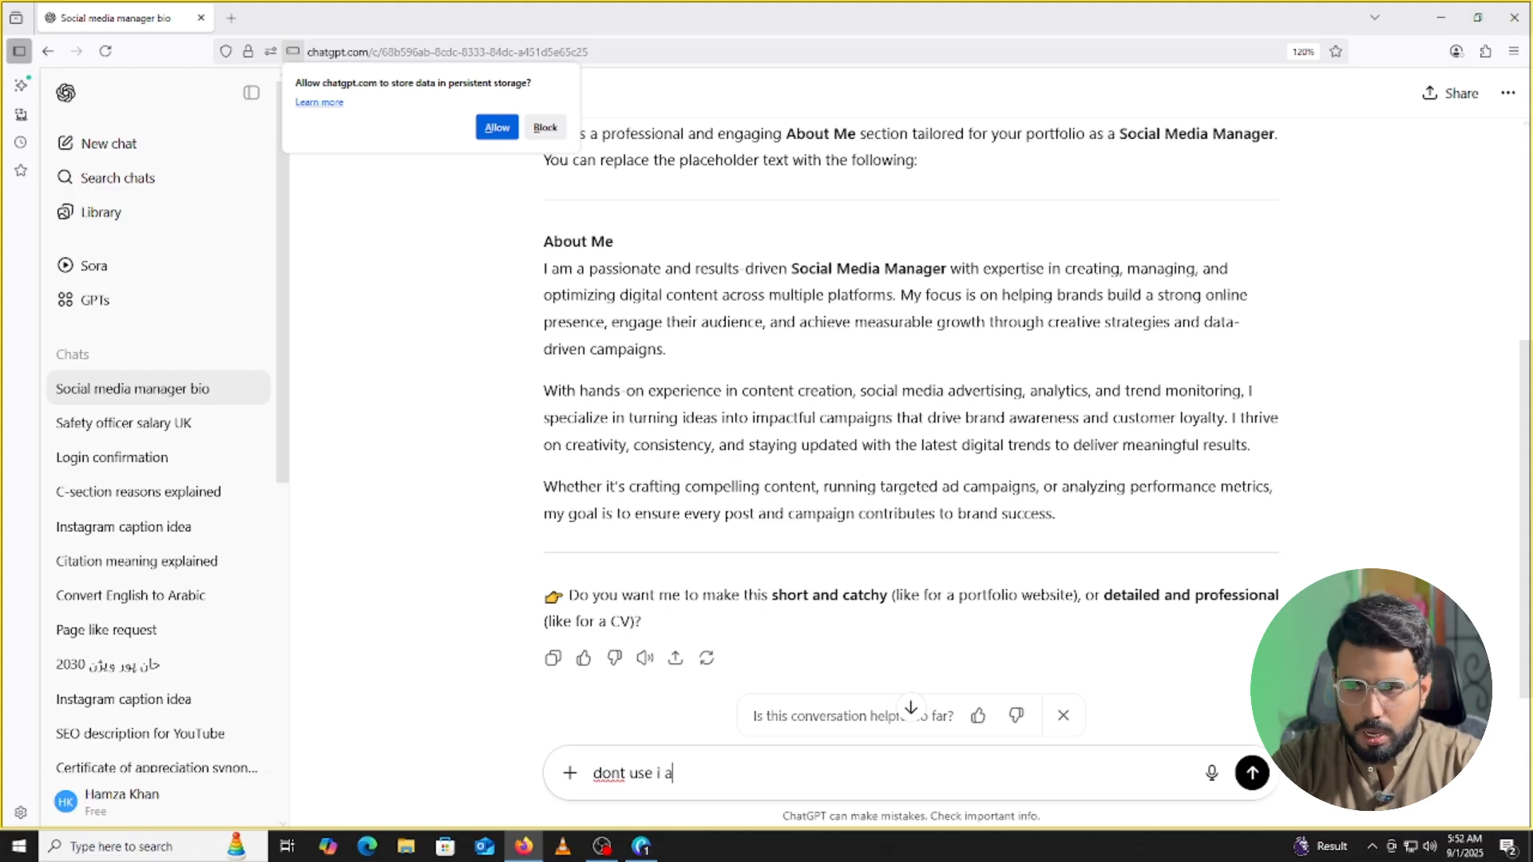
text(m apasso)
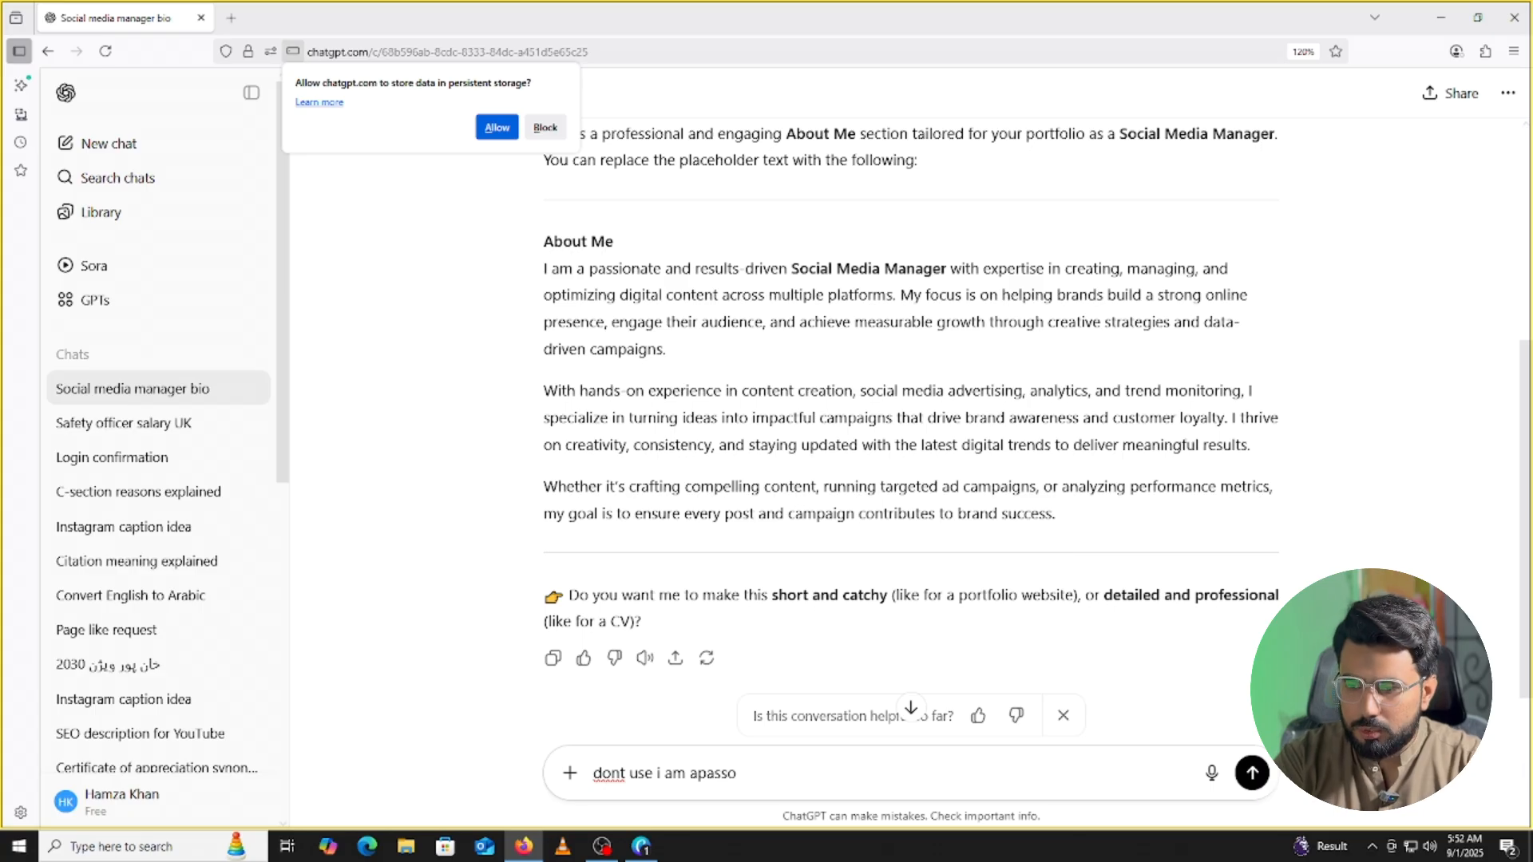
key(BackSpace)
key(BackSpace)
key(BackSpace)
key(BackSpace)
key(BackSpace)
text(pa)
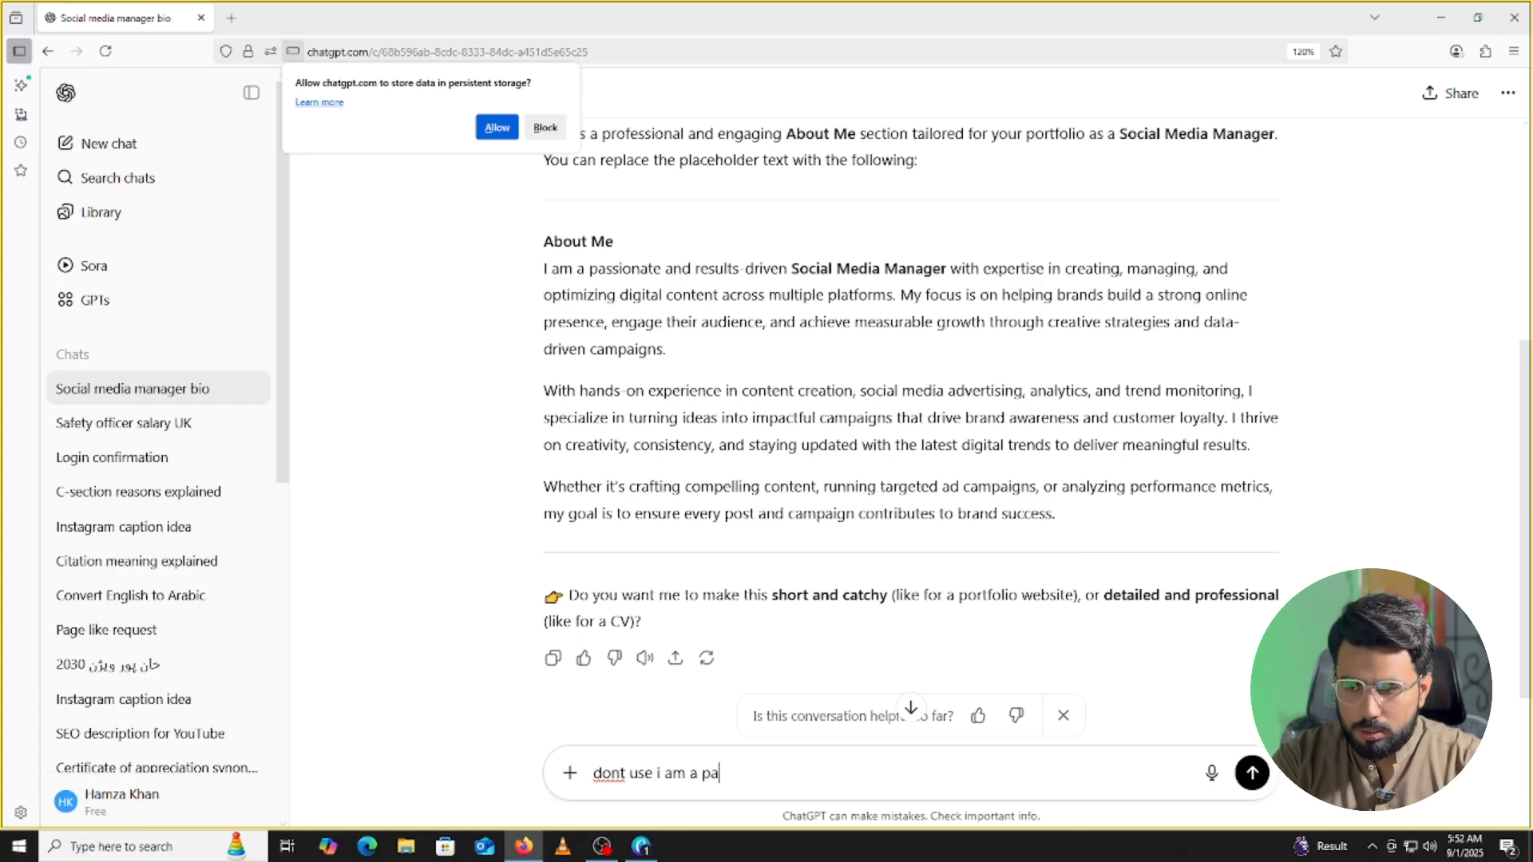
text(s)
key(BackSpace)
key(BackSpace)
key(BackSpace)
key(BackSpace)
key(BackSpace)
key(BackSpace)
key(BackSpace)
key(BackSpace)
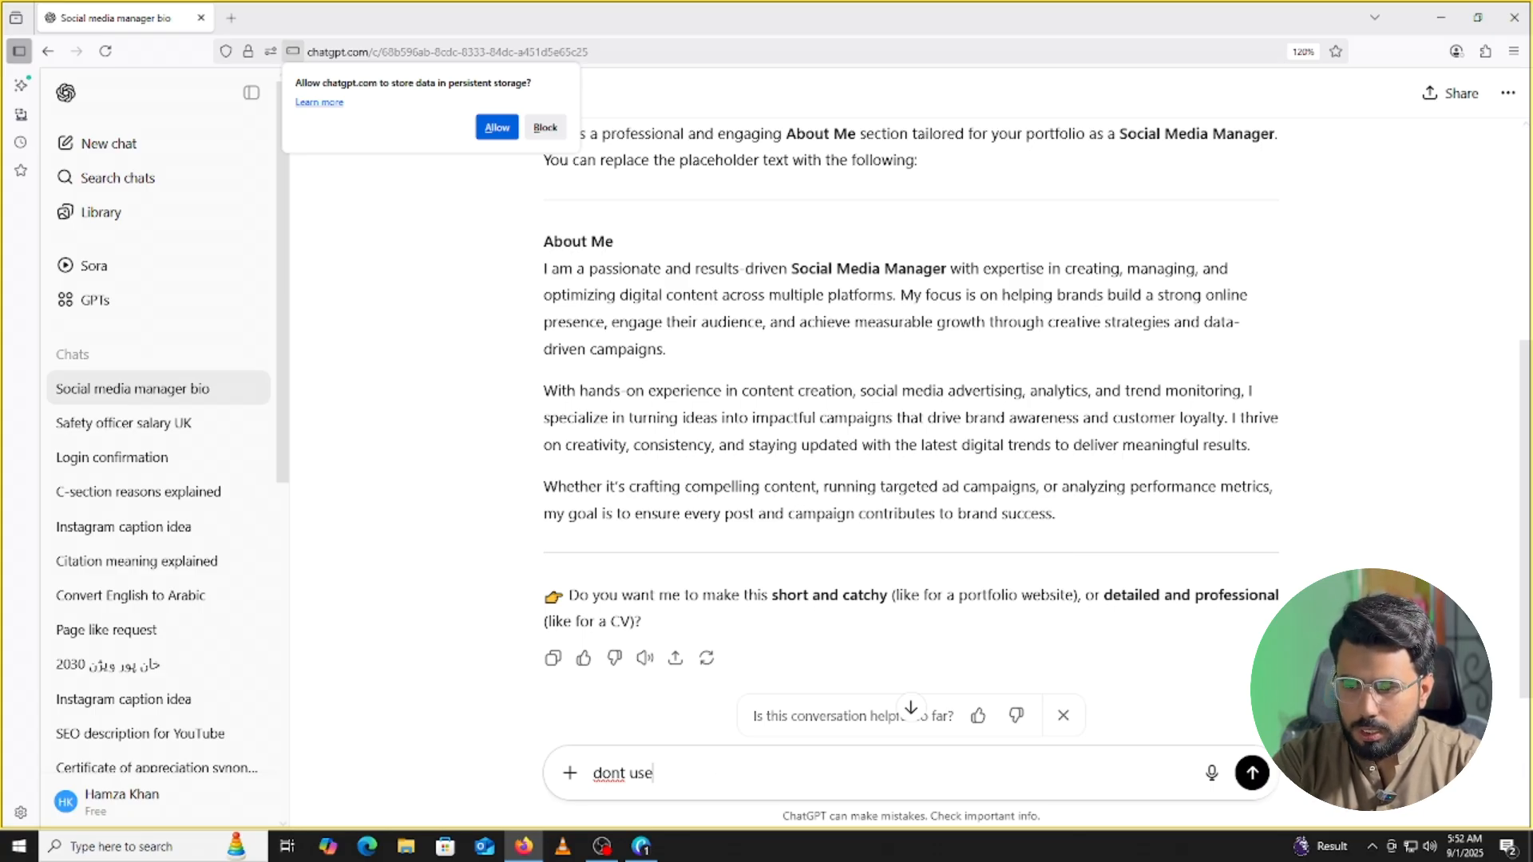
key(BackSpace)
key(BackSpace)
key(BackSpace)
text(start )
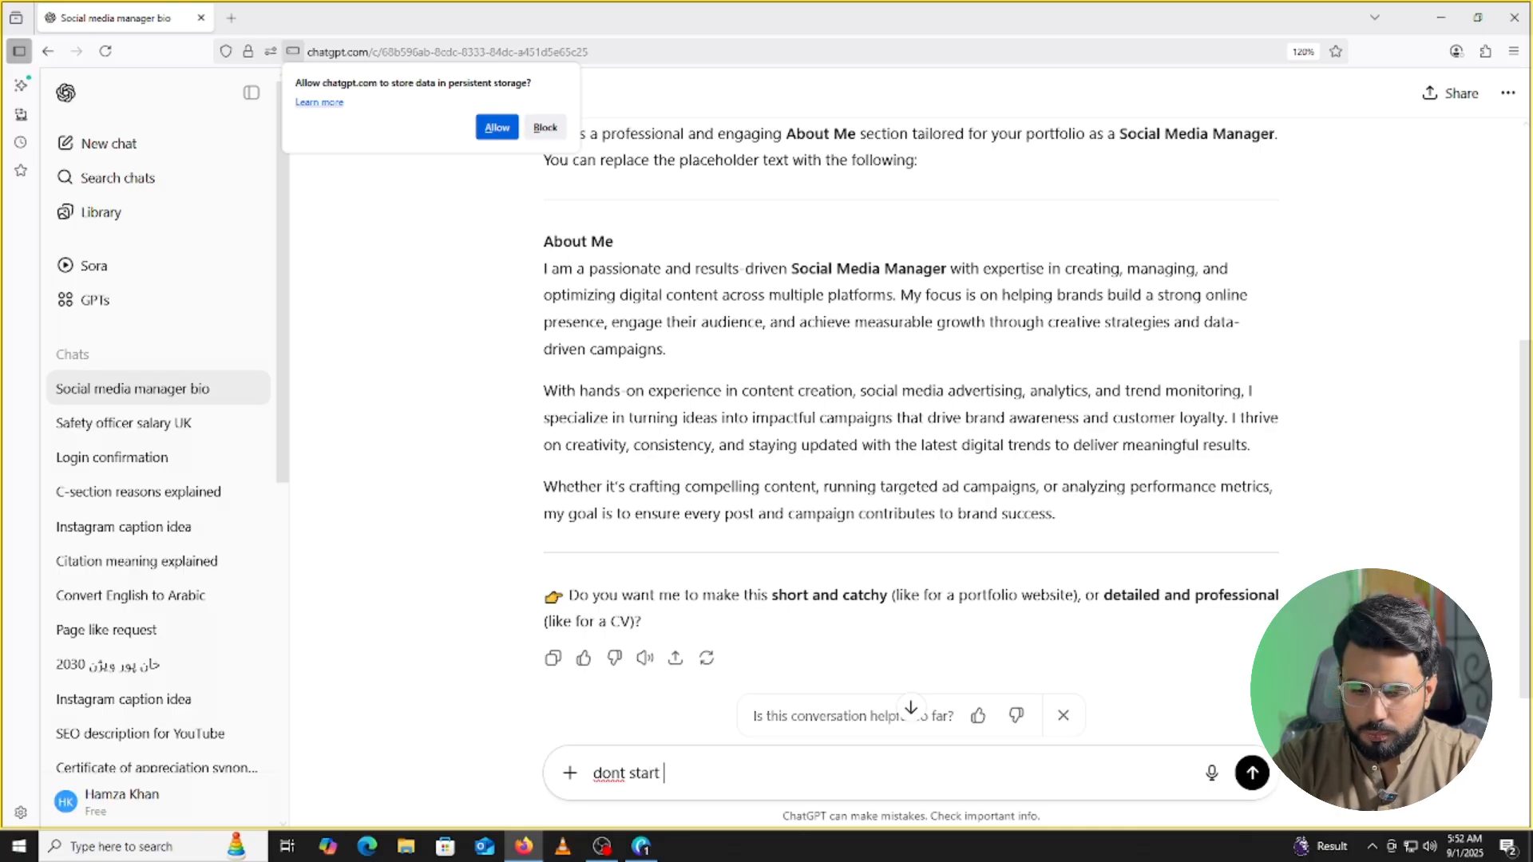
text(with i)
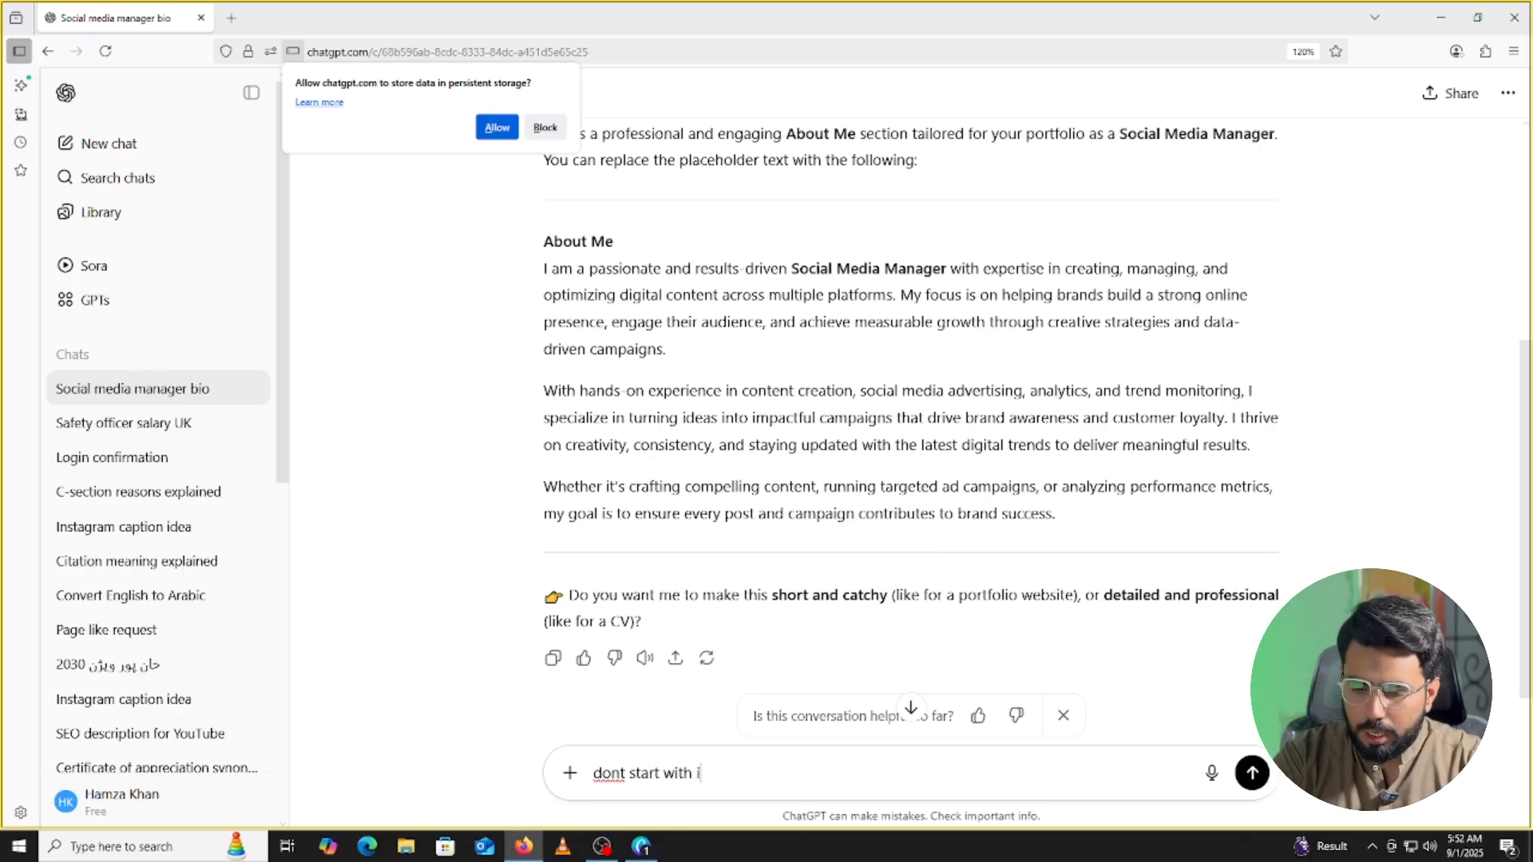
text( am a pa)
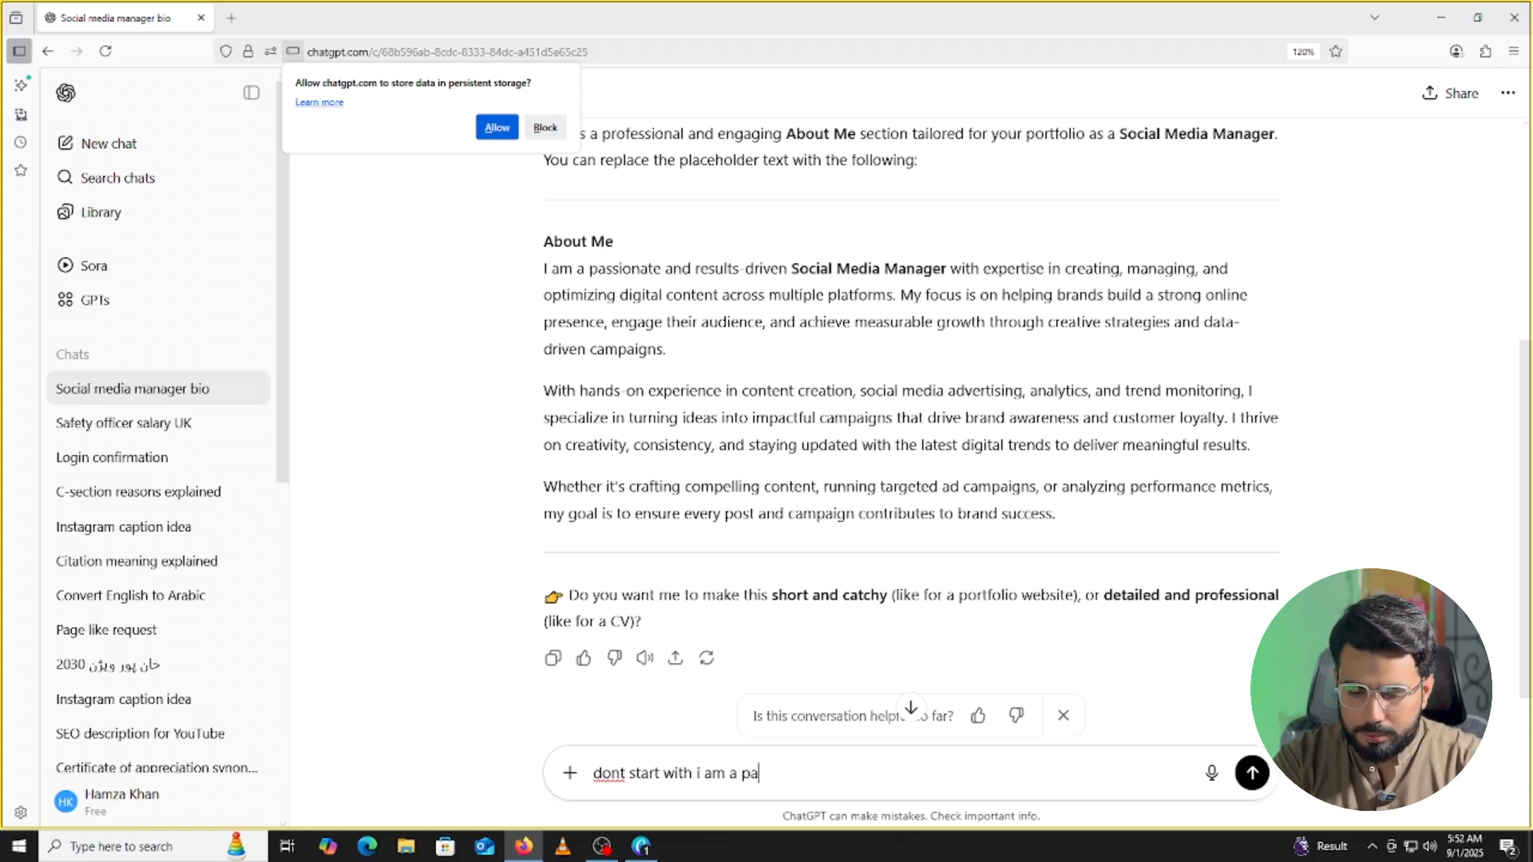
text(ssionate)
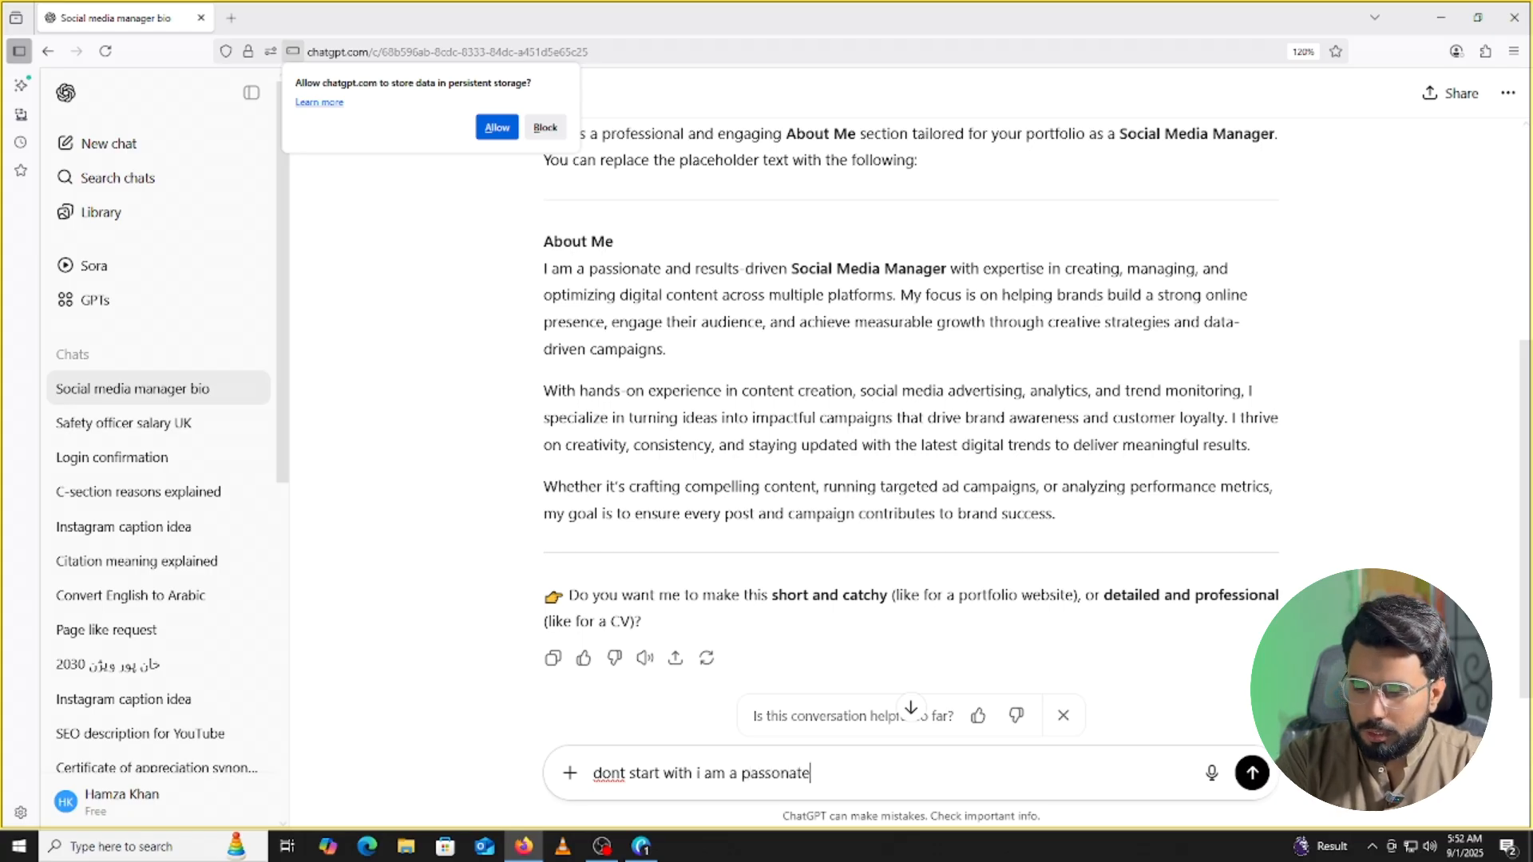
key(Return)
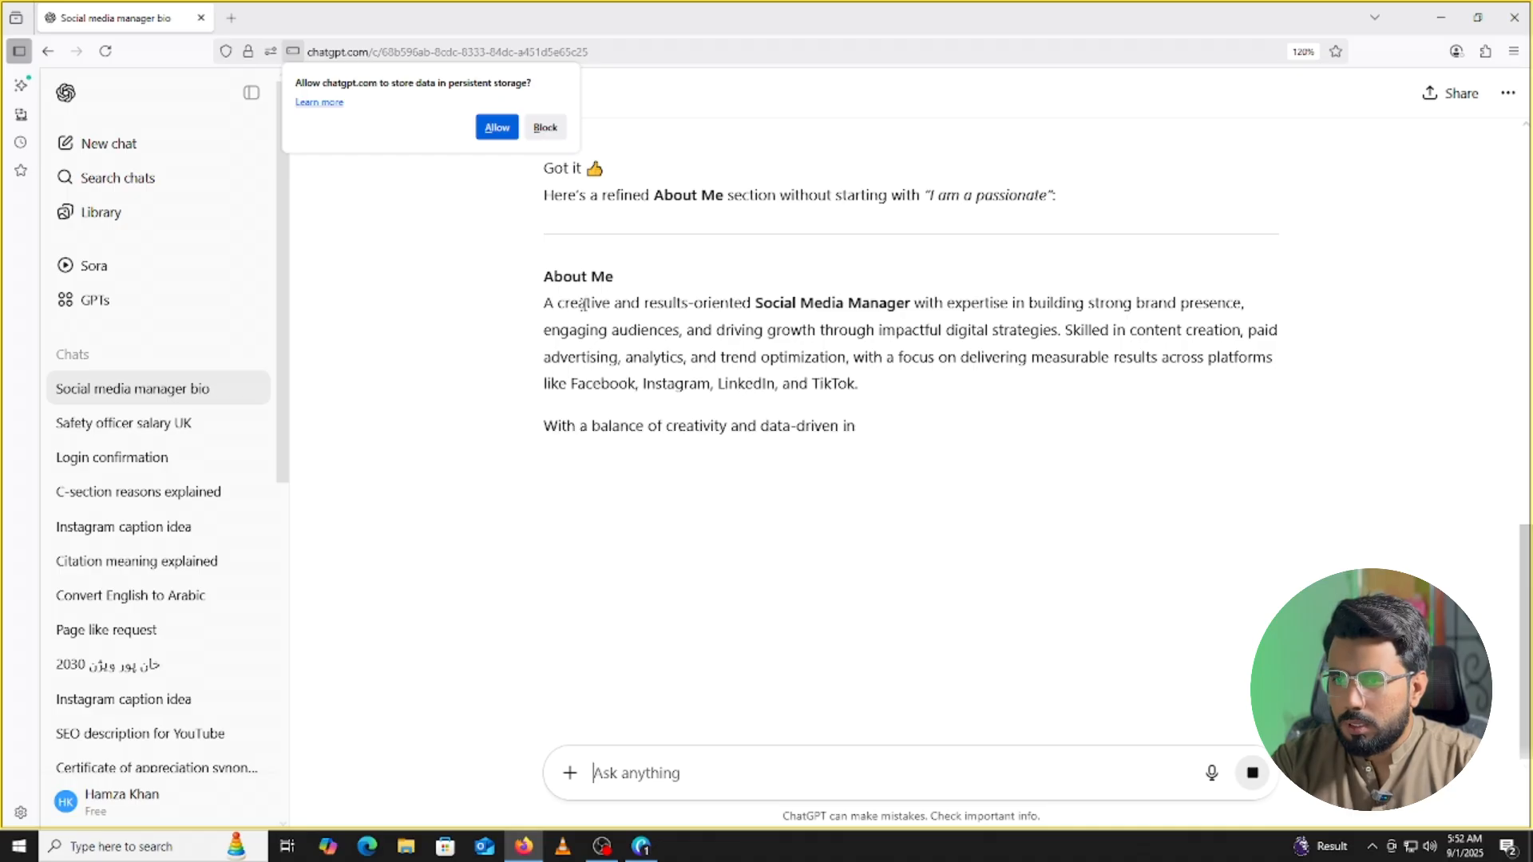
Select the new bio's first paragraph, from 'A creative and results-oriented' through the platform names.
drag(543, 303, 1011, 302)
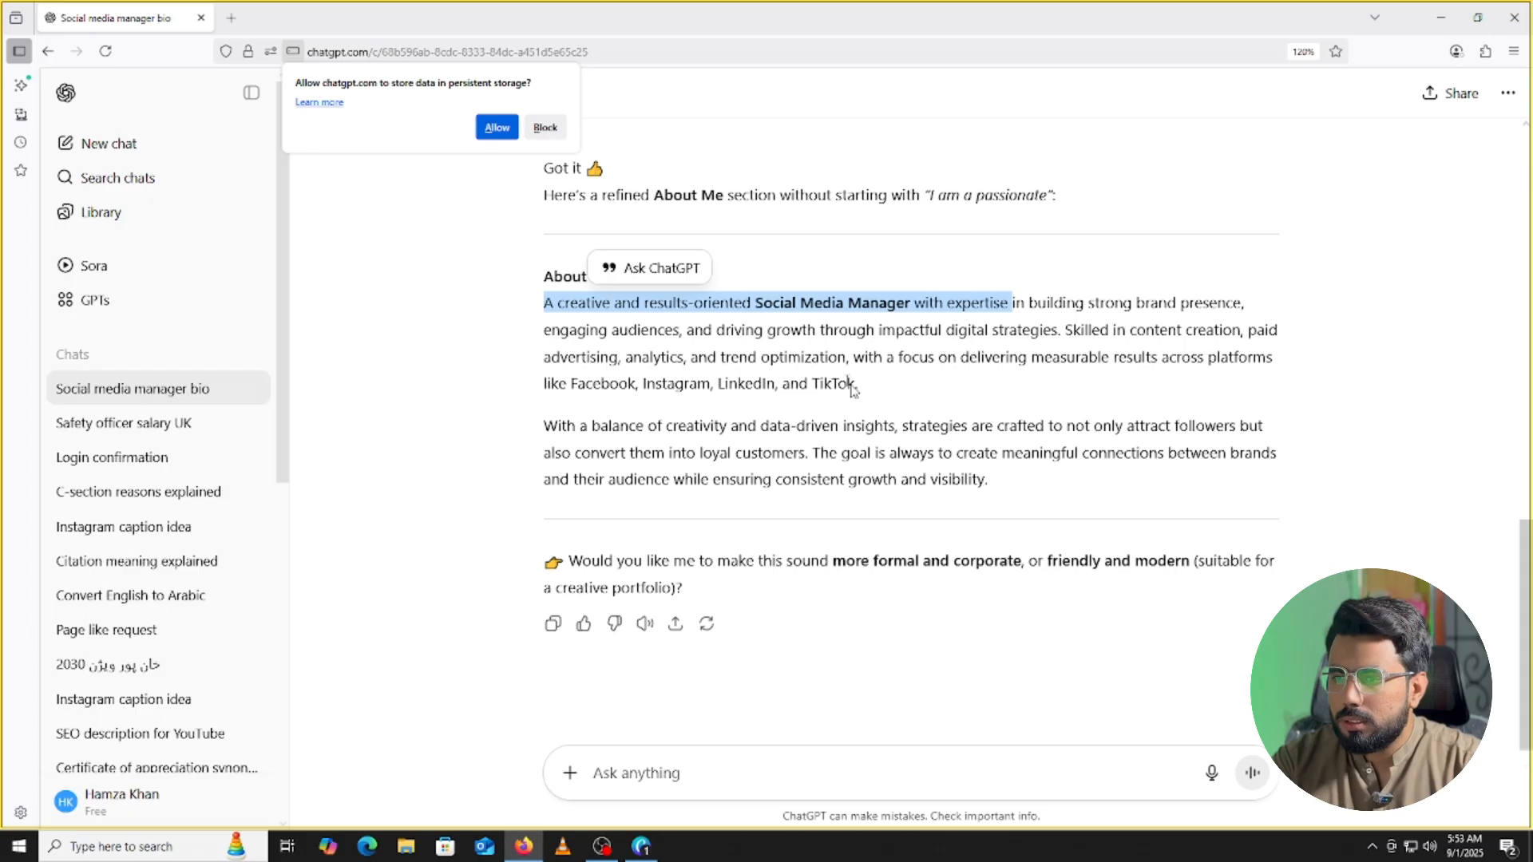
drag(718, 384, 857, 384)
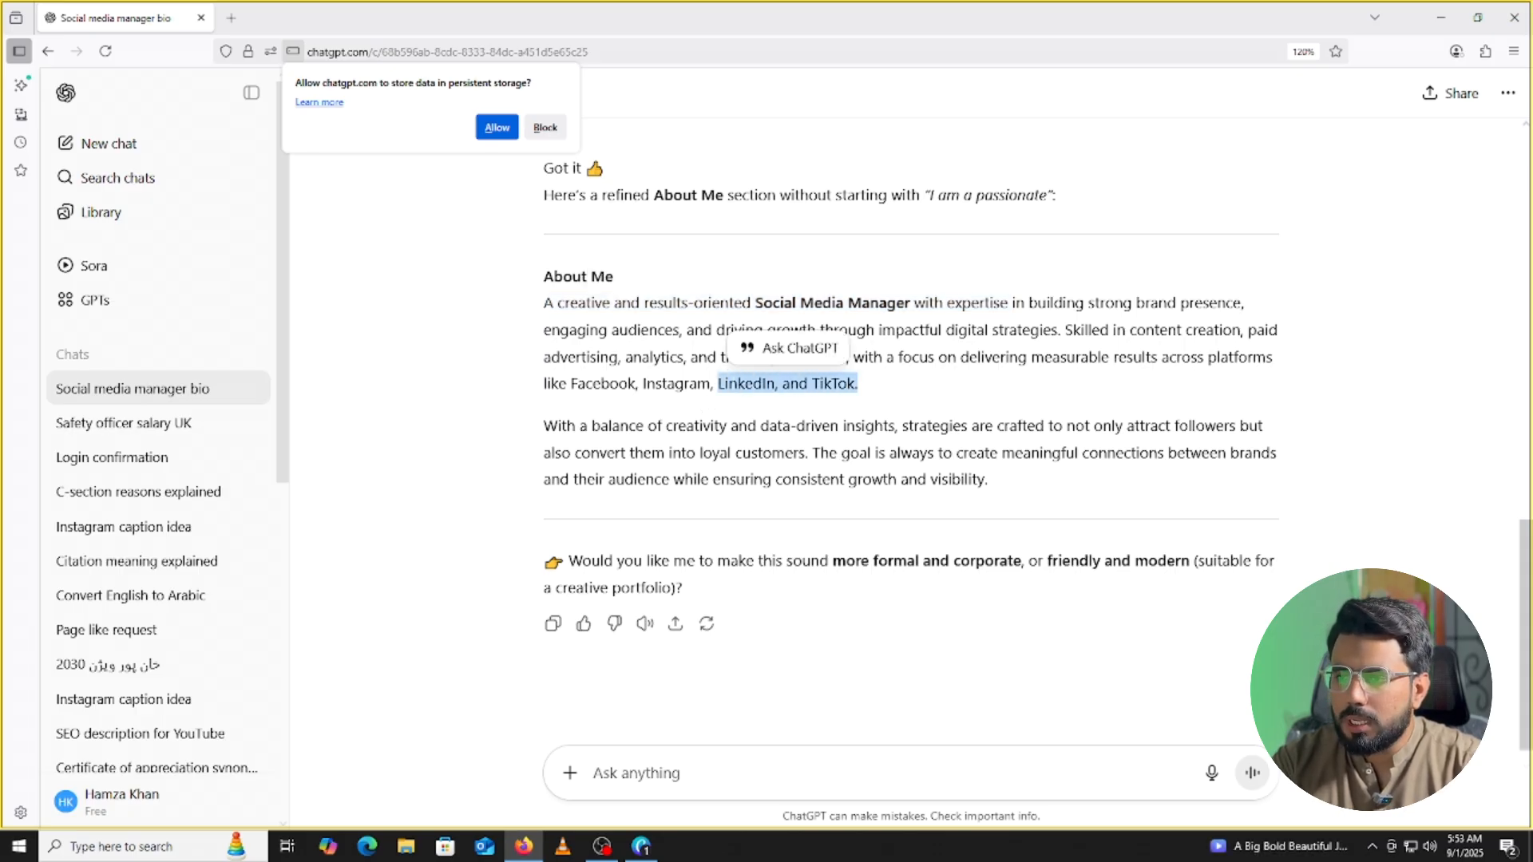
click(733, 383)
drag(718, 383, 868, 387)
click(709, 388)
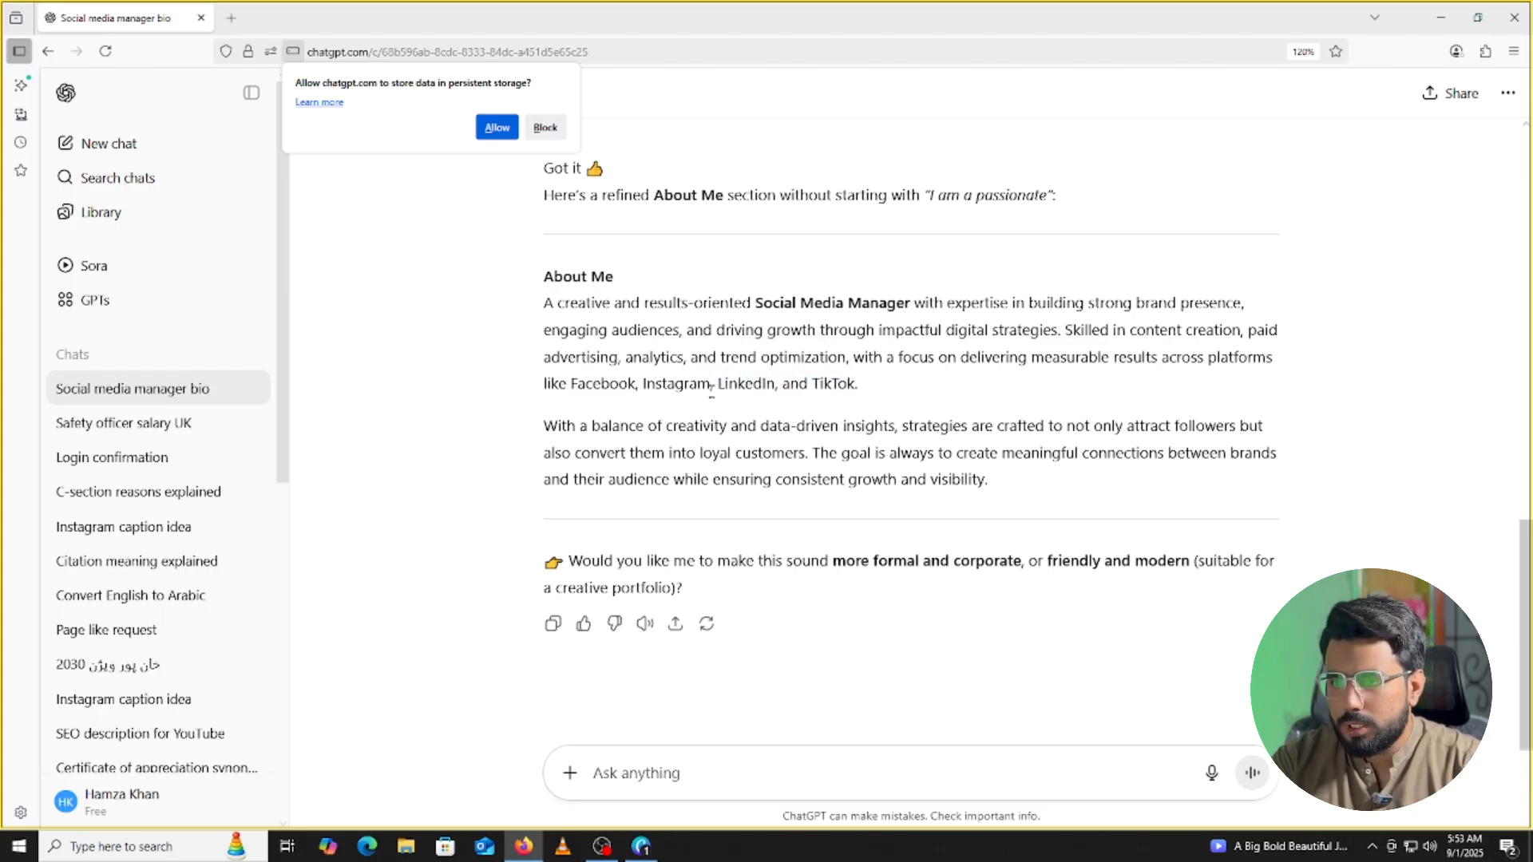
drag(709, 387, 547, 305)
key(ctrl+c)
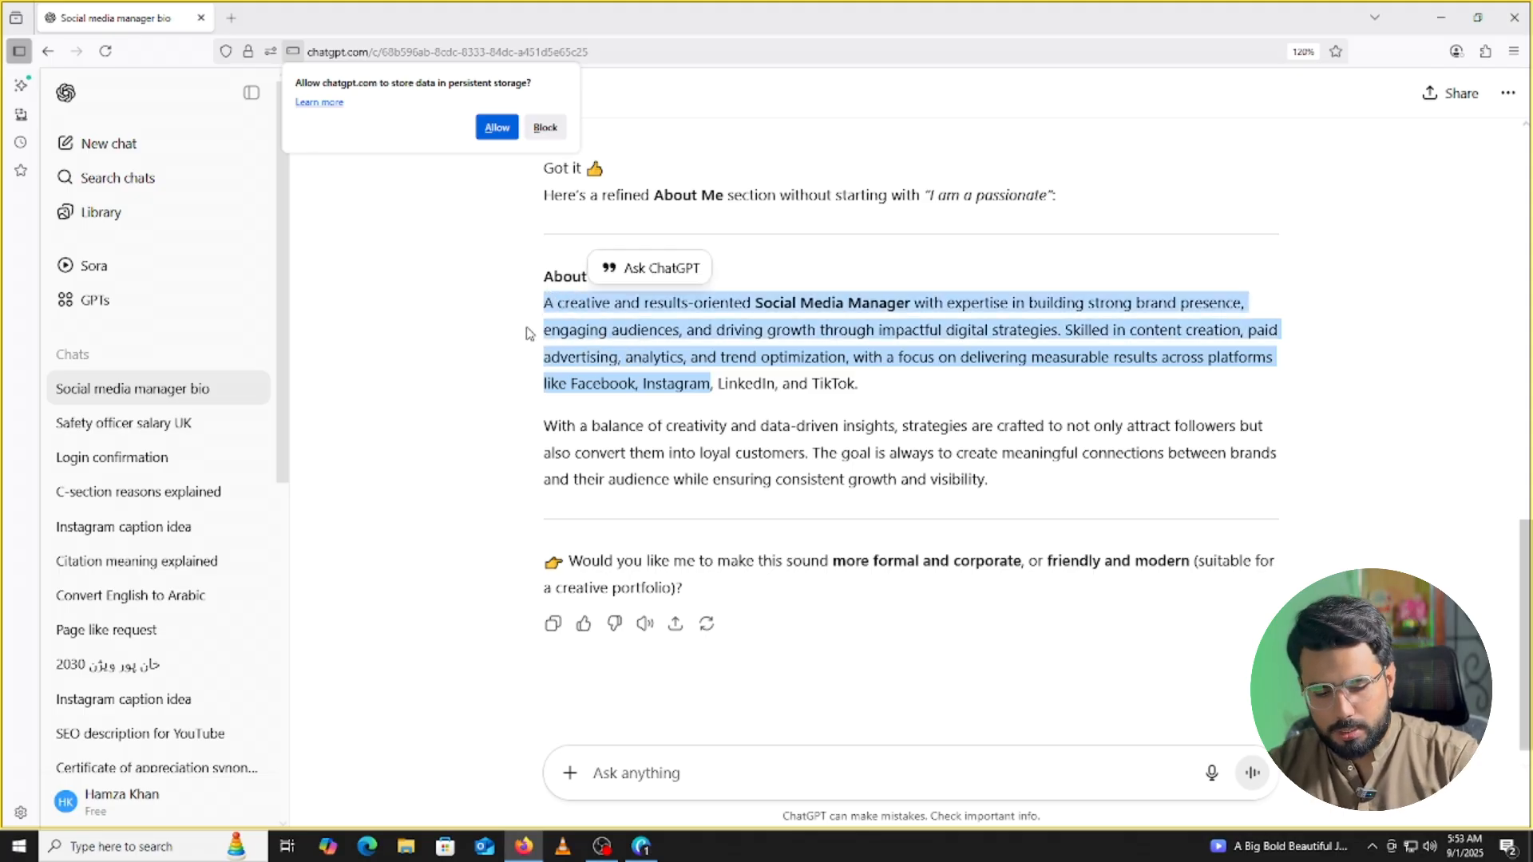
click(643, 844)
Replace the Lorem ipsum About Me paragraph with the pasted Social Media Manager bio.
double_click(838, 530)
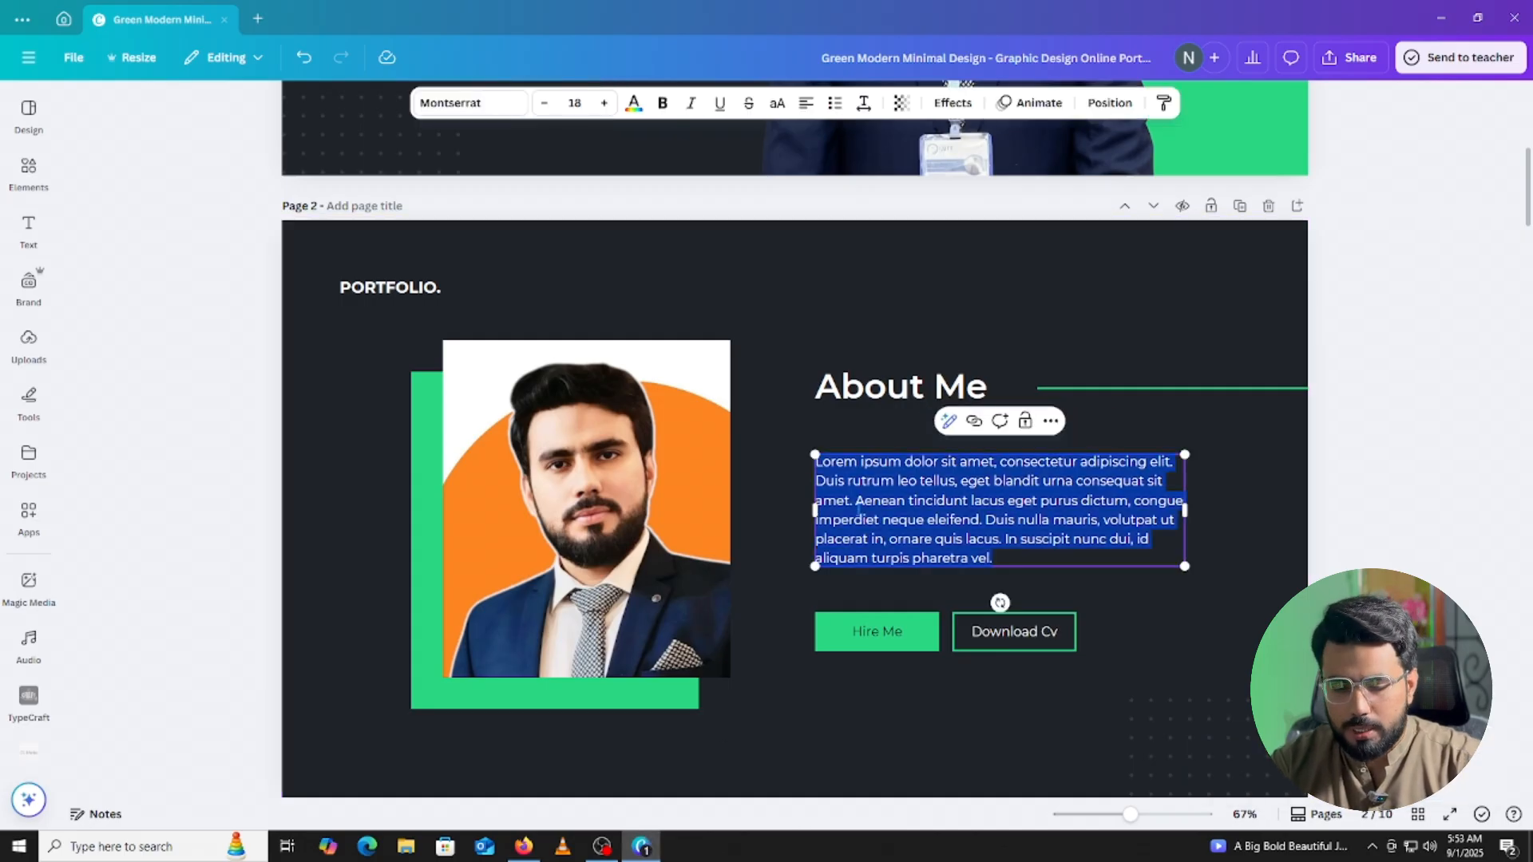
key(ctrl+v)
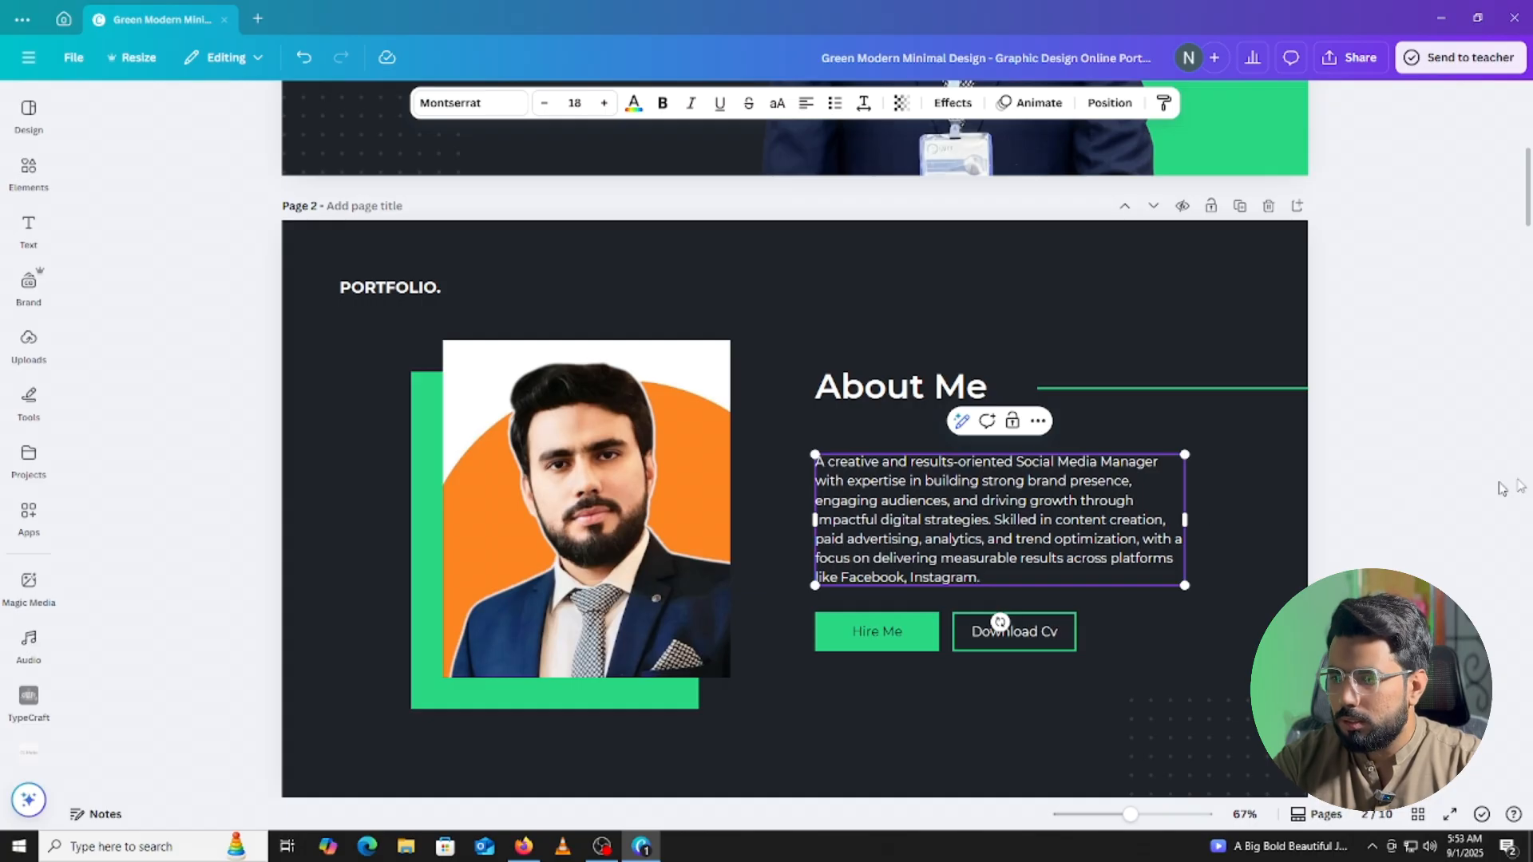
scroll(1527, 484, down, 1)
click(1353, 482)
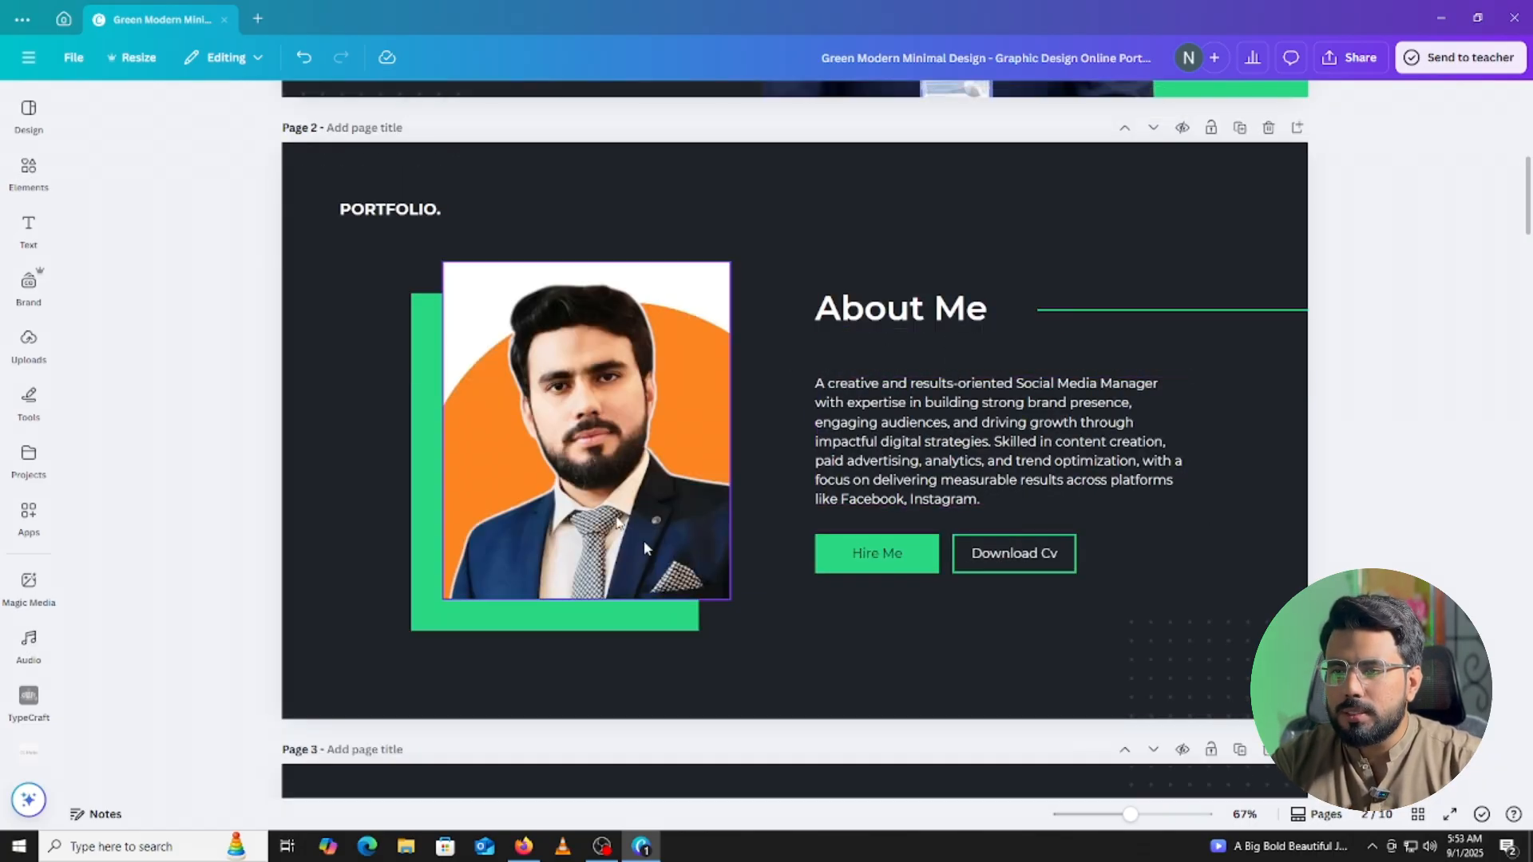
Delete the Download Cv button, then scroll down to page 3's Recents Project section.
click(1028, 561)
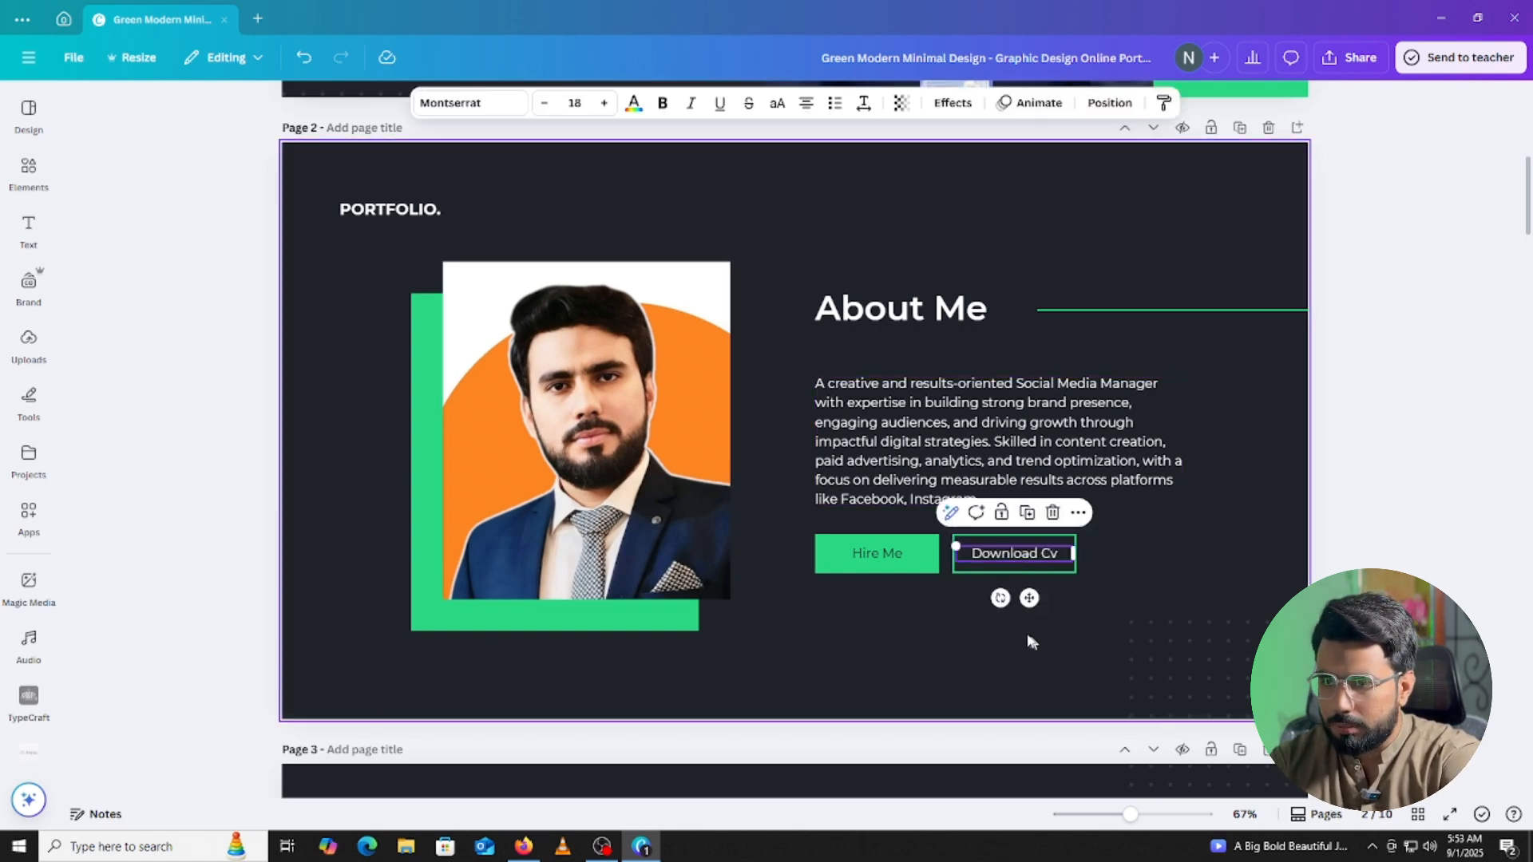
click(1055, 521)
key(Delete)
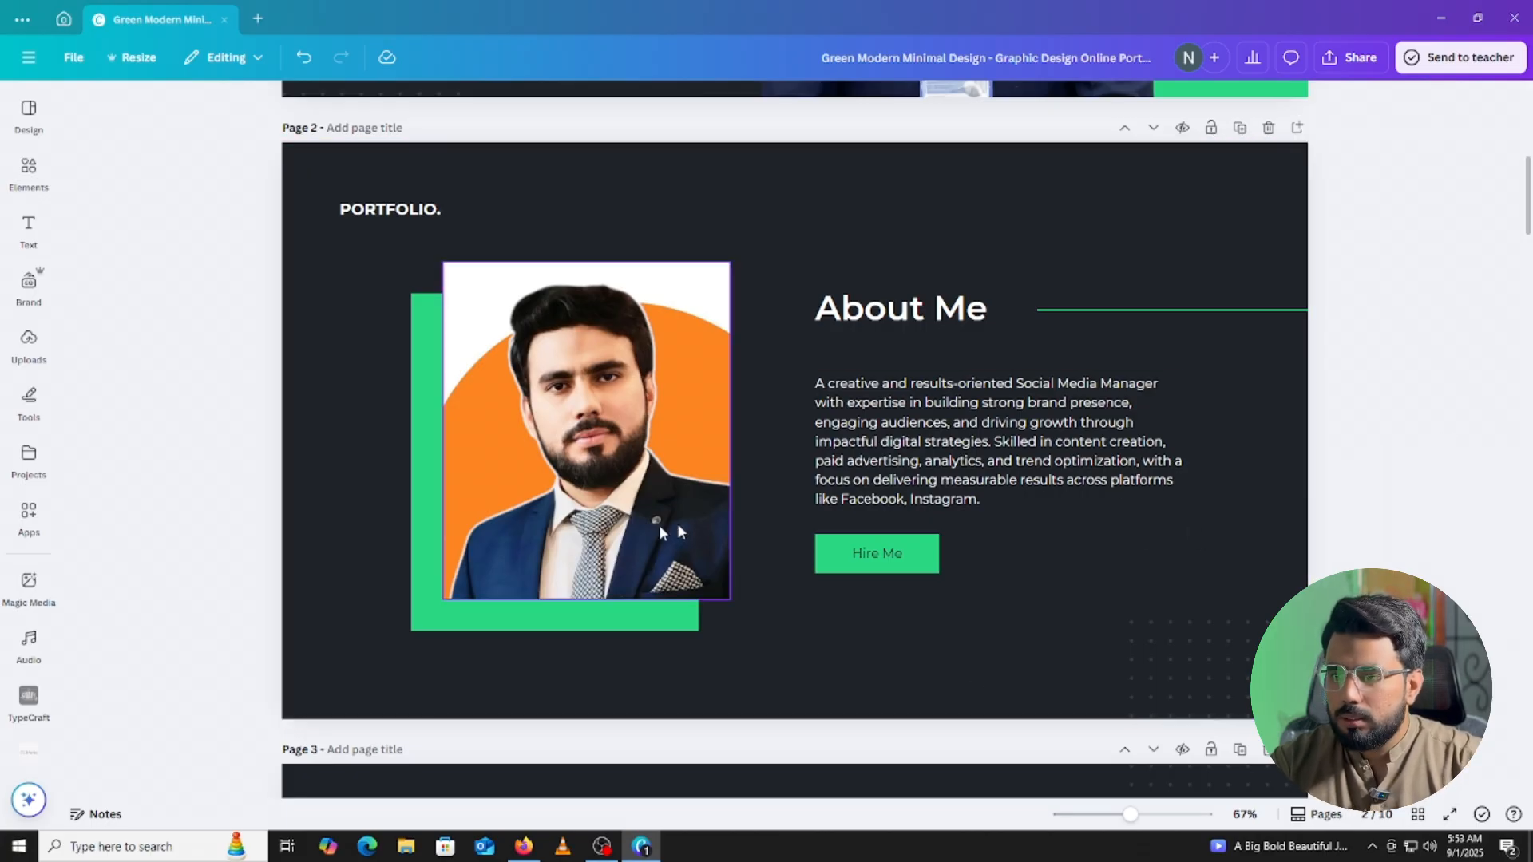
scroll(678, 515, up, 6)
scroll(701, 509, up, 1)
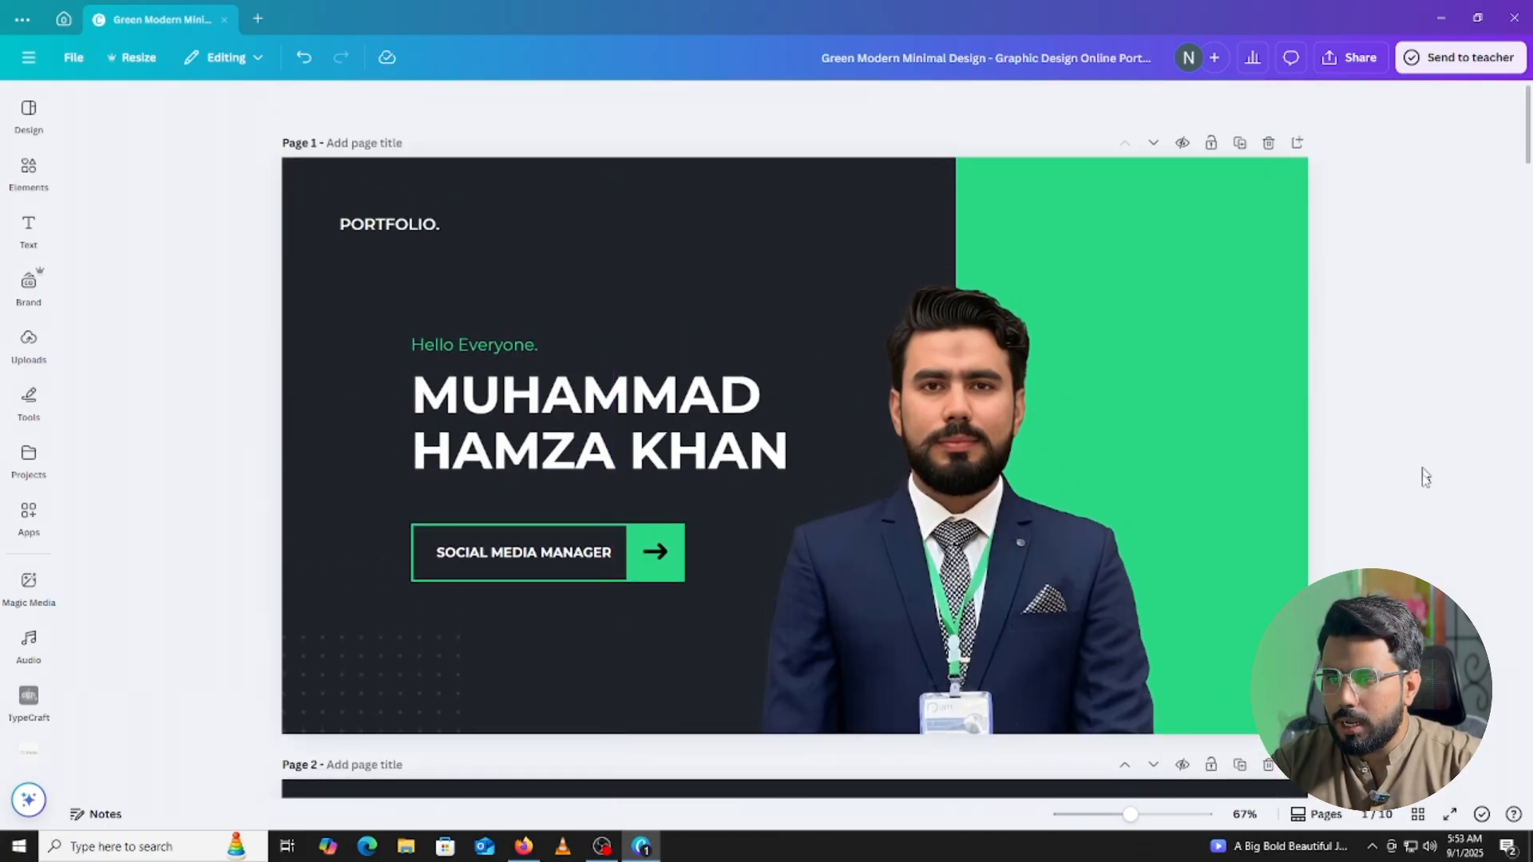
scroll(1422, 487, down, 2)
scroll(1422, 490, down, 5)
scroll(980, 553, down, 1)
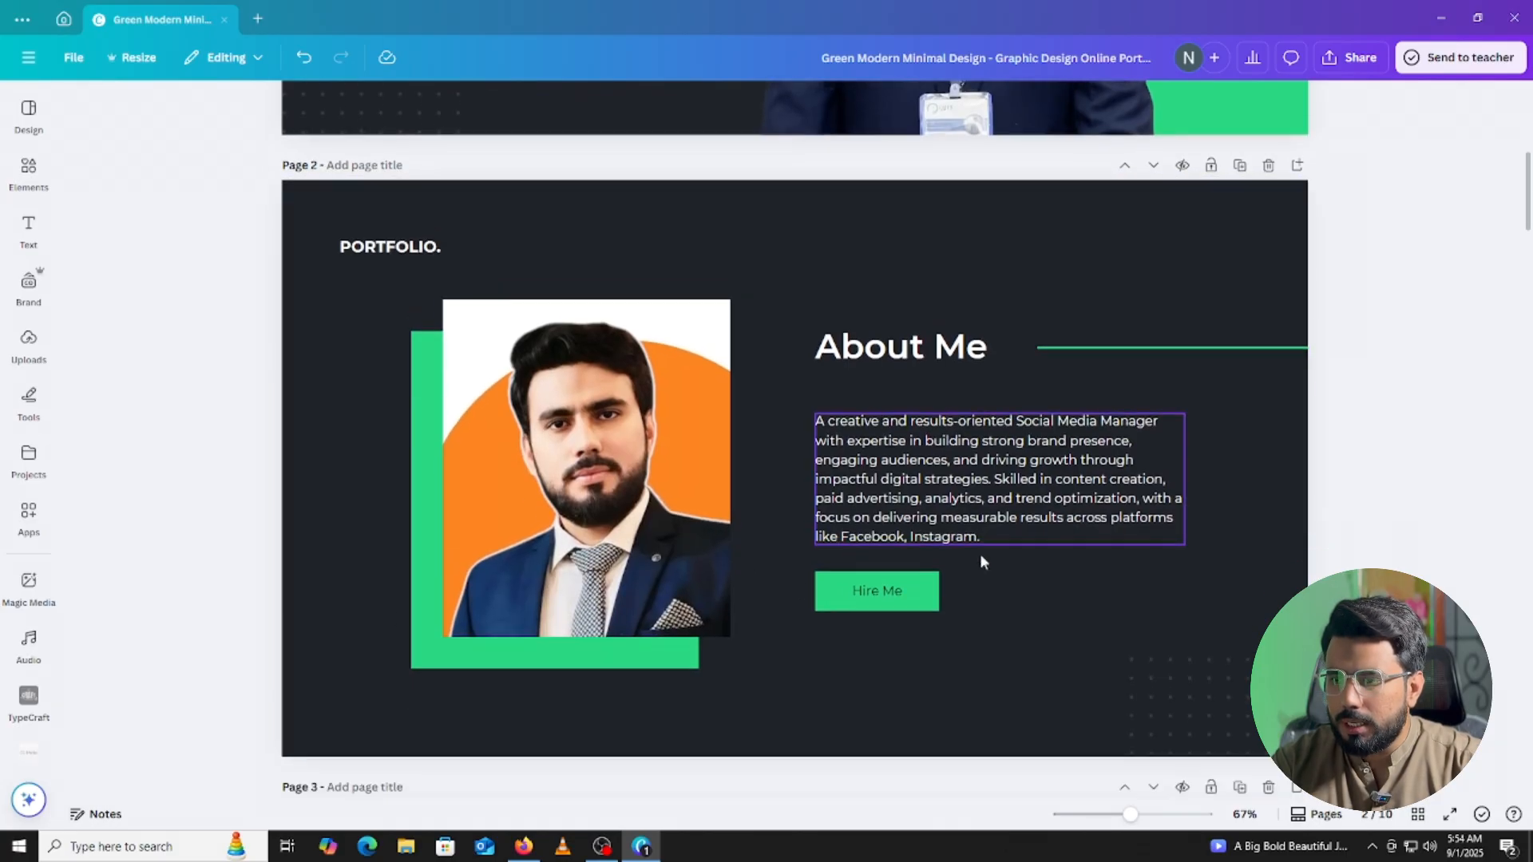
scroll(981, 557, down, 5)
scroll(810, 447, down, 1)
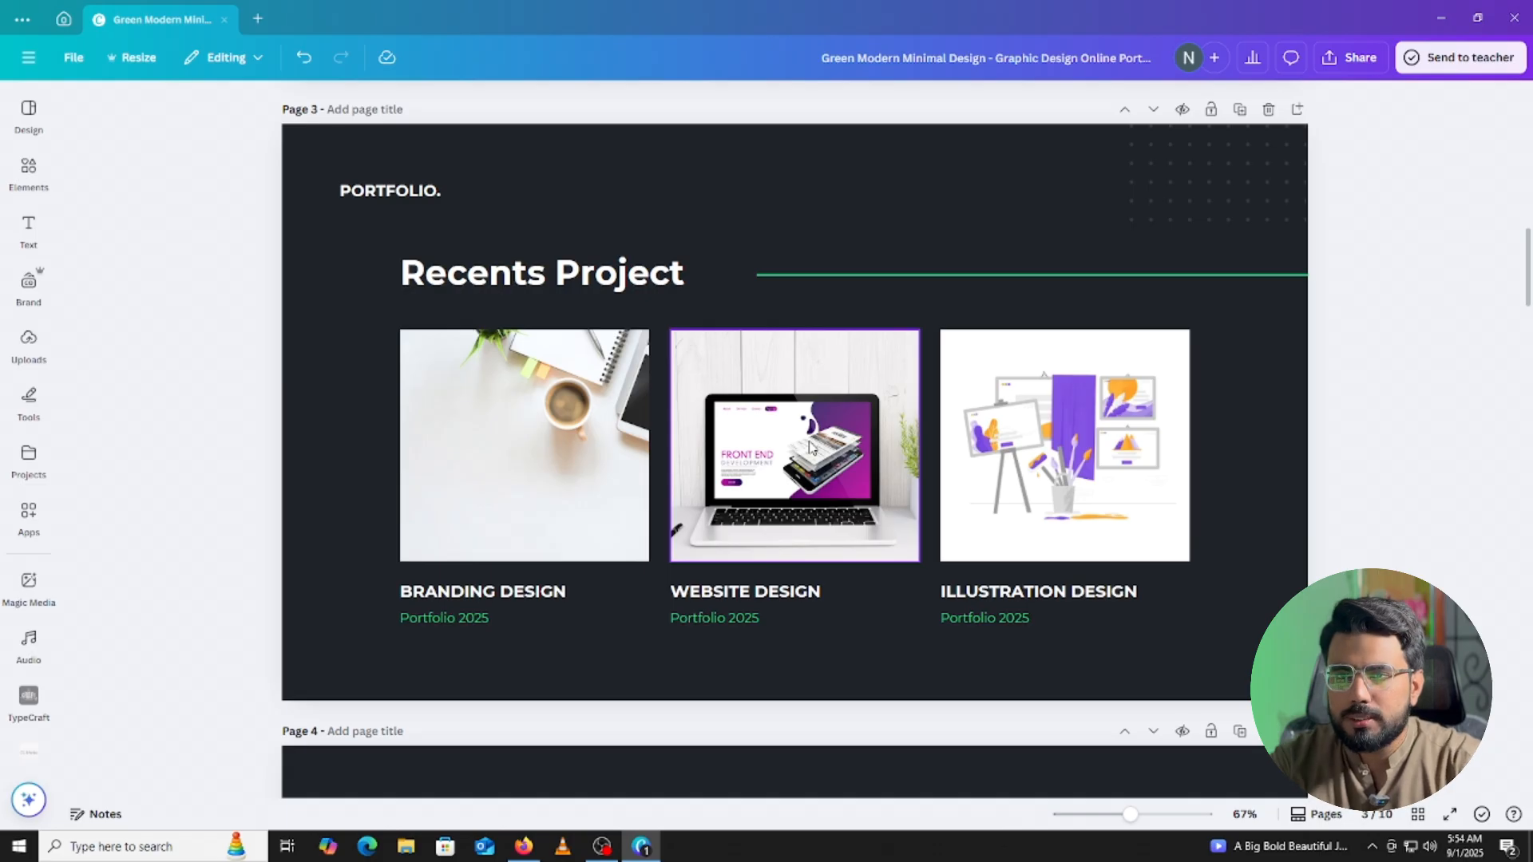
Upload the Pizza Day post image from Downloads to Uploads.
click(16, 361)
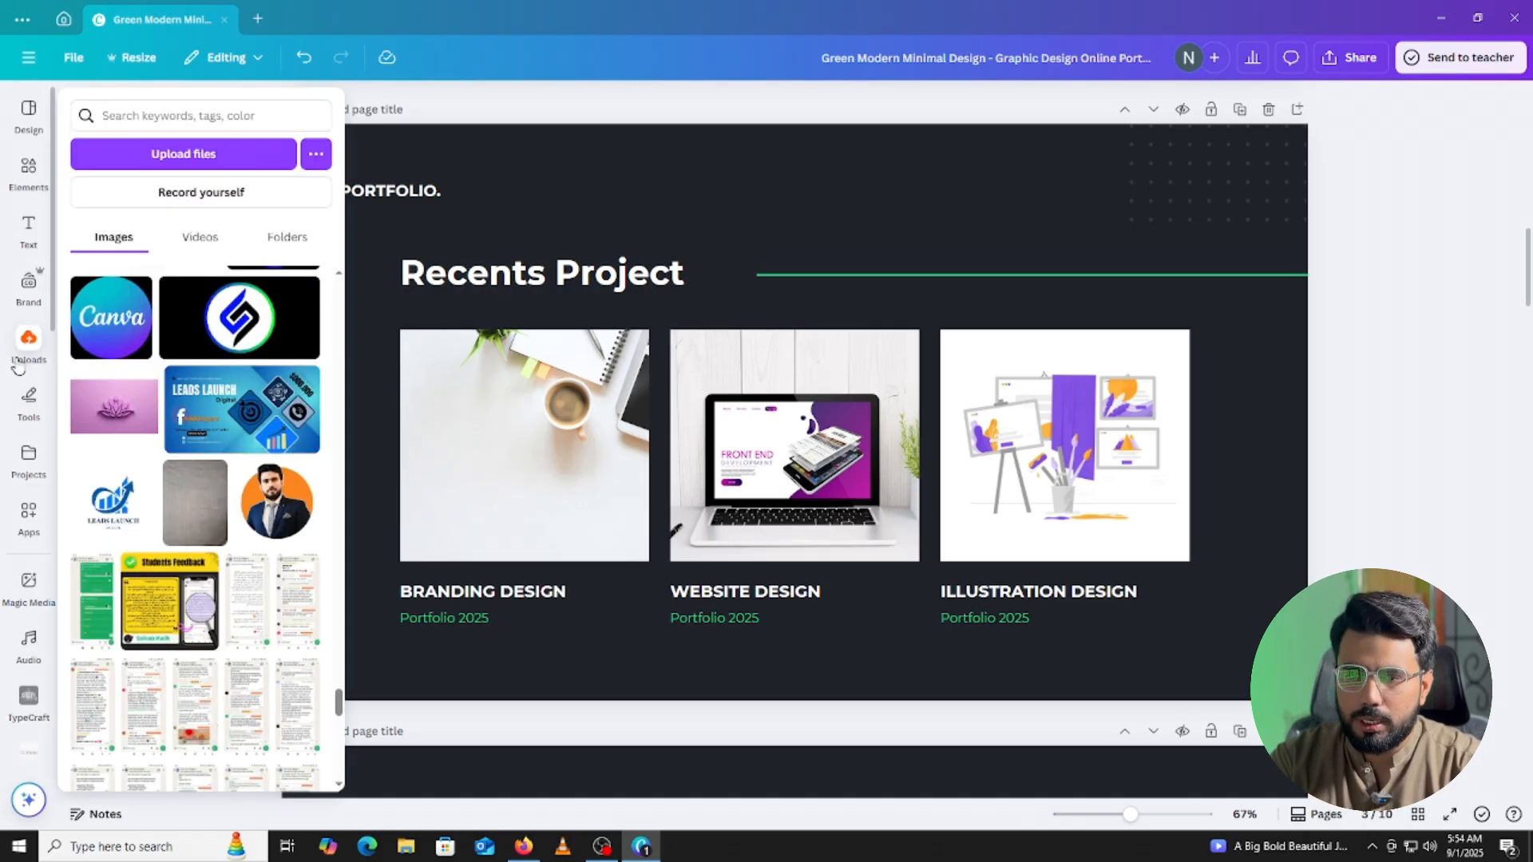
click(200, 156)
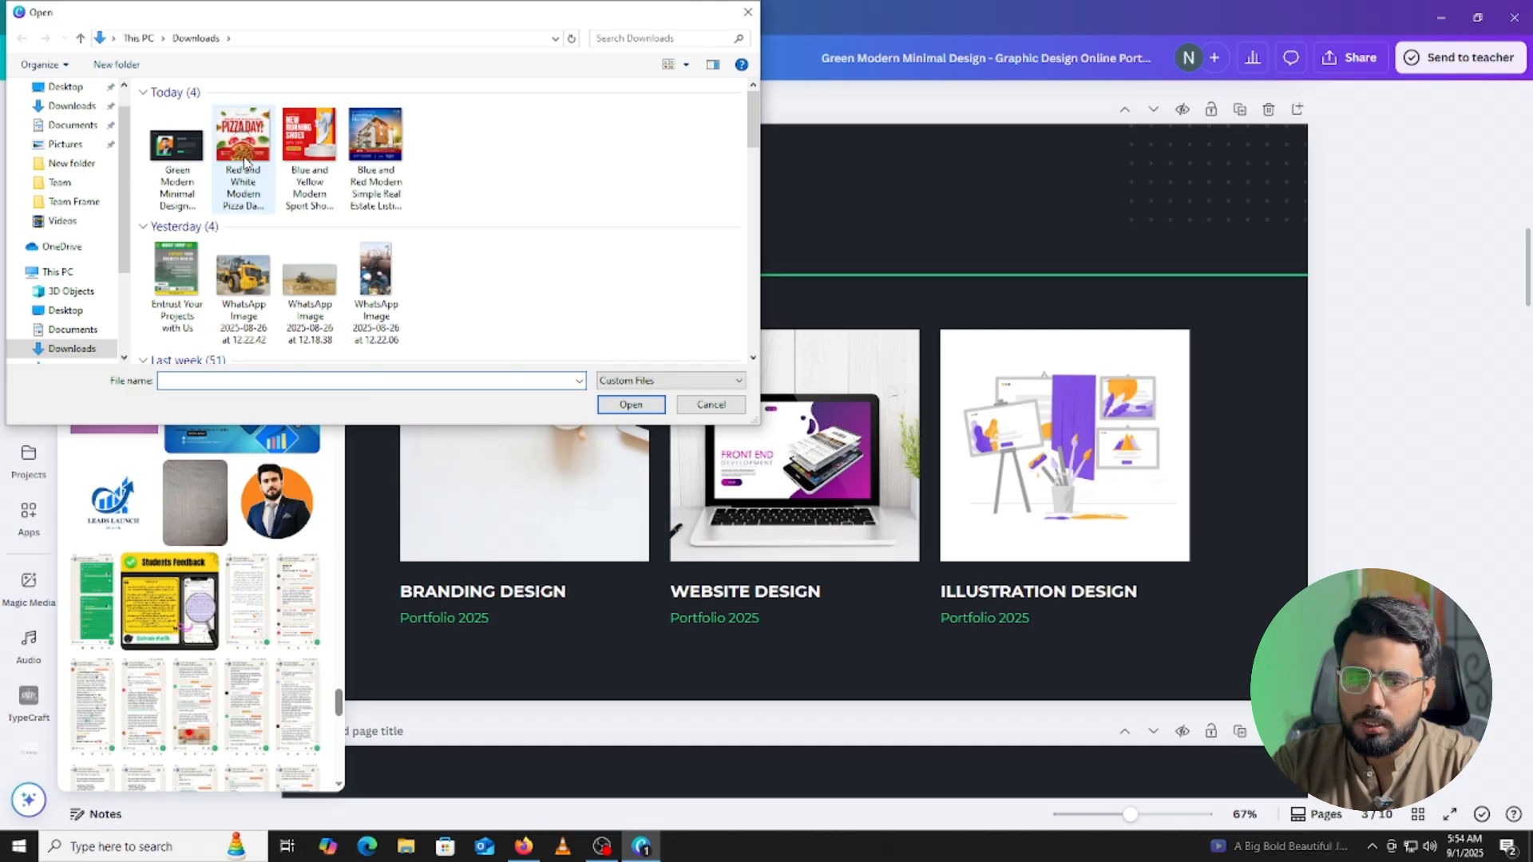
click(244, 162)
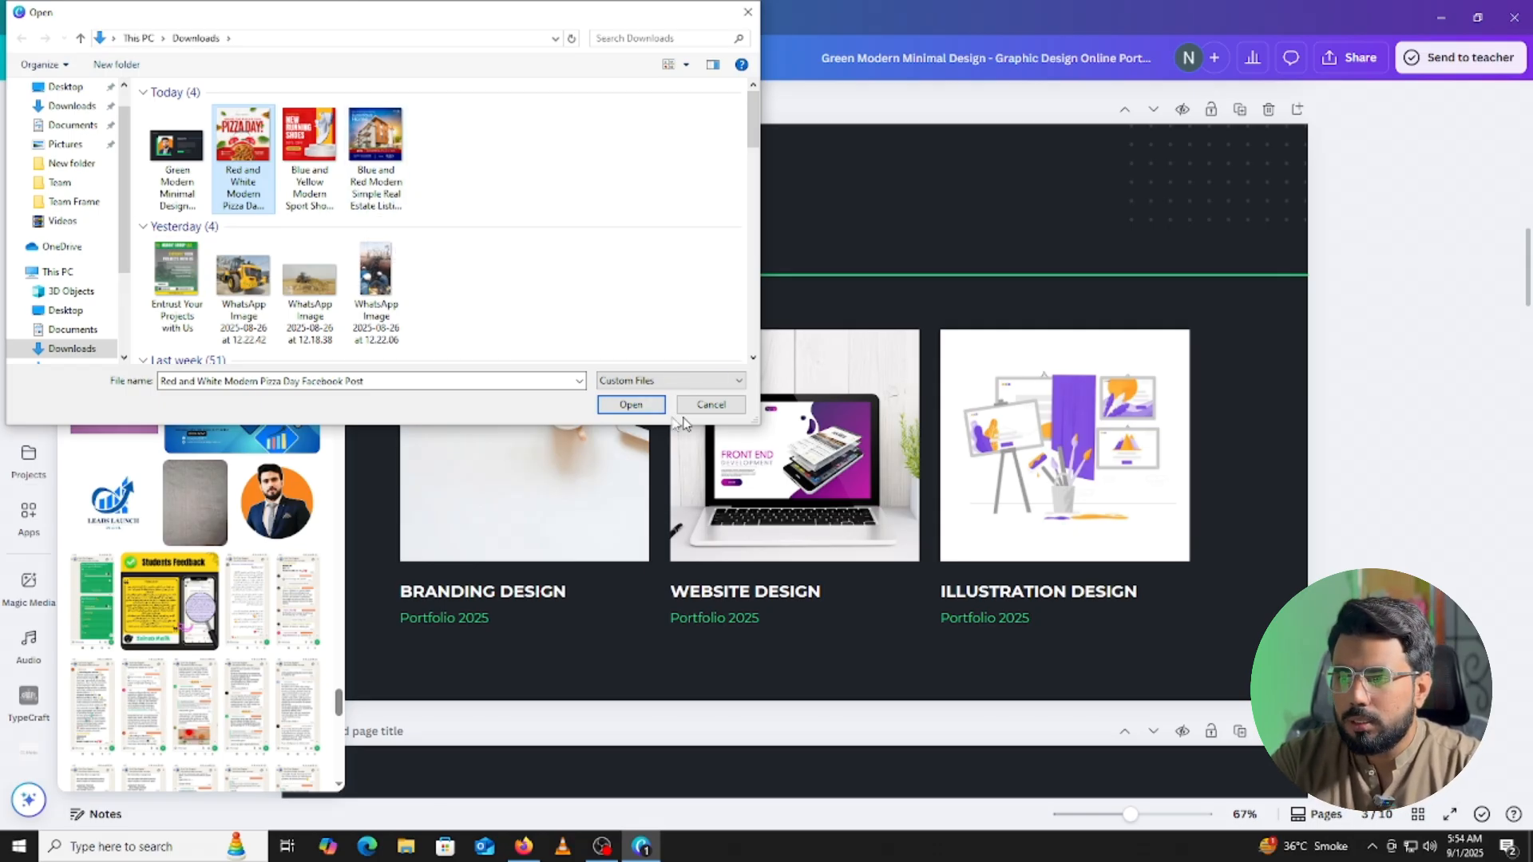
click(630, 405)
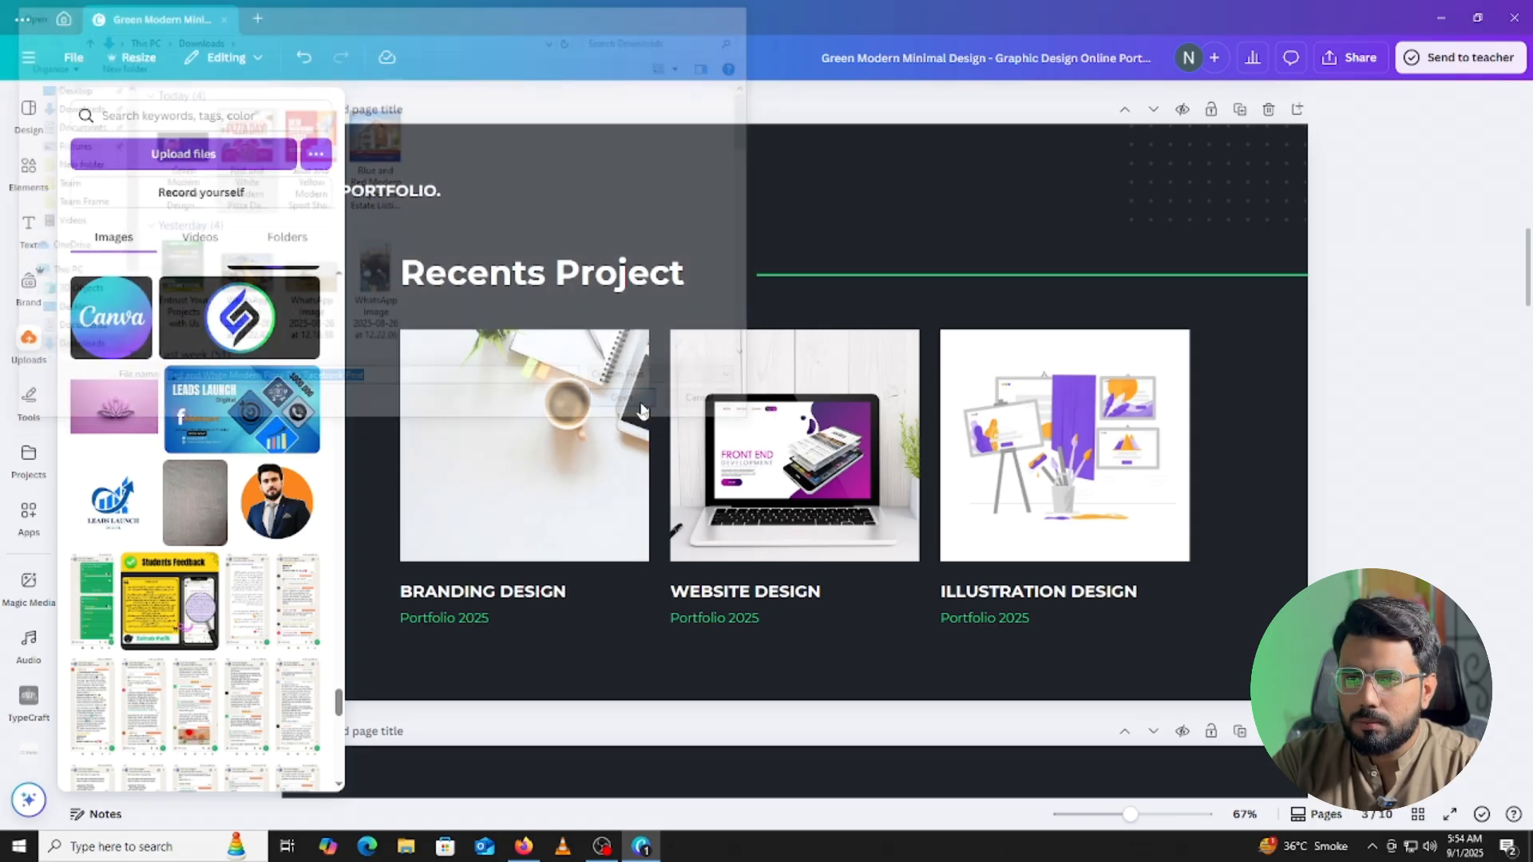
Upload the Sport Shoes and Real Estate post images together from Downloads.
click(29, 345)
scroll(166, 310, up, 1)
scroll(131, 319, up, 5)
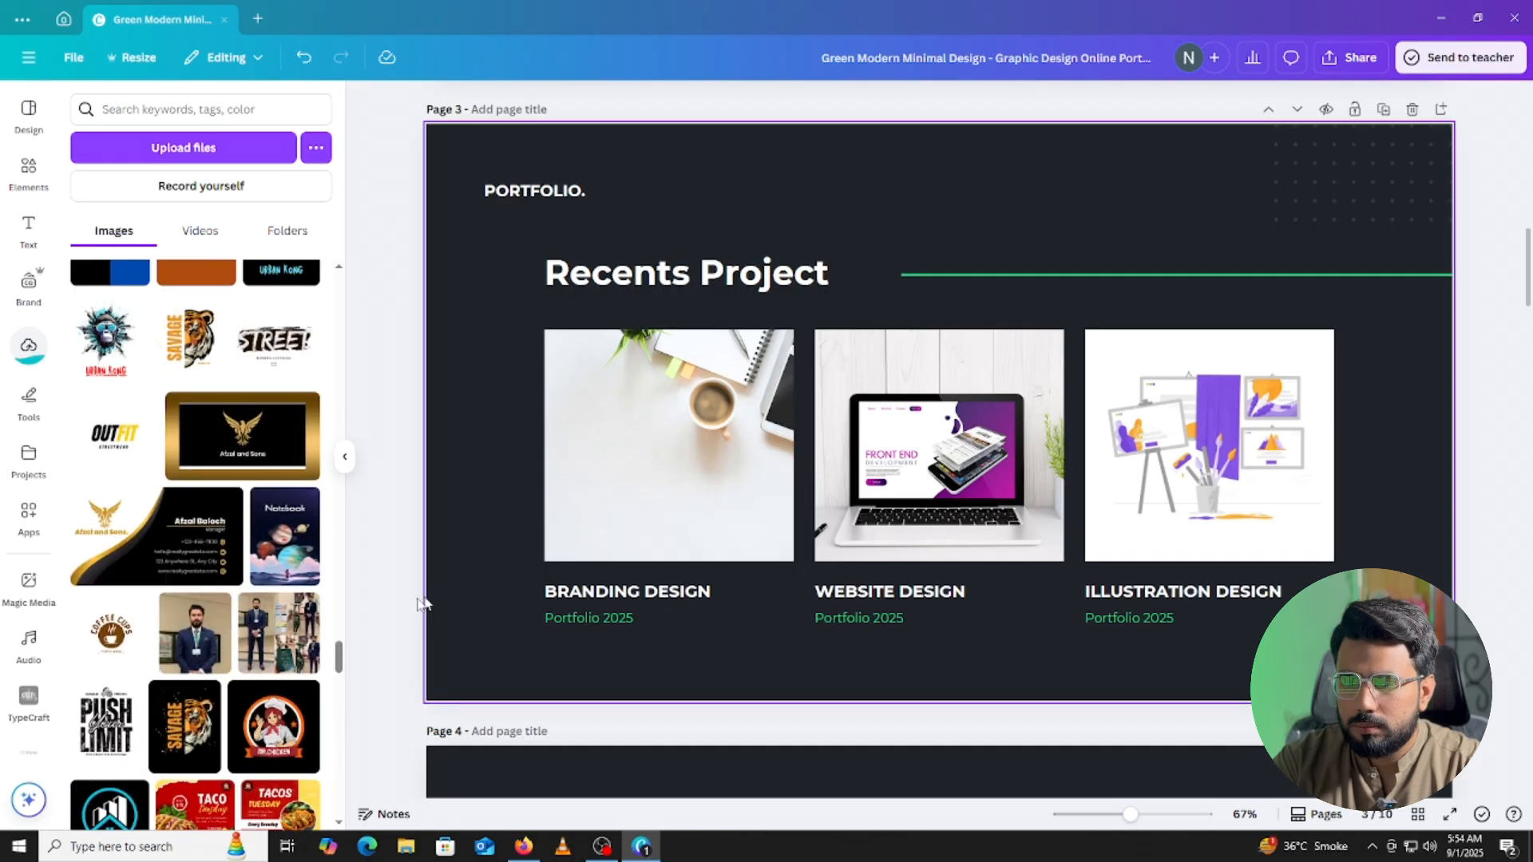
drag(338, 660, 338, 289)
click(249, 150)
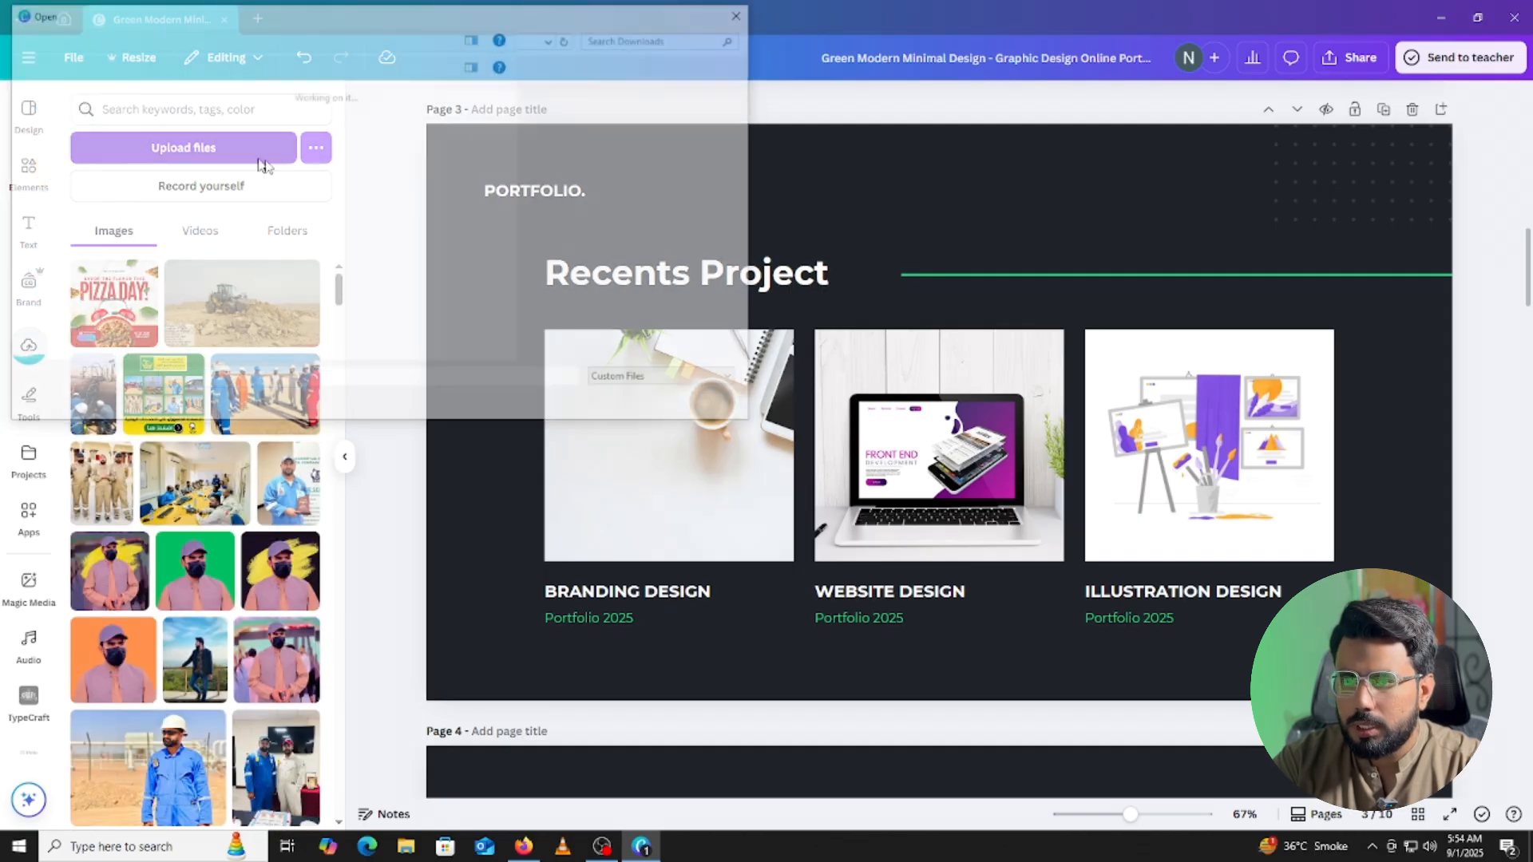
click(309, 143)
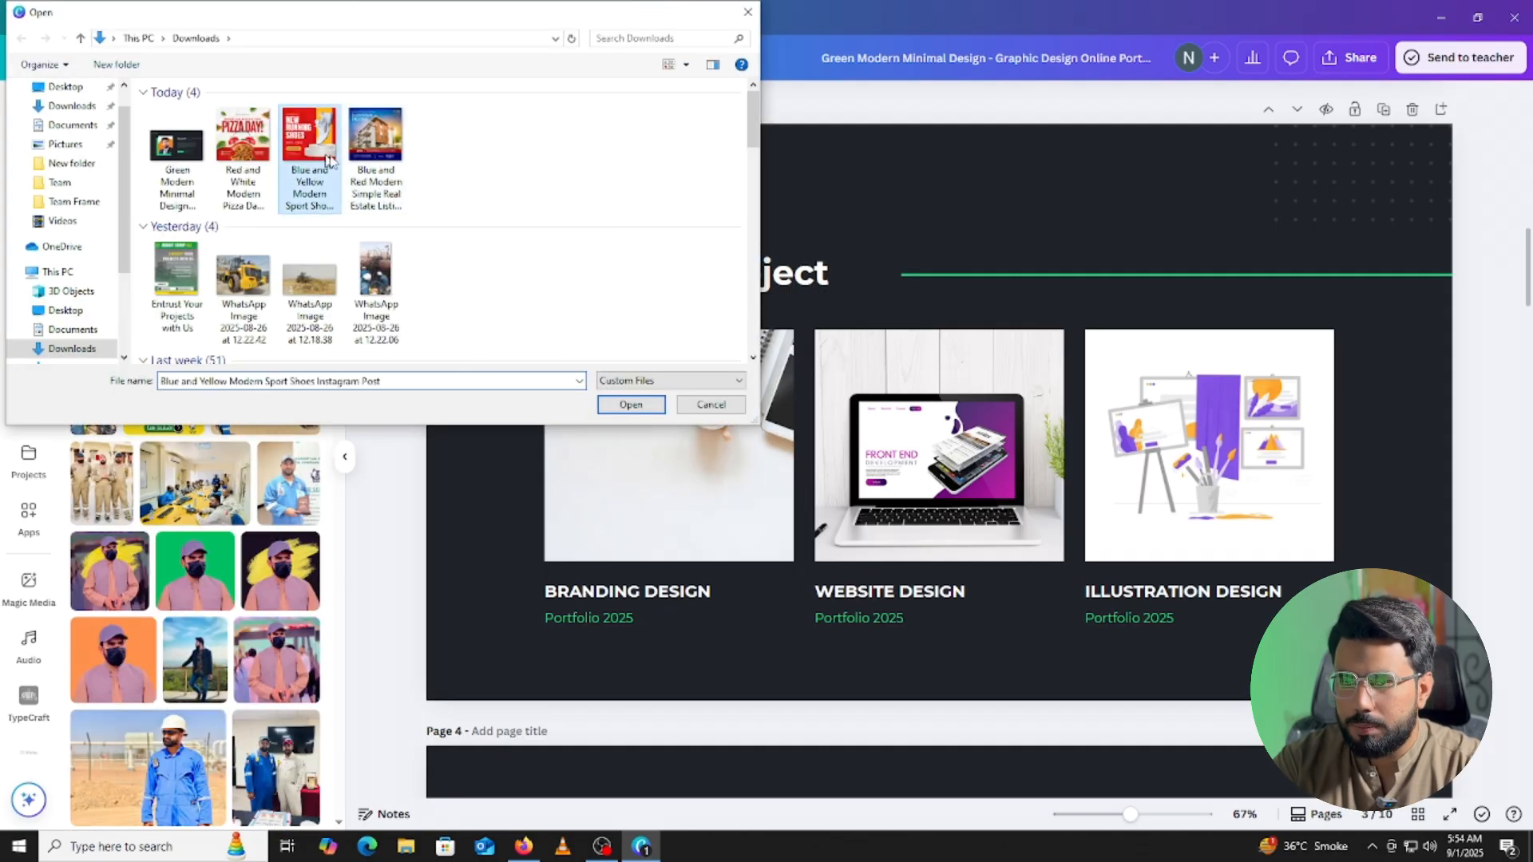
ctrl+click(376, 160)
click(632, 405)
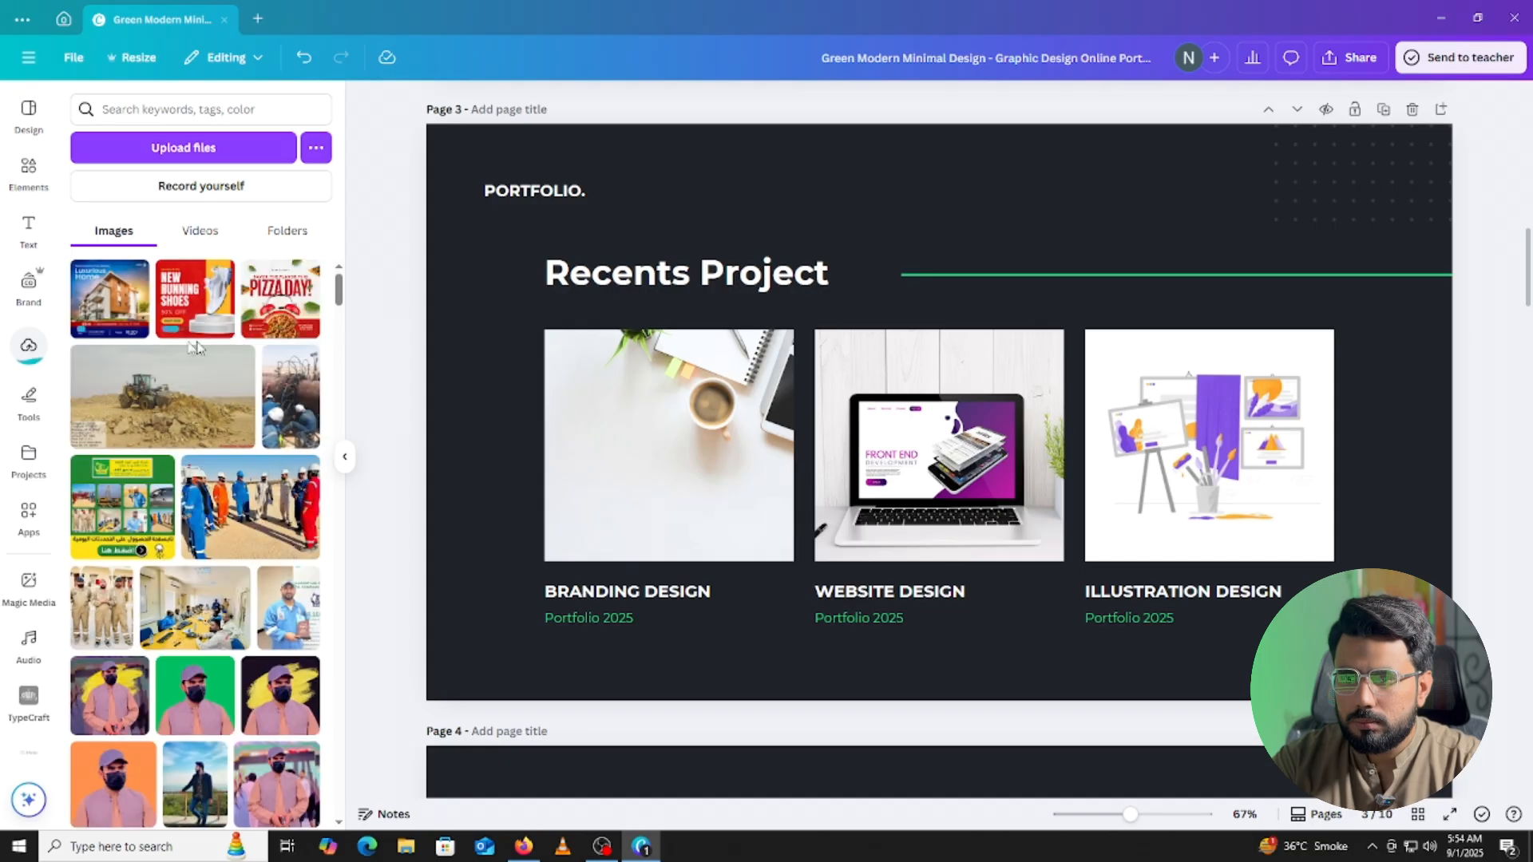
Drop Luxurious Home into the Branding card and Running Shoes into the Website card, then add Pizza Day.
click(128, 323)
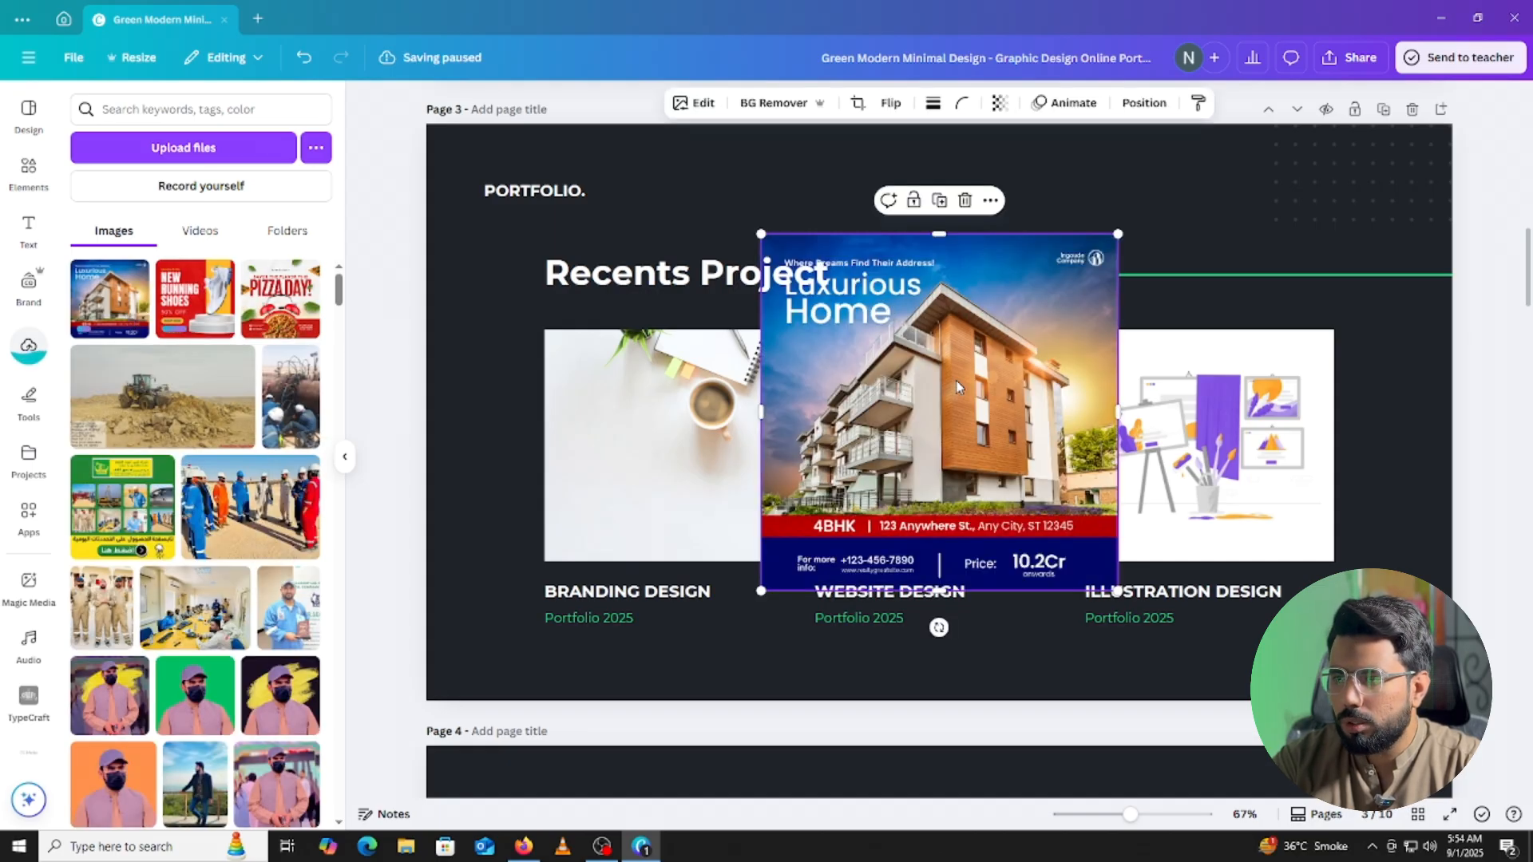
drag(945, 396, 674, 438)
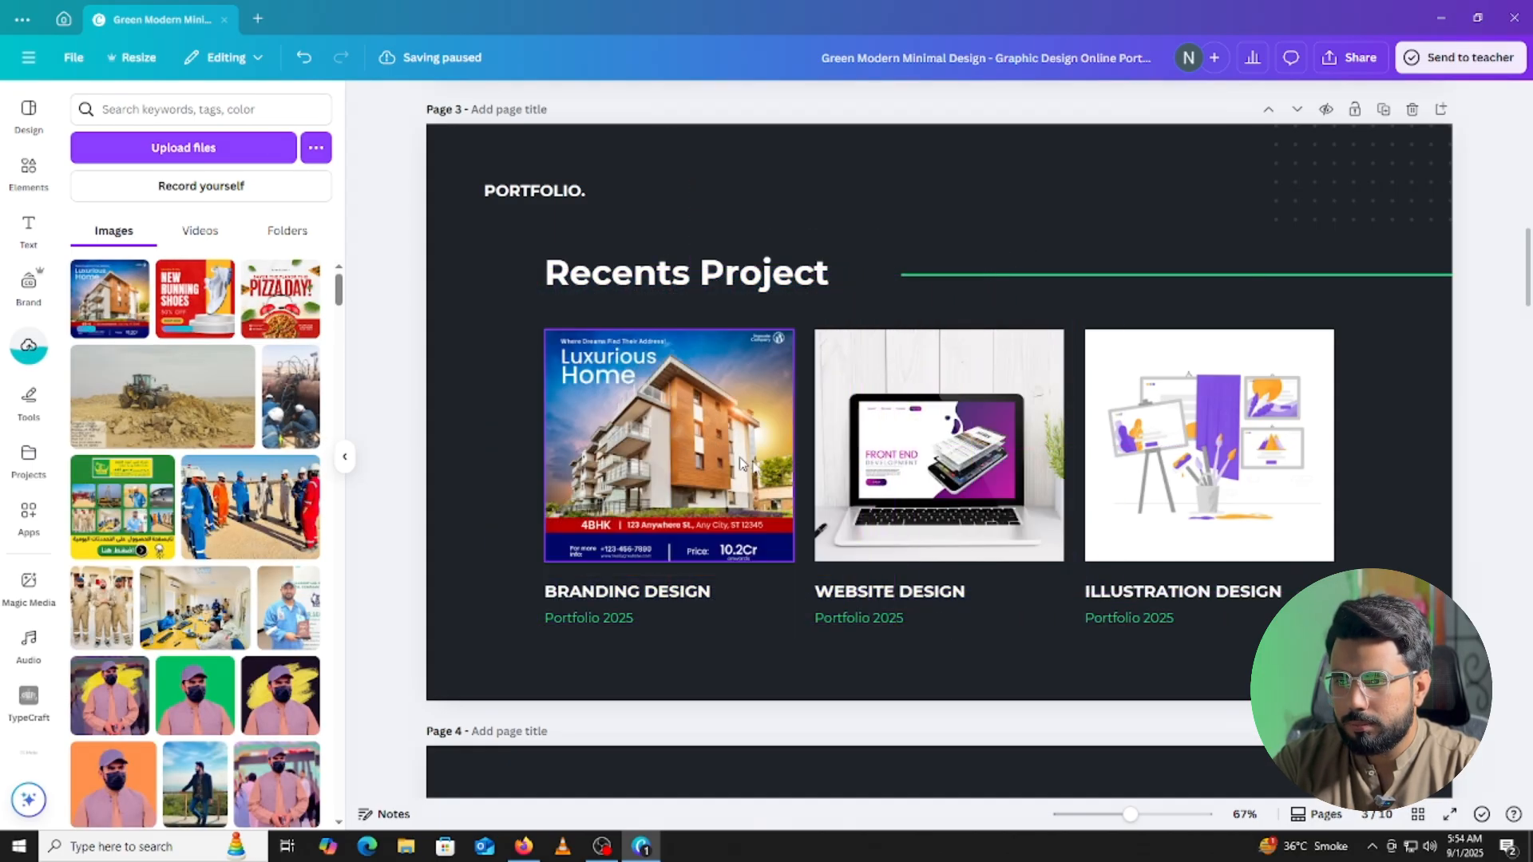
click(206, 308)
drag(953, 361, 1241, 448)
click(284, 304)
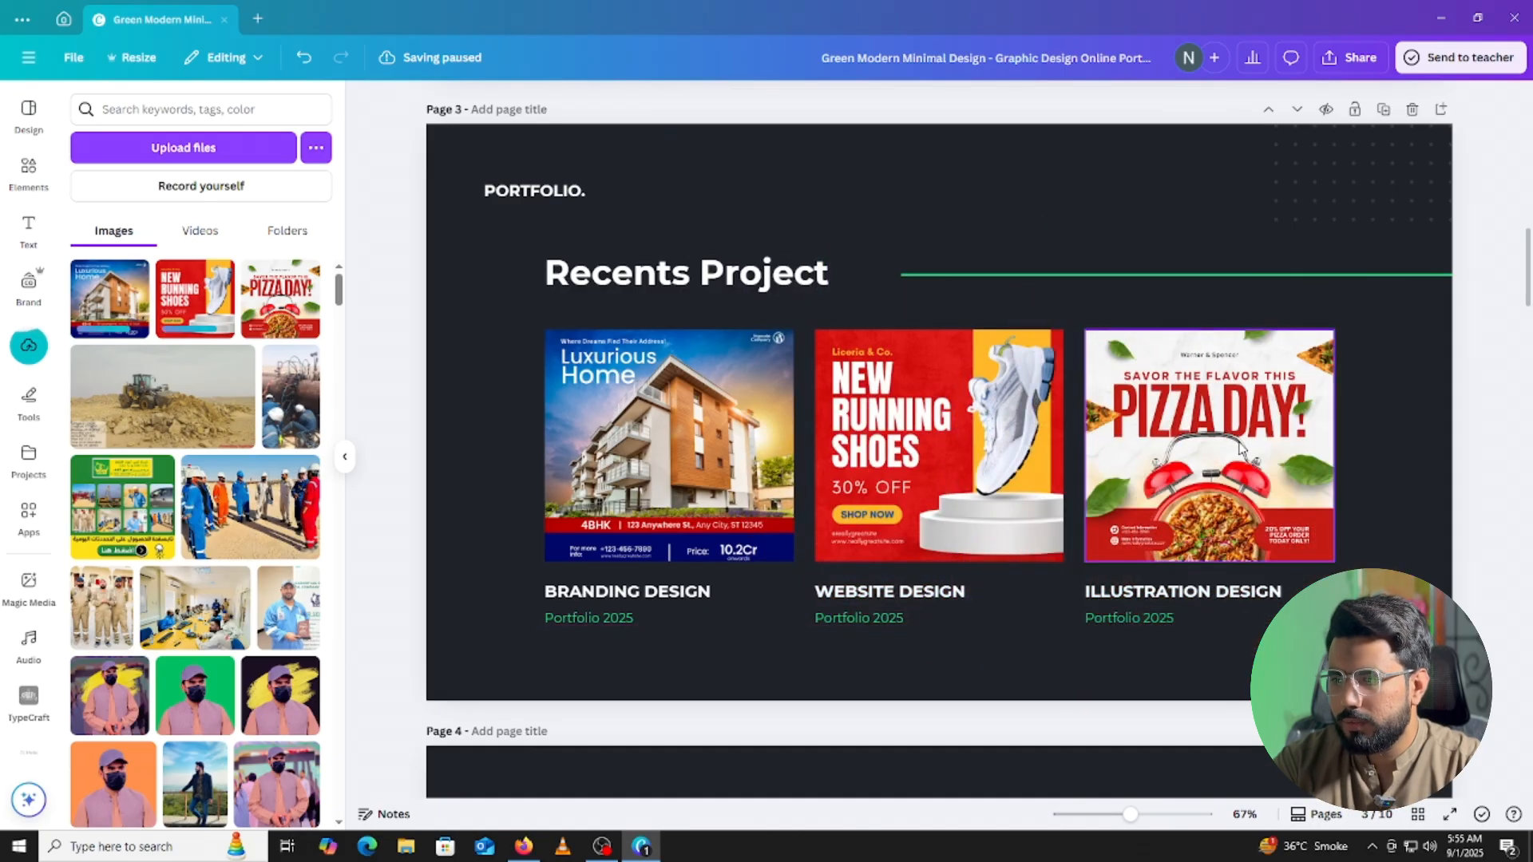
double_click(592, 594)
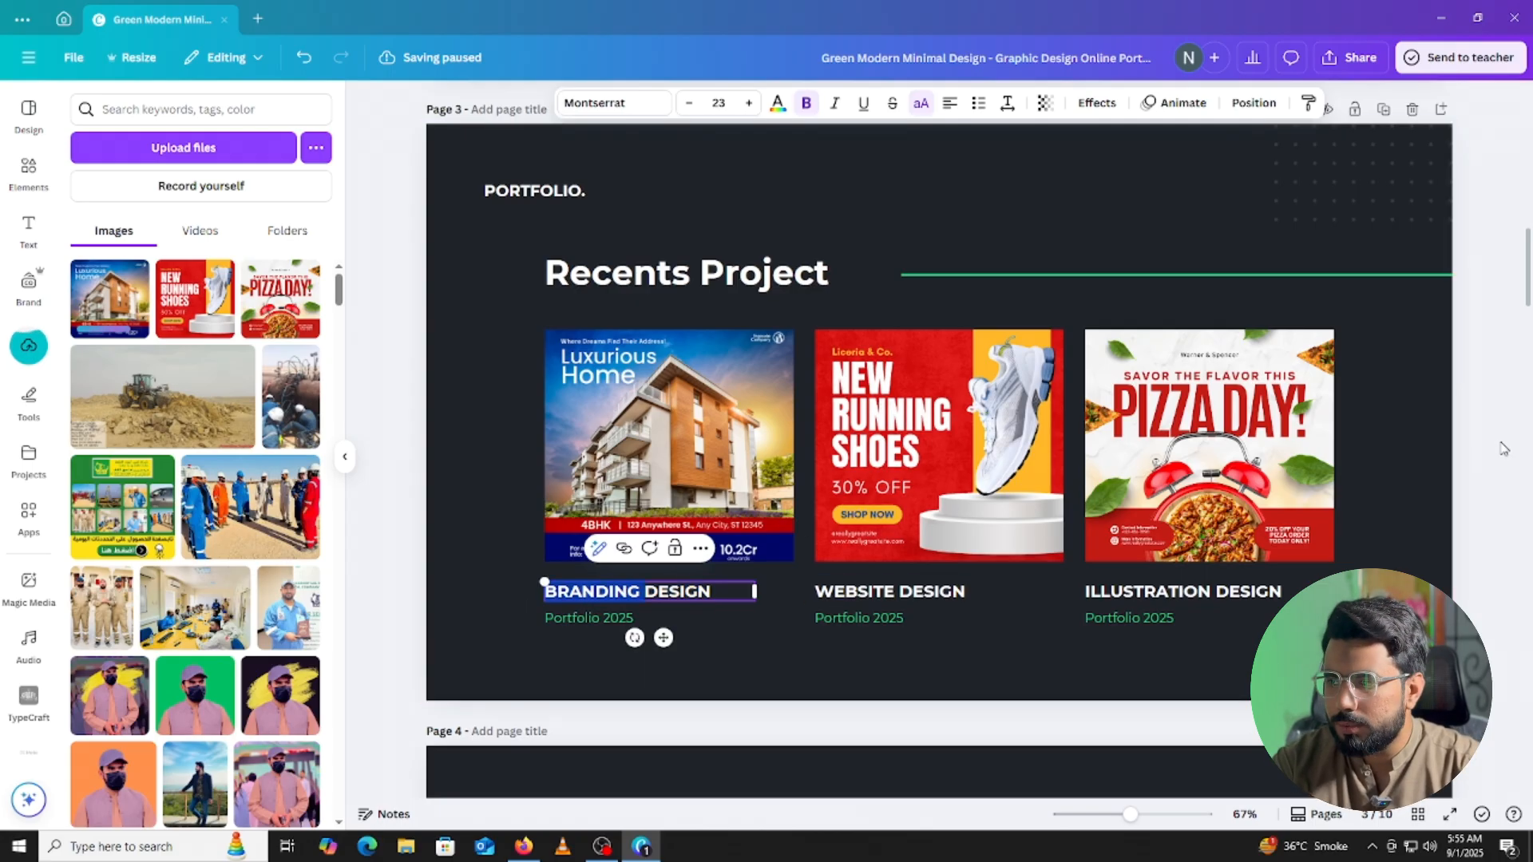
Retitle the Branding and Website captions to REAL ESTATE DESIGN and SHOES POST DESIGN.
click(1473, 454)
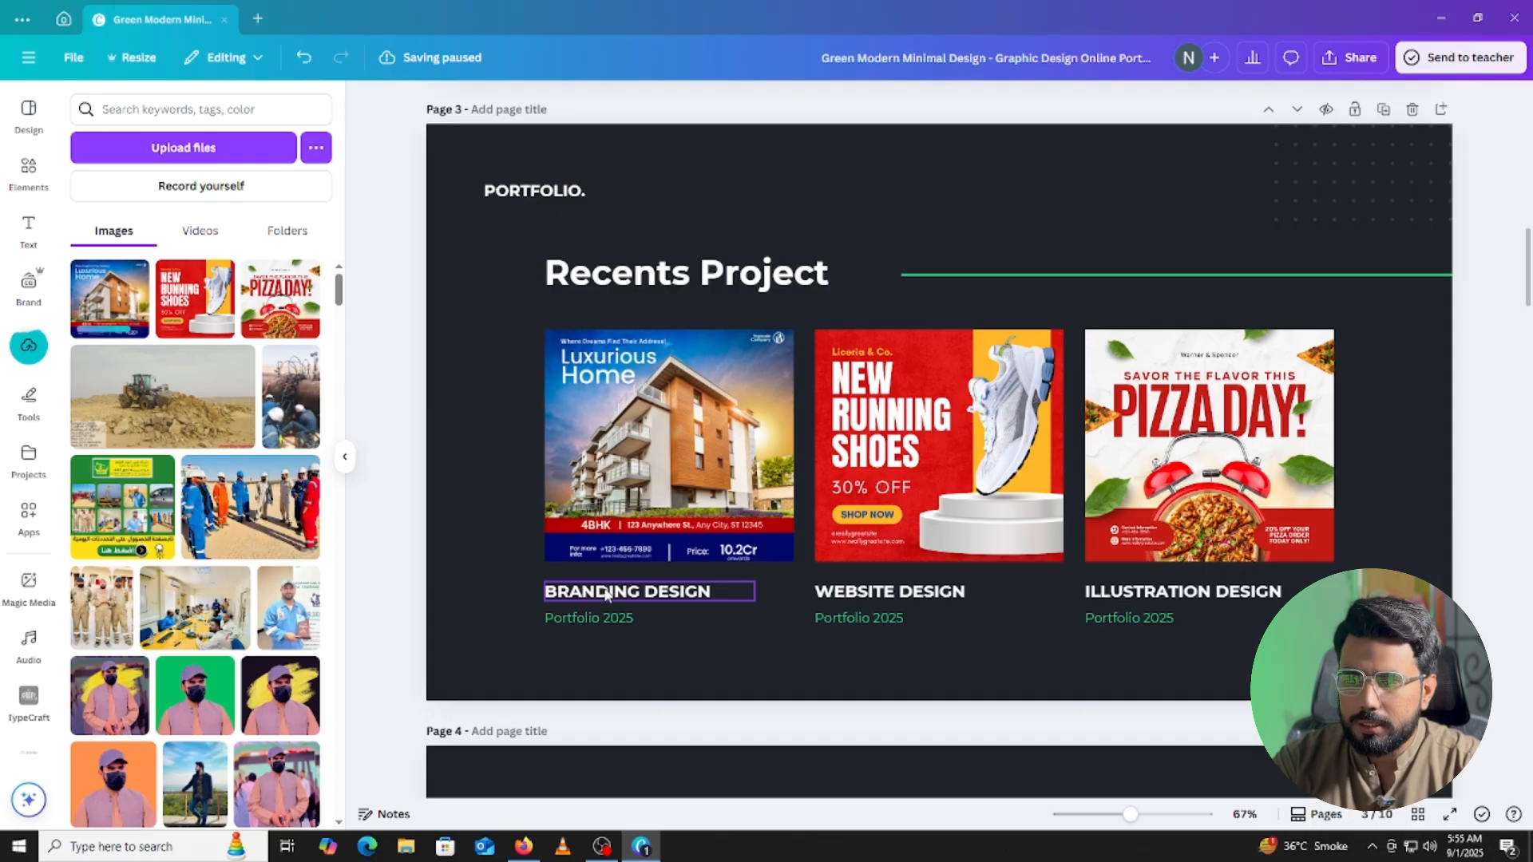
double_click(573, 592)
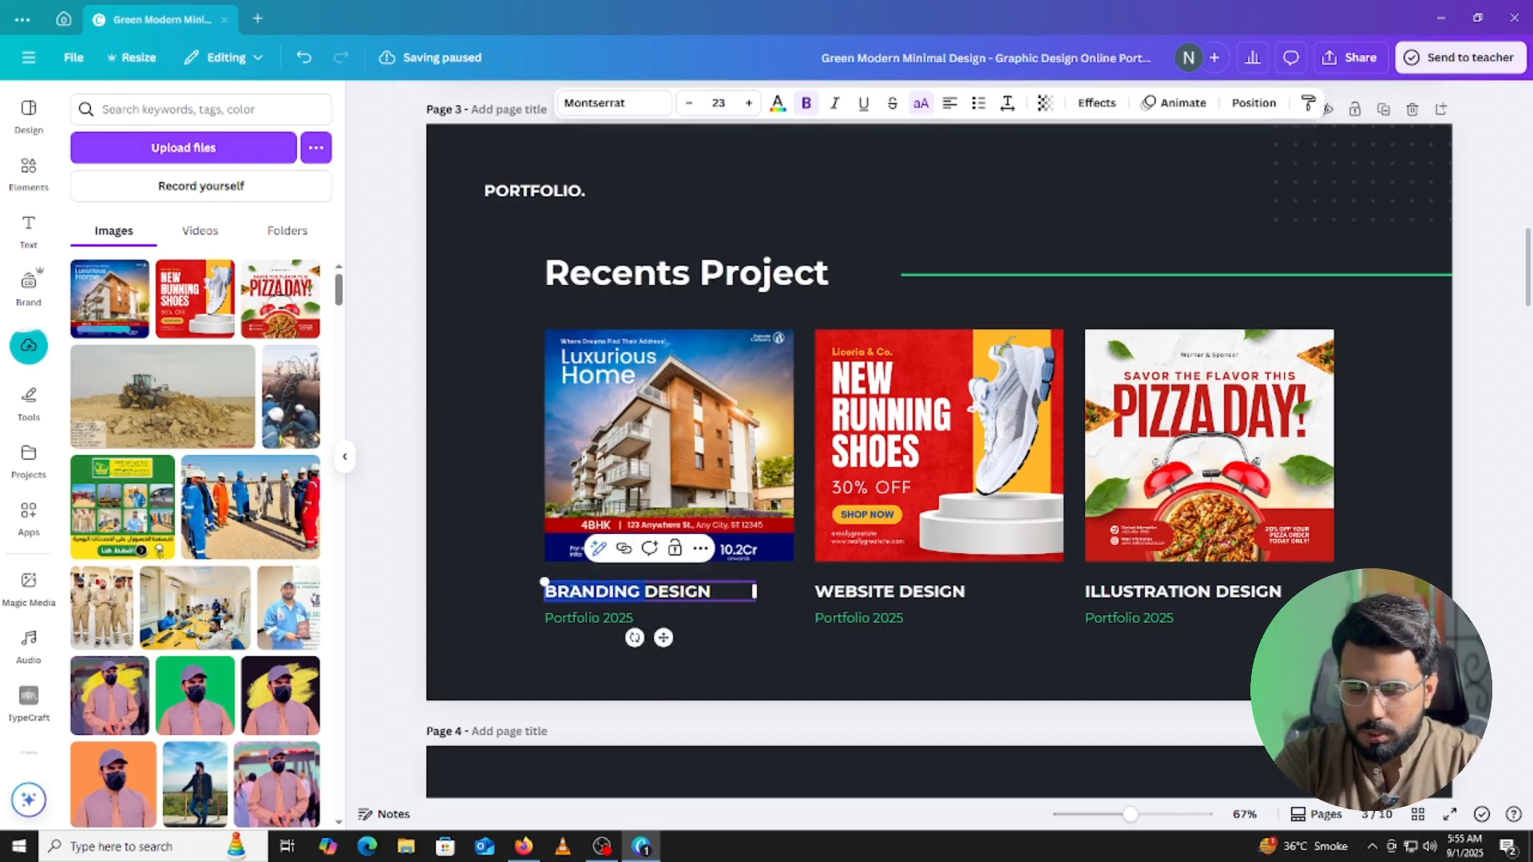
text(REA)
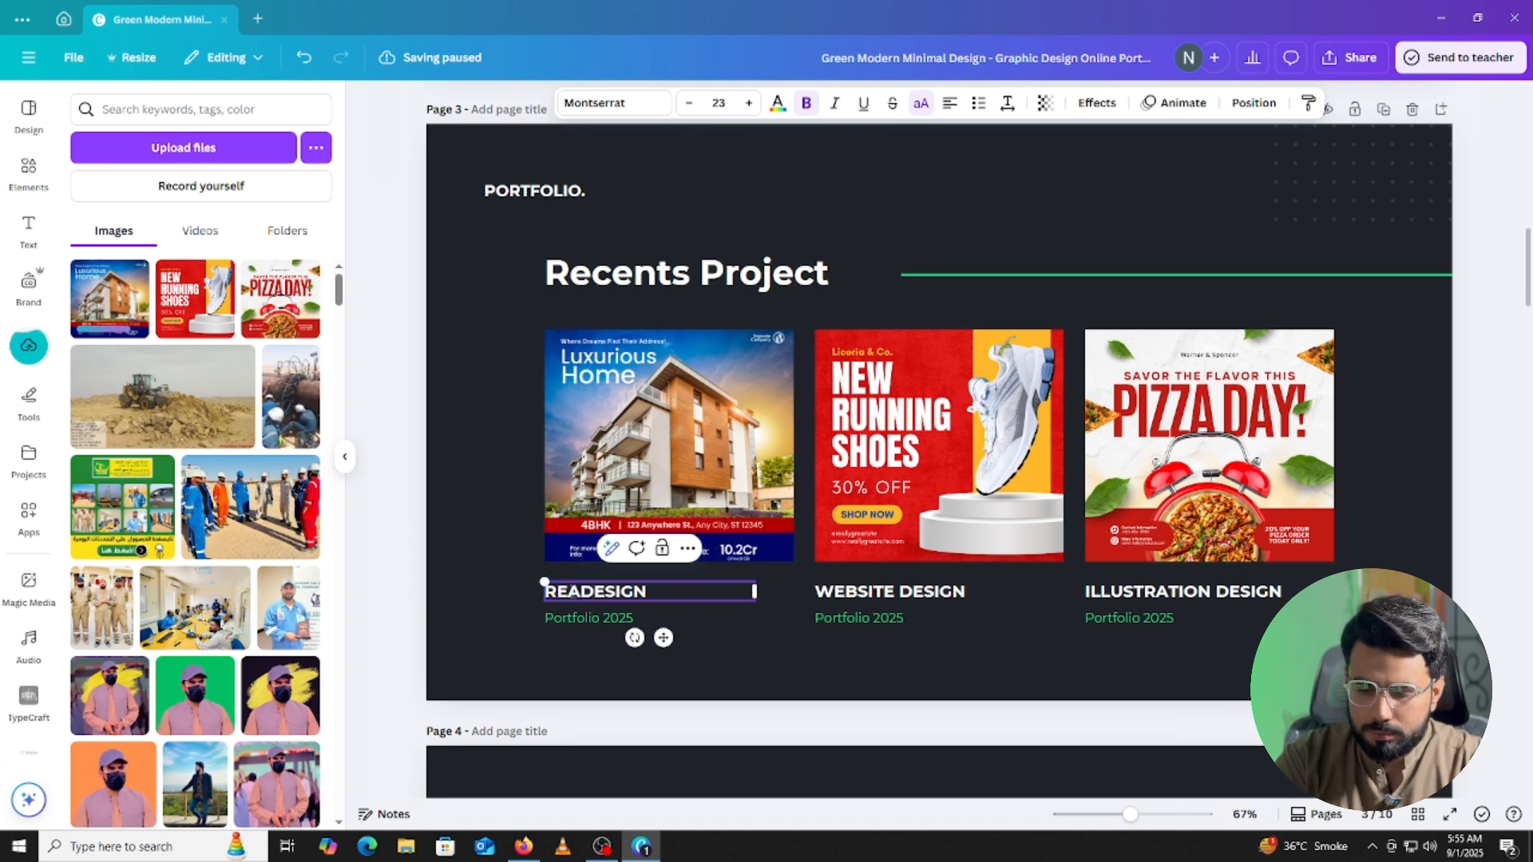
text(L ES)
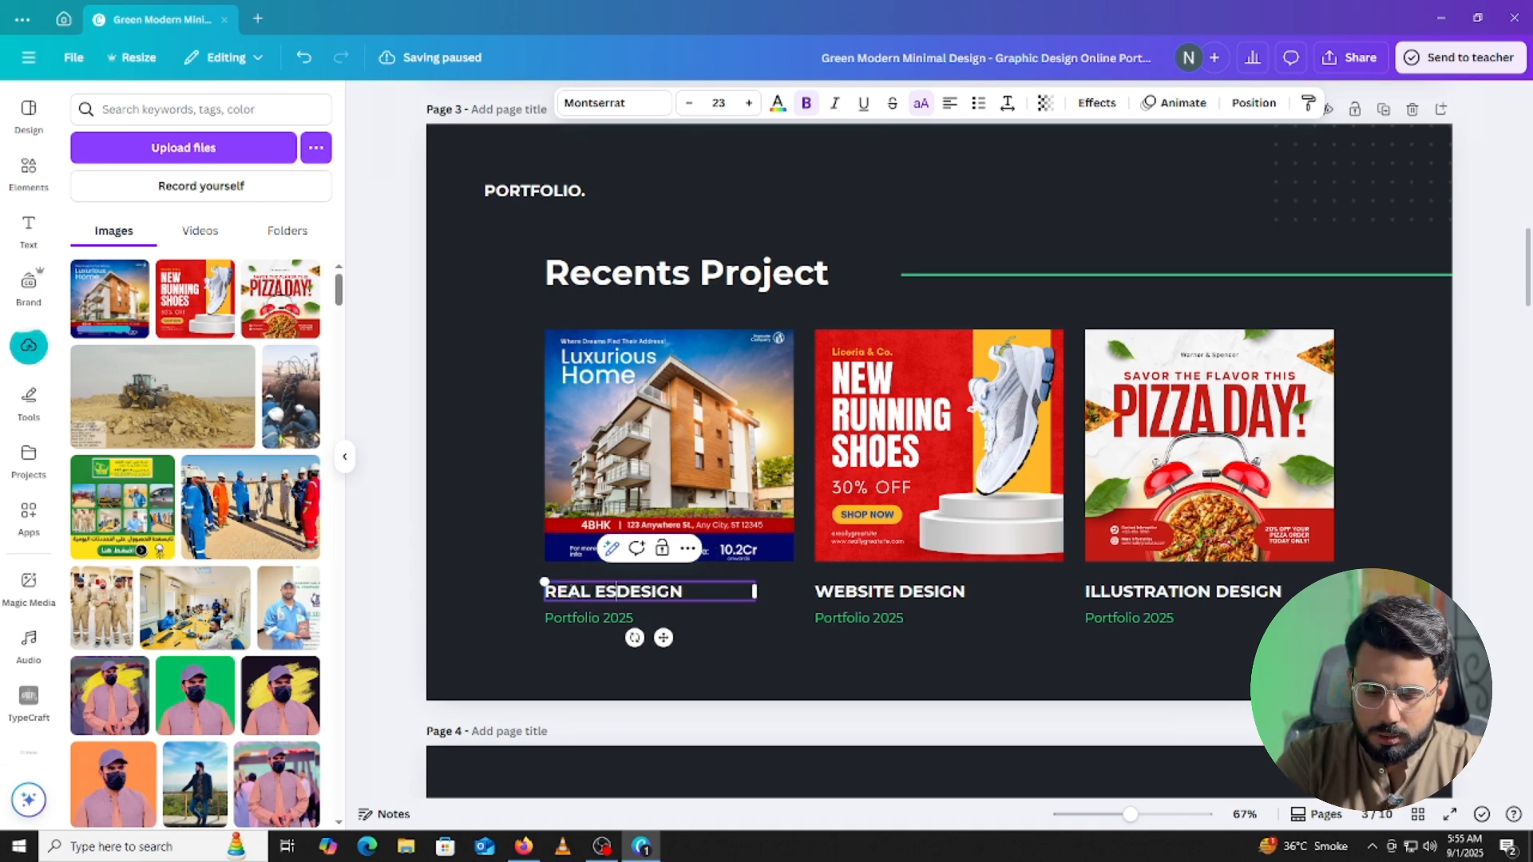
text(TATE)
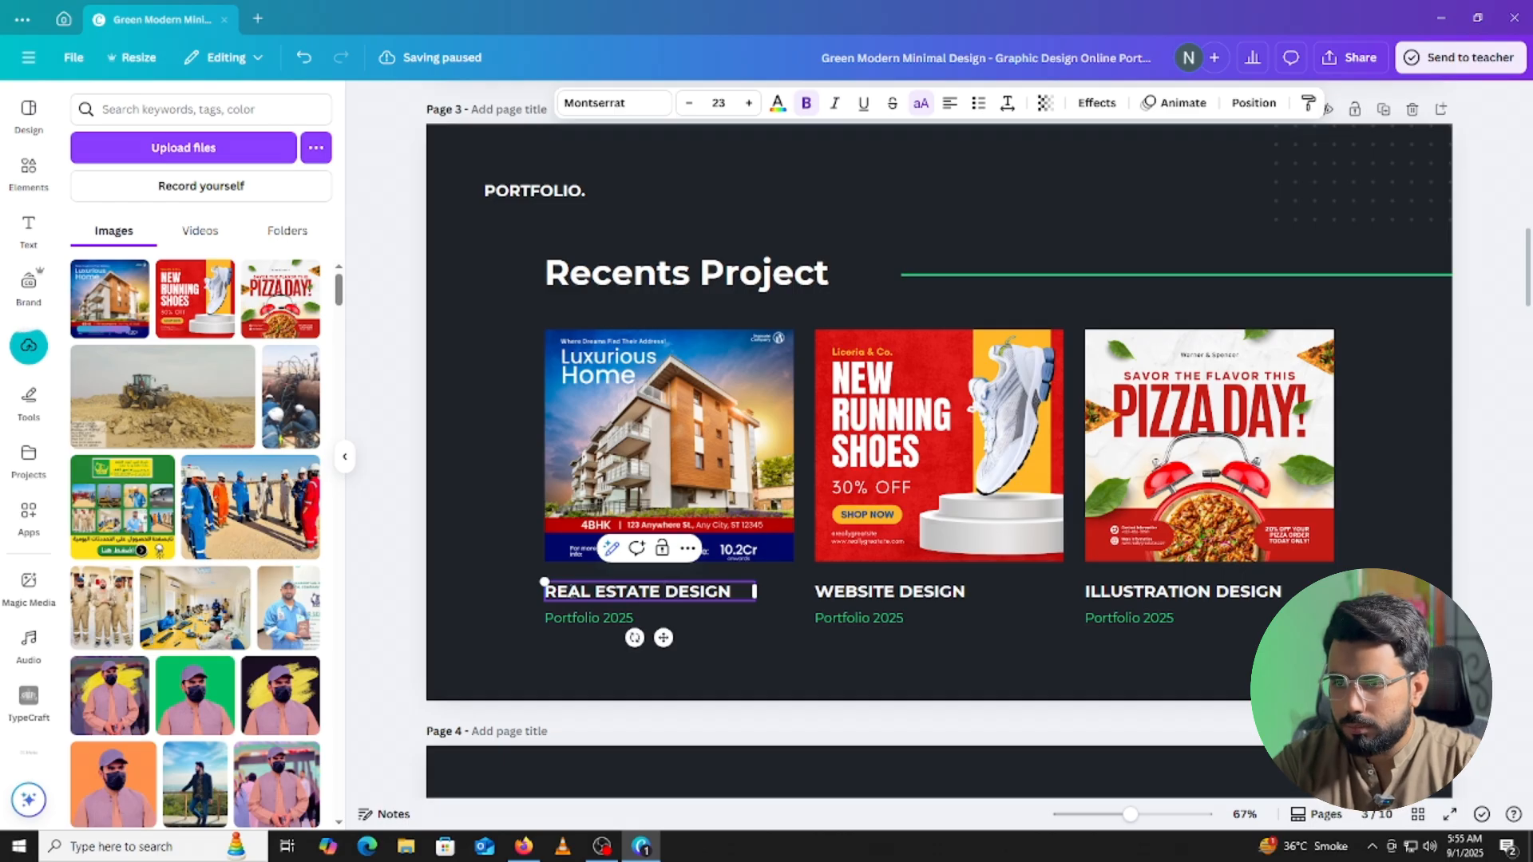
click(830, 595)
click(845, 592)
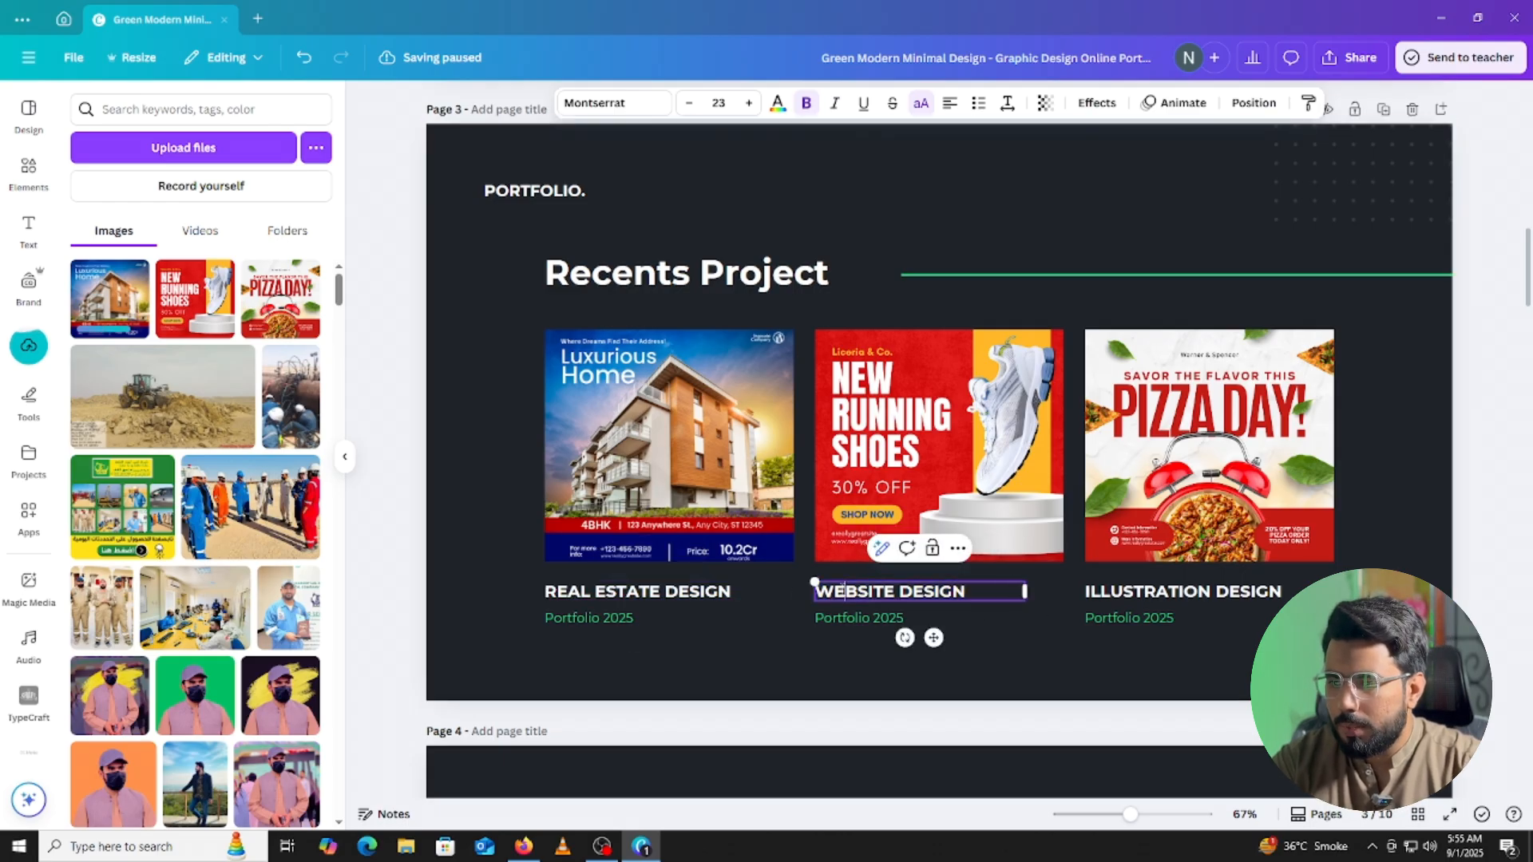
key(ctrl+a)
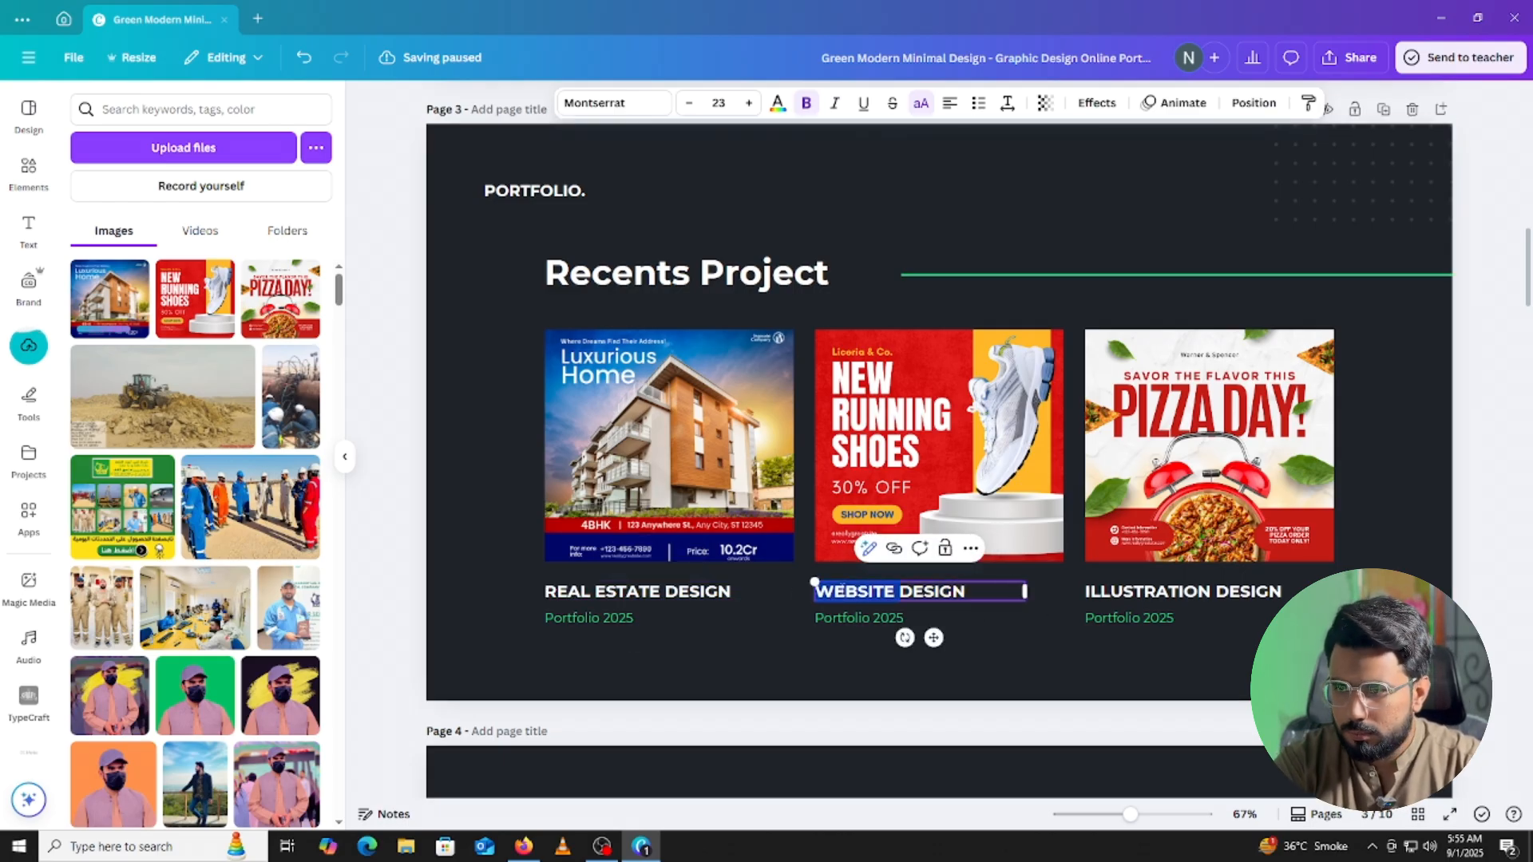
key(BackSpace)
text(SHOE)
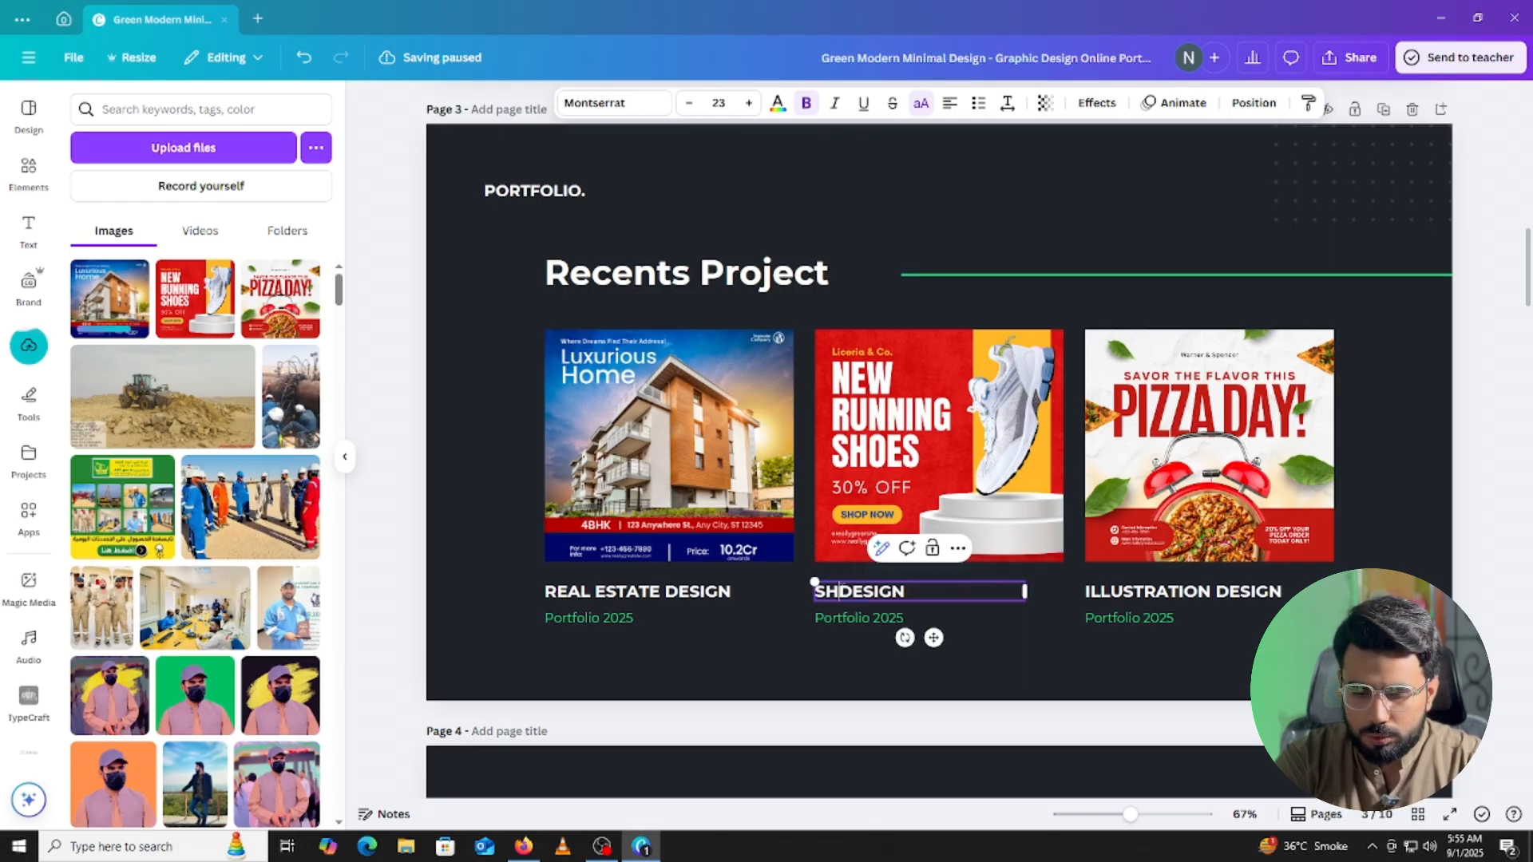
text(S)
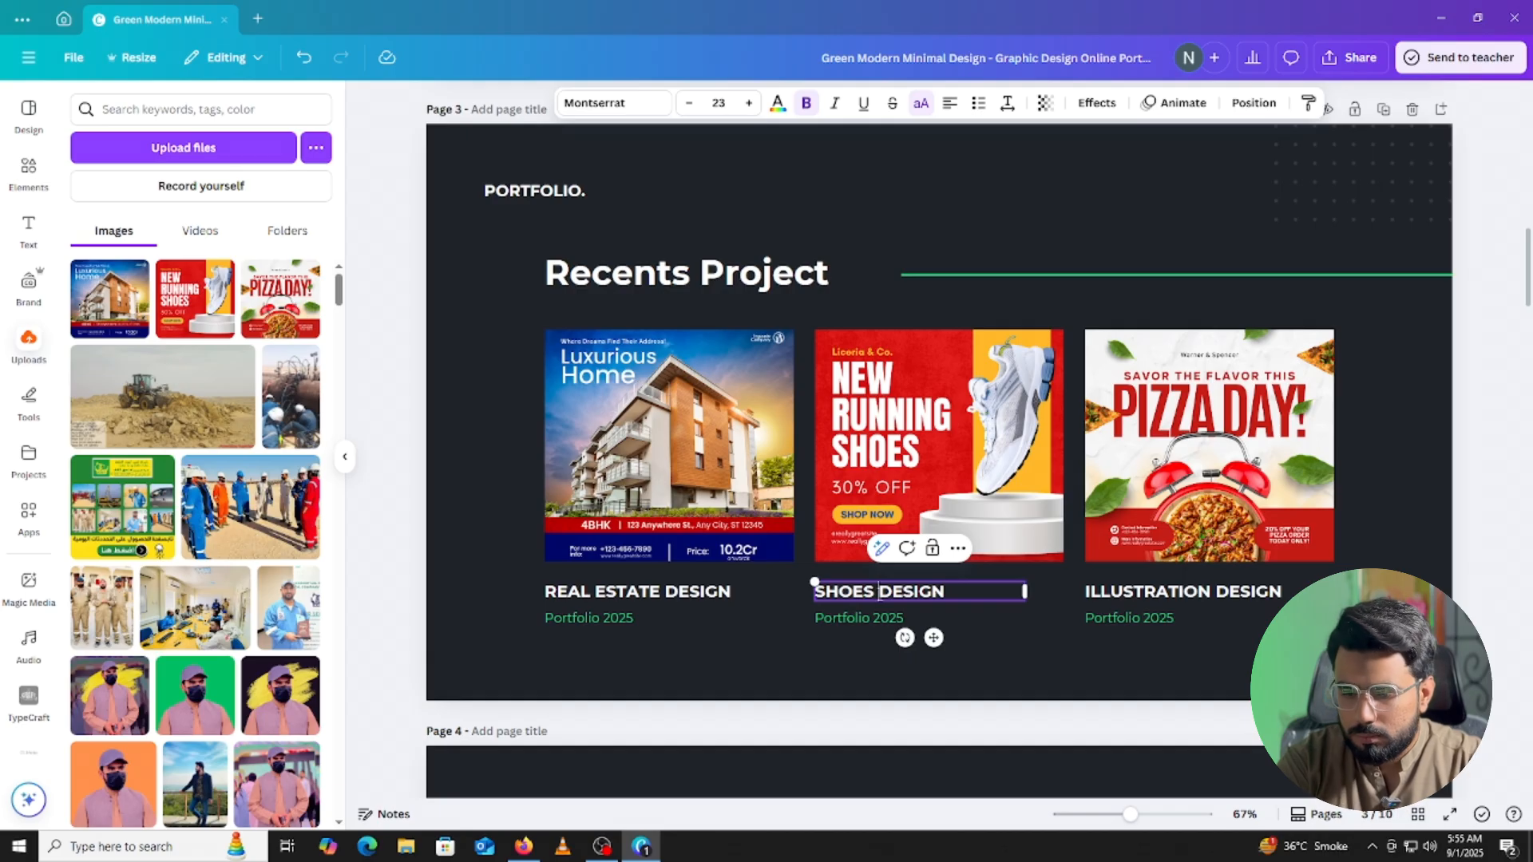
text(POST)
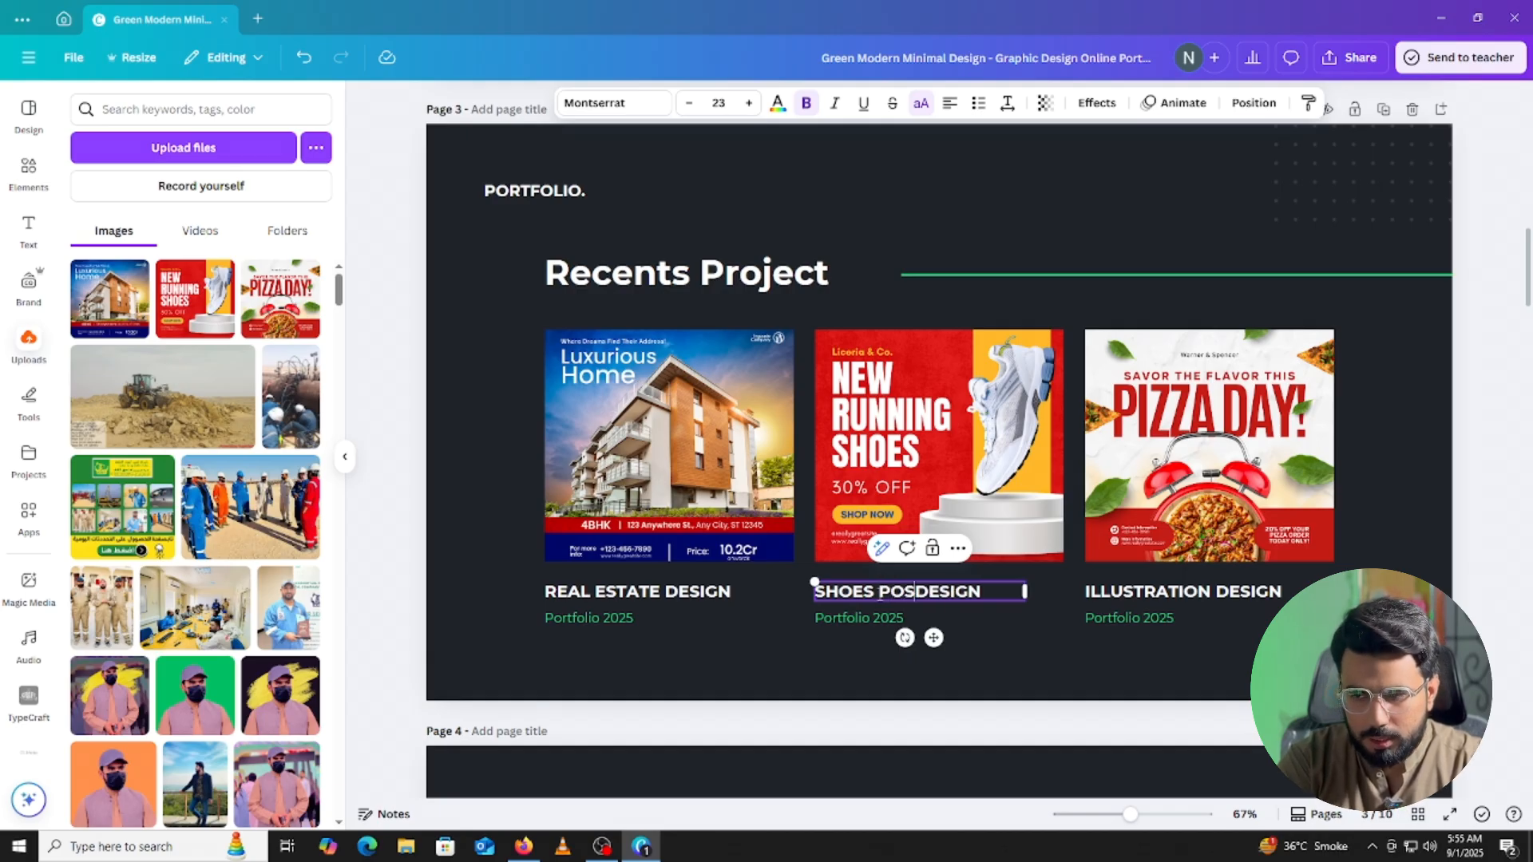
Retitle the Illustration Design caption to FAST FOOD DESIGN.
double_click(1113, 597)
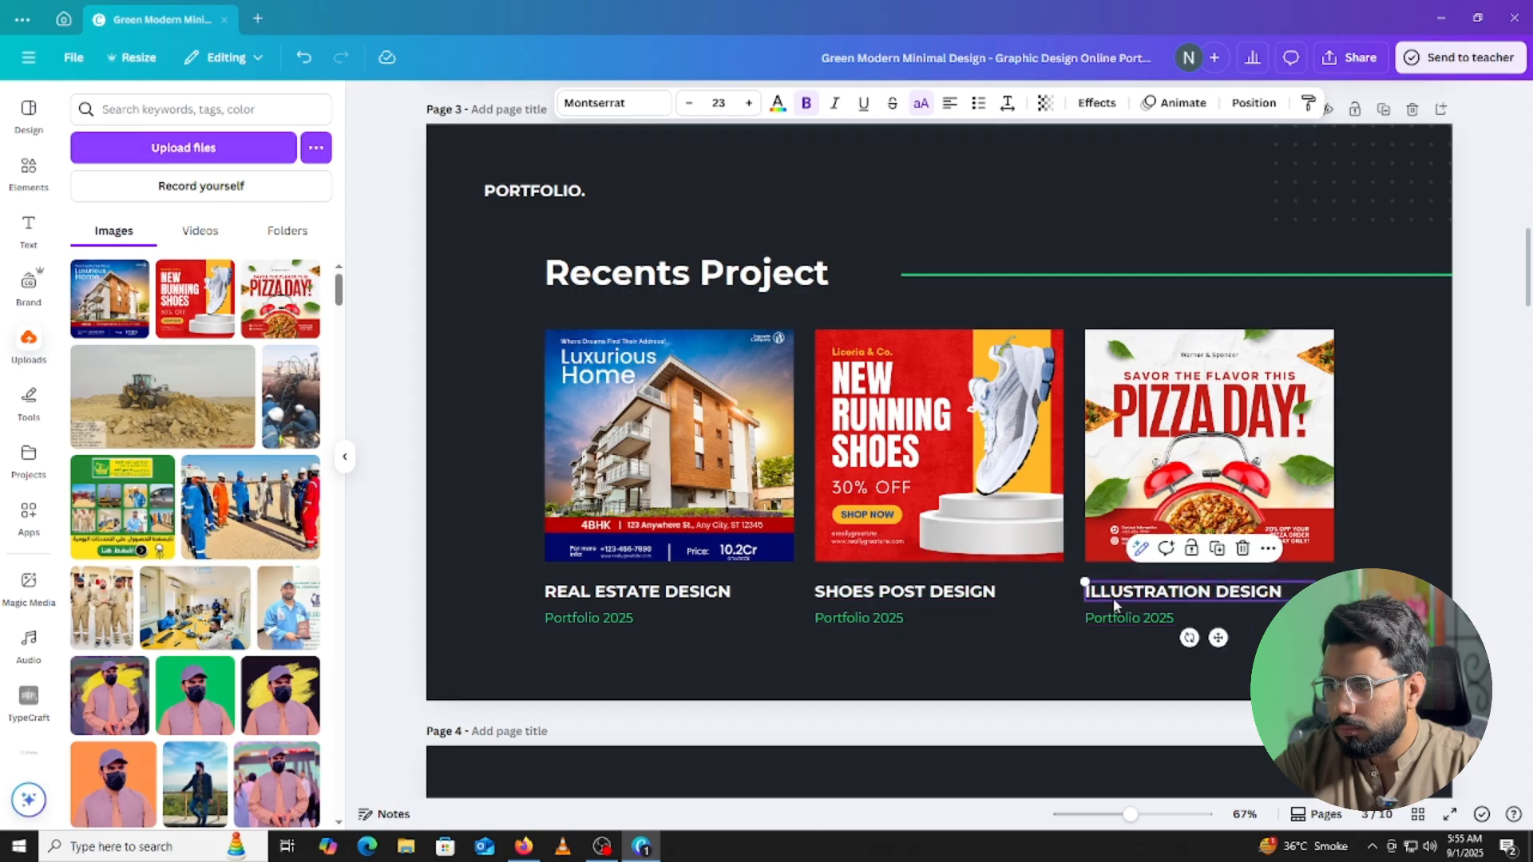
double_click(1114, 596)
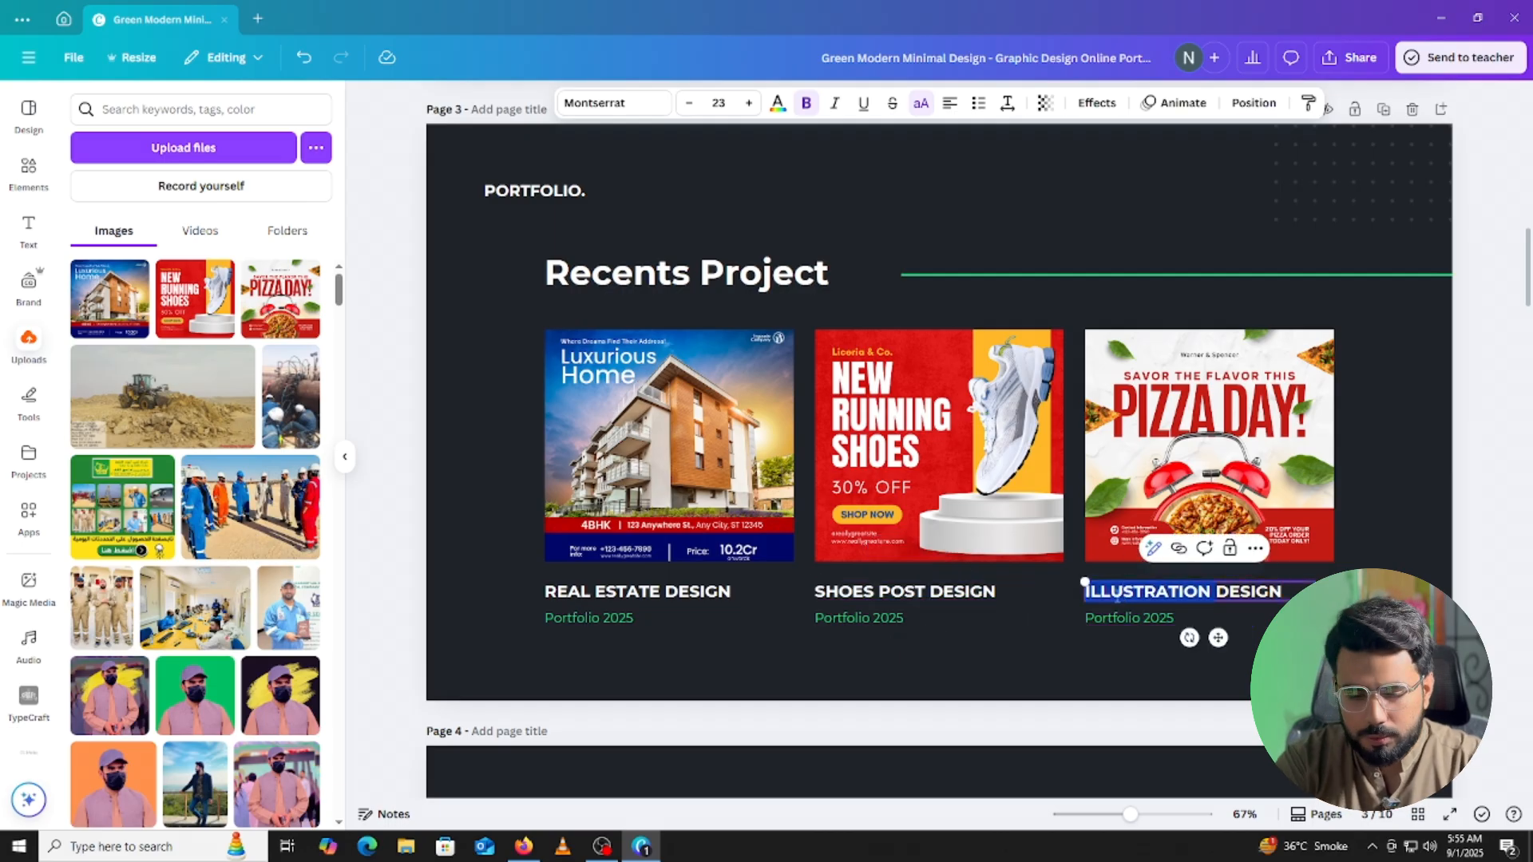
text(FAST )
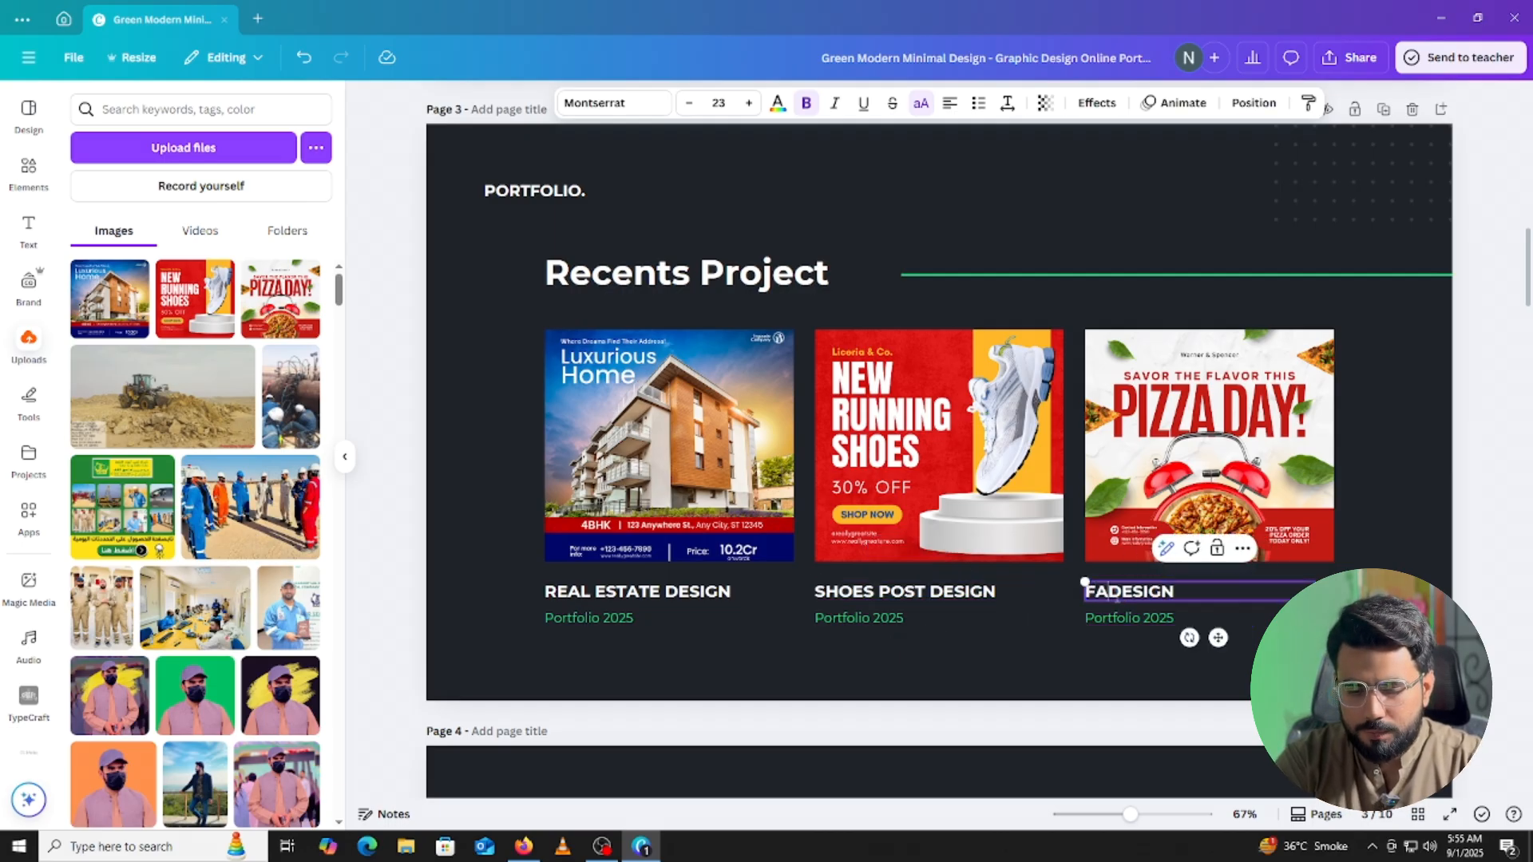
text(F)
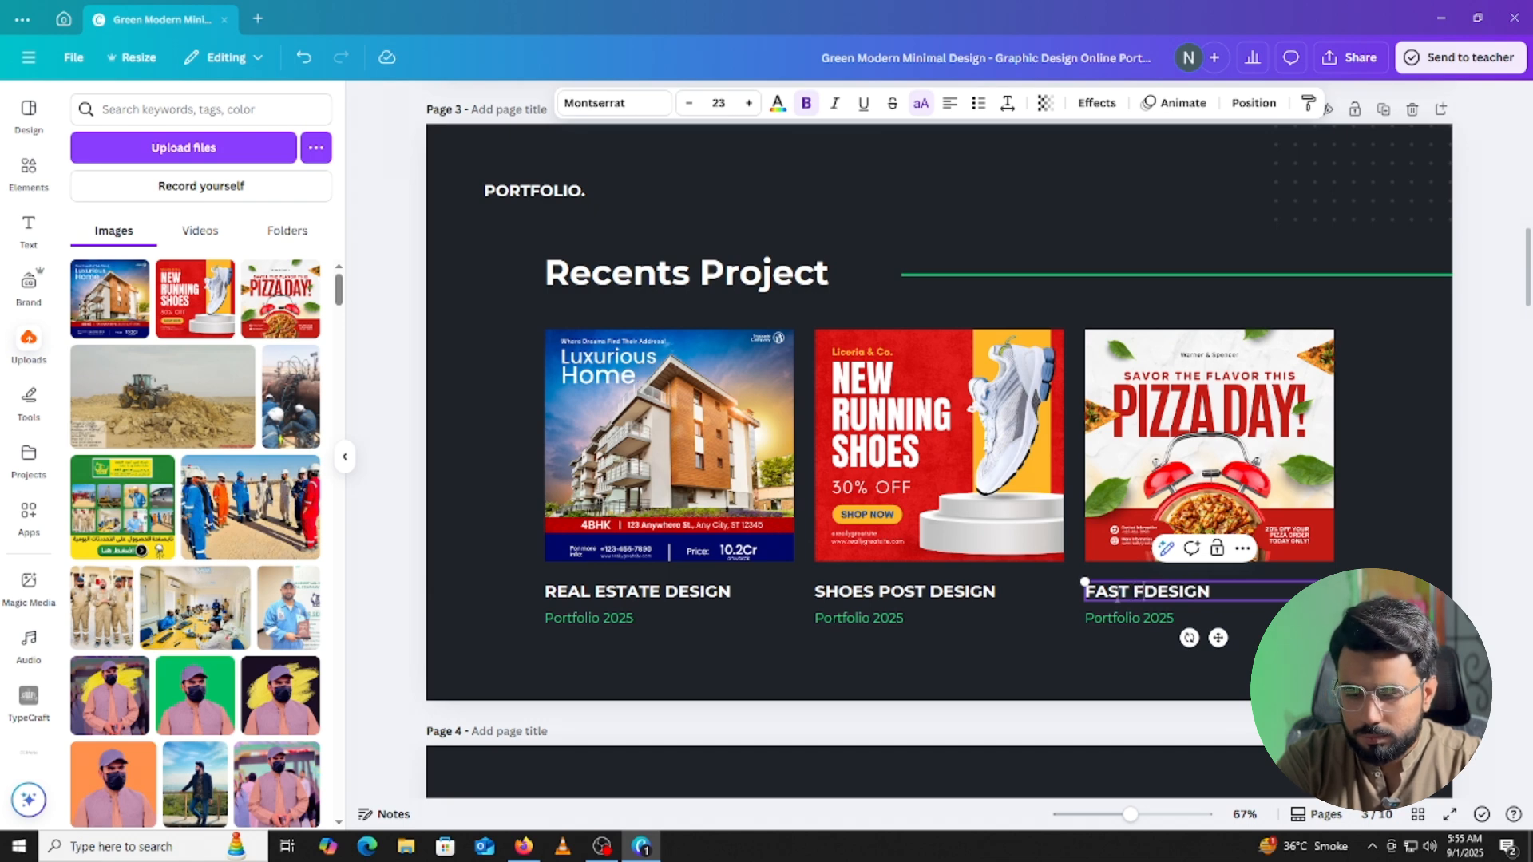
text(OOD)
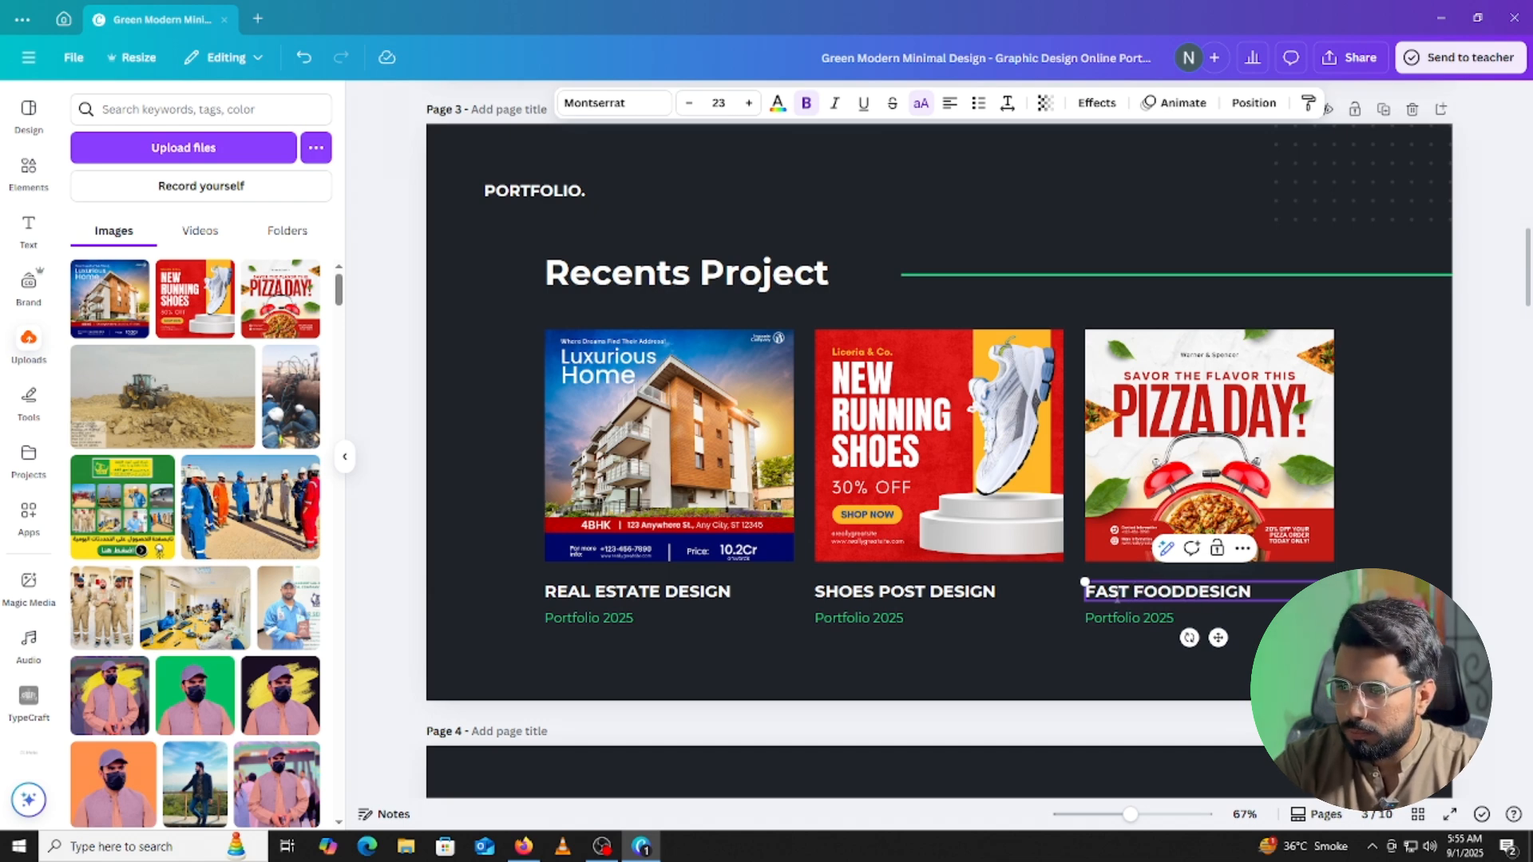
click(1452, 476)
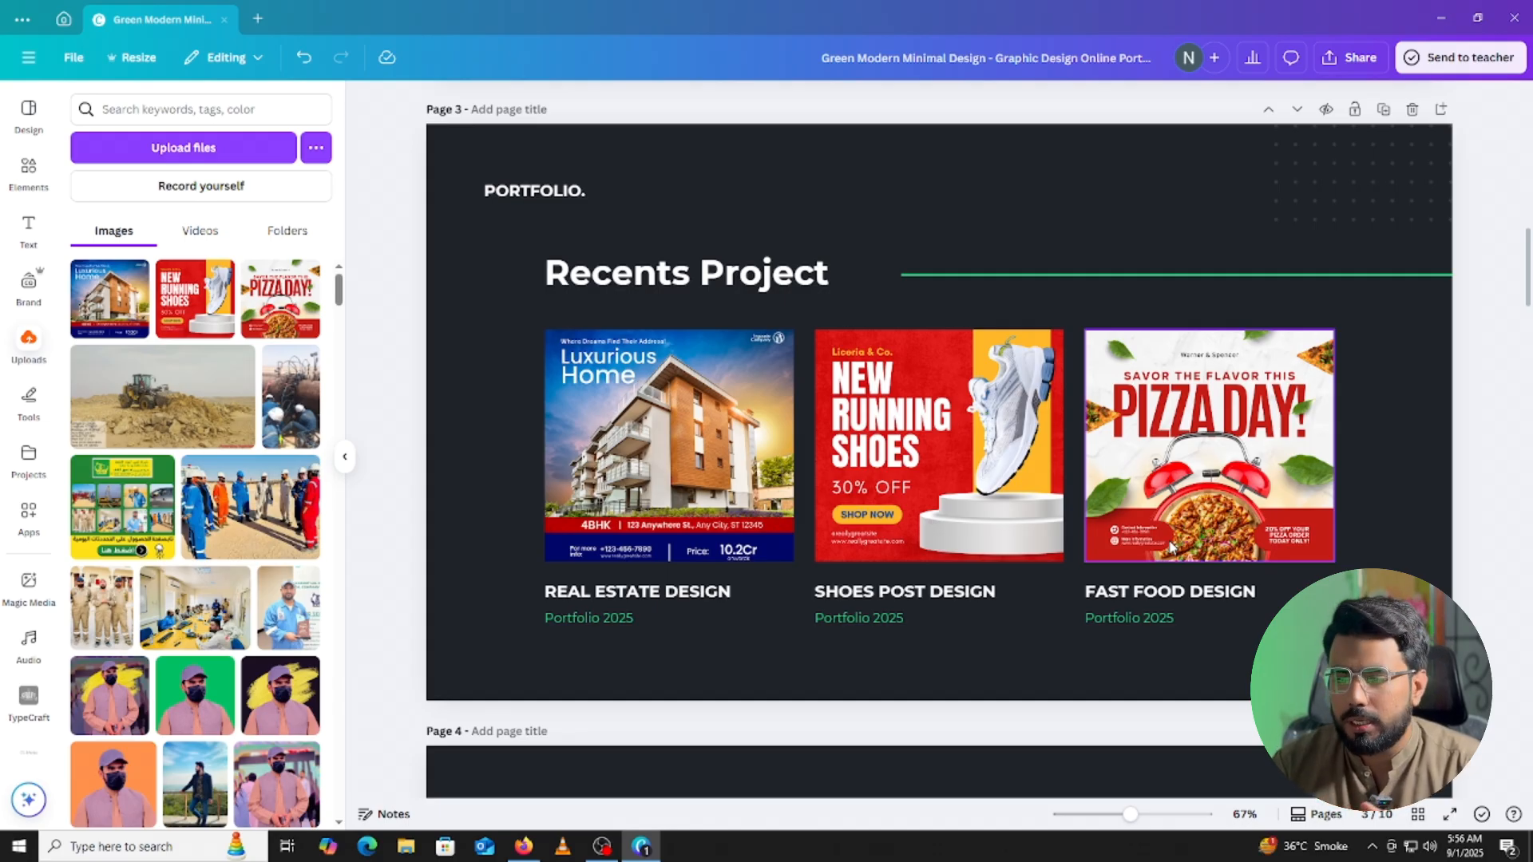
Scroll through pages 1–3 to review the portfolio, then down toward the Brand Identity page.
scroll(1167, 511, up, 15)
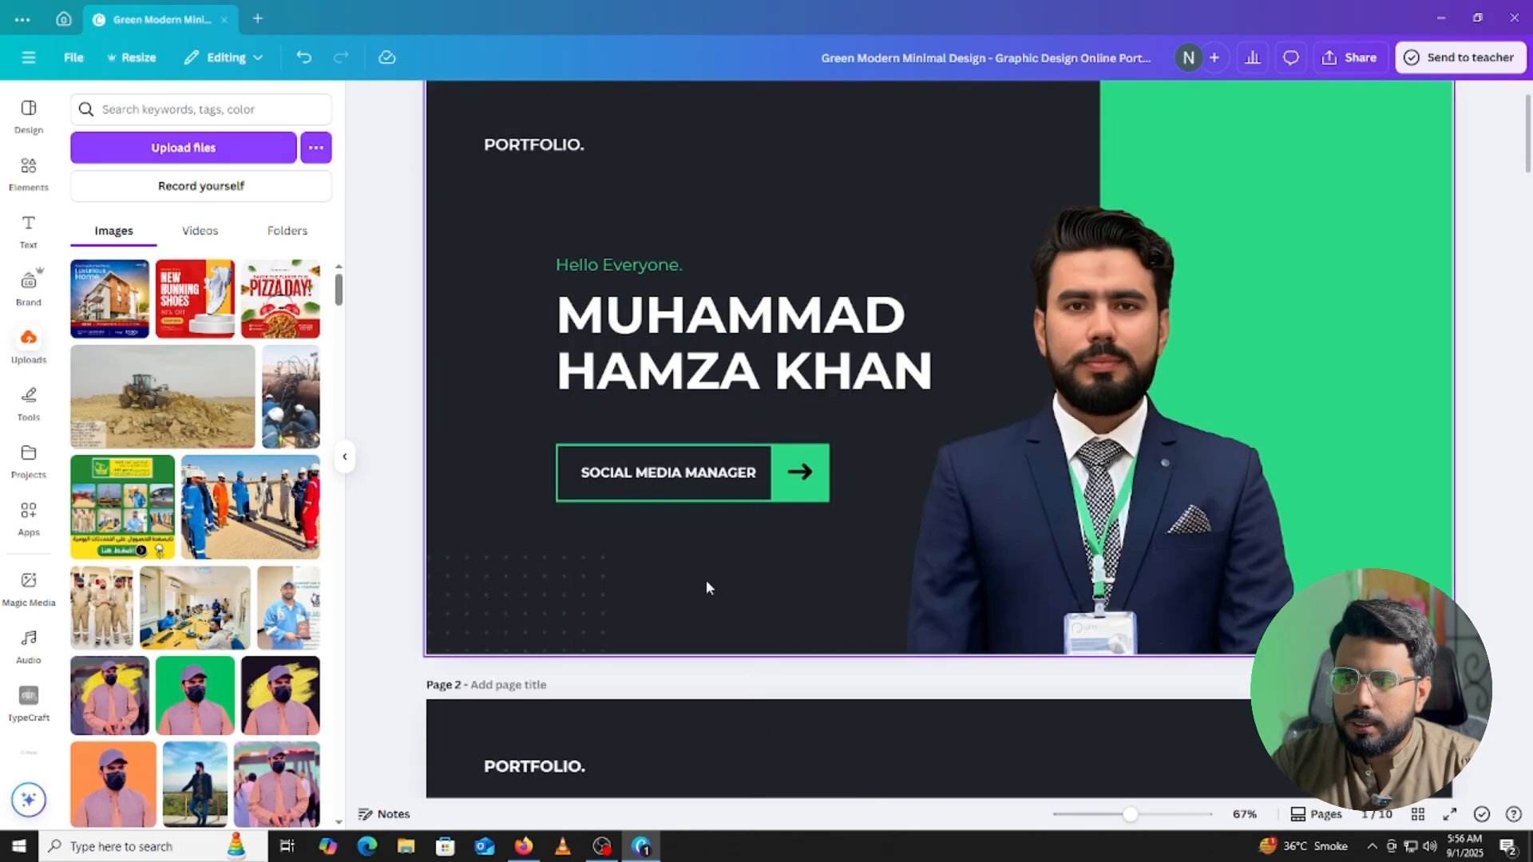
scroll(668, 479, down, 1)
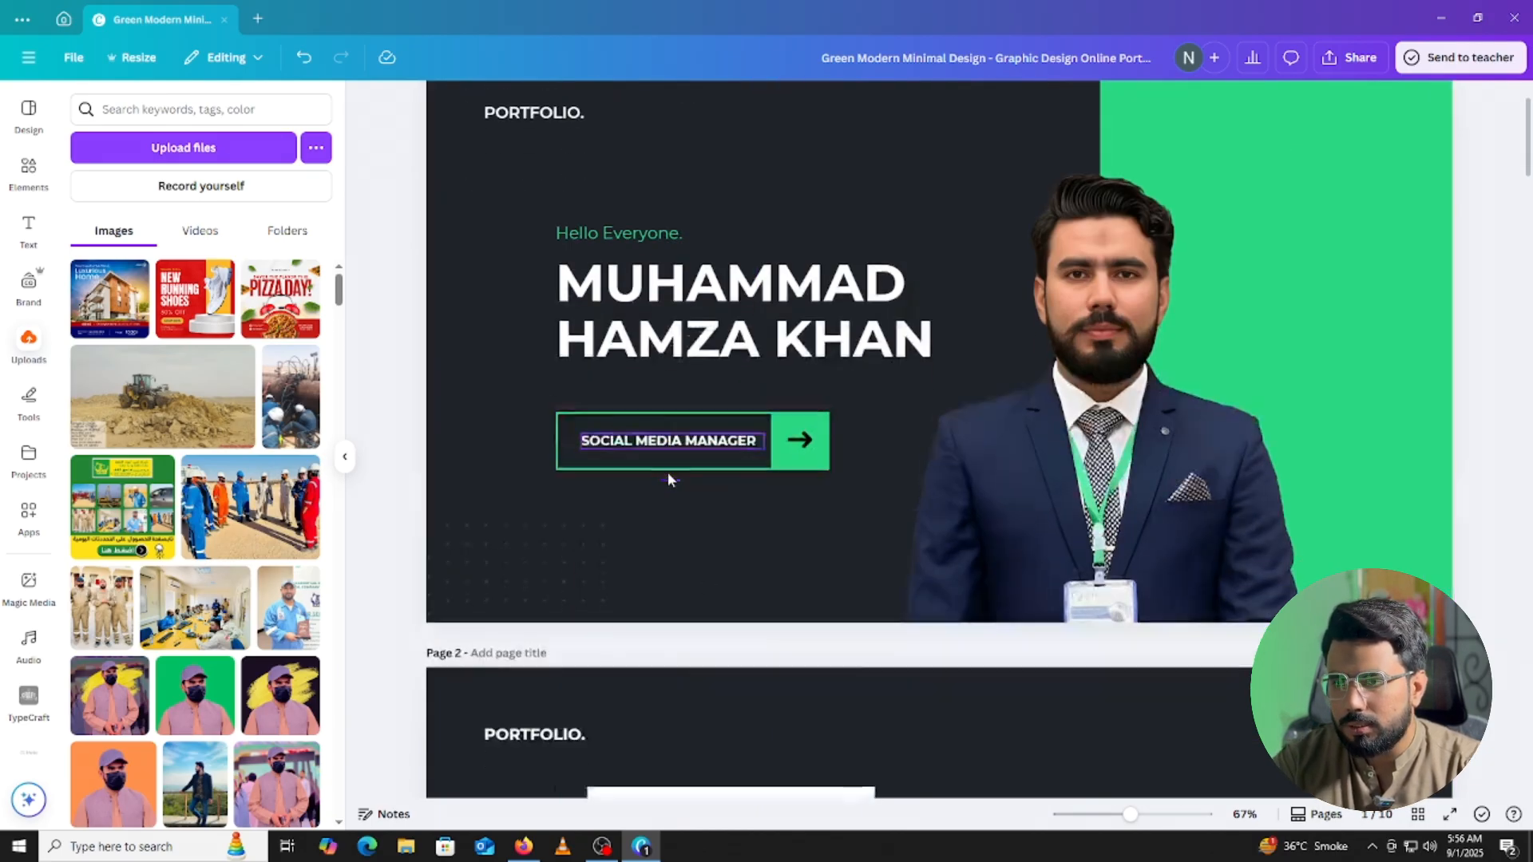
scroll(668, 479, down, 5)
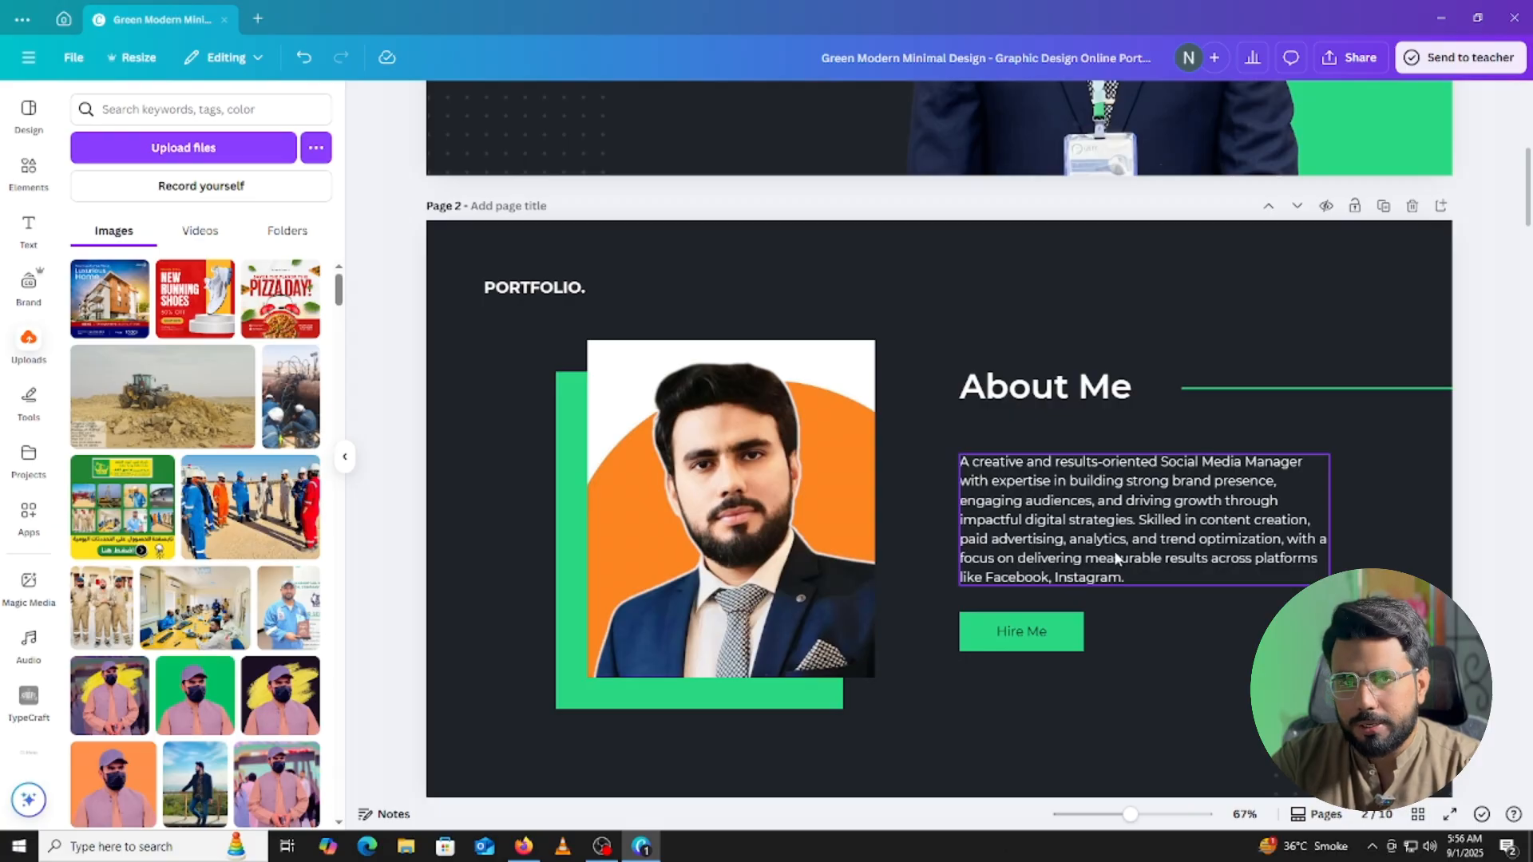
scroll(1114, 551, down, 5)
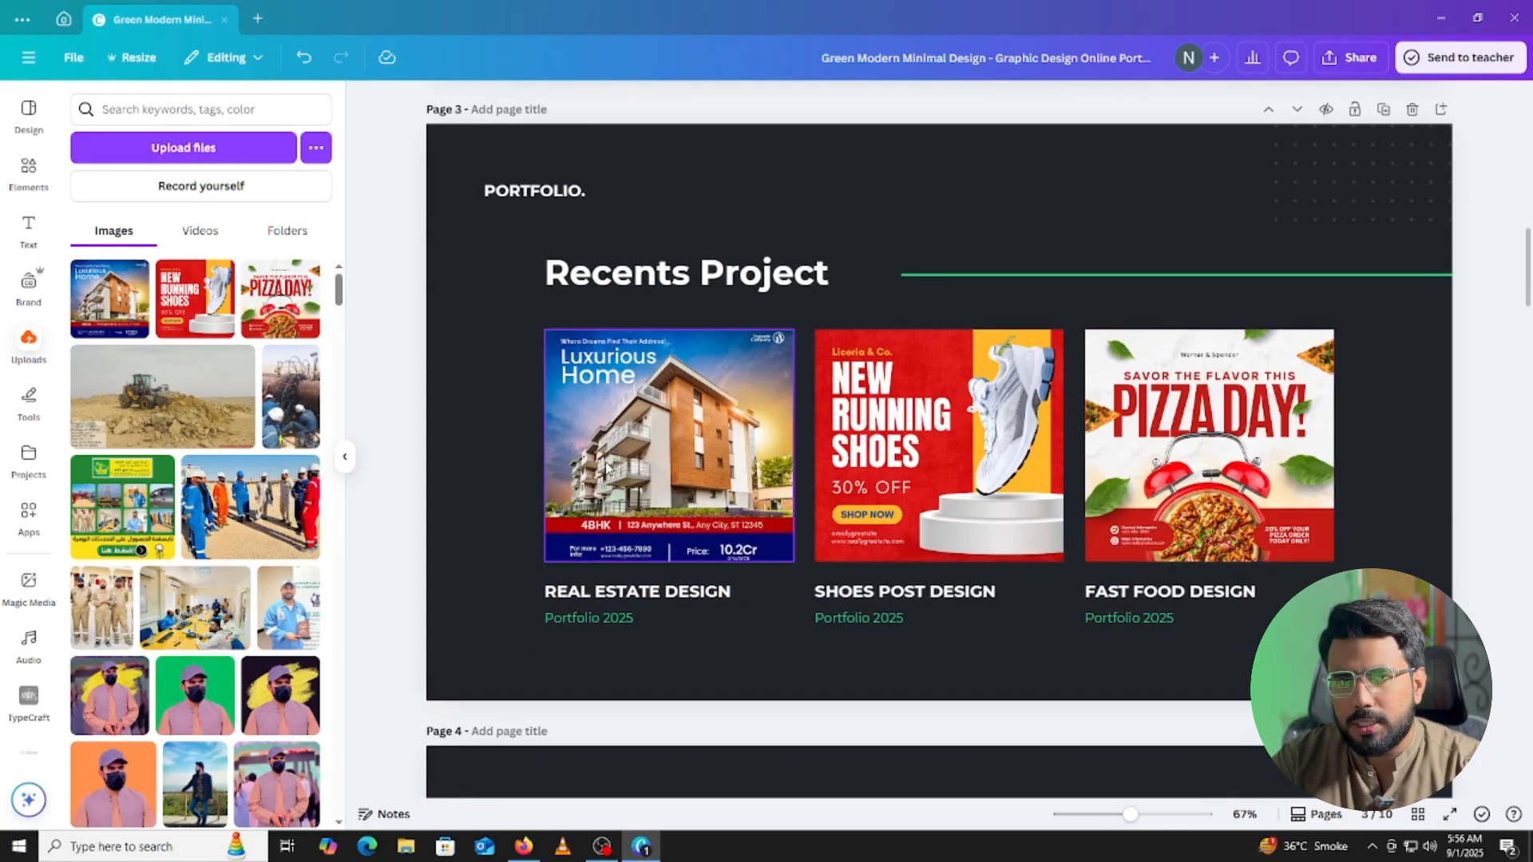
scroll(627, 465, up, 2)
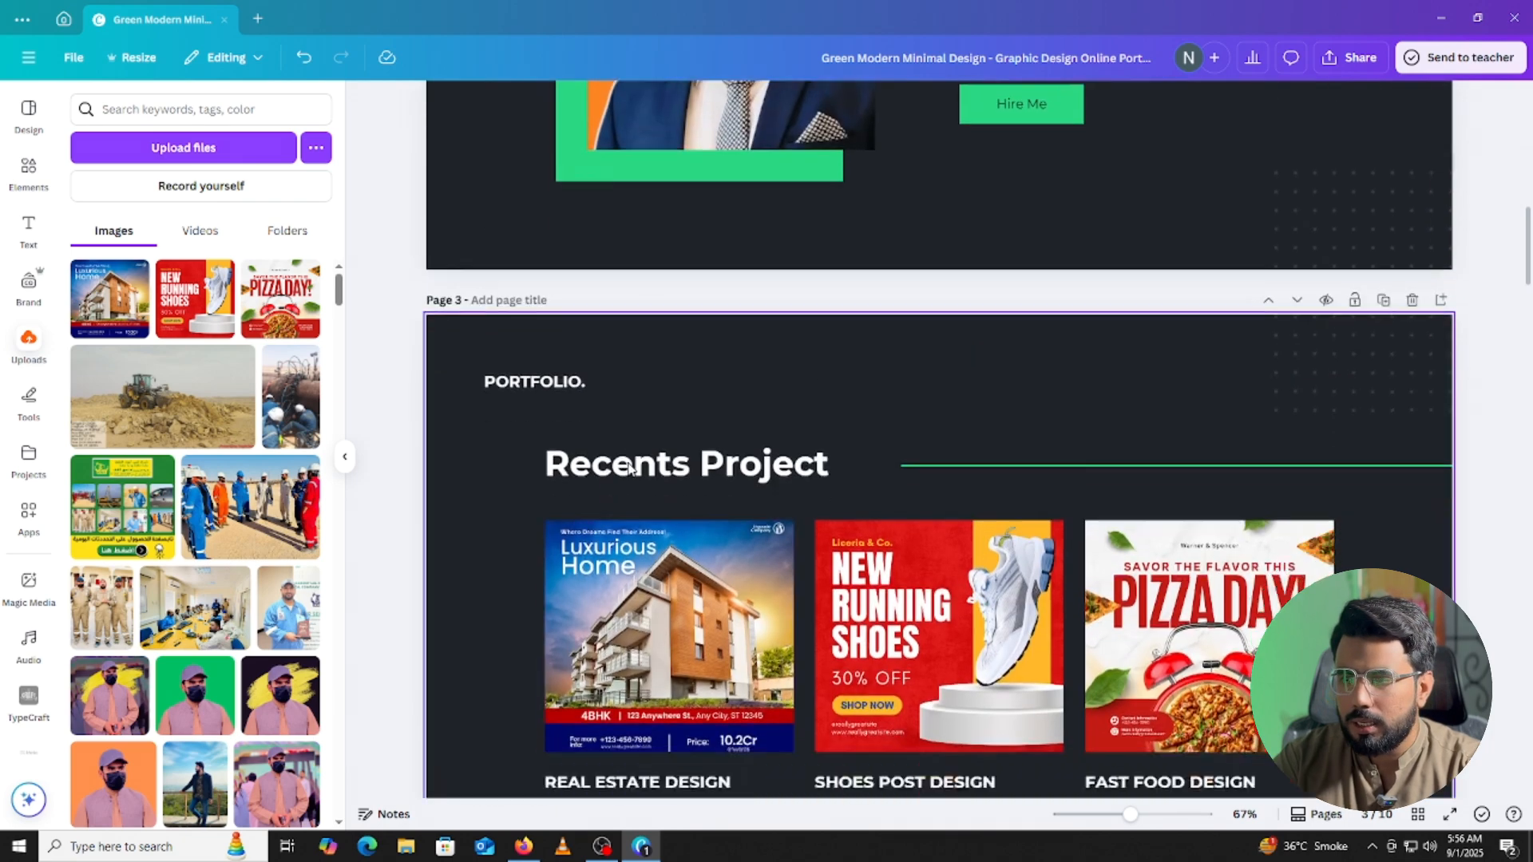
scroll(631, 467, down, 2)
scroll(632, 466, up, 1)
scroll(642, 470, down, 1)
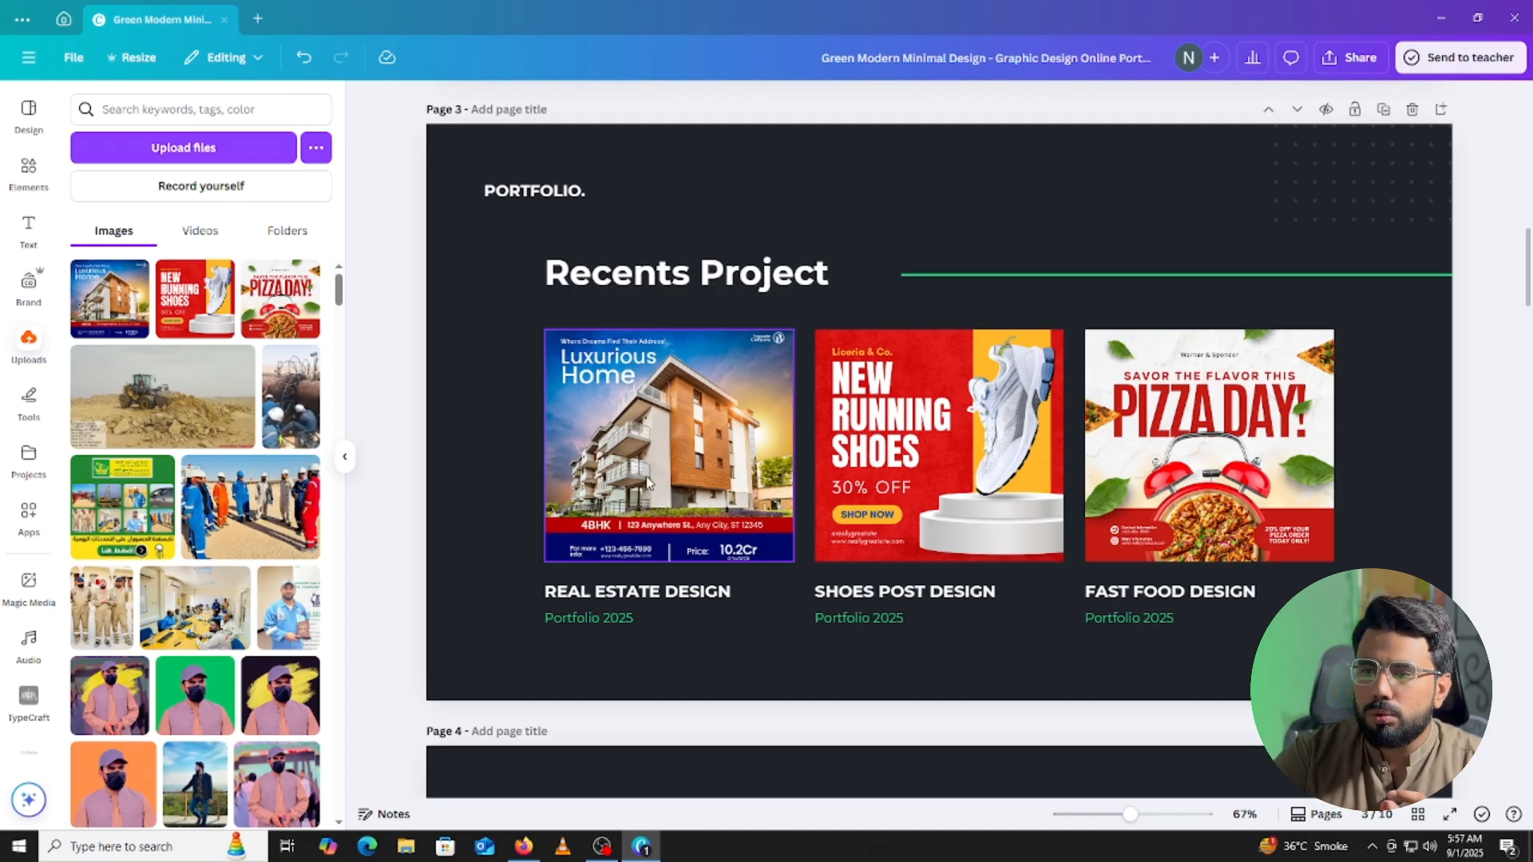
scroll(638, 479, up, 15)
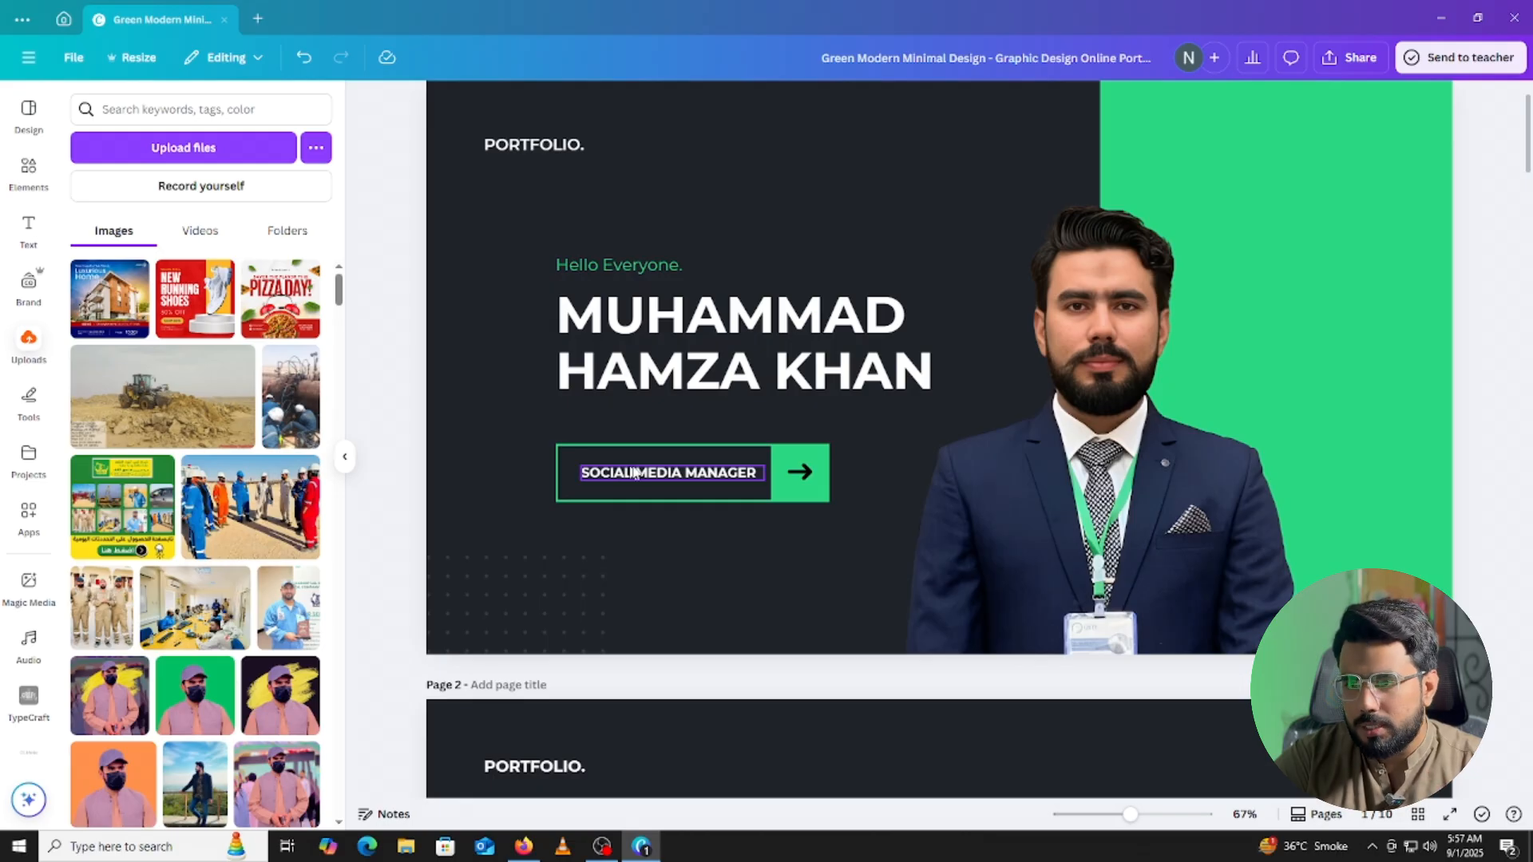
scroll(764, 471, down, 8)
scroll(1107, 527, down, 5)
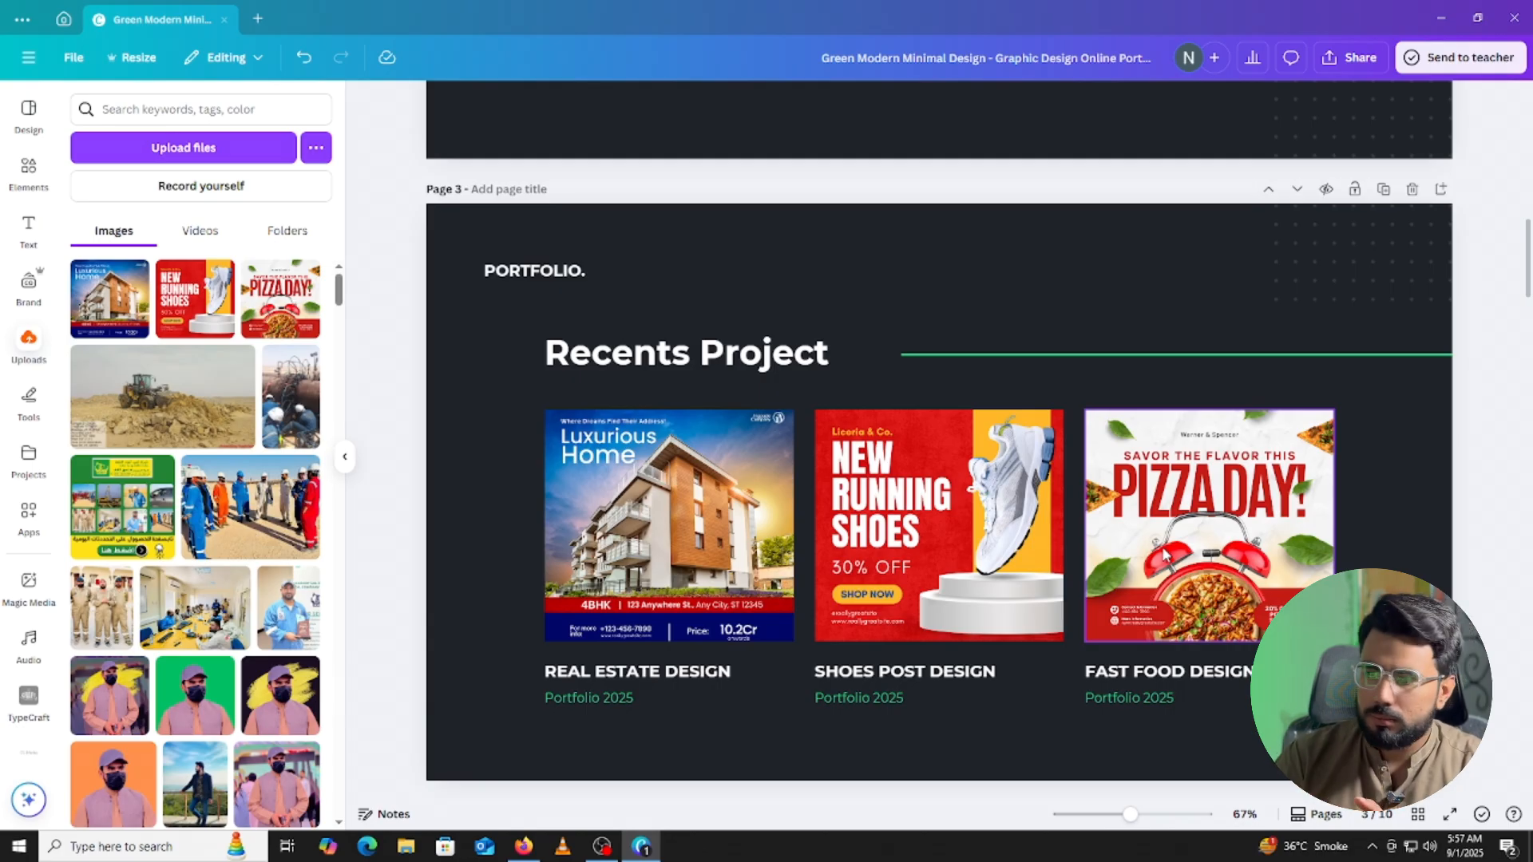
scroll(888, 493, down, 6)
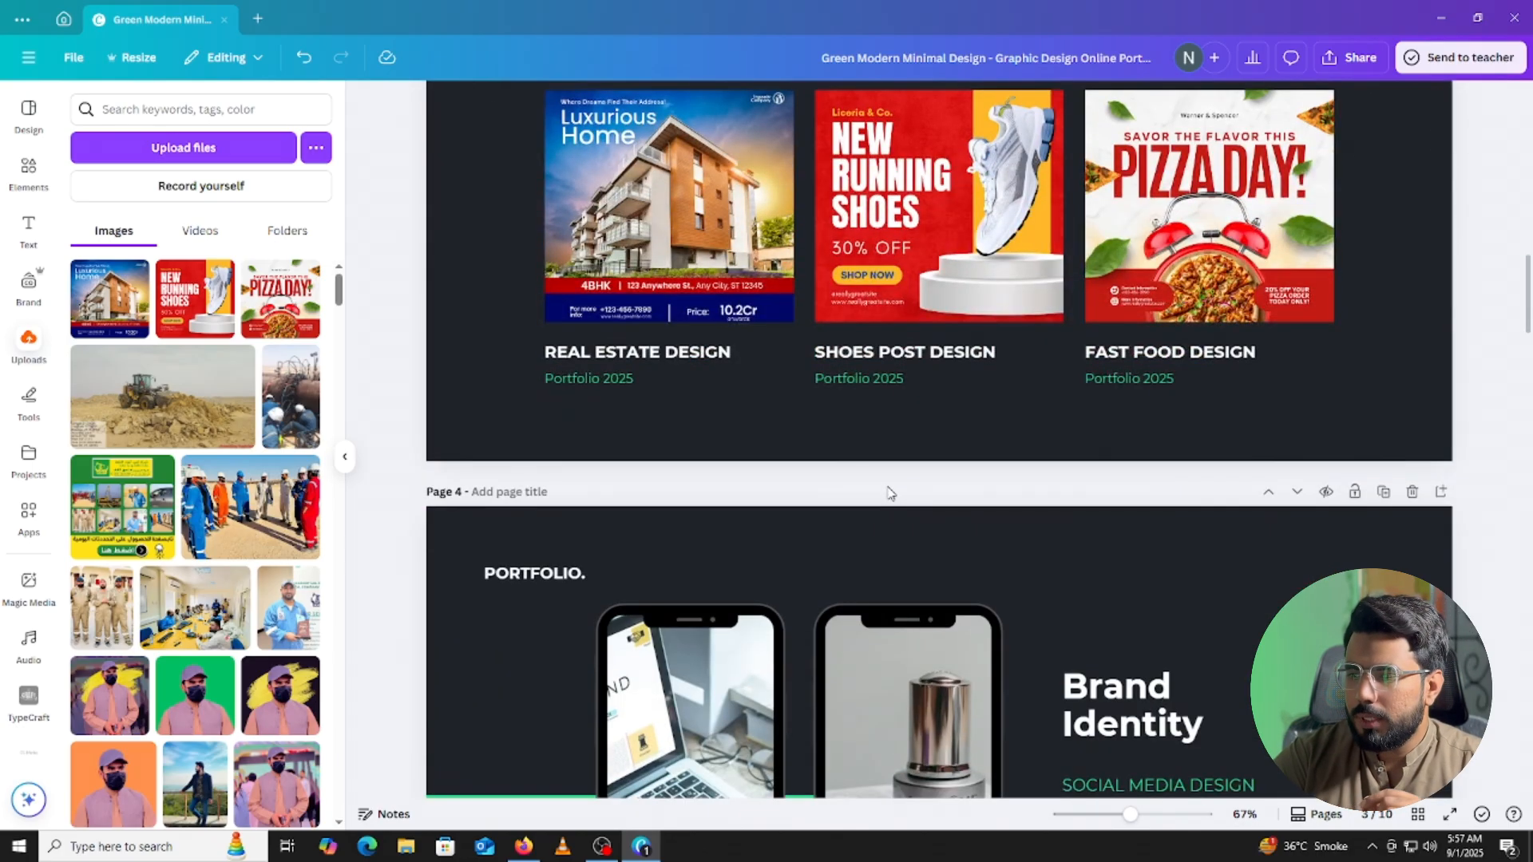
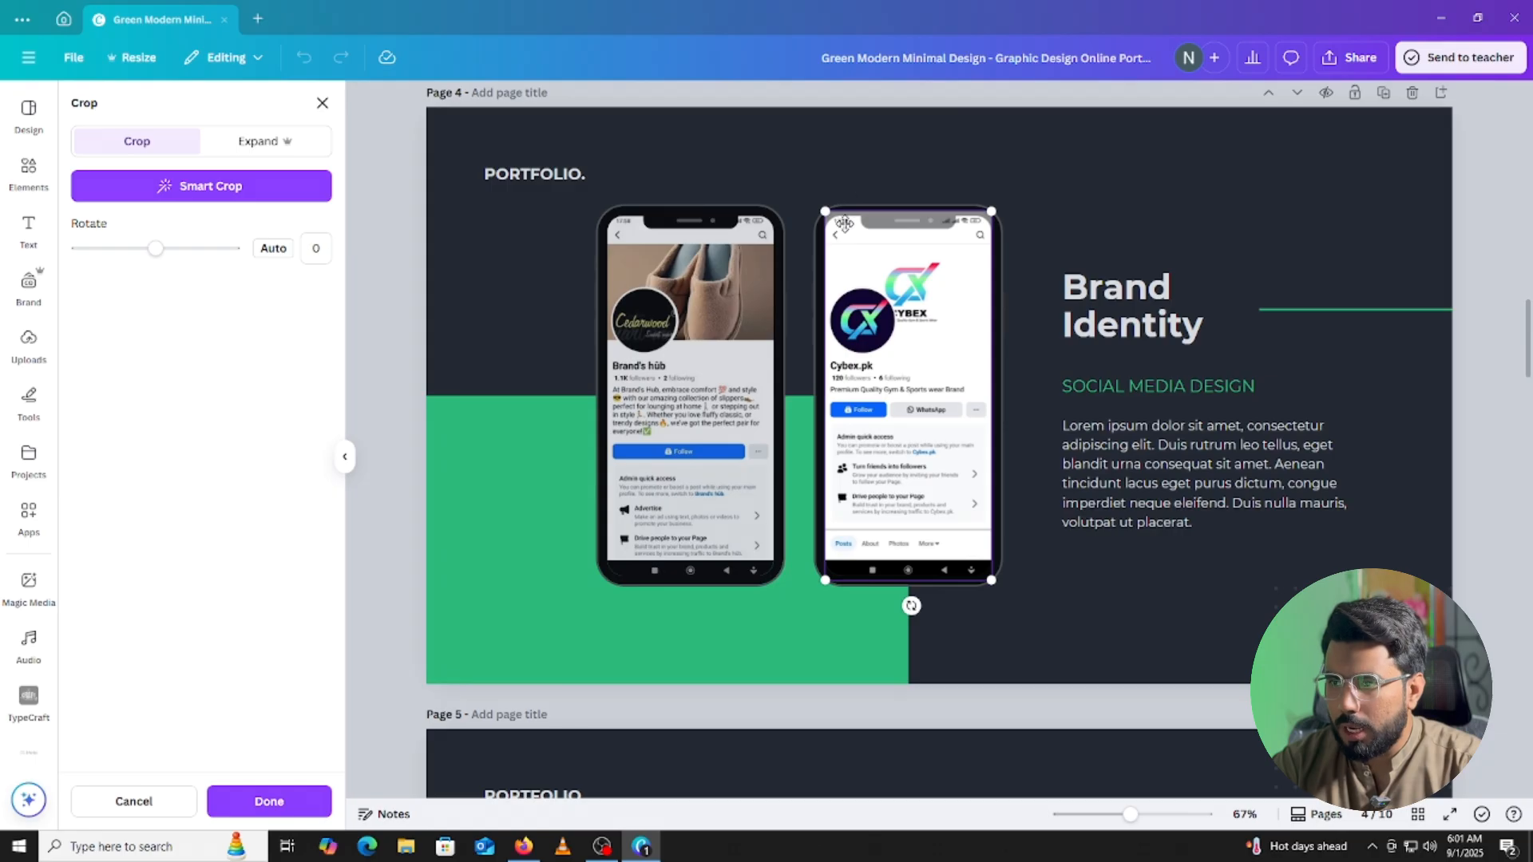
Widen the crop of the Cybex phone screenshot so it fills its frame.
drag(829, 211, 813, 204)
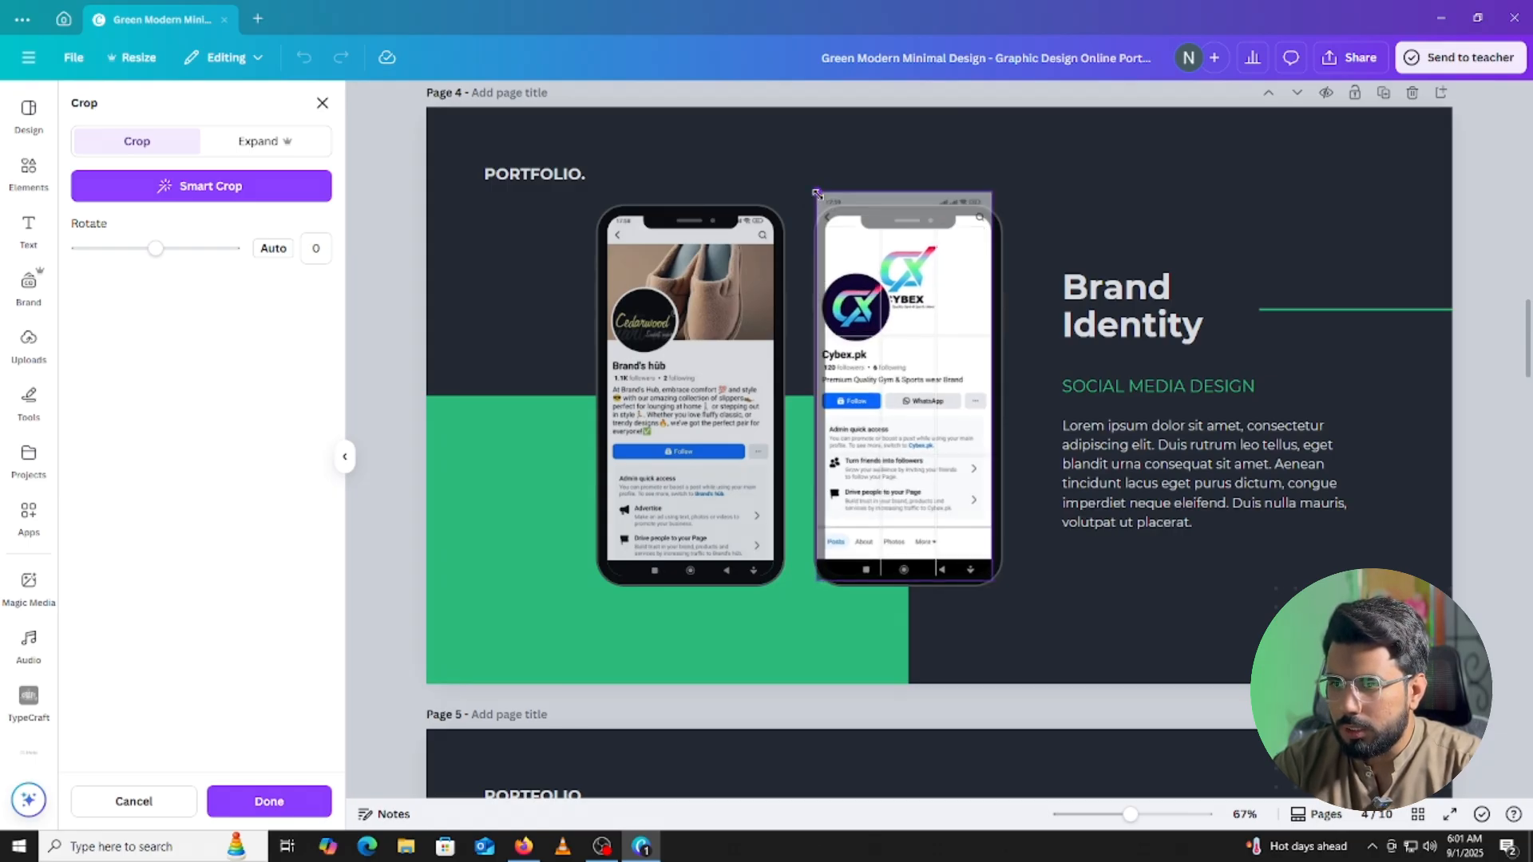
click(941, 497)
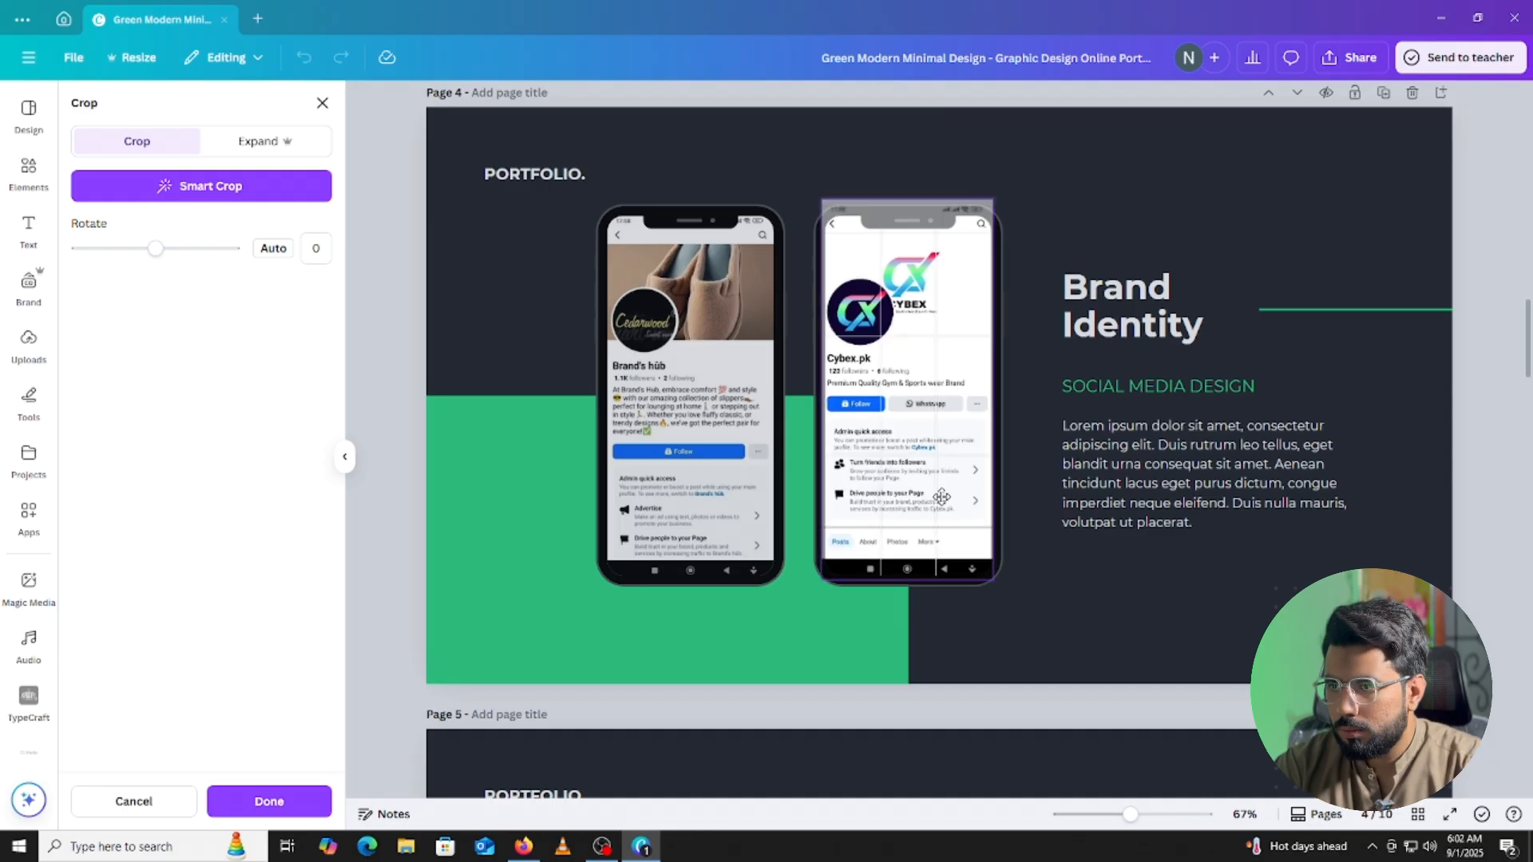
click(1501, 330)
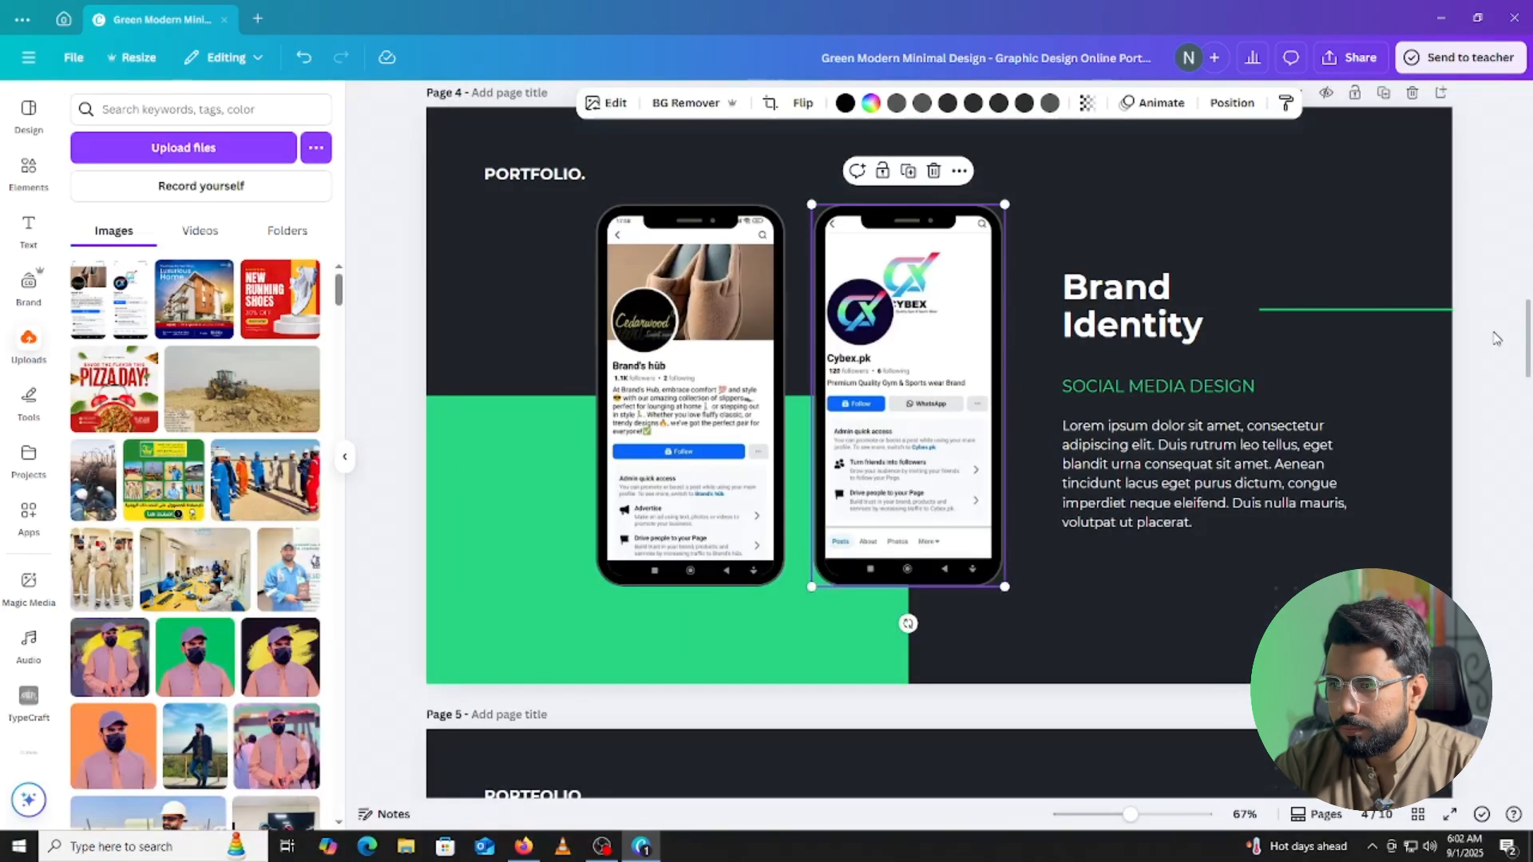
click(1494, 333)
Recrop the Brand's hub screenshot to sit neatly inside its phone frame.
click(674, 284)
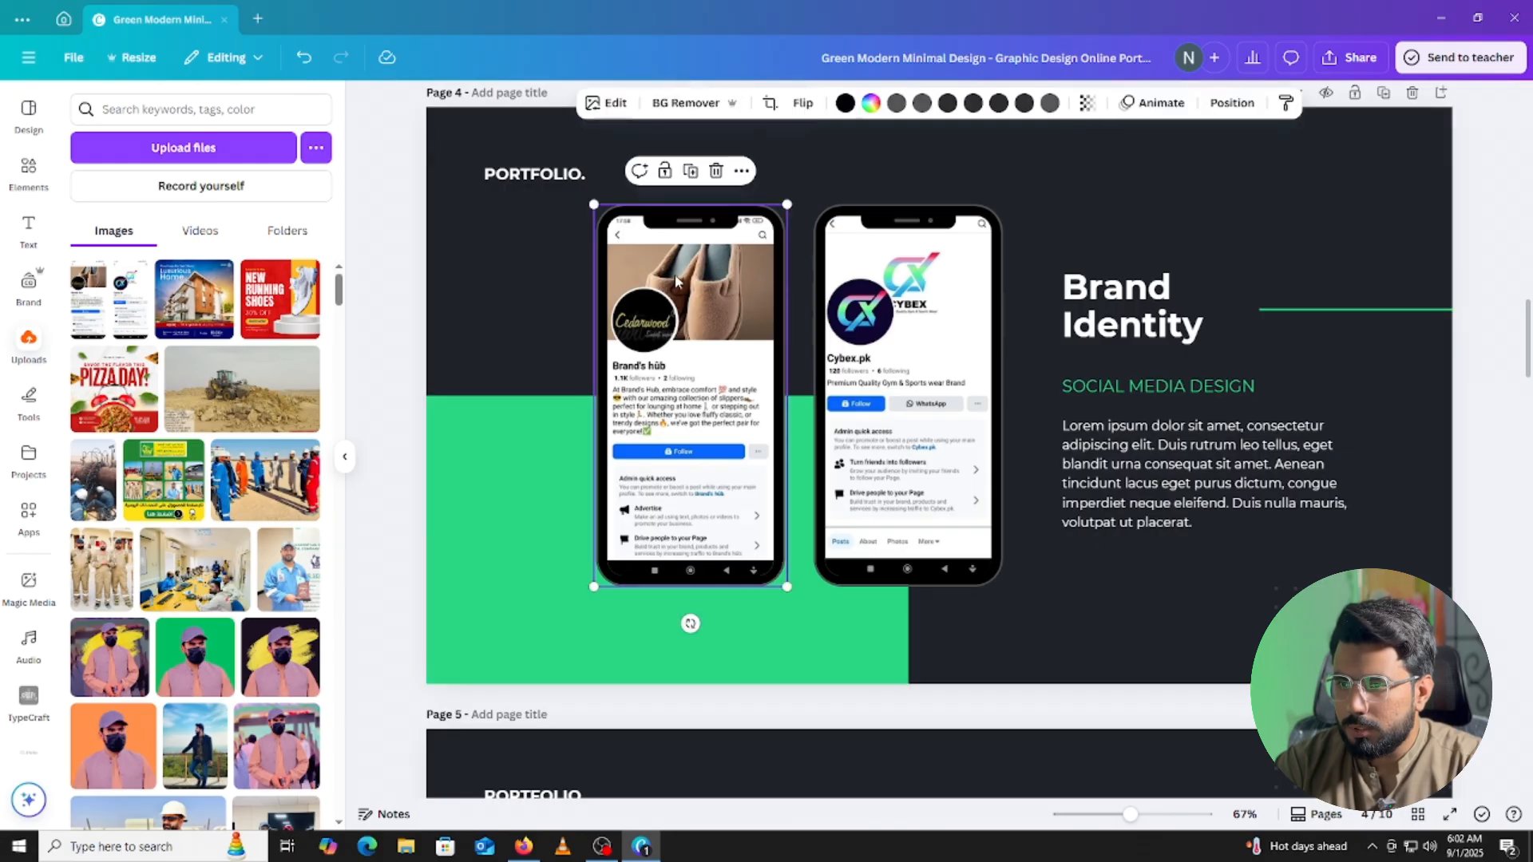
click(771, 105)
drag(610, 207, 607, 199)
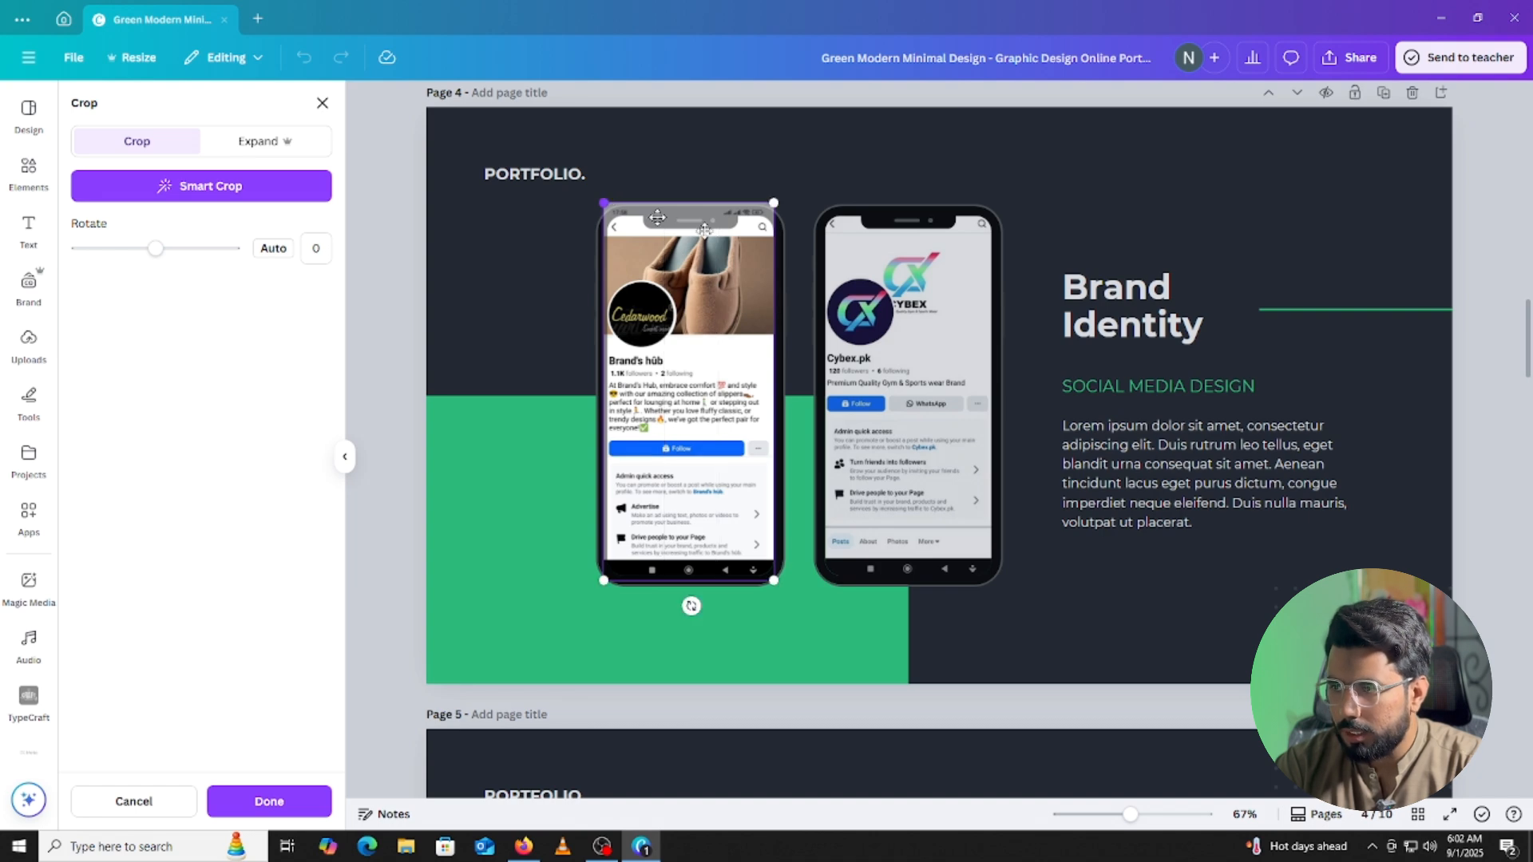
click(1478, 274)
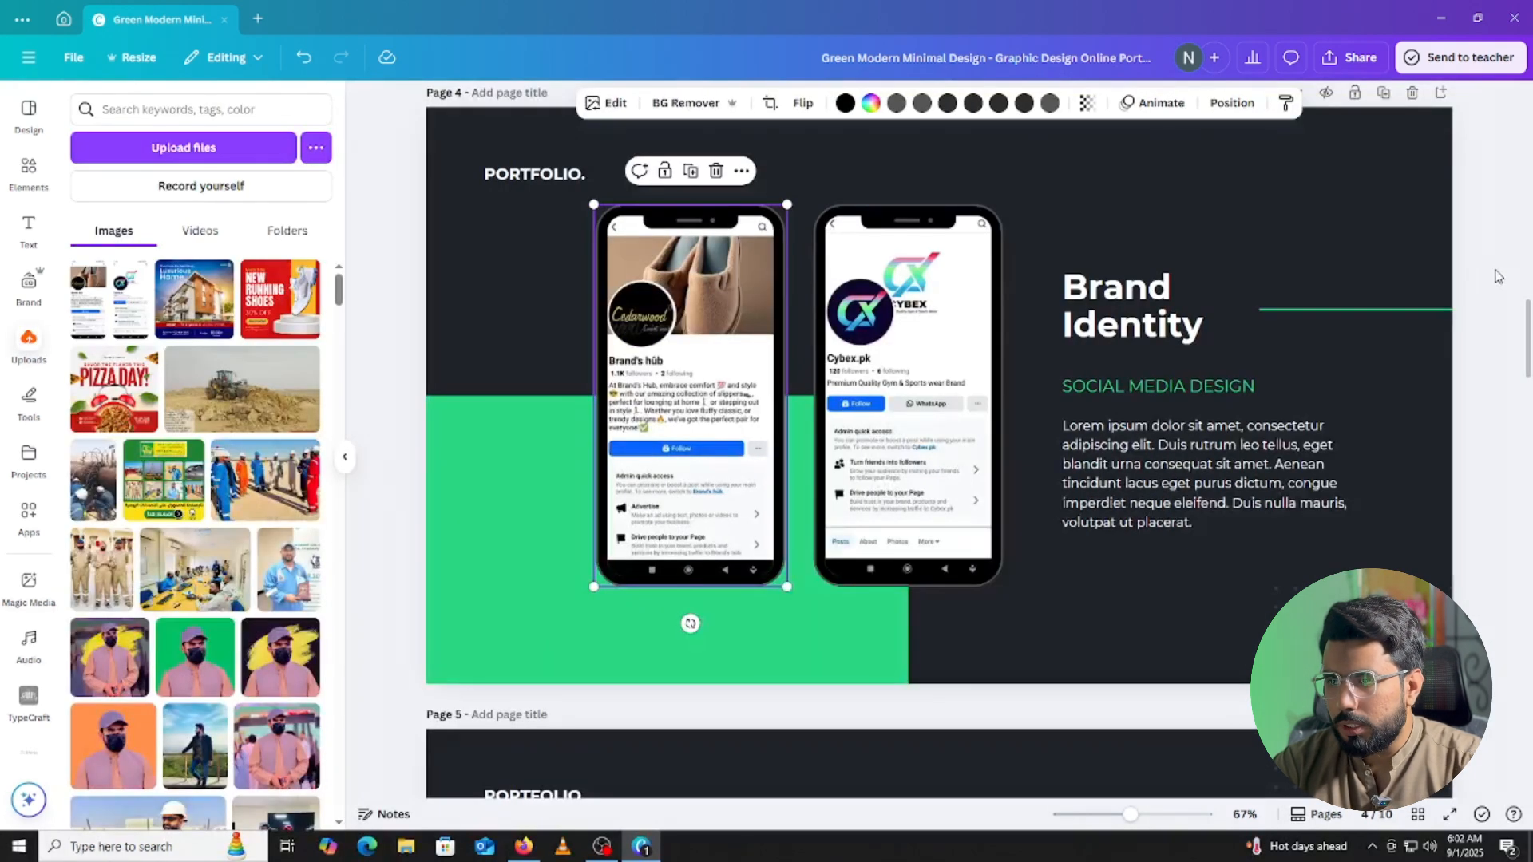
click(1216, 335)
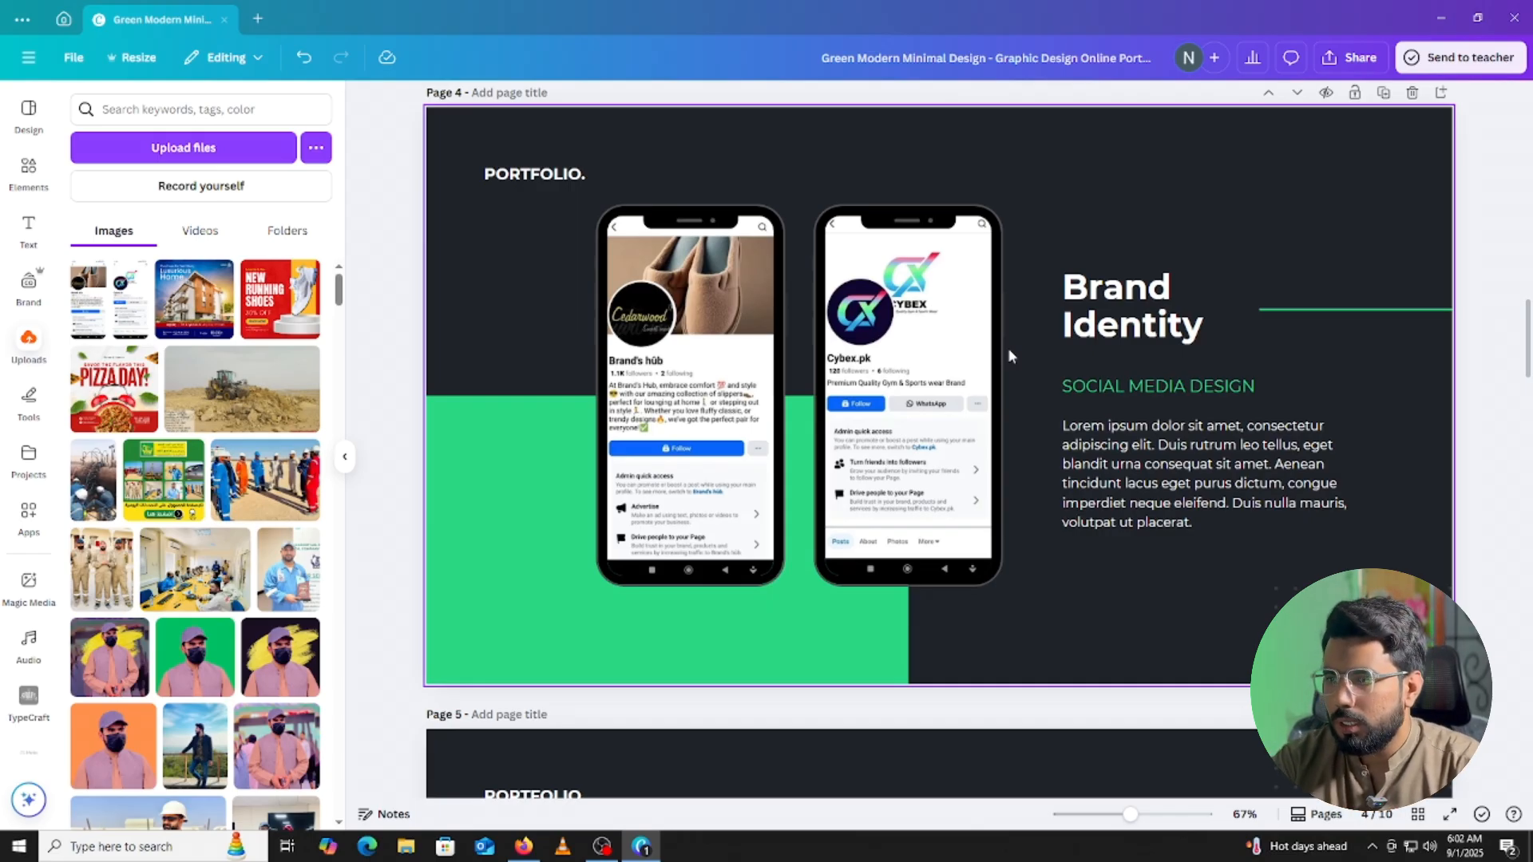
Shorten the subtitle to SOCIAL MEDIA and delete the Lorem ipsum paragraph.
double_click(1226, 387)
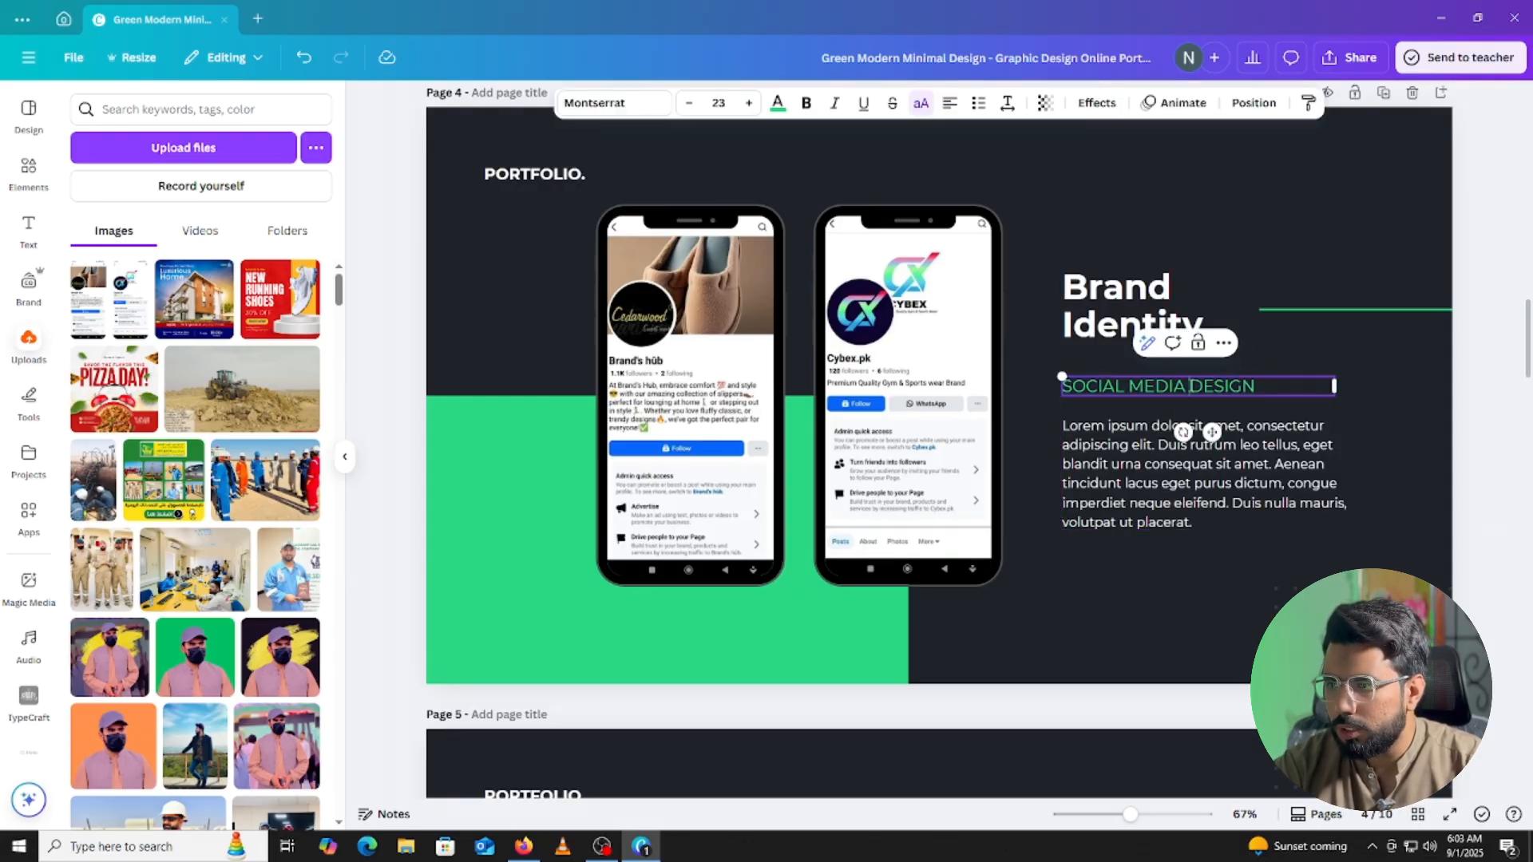
double_click(1226, 385)
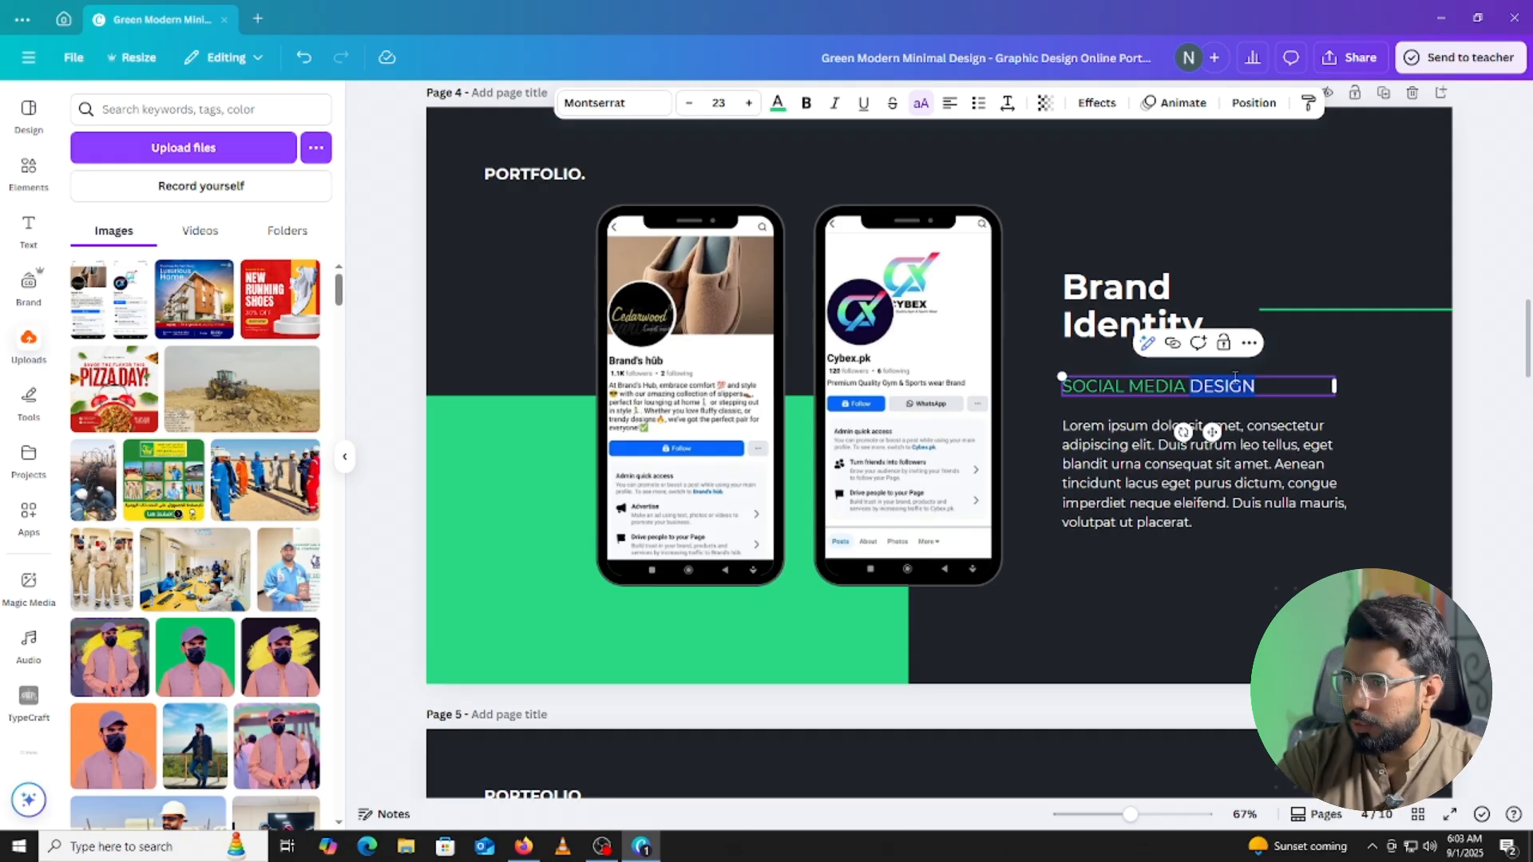
key(BackSpace)
click(1463, 381)
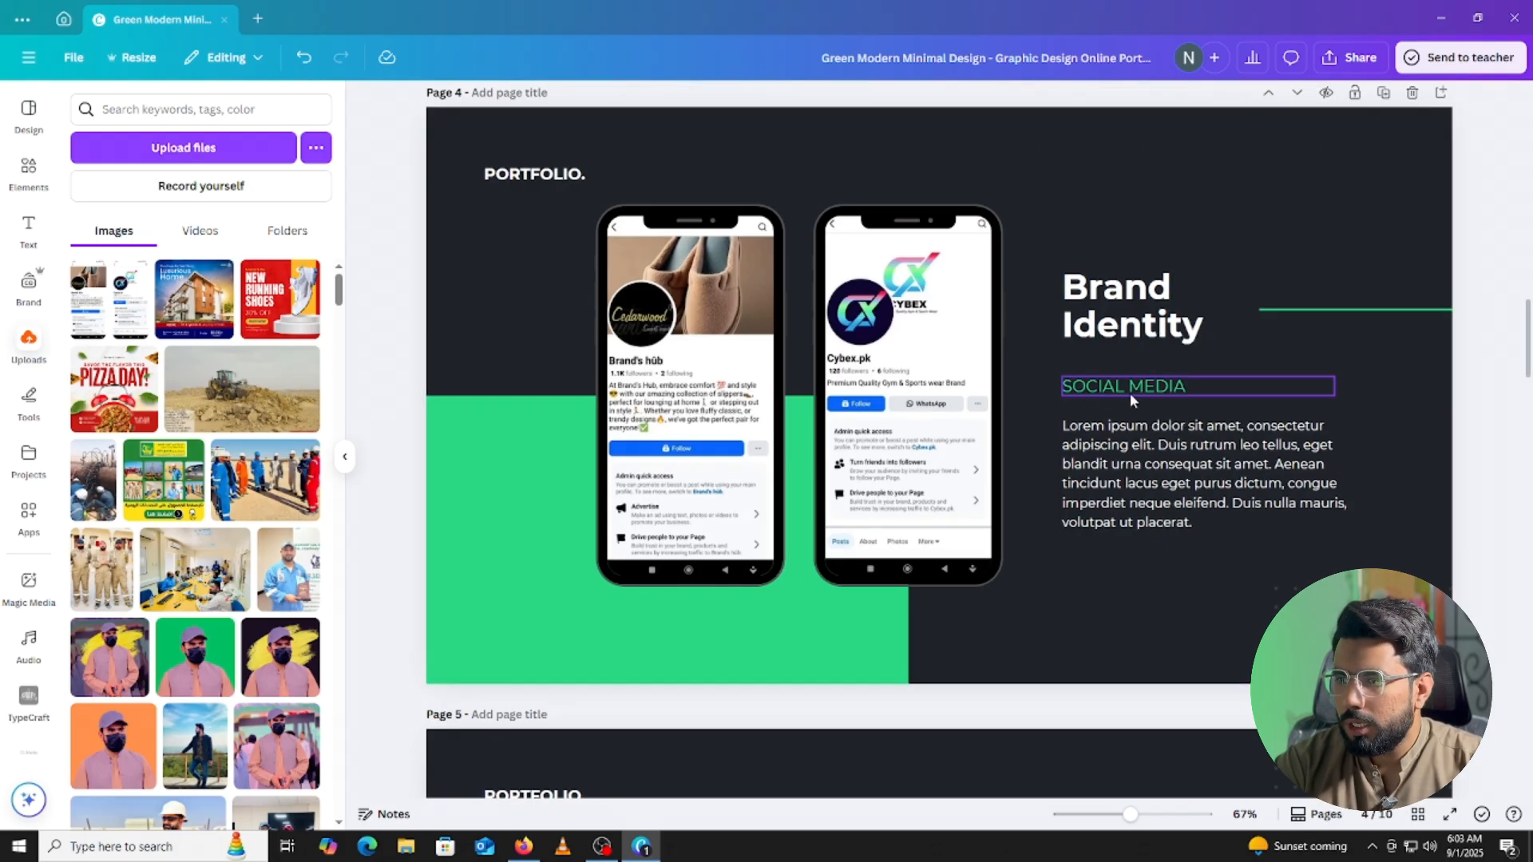
click(1259, 488)
key(Delete)
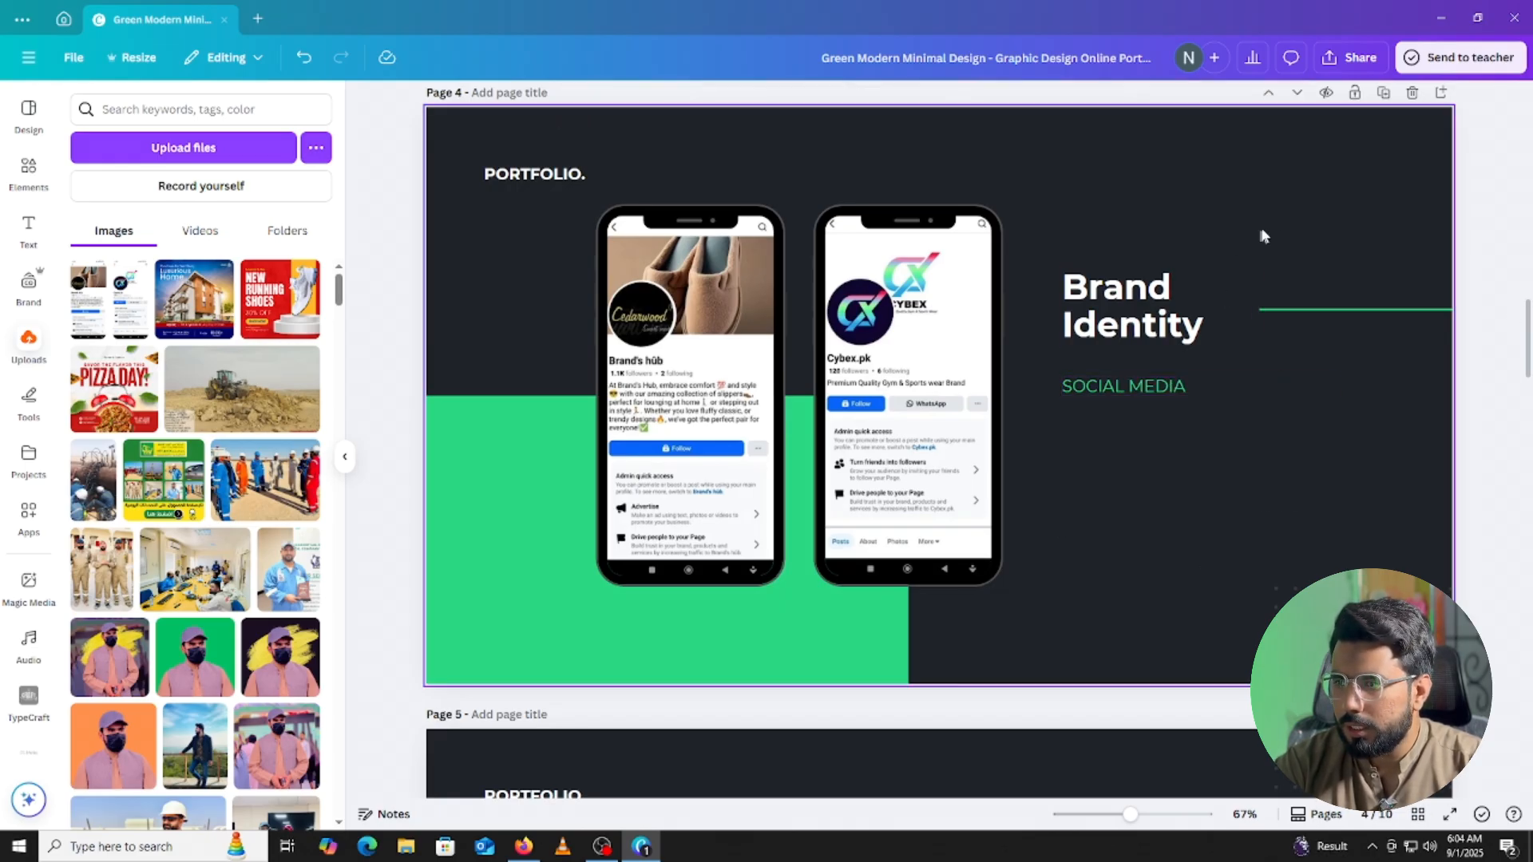
Move the Brand Identity heading, subtitle and green line lower, nudged slightly right.
drag(1483, 241, 1221, 385)
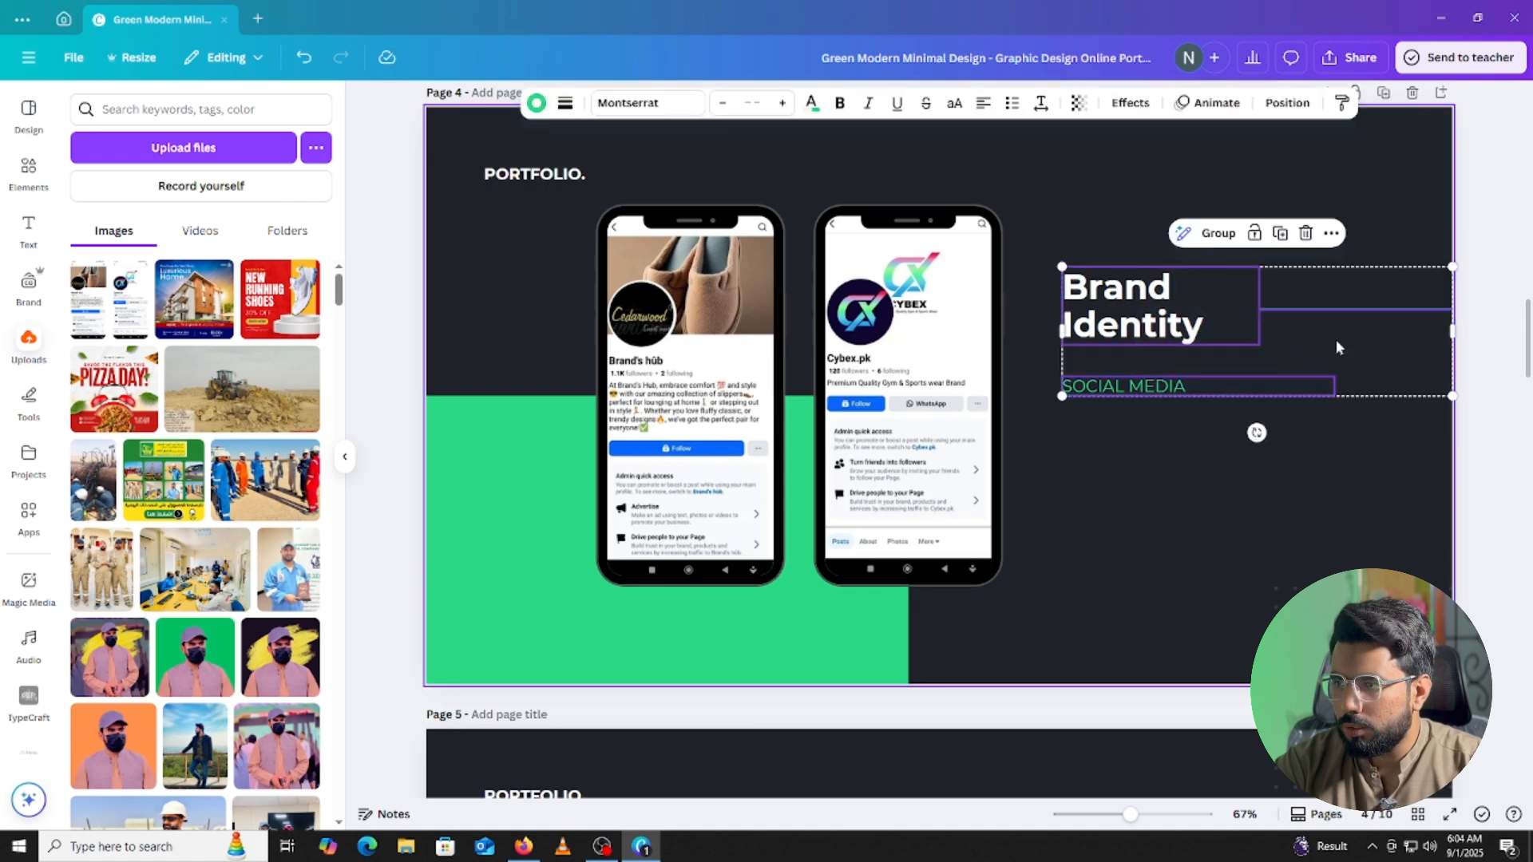
drag(1334, 346, 1338, 404)
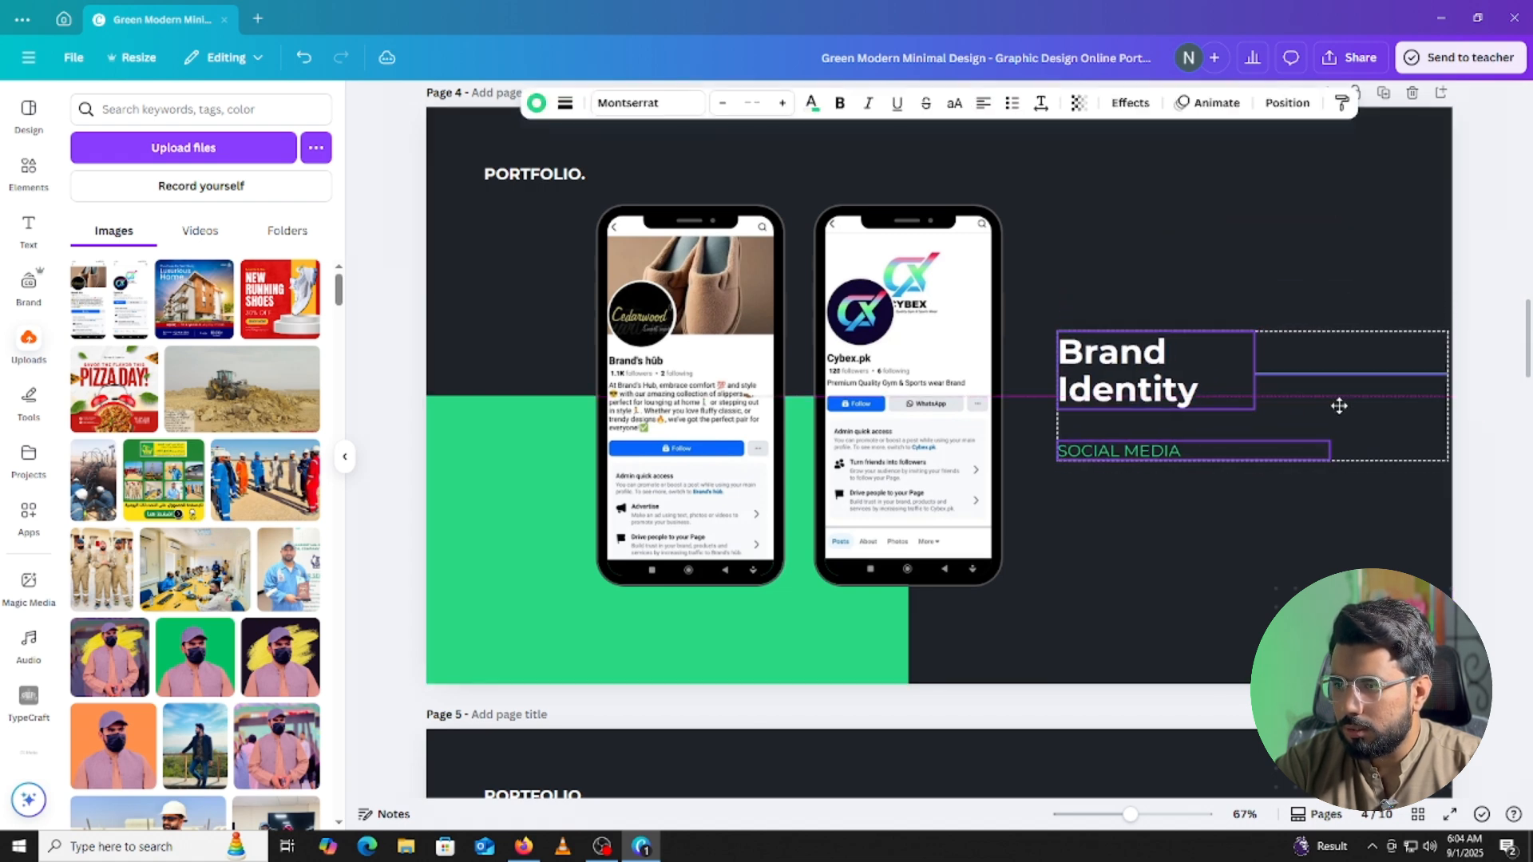
click(1338, 404)
click(1492, 291)
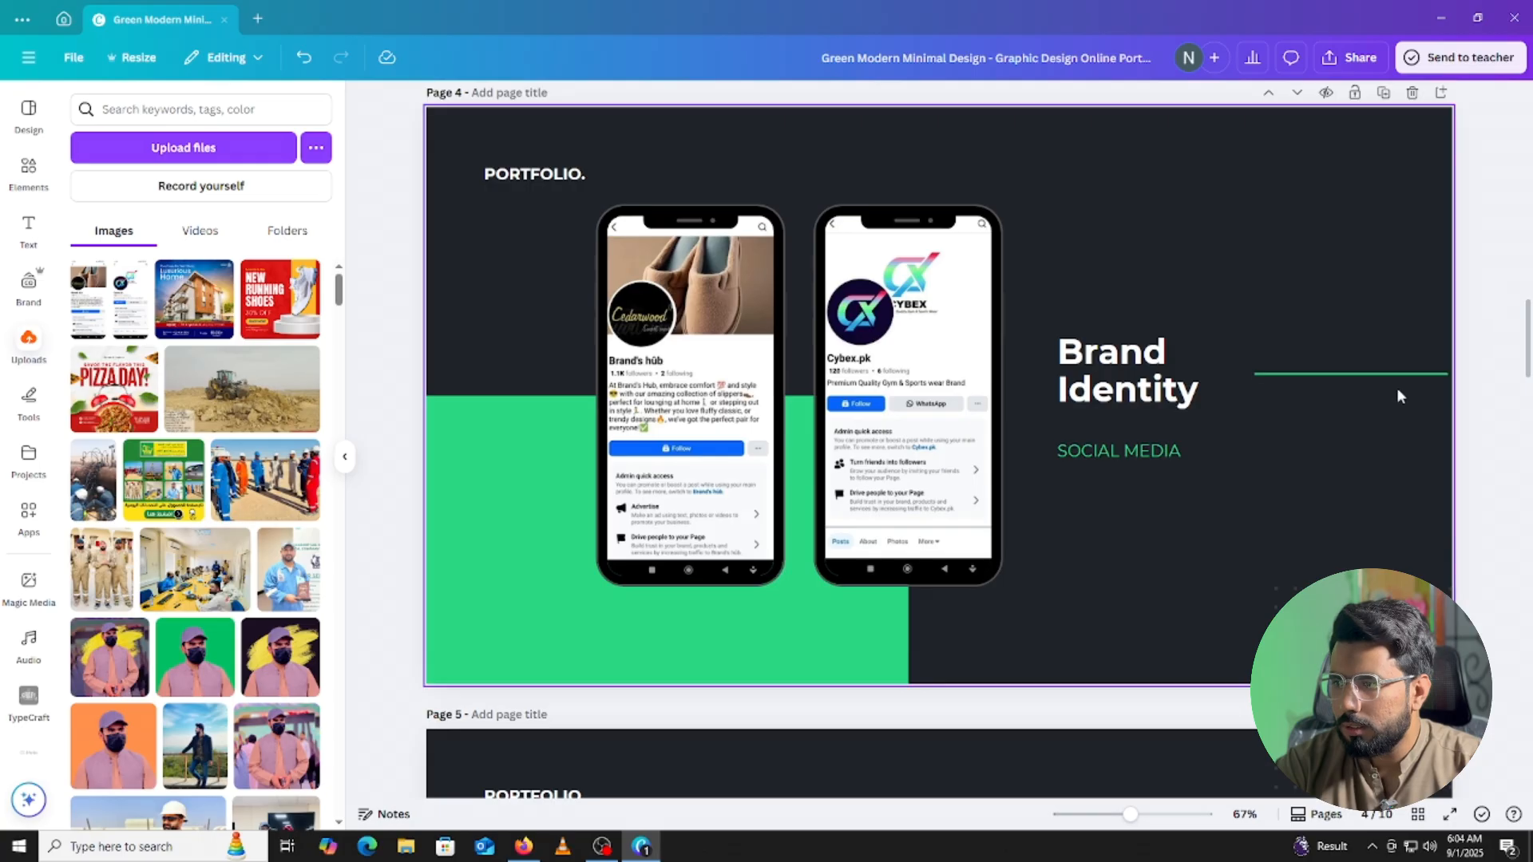
drag(1512, 281, 1091, 528)
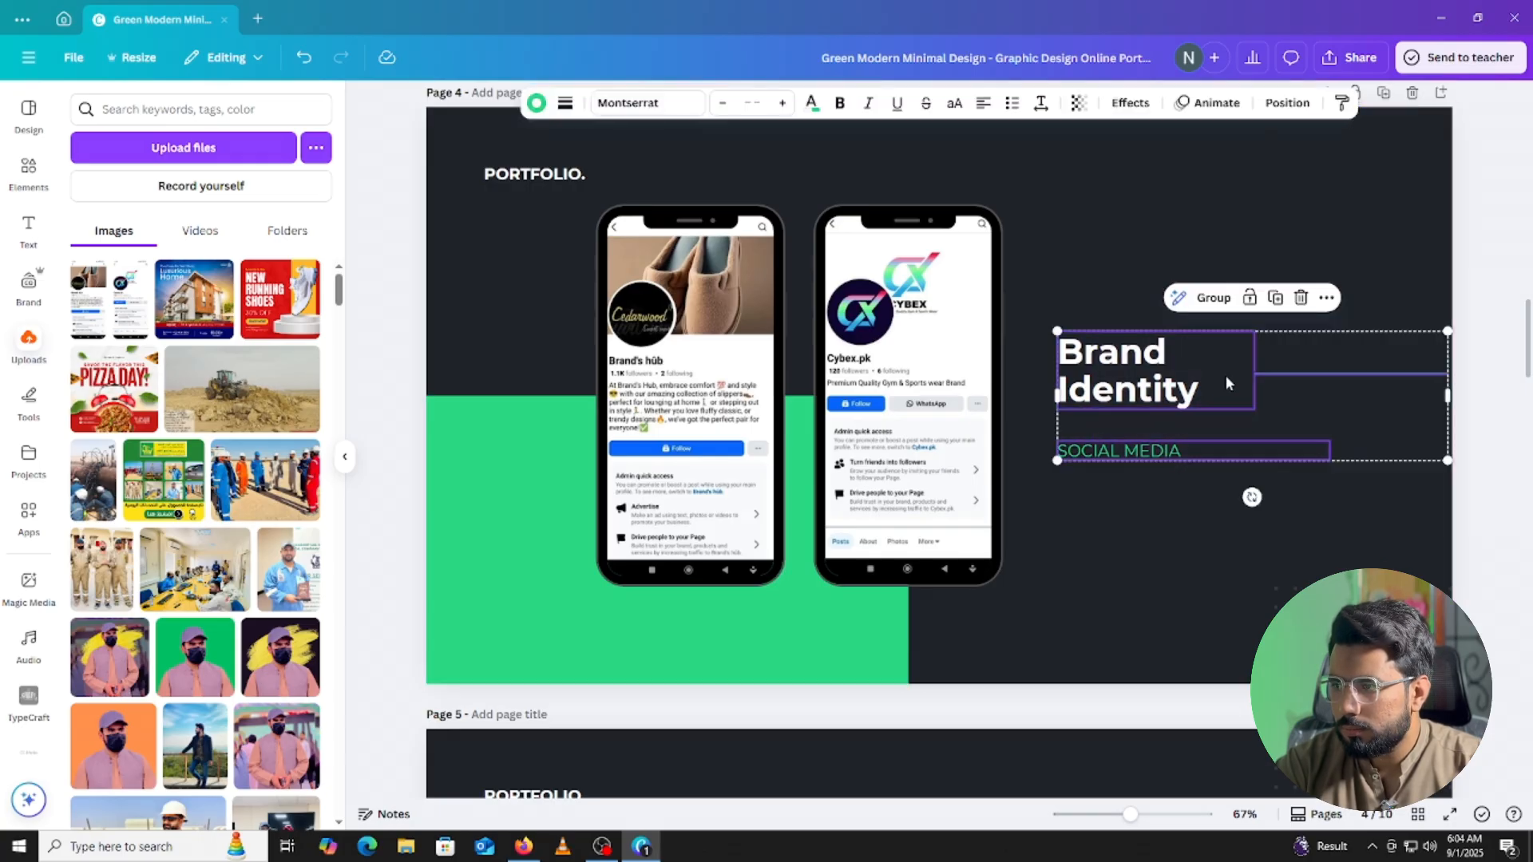
key(shift+Right)
click(1494, 290)
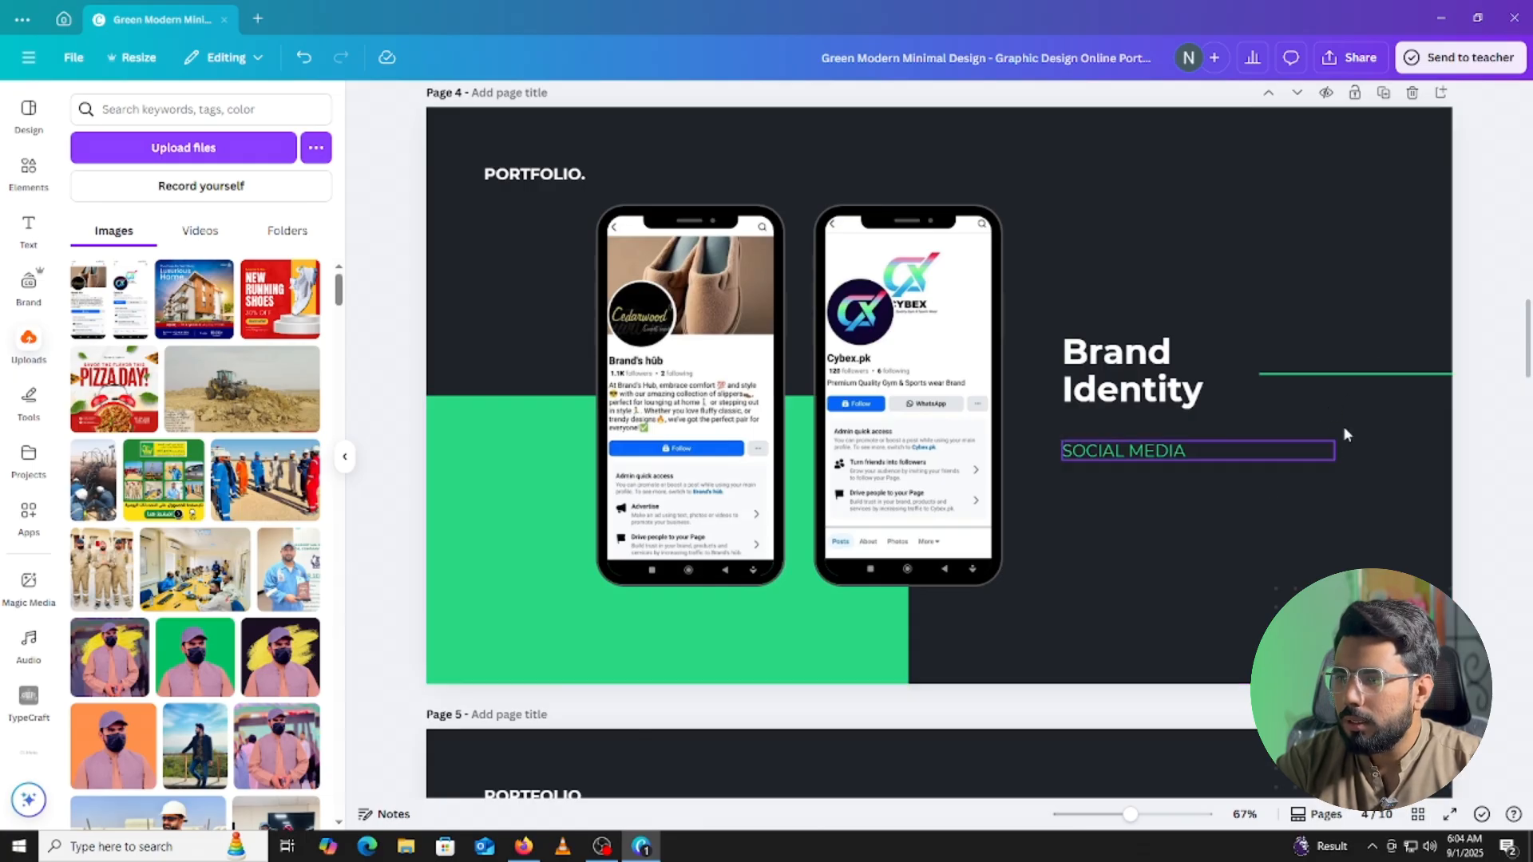
Scroll back up through pages 3 and 2, then down to the Happy Clients Says page.
scroll(1337, 439, down, 2)
scroll(1069, 399, up, 2)
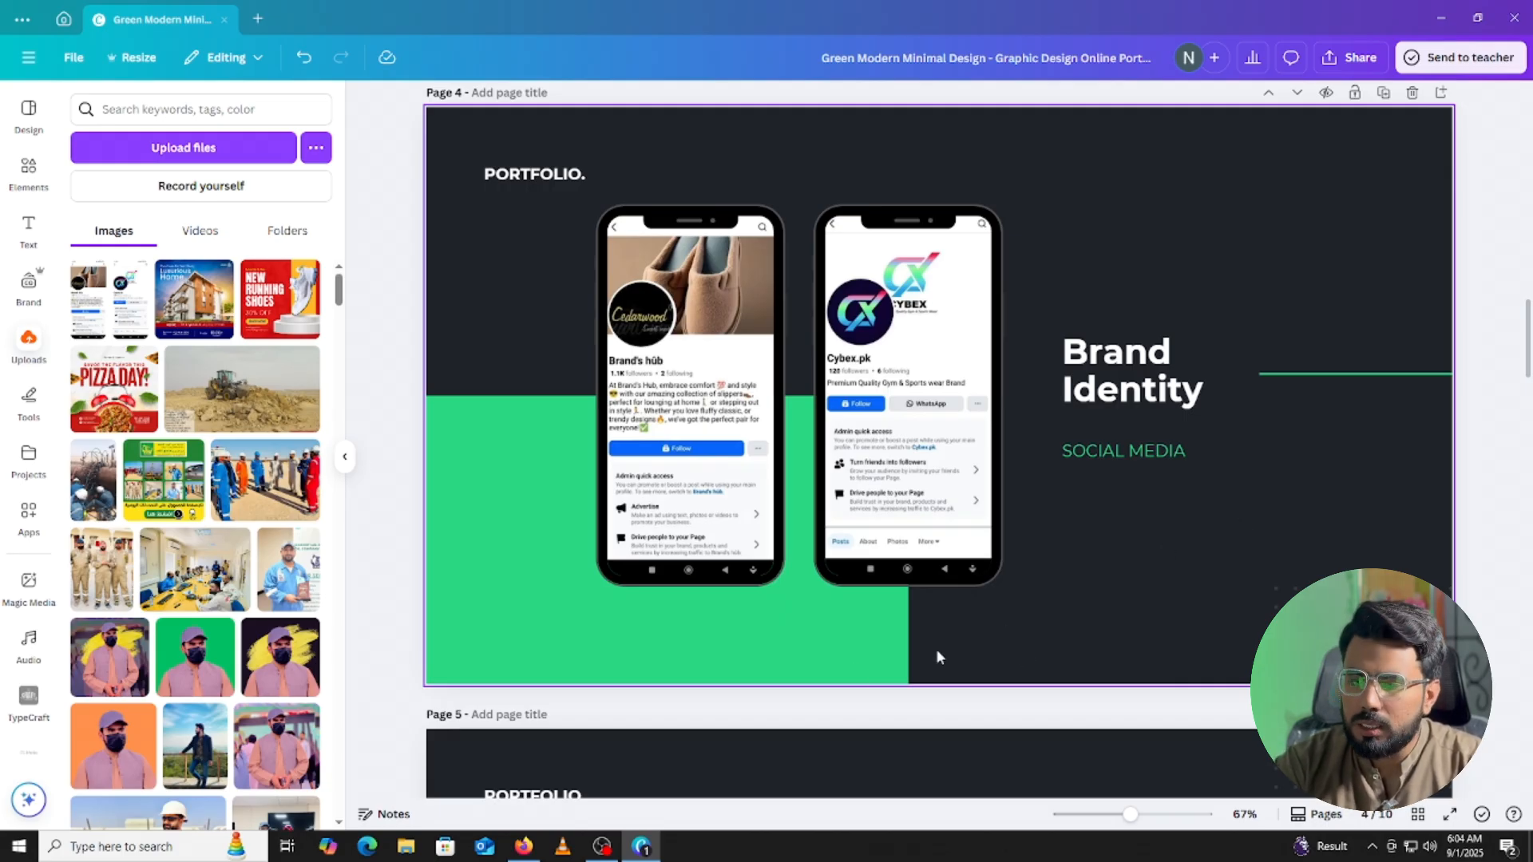
scroll(716, 403, up, 6)
scroll(716, 403, up, 7)
scroll(802, 391, down, 4)
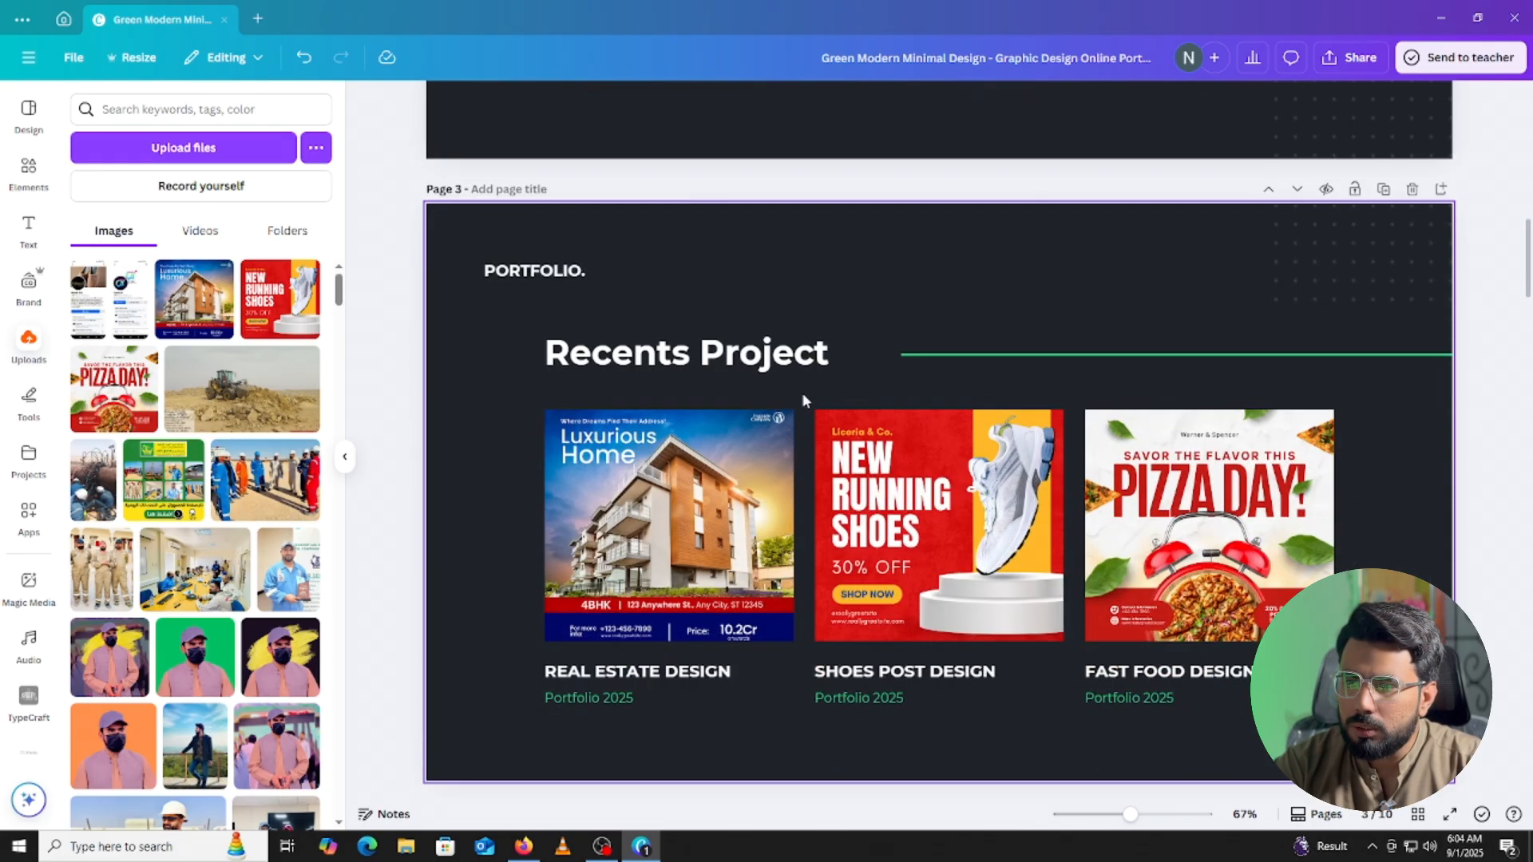
scroll(801, 391, up, 6)
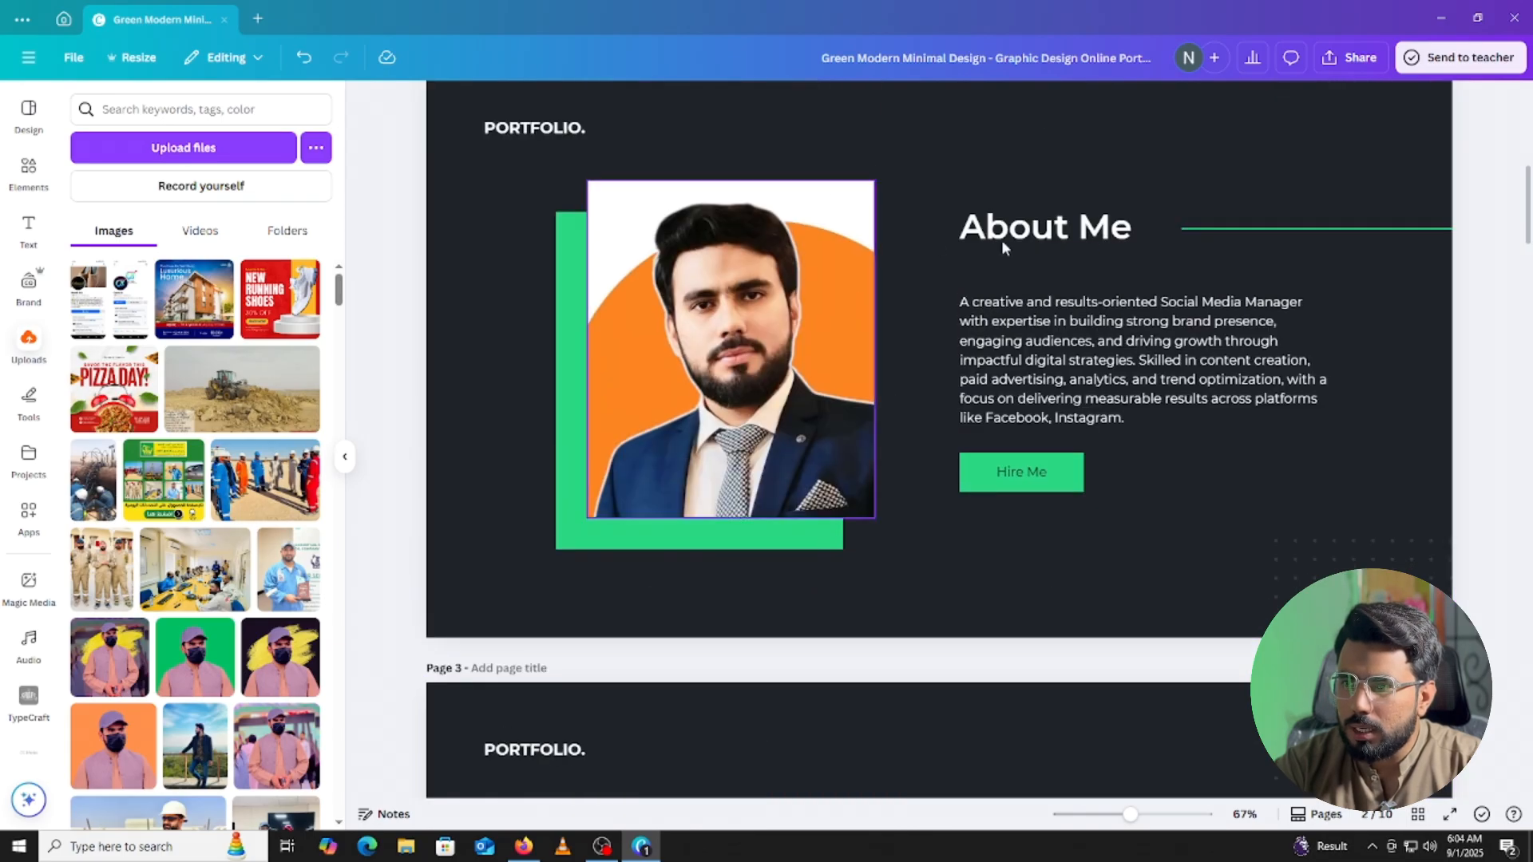
scroll(1048, 514, up, 3)
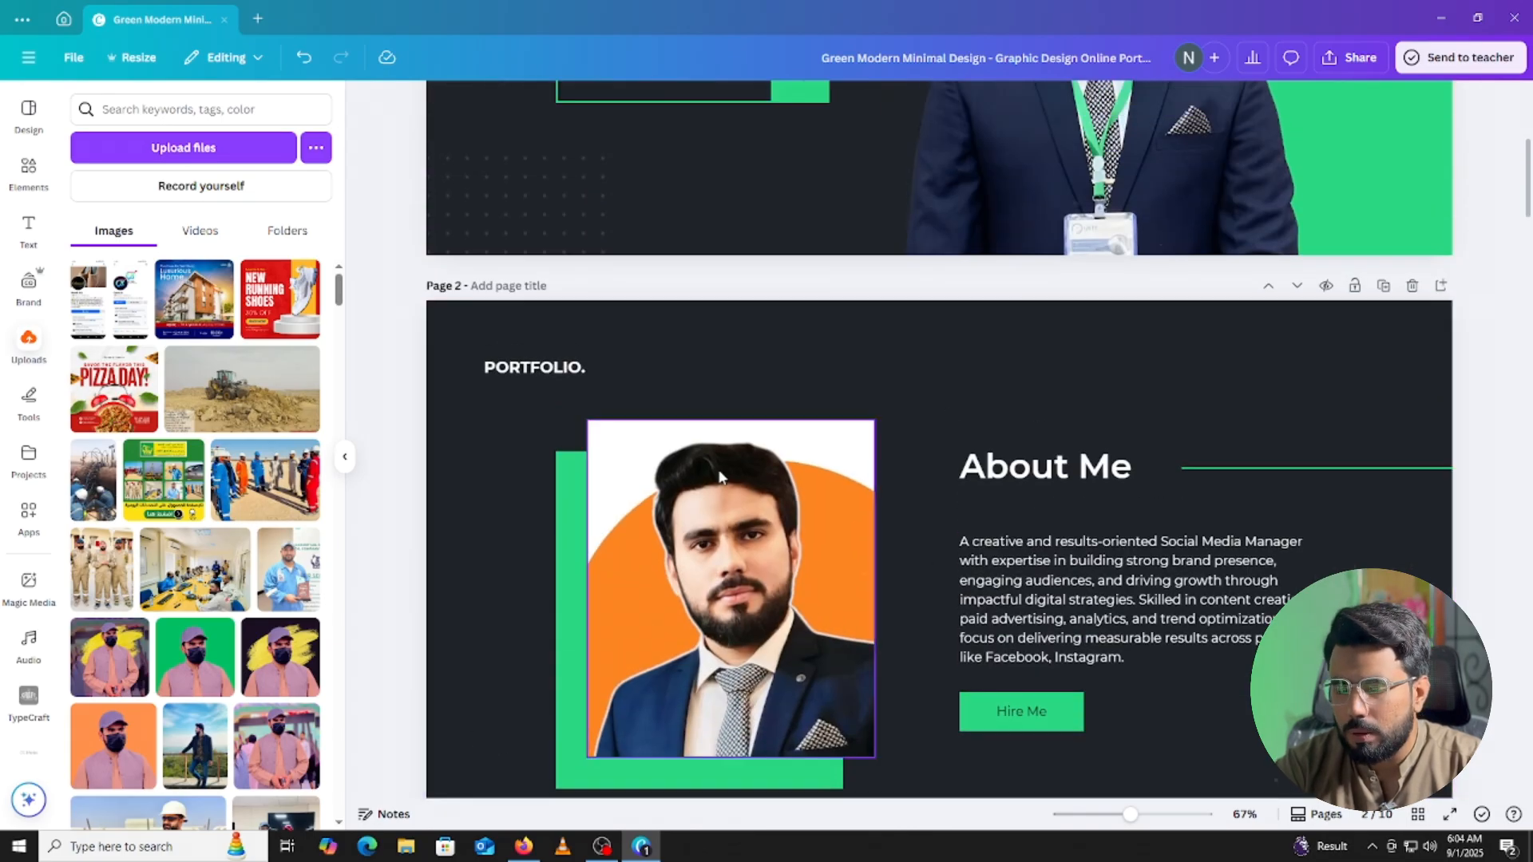
scroll(718, 479, down, 10)
scroll(721, 501, down, 10)
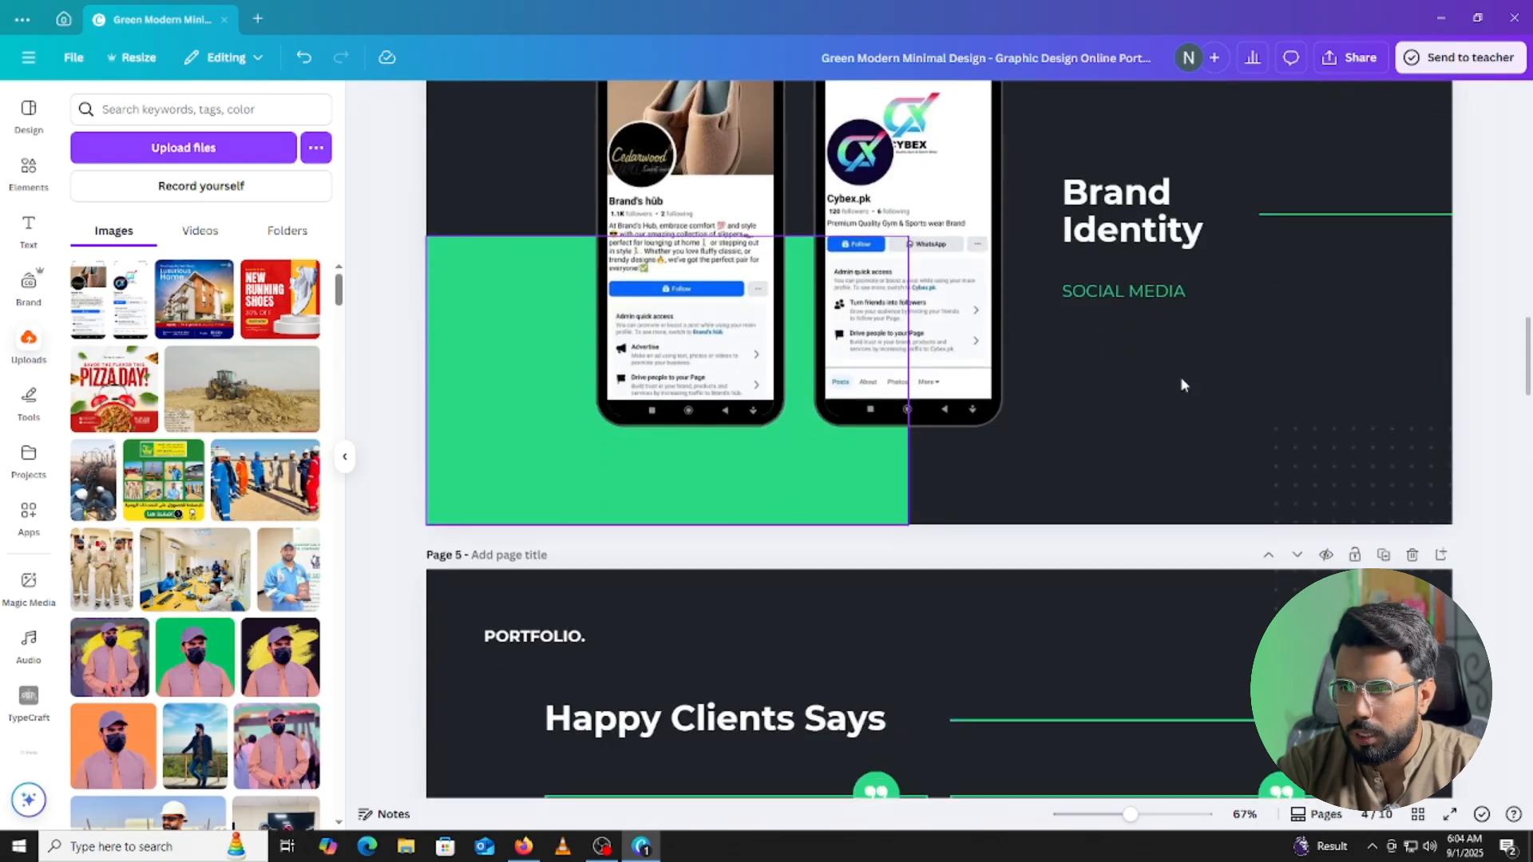
scroll(1124, 362, down, 6)
scroll(778, 333, down, 1)
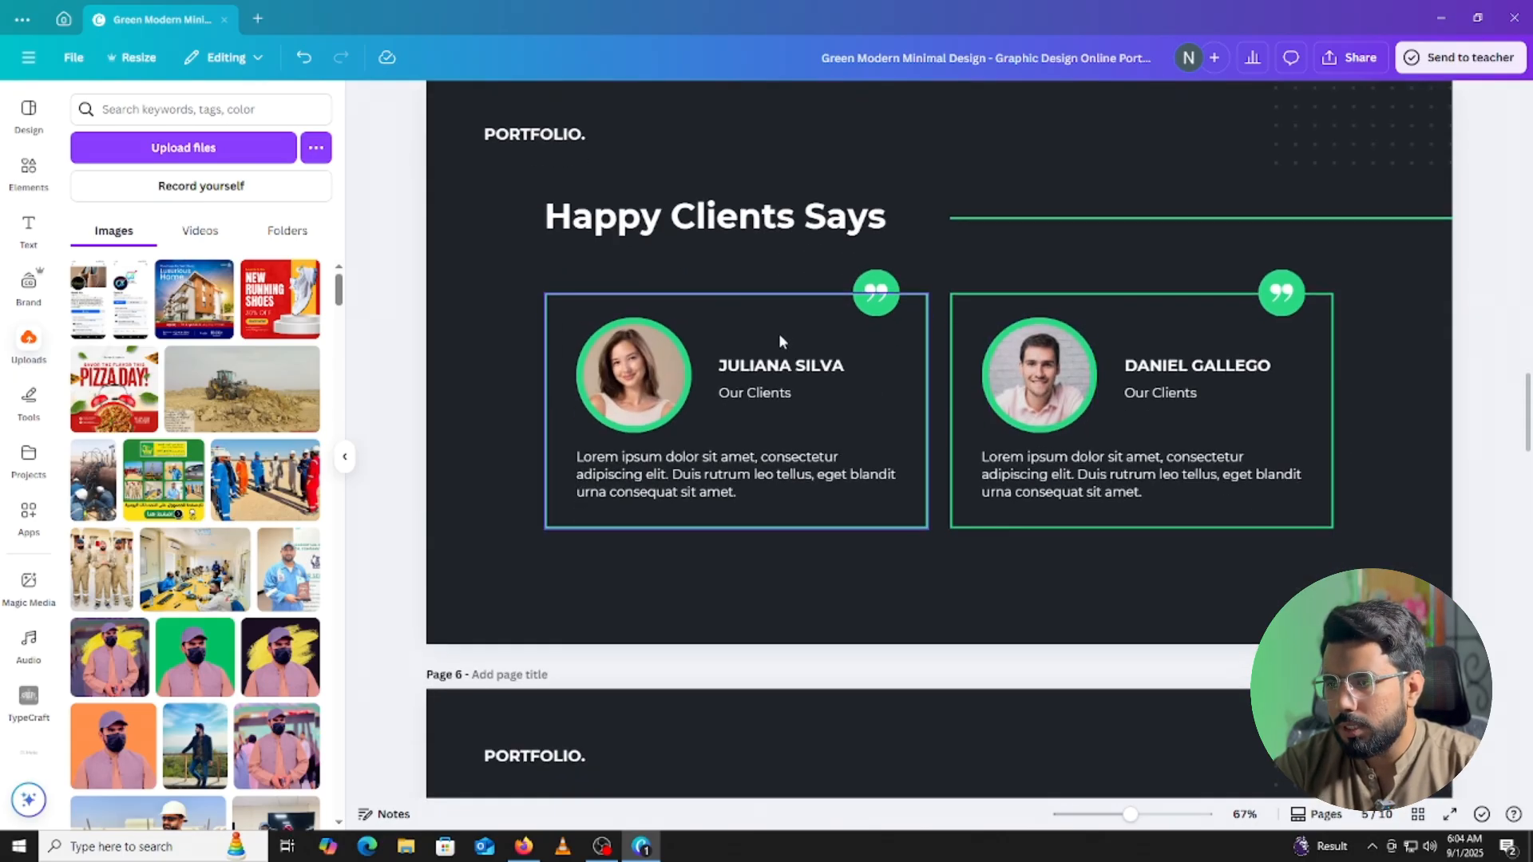
scroll(830, 343, up, 5)
scroll(876, 355, down, 2)
scroll(877, 355, down, 2)
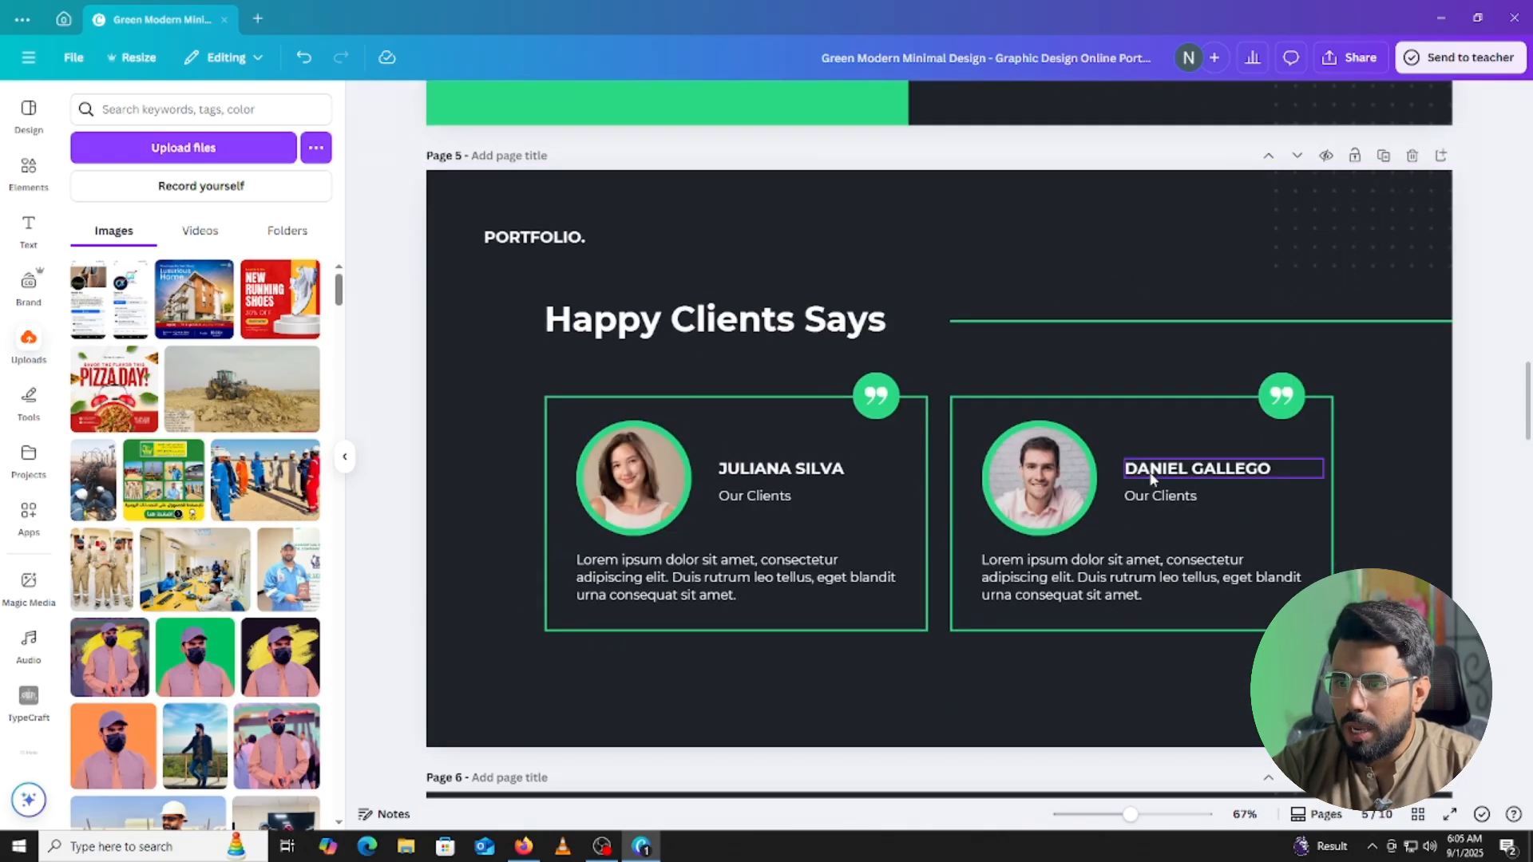
Replace the two client photos with the OUTFIT and MR.CHICKEN logo uploads.
click(675, 501)
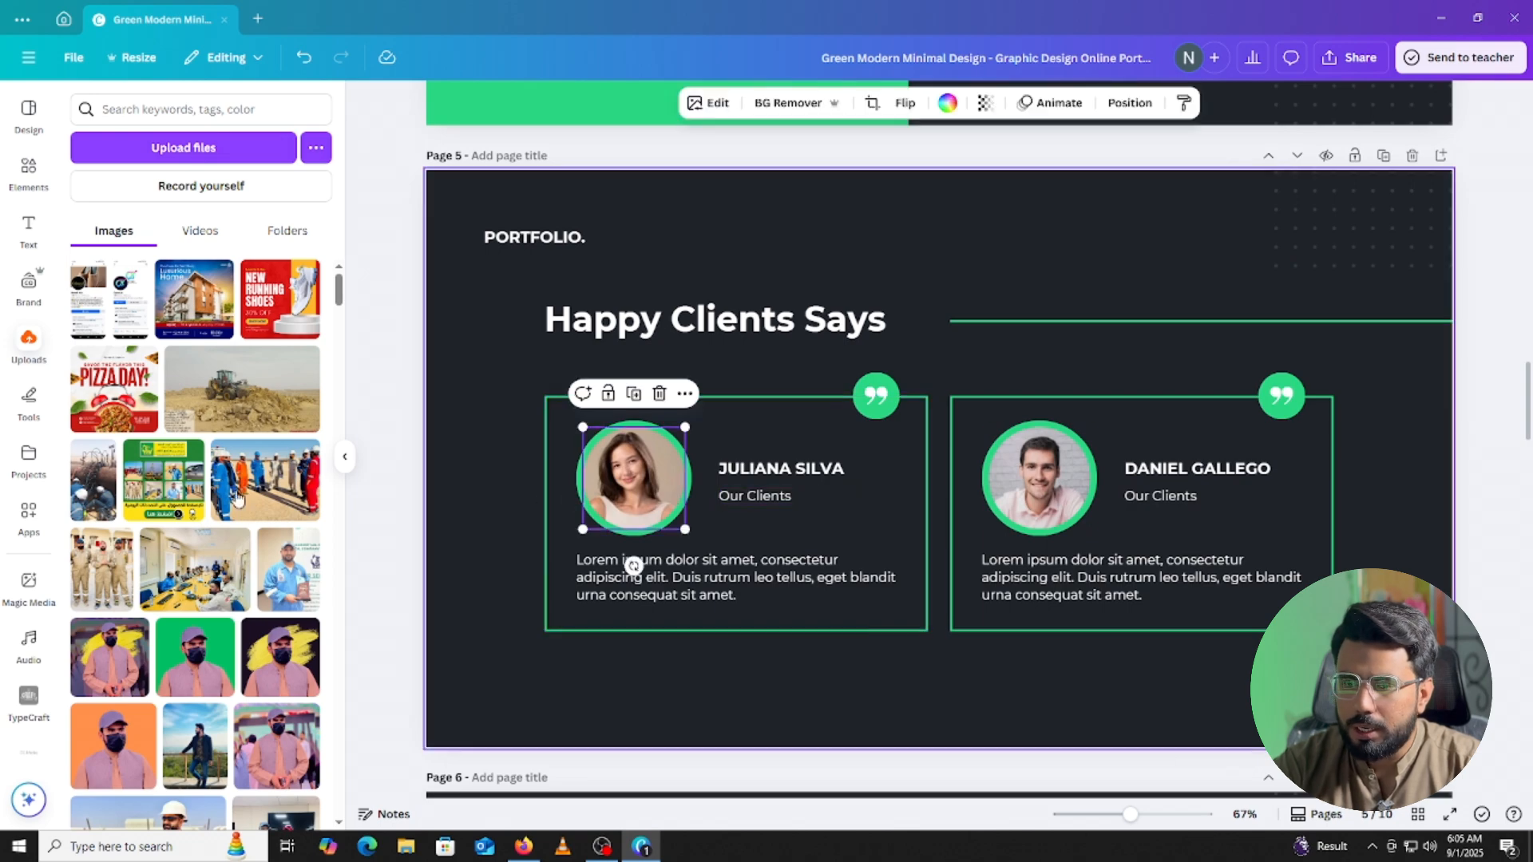
scroll(265, 478, down, 5)
scroll(265, 478, down, 10)
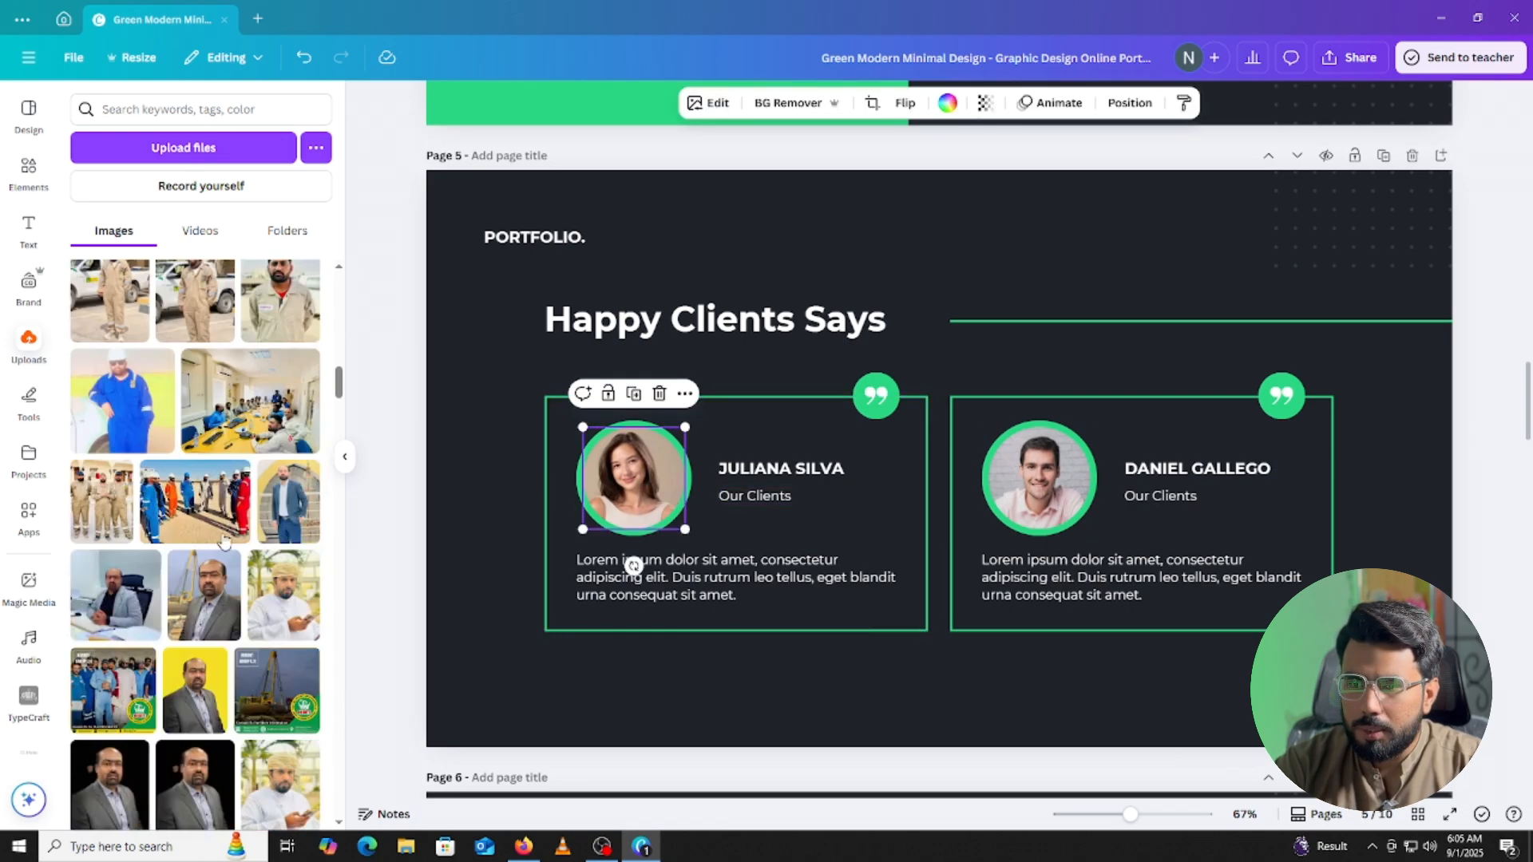
scroll(206, 555, down, 8)
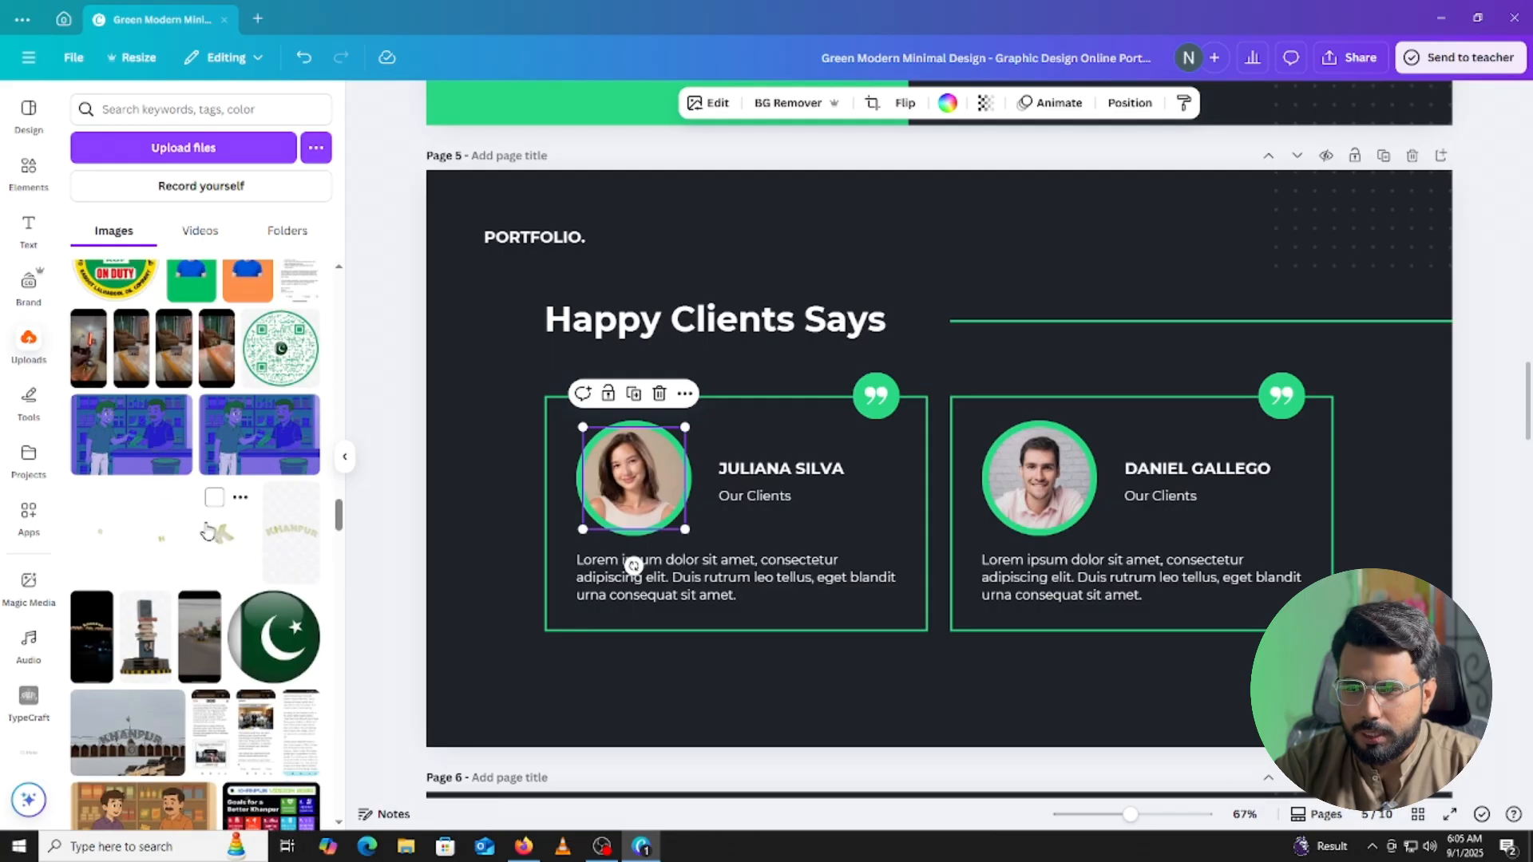
scroll(206, 523, down, 10)
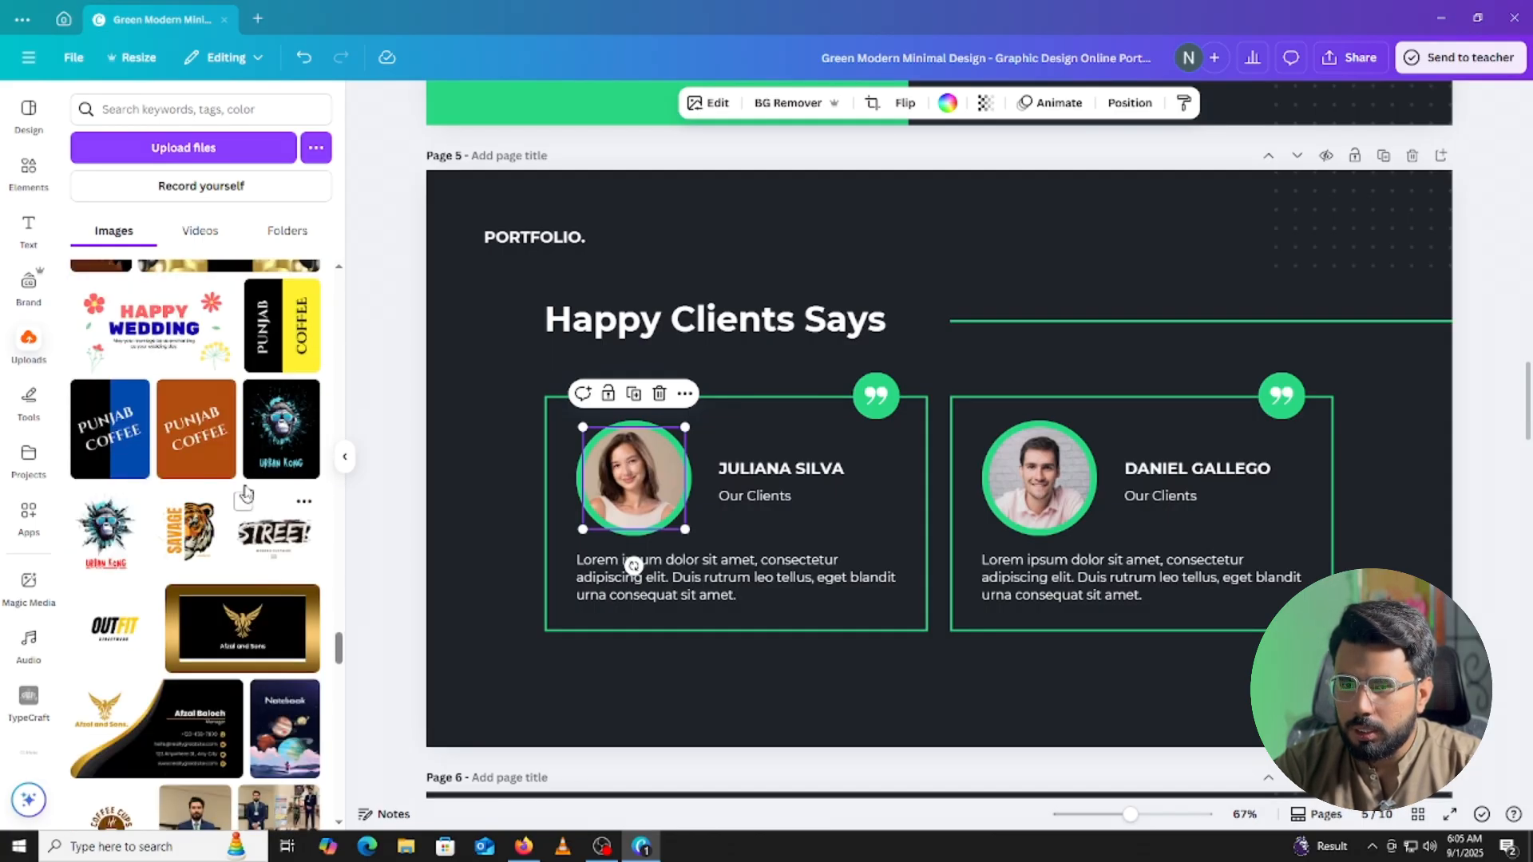
scroll(244, 496, up, 7)
click(278, 458)
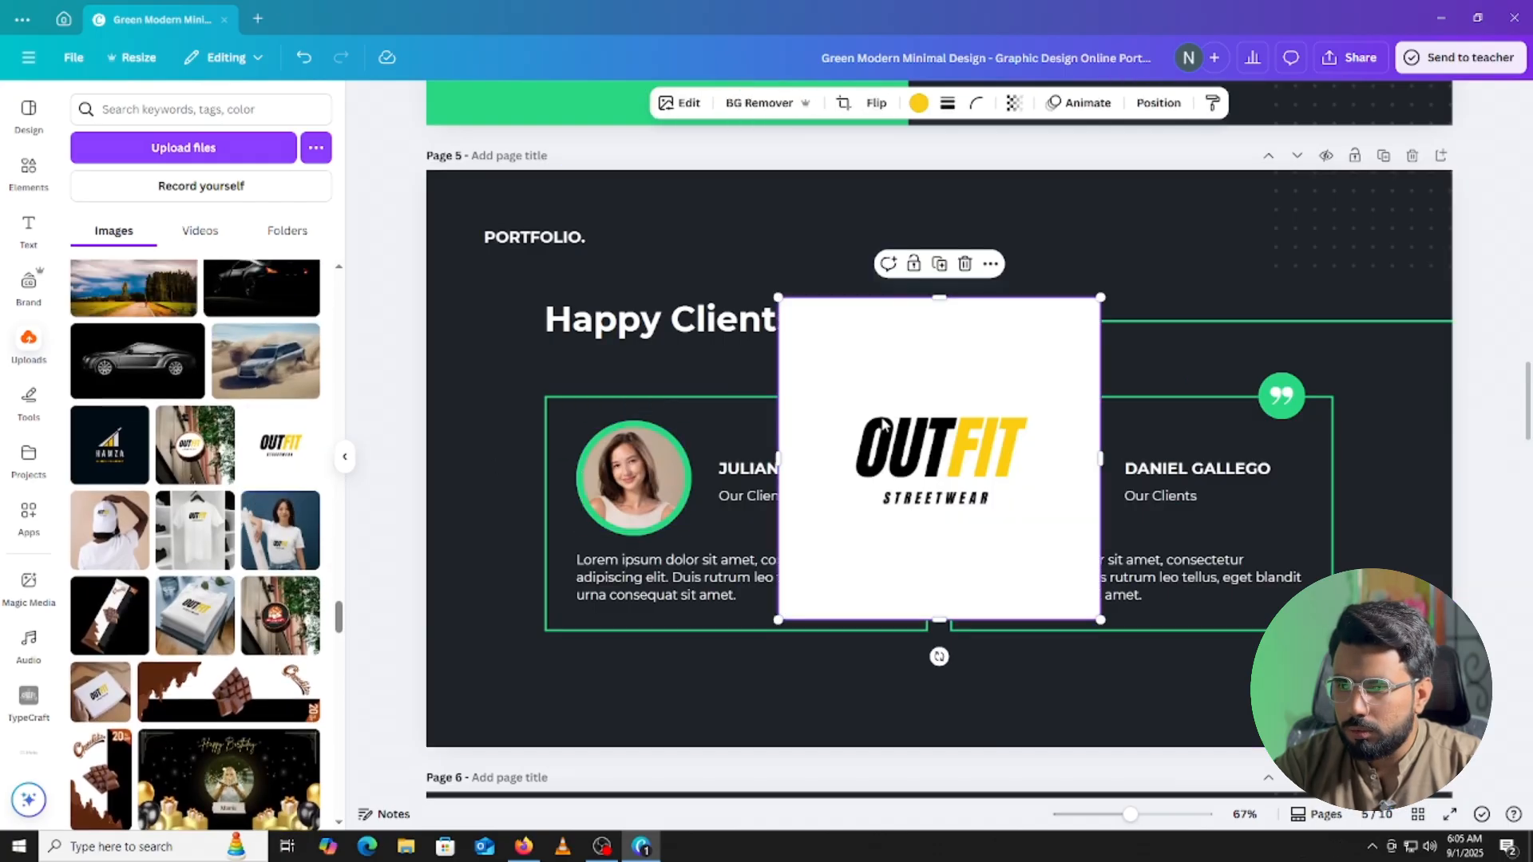
drag(980, 395, 634, 471)
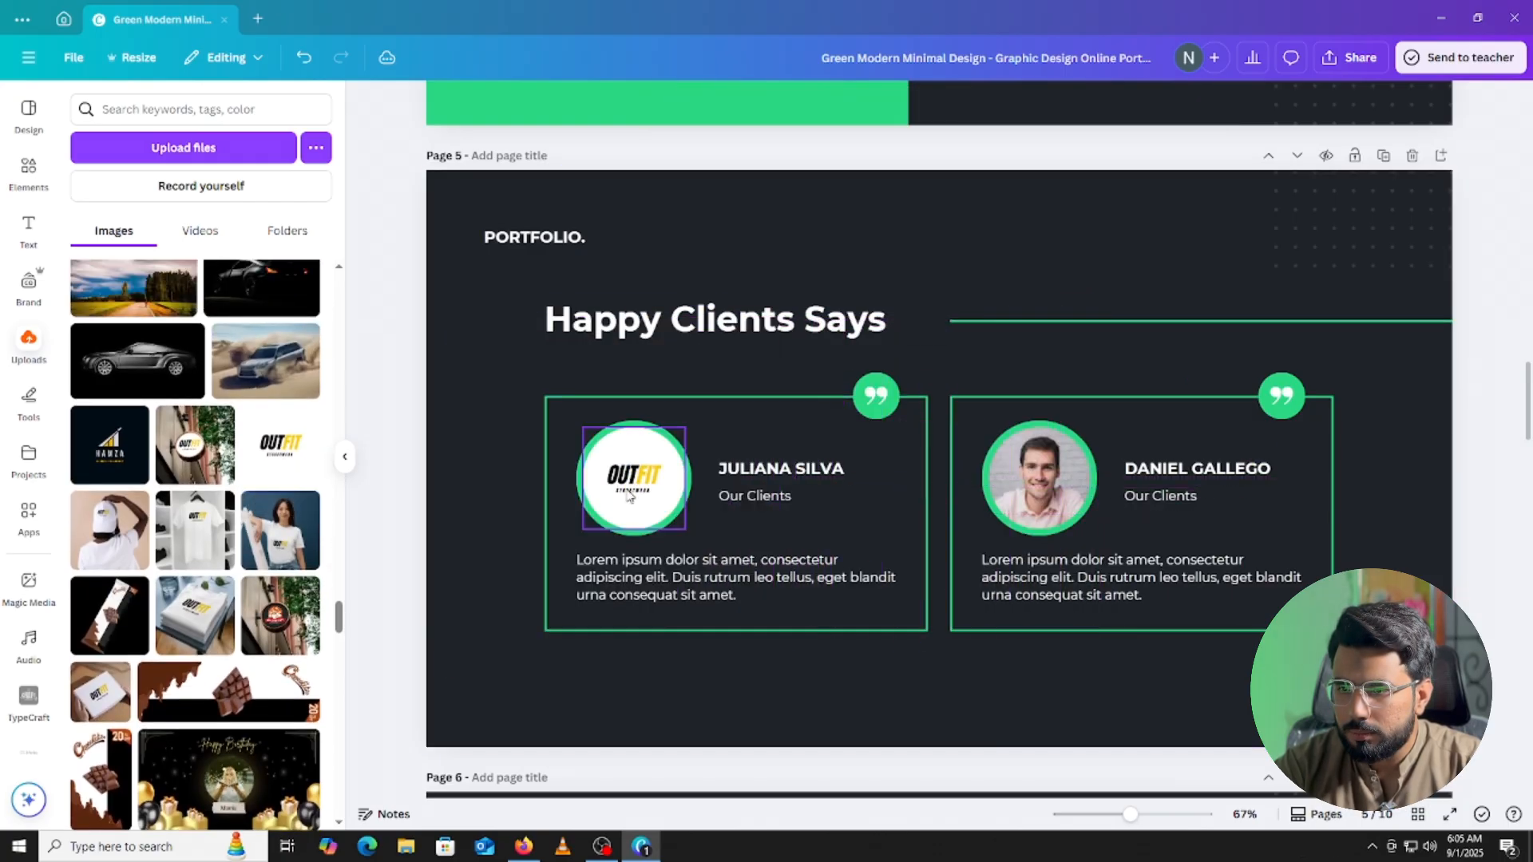
scroll(268, 523, down, 10)
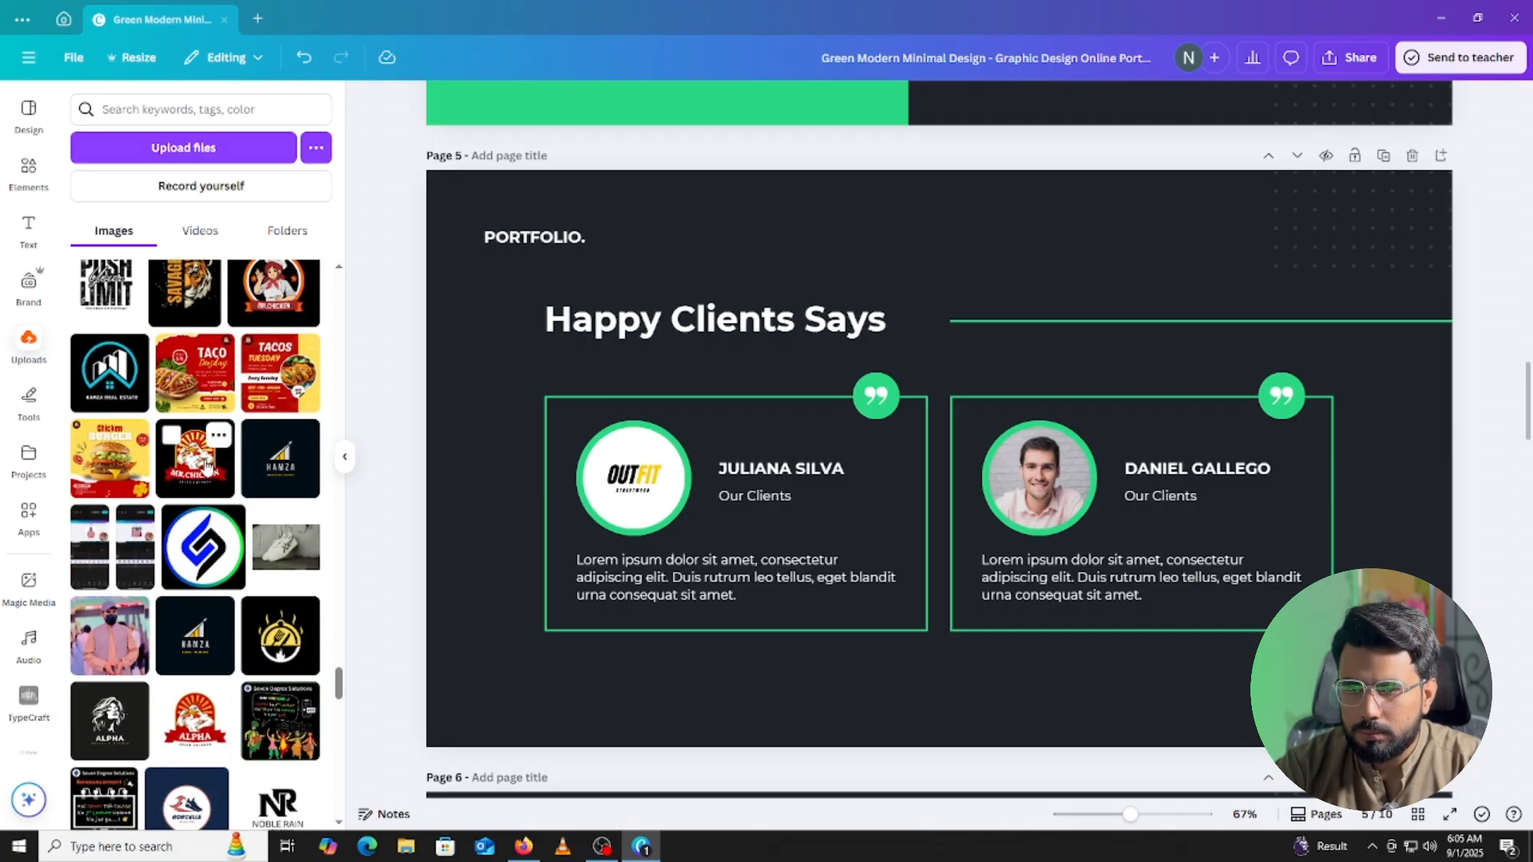
click(206, 467)
drag(942, 417, 1055, 448)
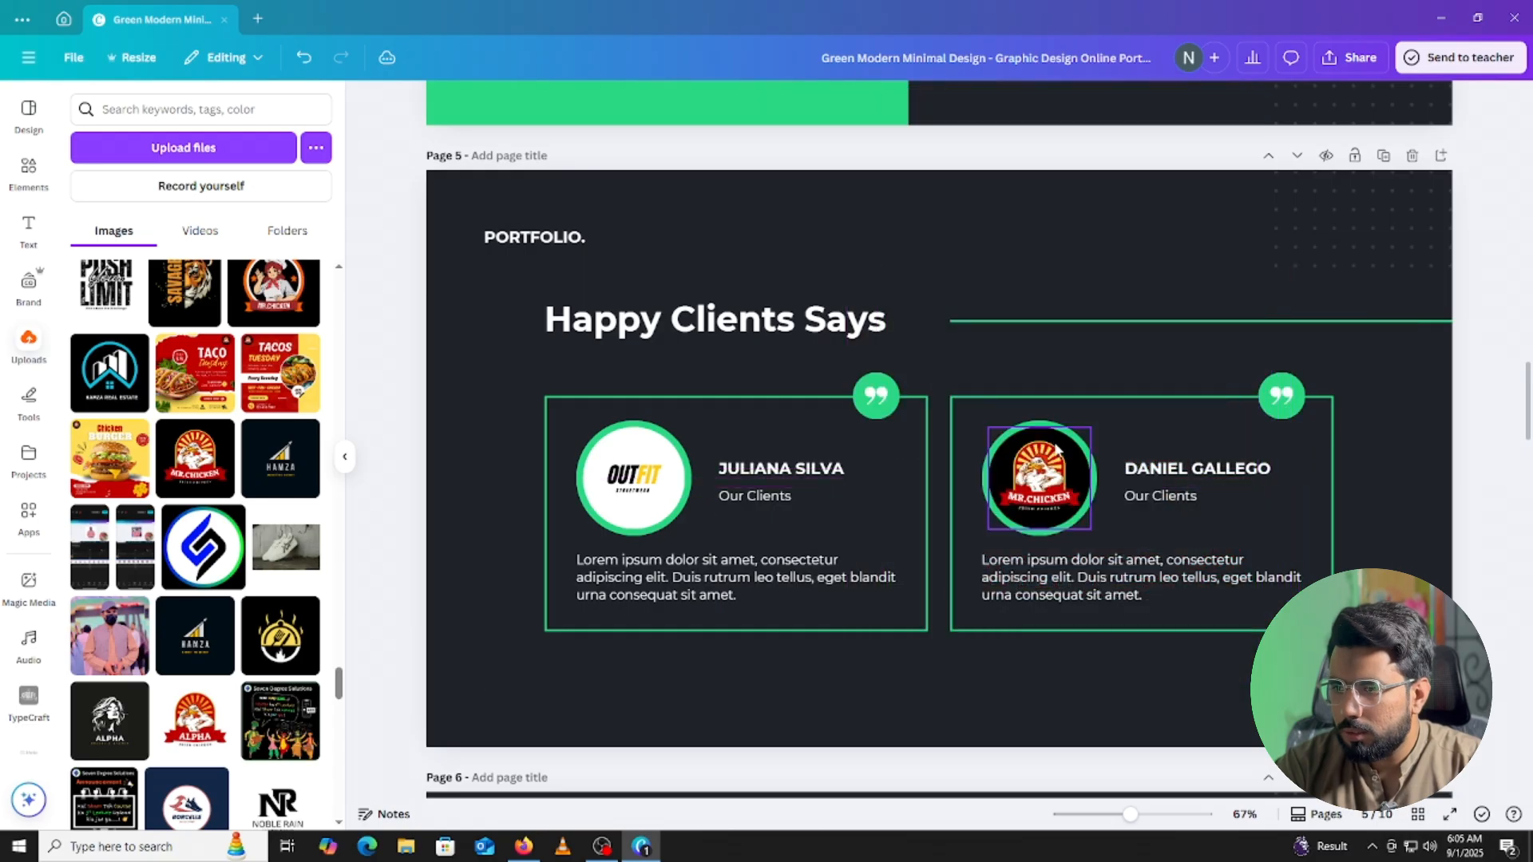
Rename the client name headings to OUTFIT and MR.CHICKEN.
double_click(830, 470)
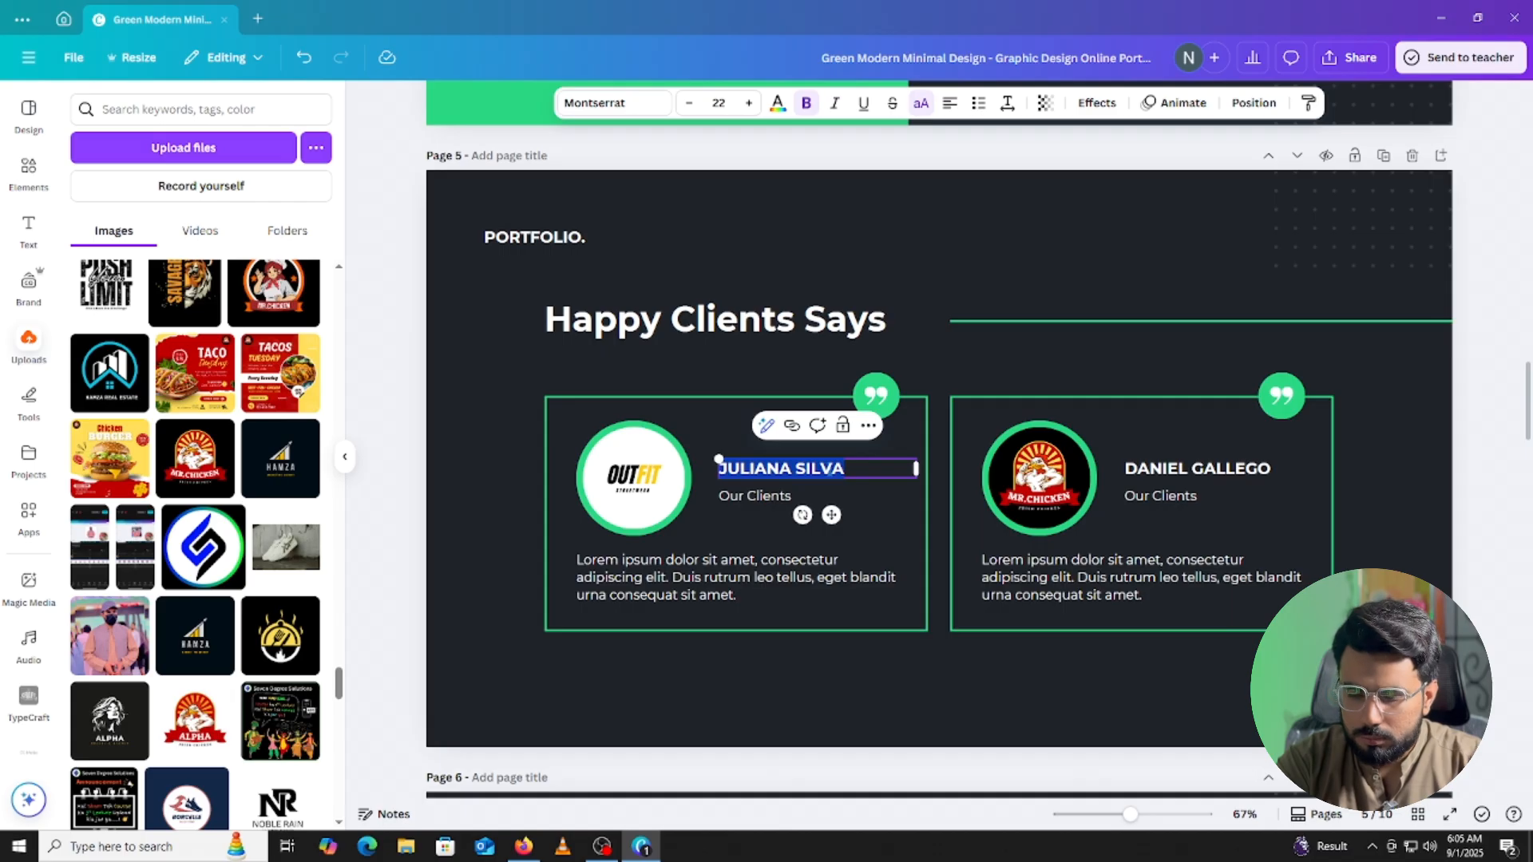
key(BackSpace)
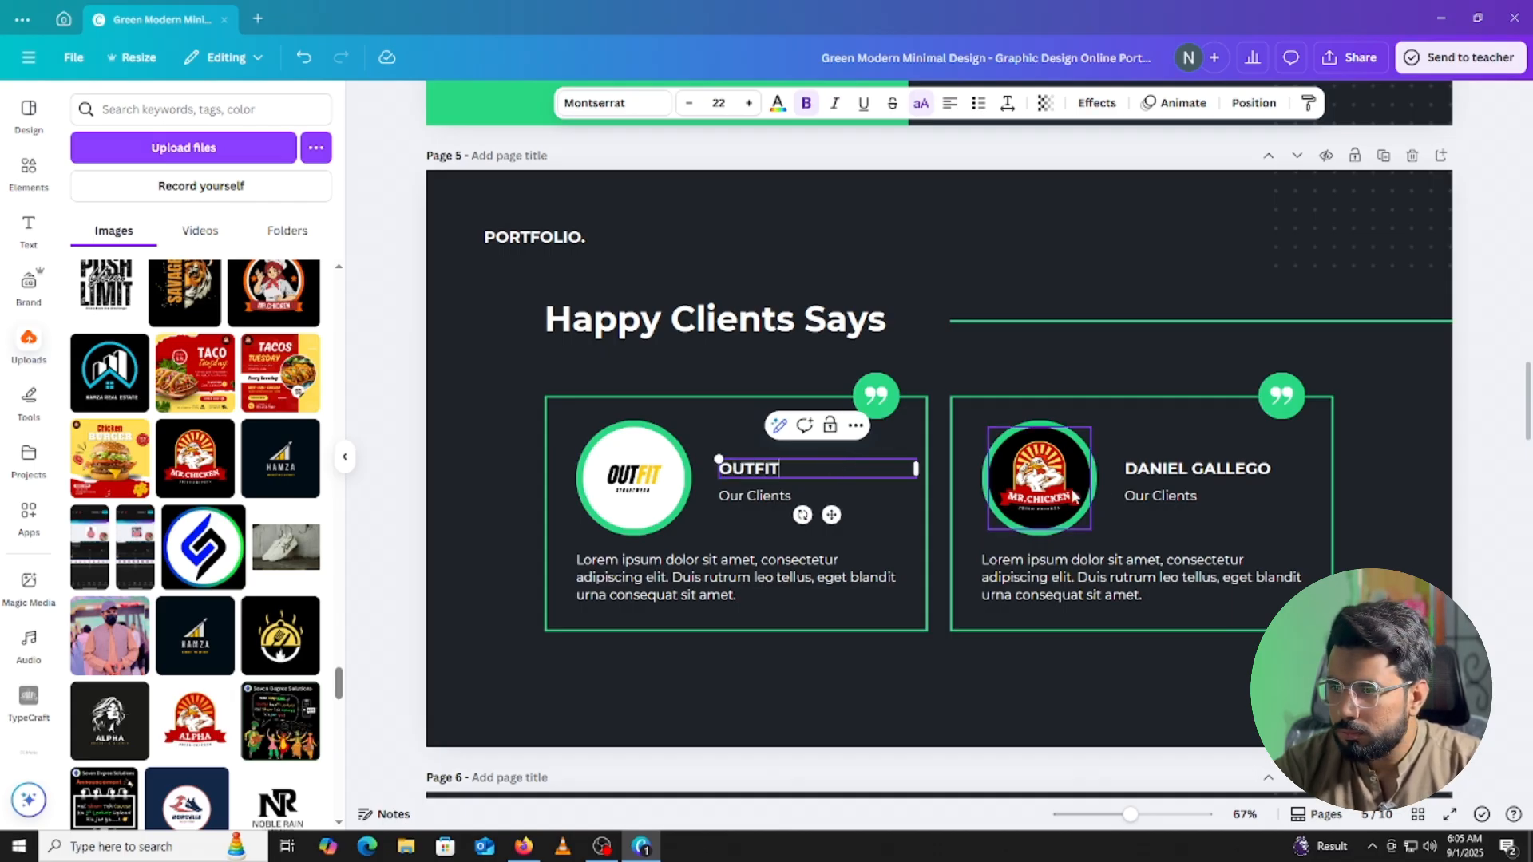
double_click(1185, 467)
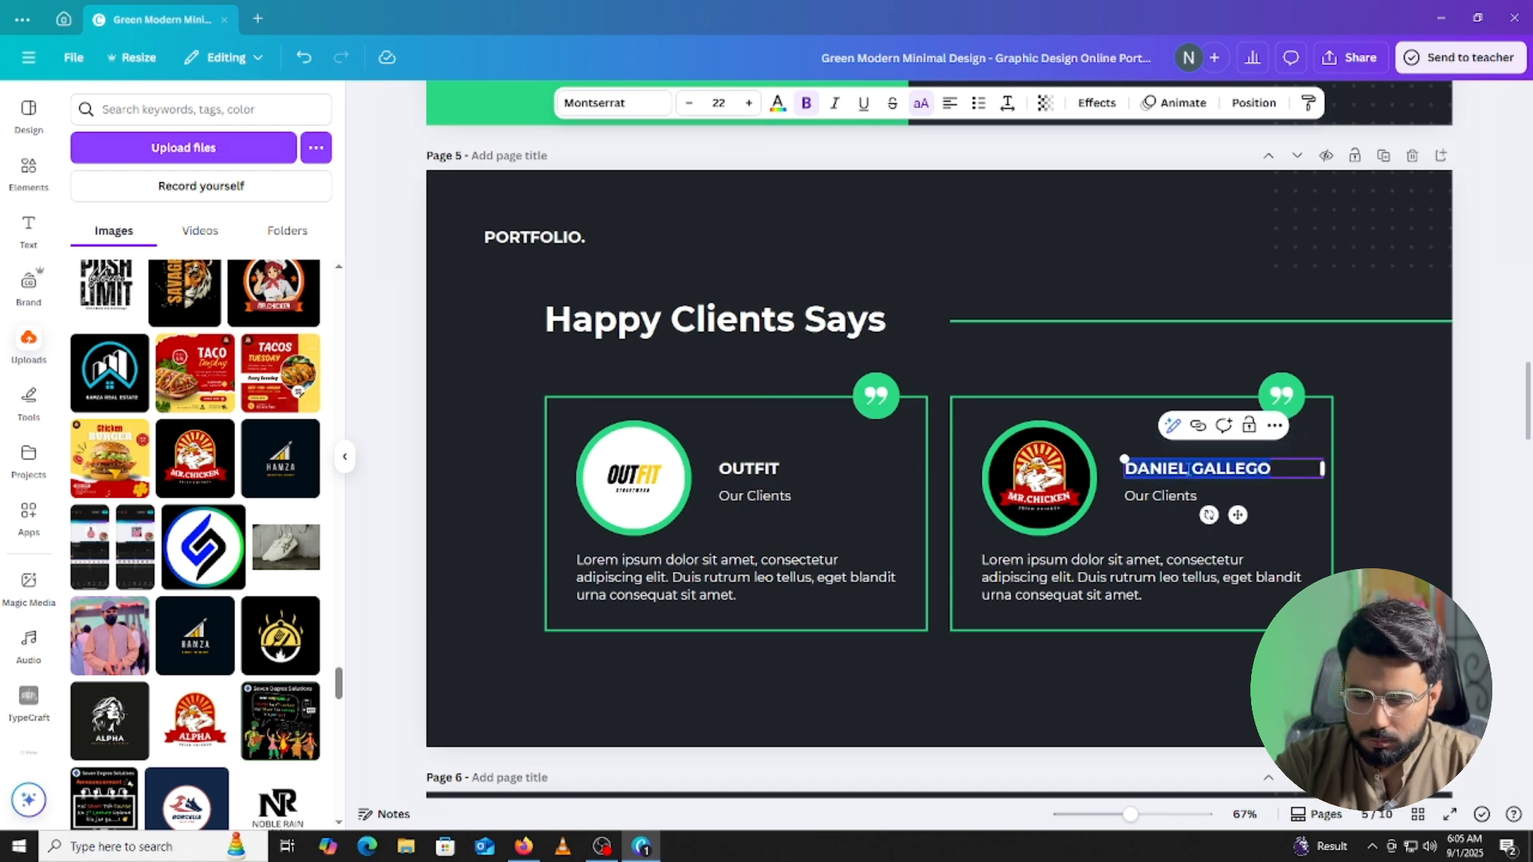
text(MR.CHICKEN)
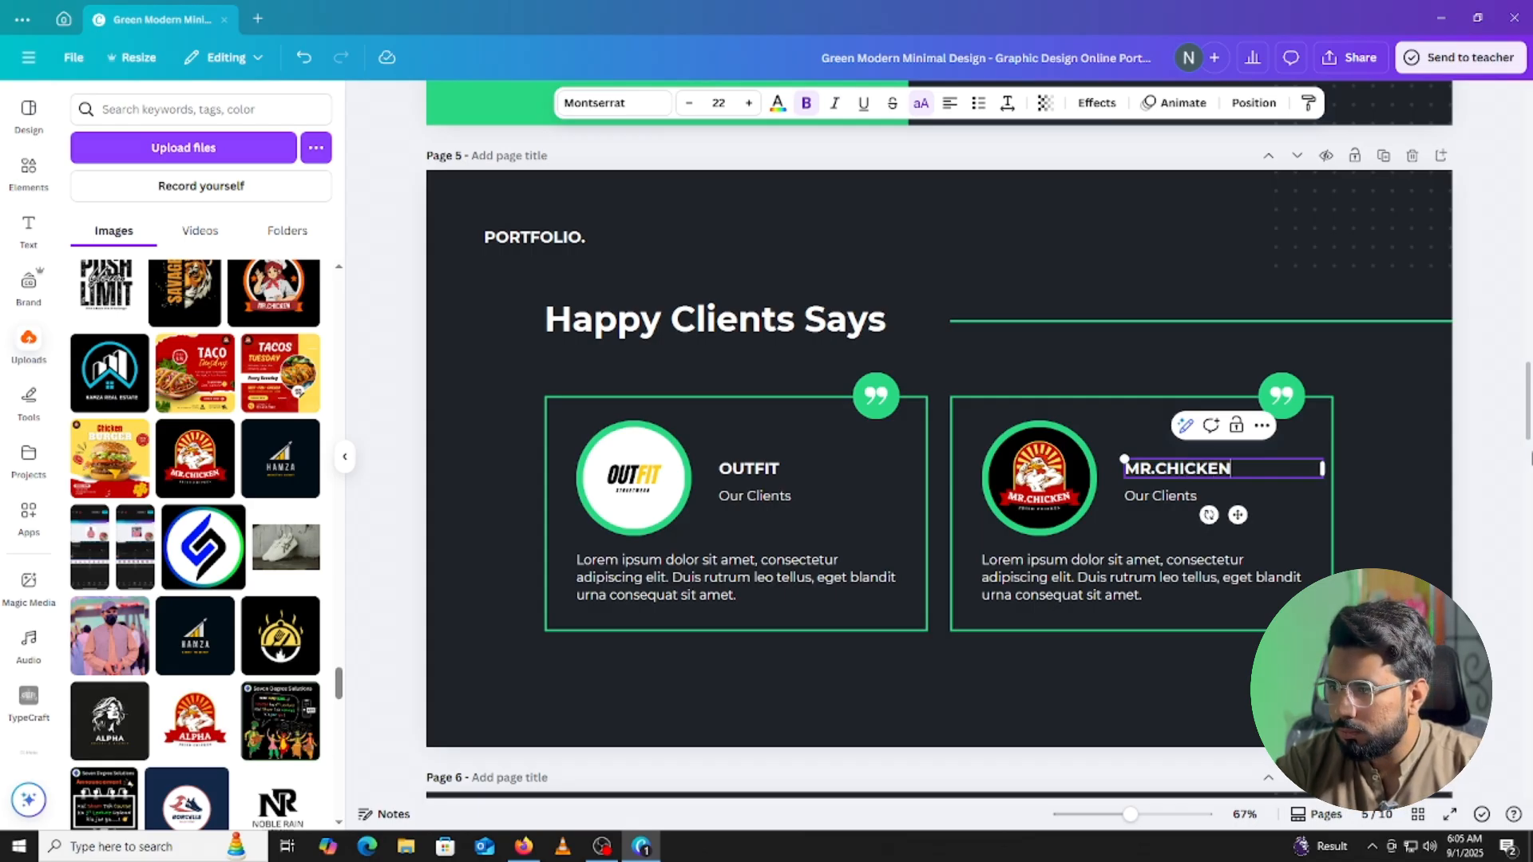
click(1490, 457)
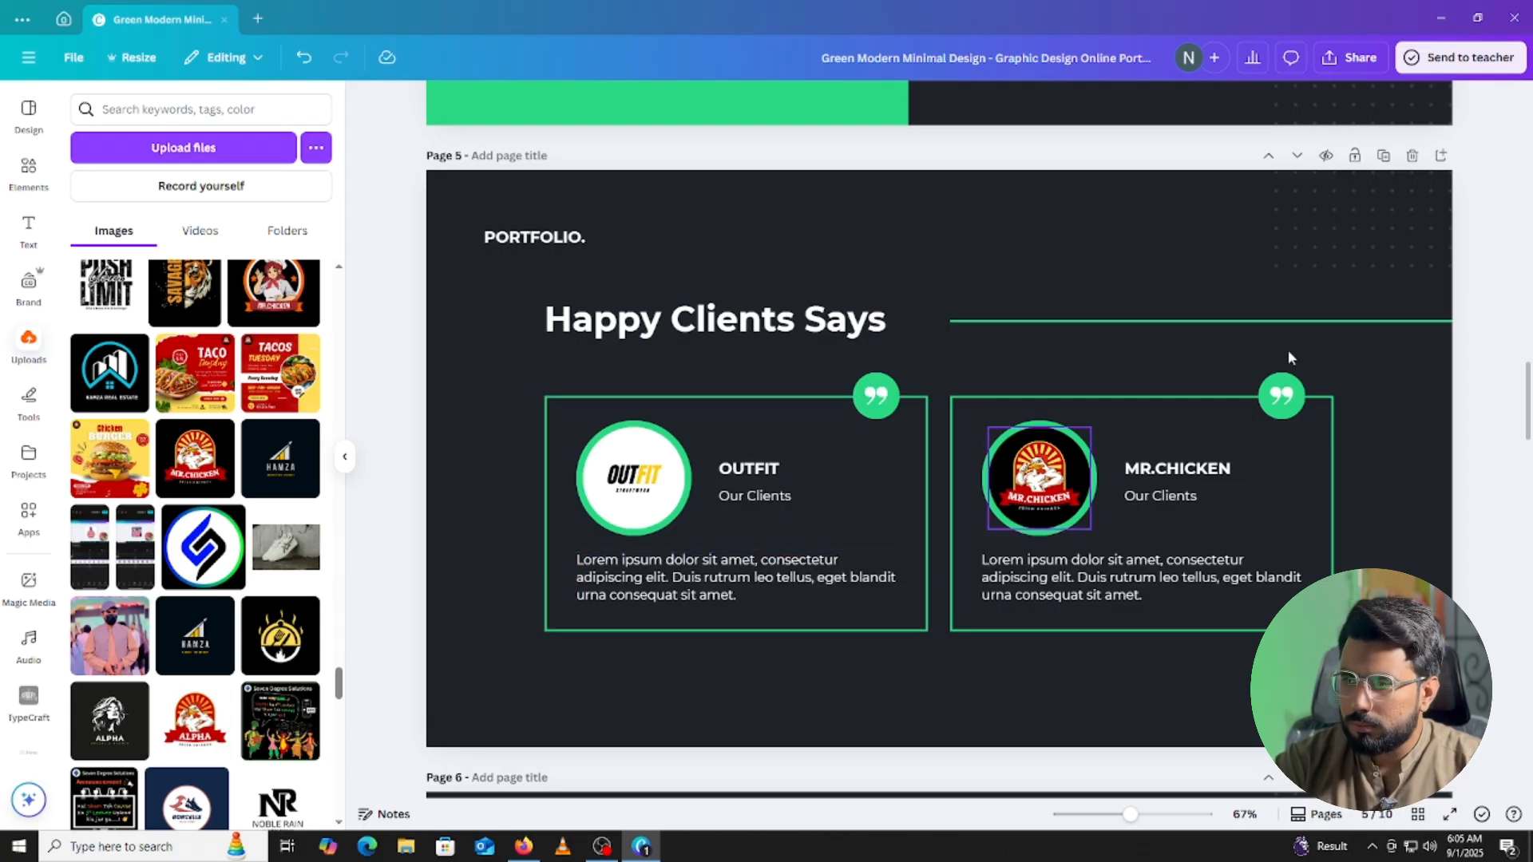
Download only page 5 as a PNG into Downloads, adding 'A' to the file name.
click(1341, 60)
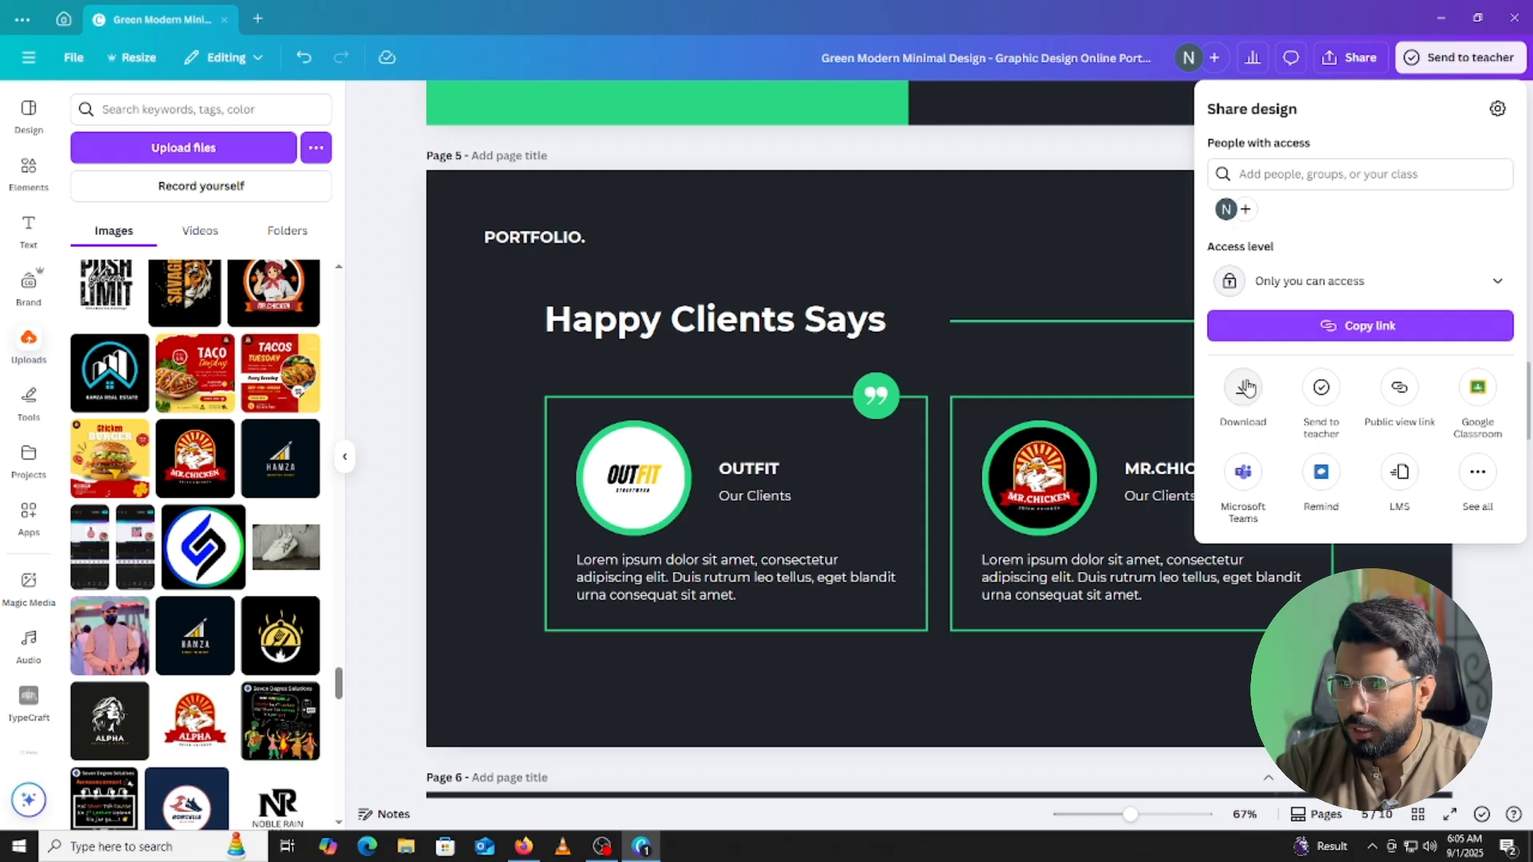
click(1242, 386)
click(1273, 391)
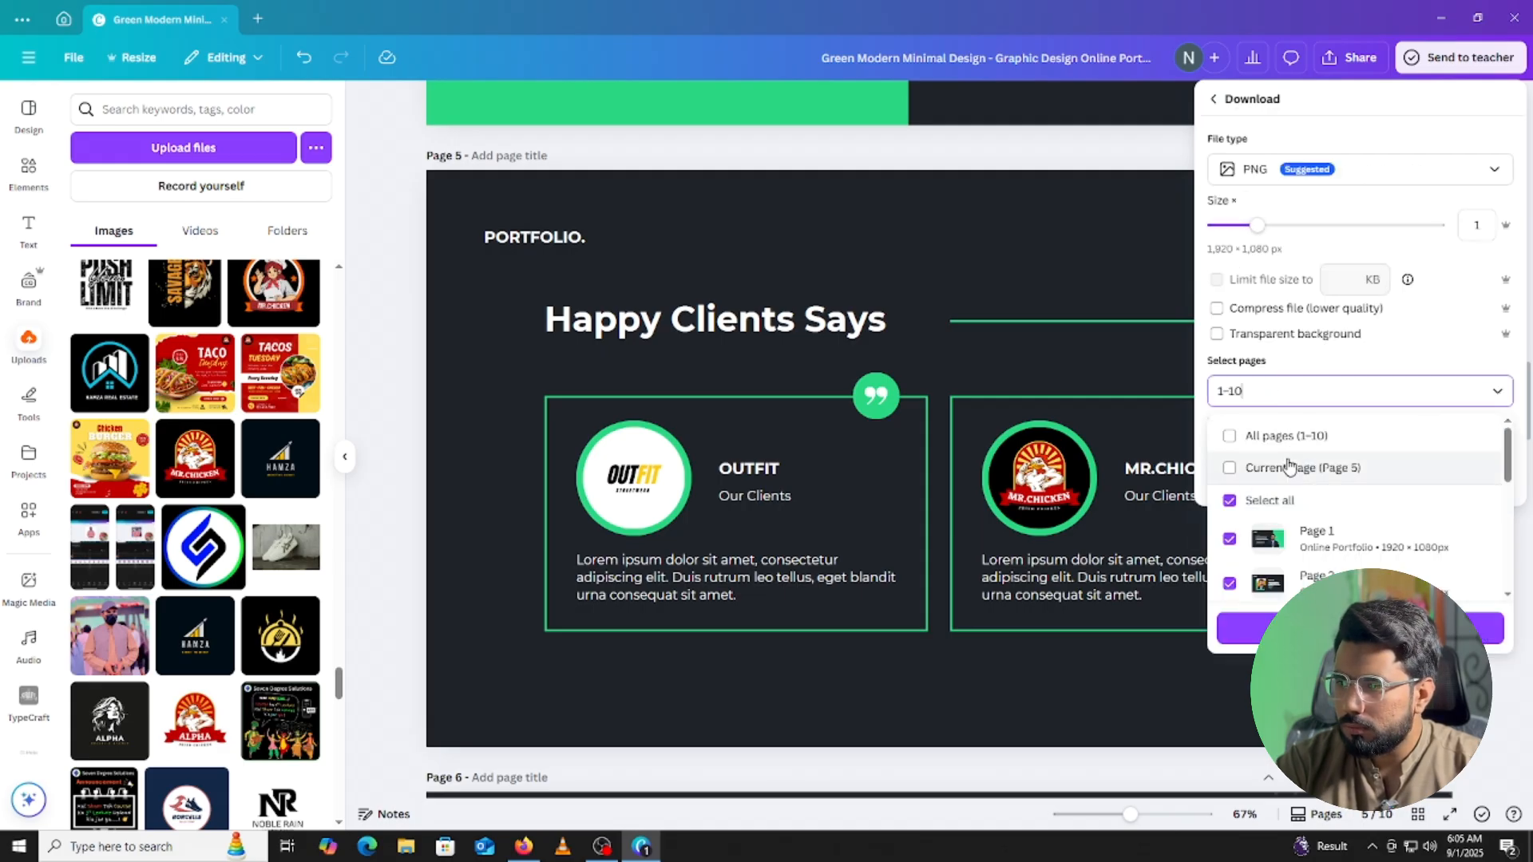
click(1277, 468)
click(1282, 391)
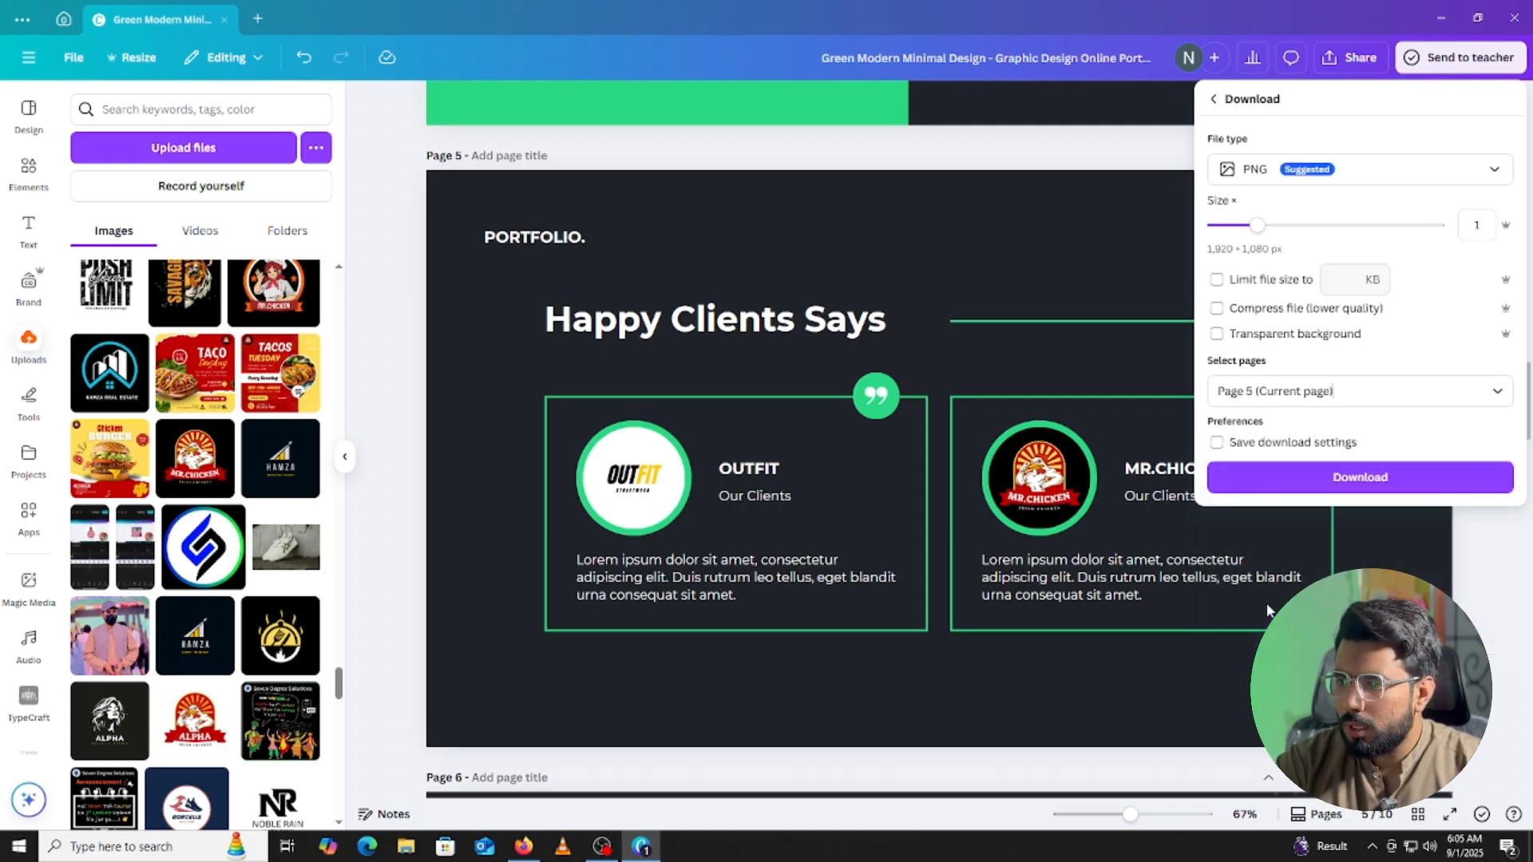
click(1323, 477)
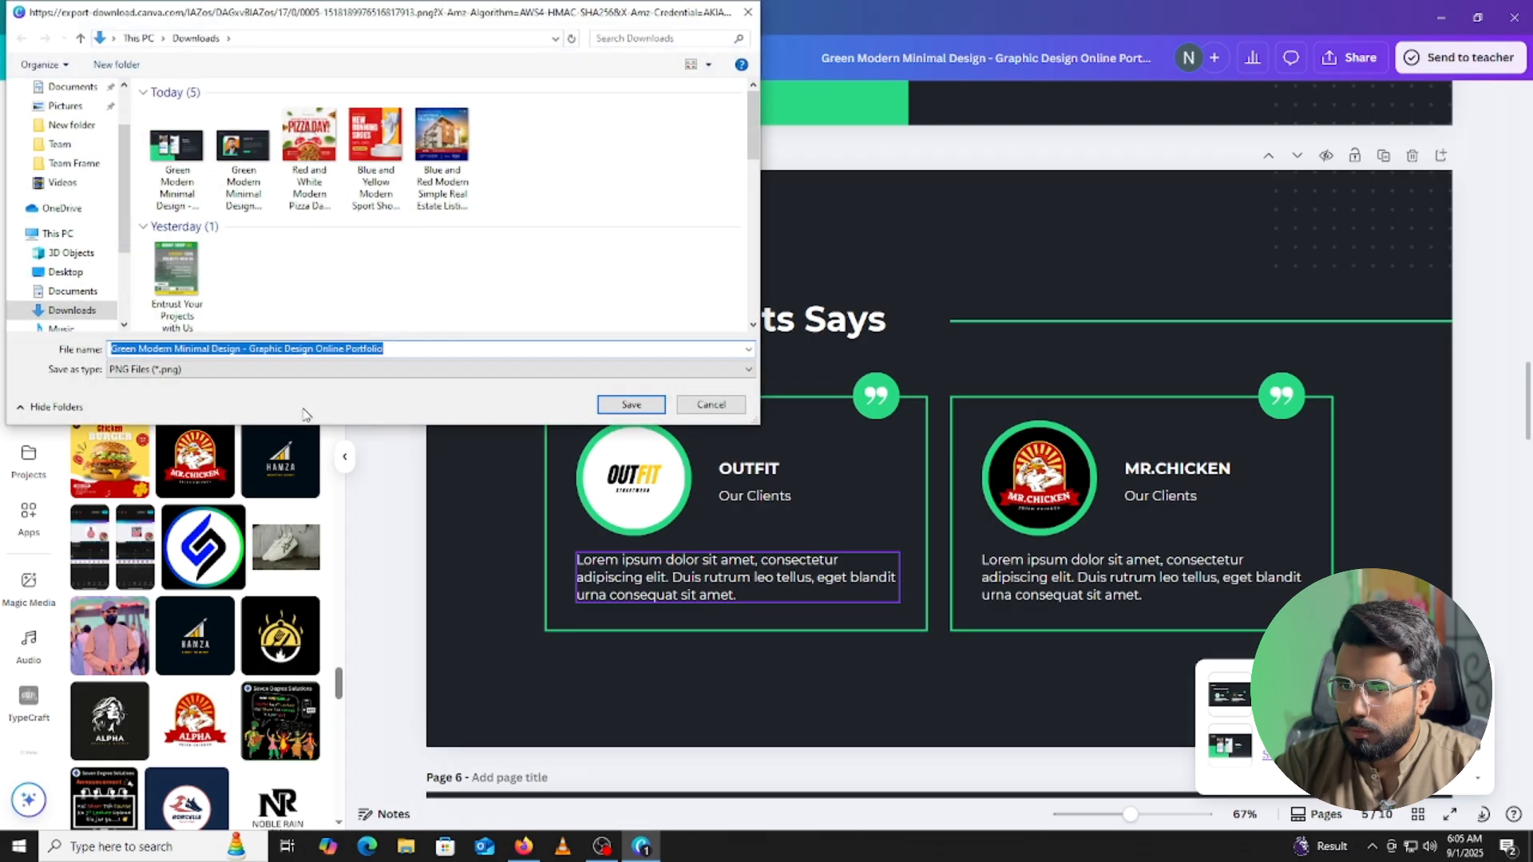
click(412, 349)
text(A)
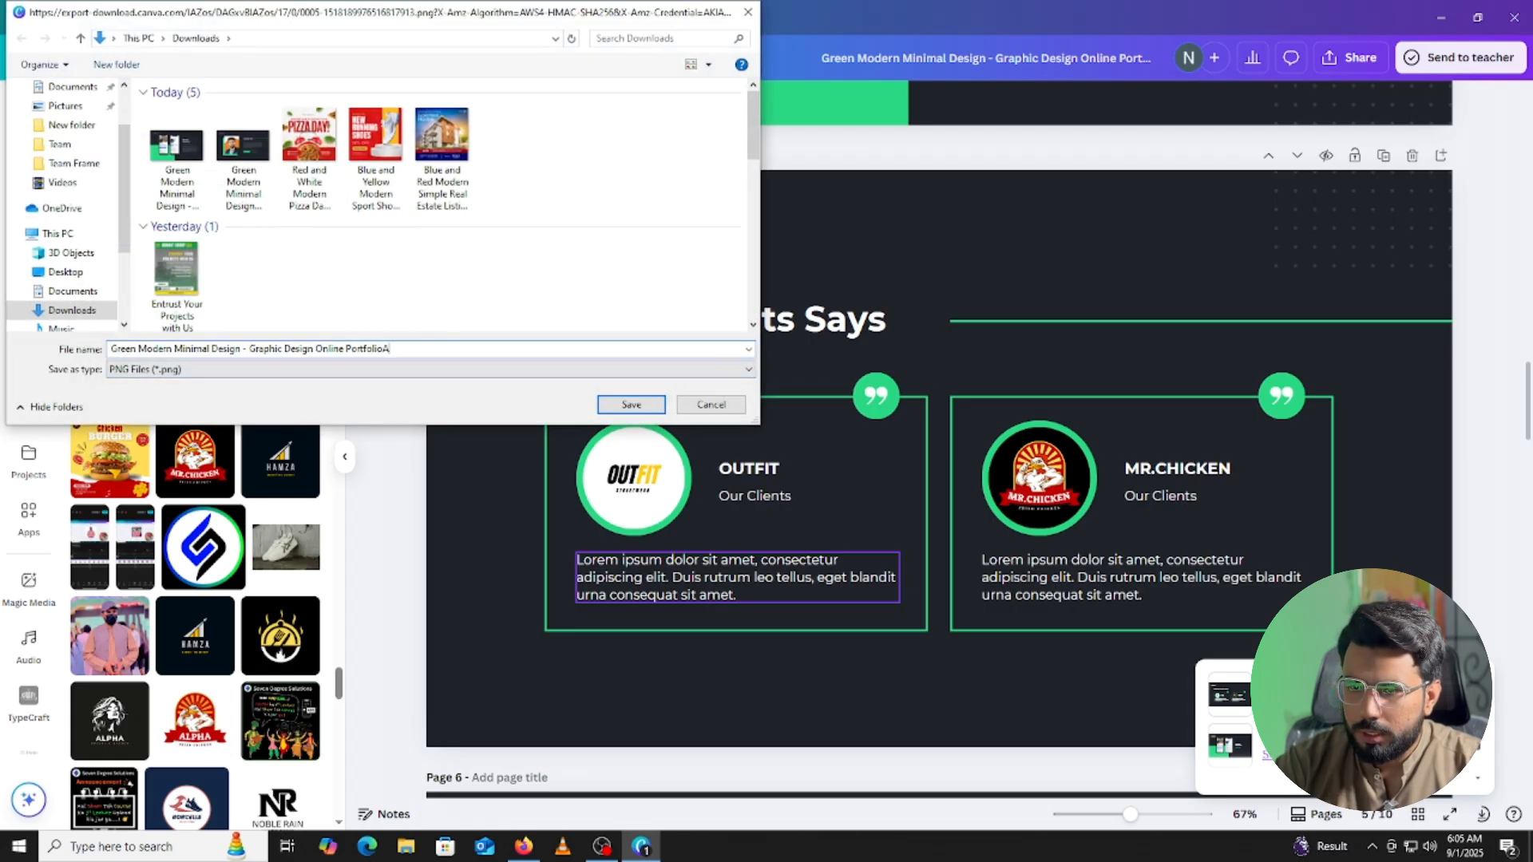
click(631, 405)
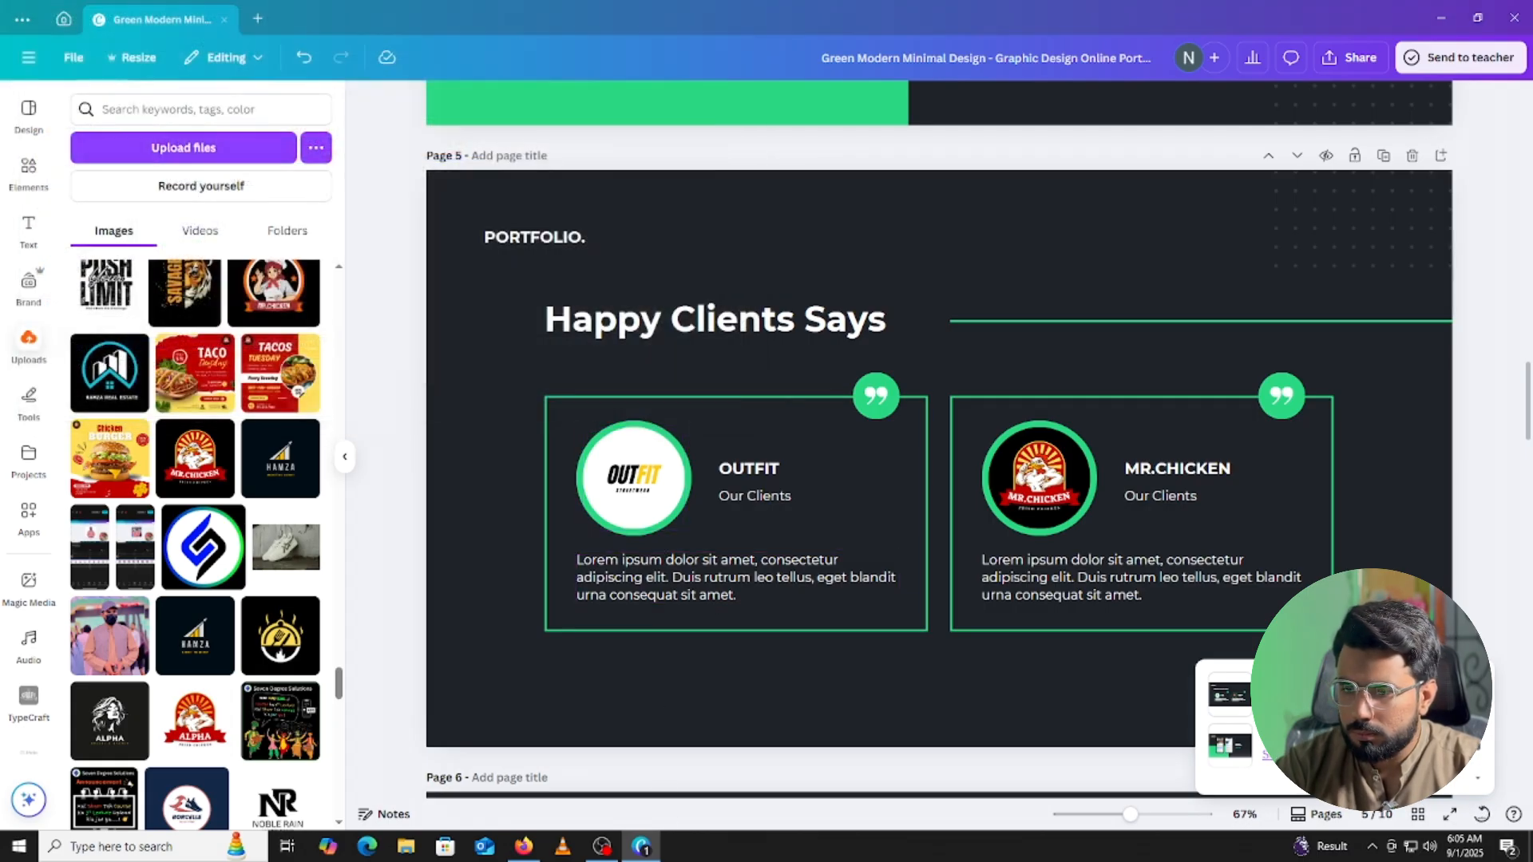
click(523, 846)
Try attaching the downloaded Green Modern Minimal Design image to the ChatGPT prompt.
click(570, 773)
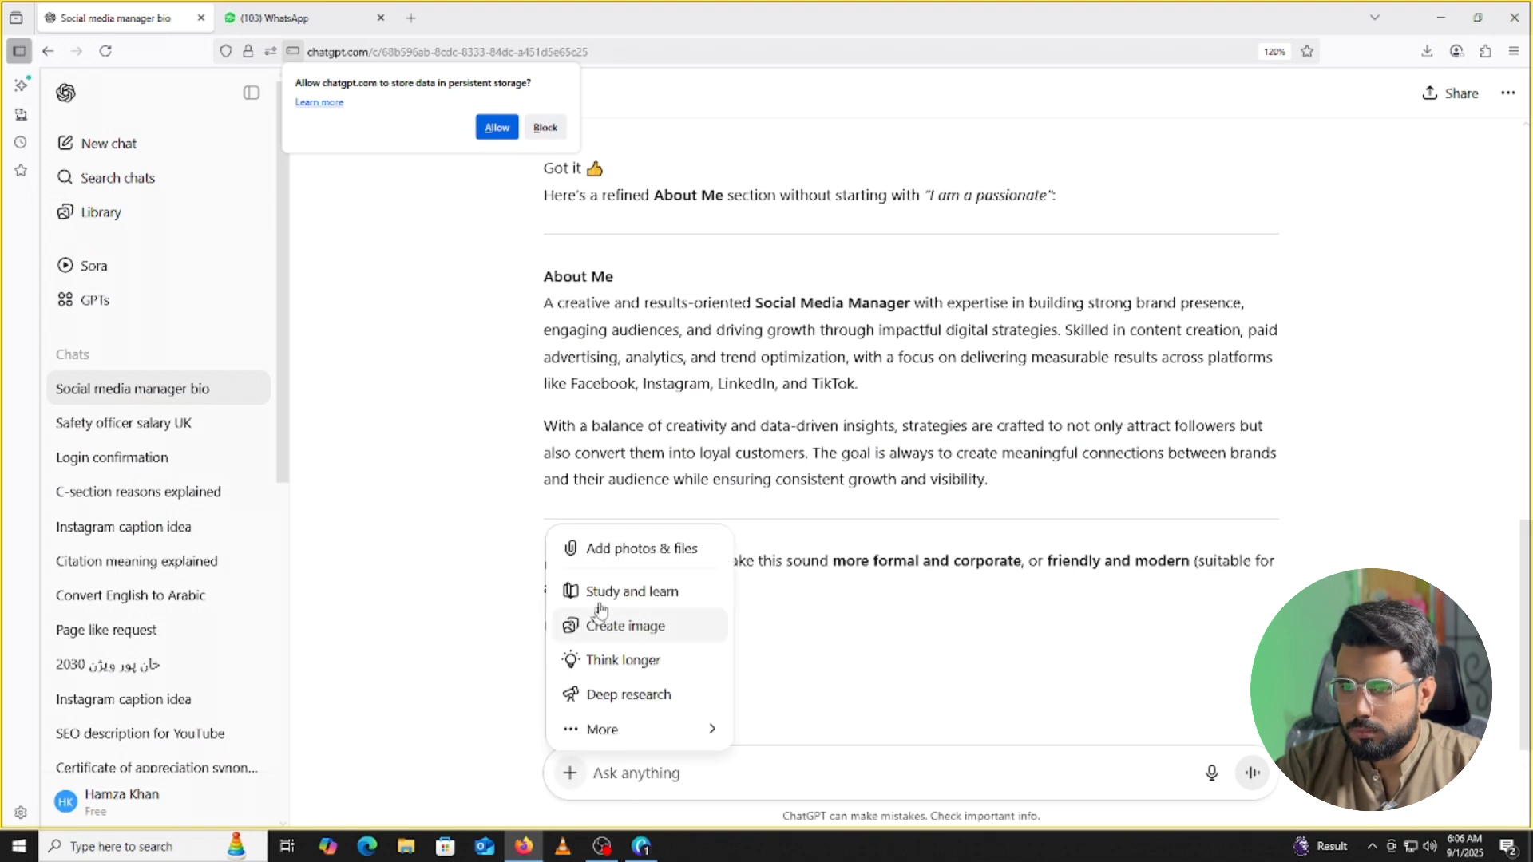
click(606, 547)
click(197, 157)
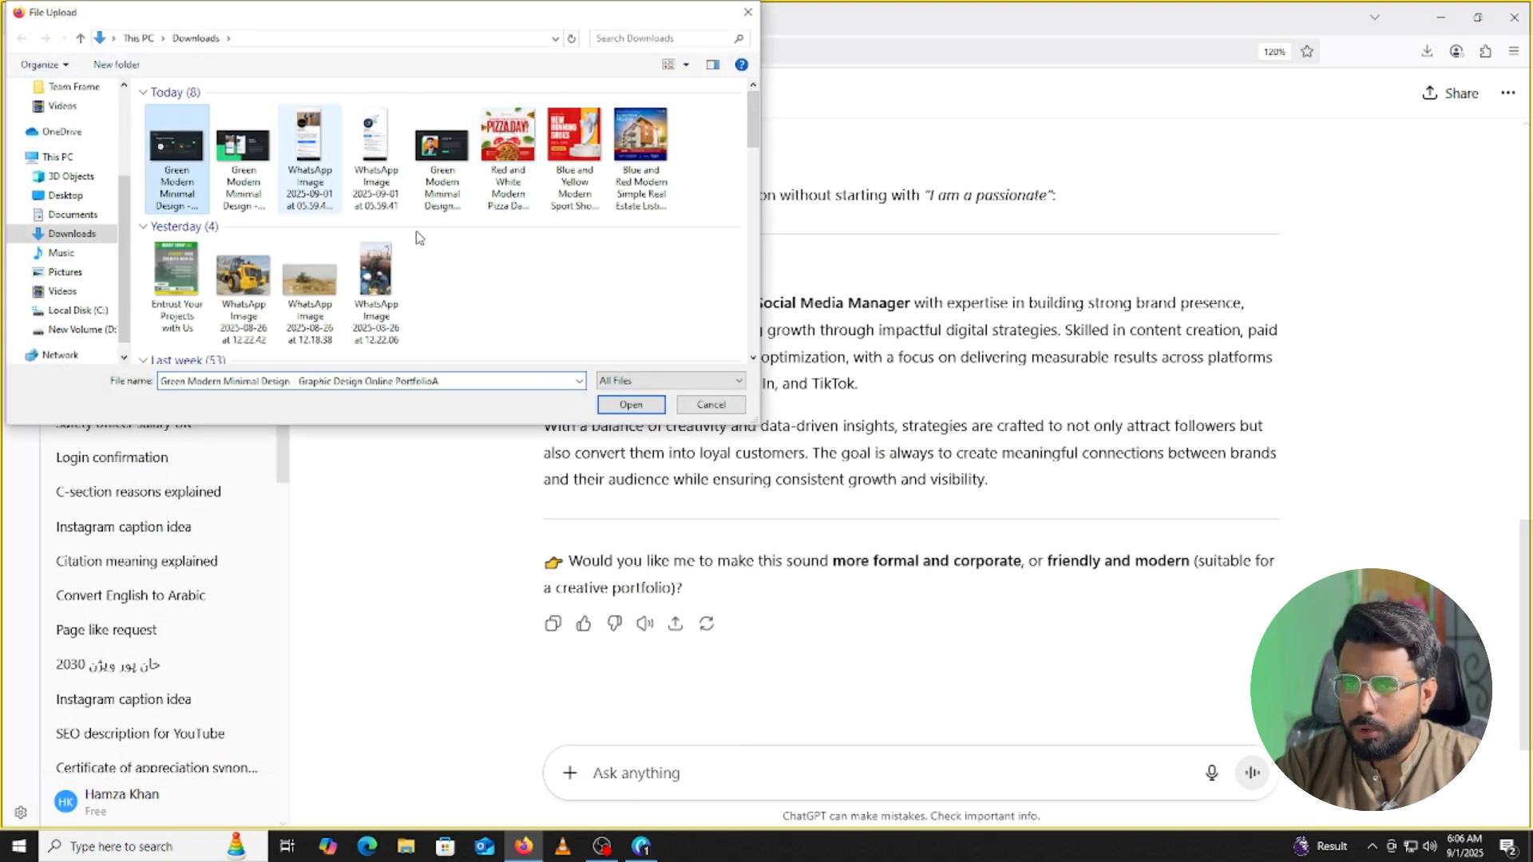
click(631, 405)
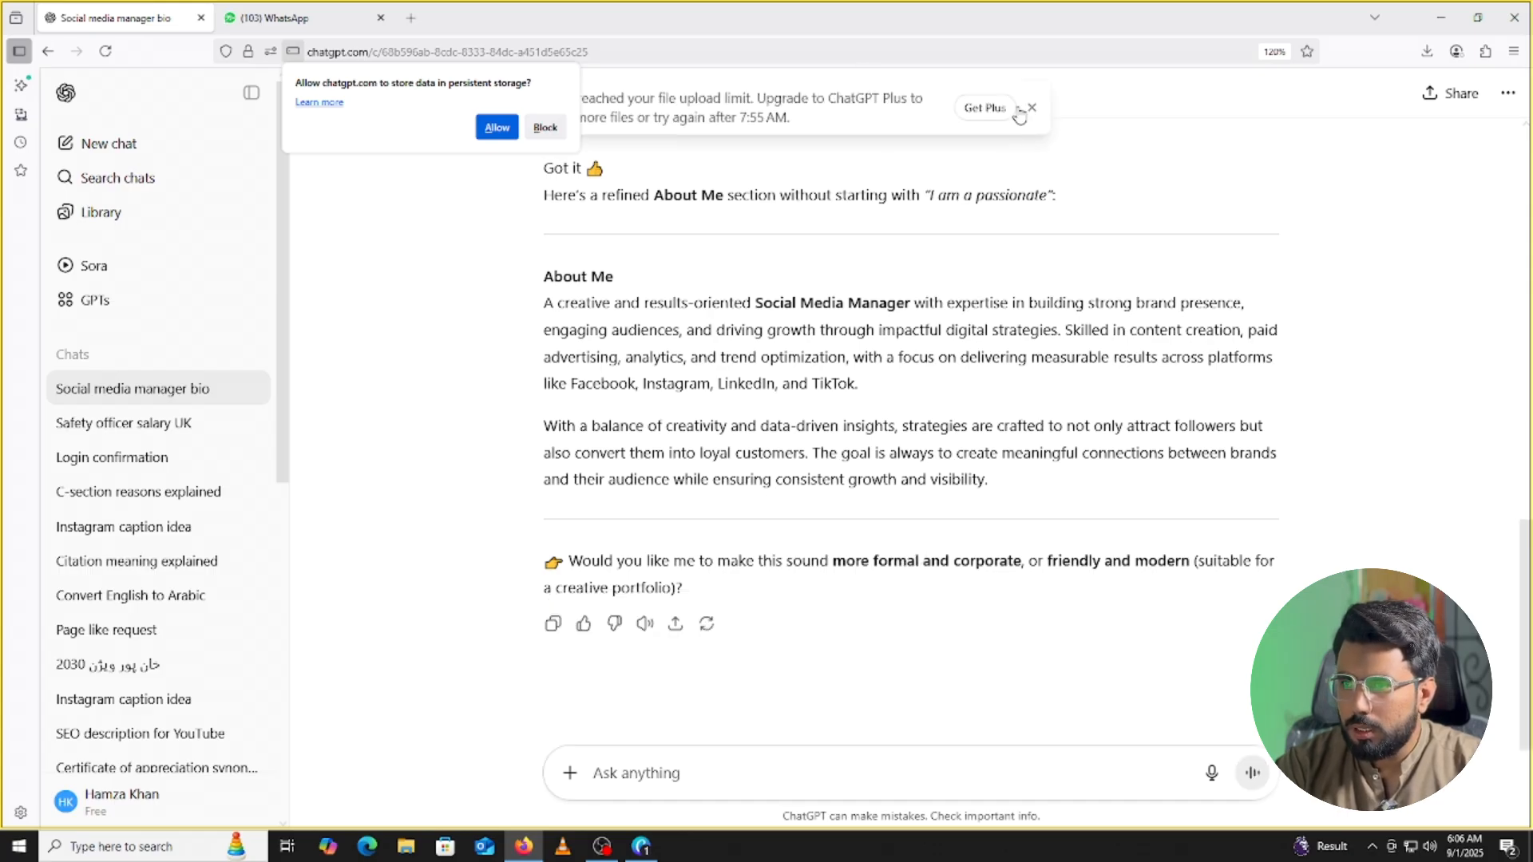
Decline the storage request and log out of the current ChatGPT account.
click(545, 127)
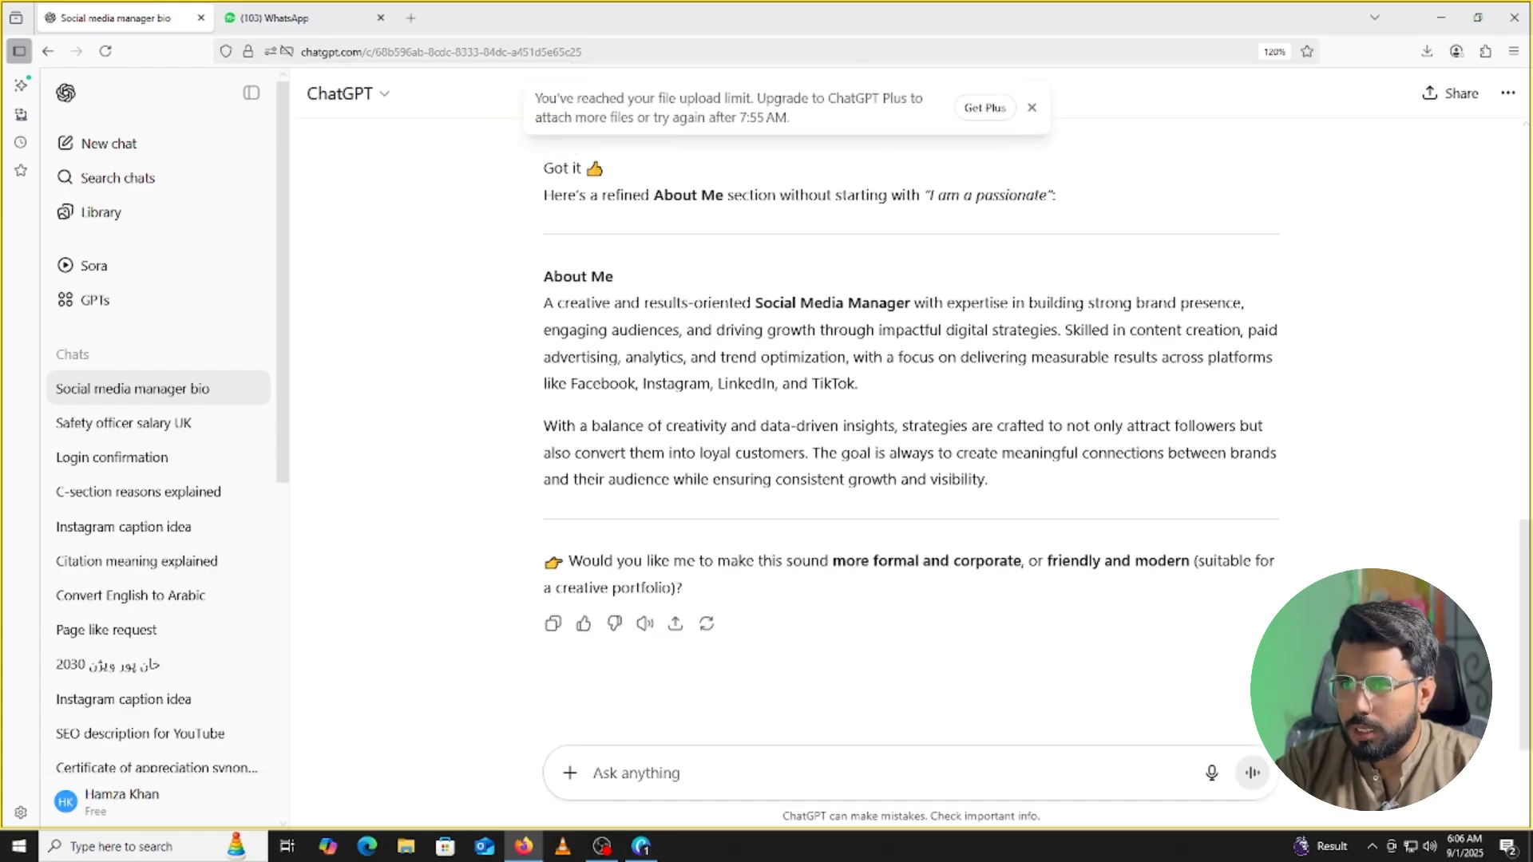
scroll(529, 425, up, 5)
scroll(529, 425, down, 5)
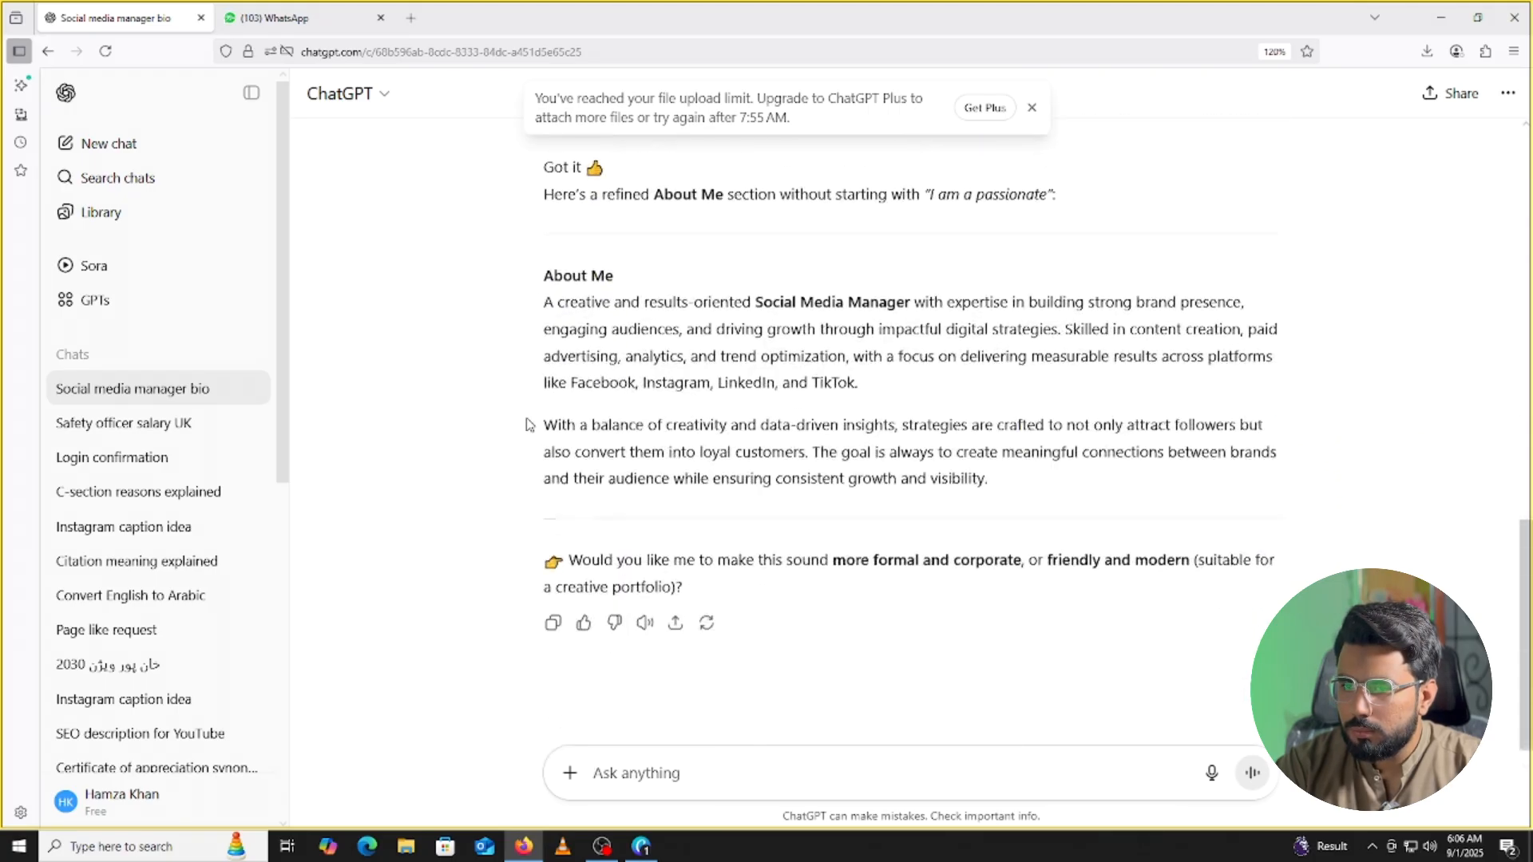
click(116, 798)
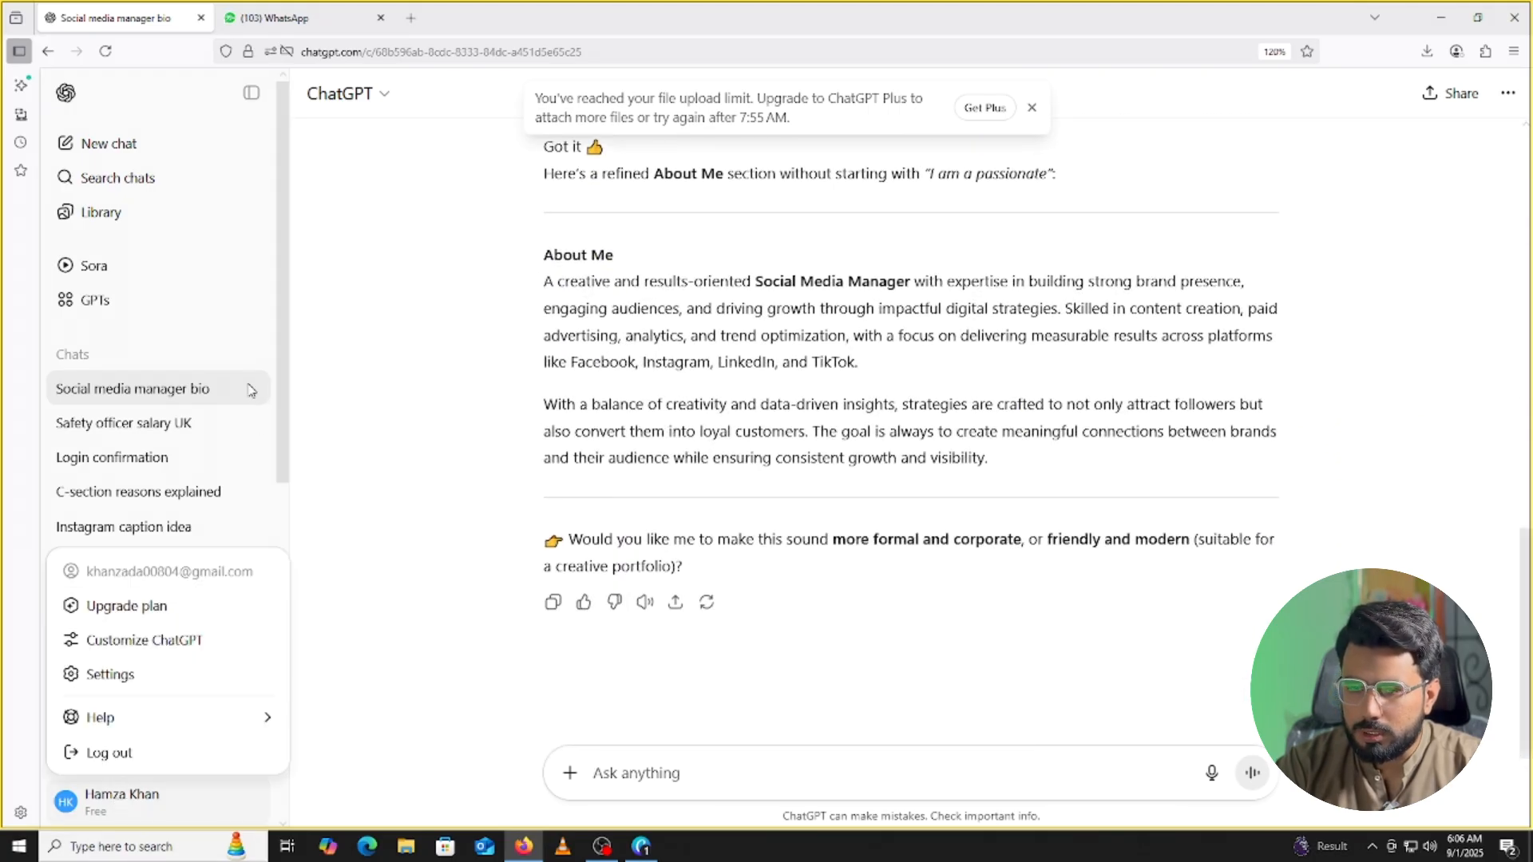
click(189, 753)
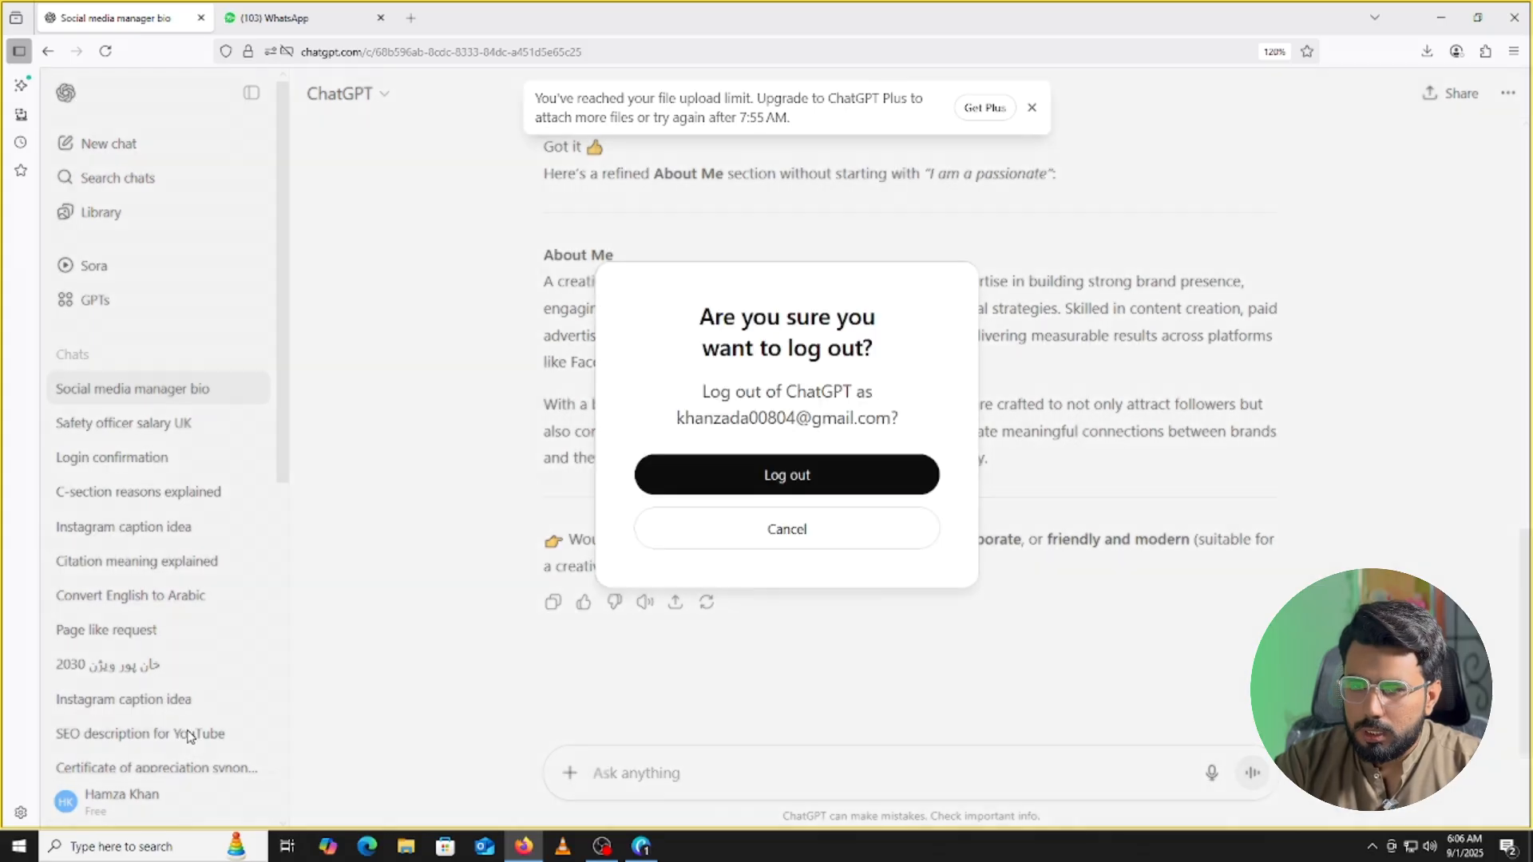
click(721, 489)
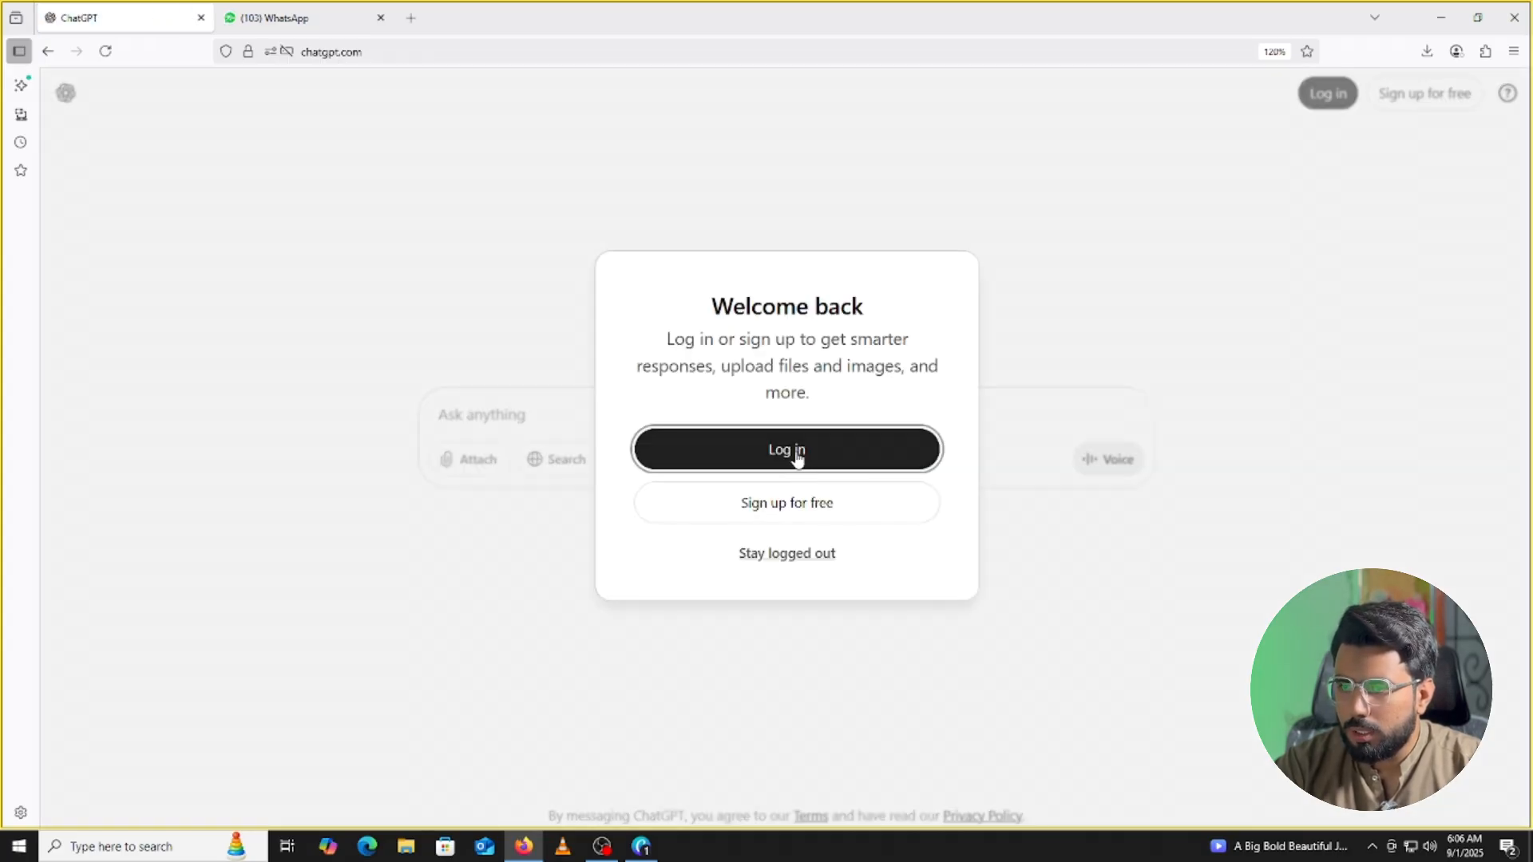
click(786, 460)
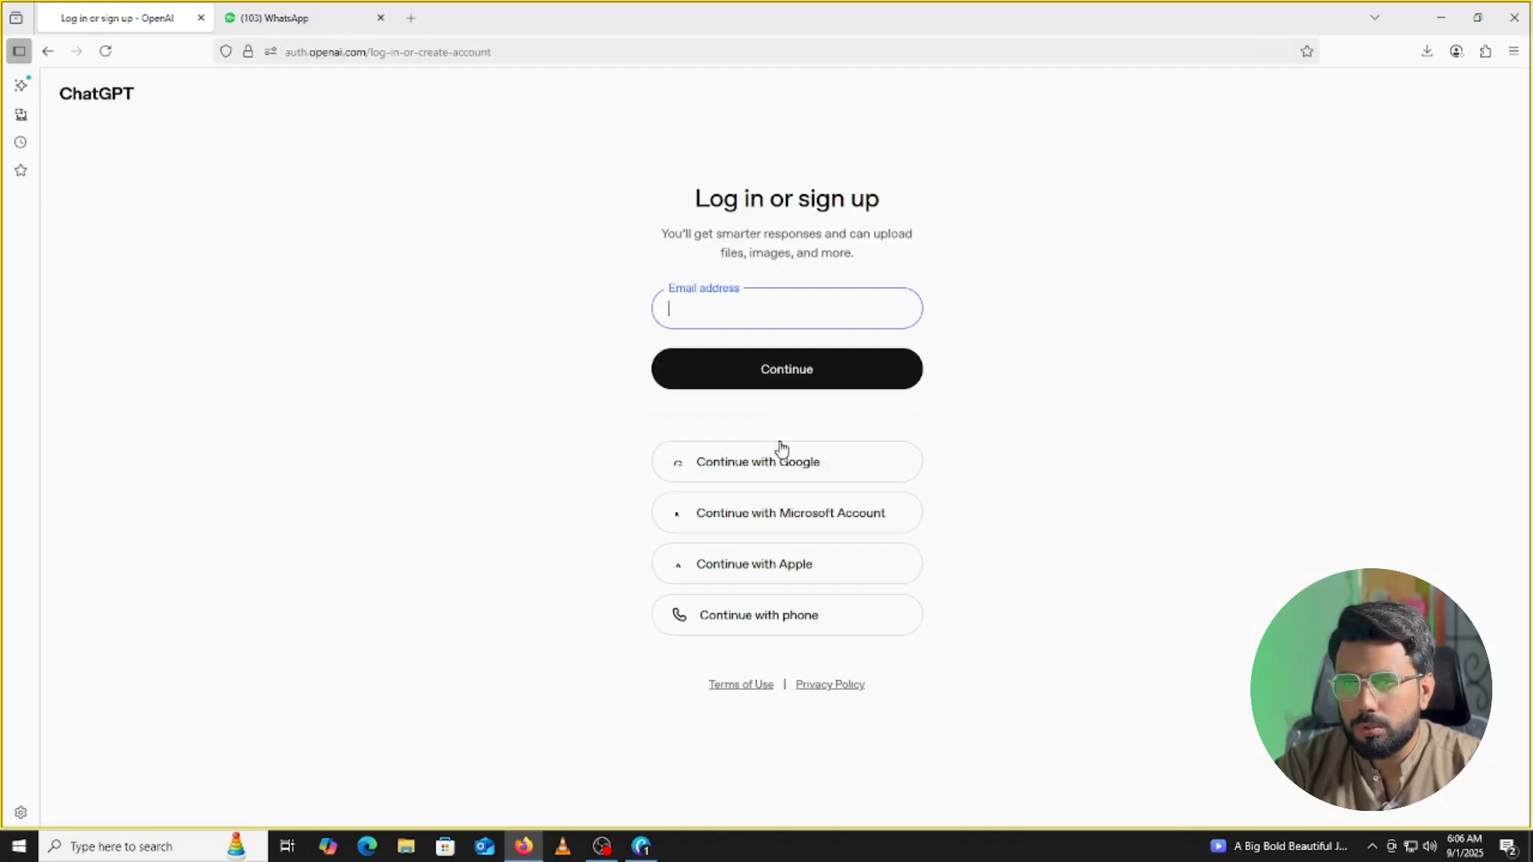
Continue with Google and pick a different Google account to sign in.
click(755, 468)
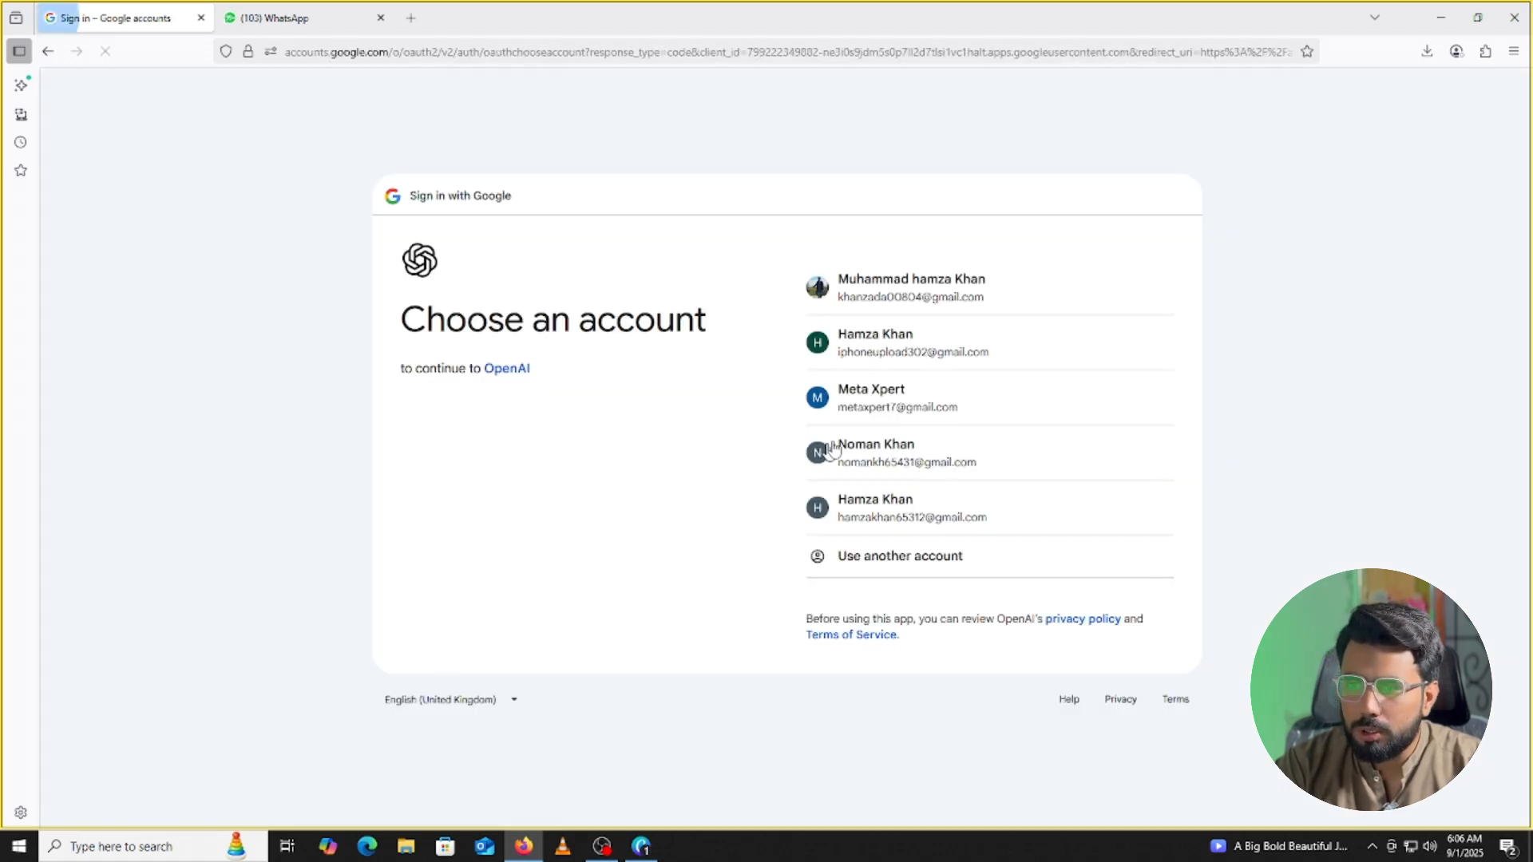
click(945, 351)
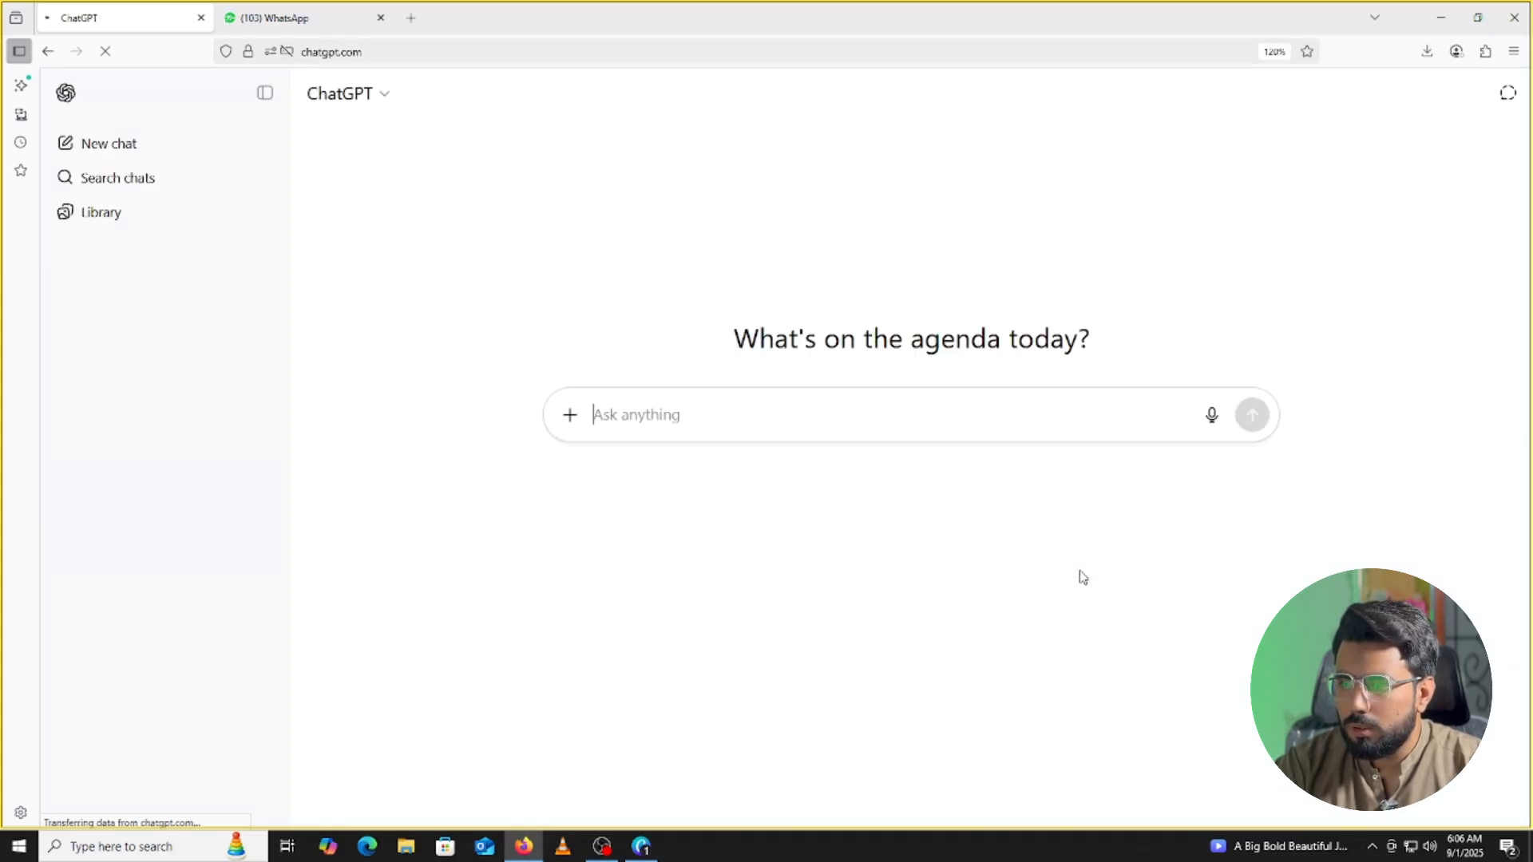
Attach the downloaded Green Modern Minimal Design page image to a new message.
click(569, 417)
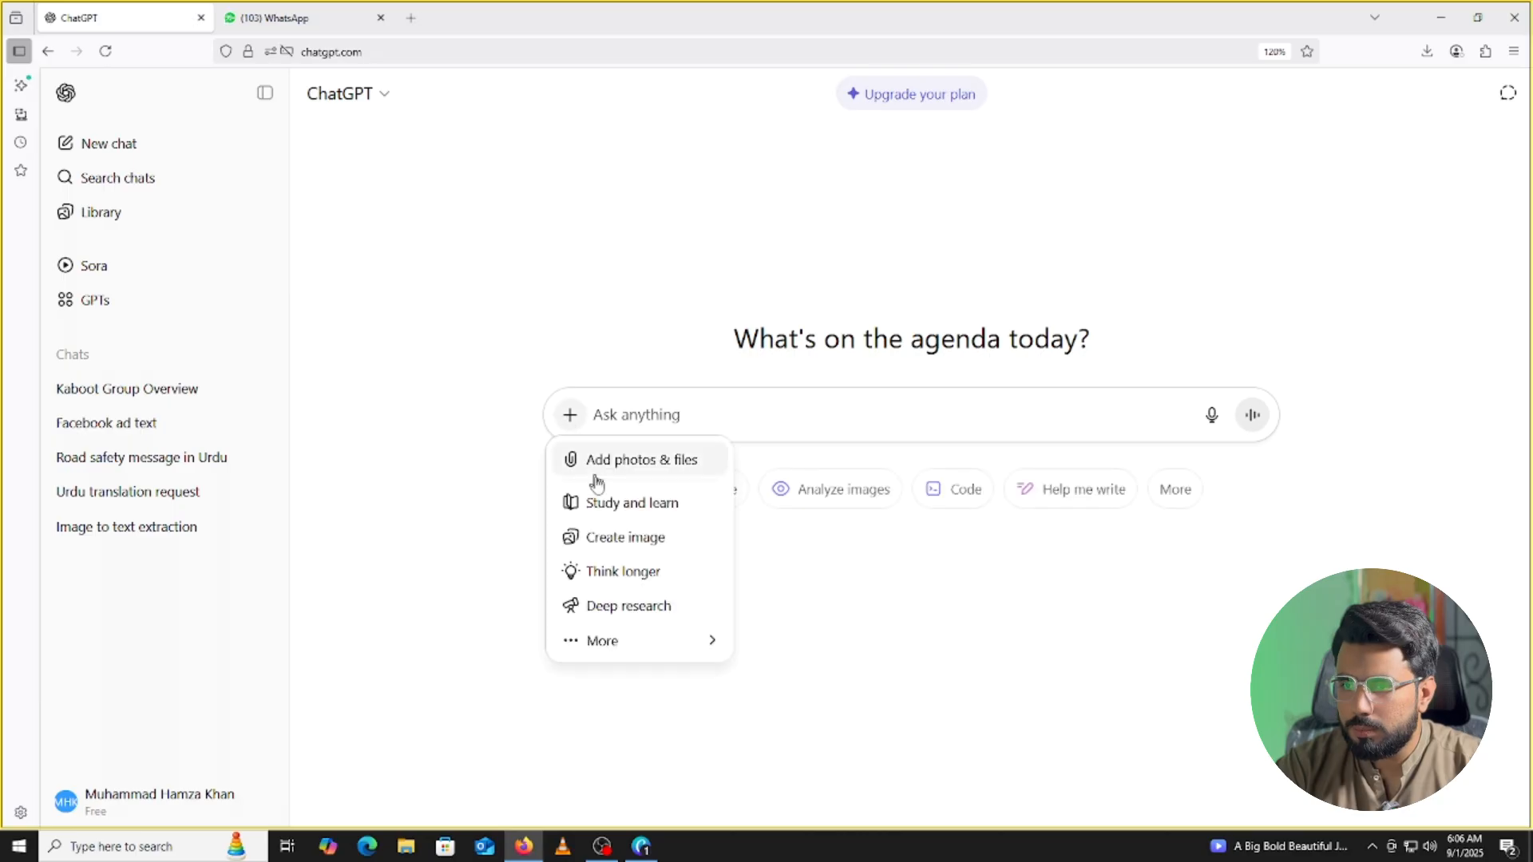
click(604, 467)
click(177, 156)
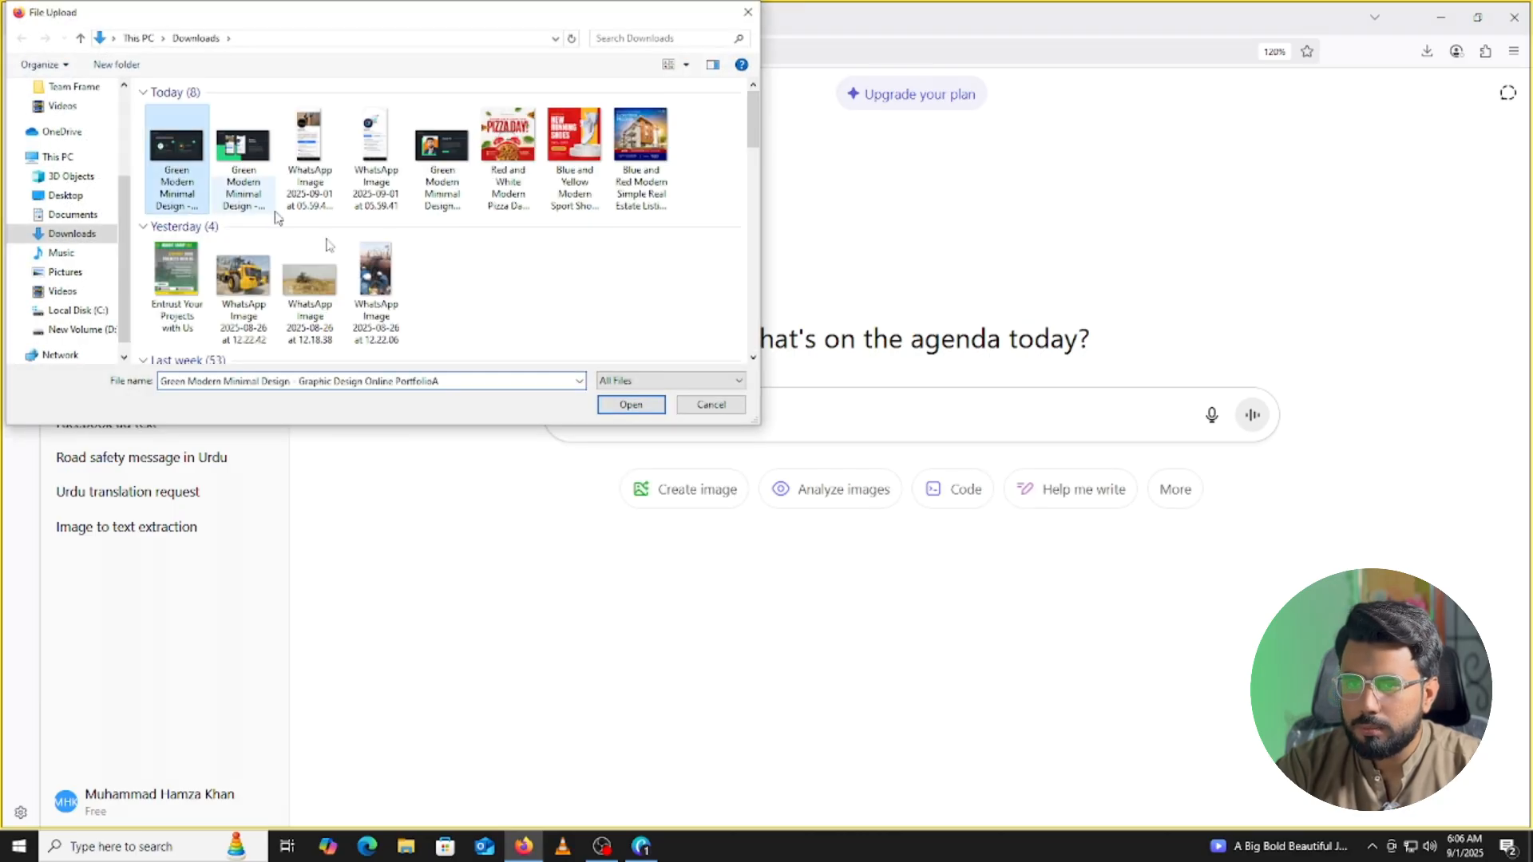
click(631, 406)
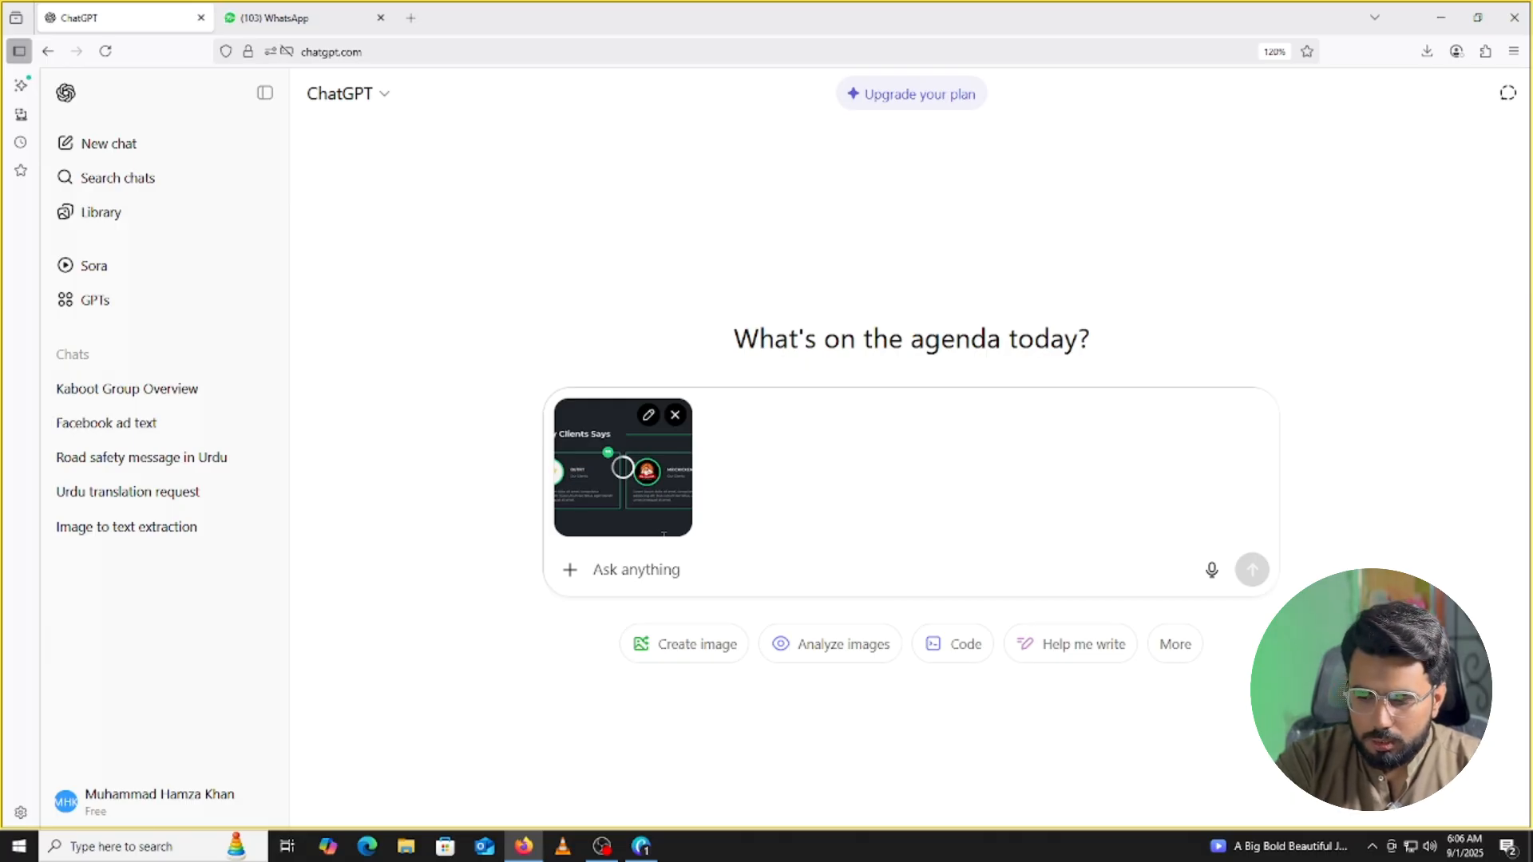
Ask ChatGPT what the attached Happy Clients Says page is for and send it.
text(Whayt)
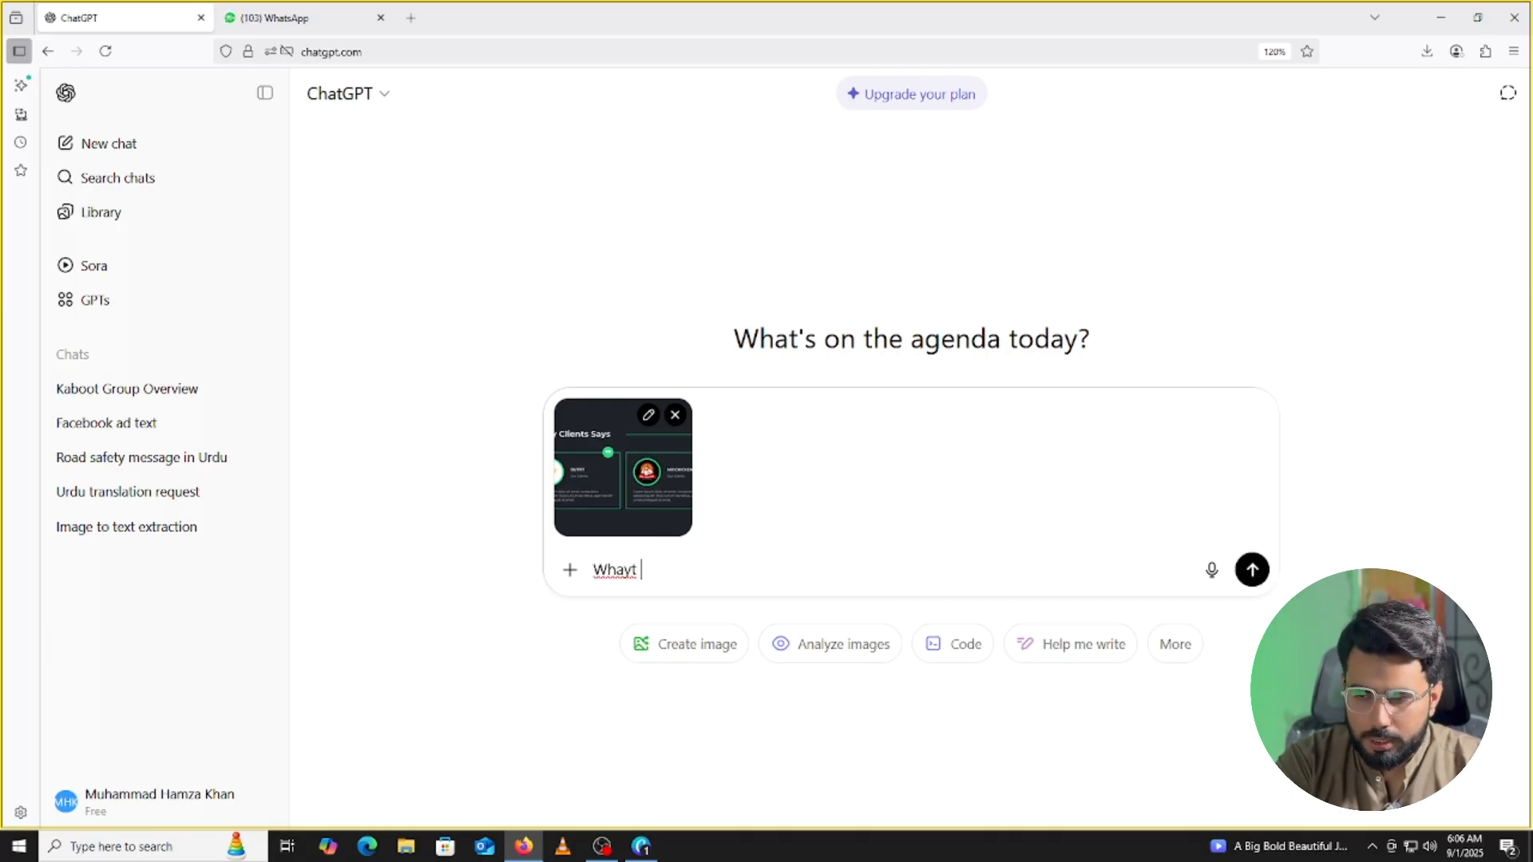
key(BackSpace)
key(BackSpace)
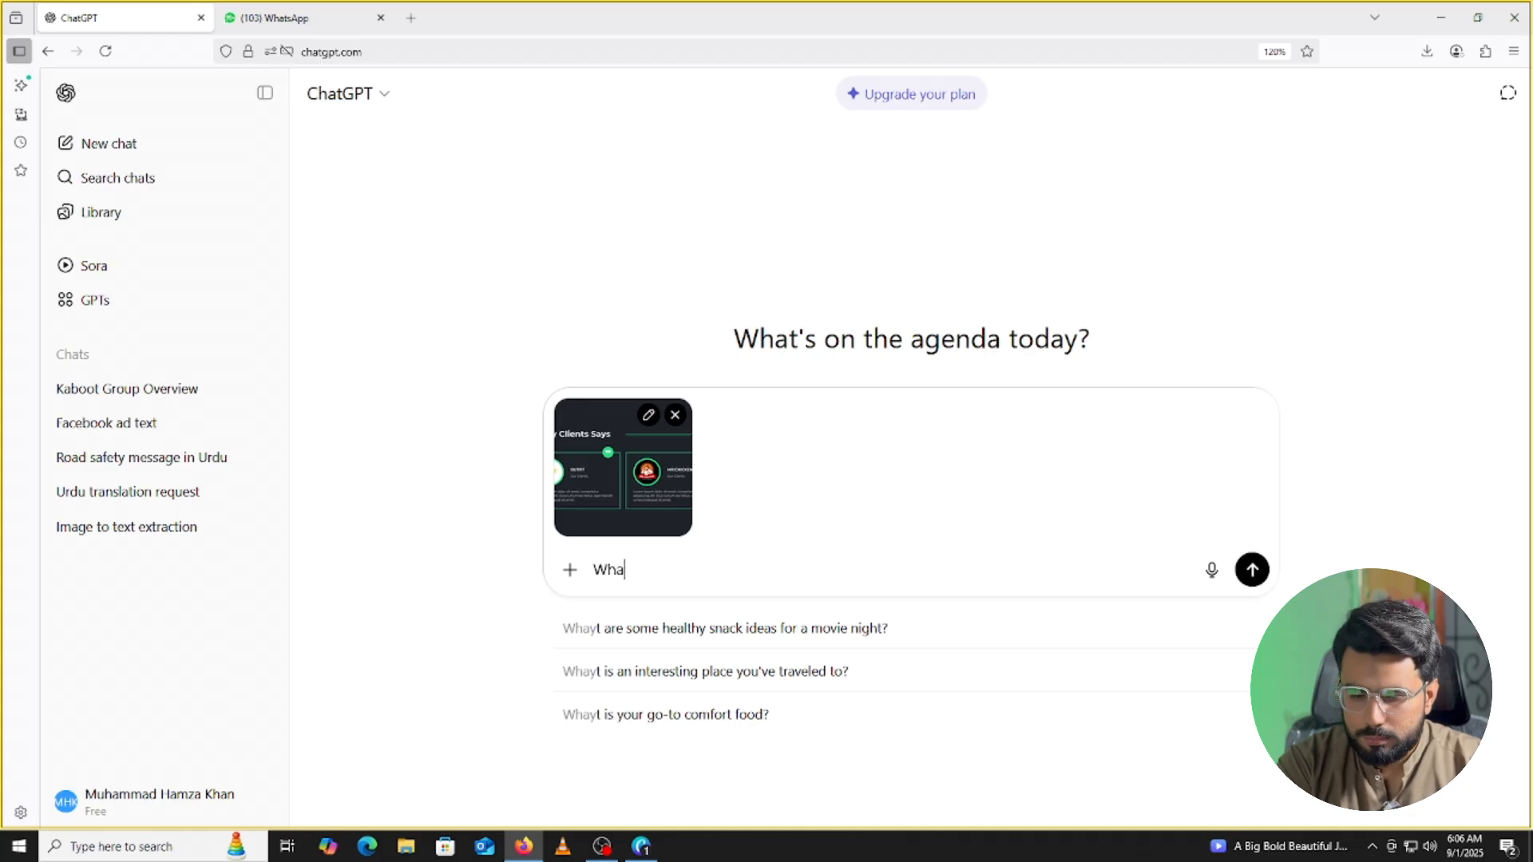
text(t does happy cliients says)
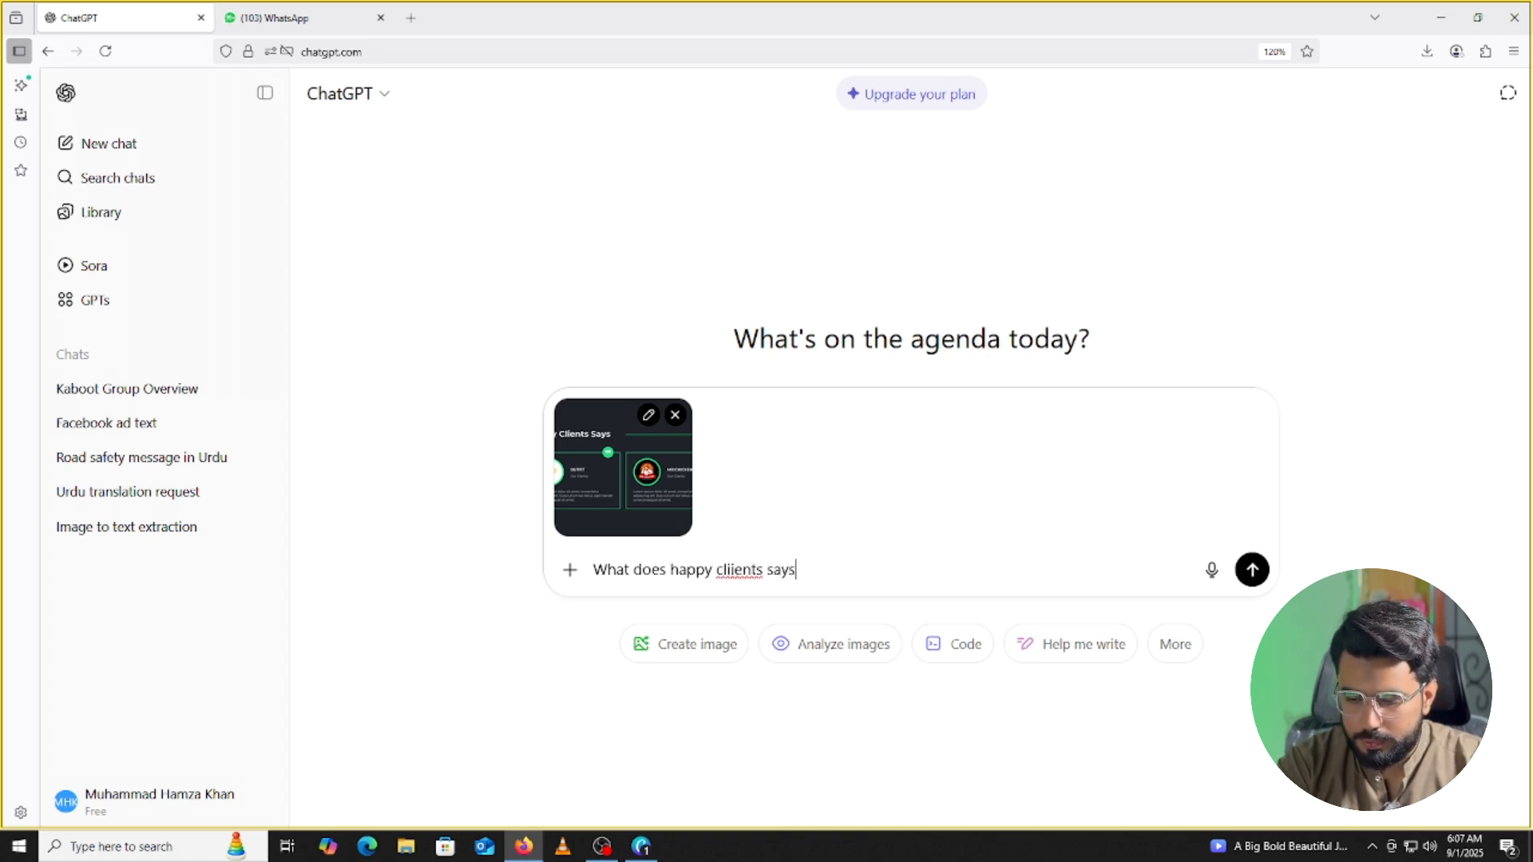
key(Return)
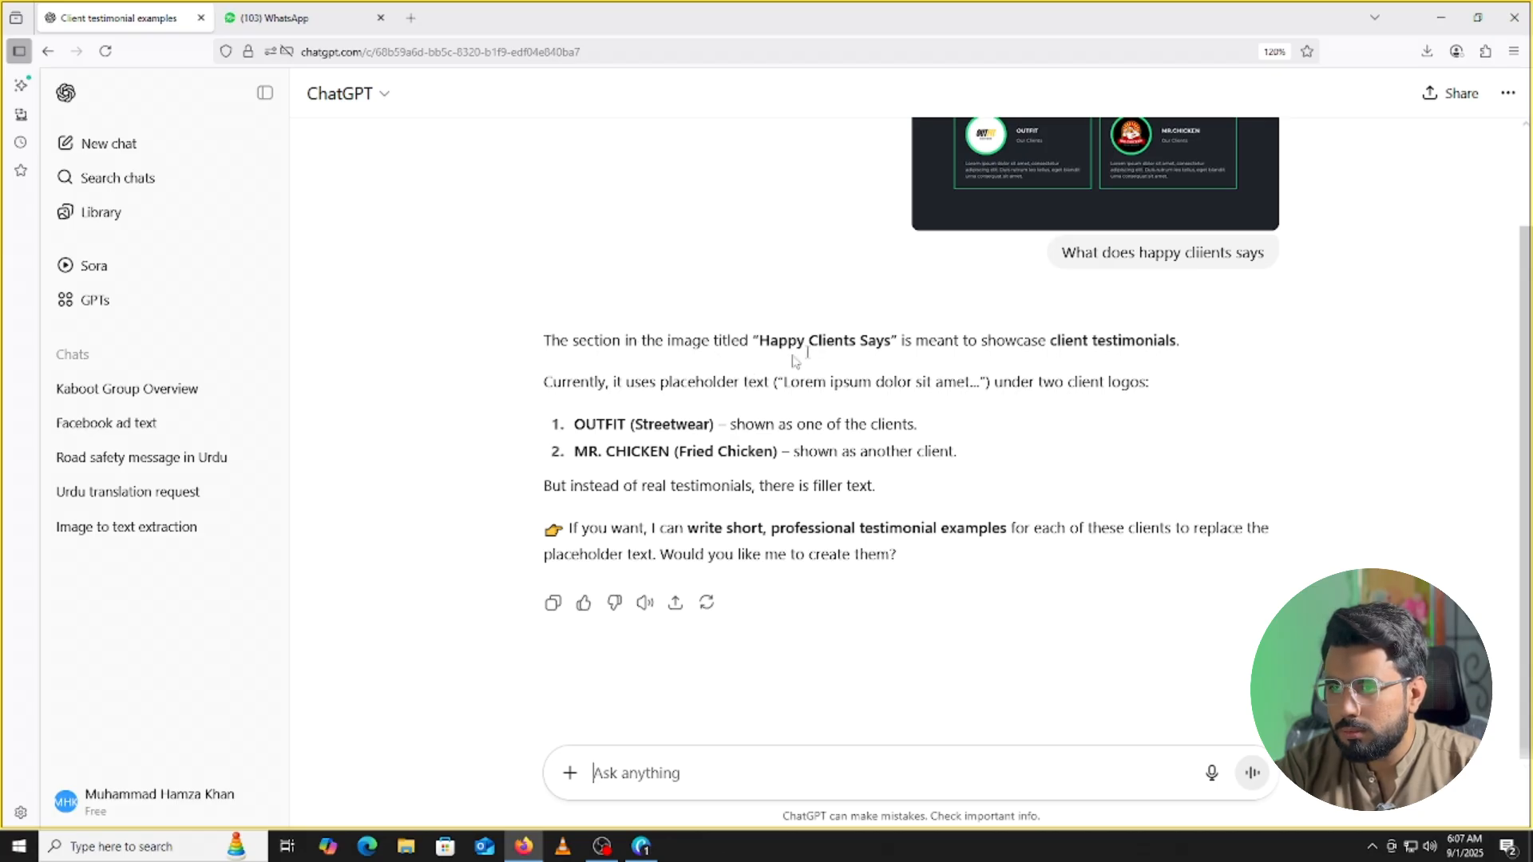
Request lines where both clients praise my social media management, for my portfolio.
scroll(719, 359, up, 1)
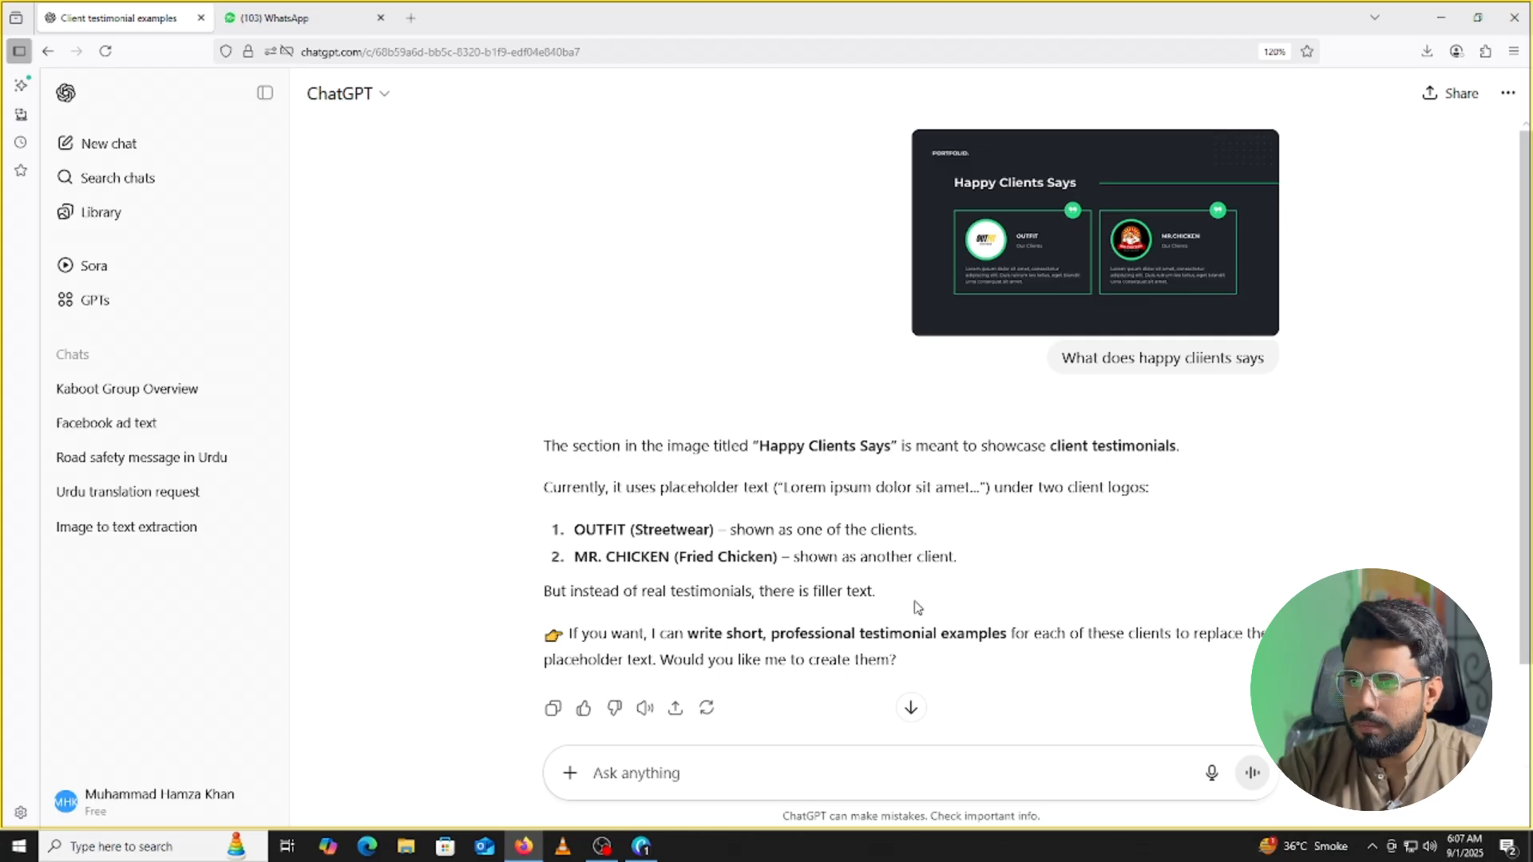
text(kin)
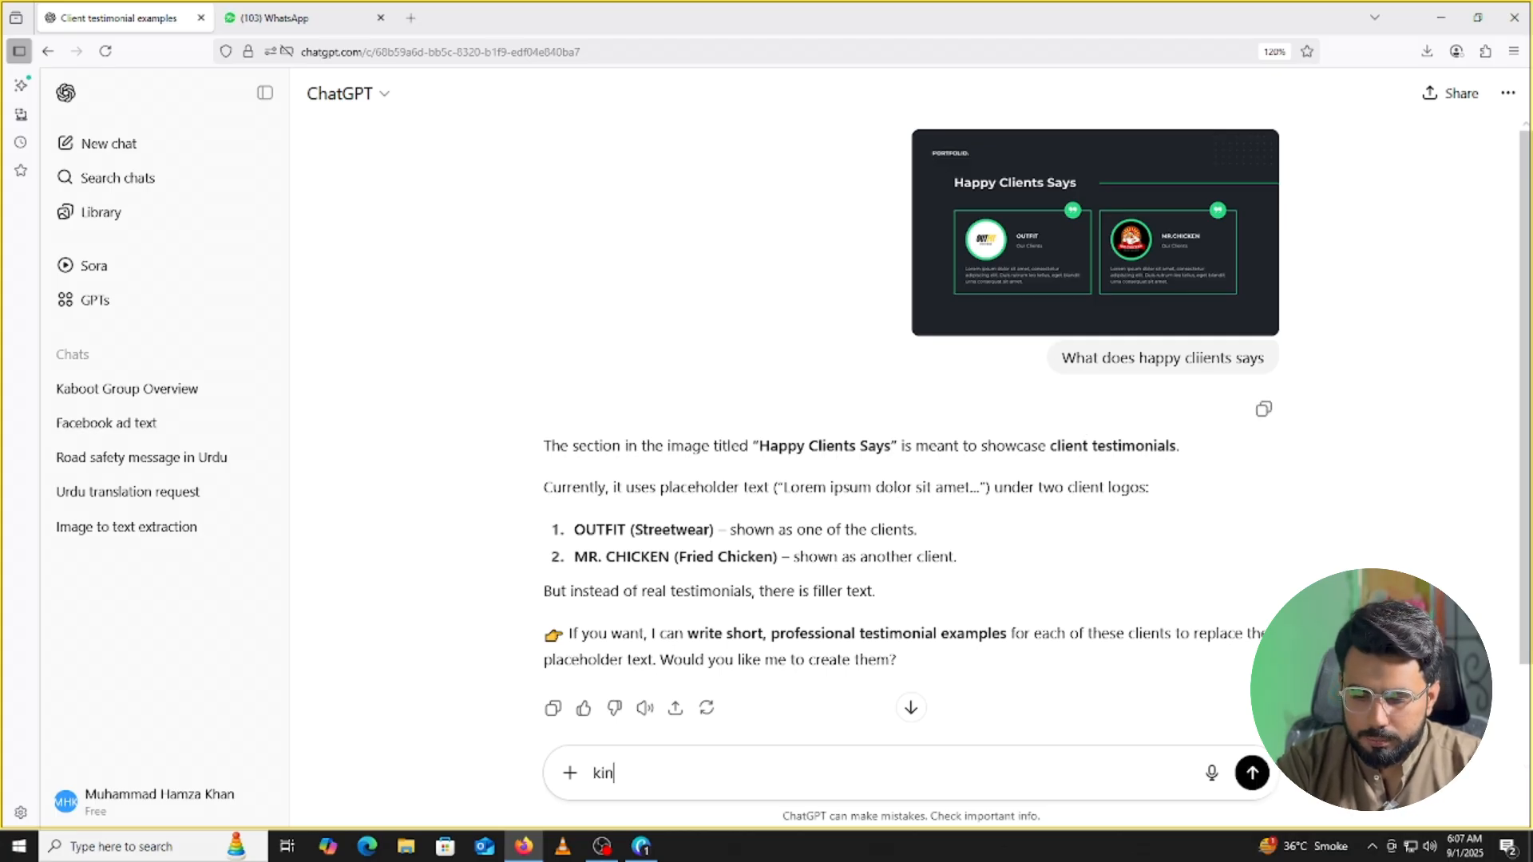
text(dly)
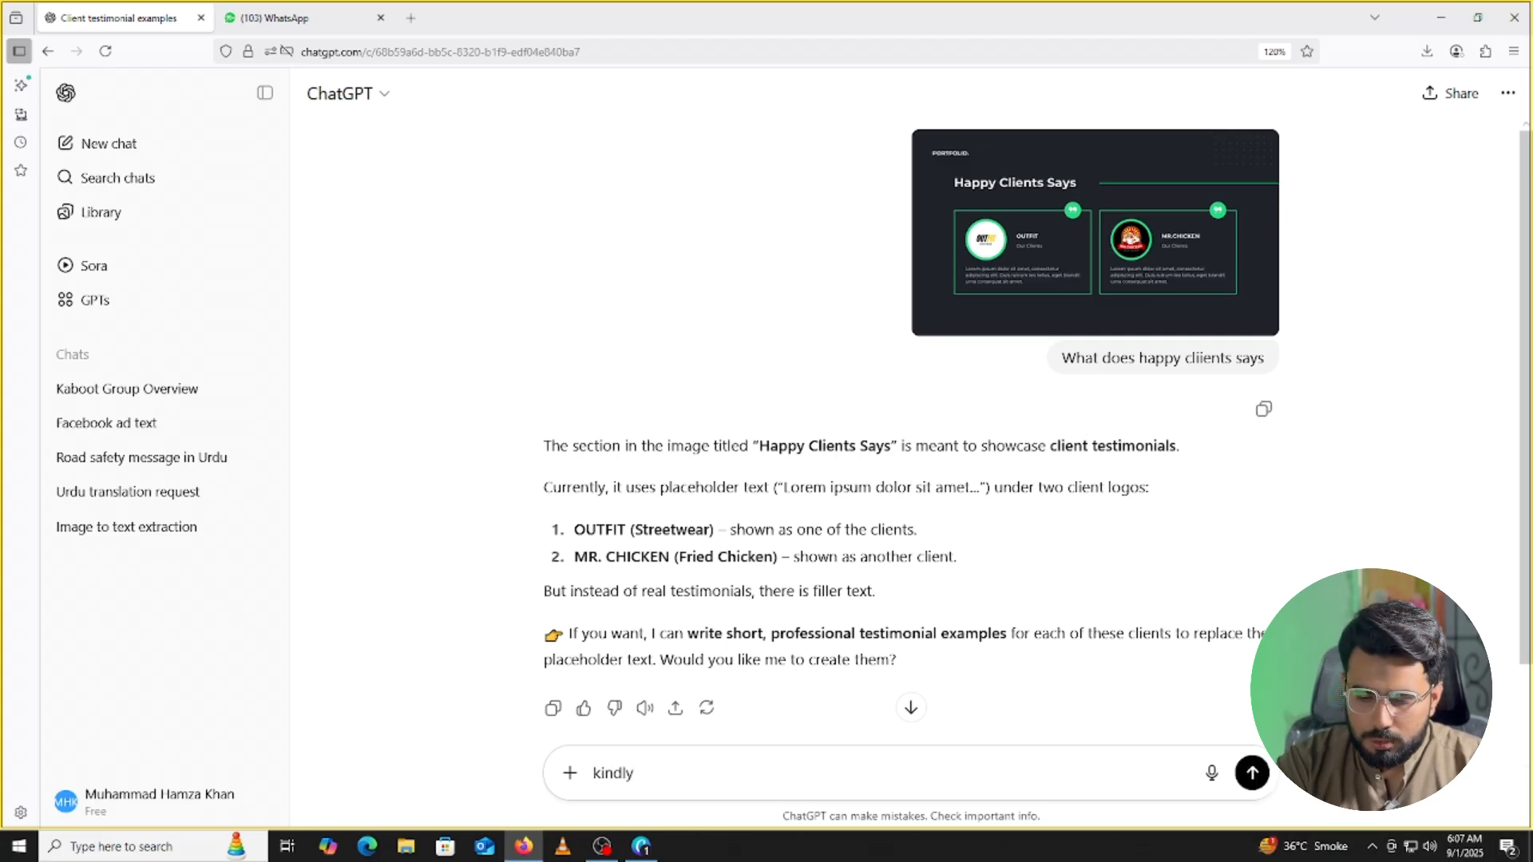
text( giv)
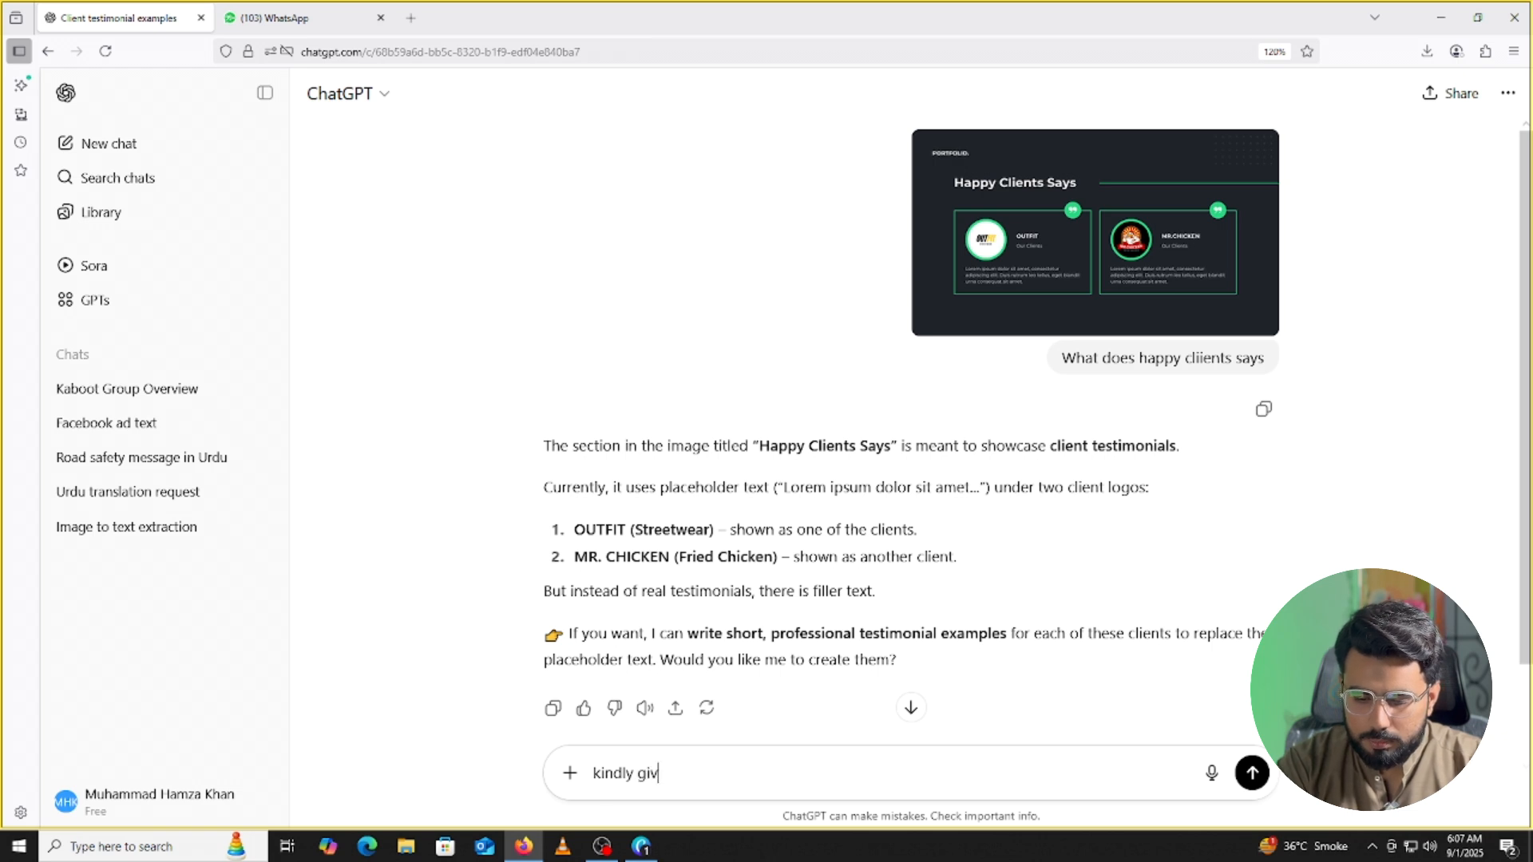
text(e me som)
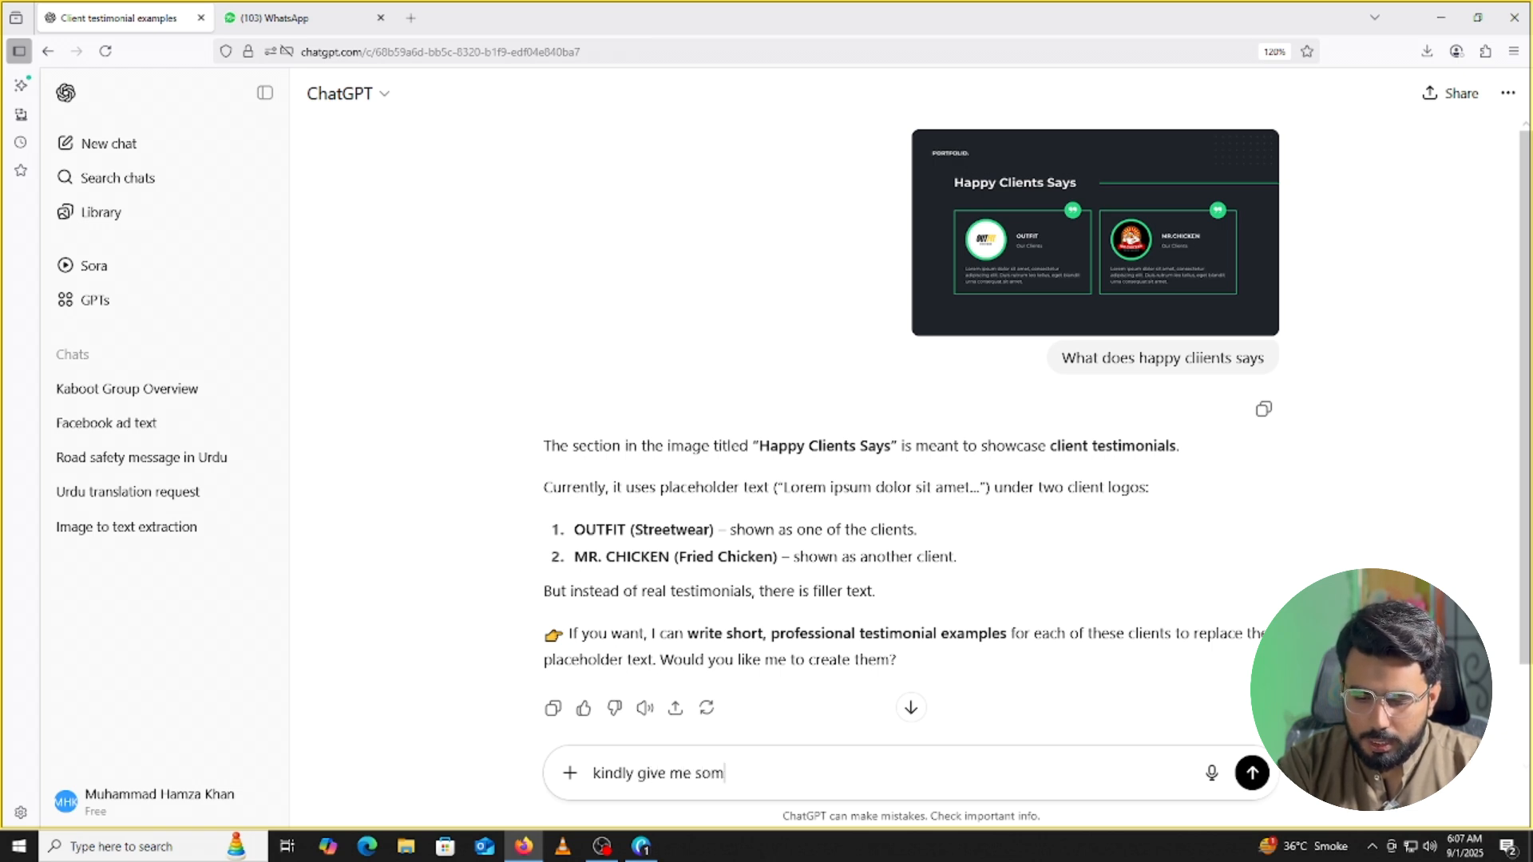
text(e lines )
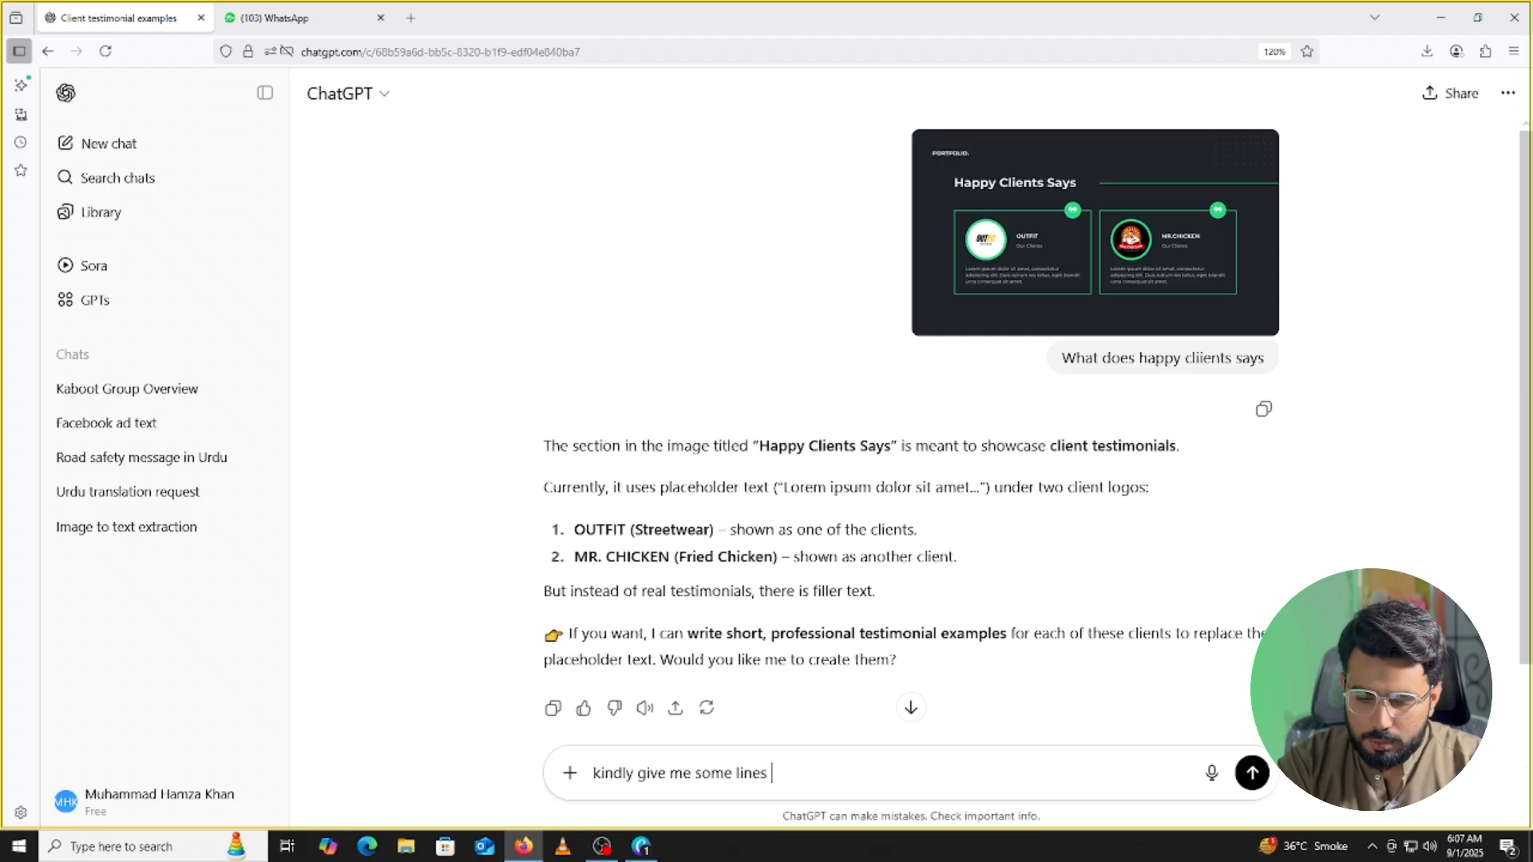
text(in wh)
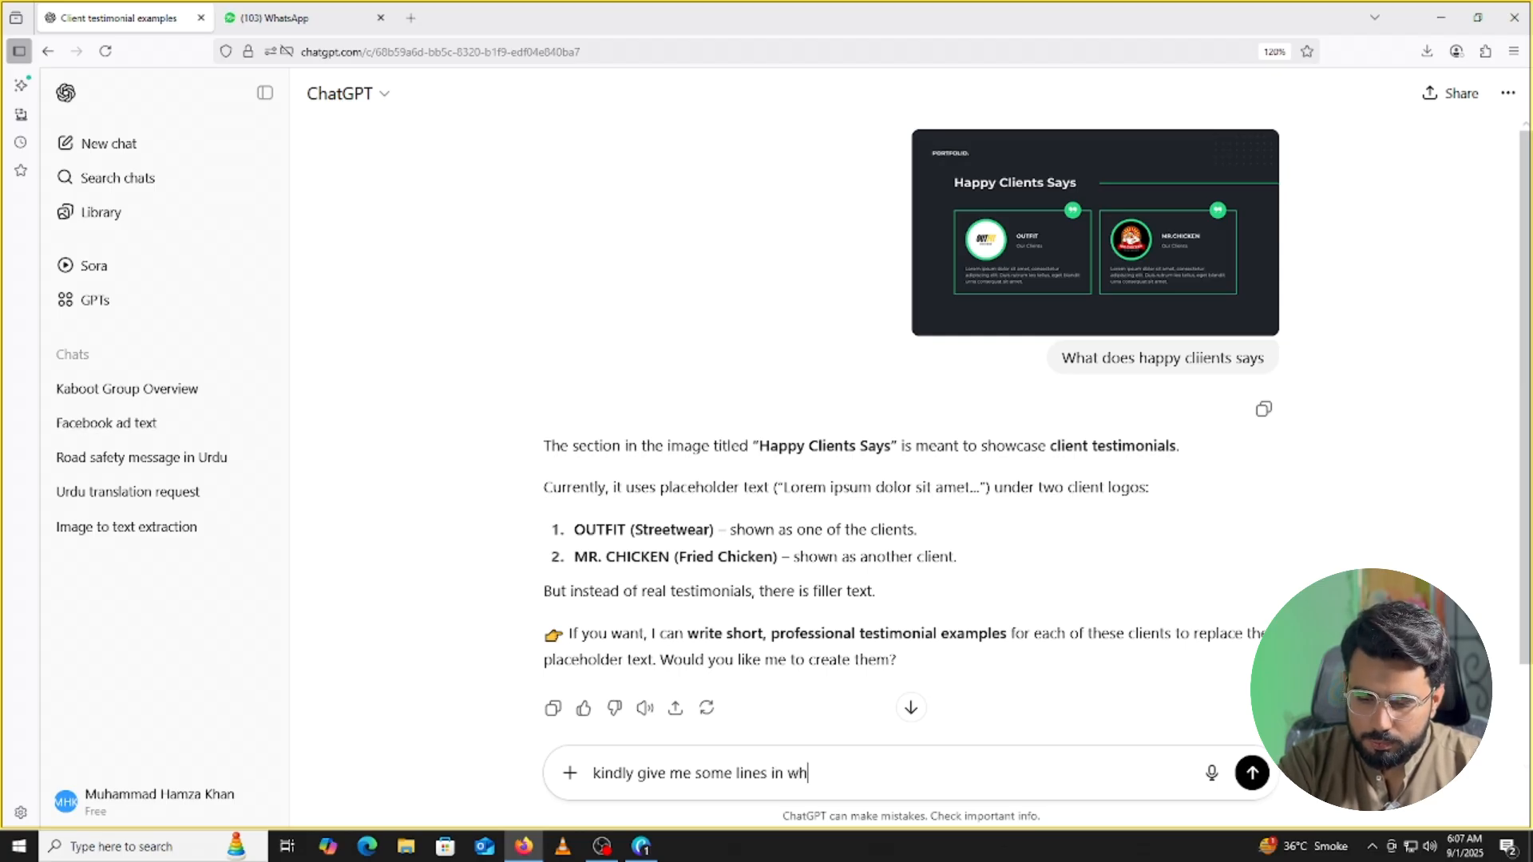
text(cich both)
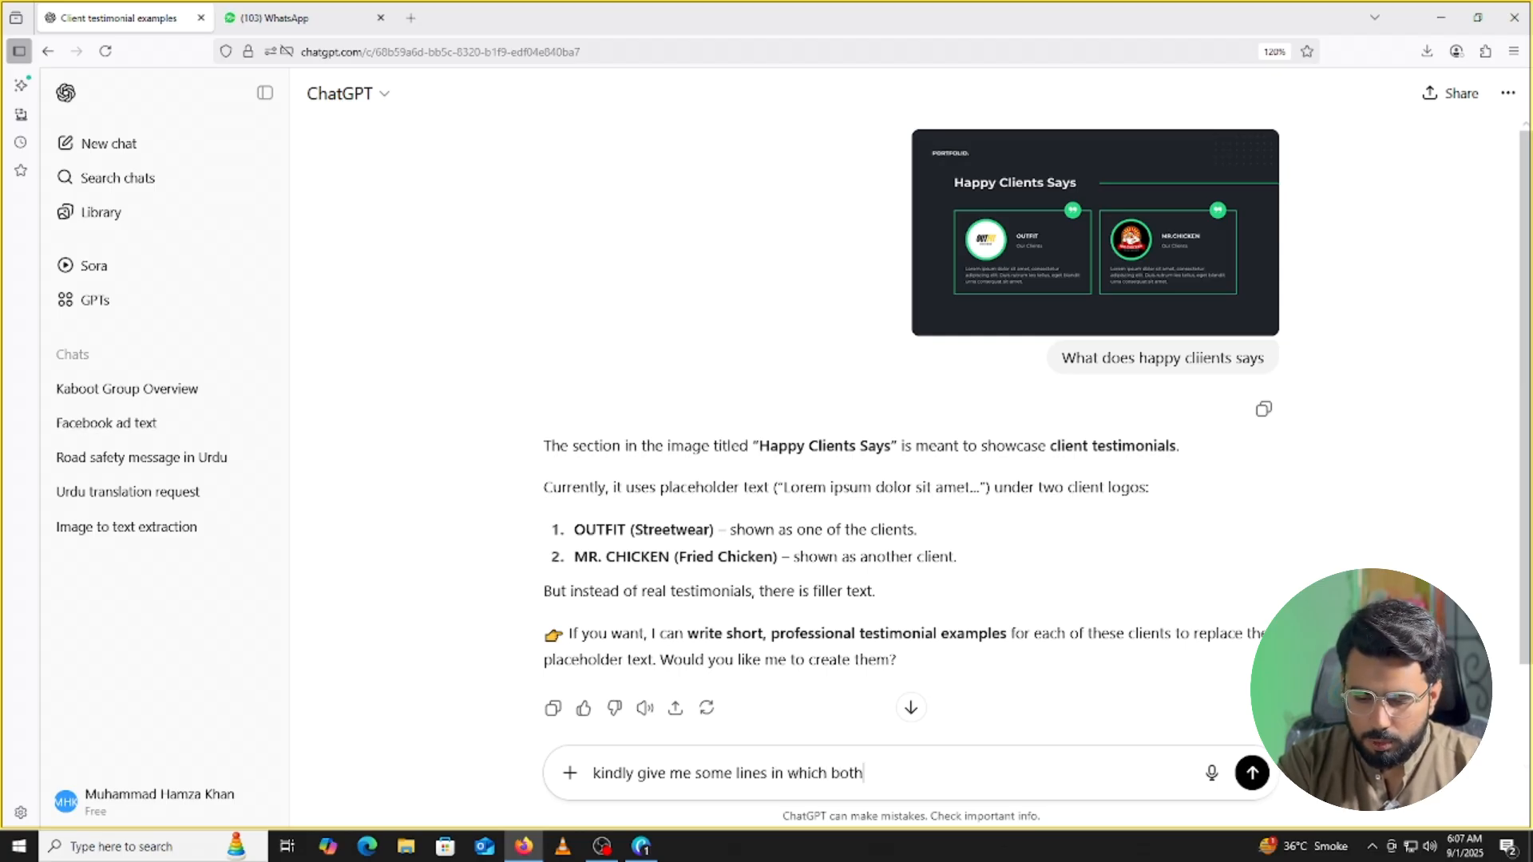
text( clw)
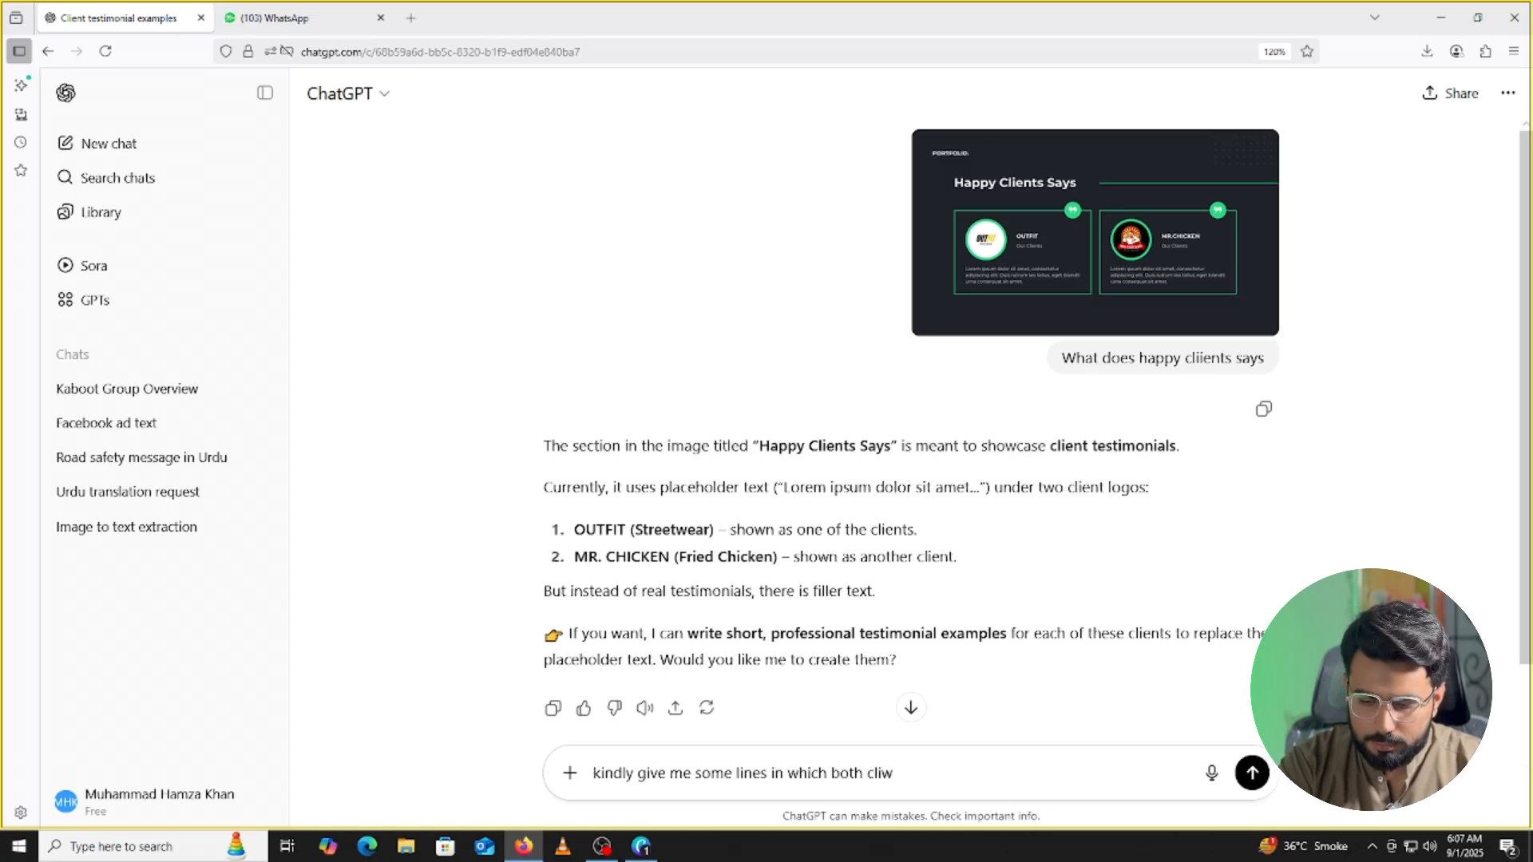
text(nt are)
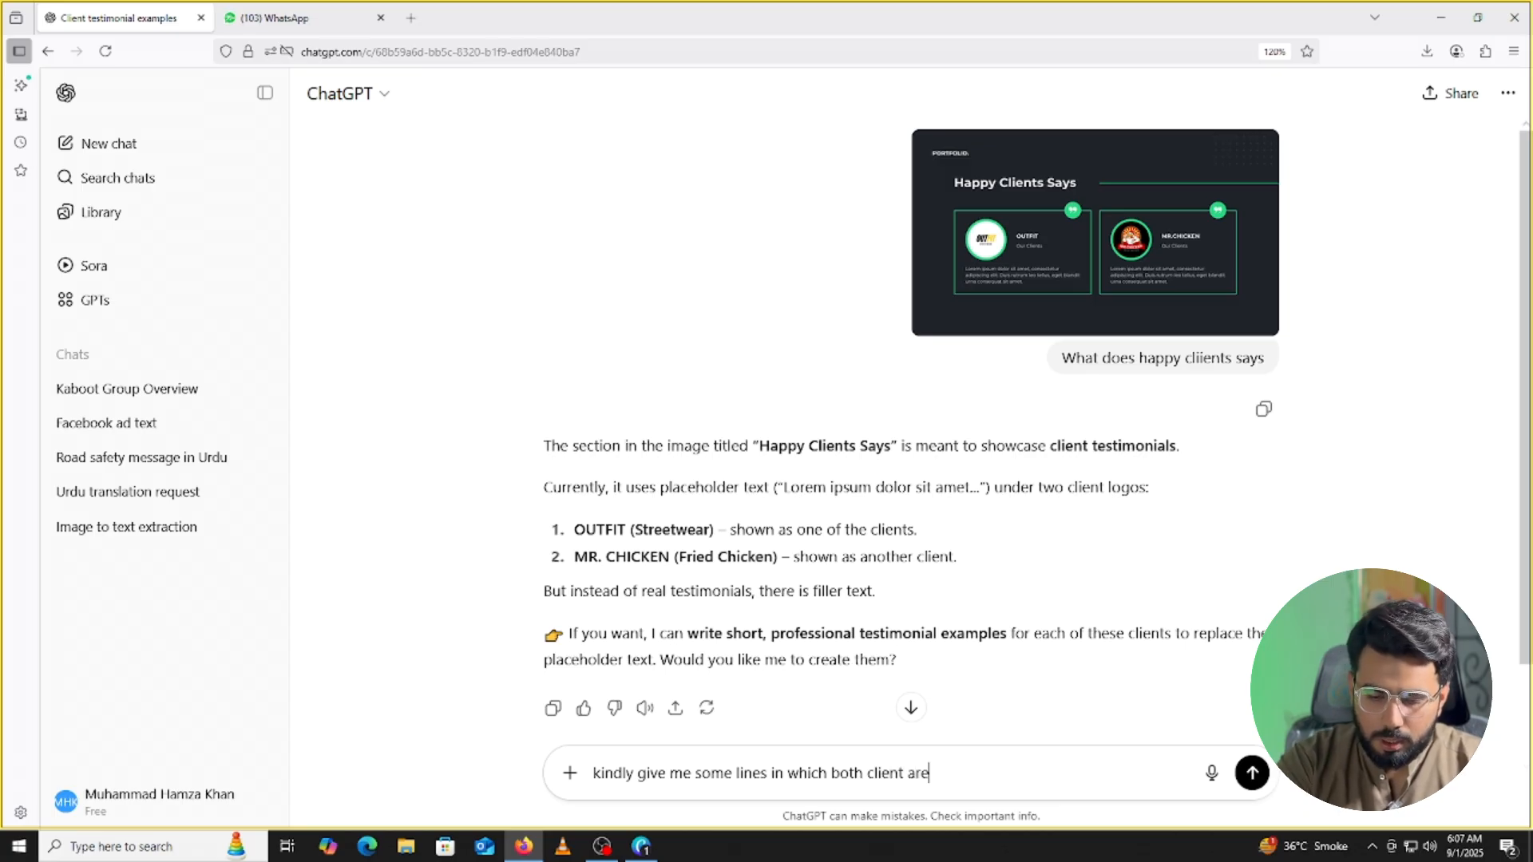
text( apprec)
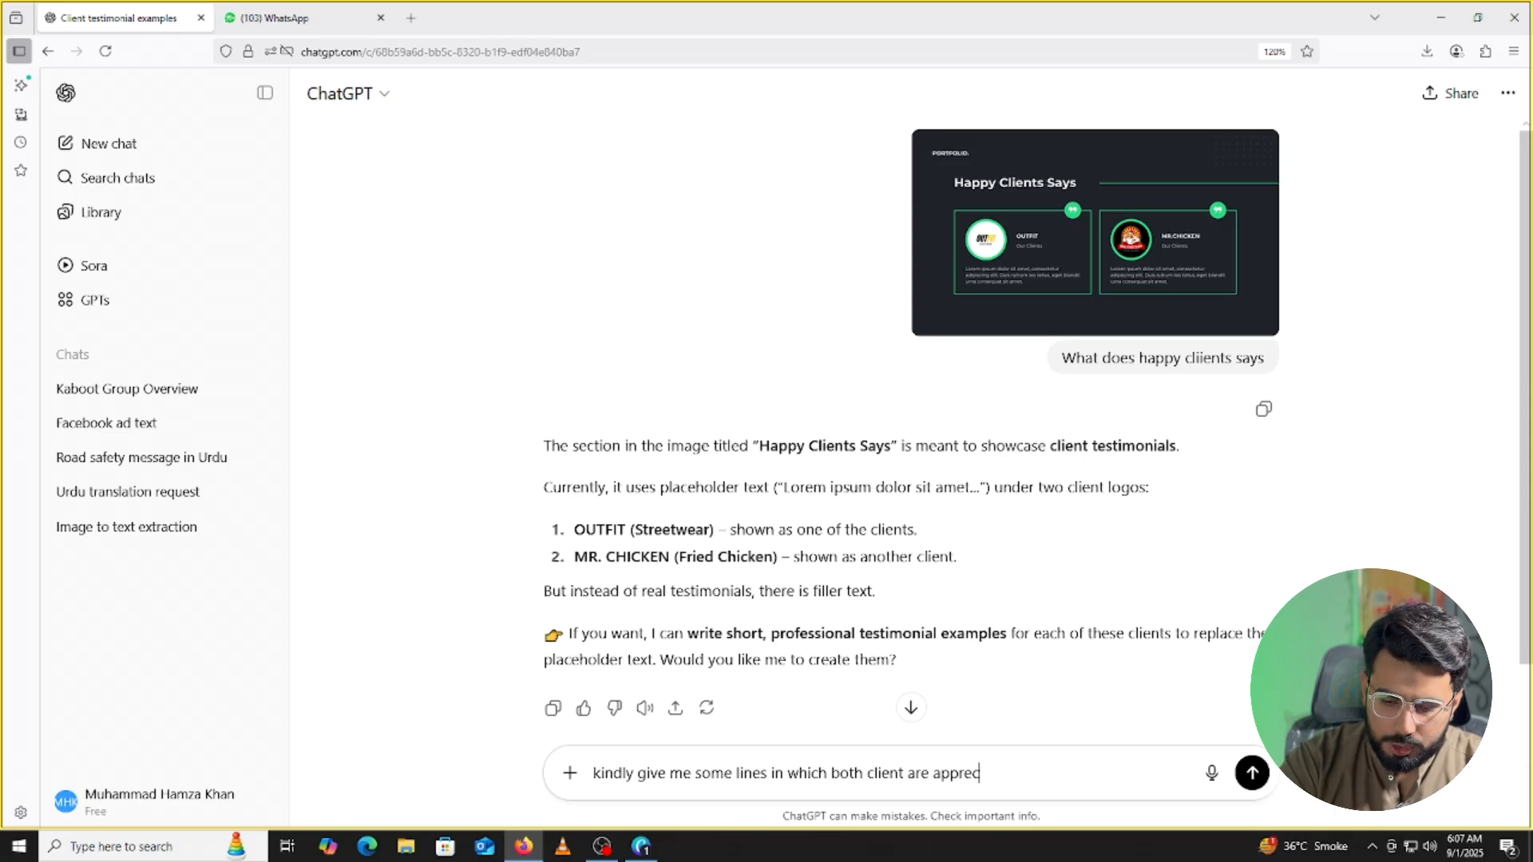
text(iating)
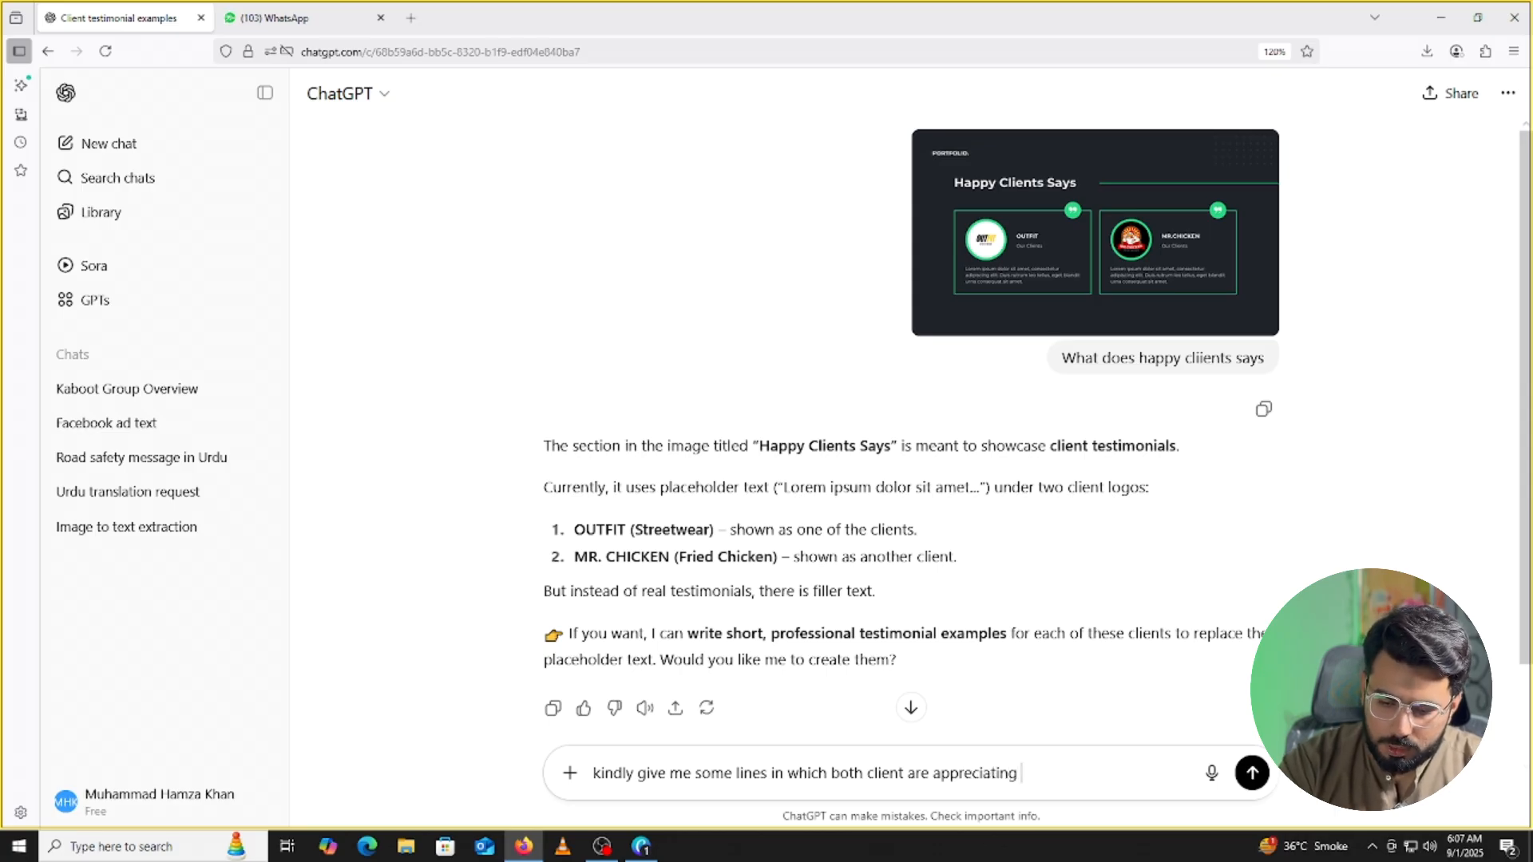
text( my servi)
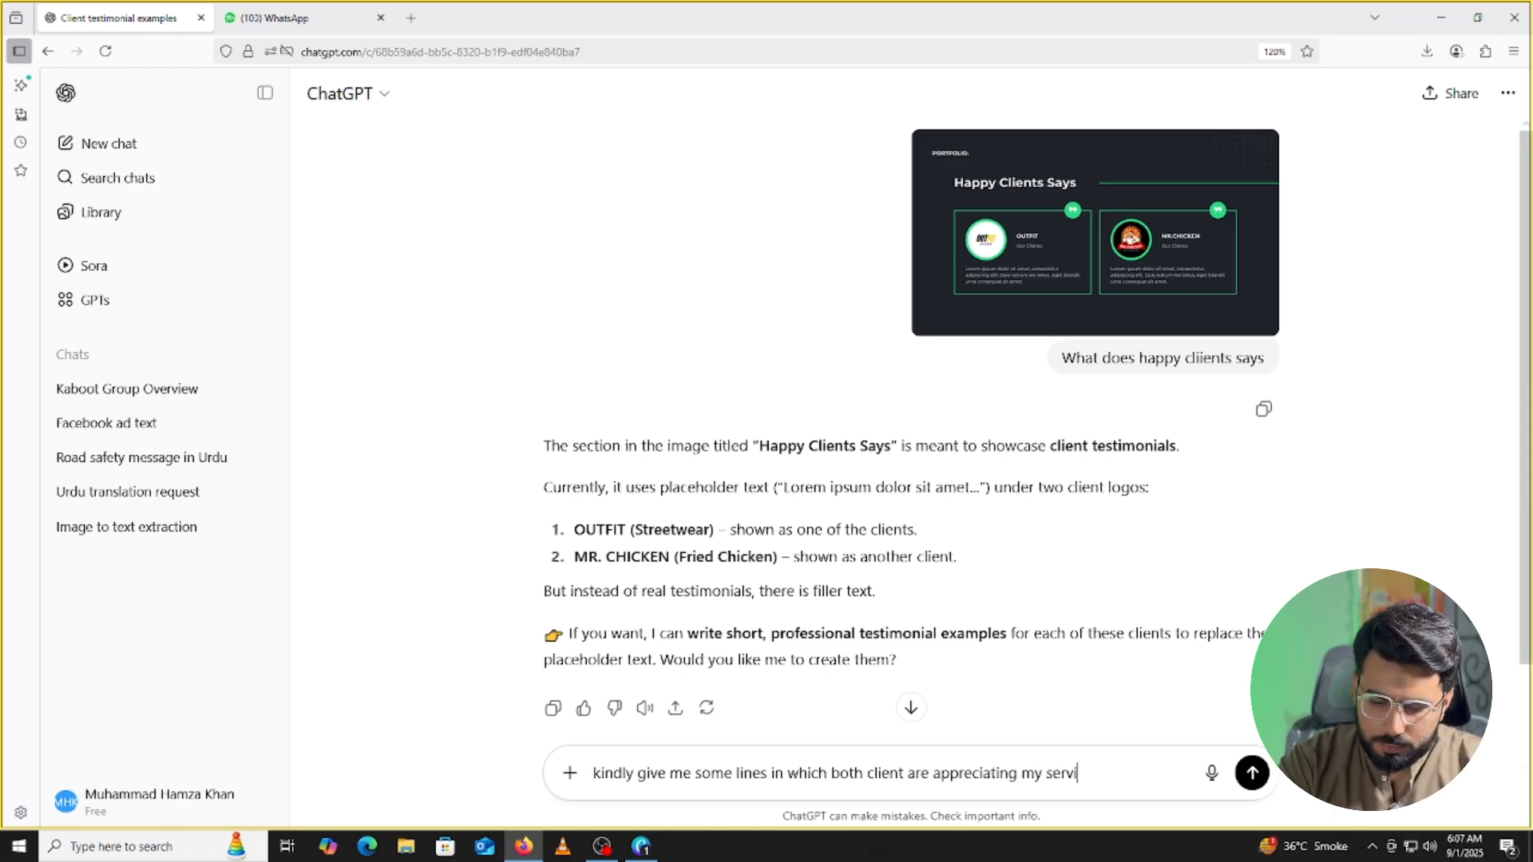
text(ces )
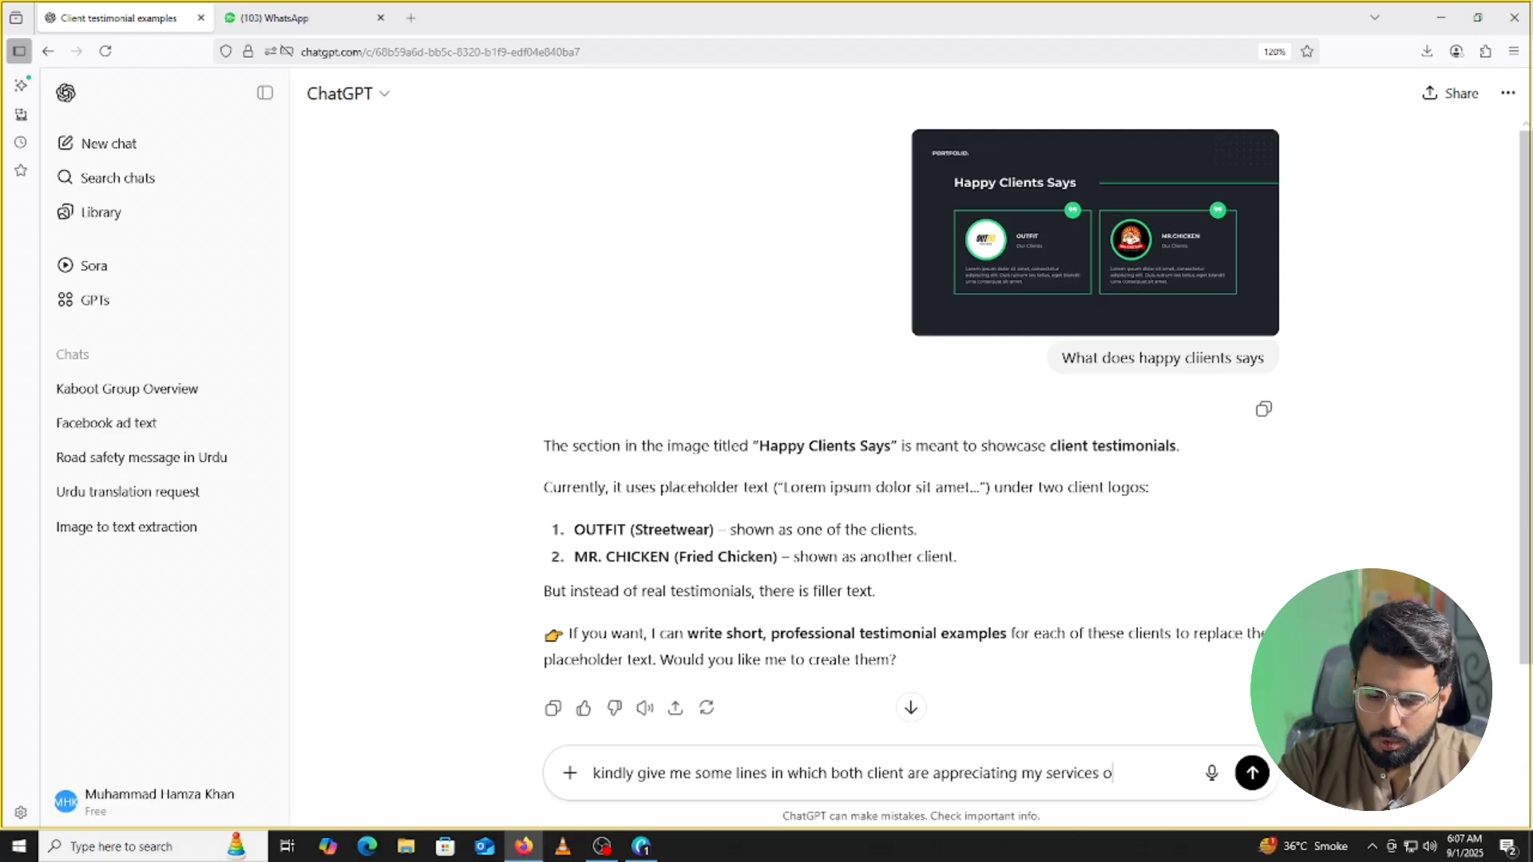
text(of social )
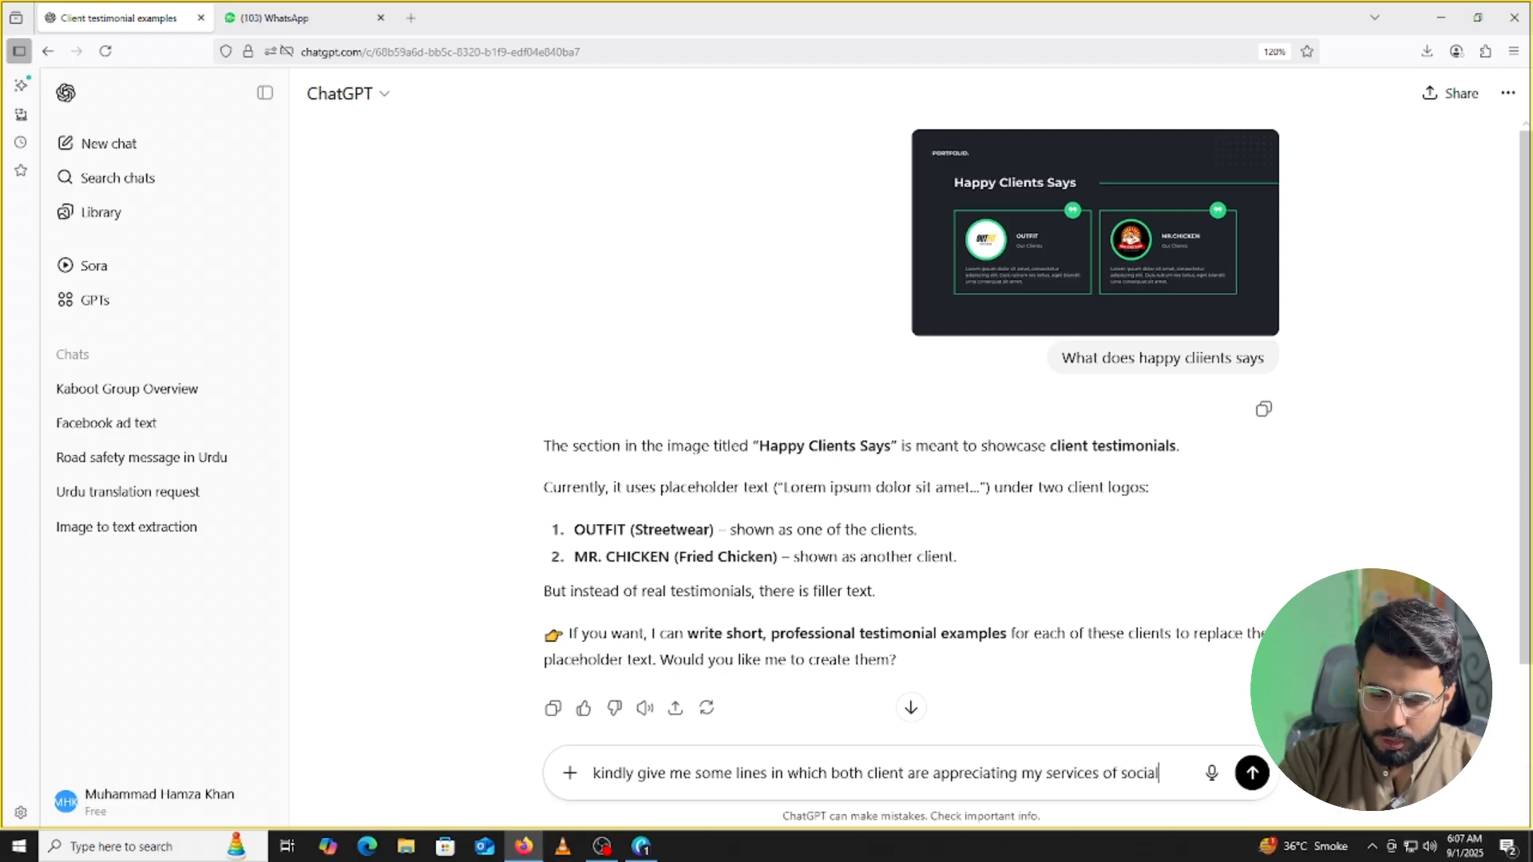
text(,m)
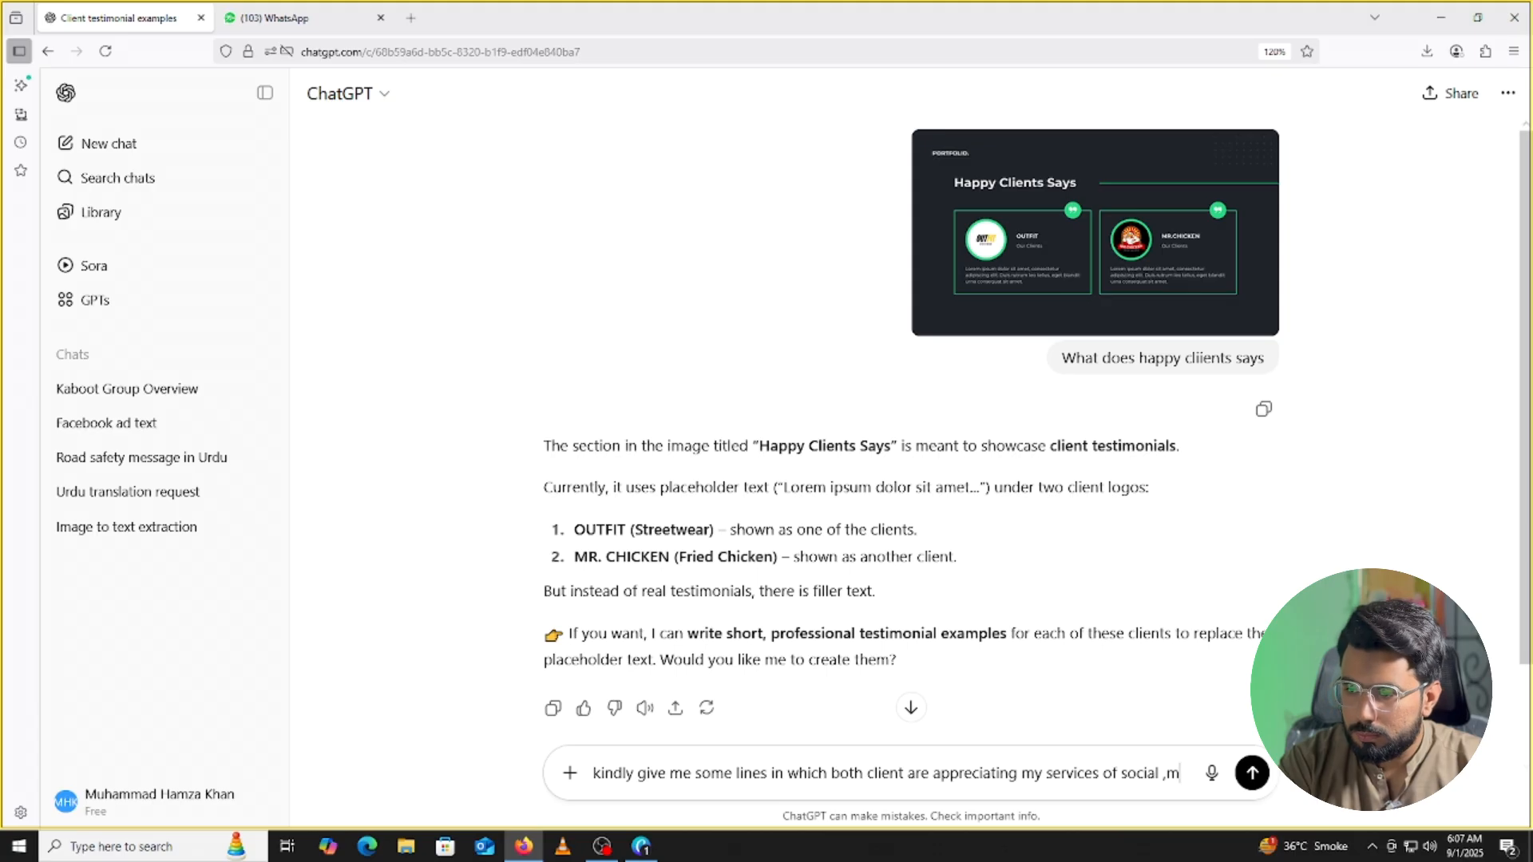
key(BackSpace)
key(BackSpace)
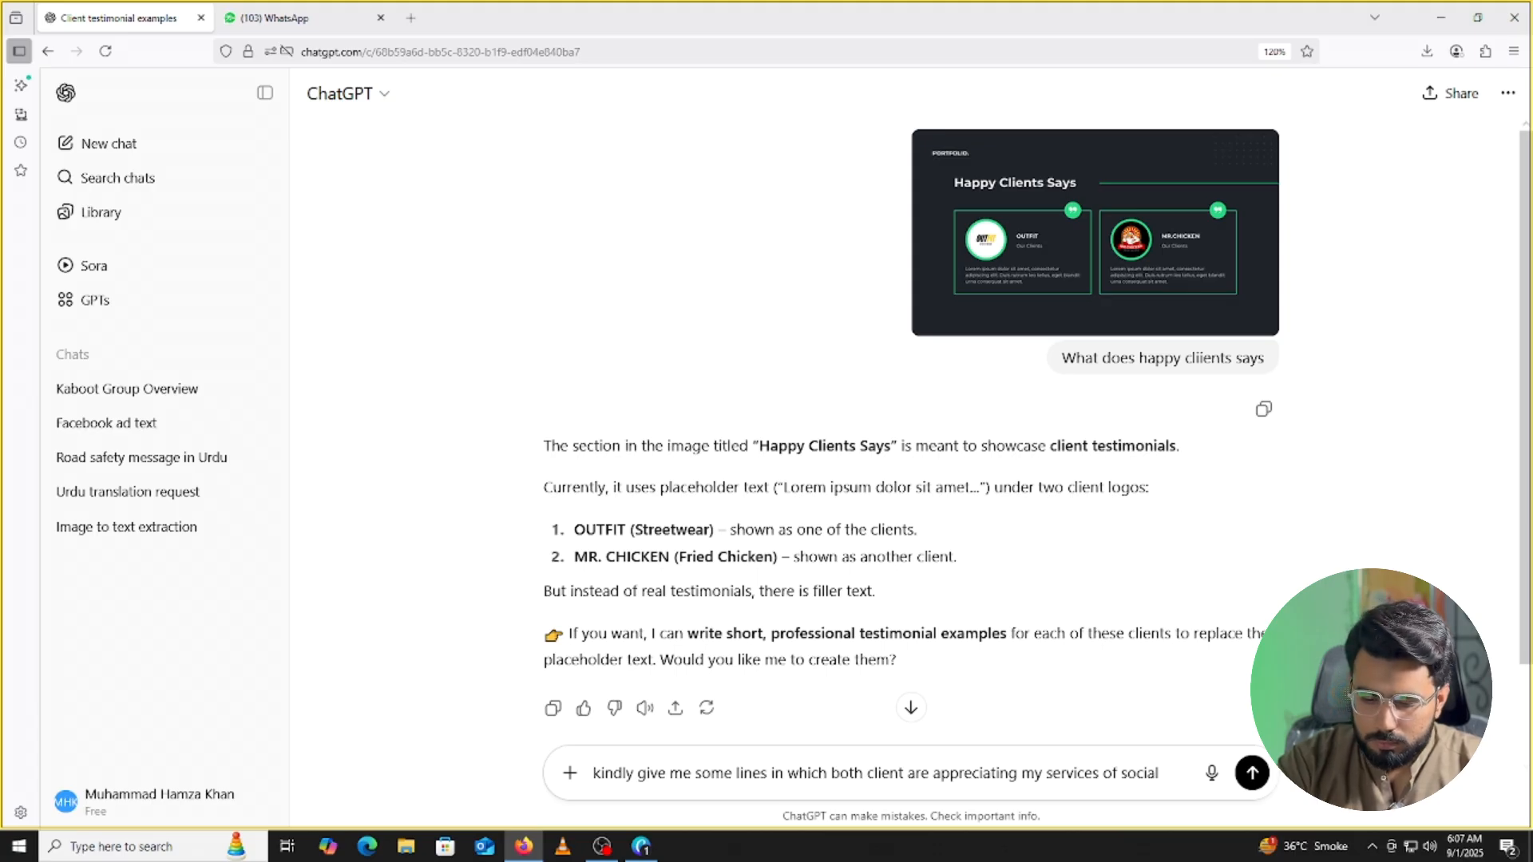
text(media m)
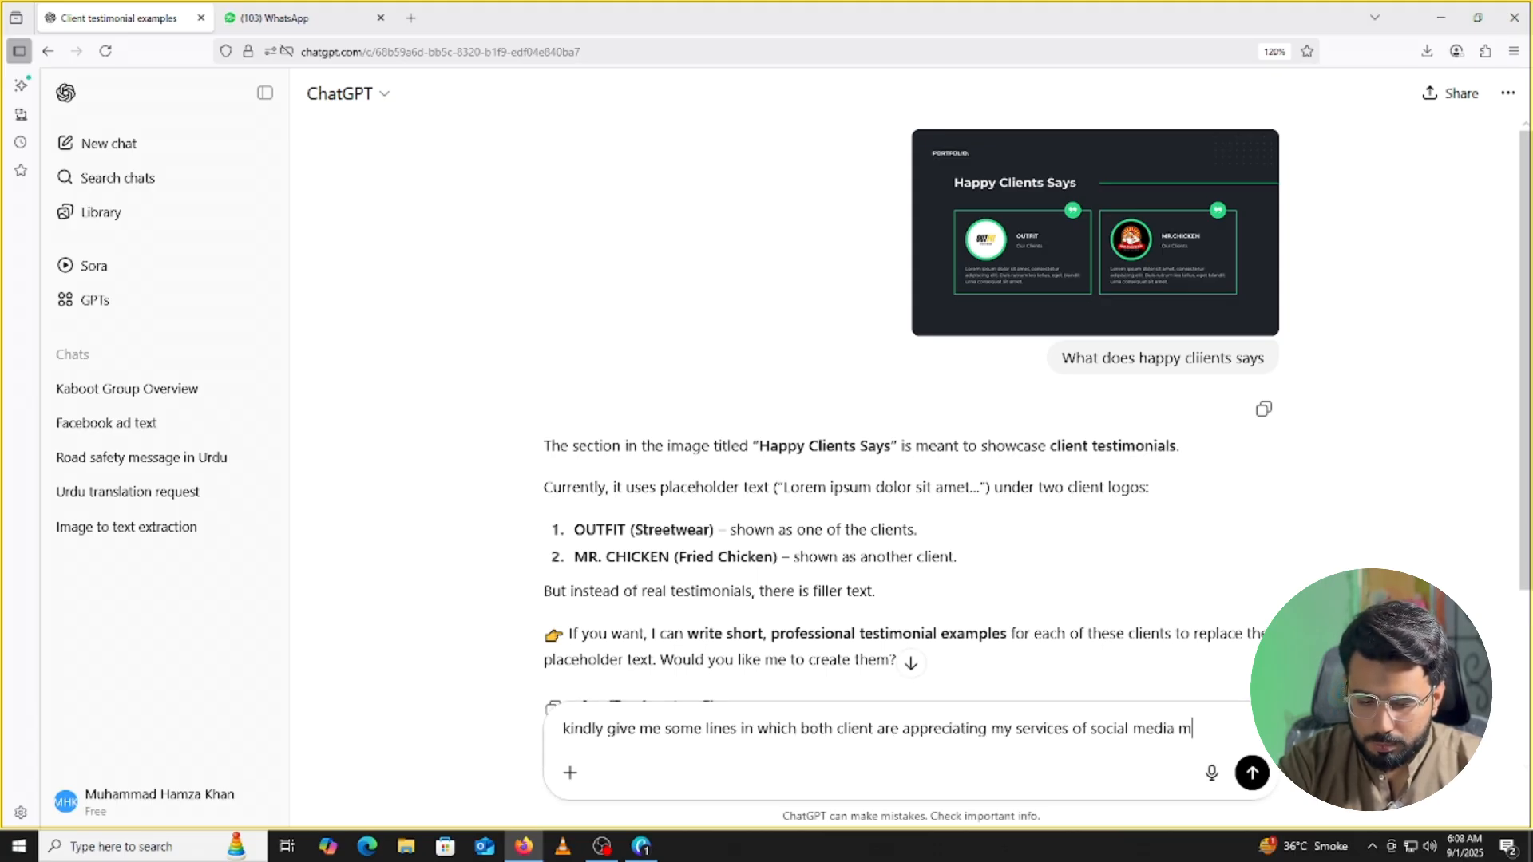
text(anagement f)
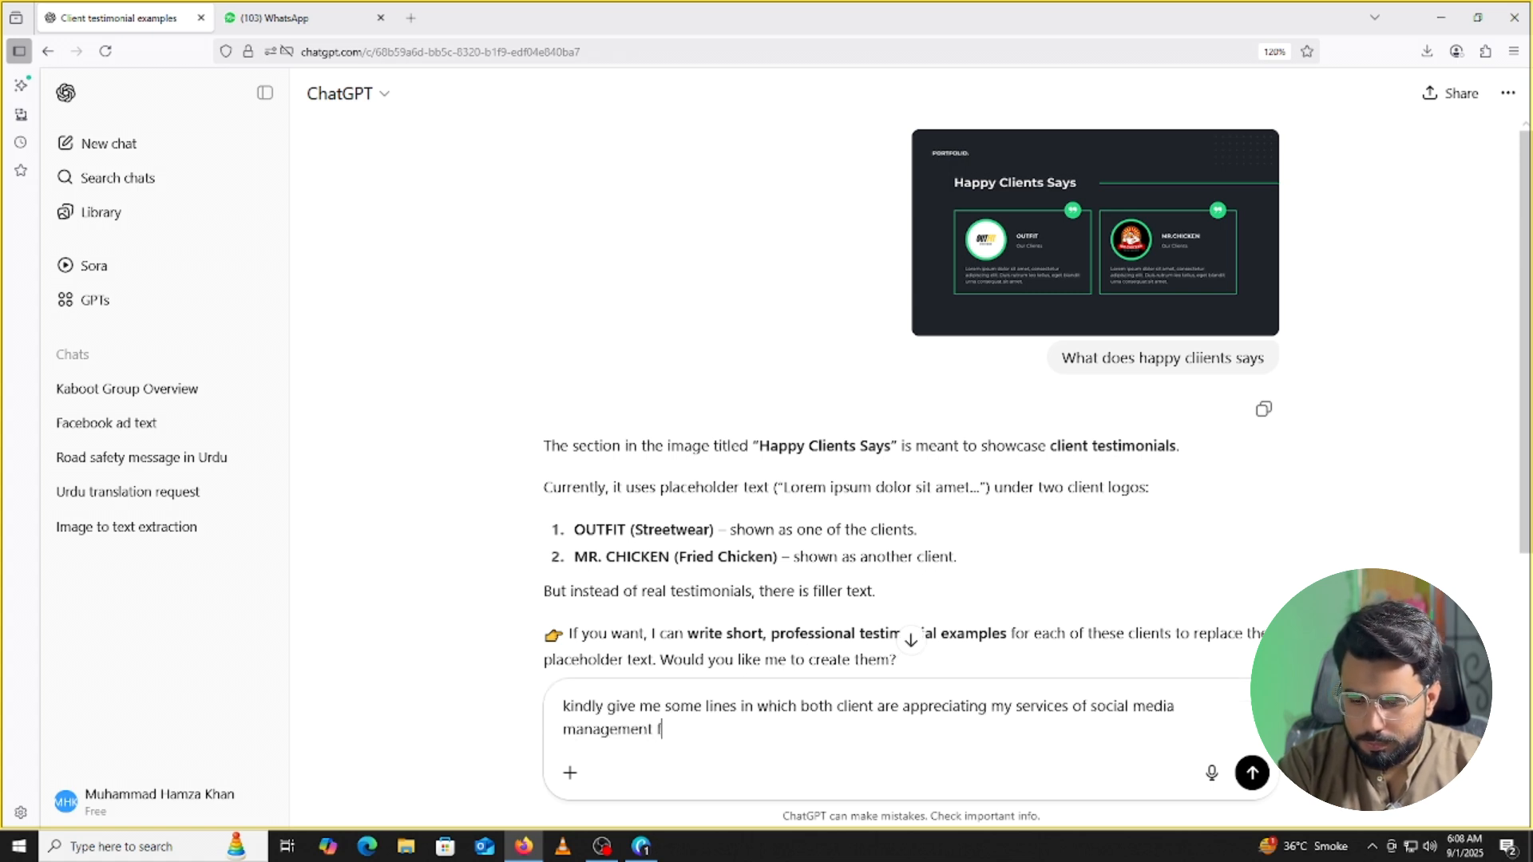
text(or my)
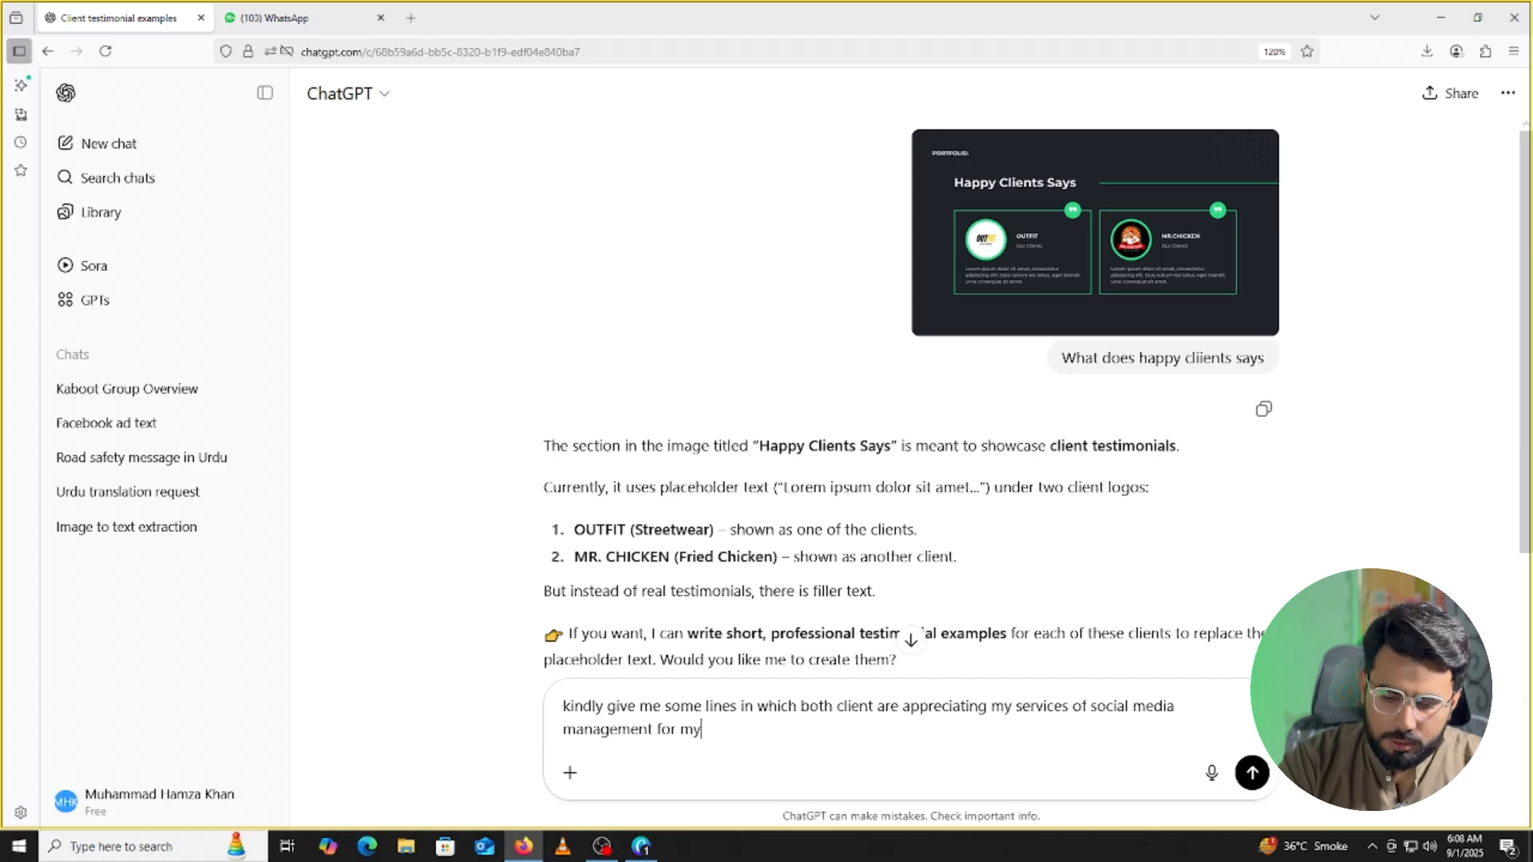
text( portfo)
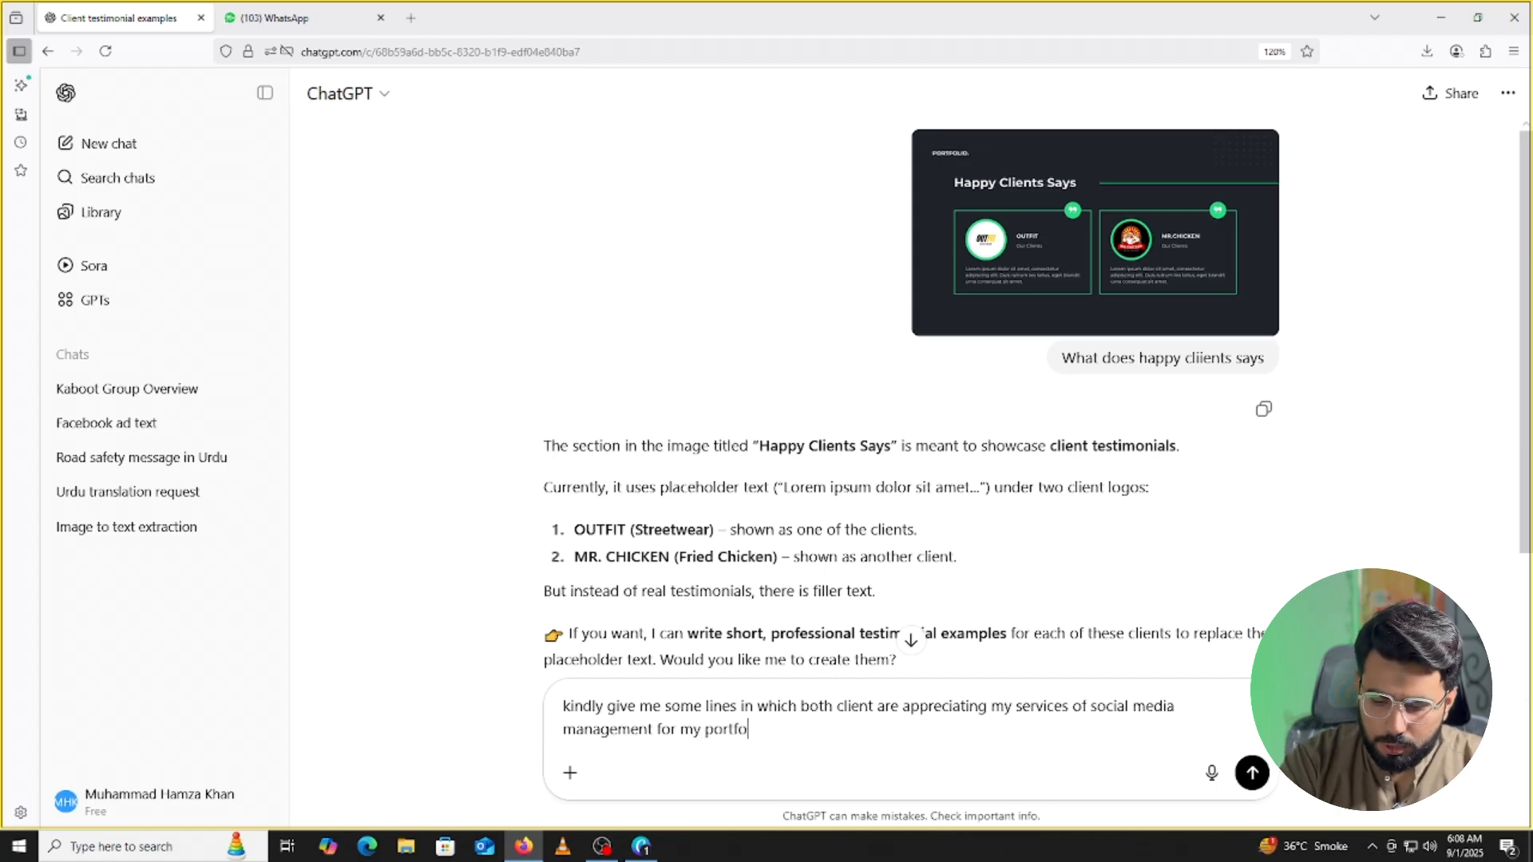
text(lio)
key(Return)
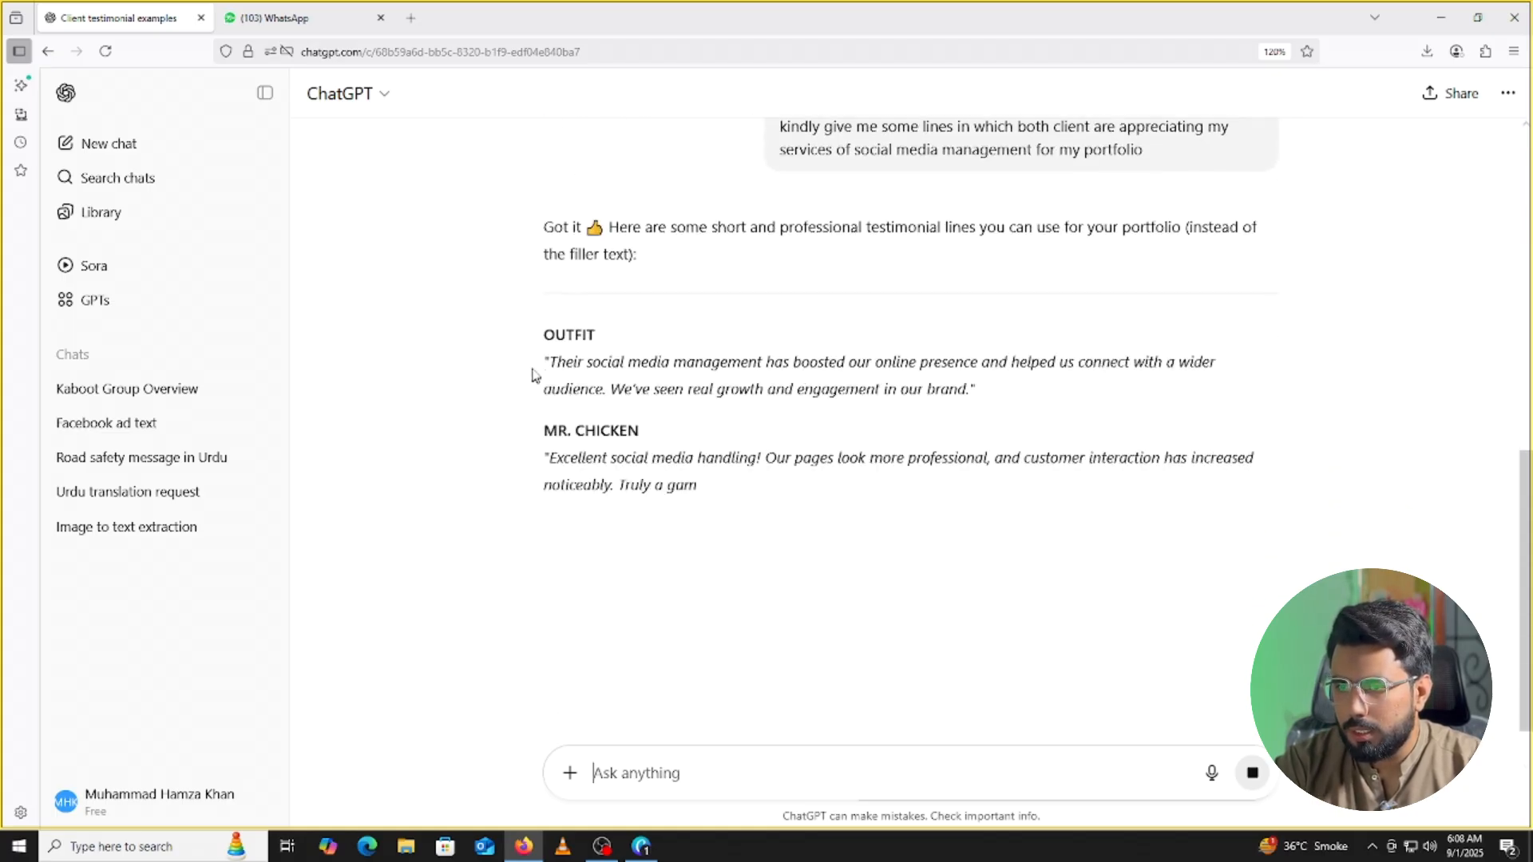
Copy ChatGPT's OUTFIT testimonial and paste it over the OUTFIT card's placeholder text.
drag(550, 364, 1019, 384)
key(ctrl+c)
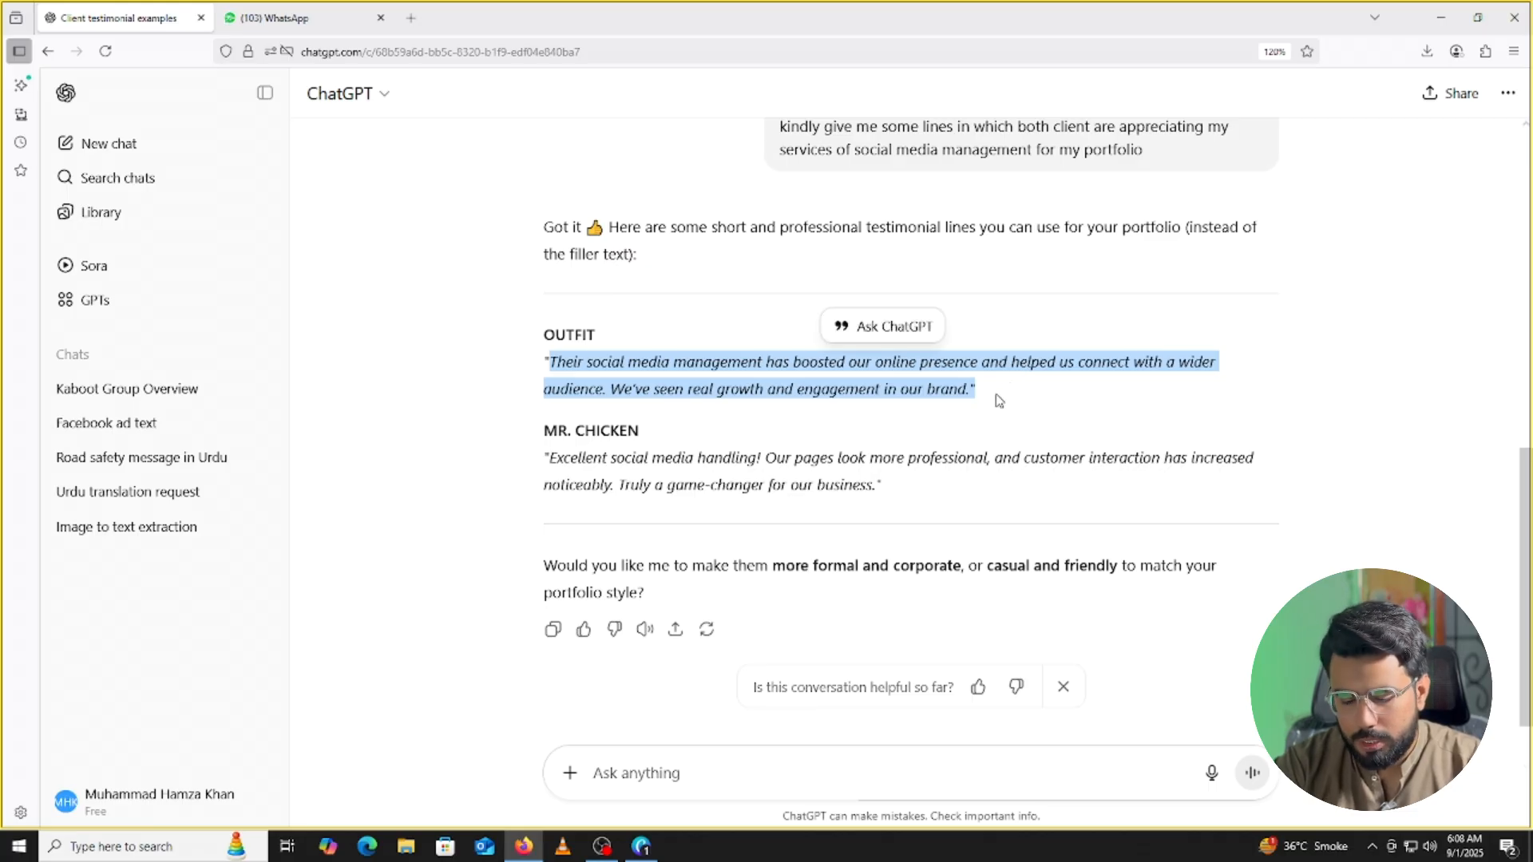
click(641, 844)
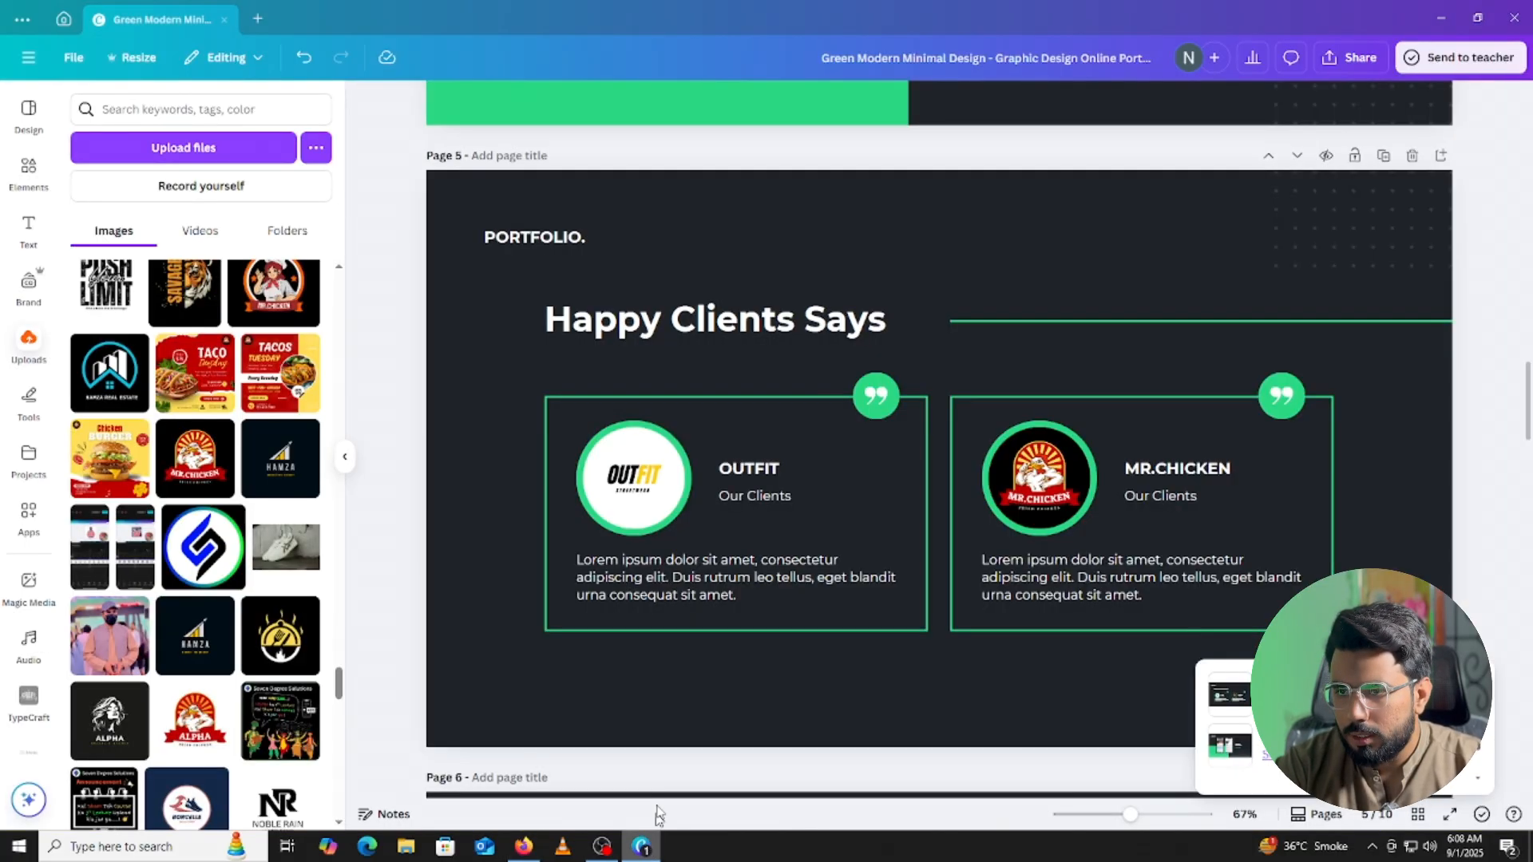
double_click(688, 585)
key(ctrl+v)
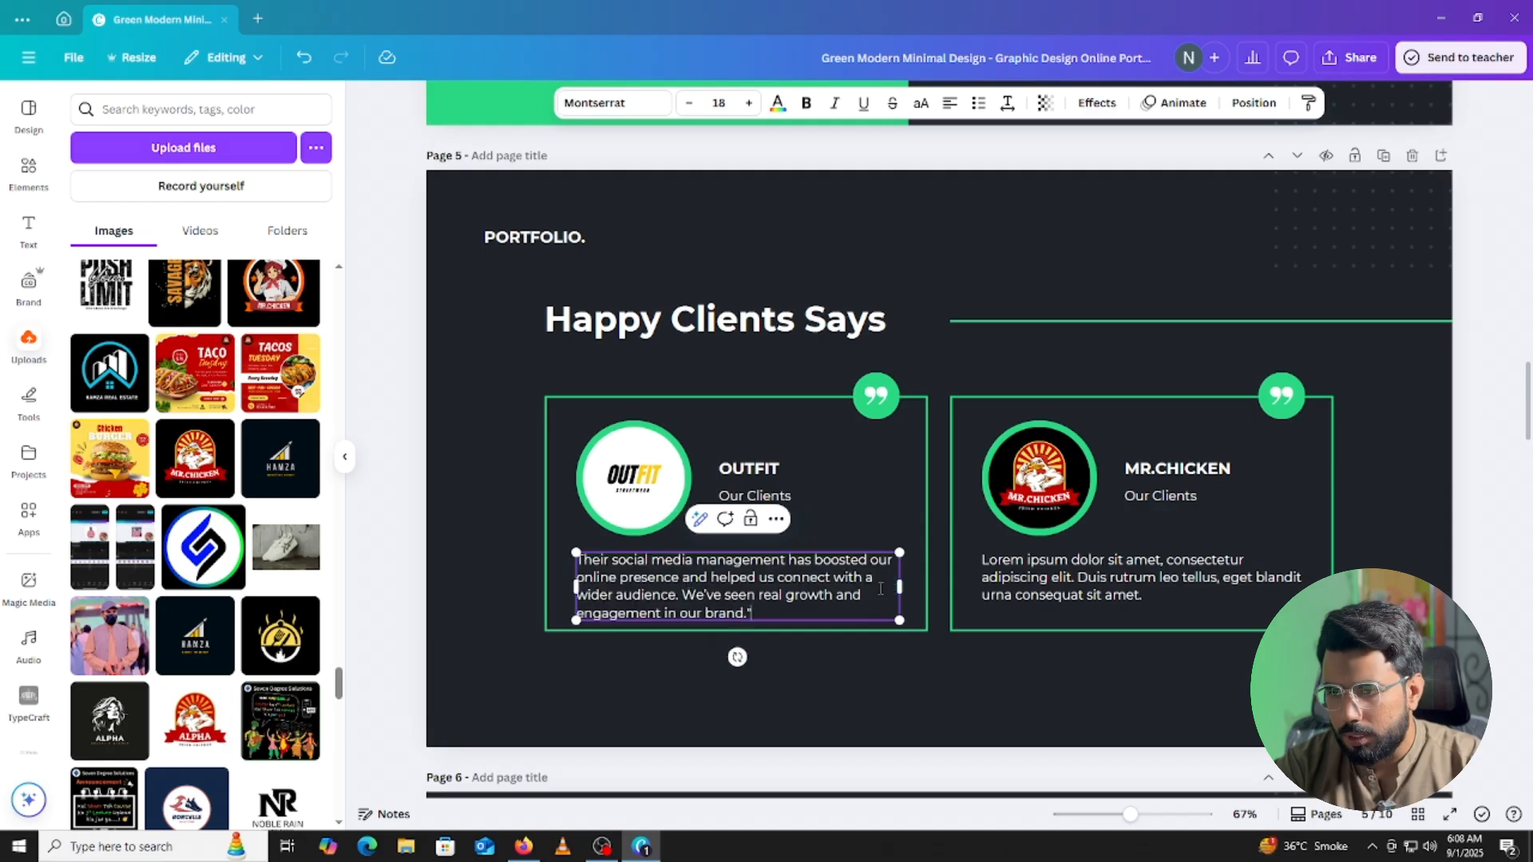
click(1466, 553)
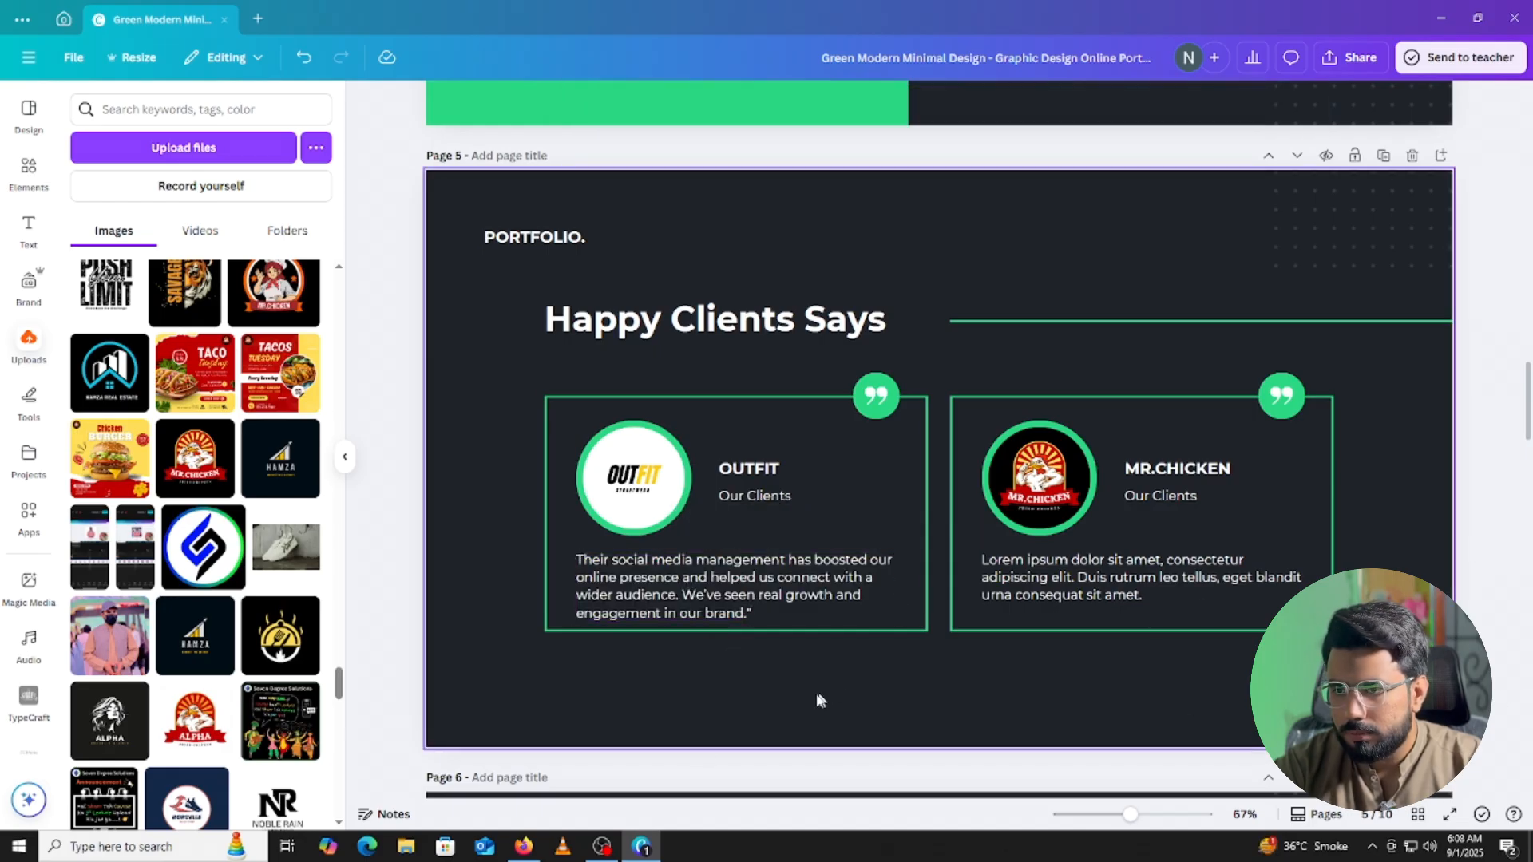
Copy the MR. CHICKEN social media testimonial and paste it over that card's placeholder text.
click(652, 853)
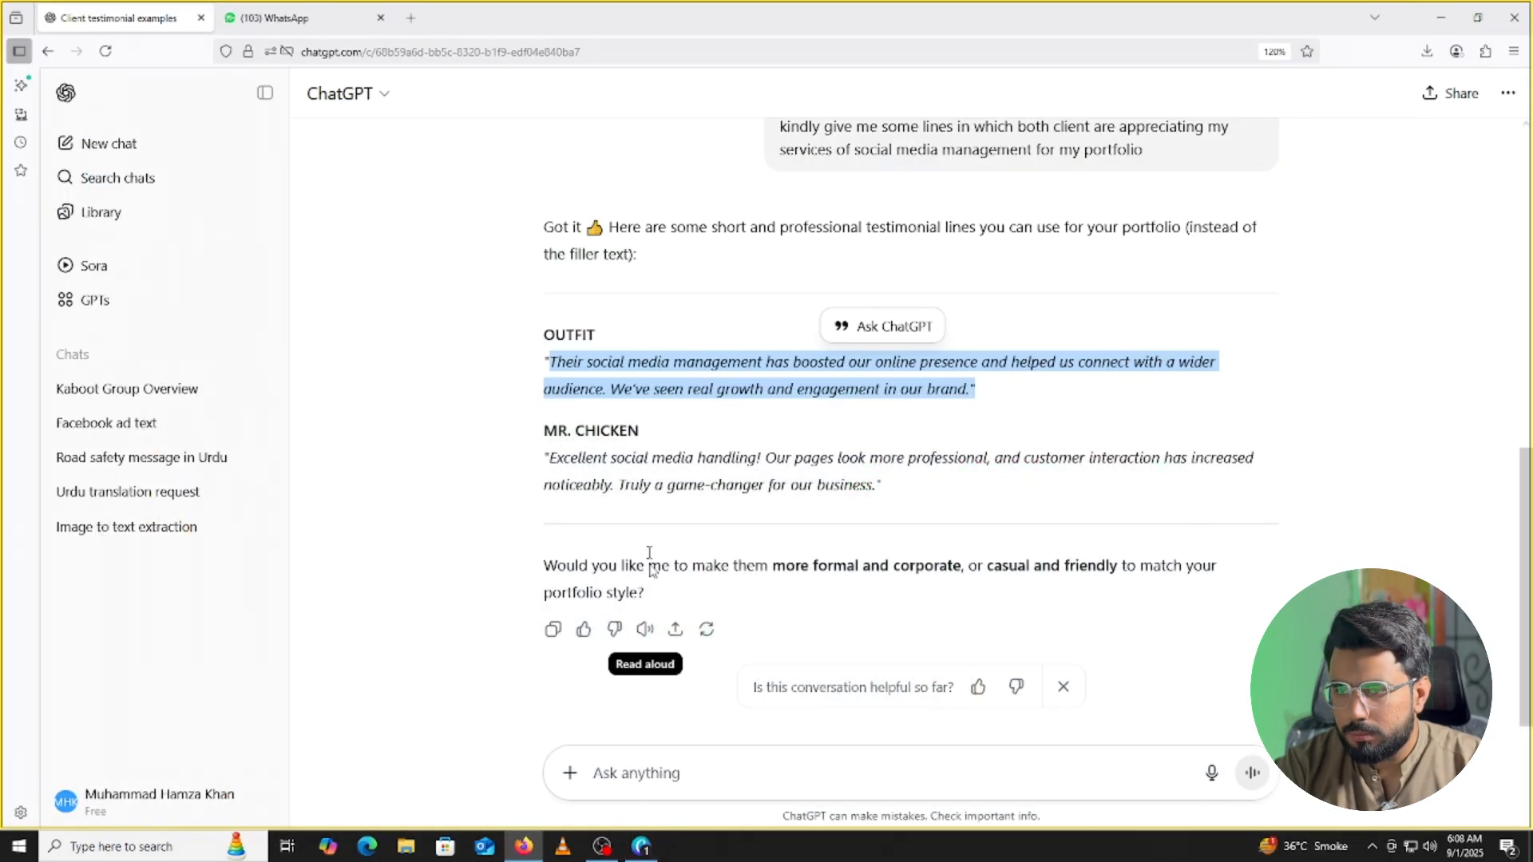
drag(548, 457, 877, 486)
key(ctrl+c)
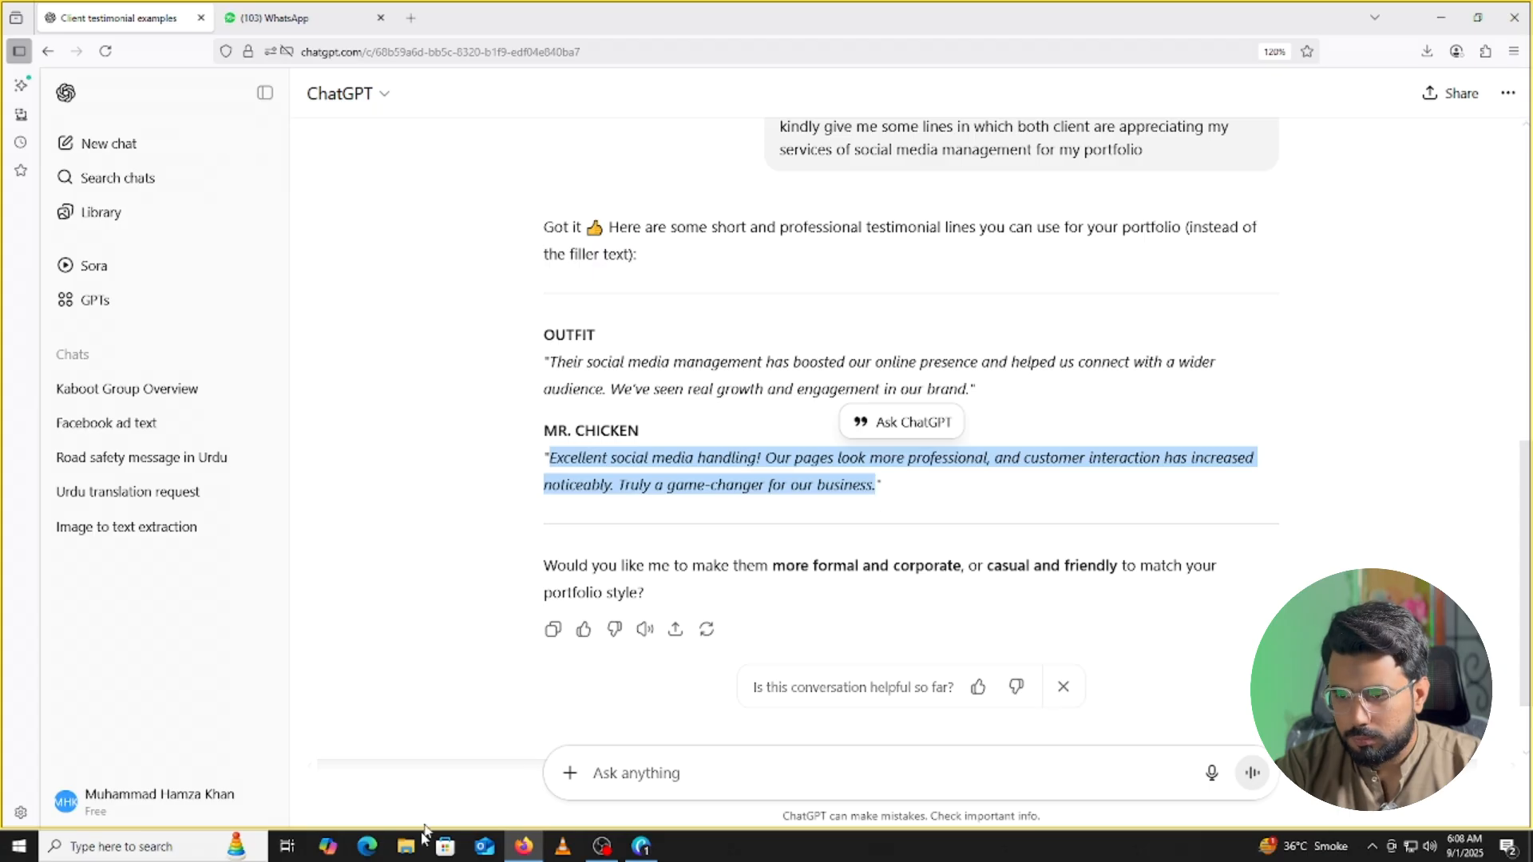
click(641, 846)
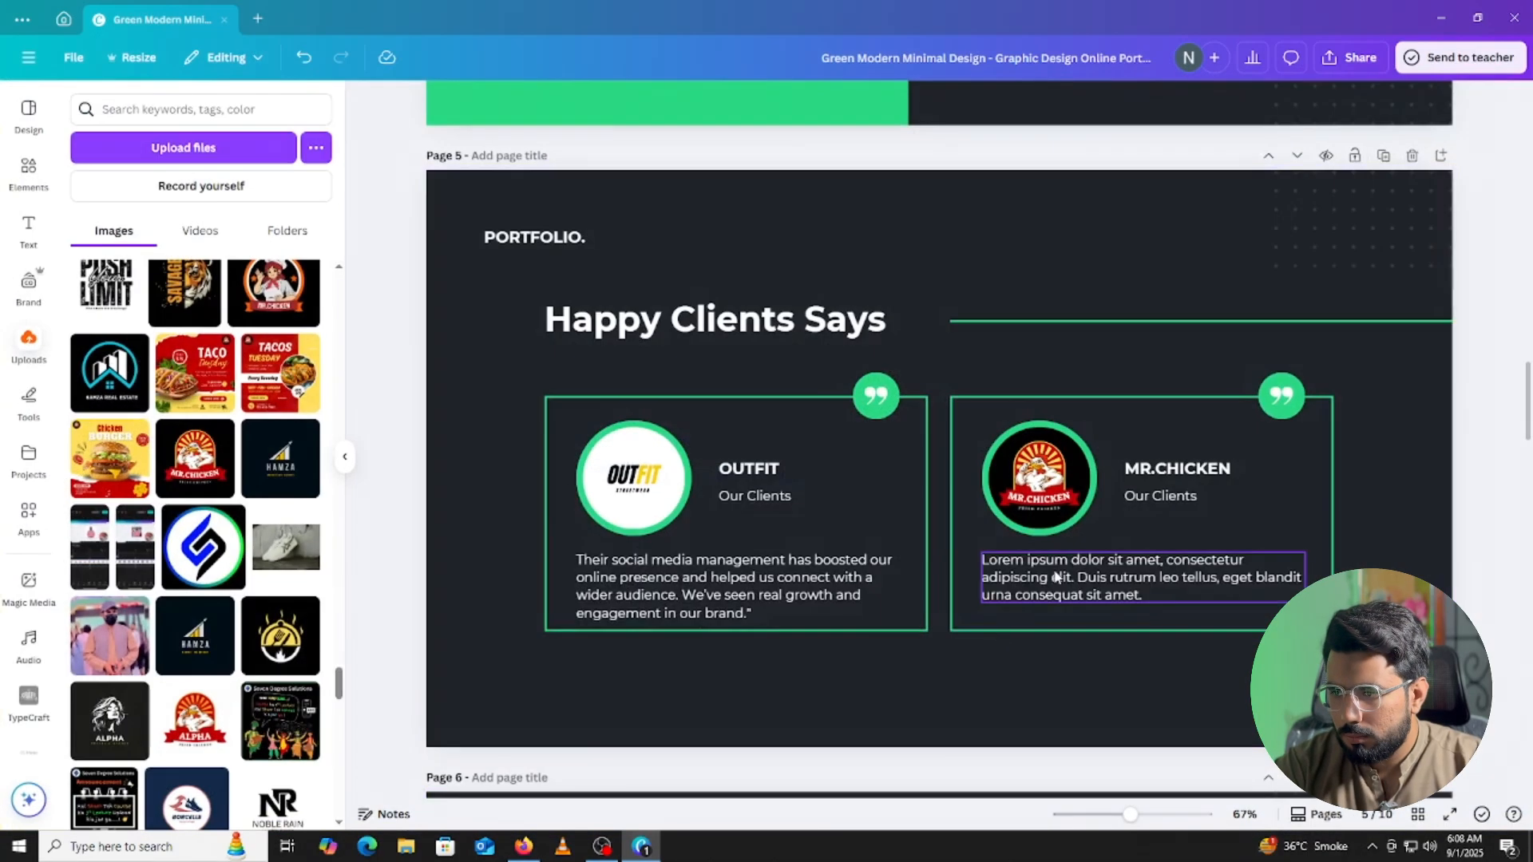
double_click(1055, 572)
key(ctrl+v)
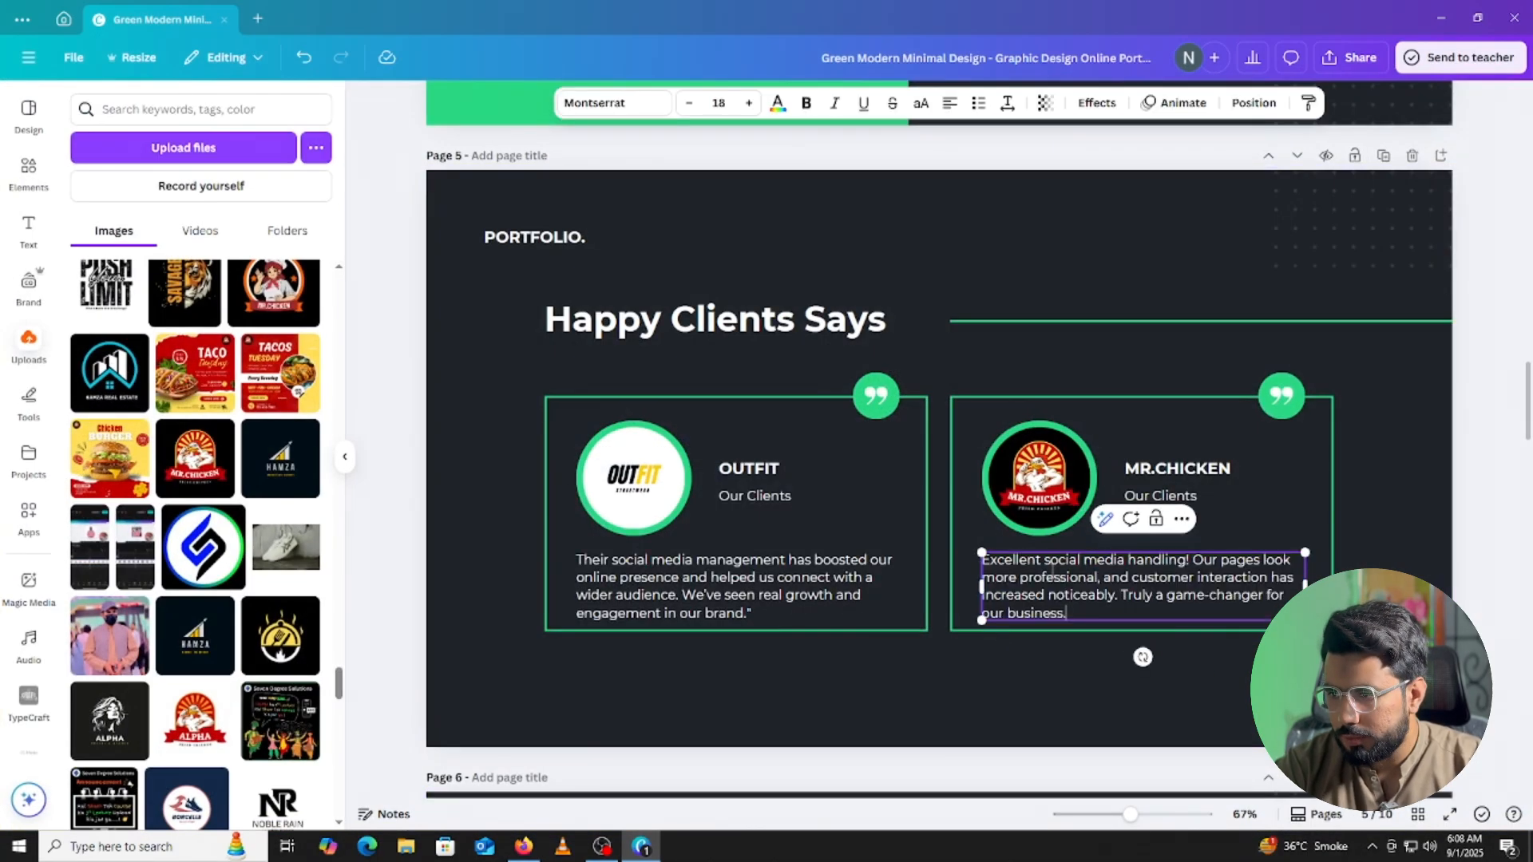
click(1475, 543)
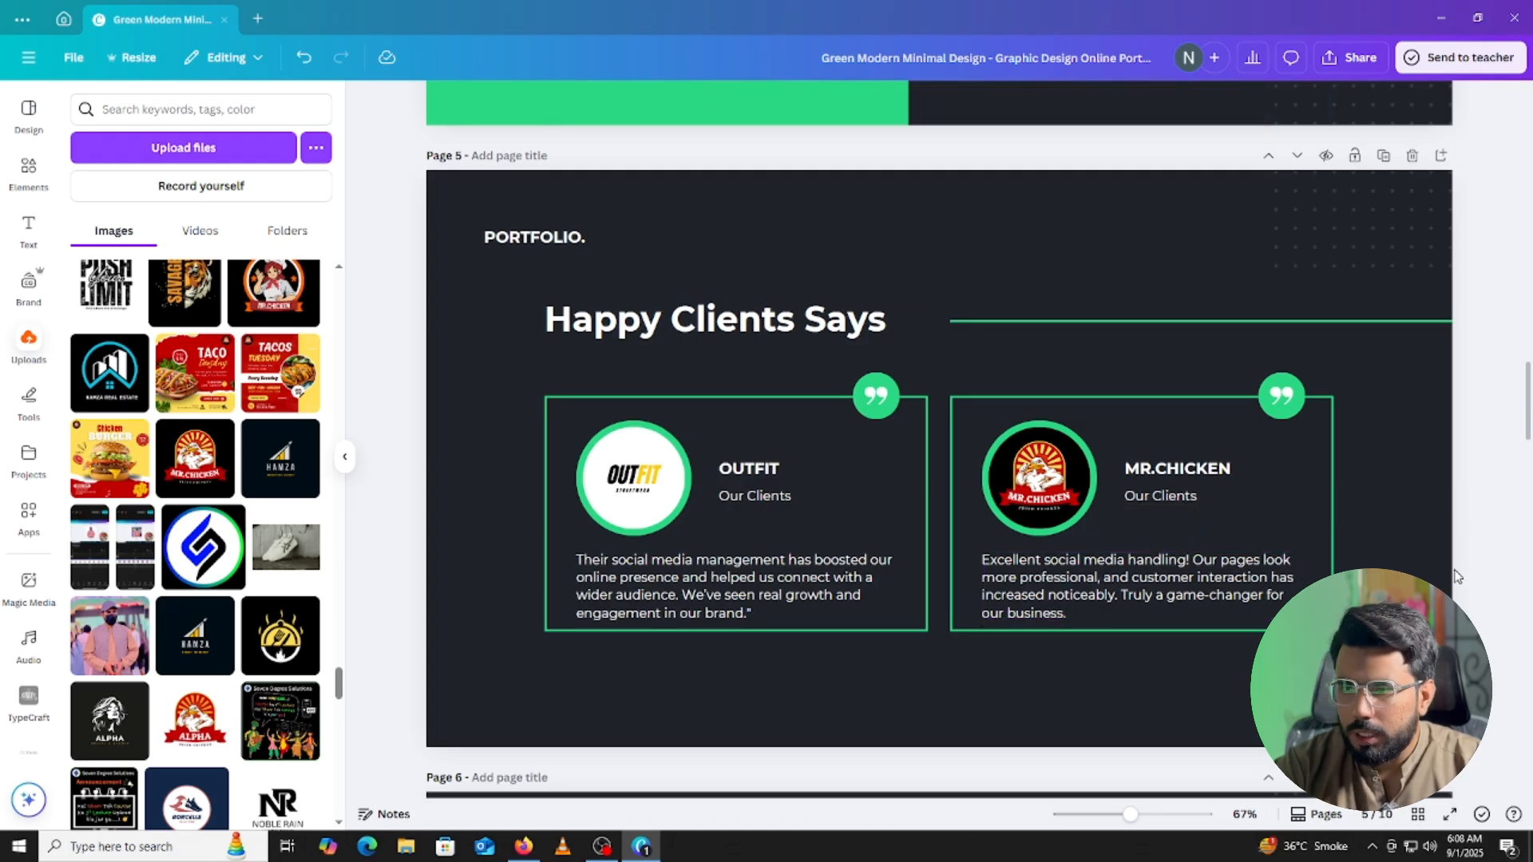
Close the uploads panel, delete both Lorem ipsum descriptions on My Best Works, then undo the deletion.
click(344, 457)
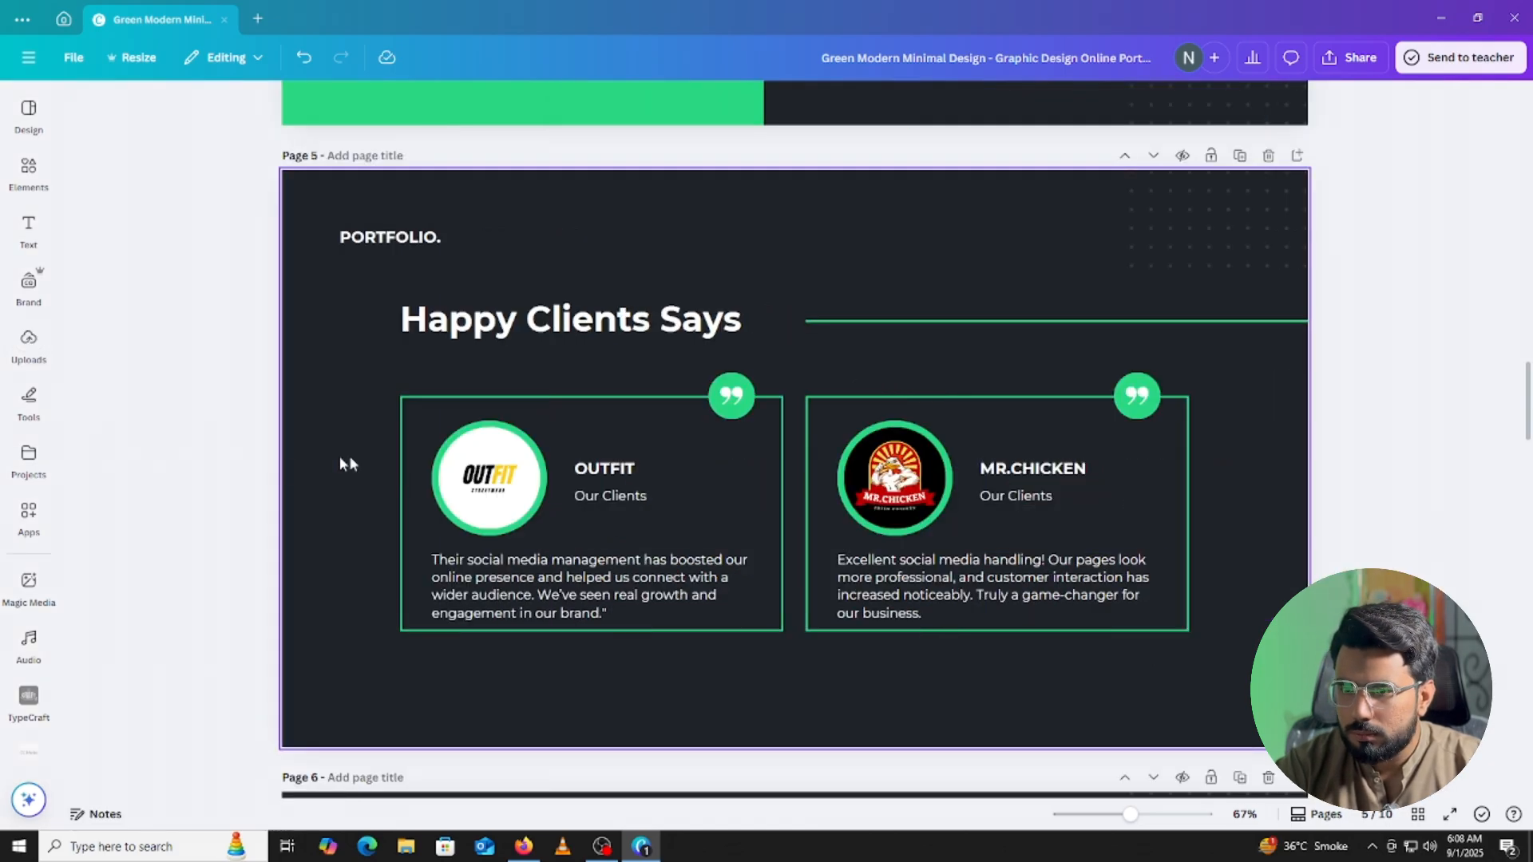
scroll(1315, 387, down, 5)
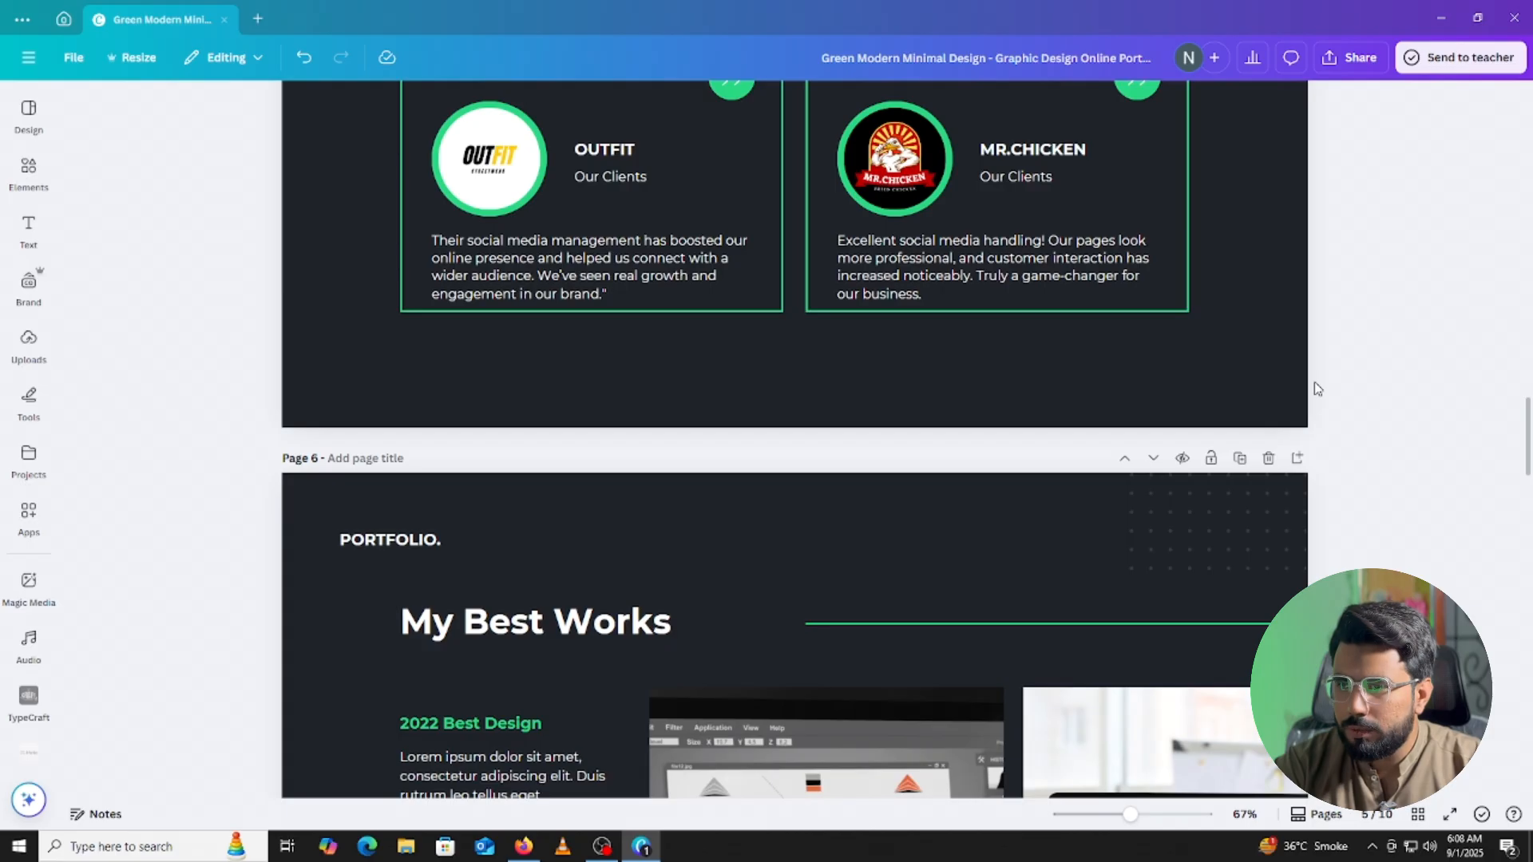
scroll(1295, 385, down, 4)
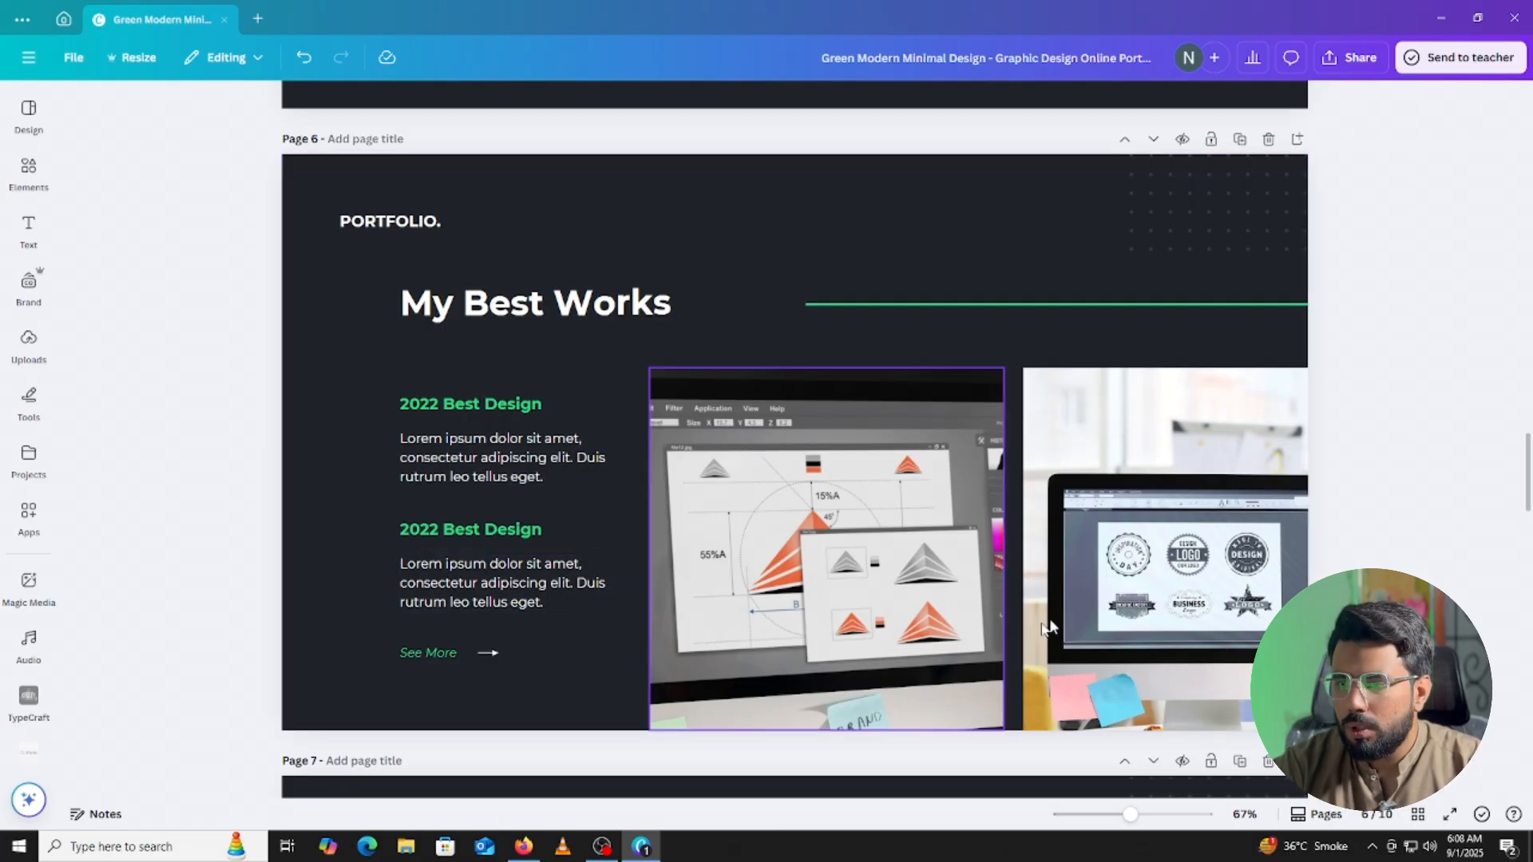
click(484, 457)
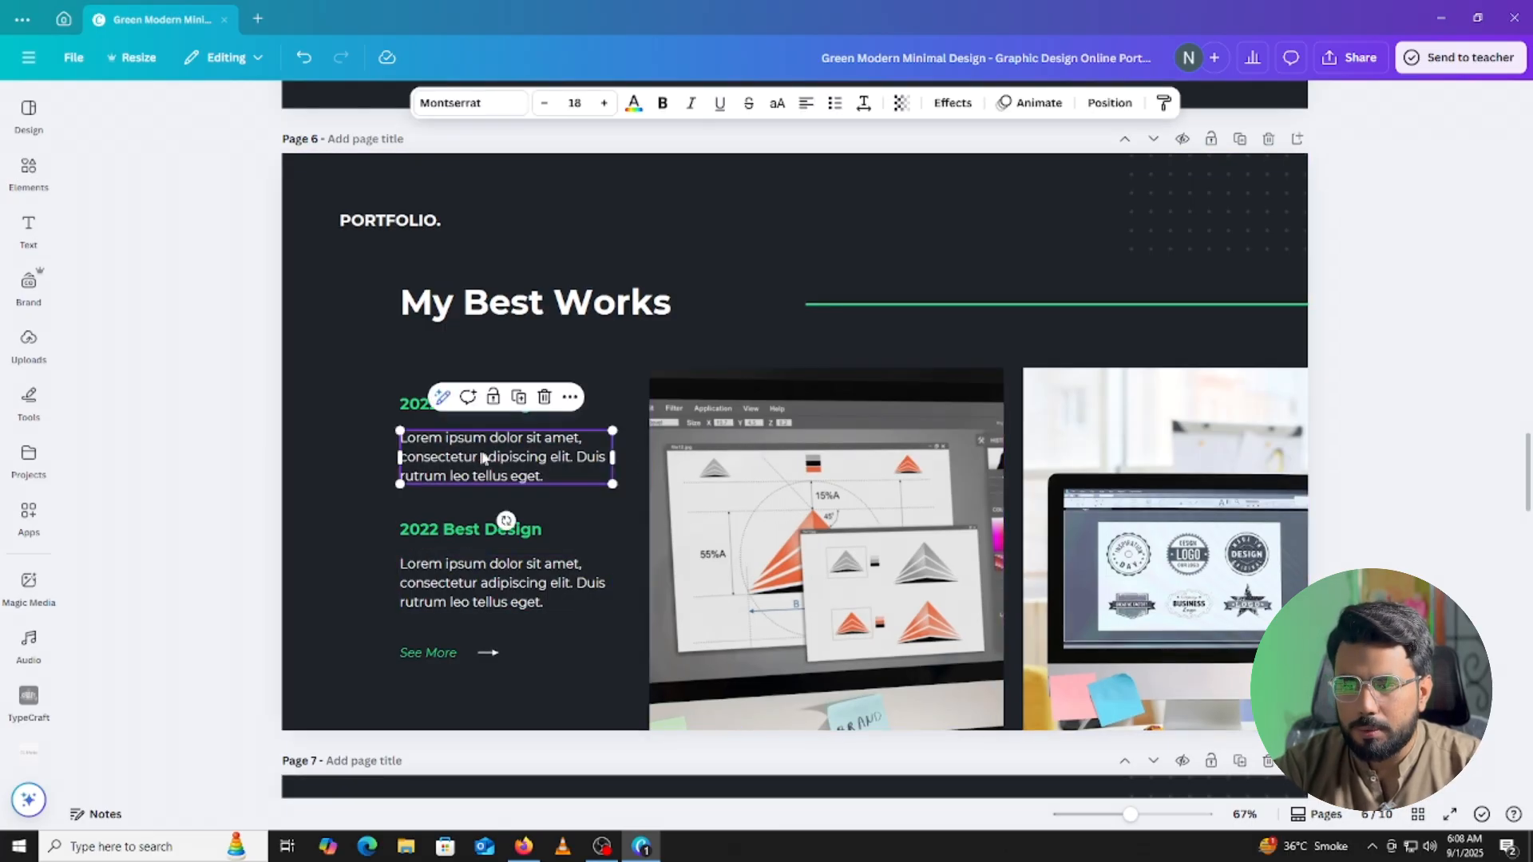
click(457, 589)
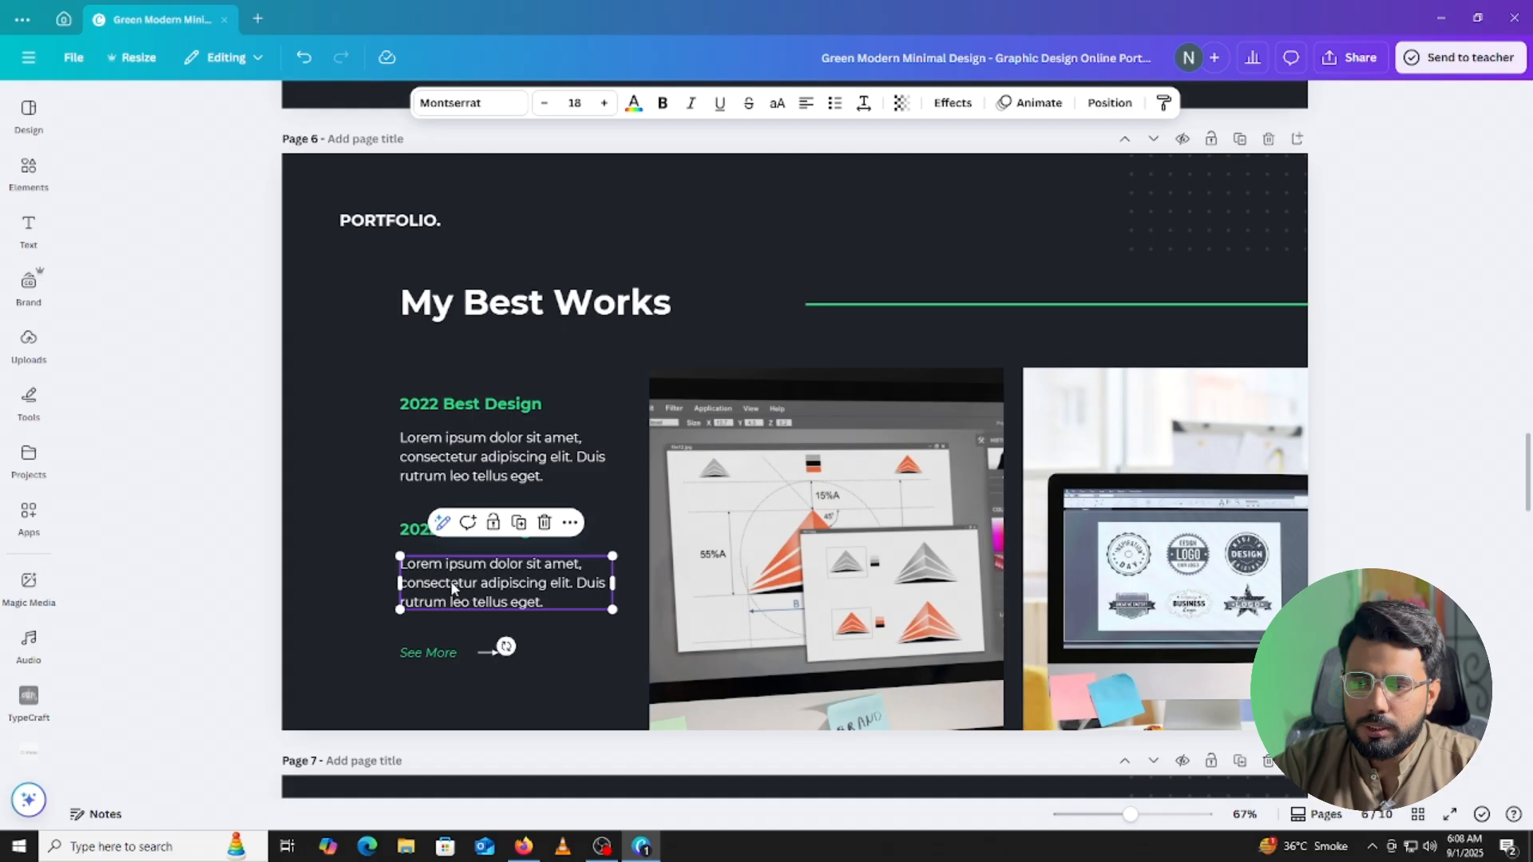
click(546, 524)
click(503, 449)
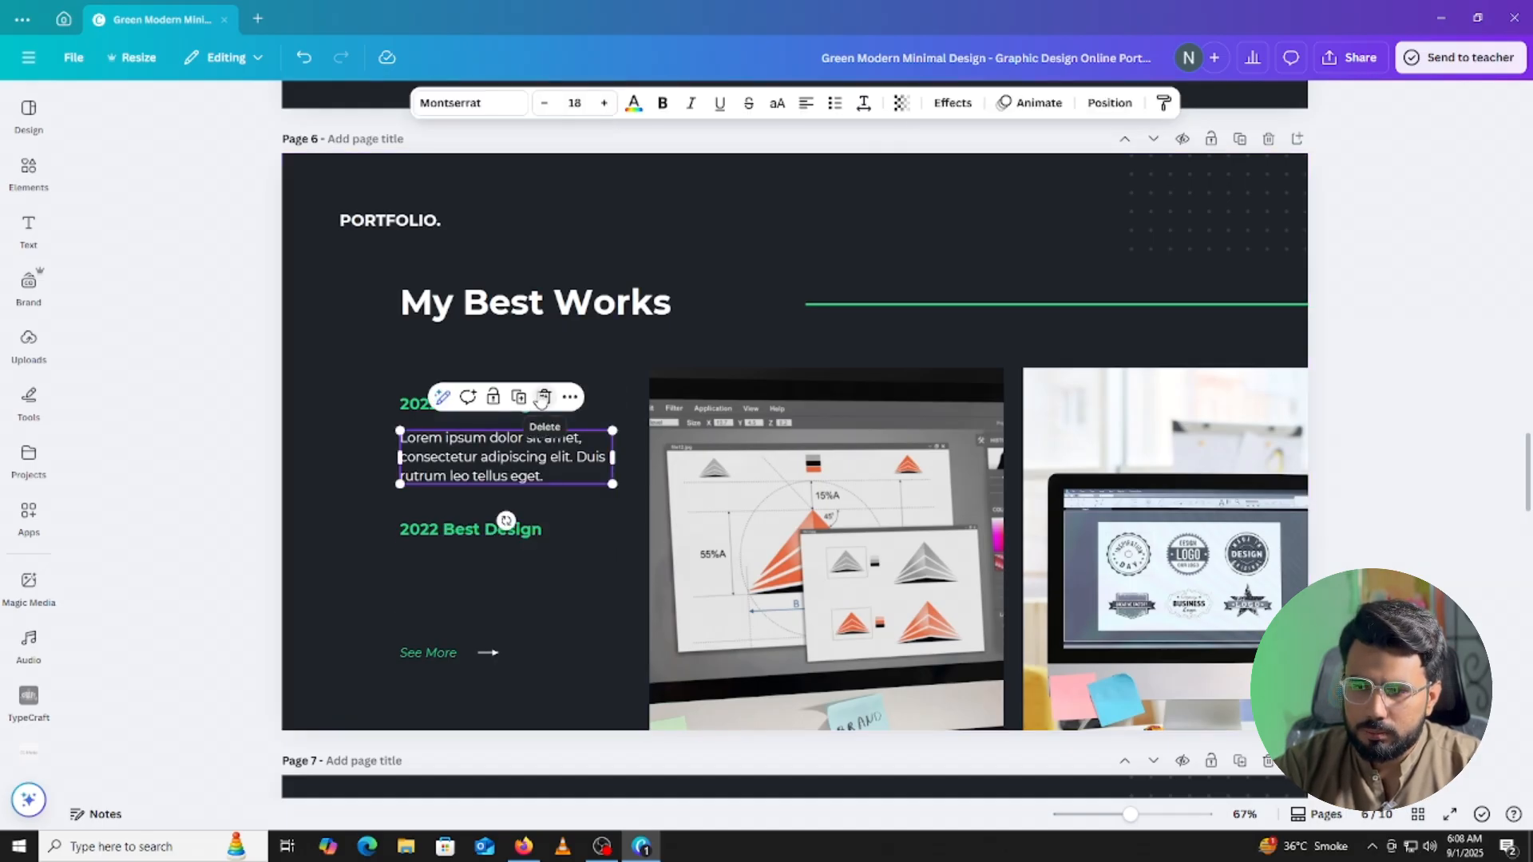
click(542, 396)
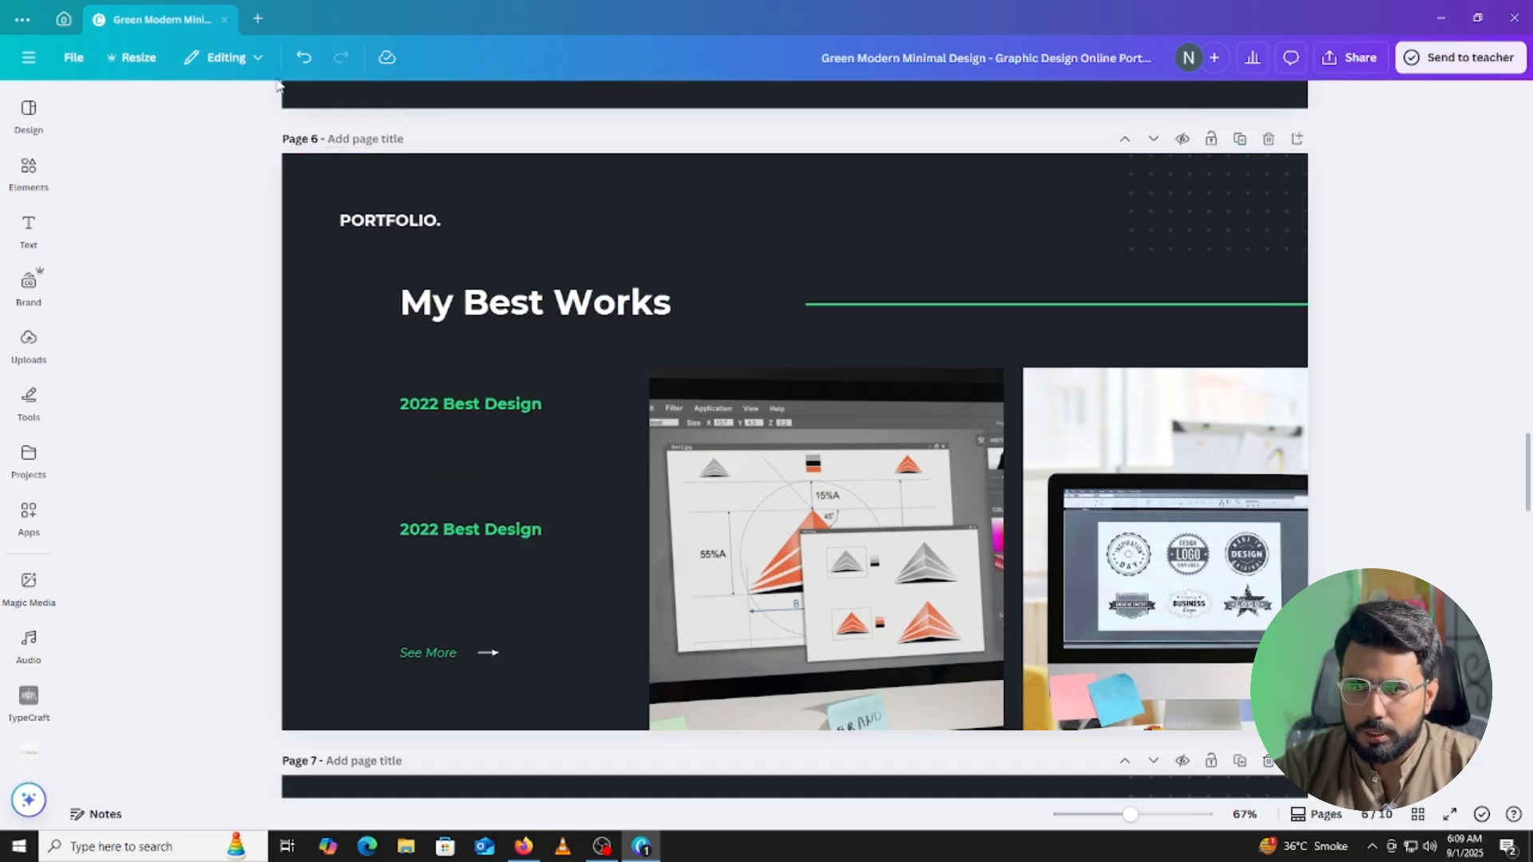
click(304, 57)
click(303, 57)
Delete the See More text and its arrow from the My Best Works page.
click(449, 653)
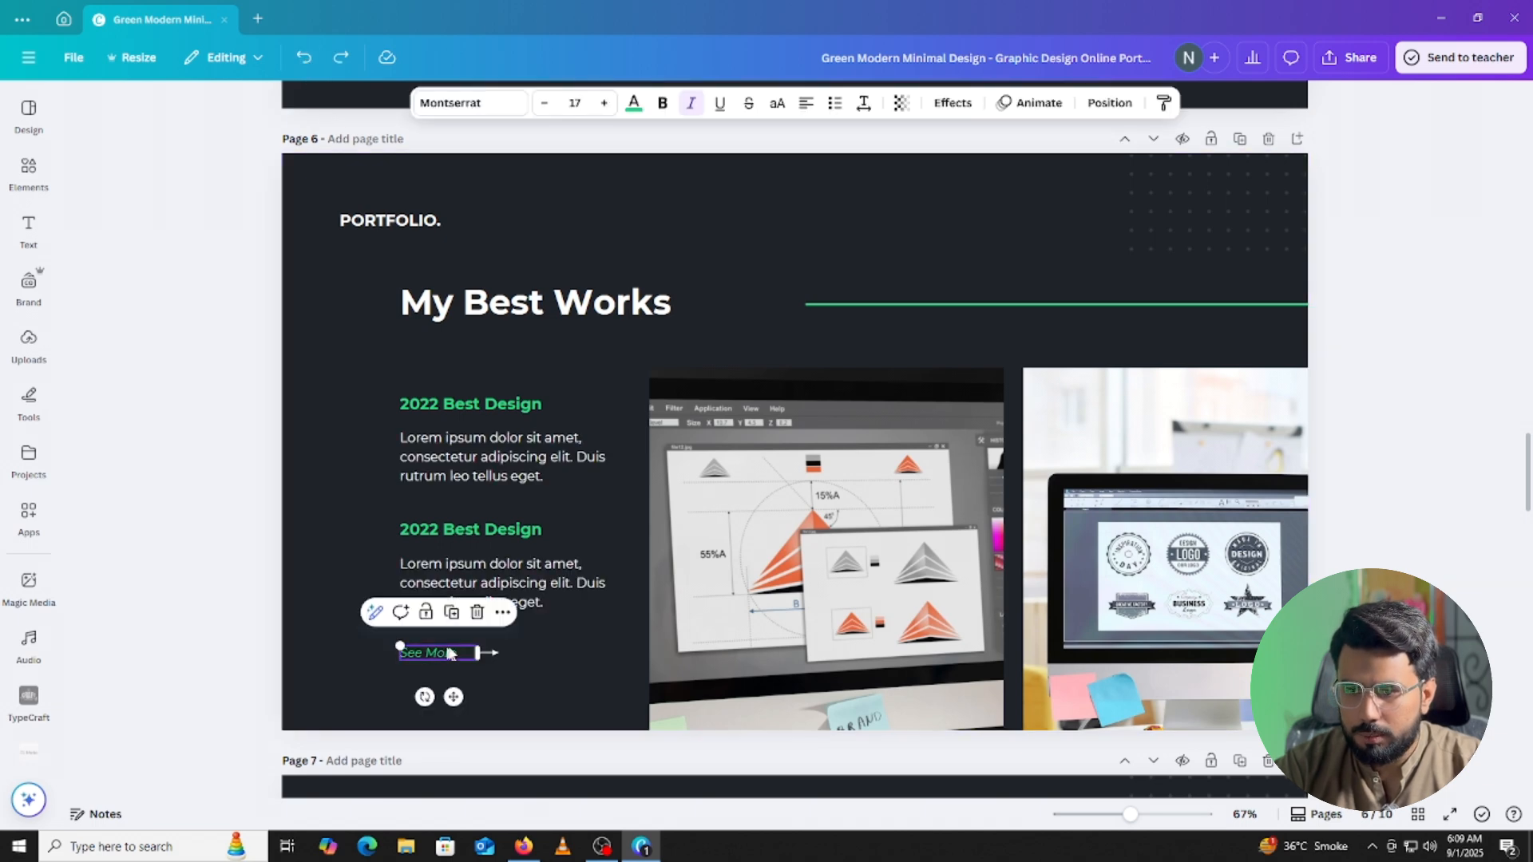
click(477, 612)
click(488, 653)
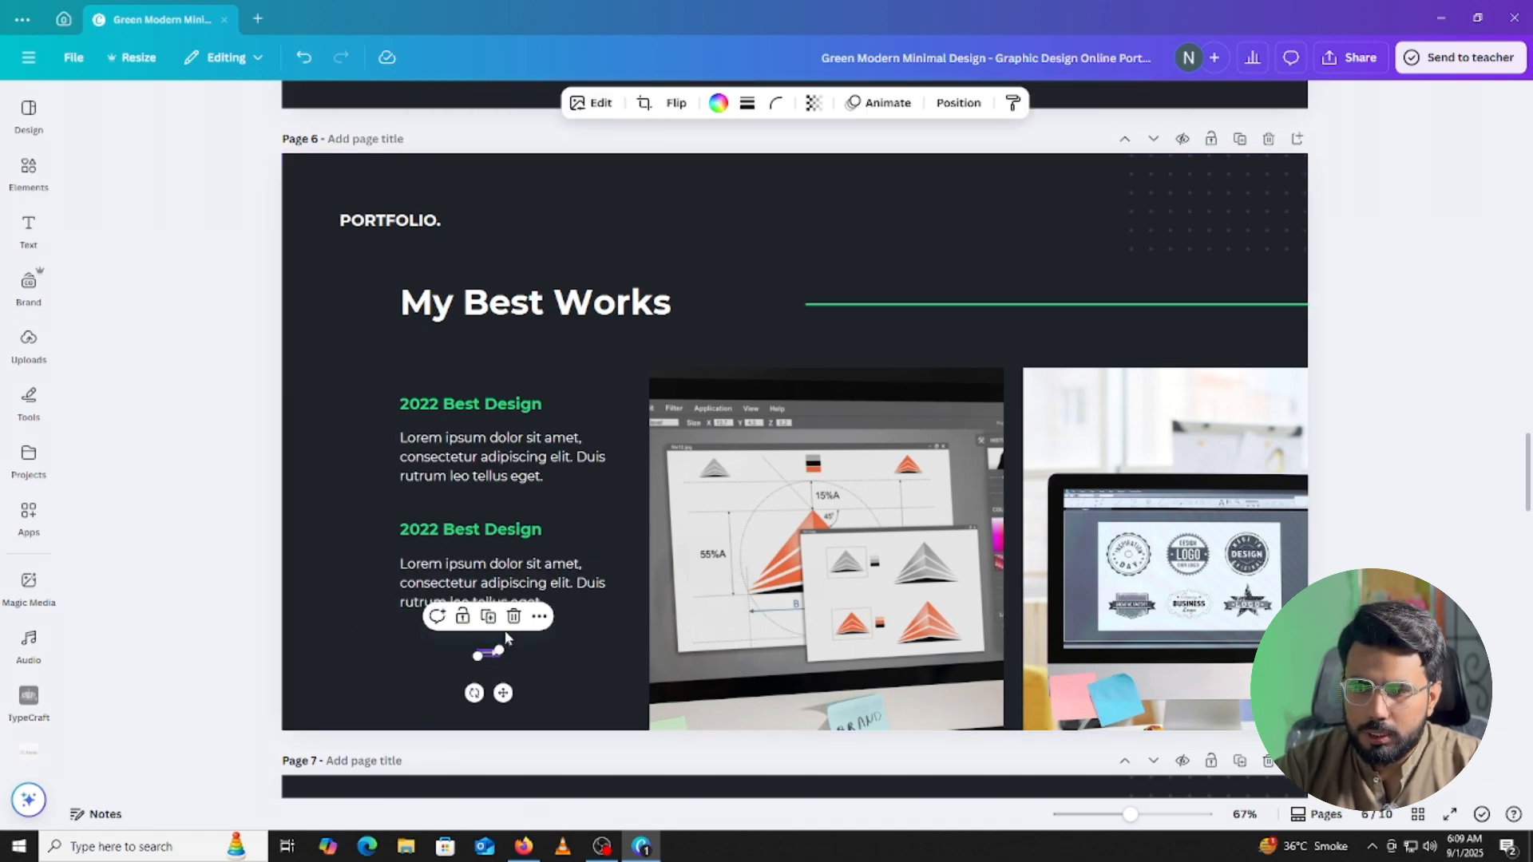
click(513, 615)
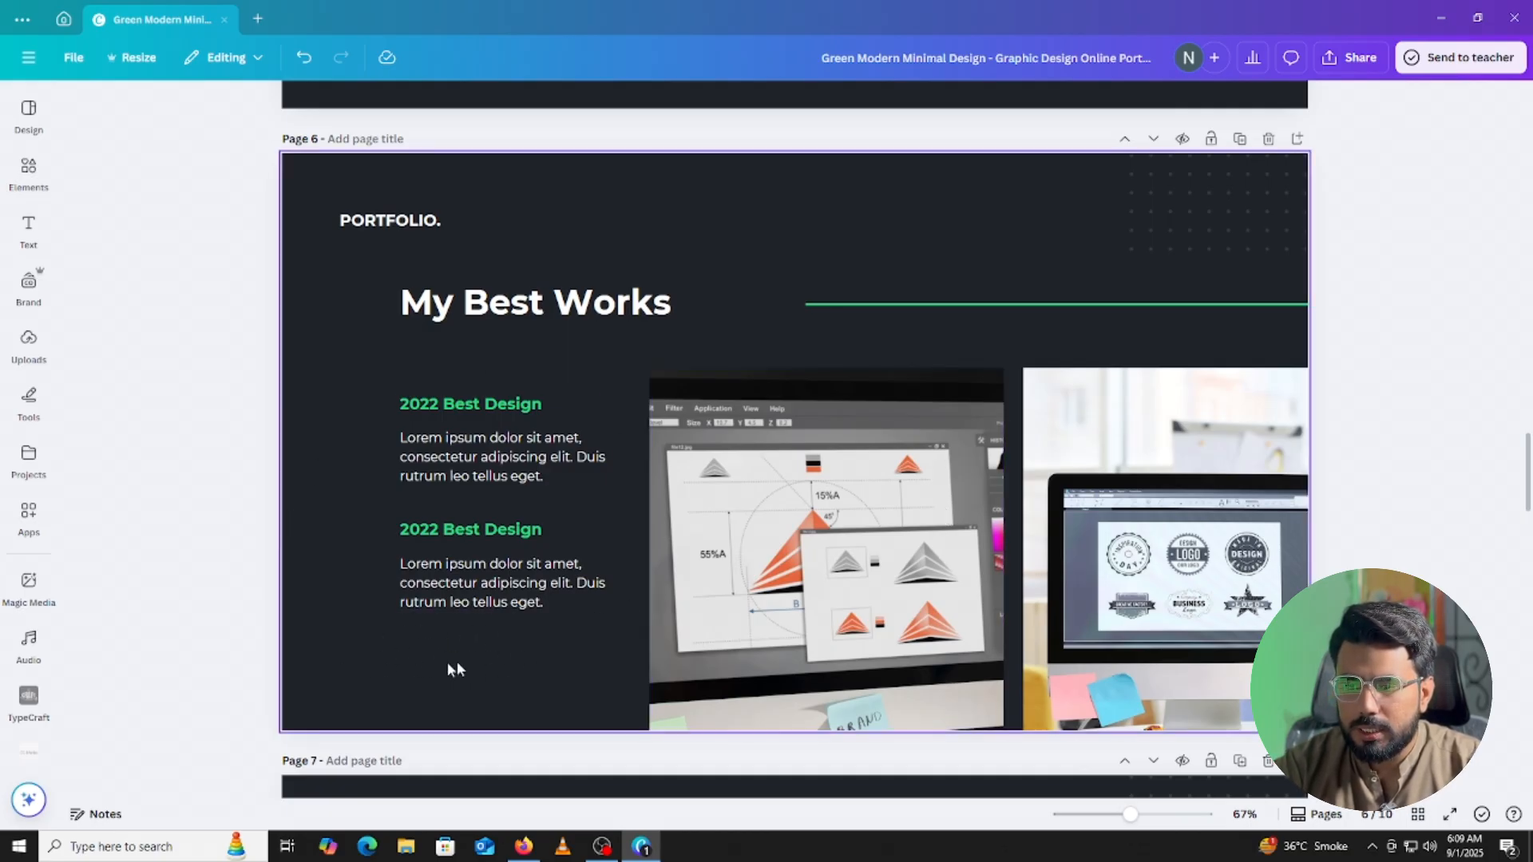
Scroll down to the Personal Skills page and inspect its paragraph.
scroll(495, 644, down, 6)
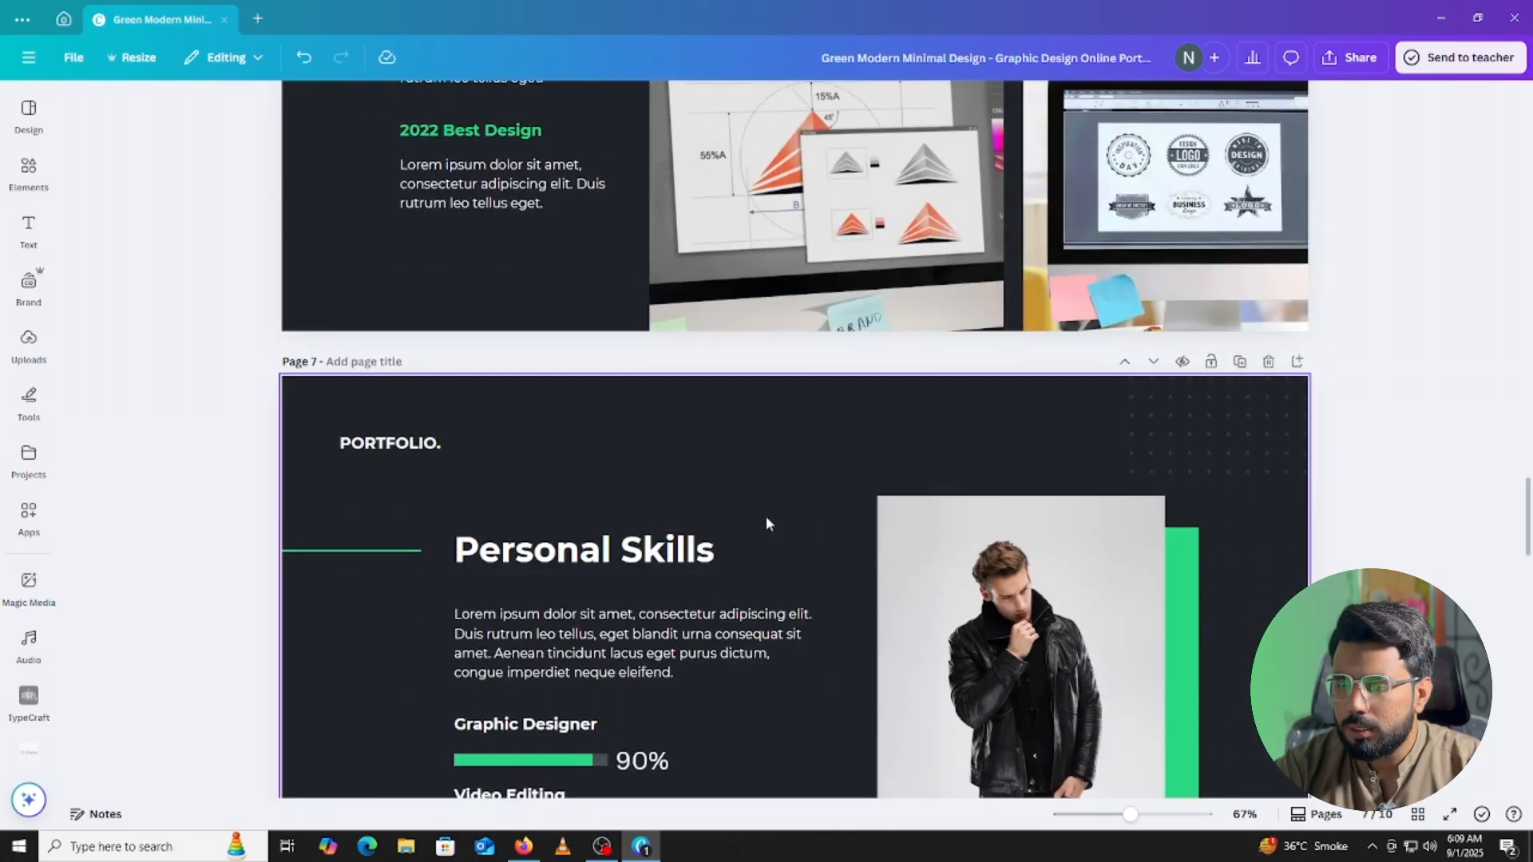
scroll(757, 478, down, 1)
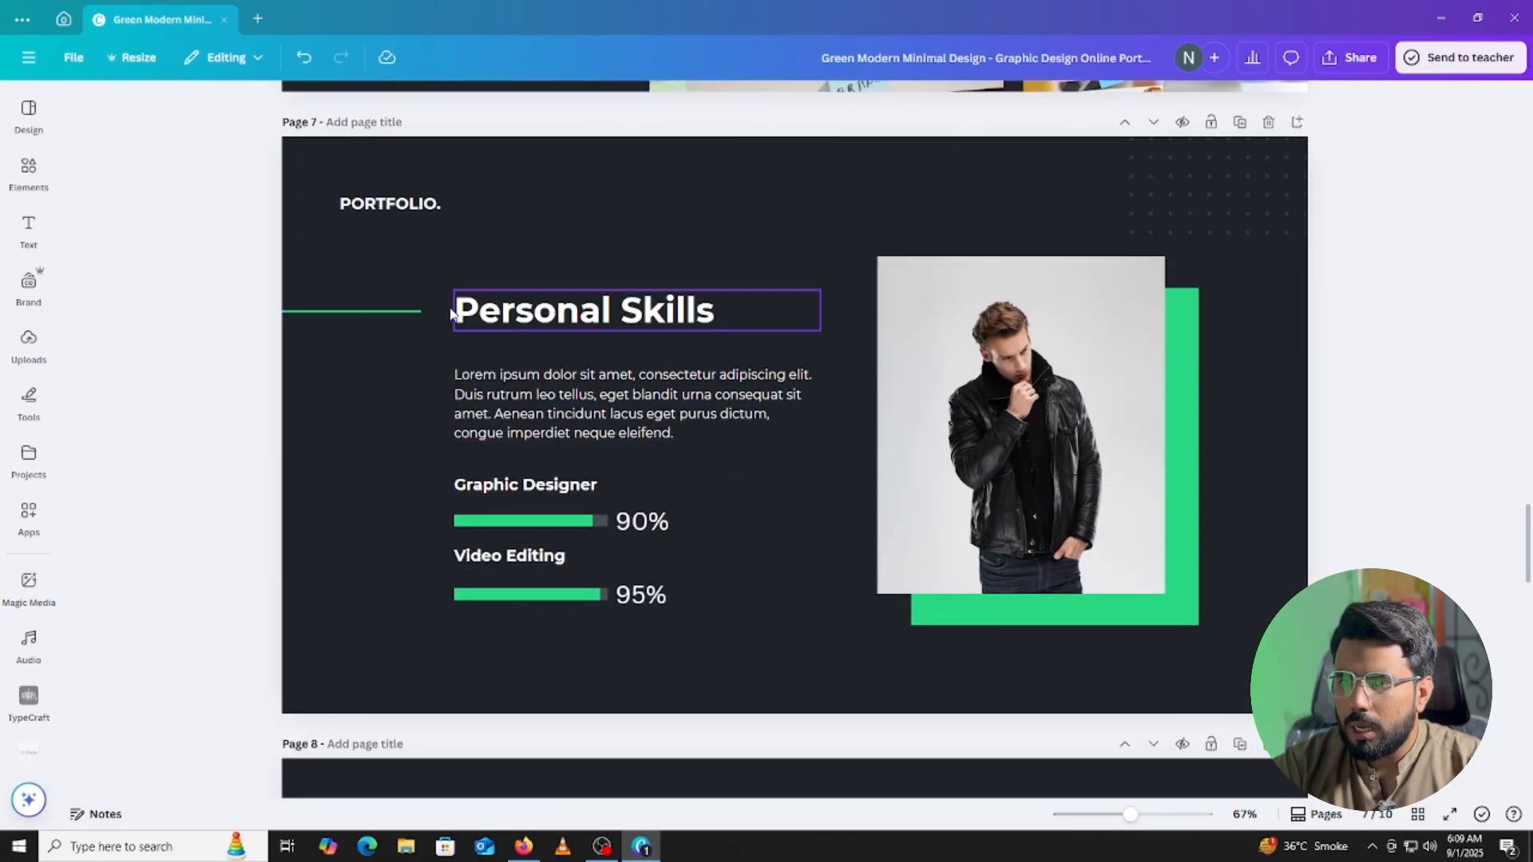
click(570, 421)
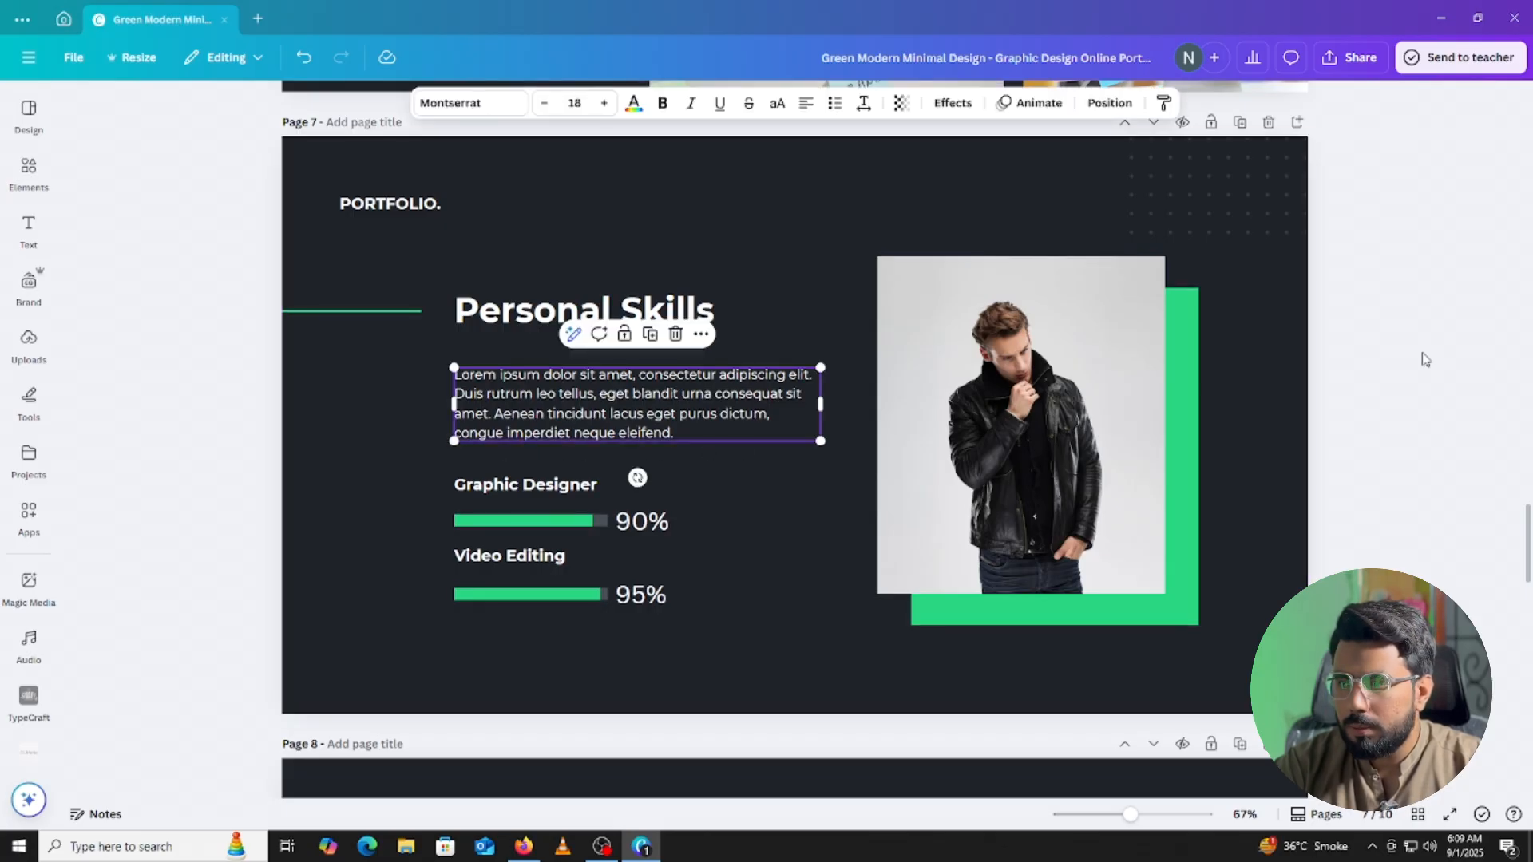
click(1208, 403)
Ask ChatGPT for 5 lines for a social media manager's Personal Skills portfolio section.
click(523, 846)
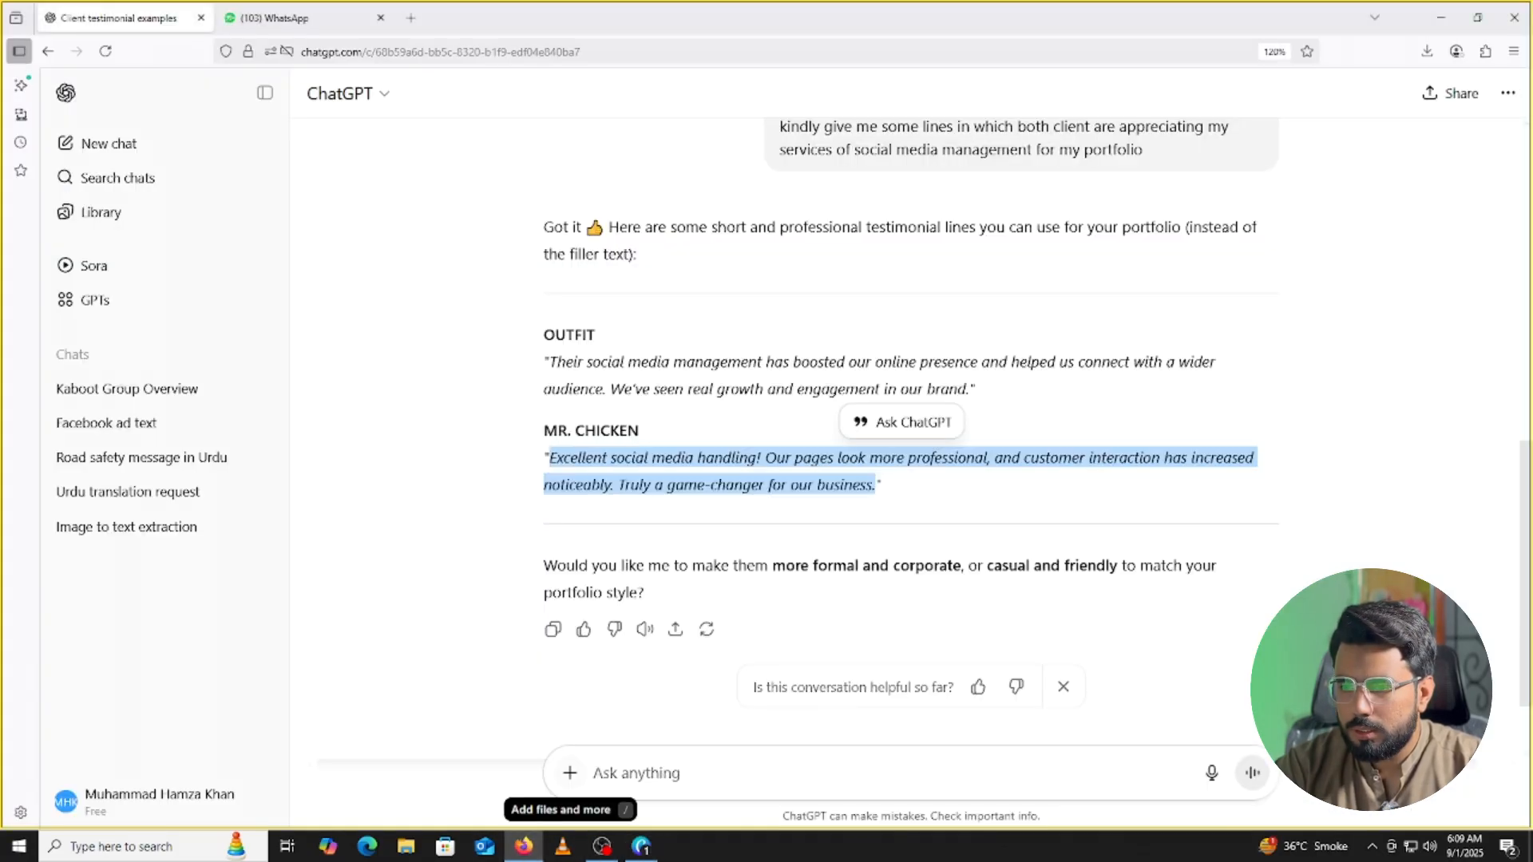
text(i am a)
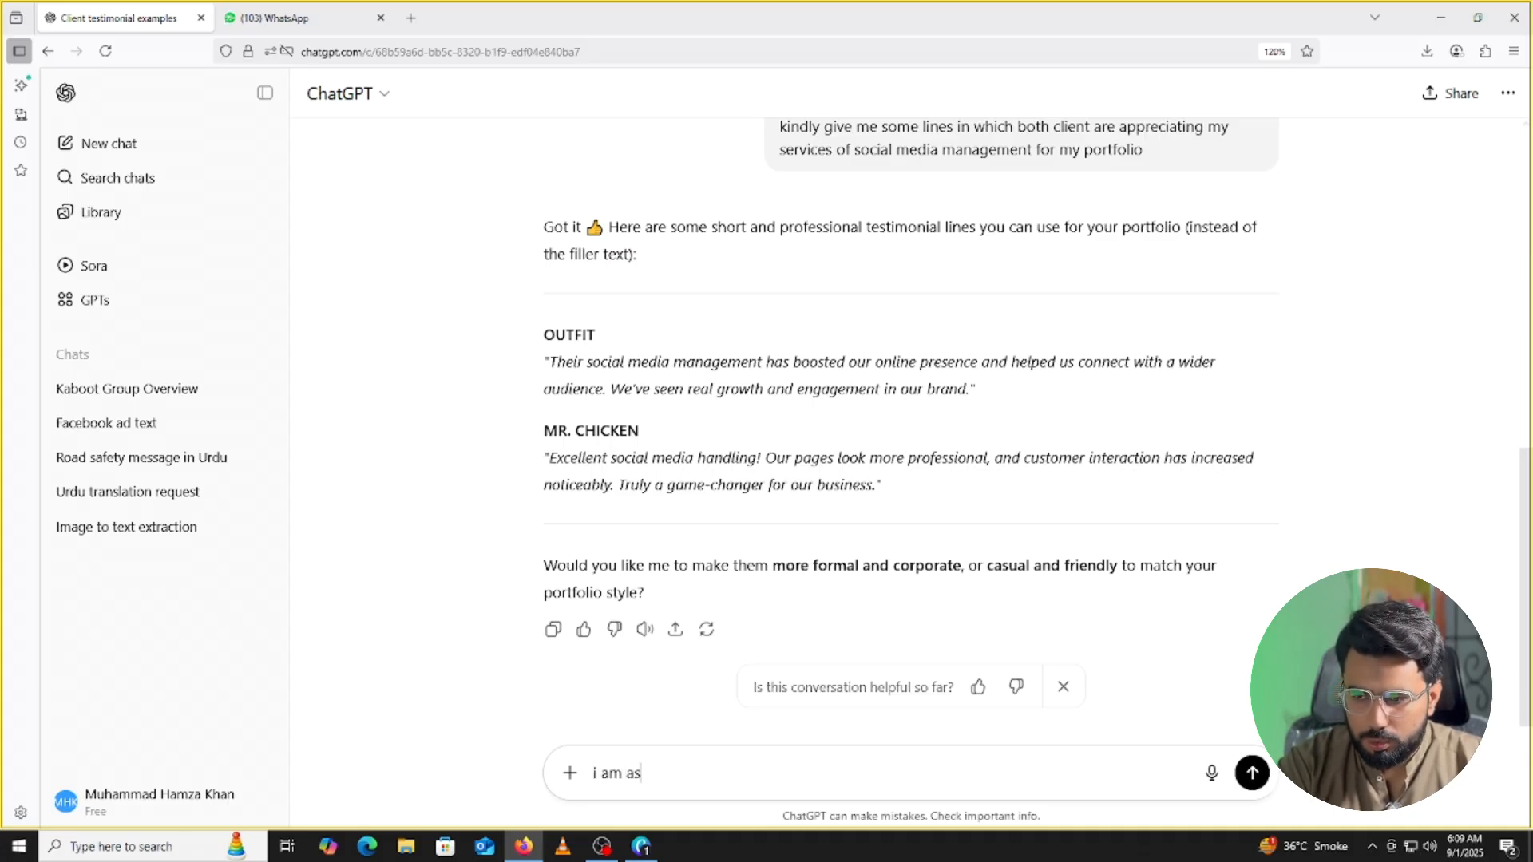
text( soc)
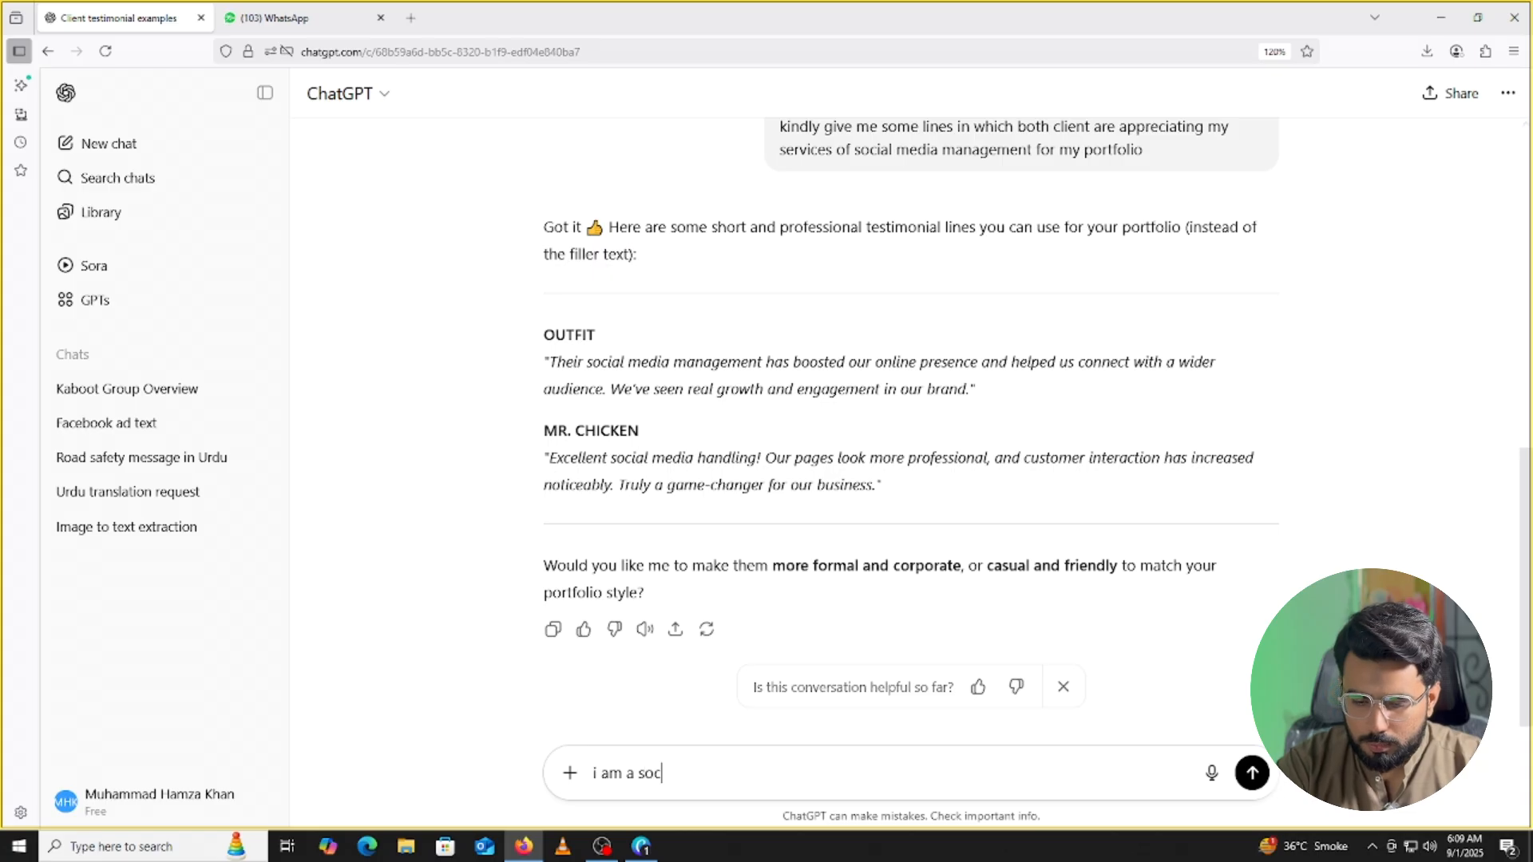
text(ial media )
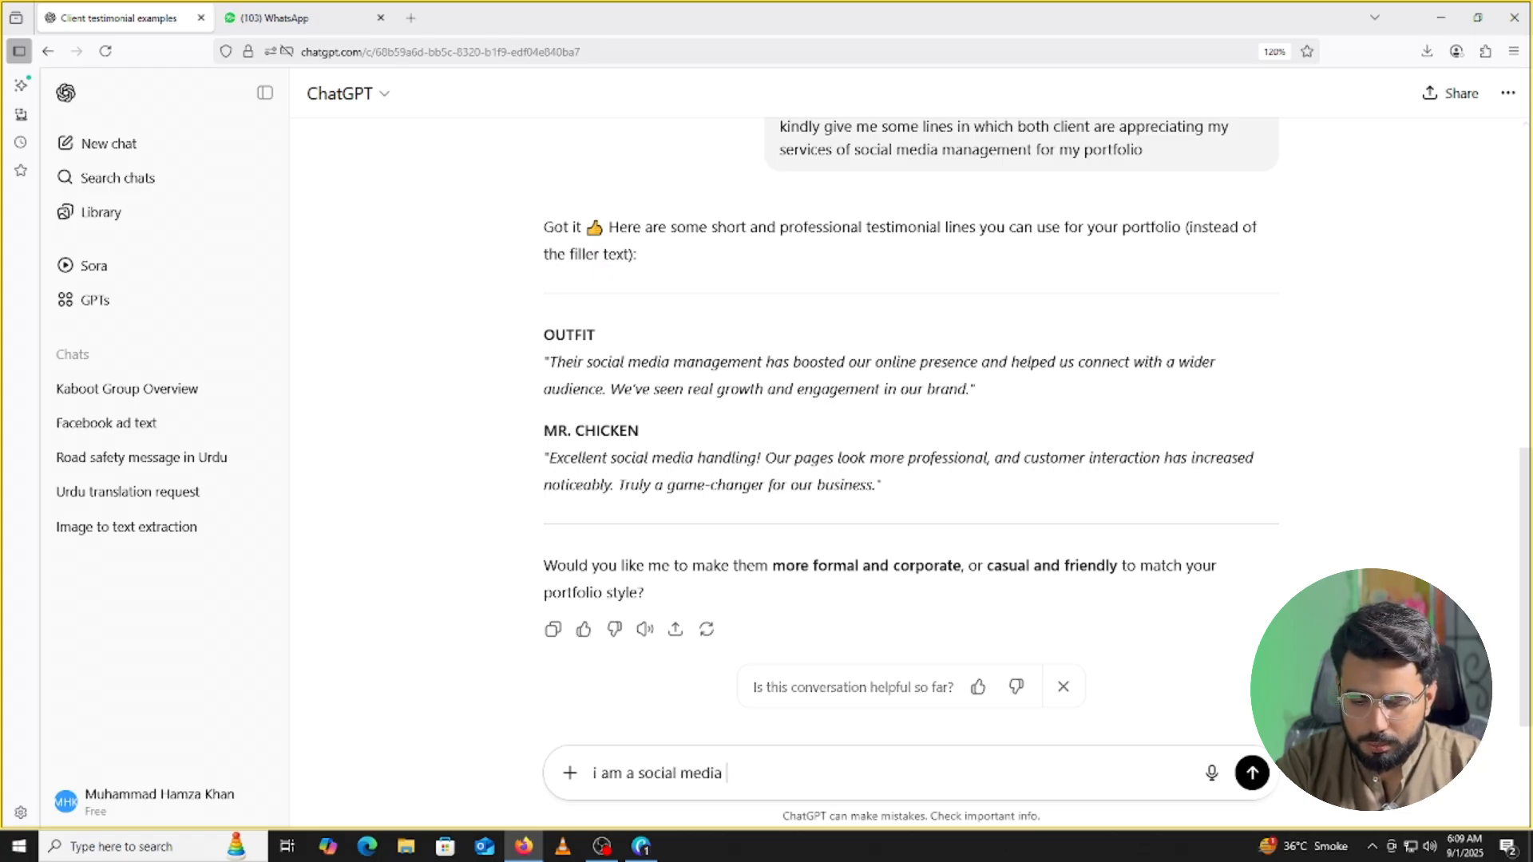
text(manager)
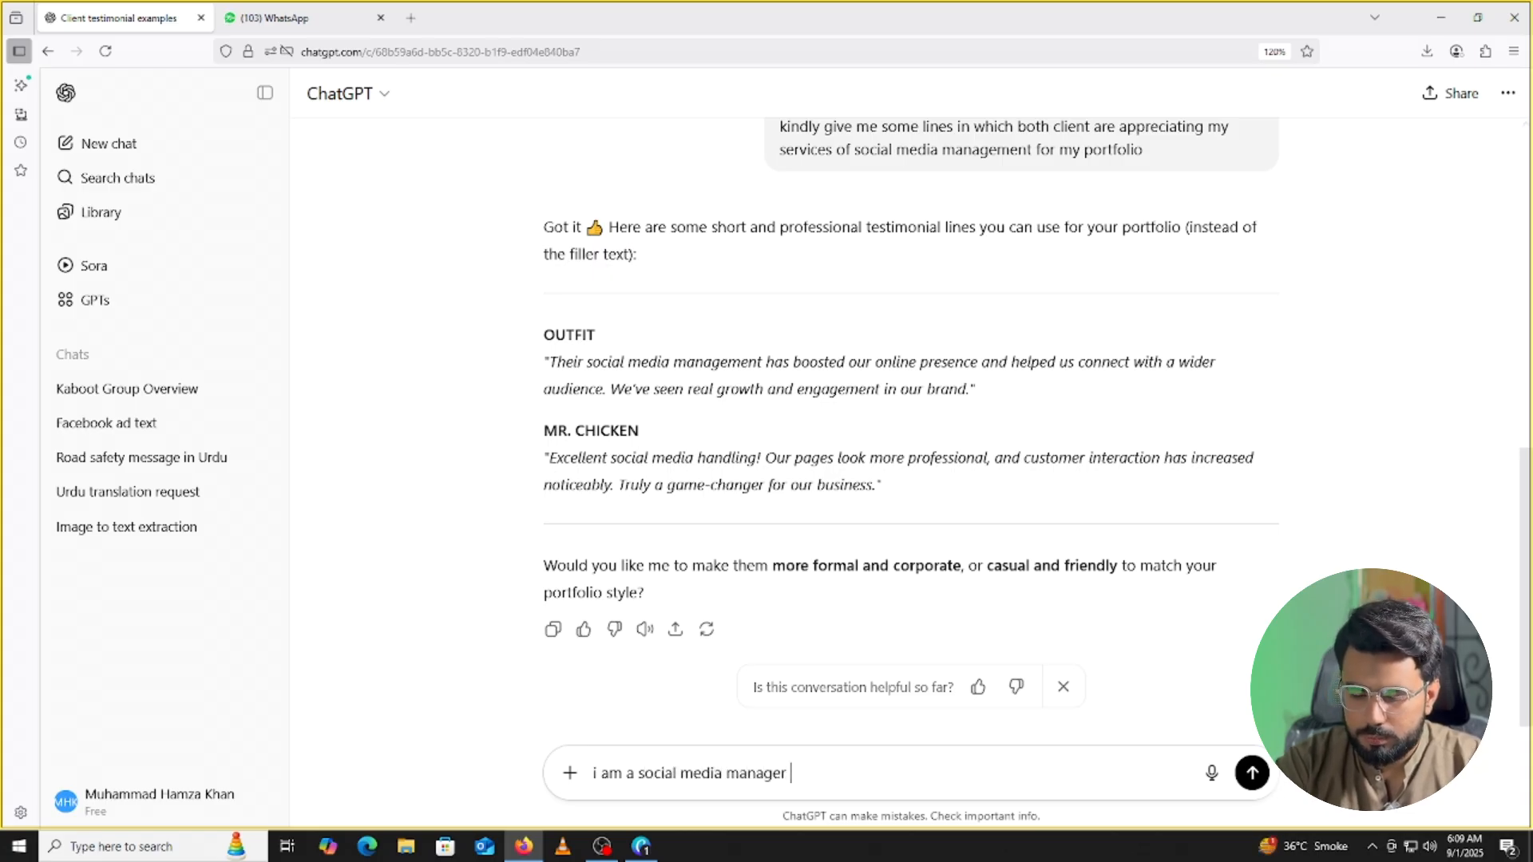
text( ki)
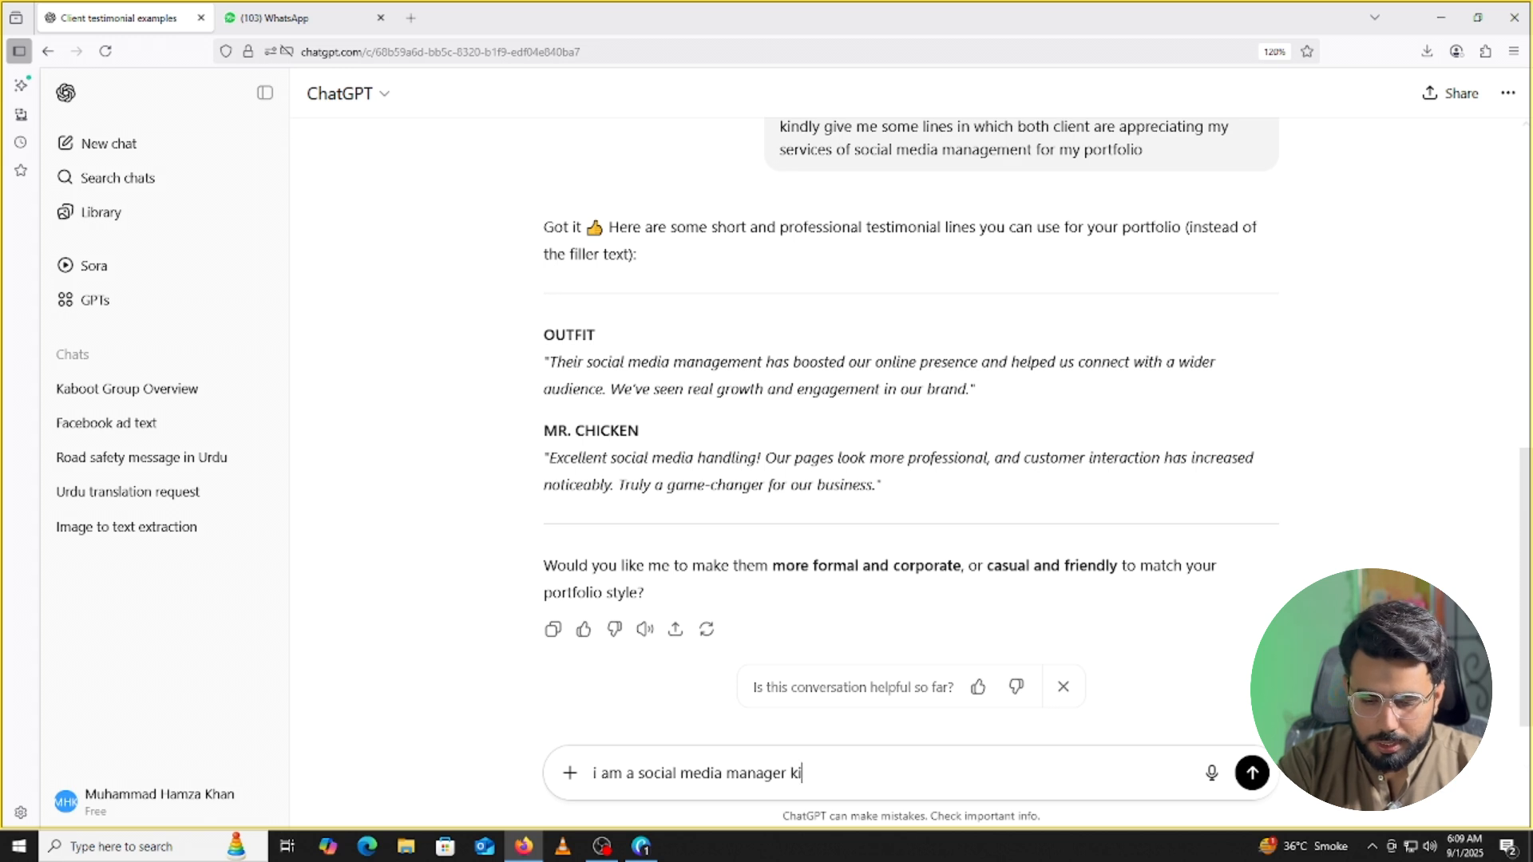
text(ndly g)
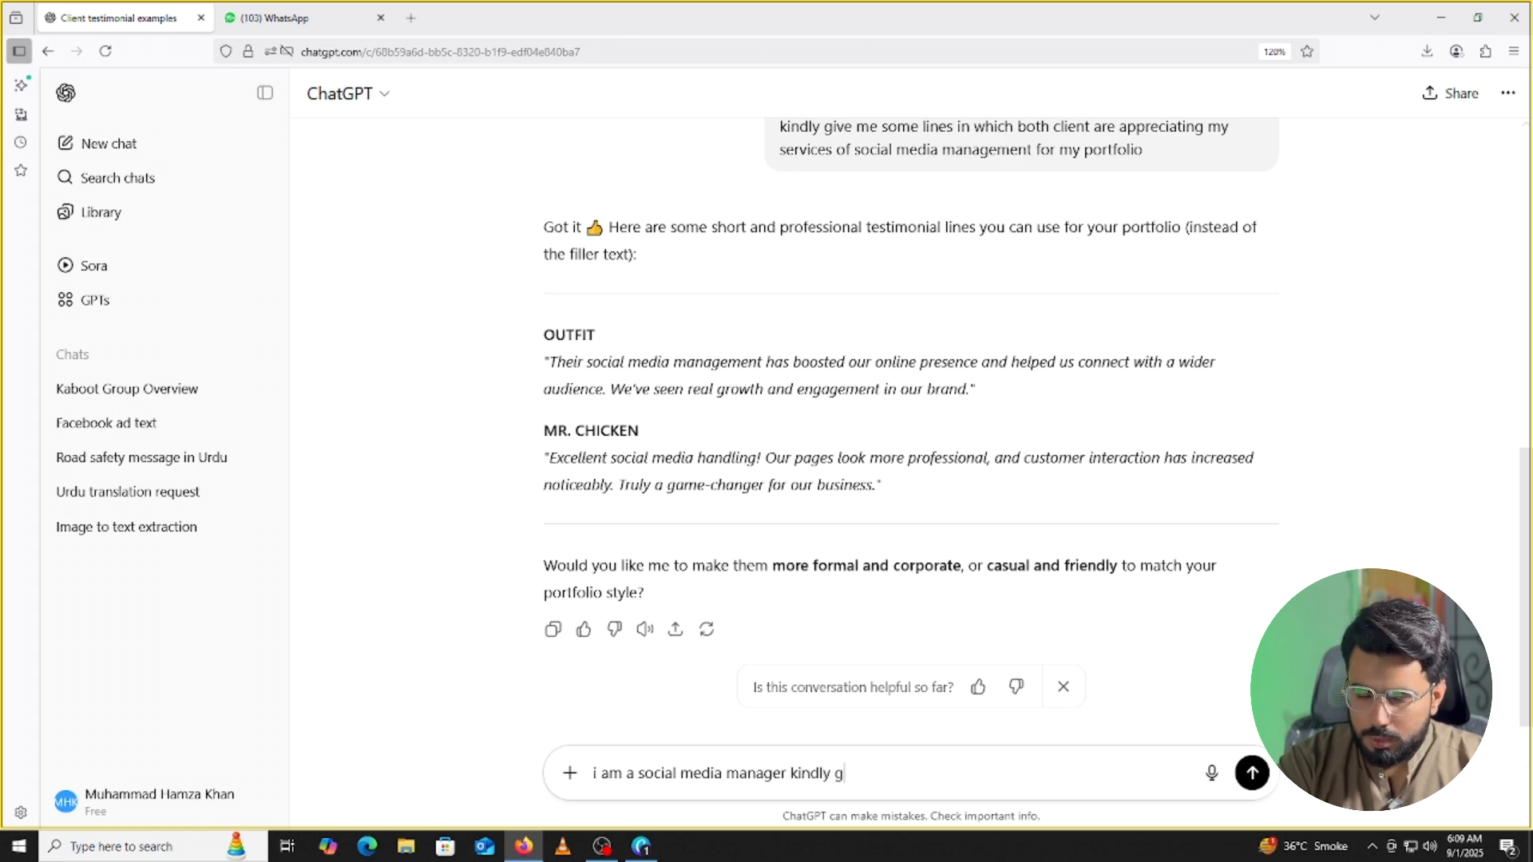
text(oi)
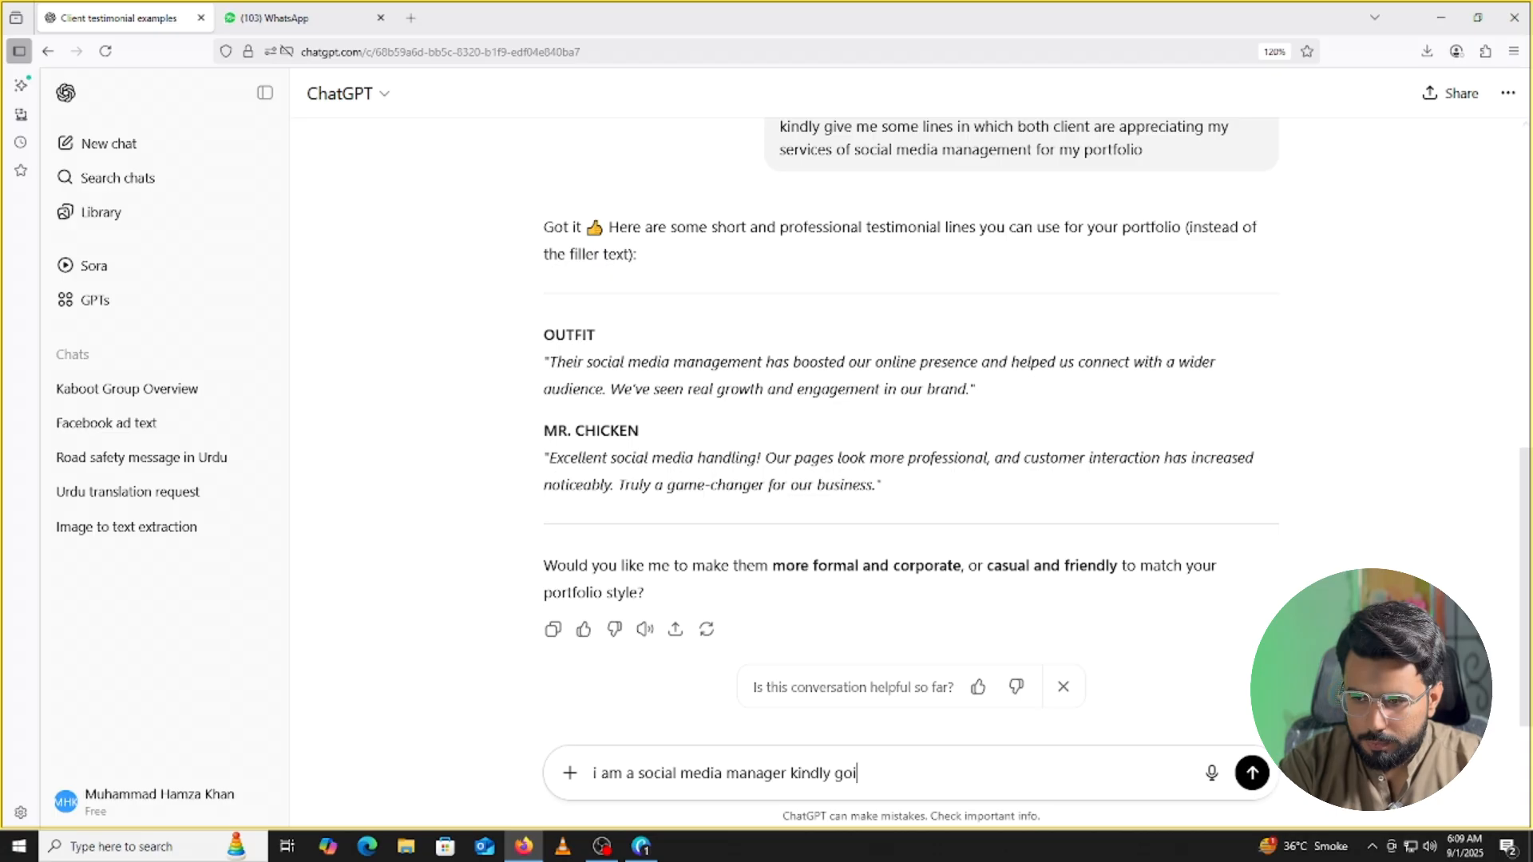
key(BackSpace)
key(BackSpace)
text(iv)
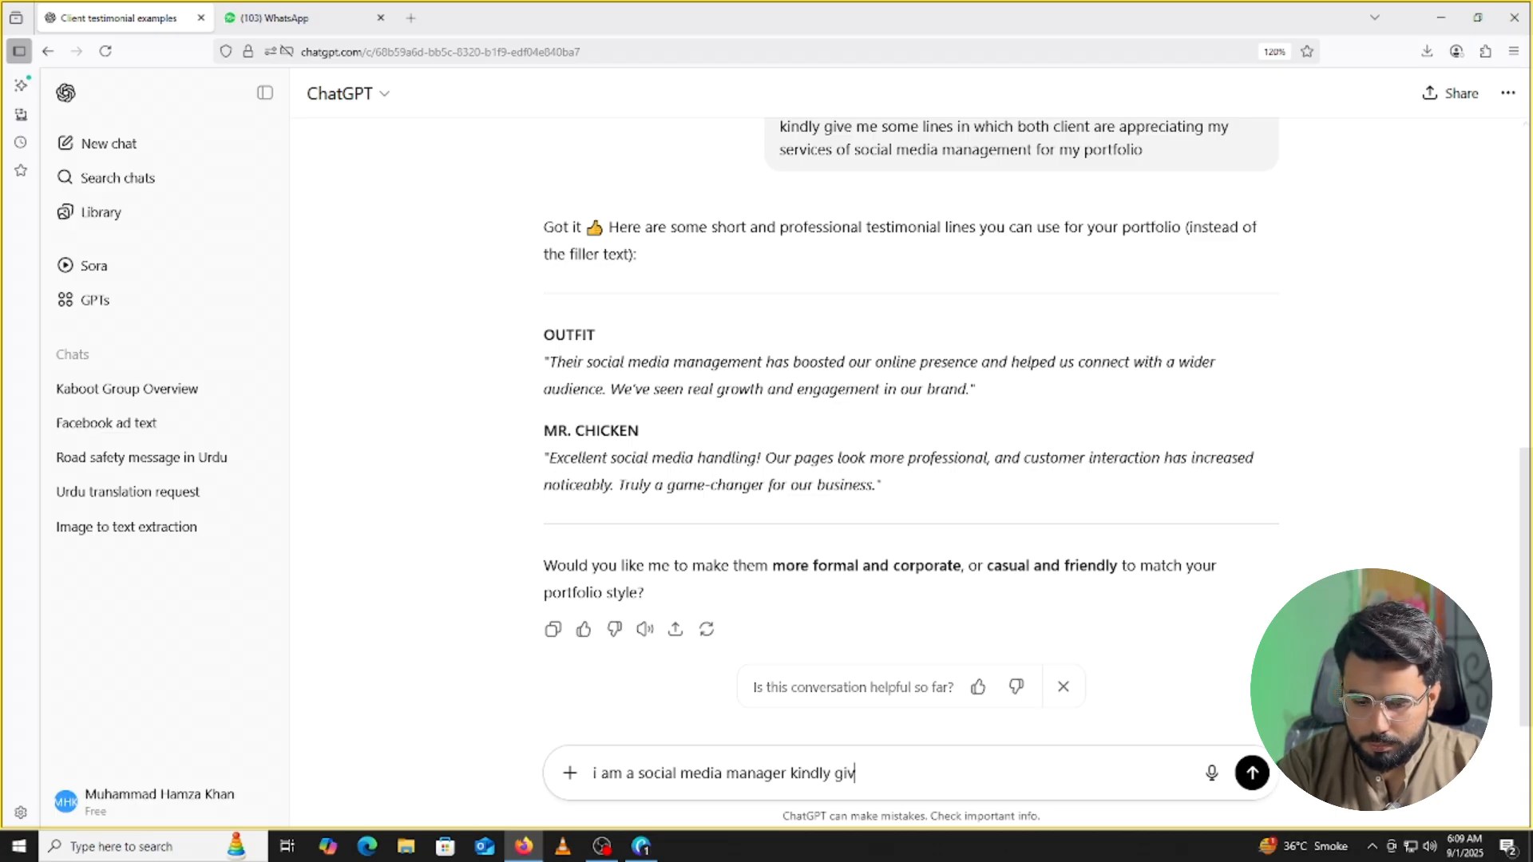
text(e me 5 )
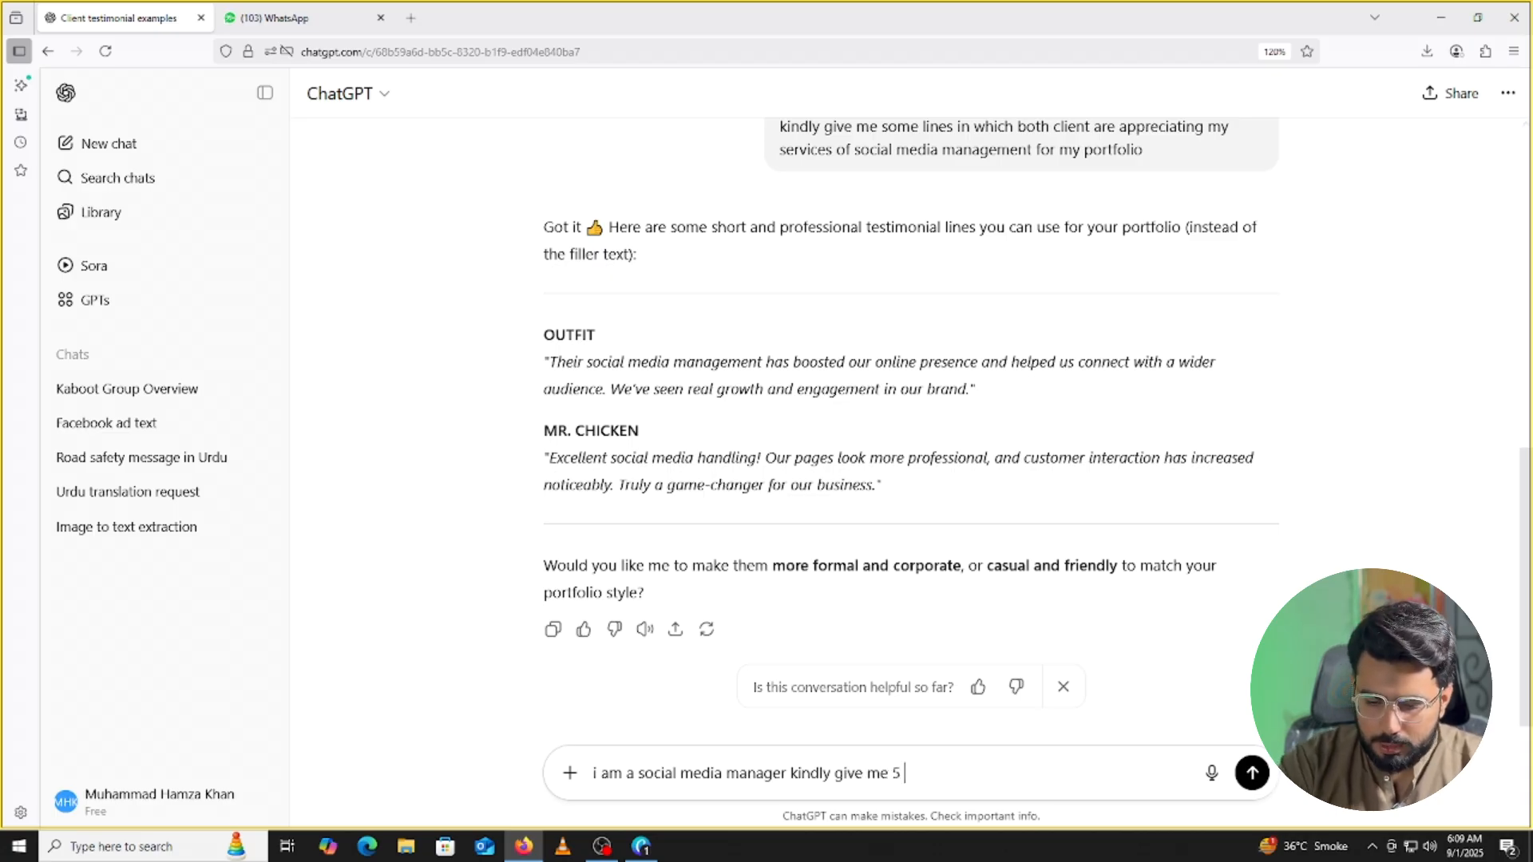
text(lines to)
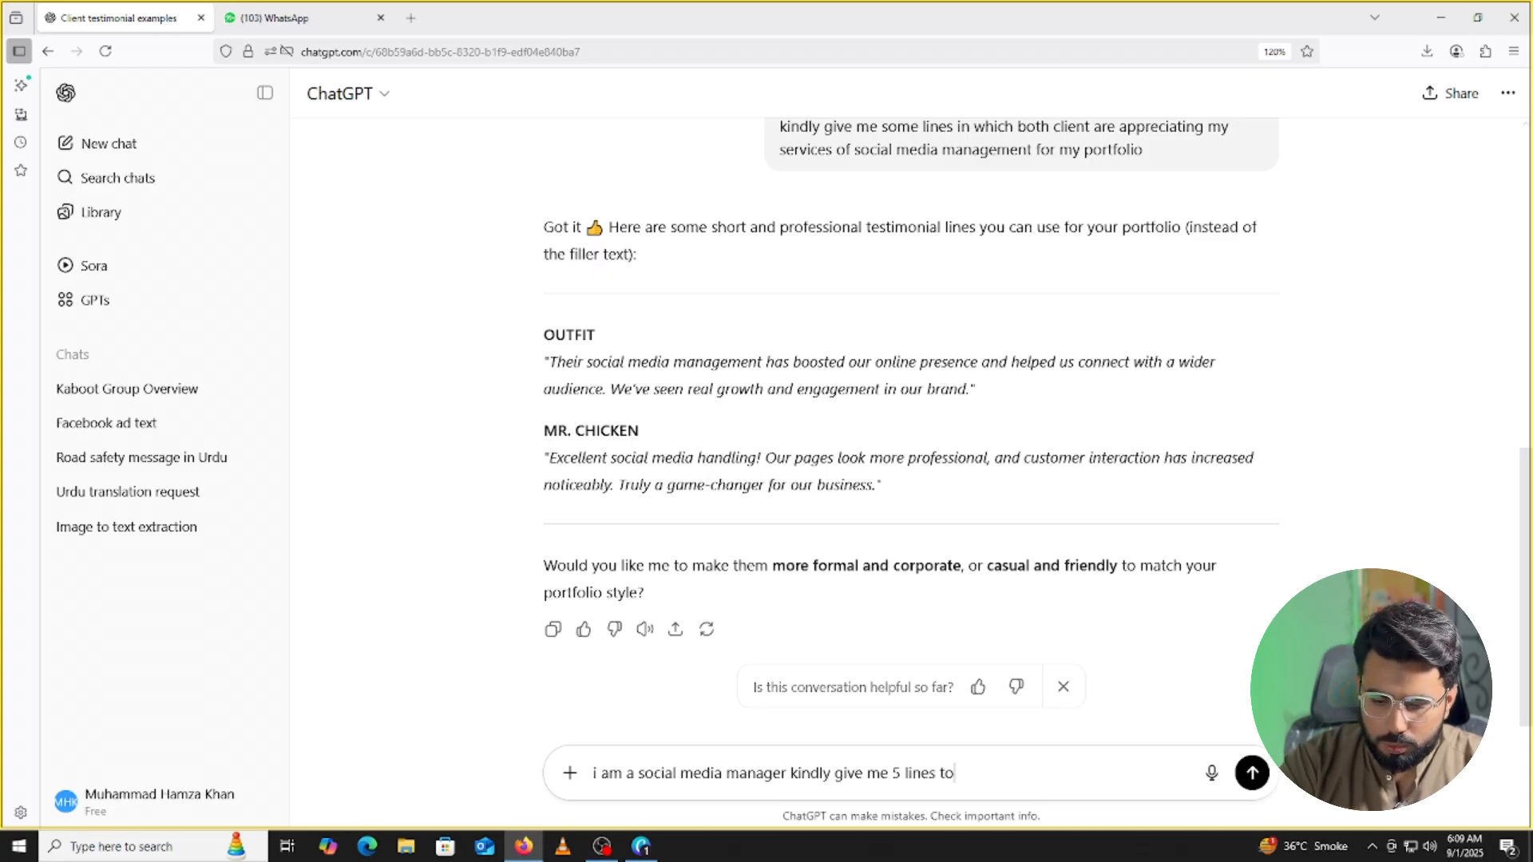
text( enter in a)
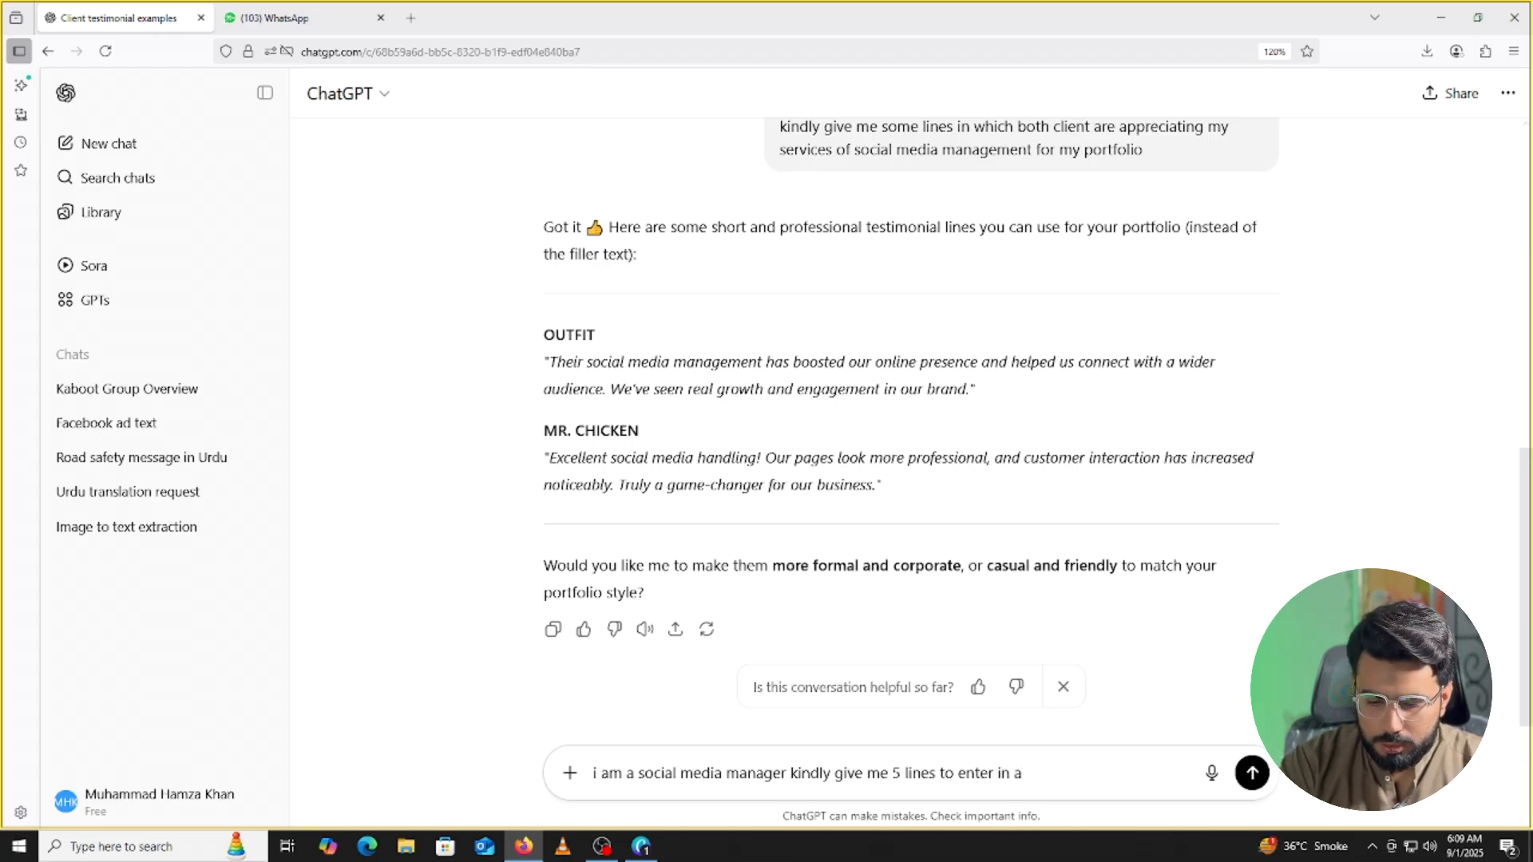
text( section named)
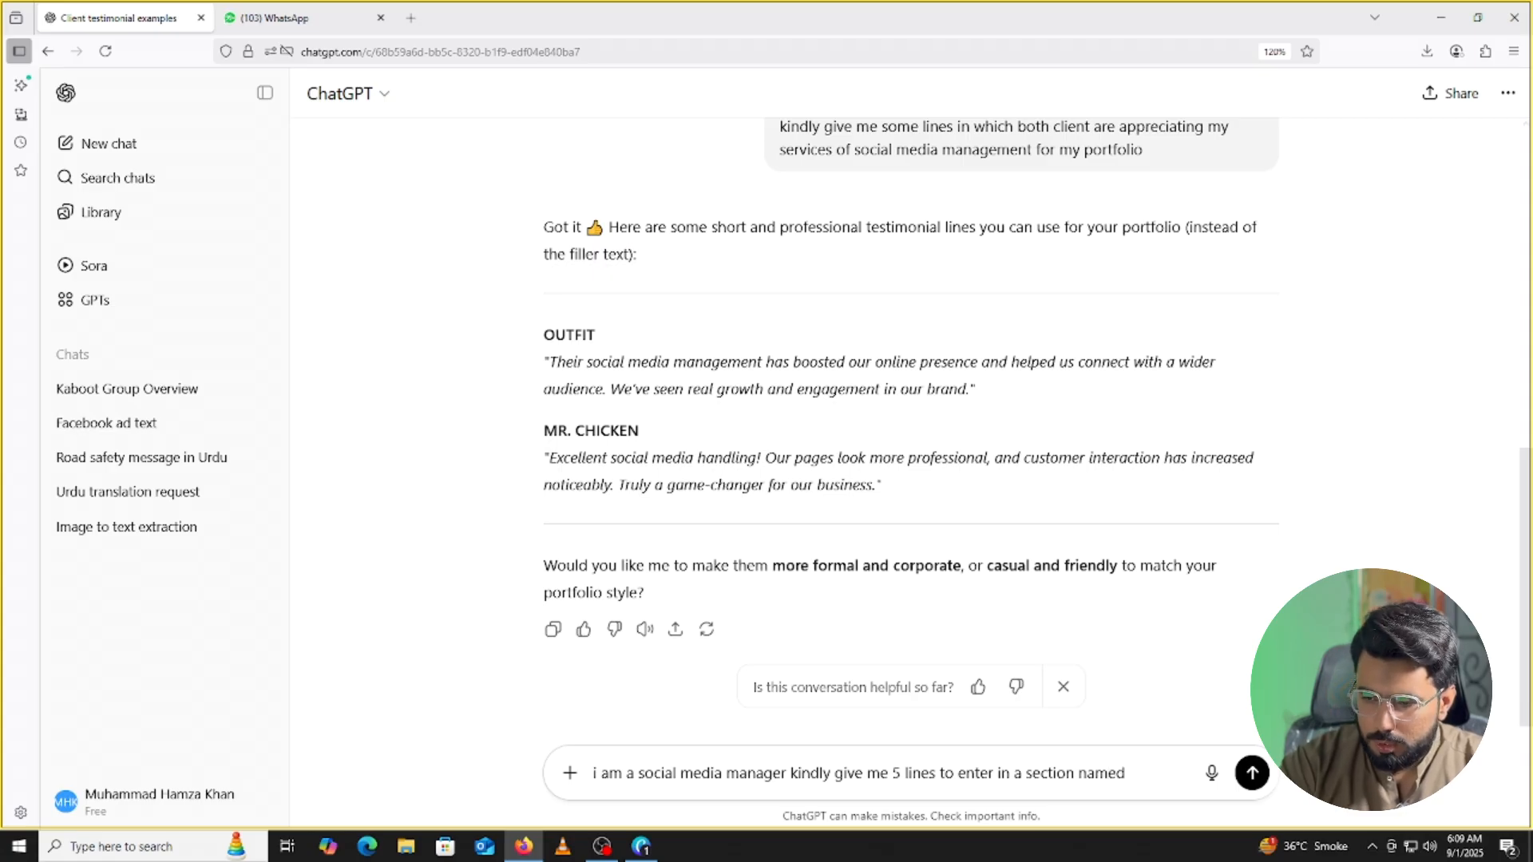
click(639, 846)
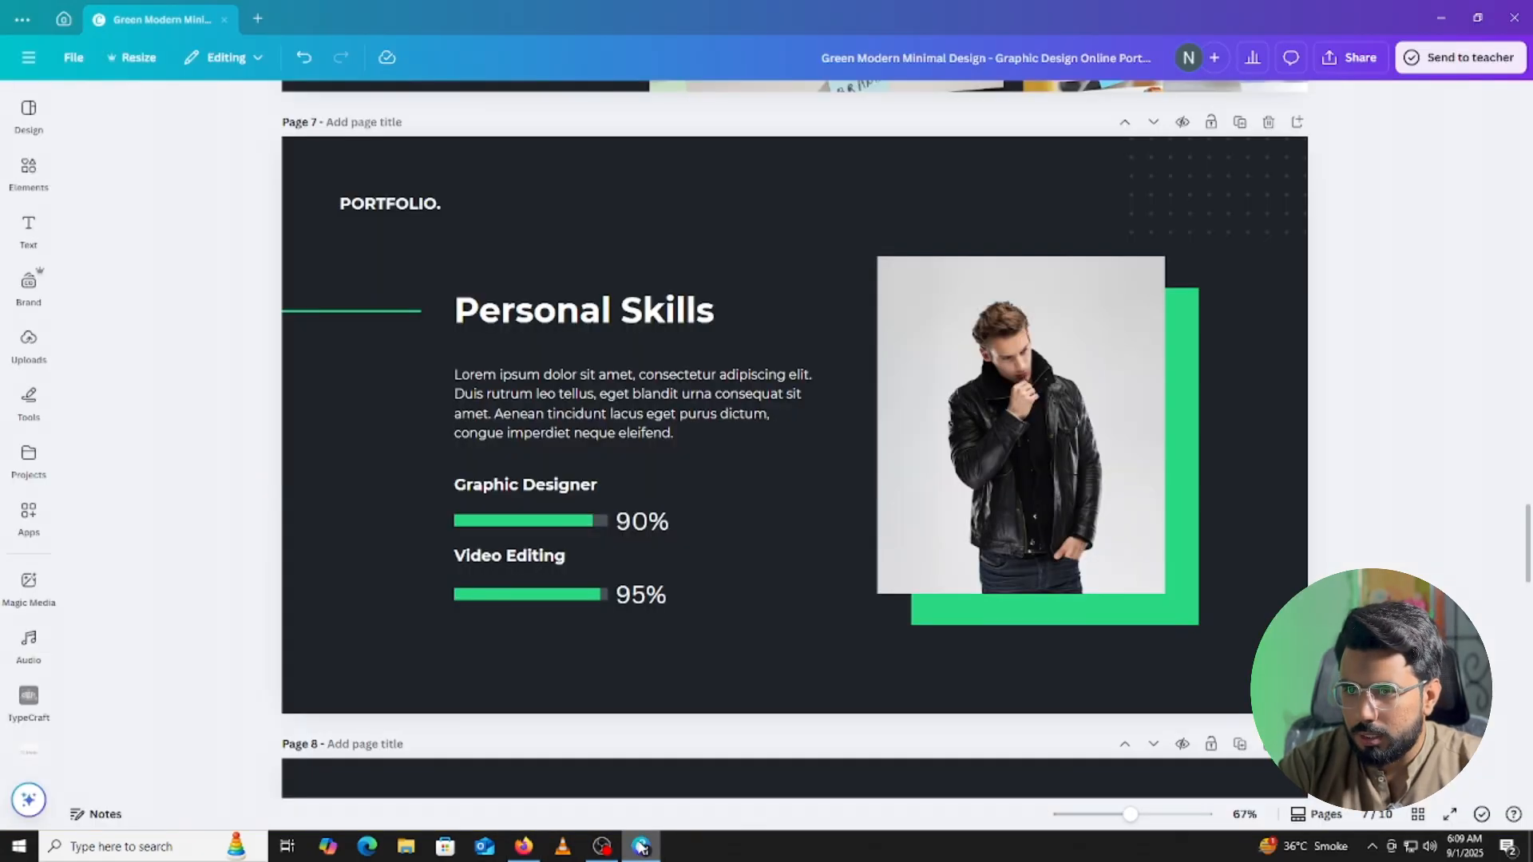
click(639, 846)
text(ed)
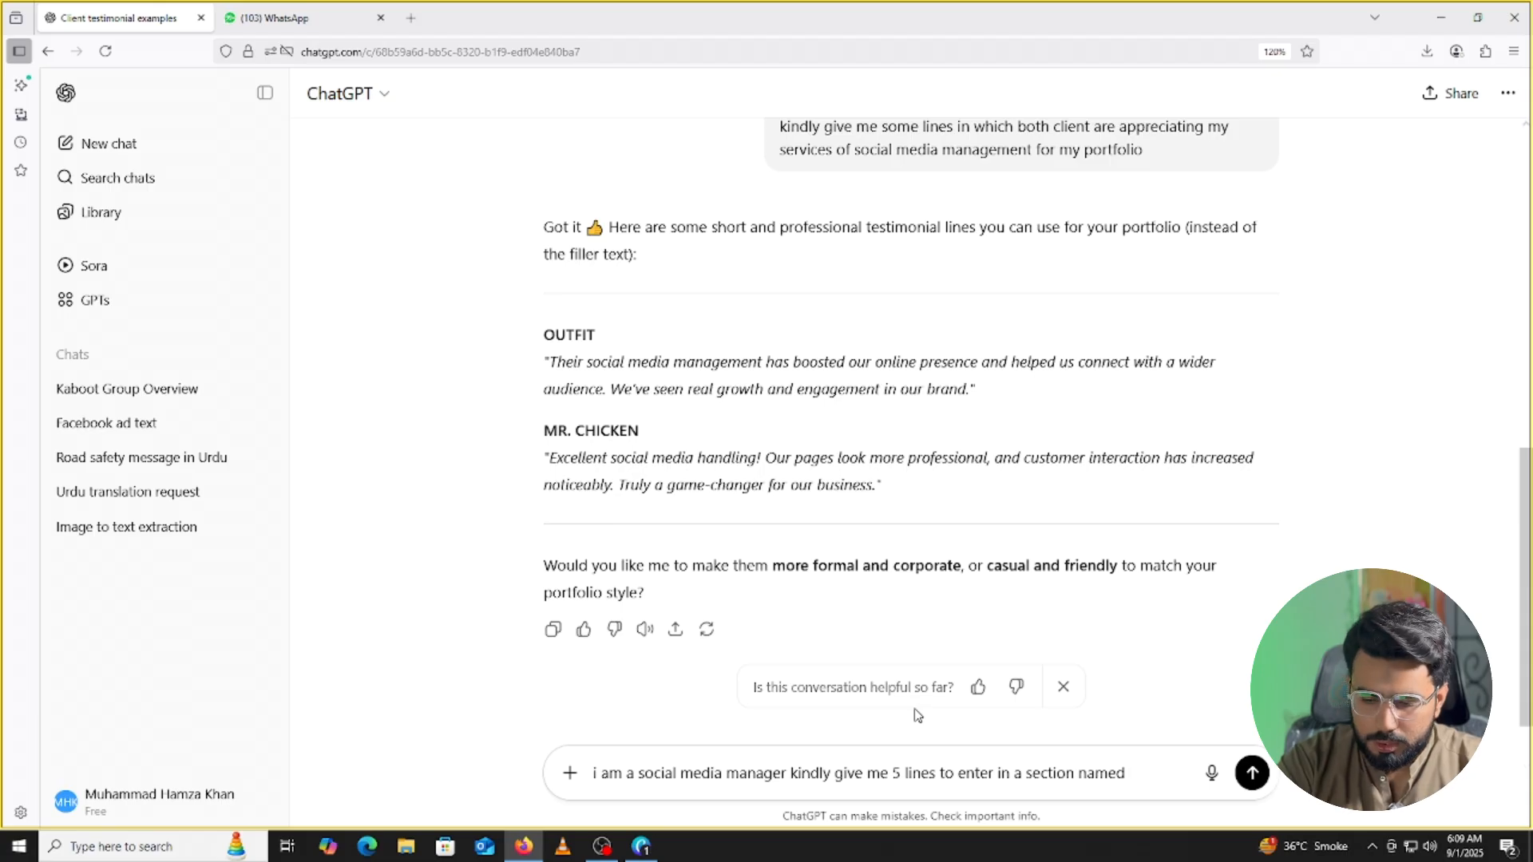
text( persona)
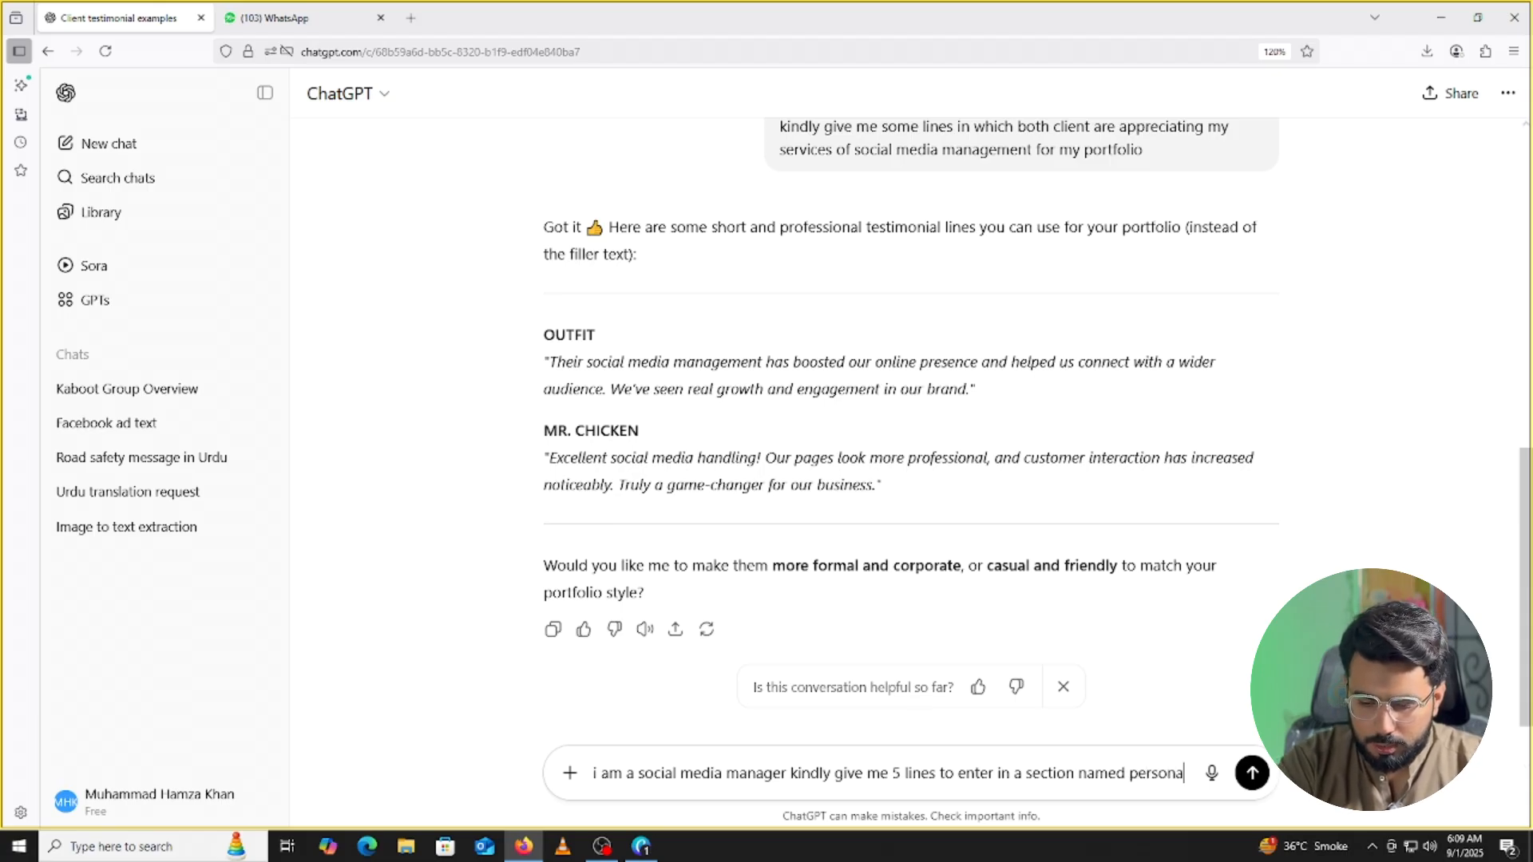
text(l skills)
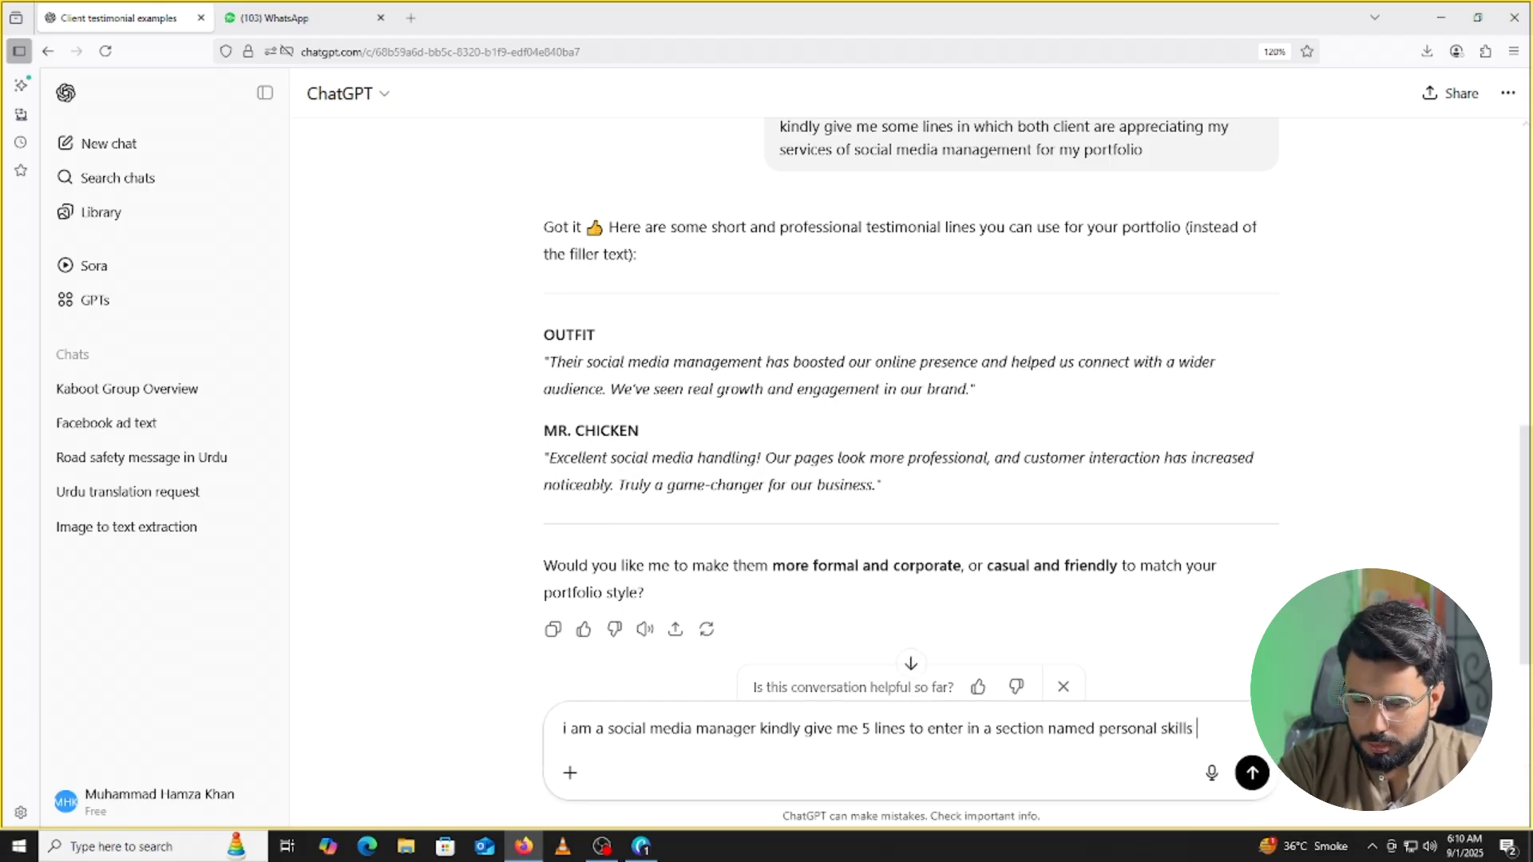
text( in port)
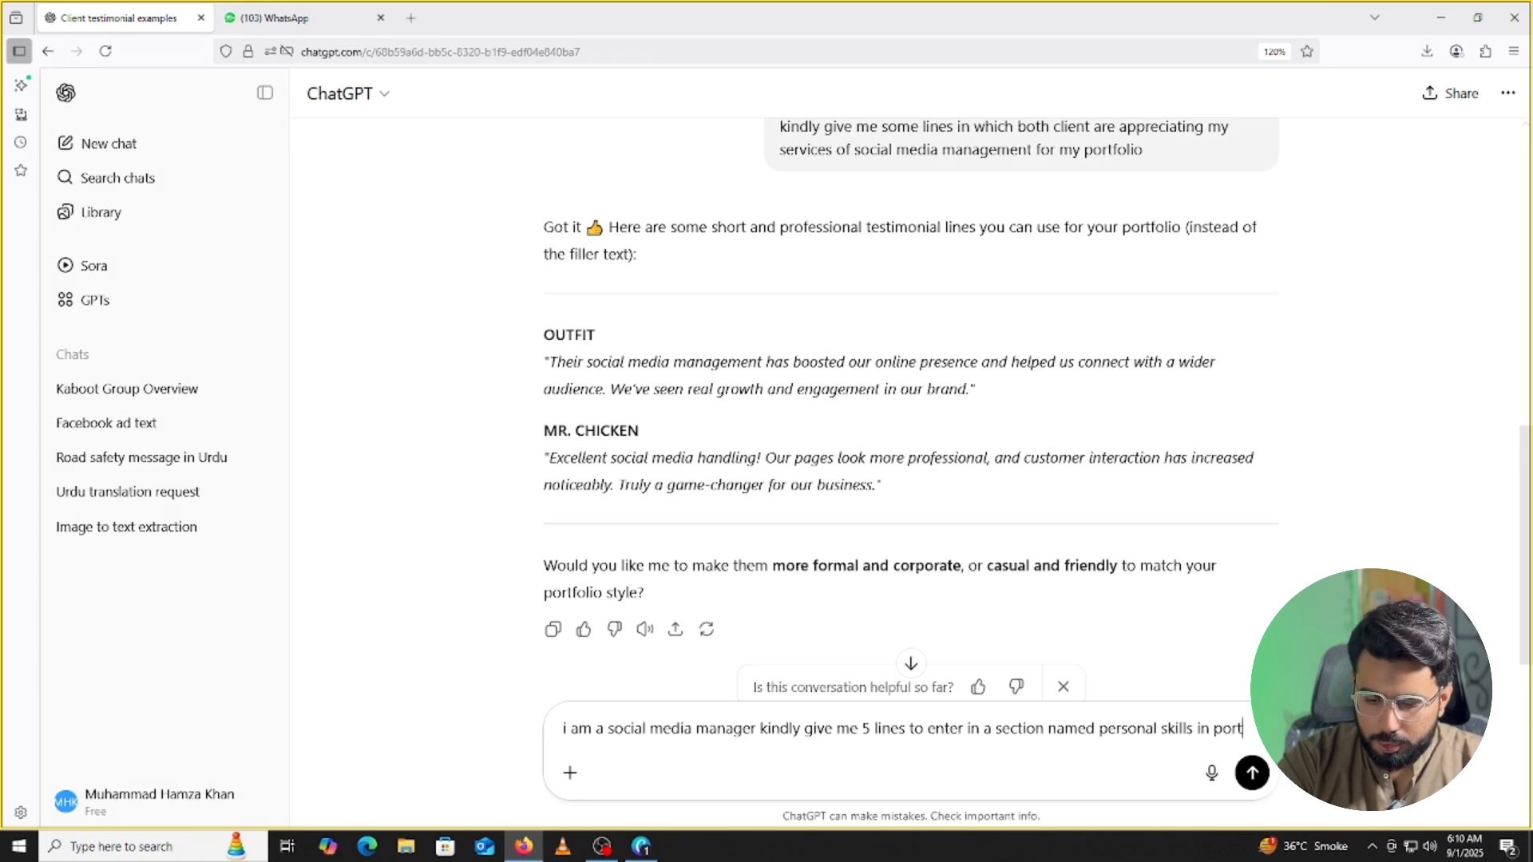
text(folio)
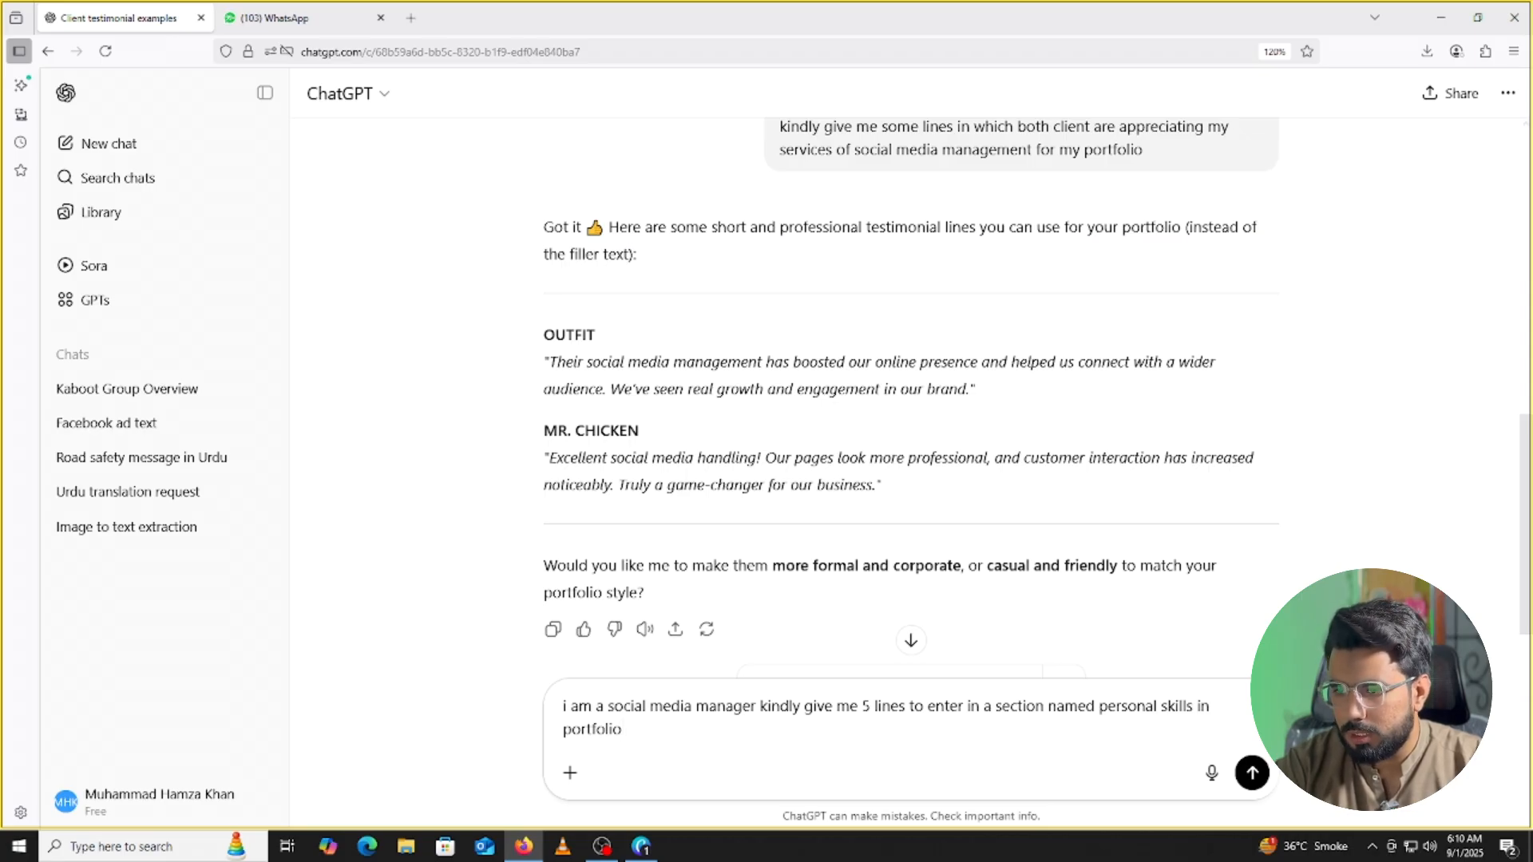
click(1259, 782)
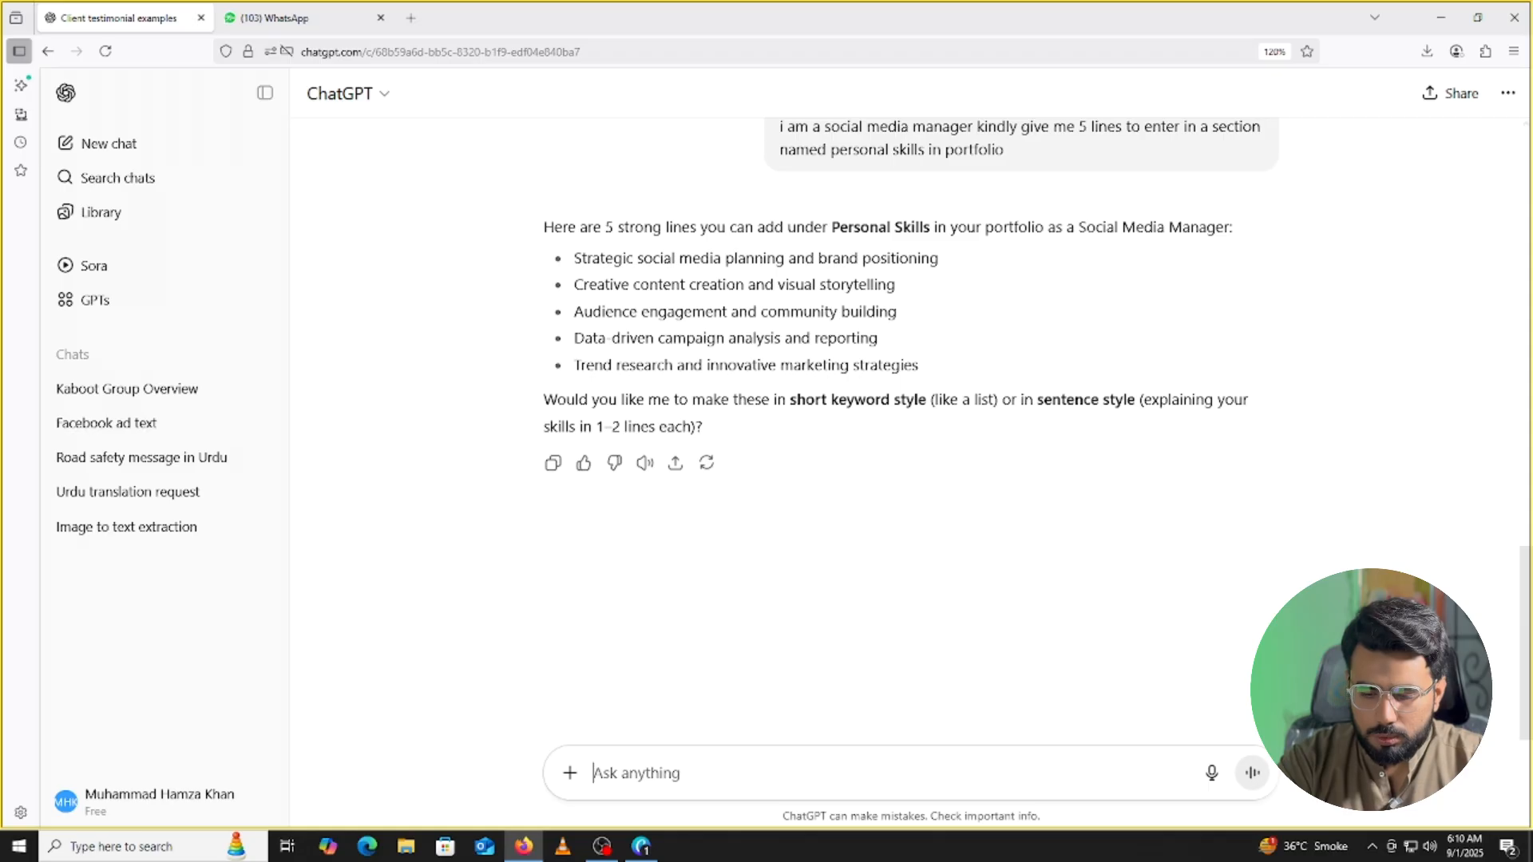
Ask ChatGPT to rewrite the skills as a paragraph without bullet points.
text(dont)
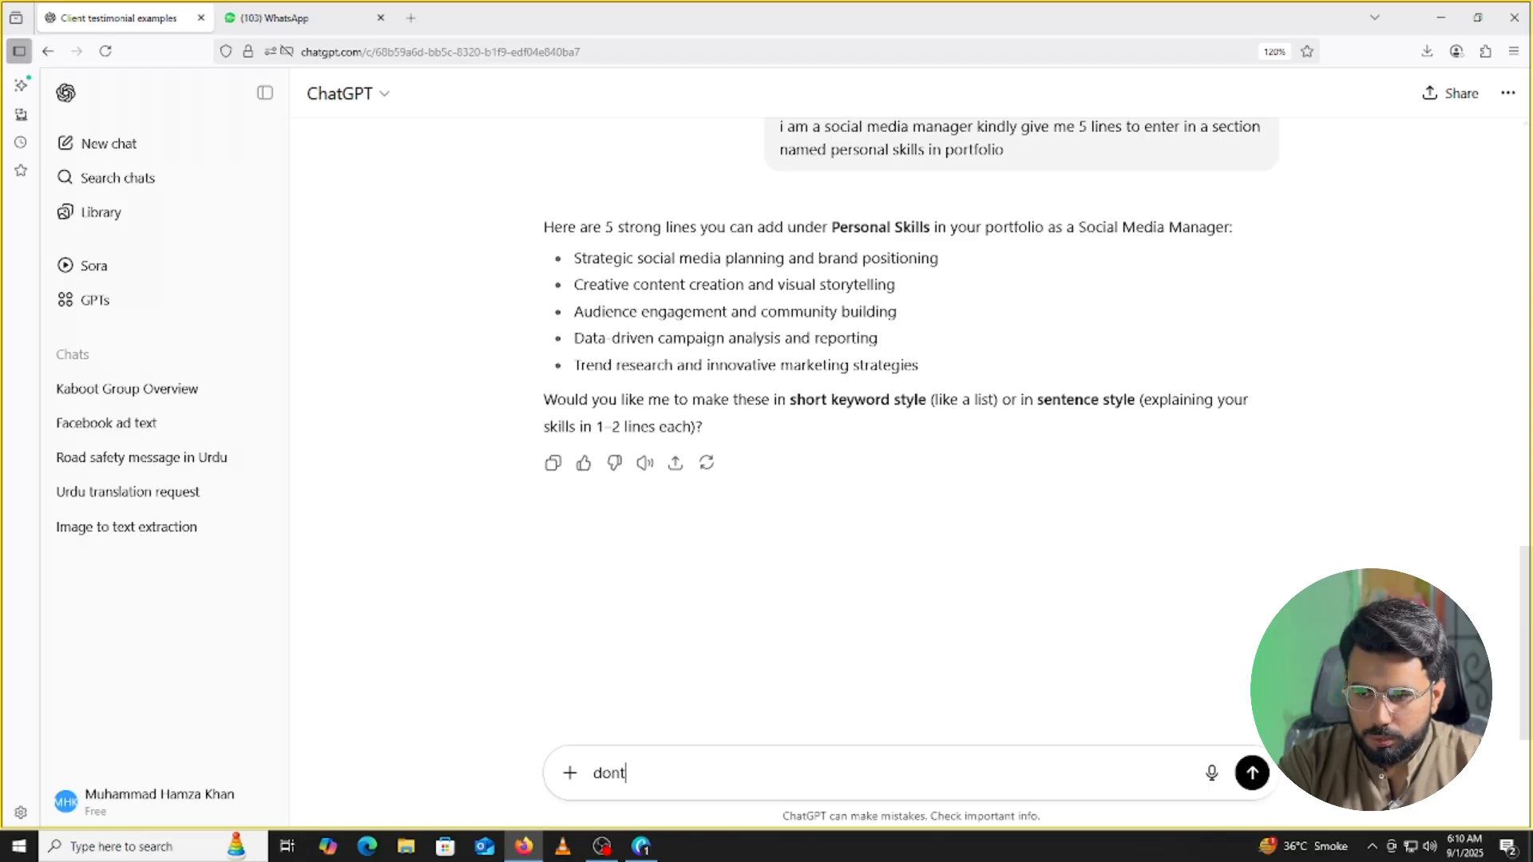
text( use )
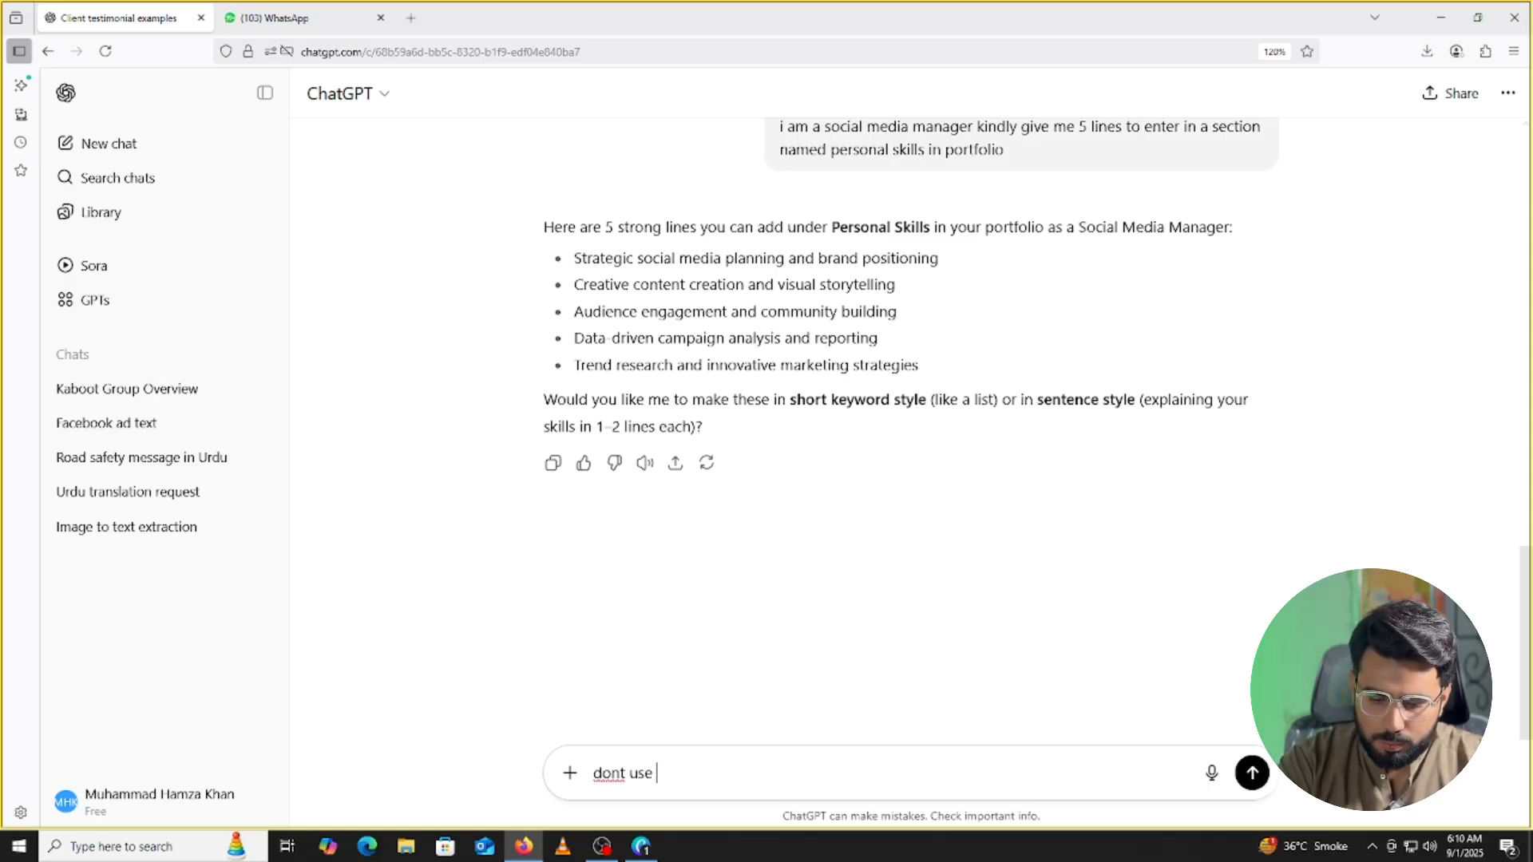
text(bullet)
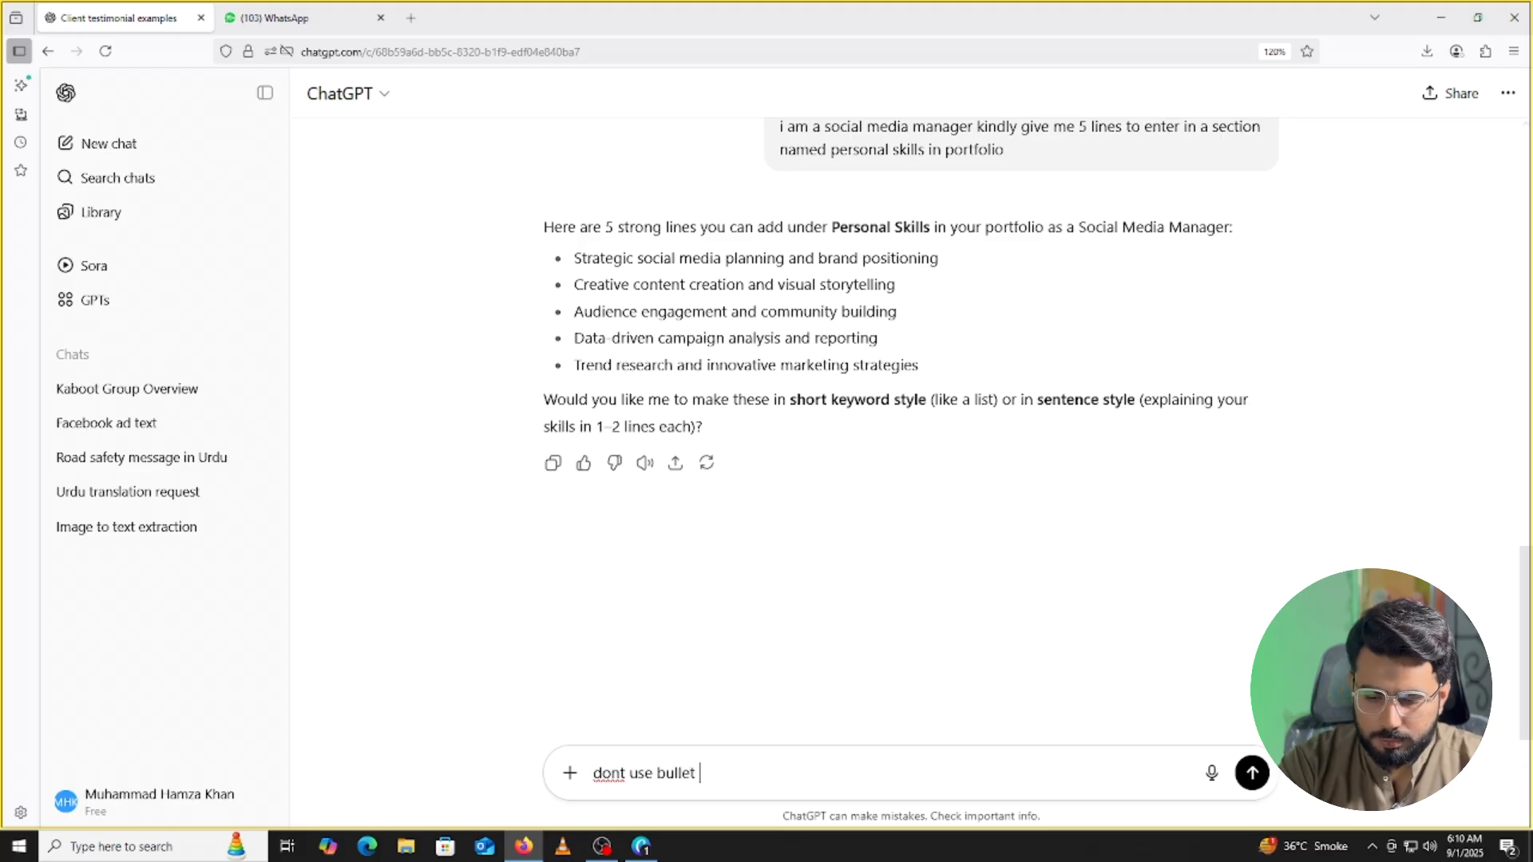
text( points write in a para)
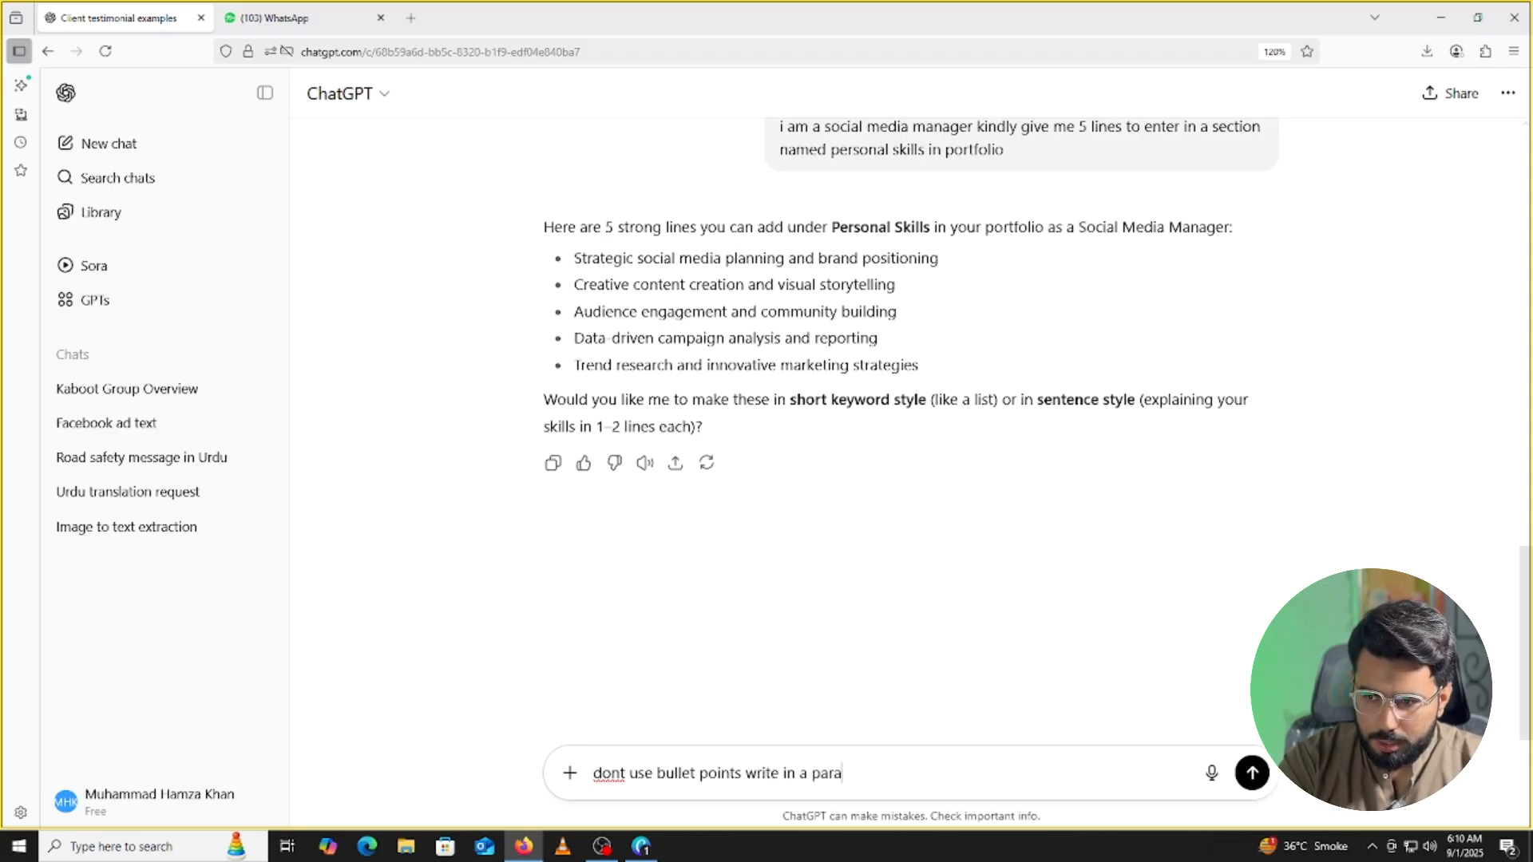
text(graph)
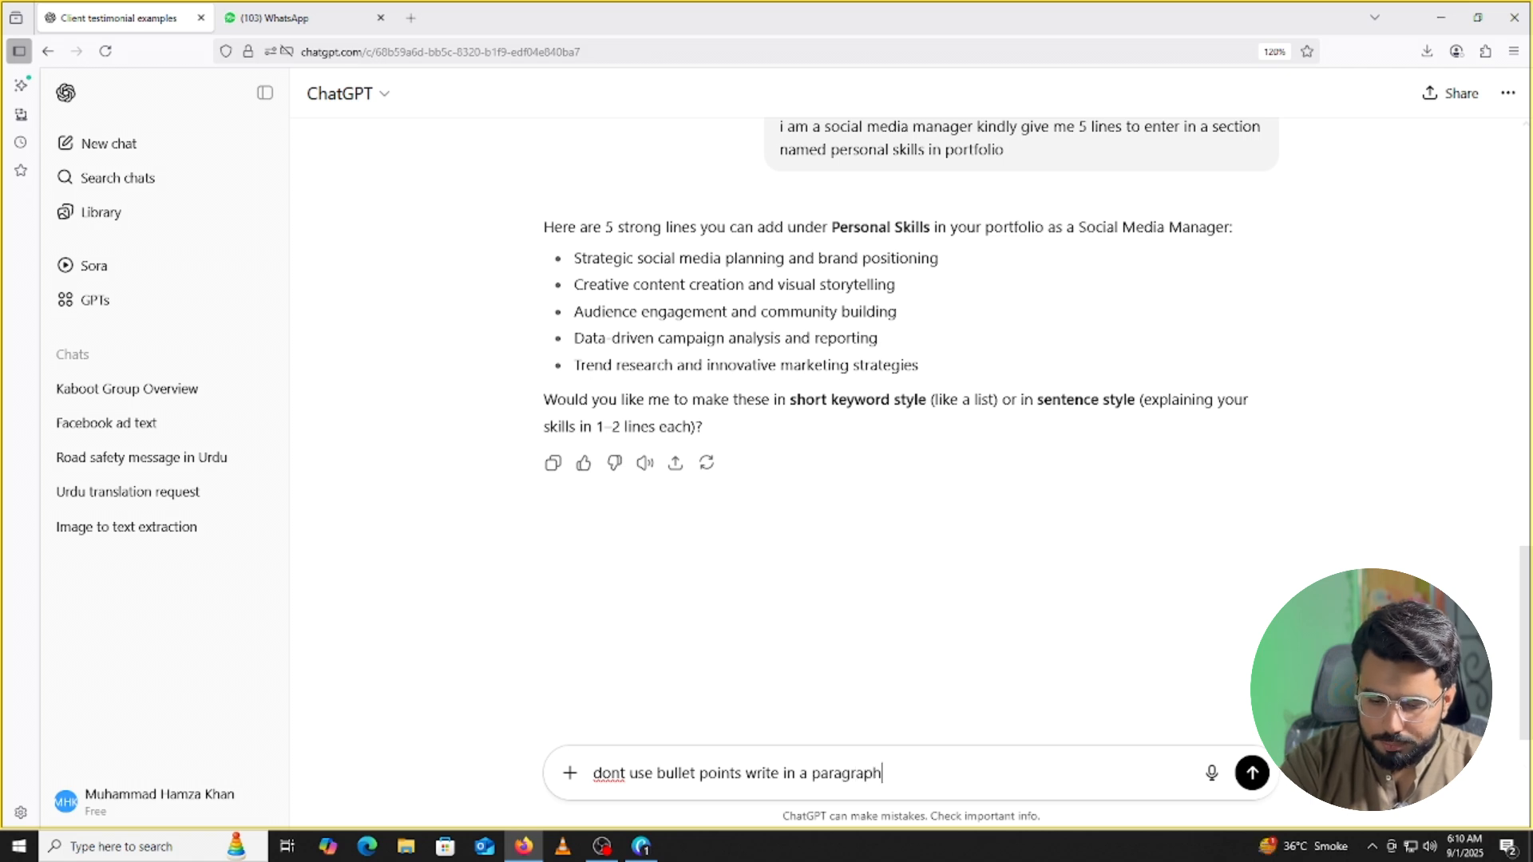
text(ic version)
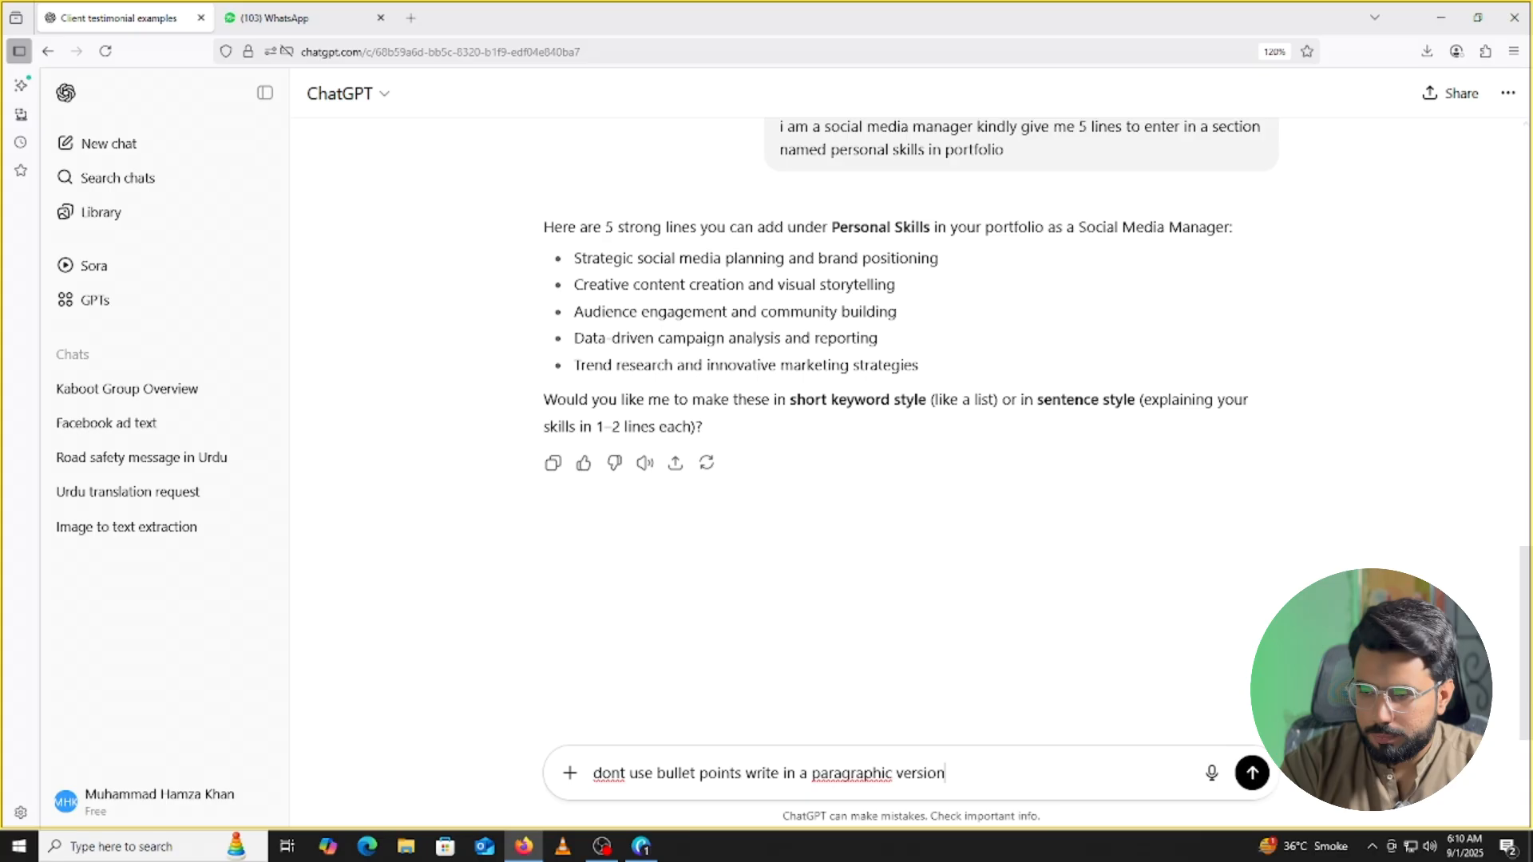
key(Return)
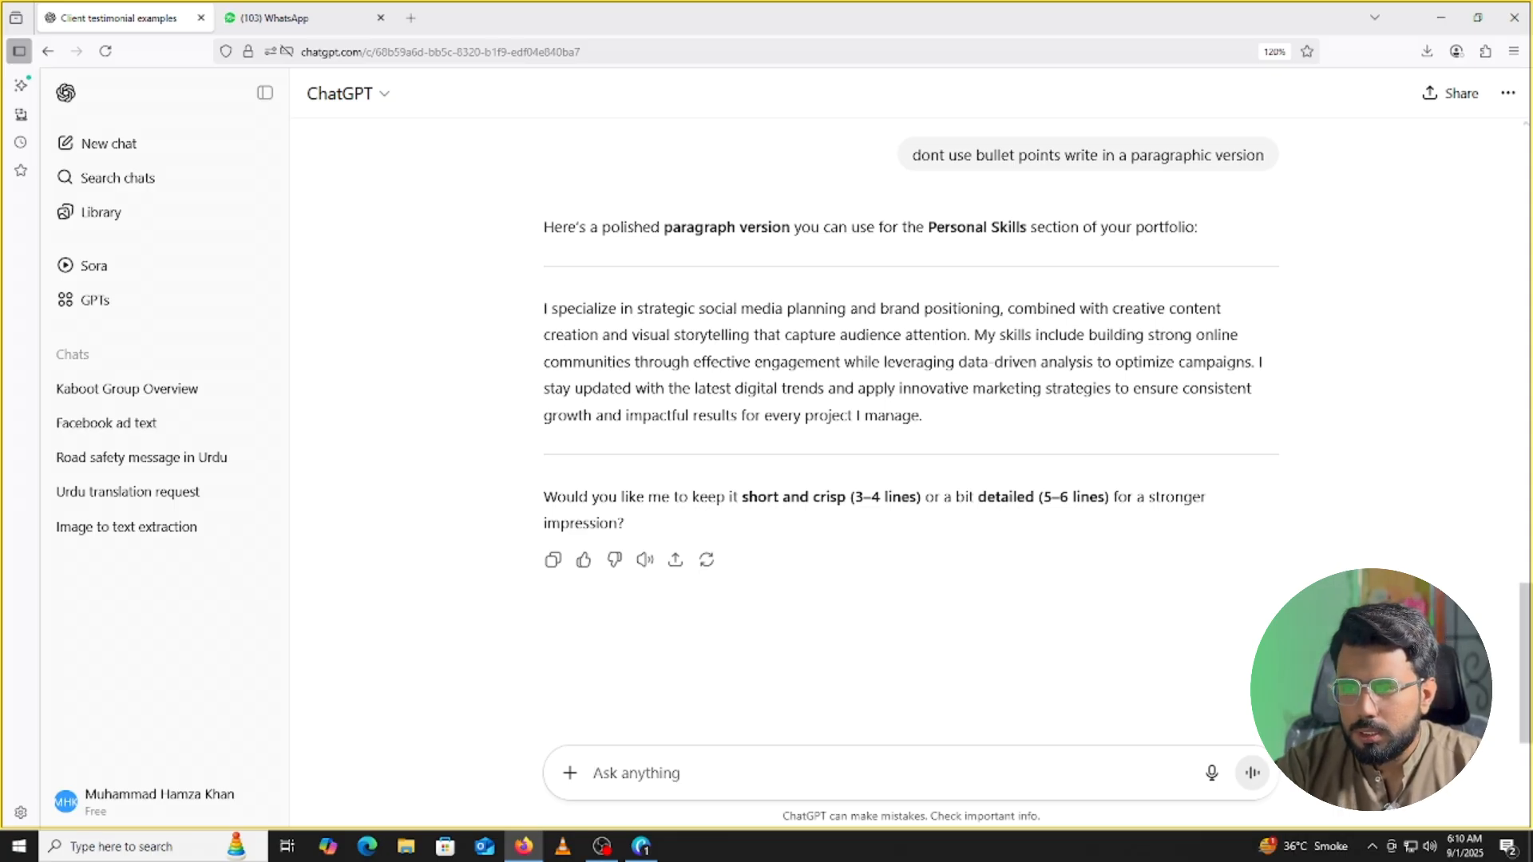
drag(552, 311, 621, 310)
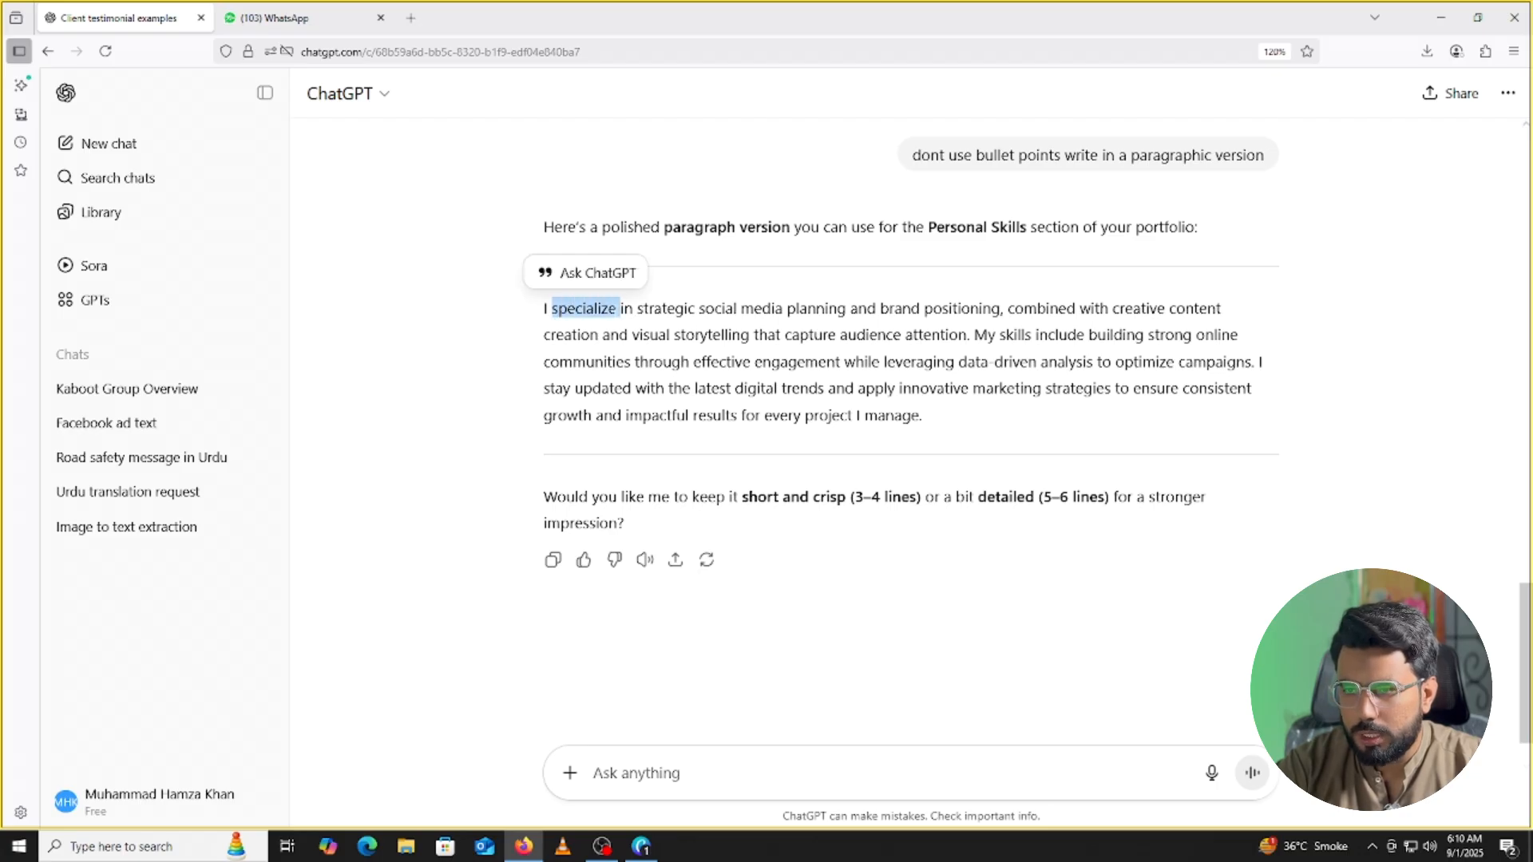
Request a version that doesn't start with 'I' and select the new paragraph.
click(694, 779)
text(dont start with i)
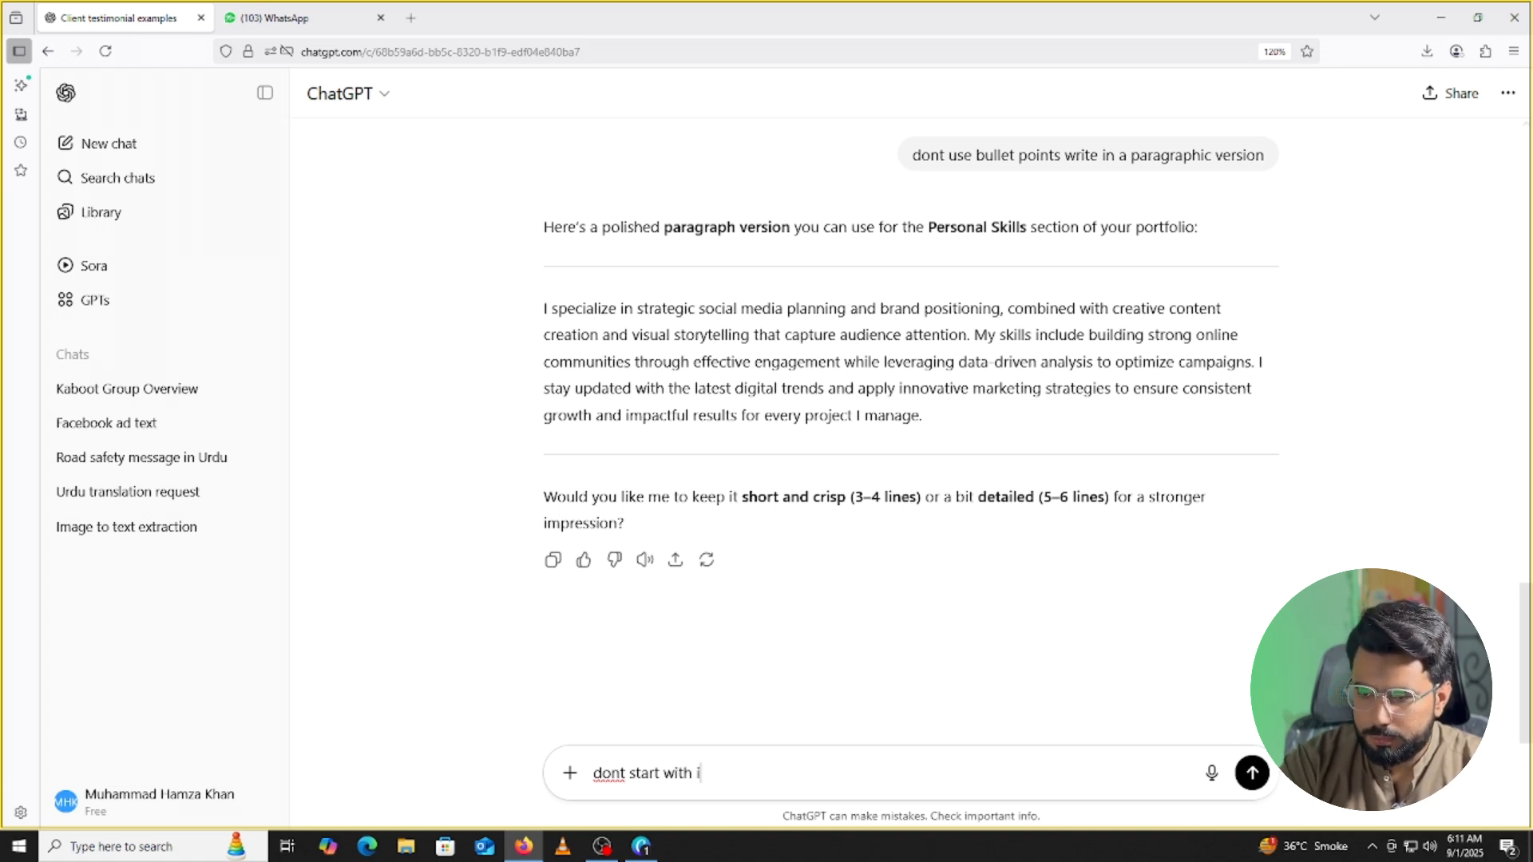
key(Return)
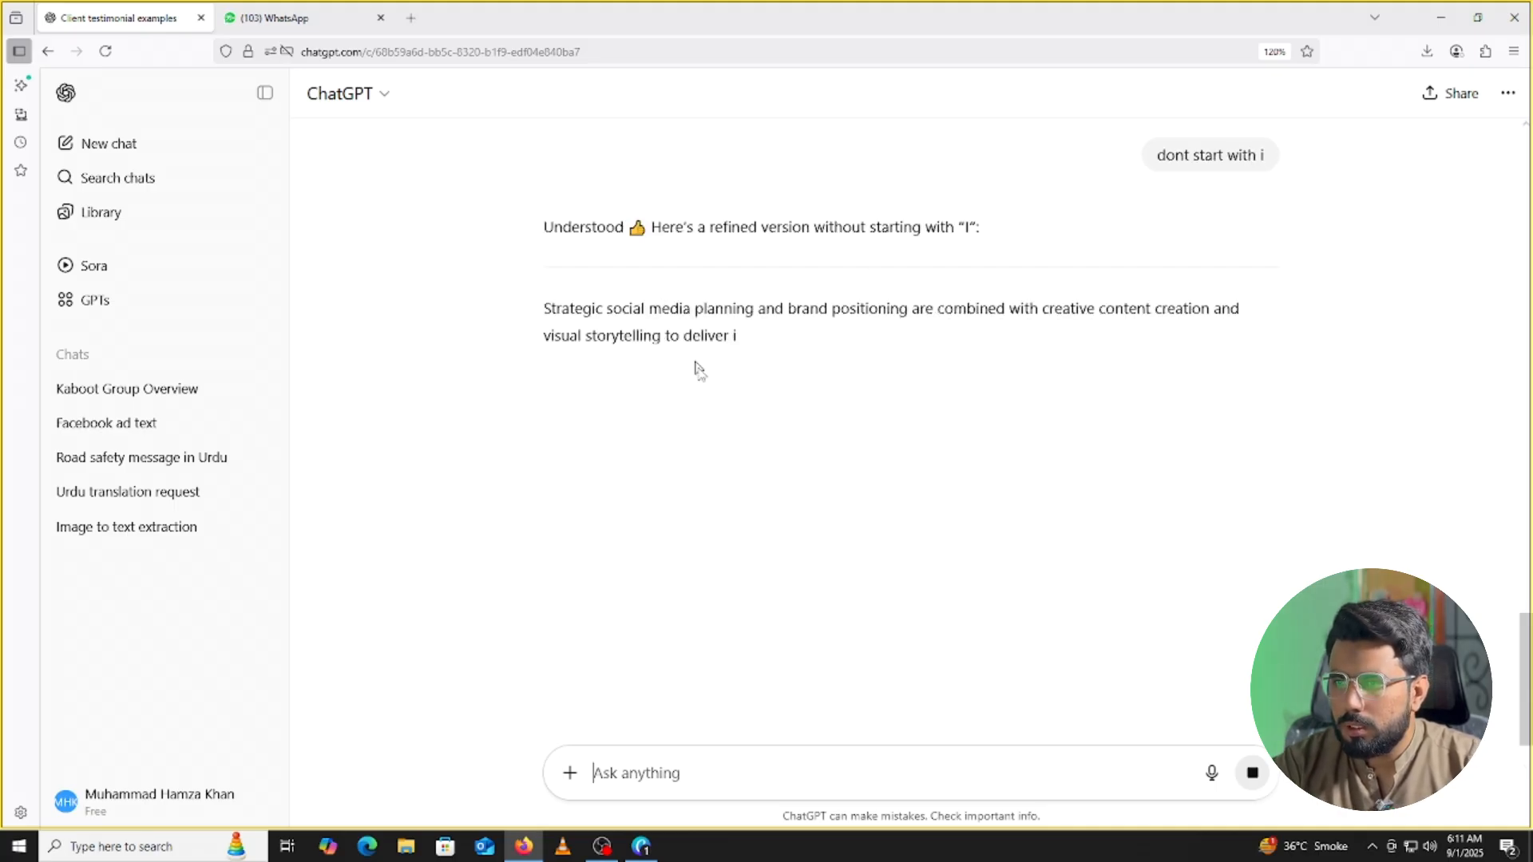
drag(545, 309, 838, 312)
drag(886, 310, 933, 311)
drag(543, 308, 1120, 361)
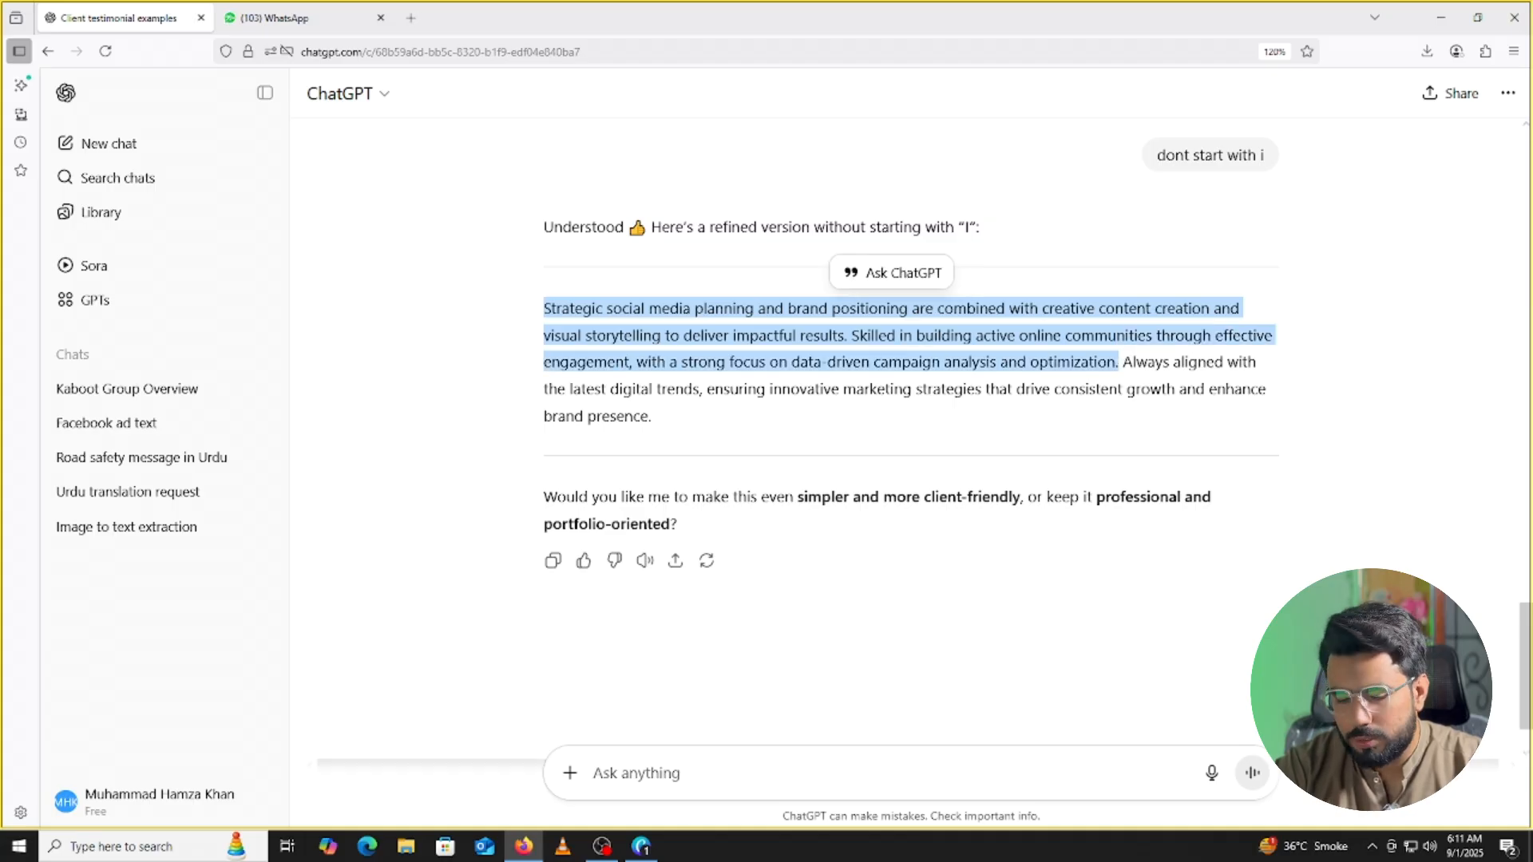
Paste the ChatGPT paragraph over the Personal Skills Lorem ipsum text and delete its opening sentence.
click(641, 846)
double_click(631, 391)
key(ctrl+a)
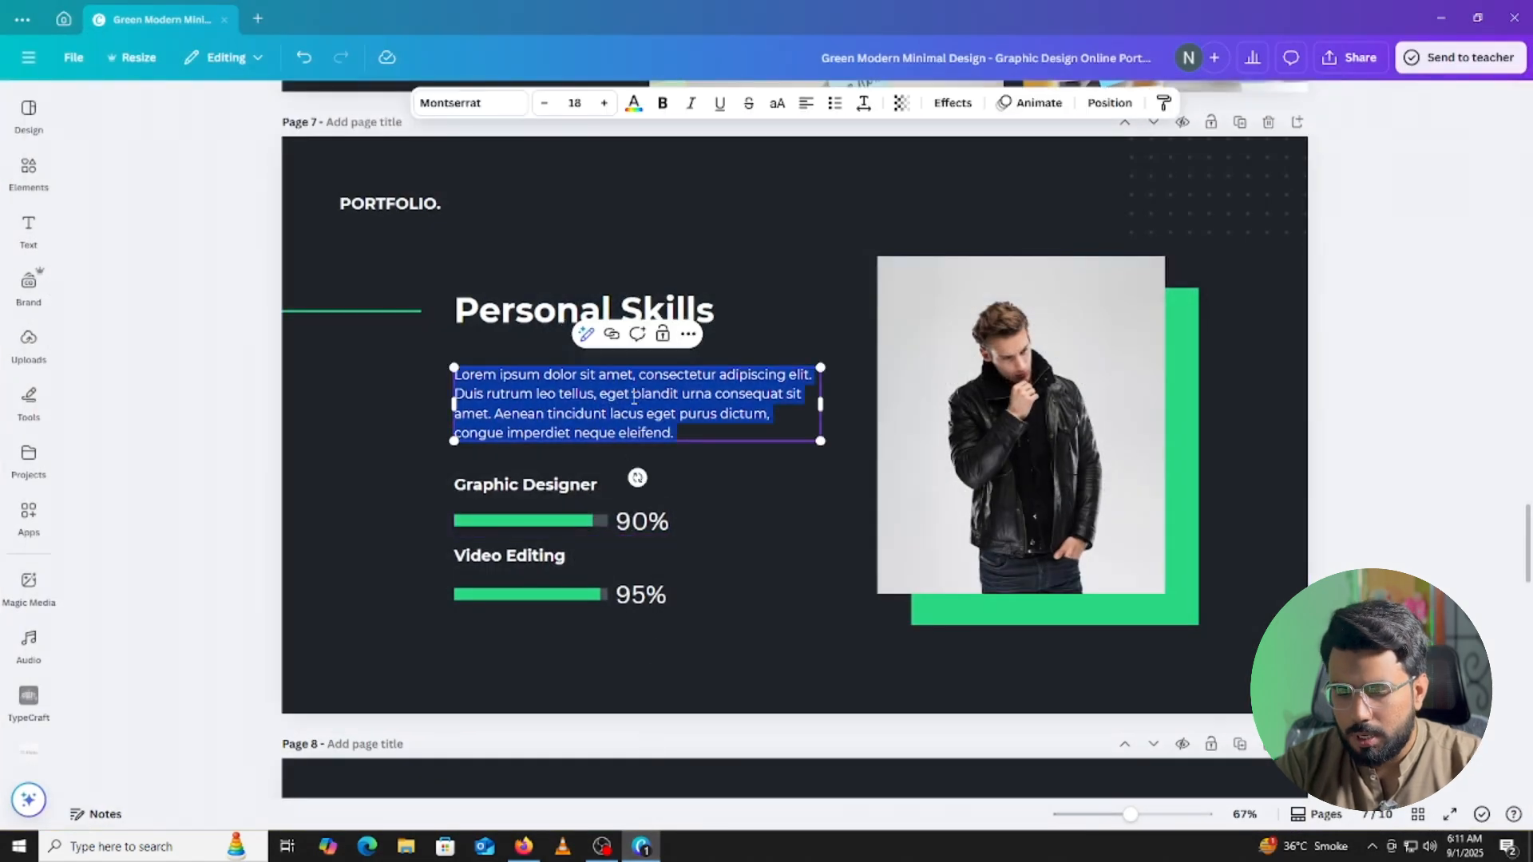
text(Strategic social media planning and brand positioning are combined with creative content creation and visual storytelling to deliver impactful results. Skilled in building active online communities through effective engagement, with a strong focus on data-driven campaign analysis and optimization.)
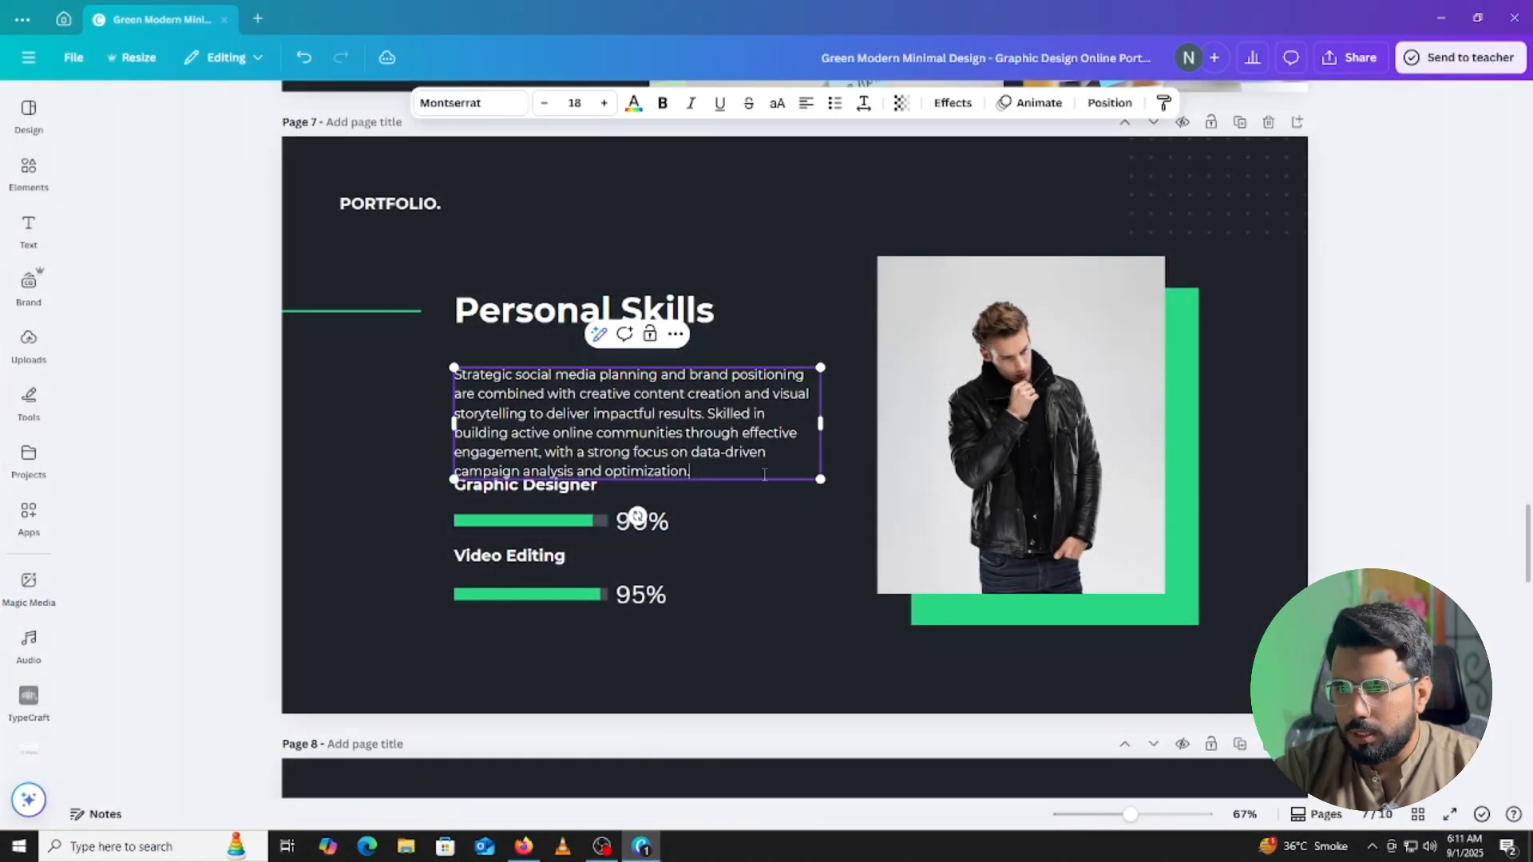
shift+click(738, 453)
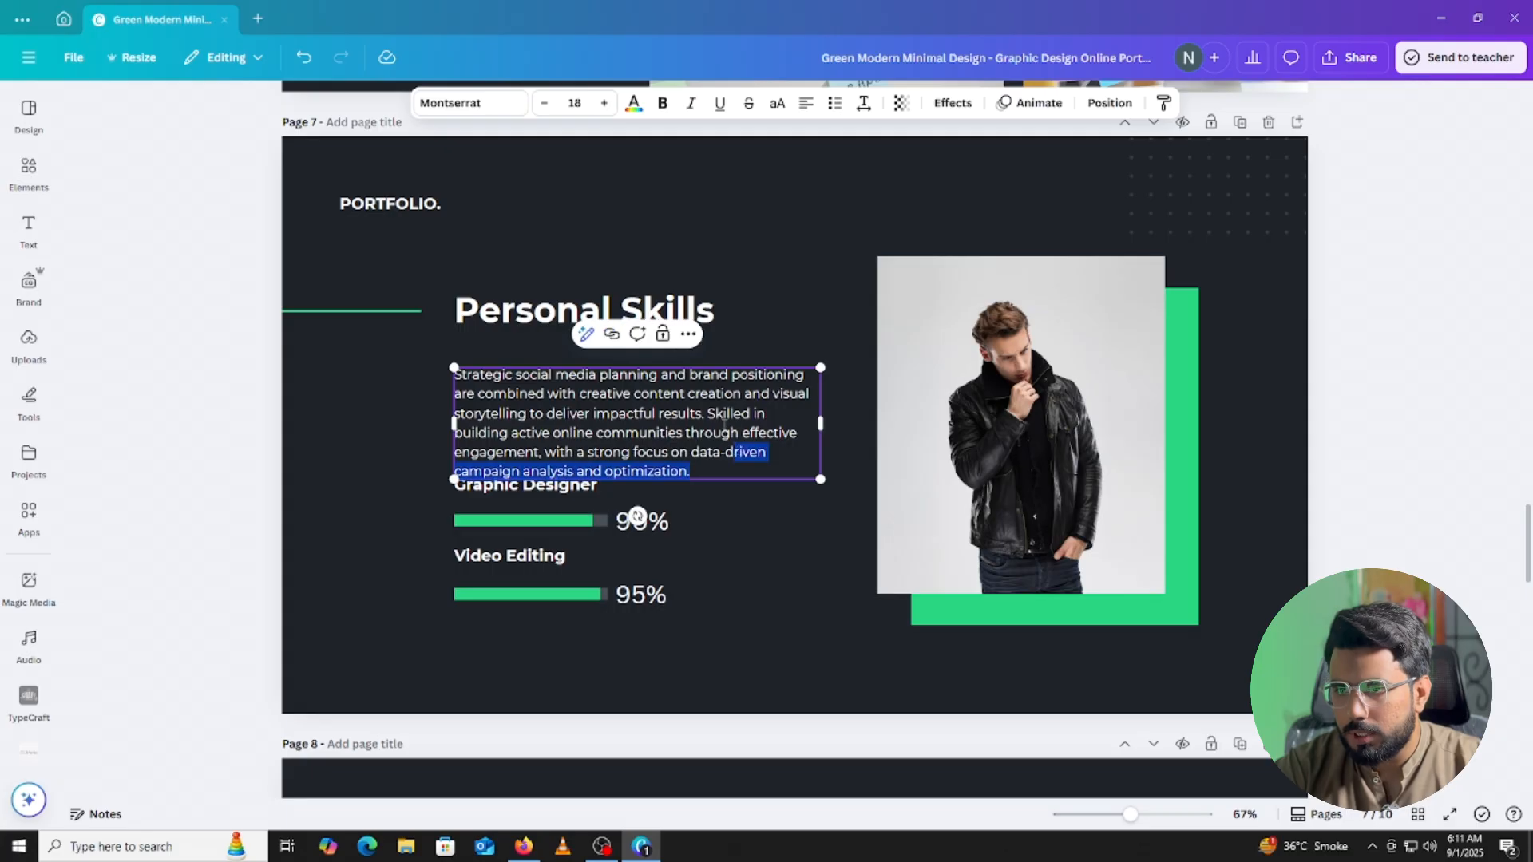
drag(706, 413, 456, 374)
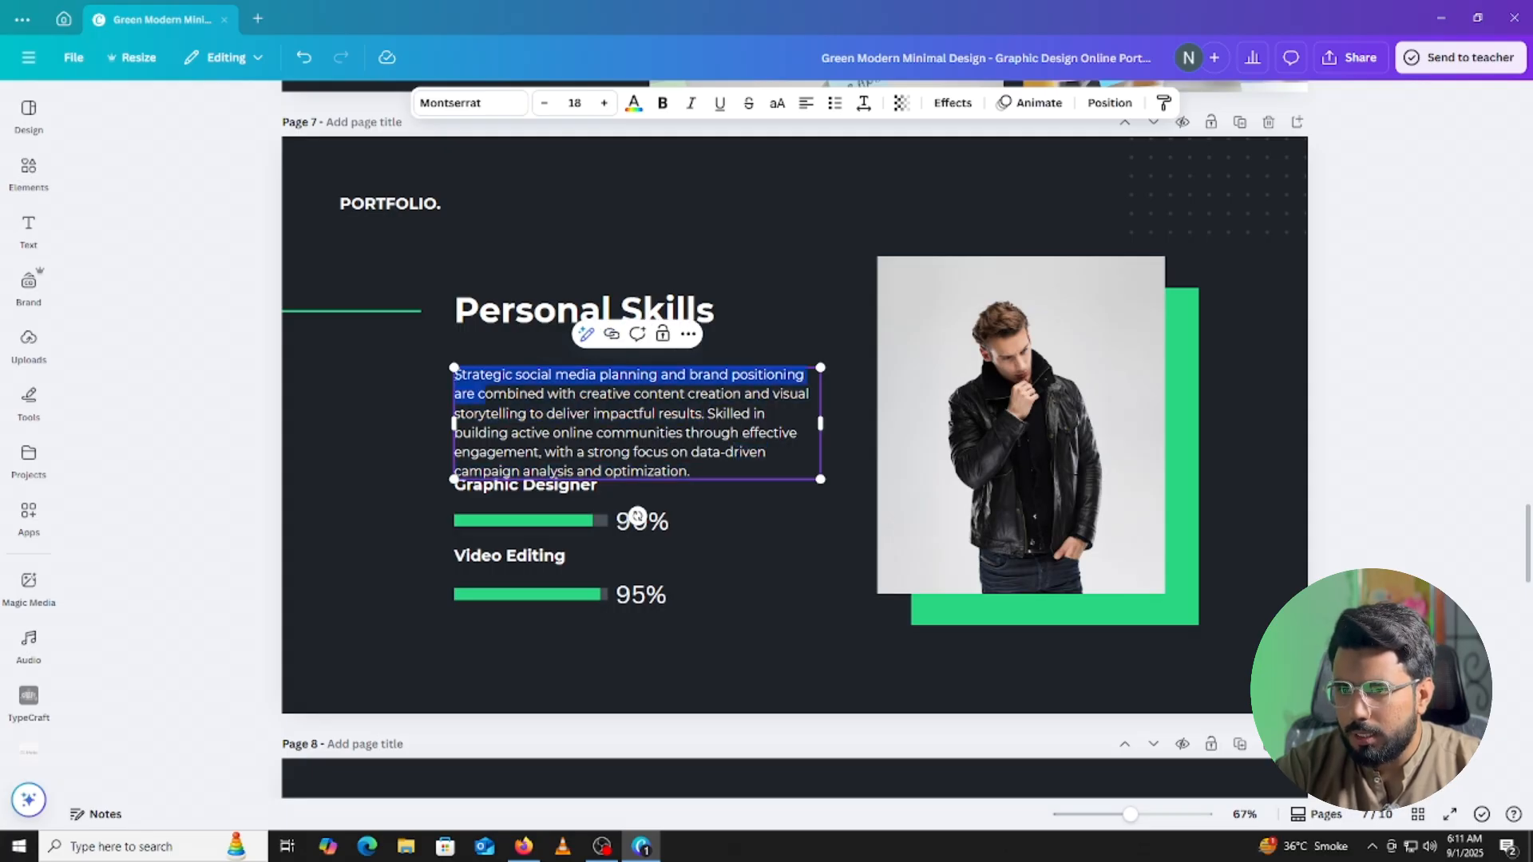
drag(711, 415, 457, 374)
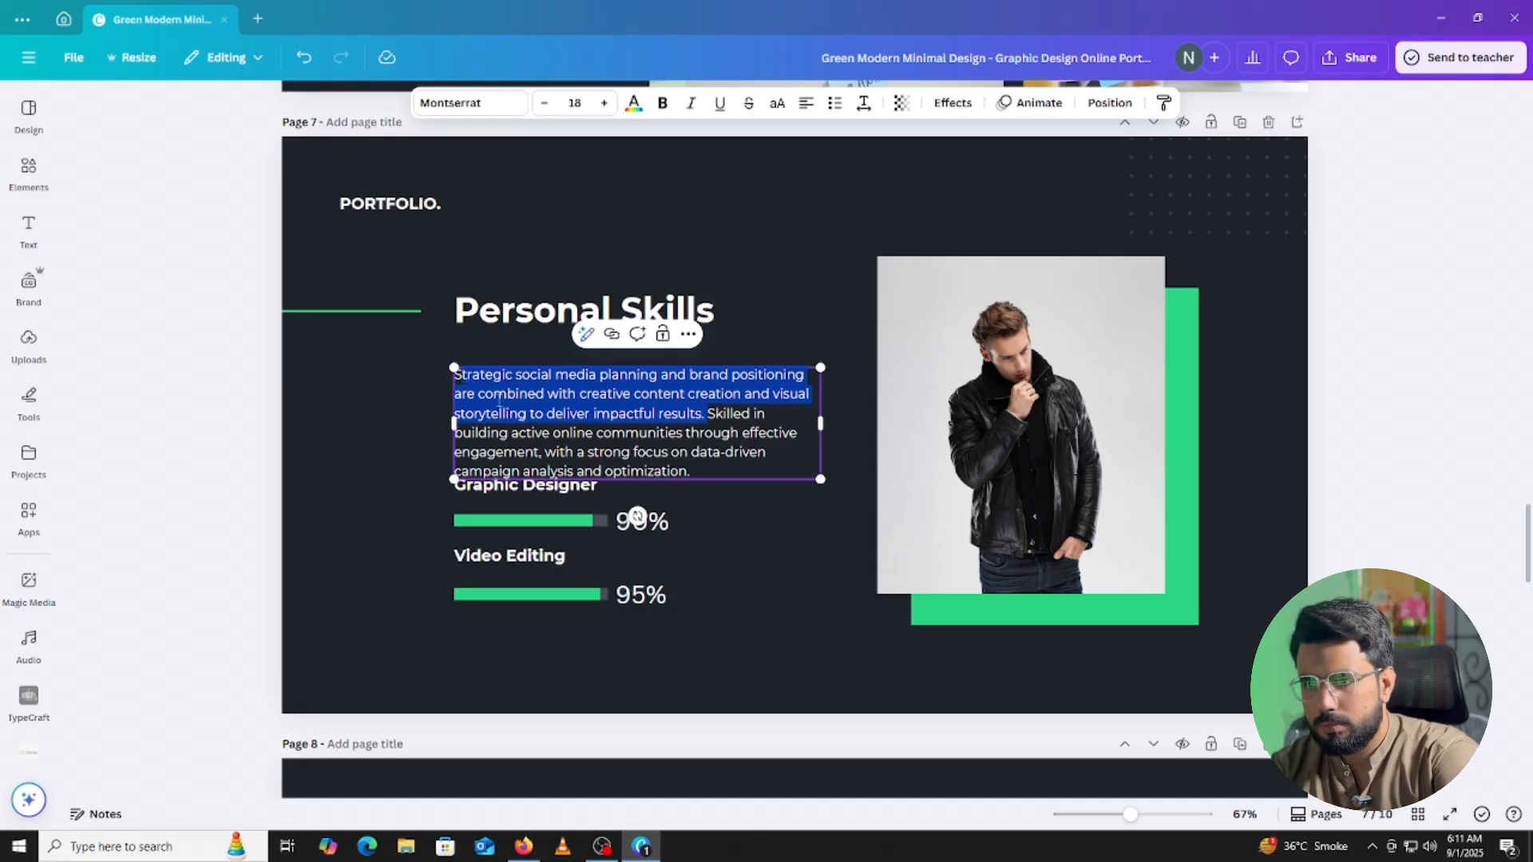
key(BackSpace)
click(1348, 393)
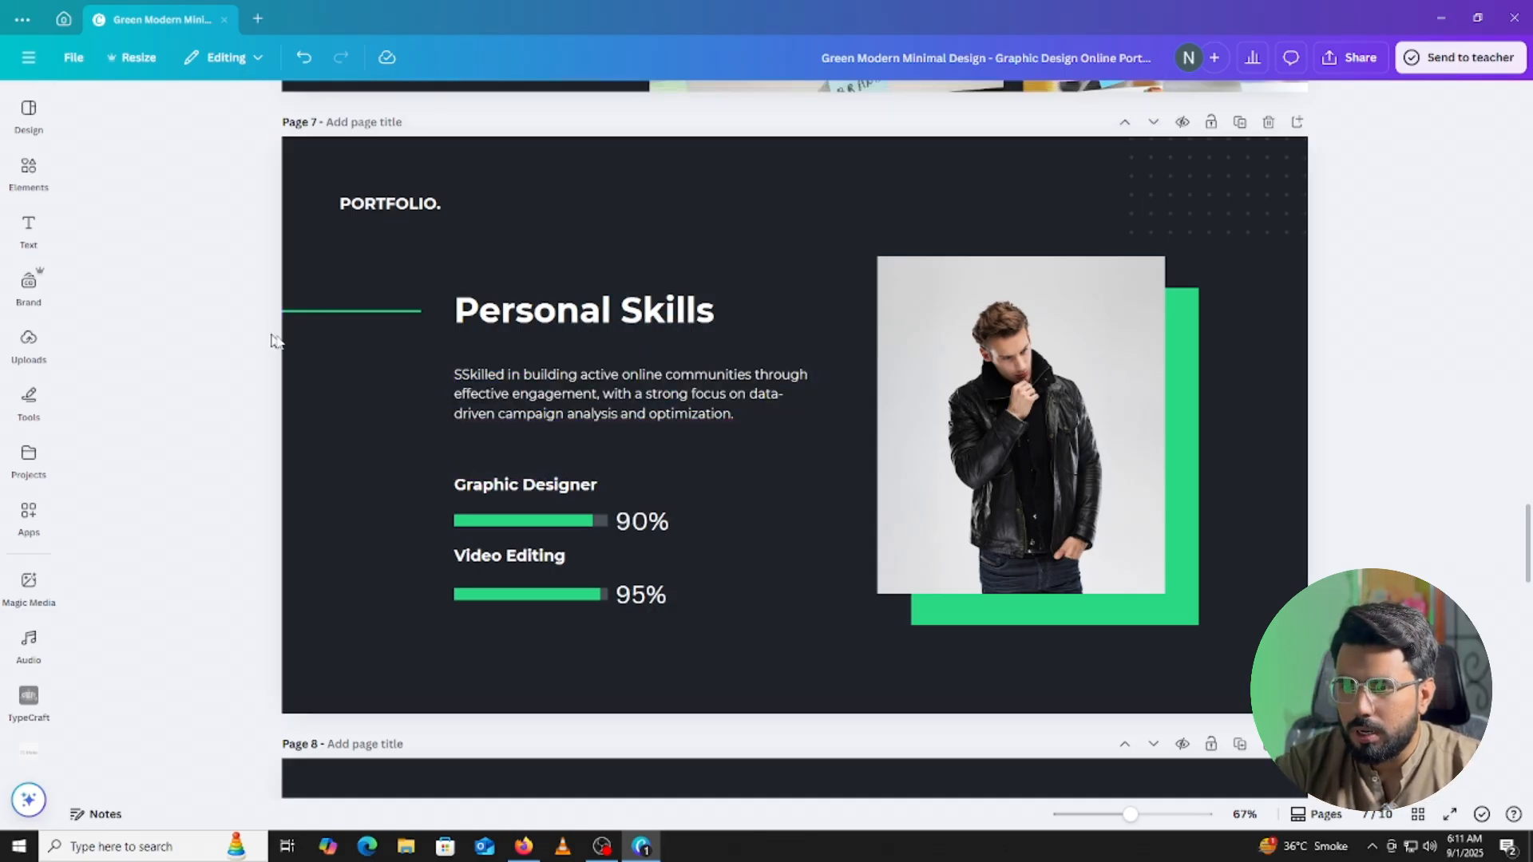
Fix the doubled S in 'Skilled' in the Personal Skills paragraph.
click(461, 376)
click(461, 376)
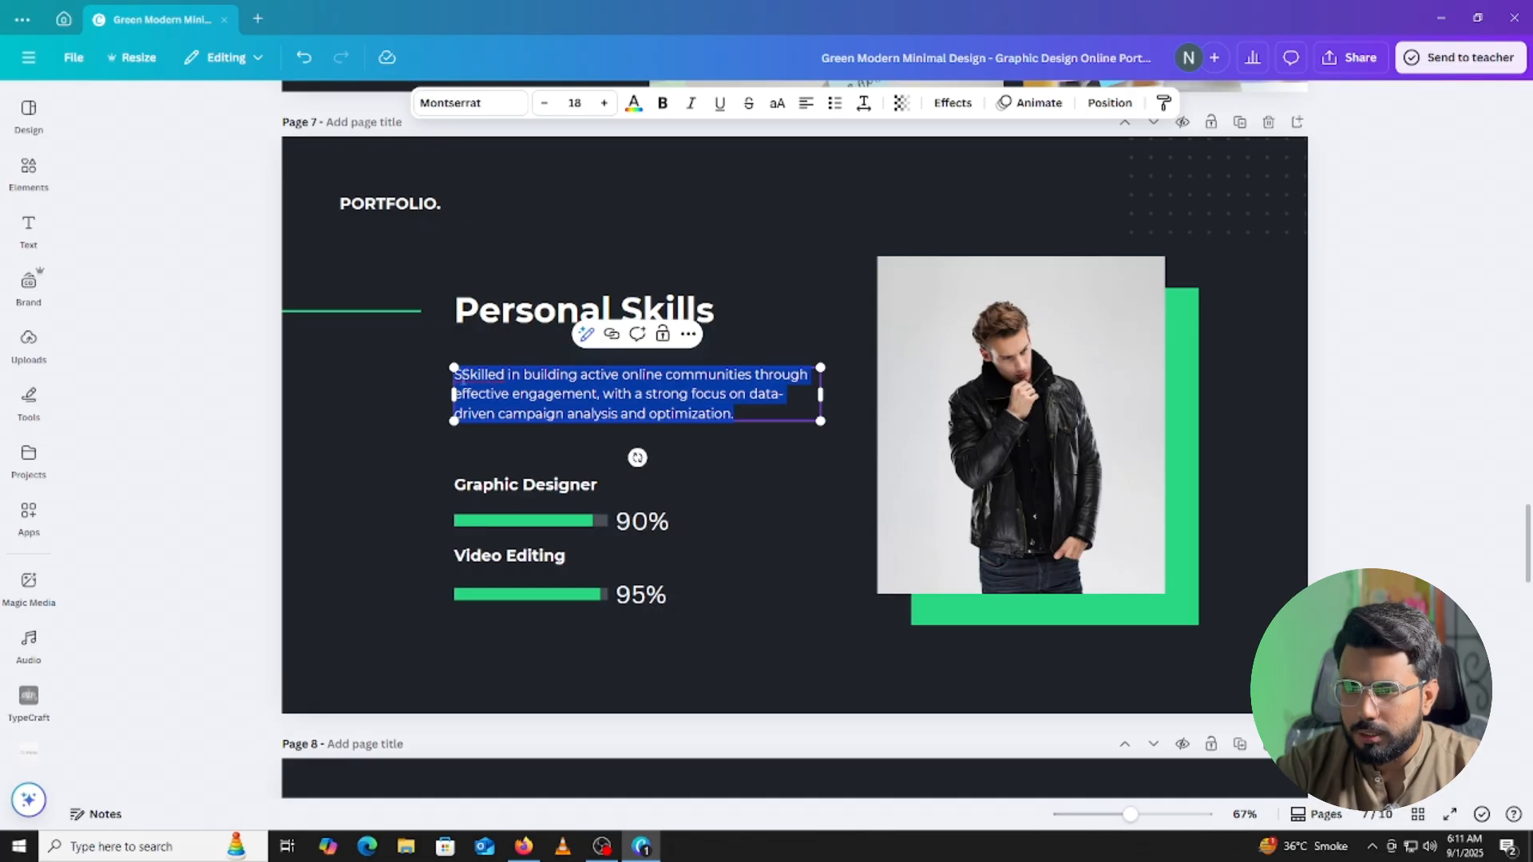
click(463, 380)
key(BackSpace)
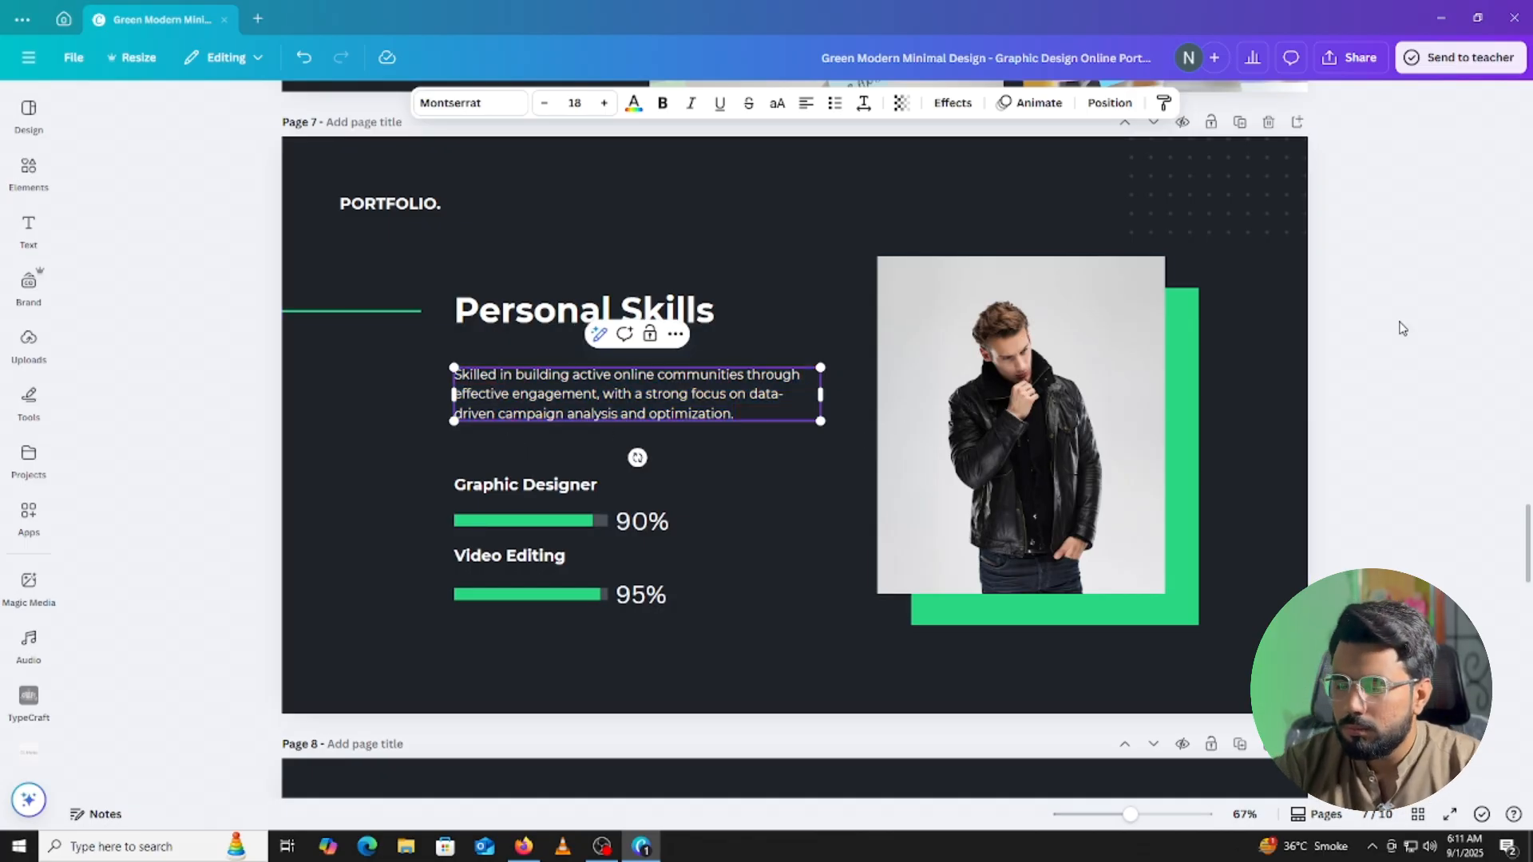
click(1402, 328)
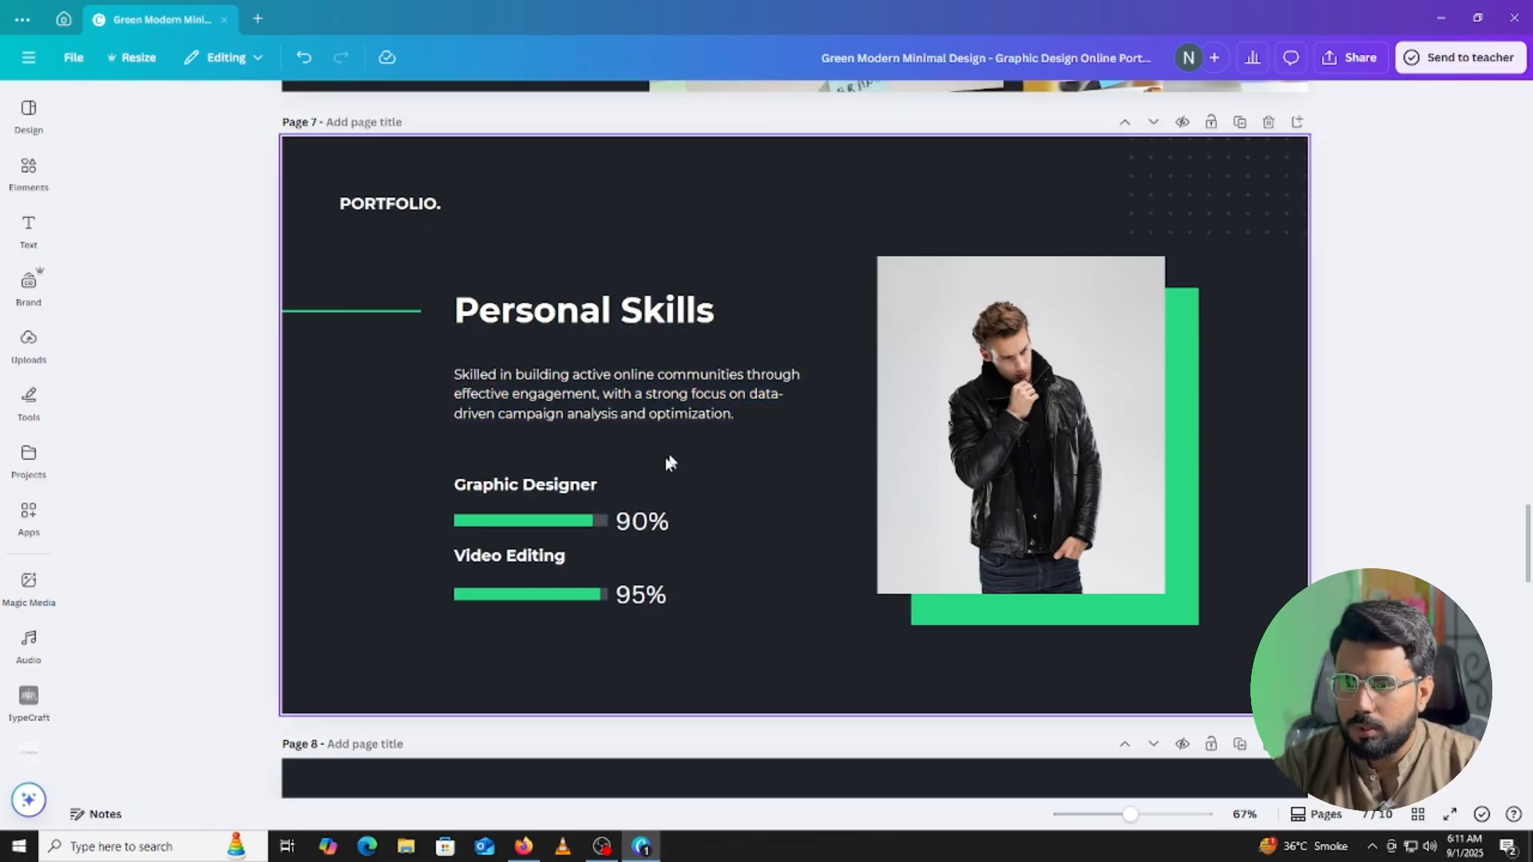
Check the Graphic Designer title and the 90% and 95% skill bars.
click(558, 483)
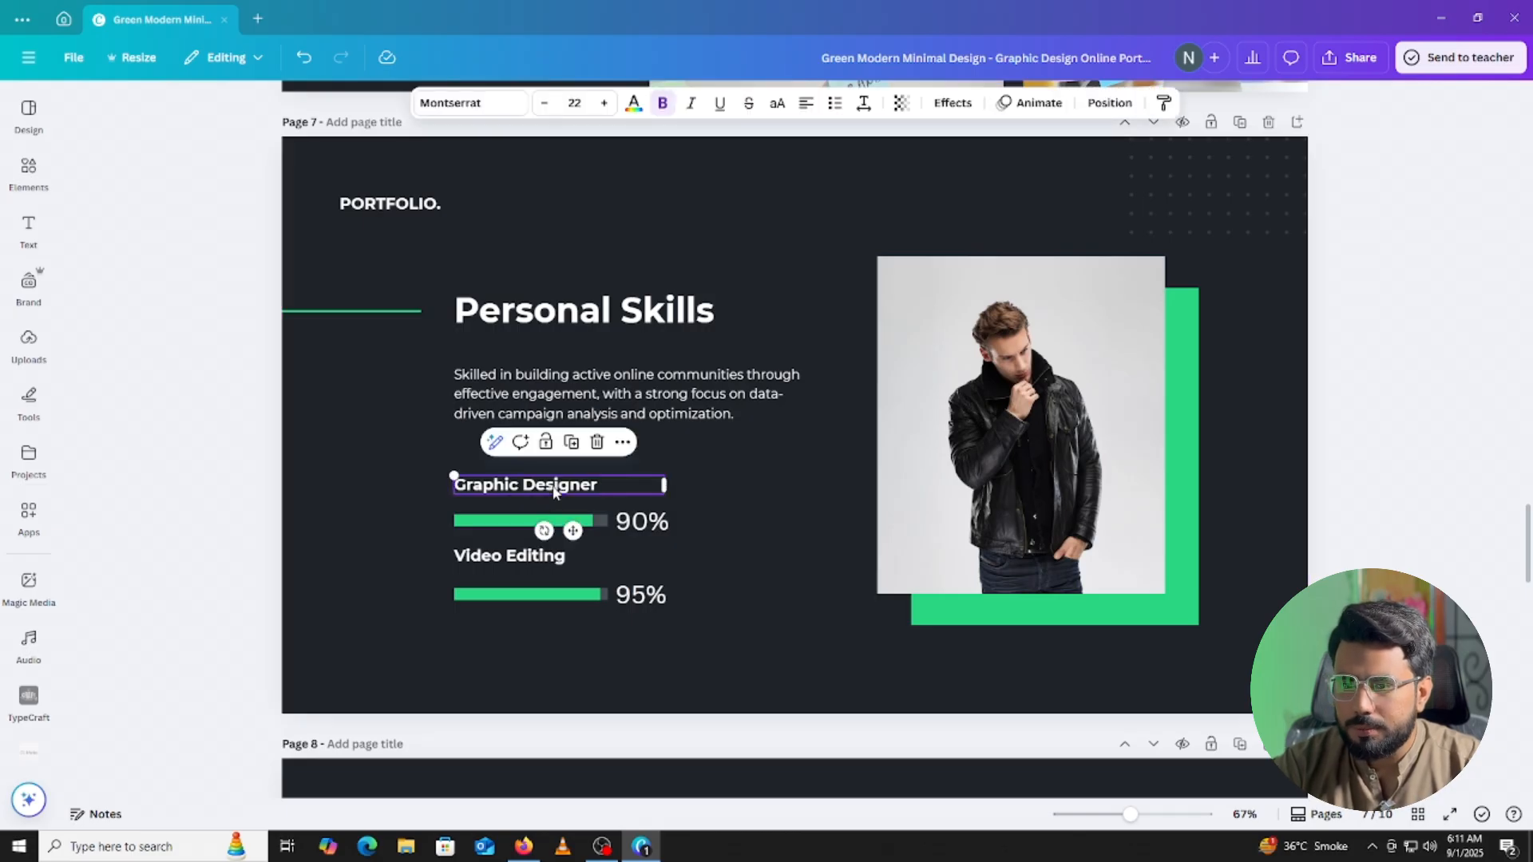
click(557, 483)
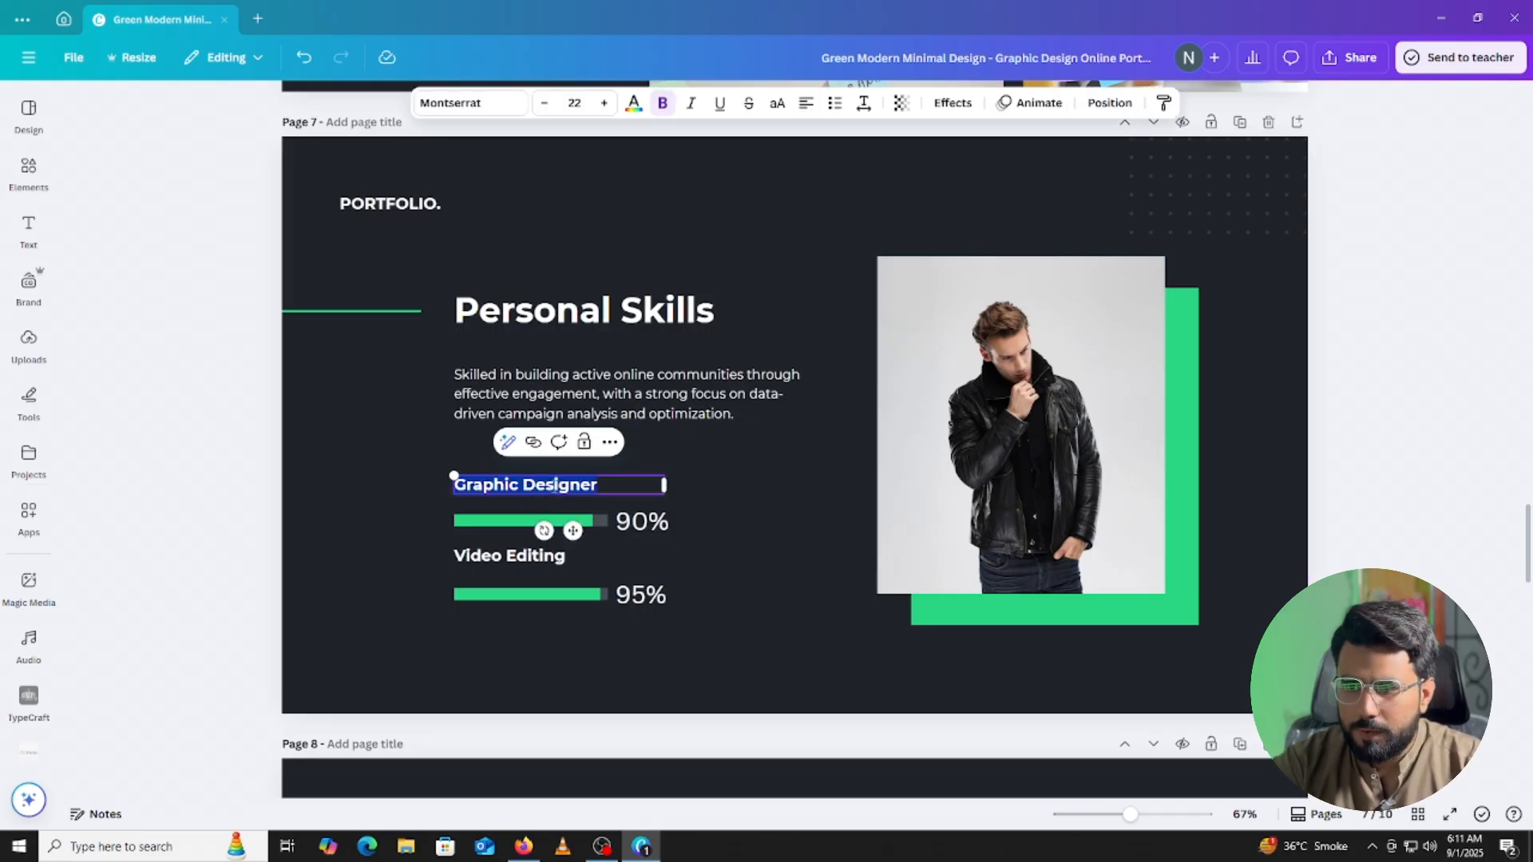
click(653, 523)
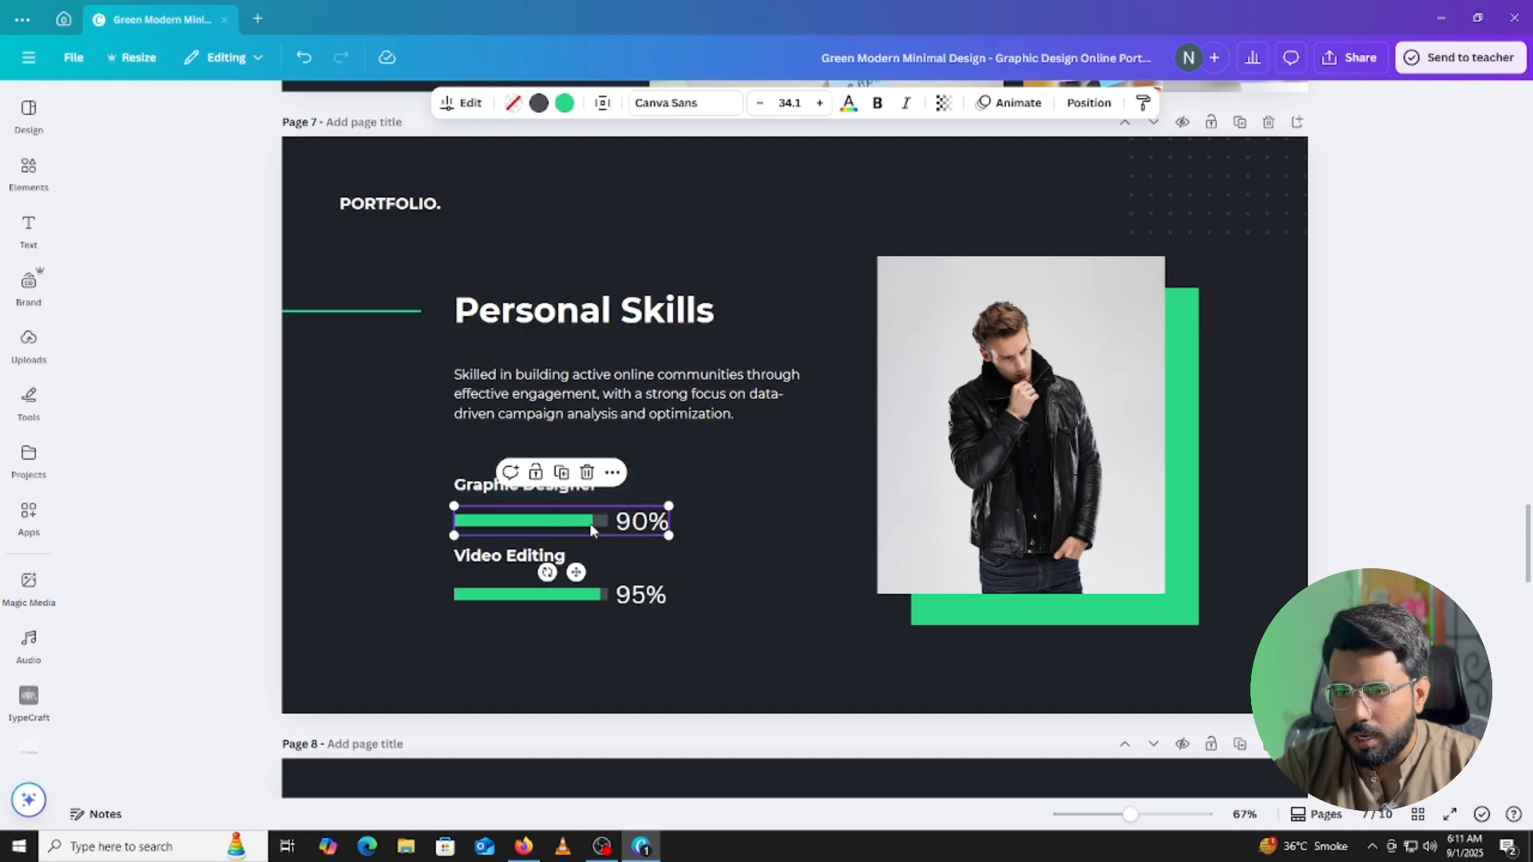
click(604, 600)
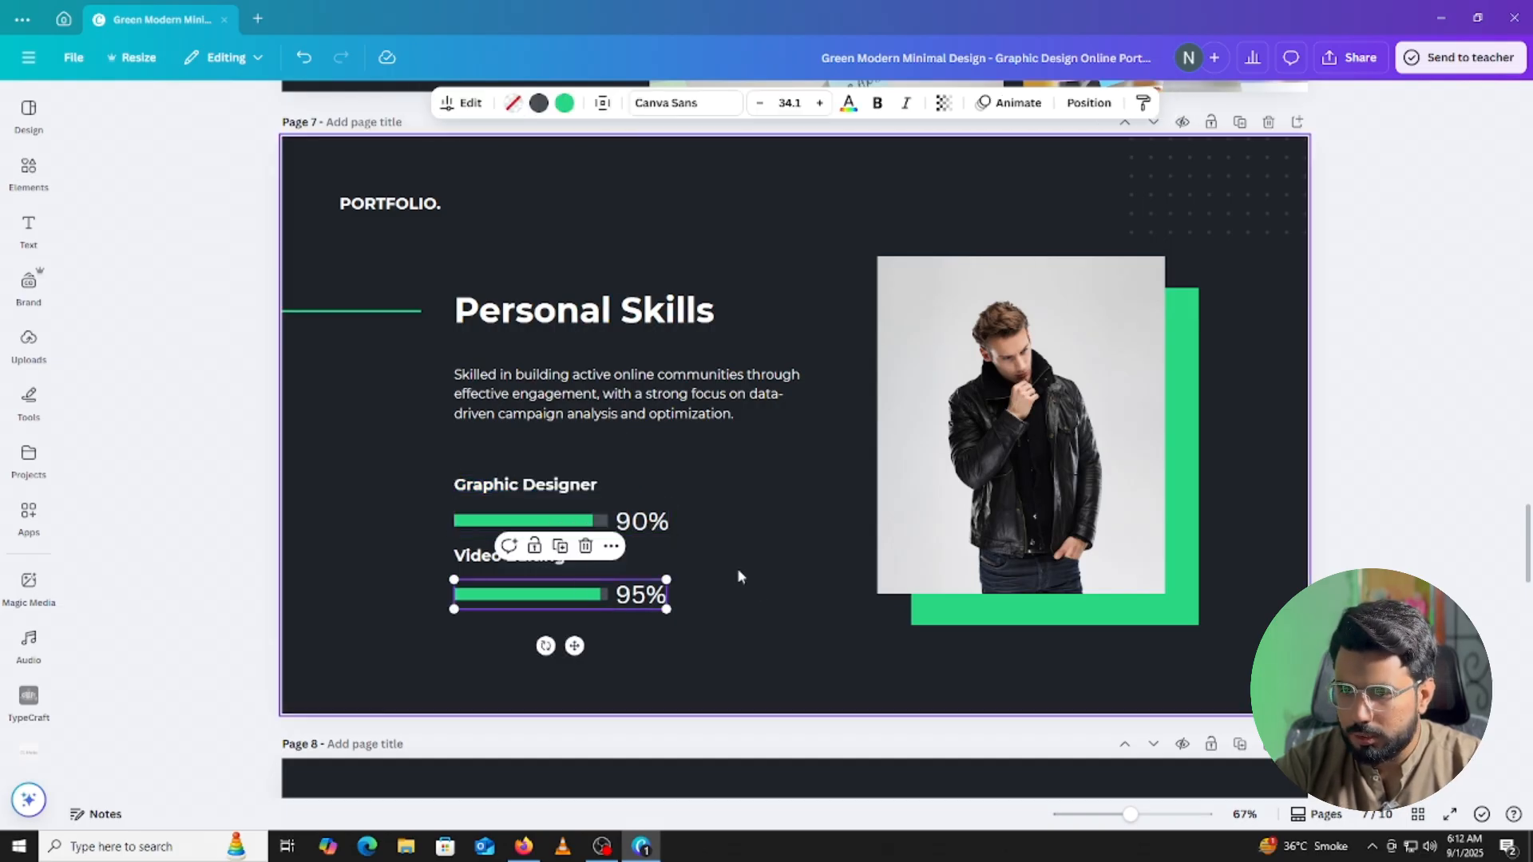
Scroll down to page 8, the Achievement slide, clearing the current selection.
scroll(736, 567, down, 7)
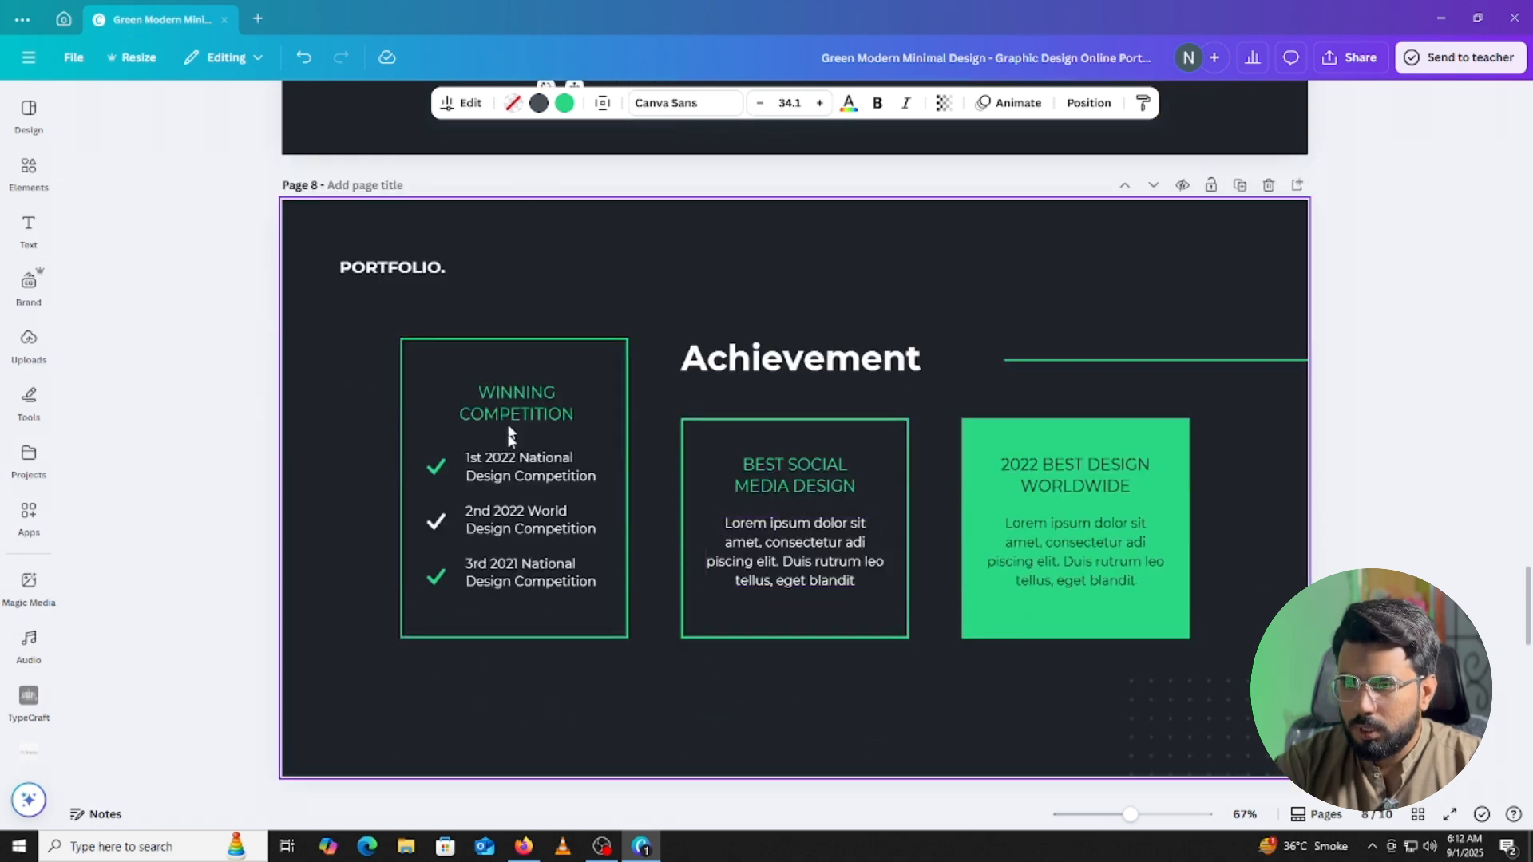
click(1349, 209)
scroll(1317, 213, down, 3)
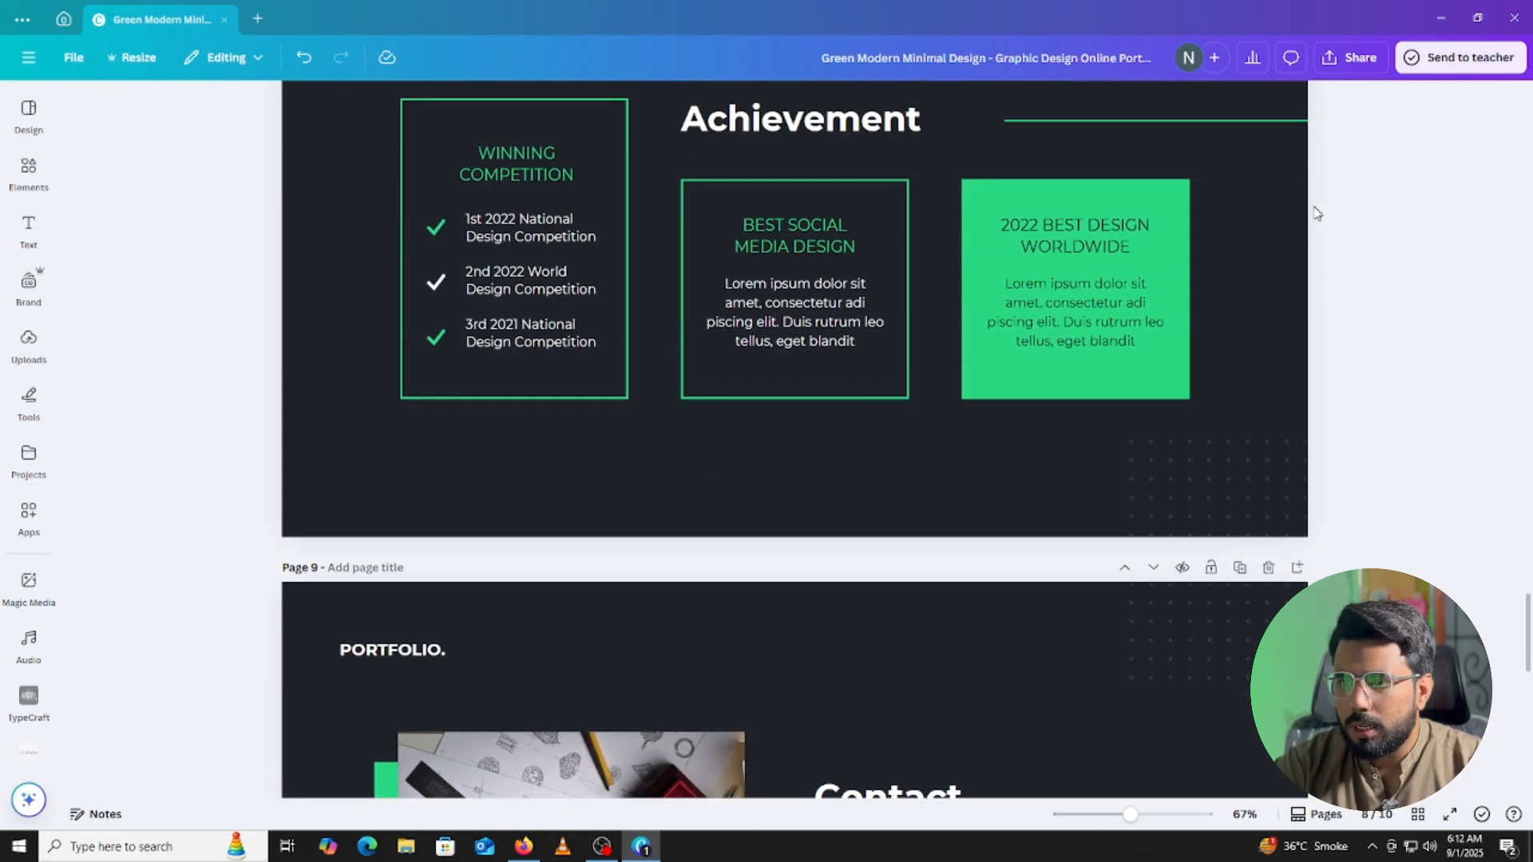
scroll(1311, 214, up, 2)
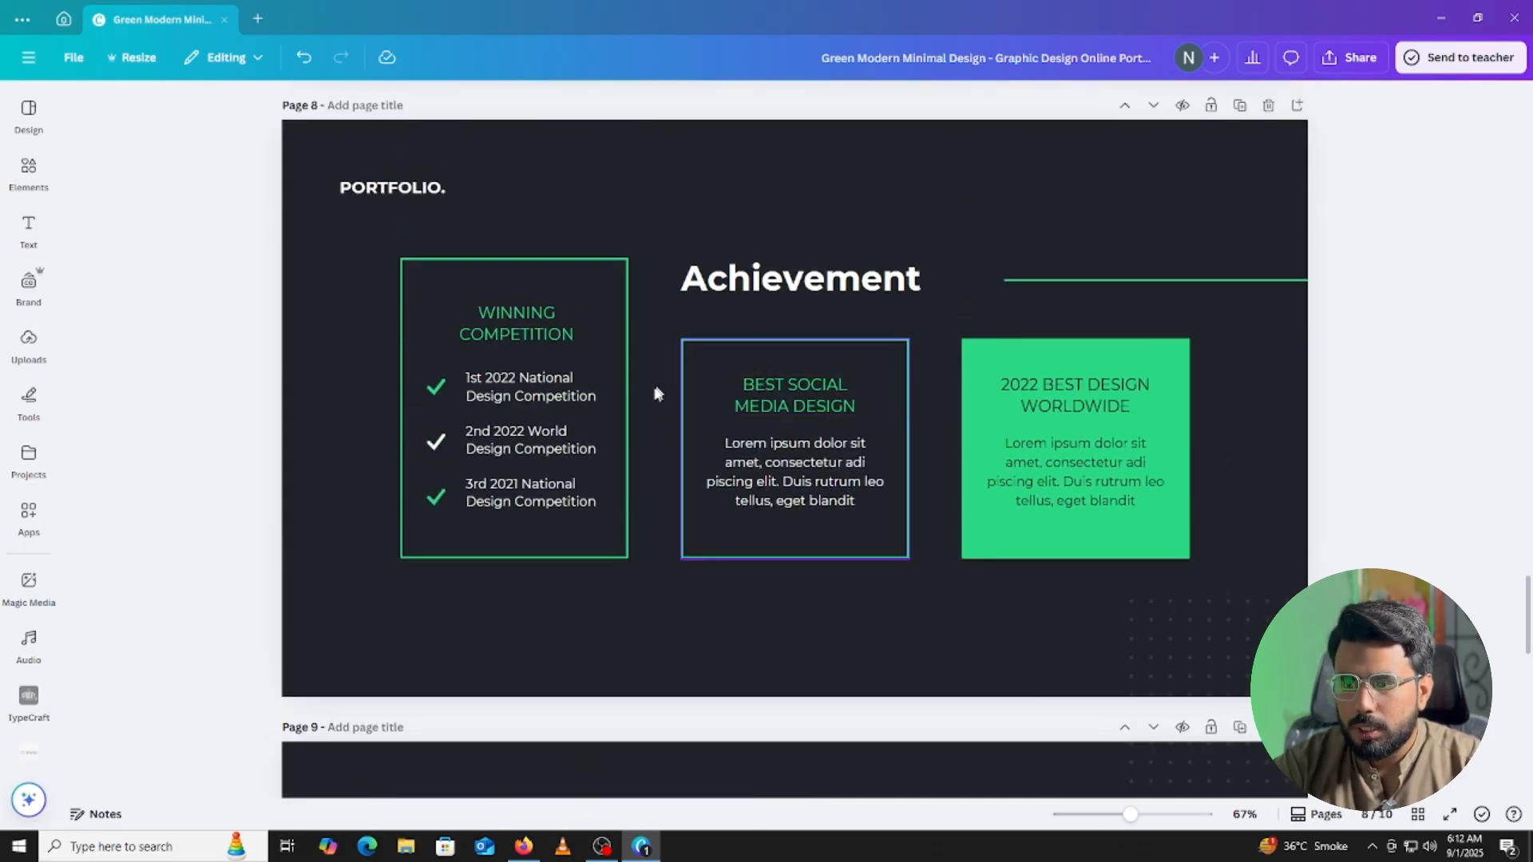
Delete the Achievement page and replace the Contact Details phone number with the owner's.
click(1267, 106)
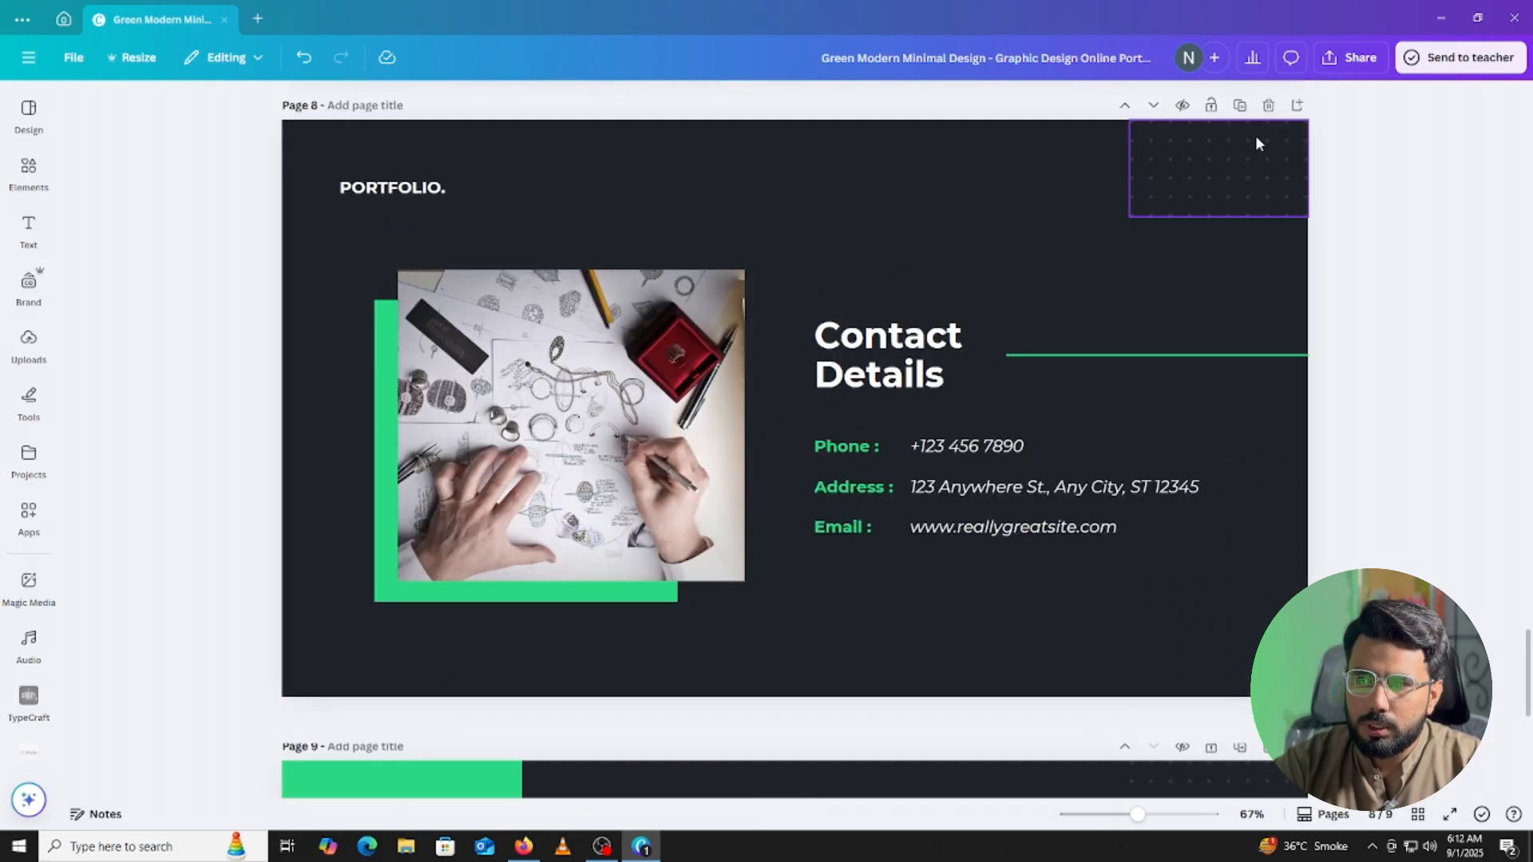
click(968, 451)
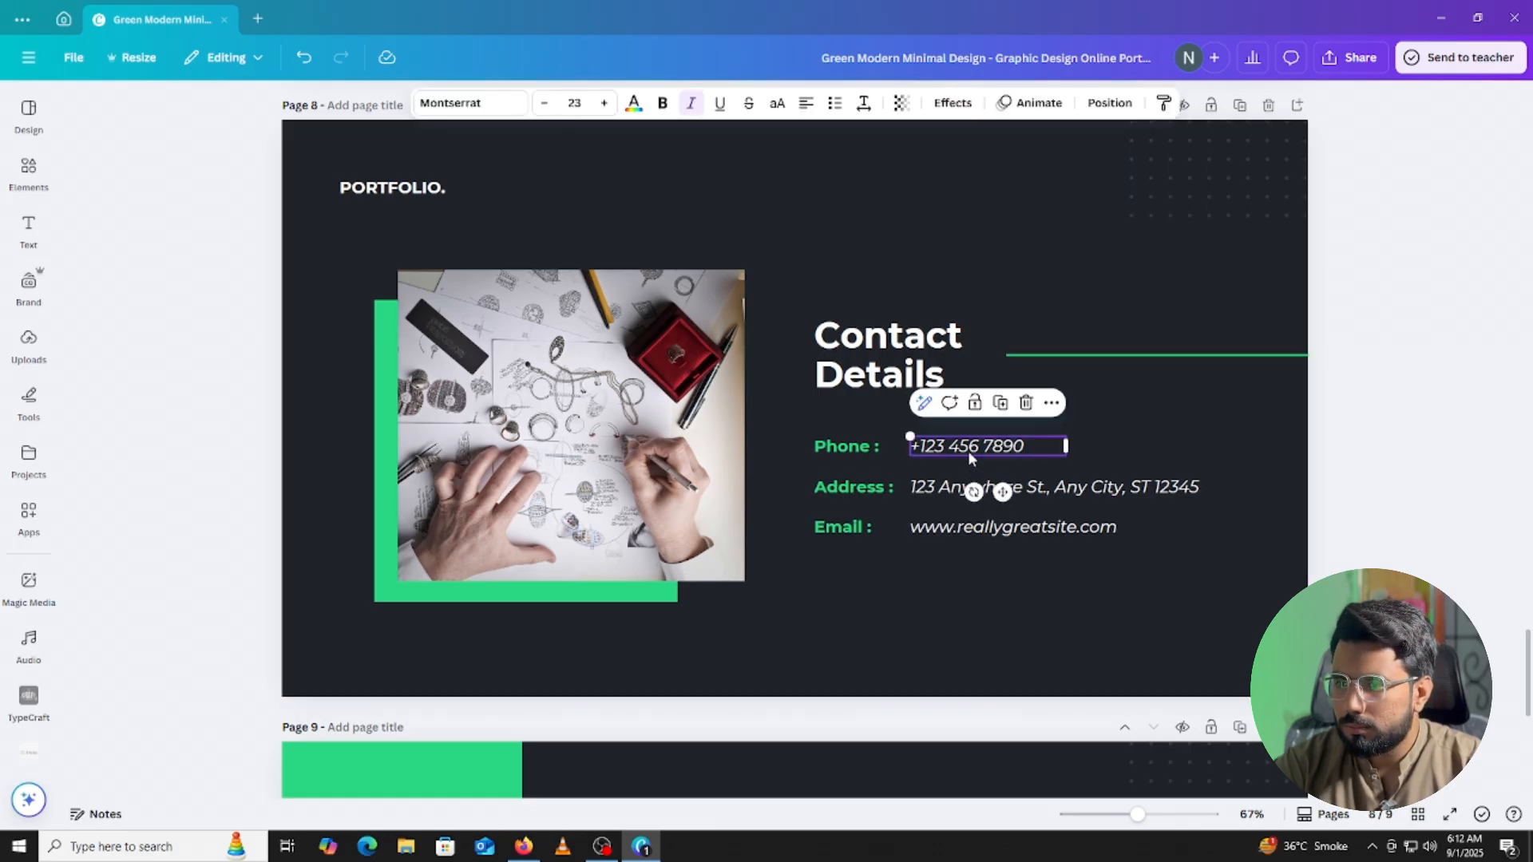
click(968, 451)
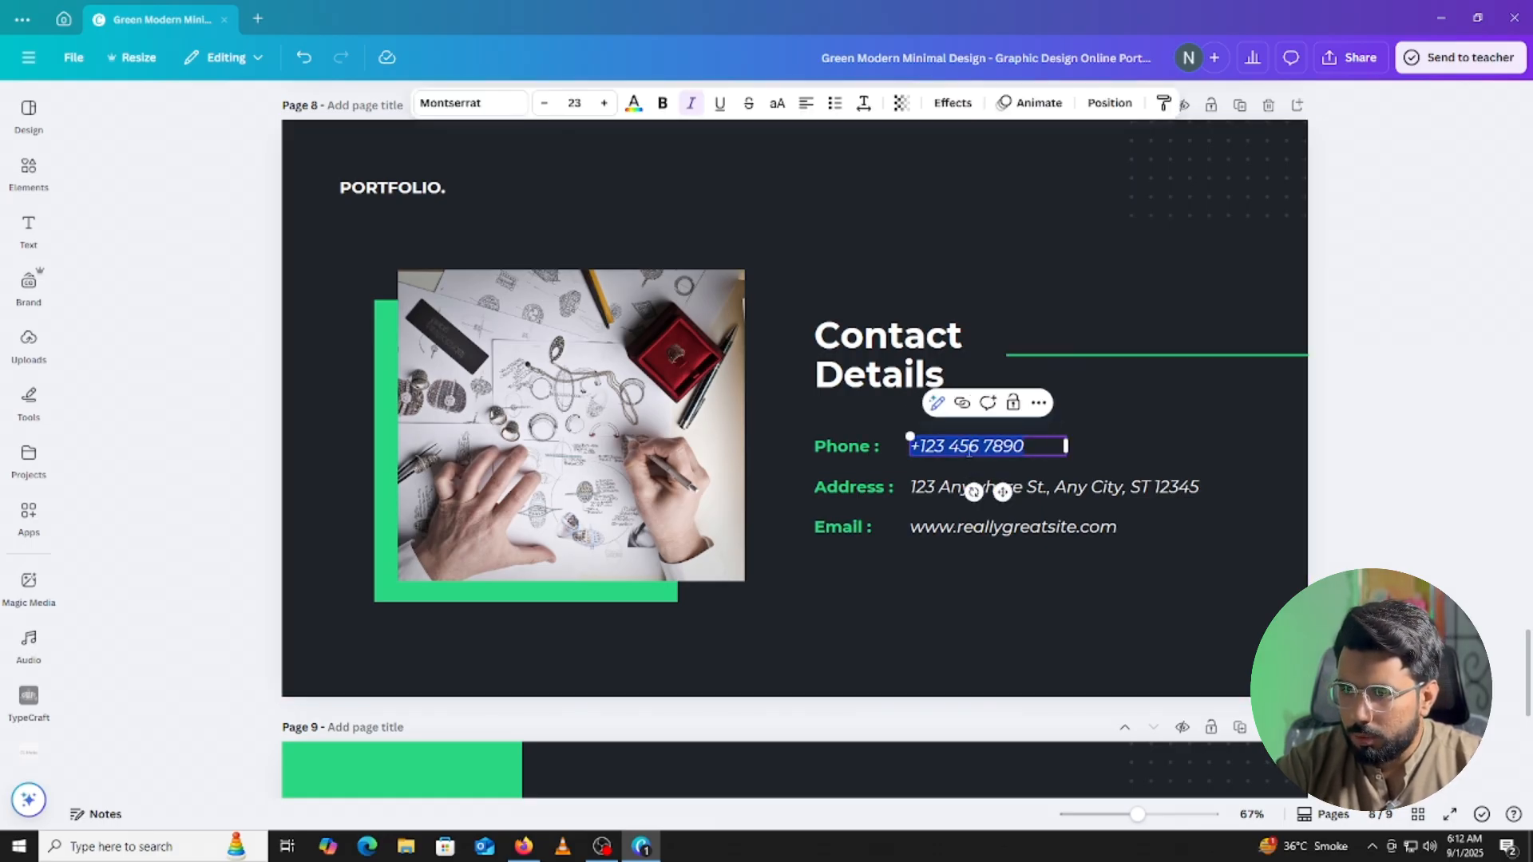
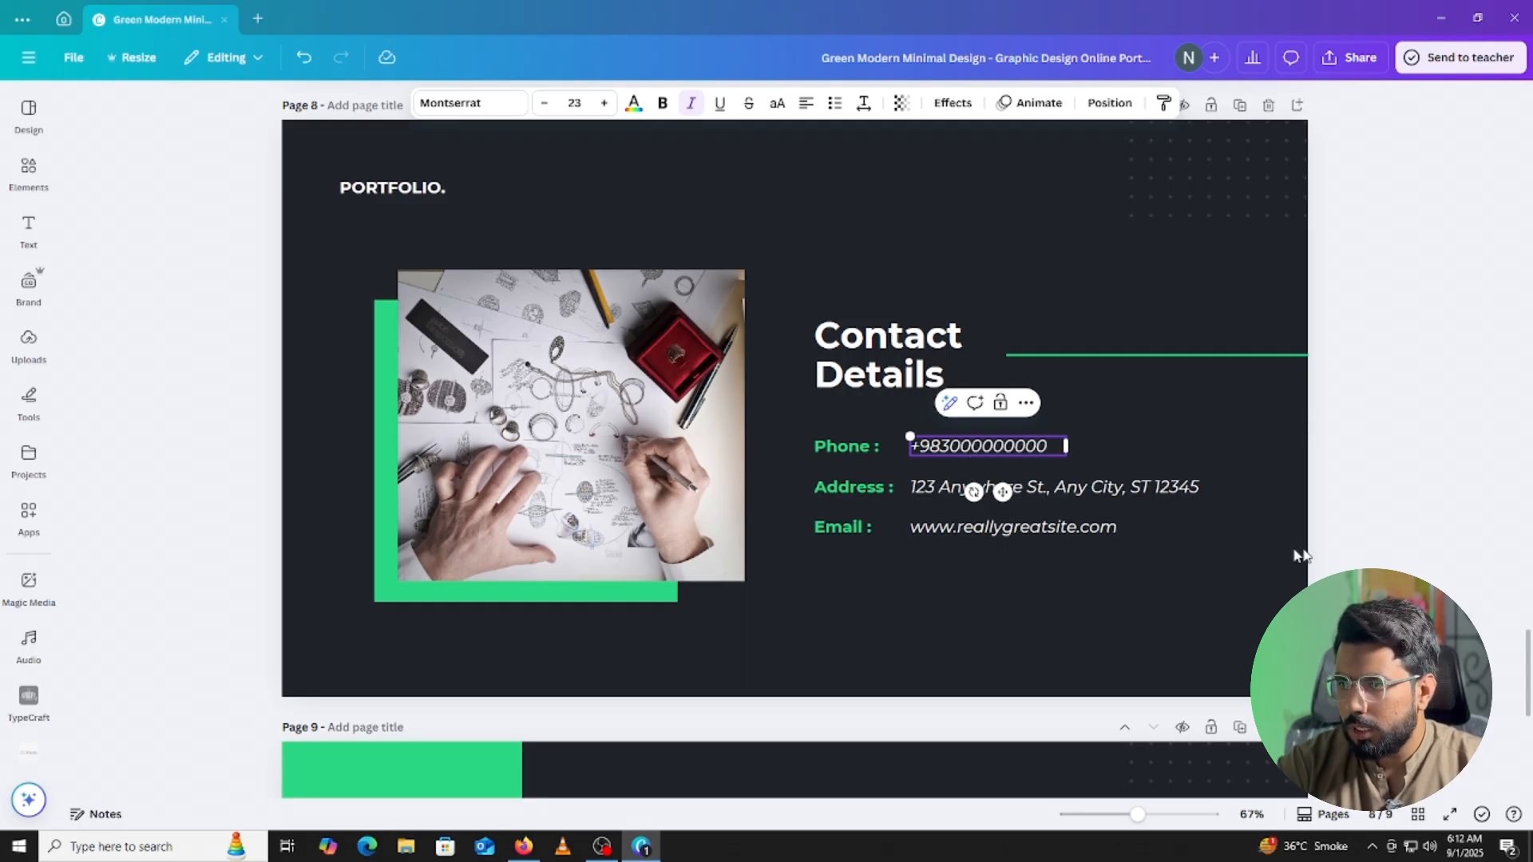
Remove the Address label and value, then move the Email row up under Phone.
click(1135, 489)
click(1104, 443)
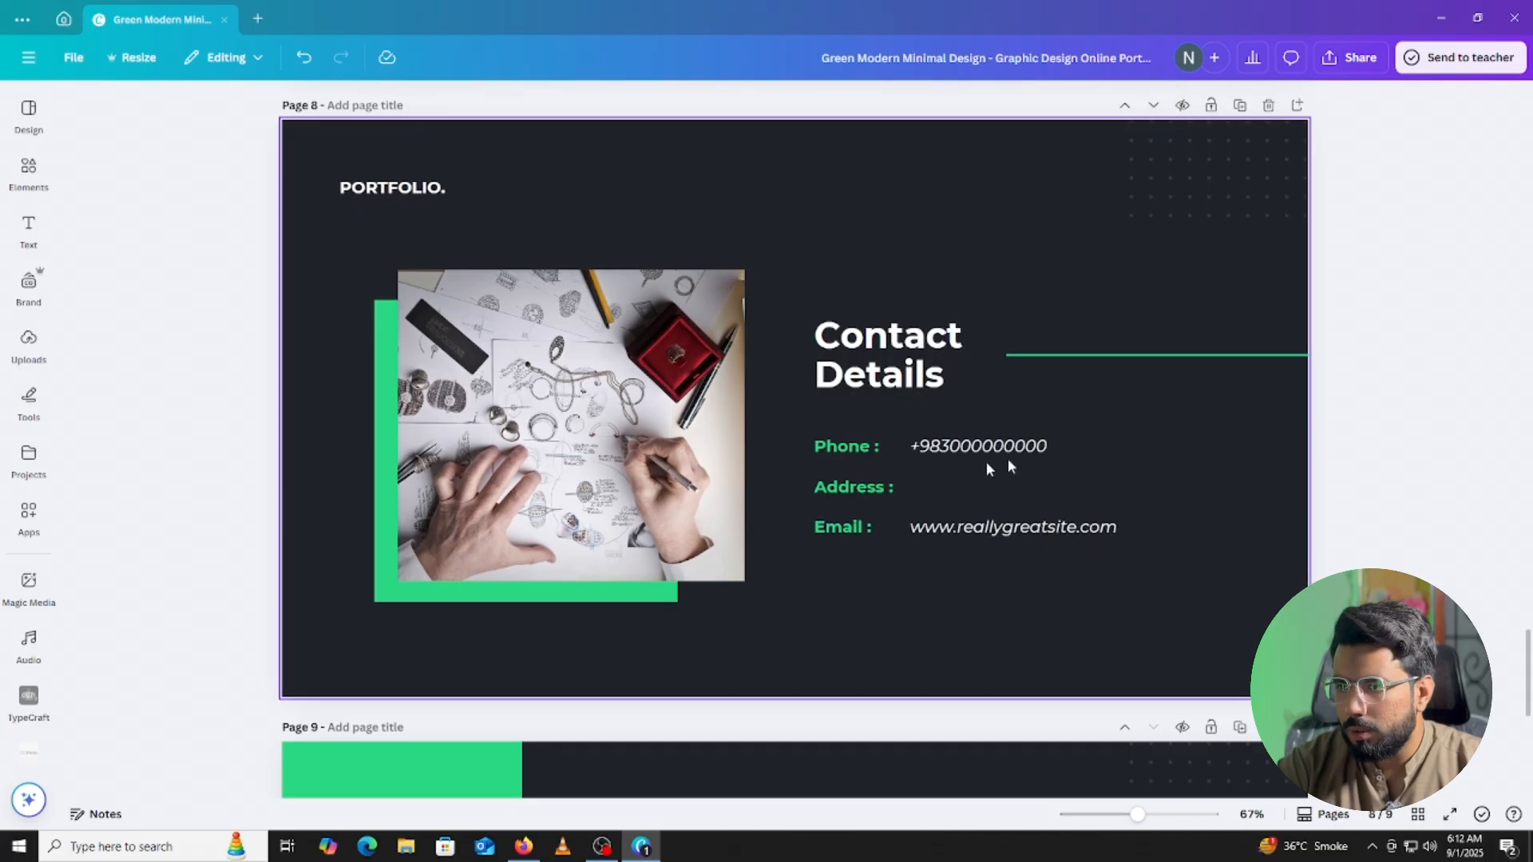
click(854, 486)
click(900, 443)
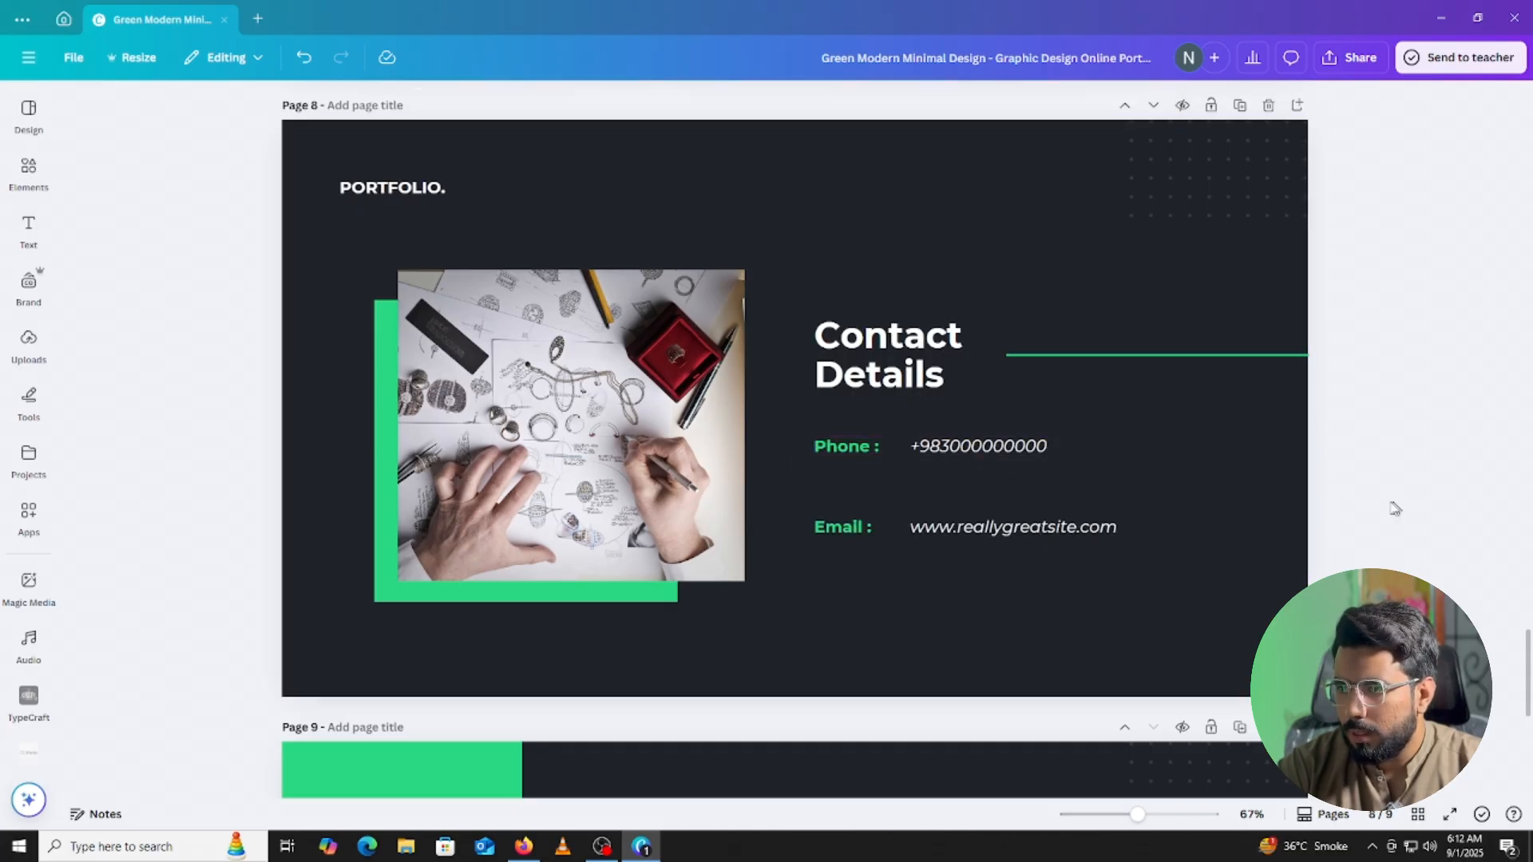
click(1078, 529)
drag(1390, 488, 811, 557)
drag(1004, 573, 1005, 523)
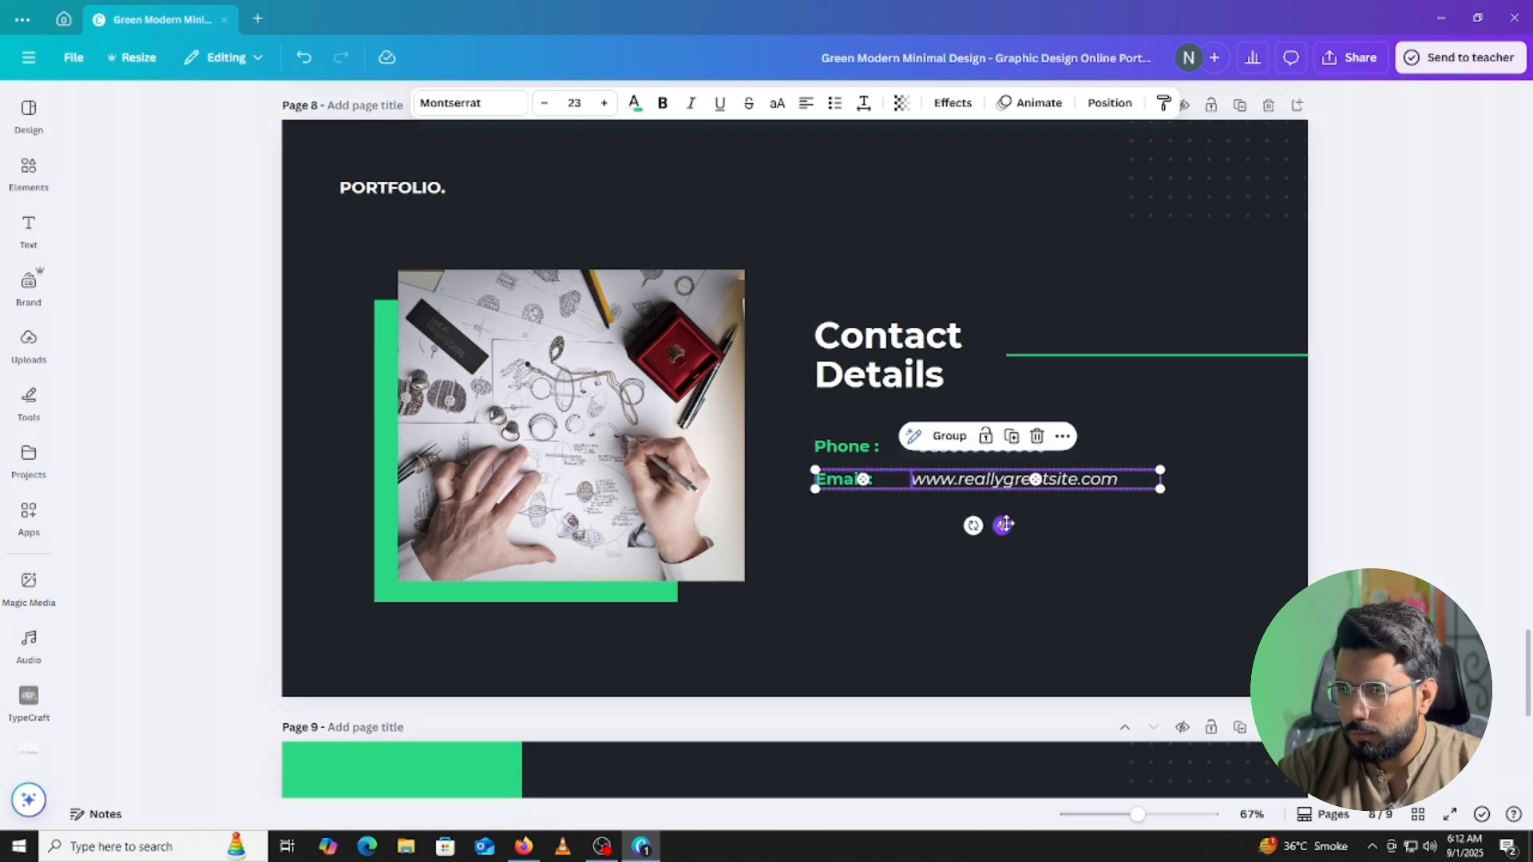
Replace the sample email address with the owner's email address.
click(897, 479)
double_click(911, 477)
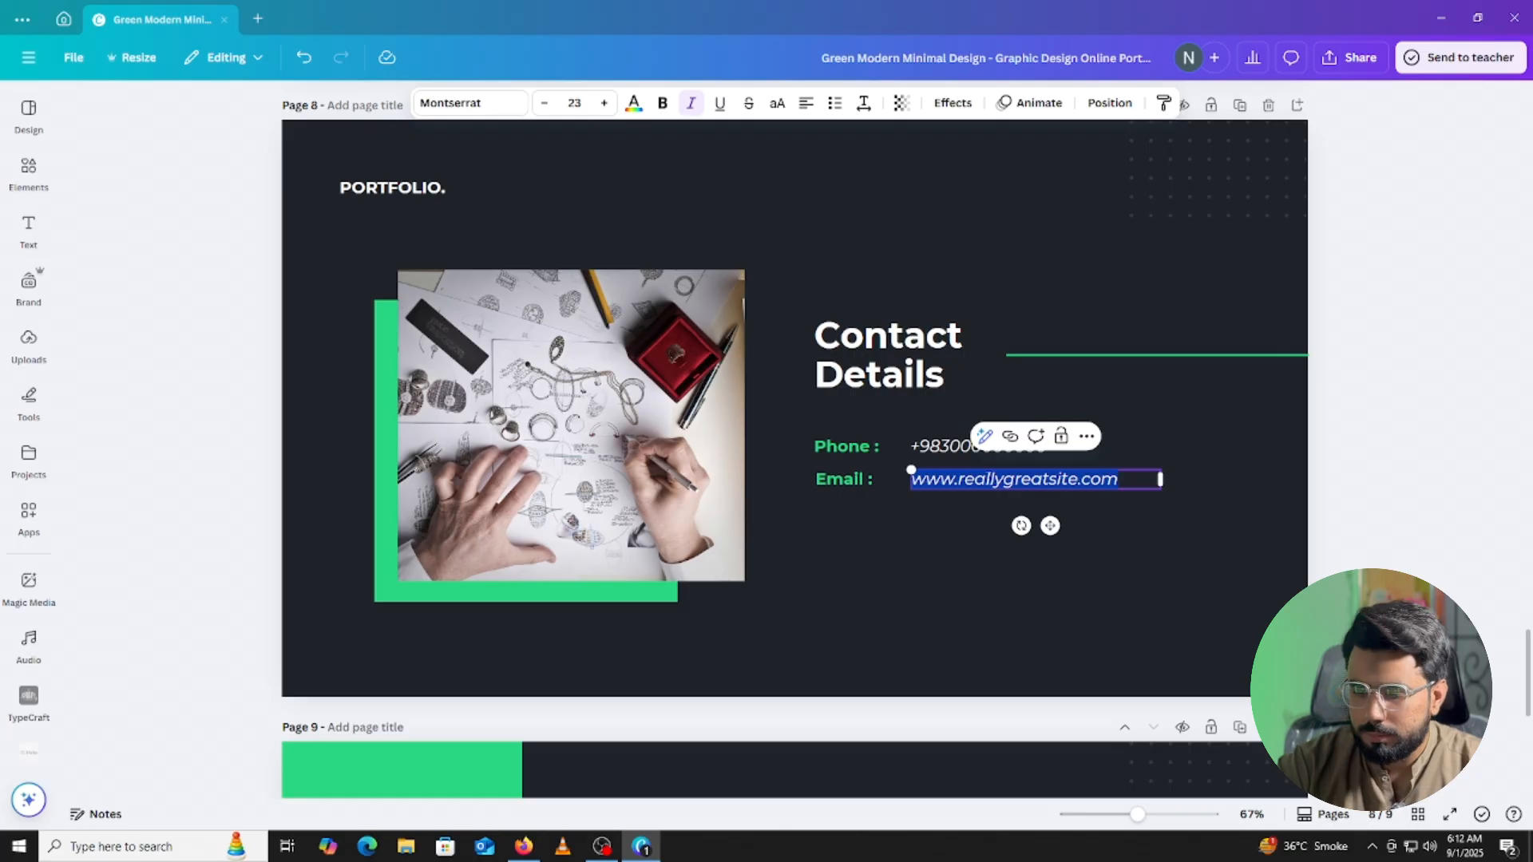
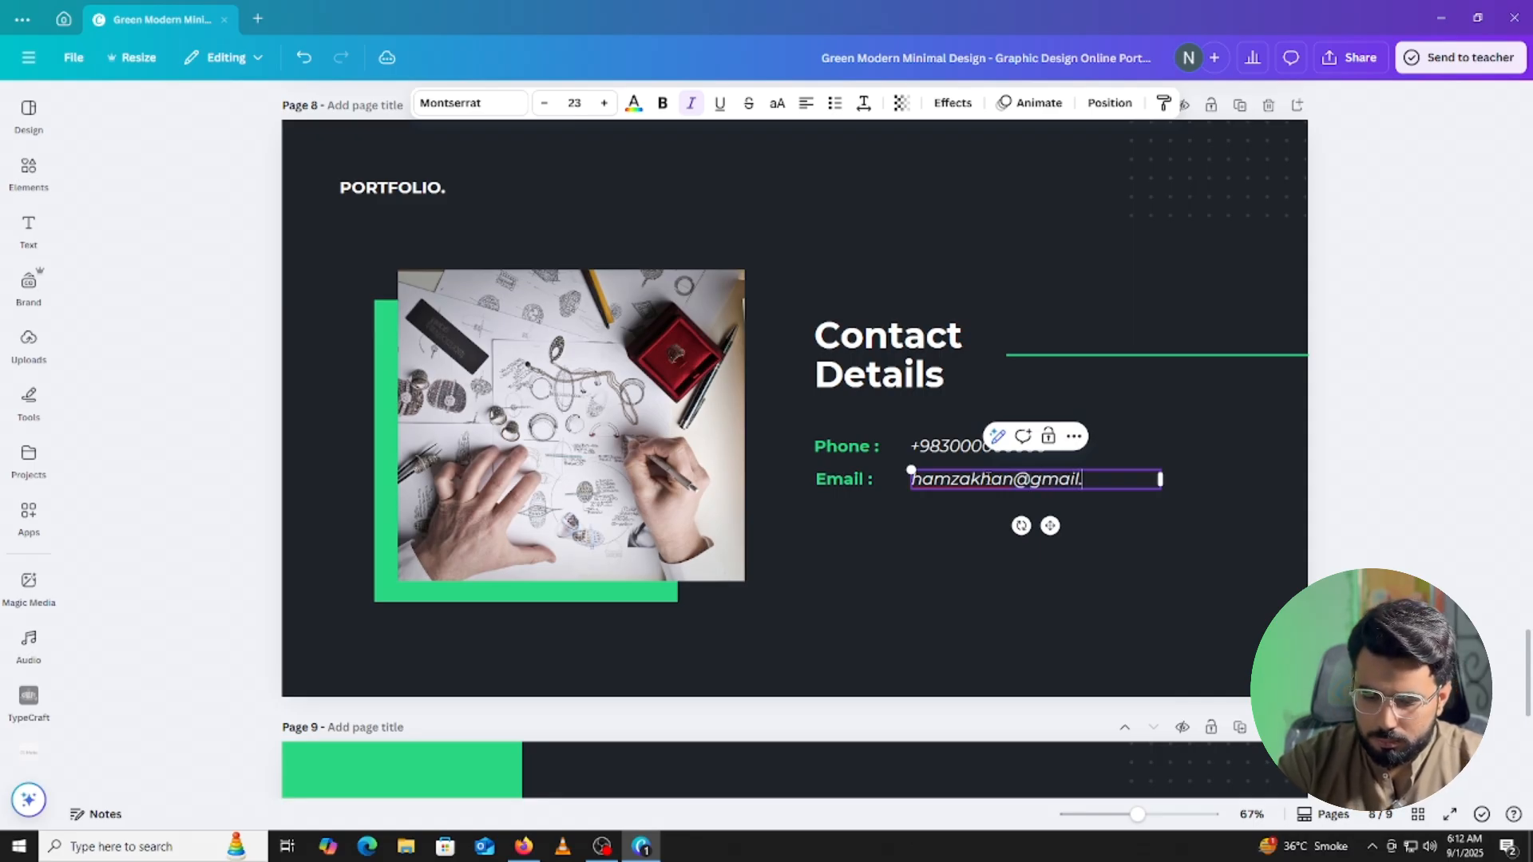
click(1280, 474)
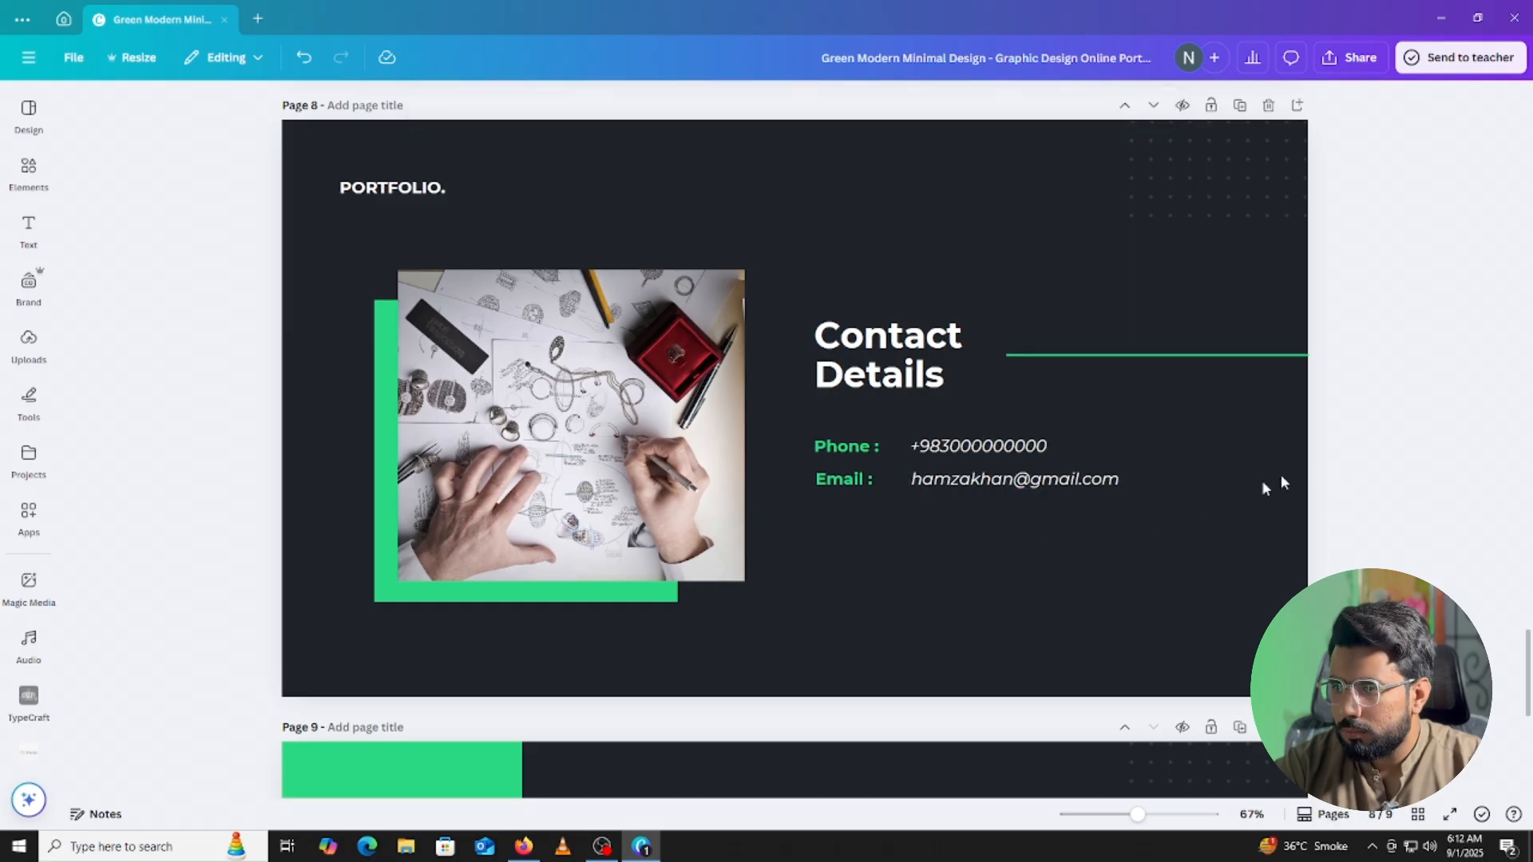
scroll(1108, 539, down, 2)
scroll(926, 479, down, 5)
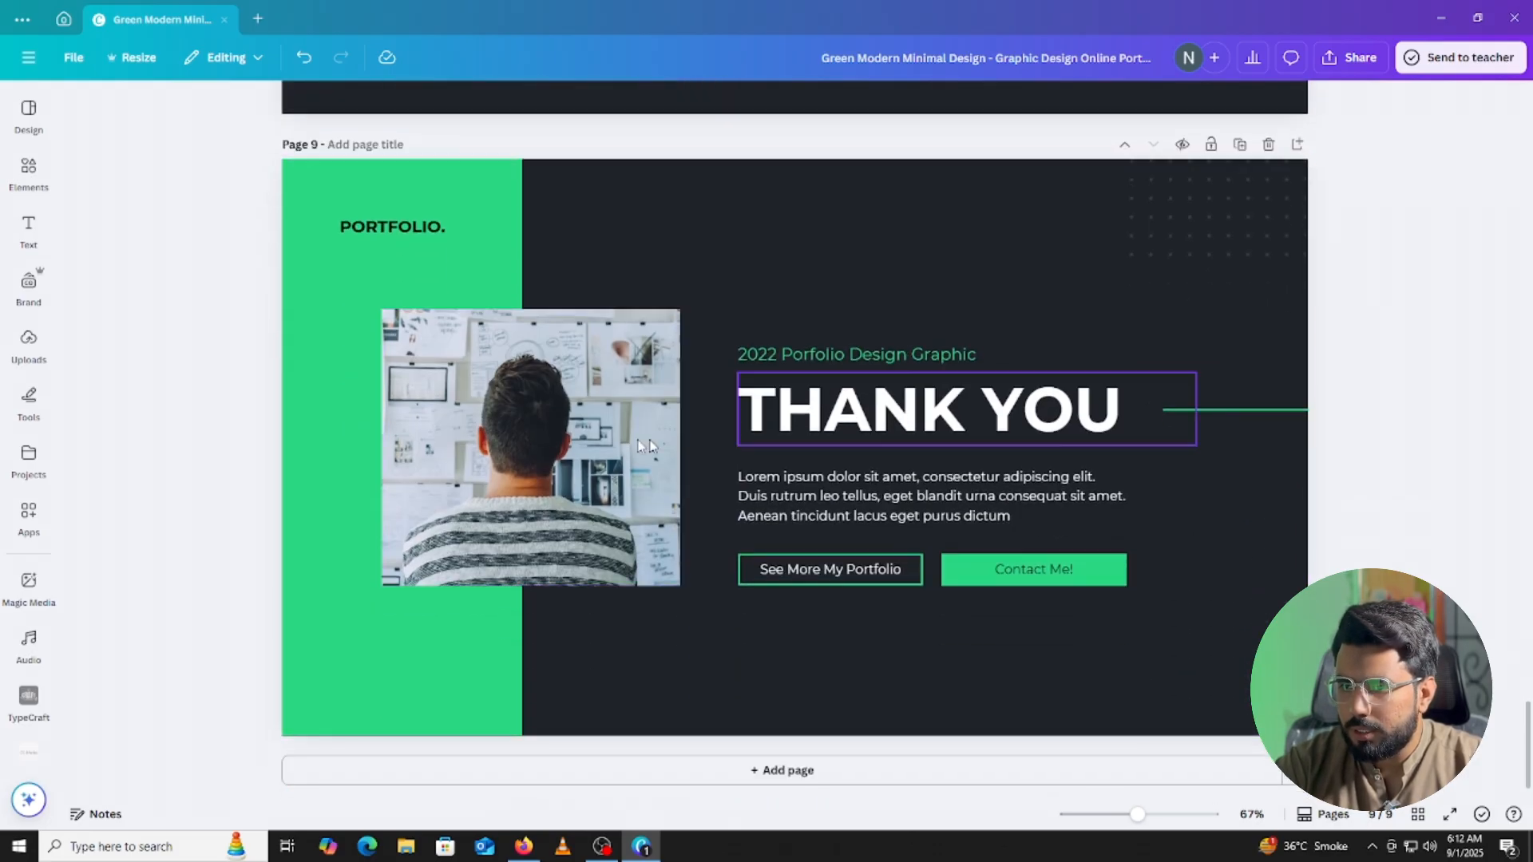
Select the Thank You page photo and search Elements for 'thank you' photos.
click(529, 441)
click(28, 169)
click(146, 112)
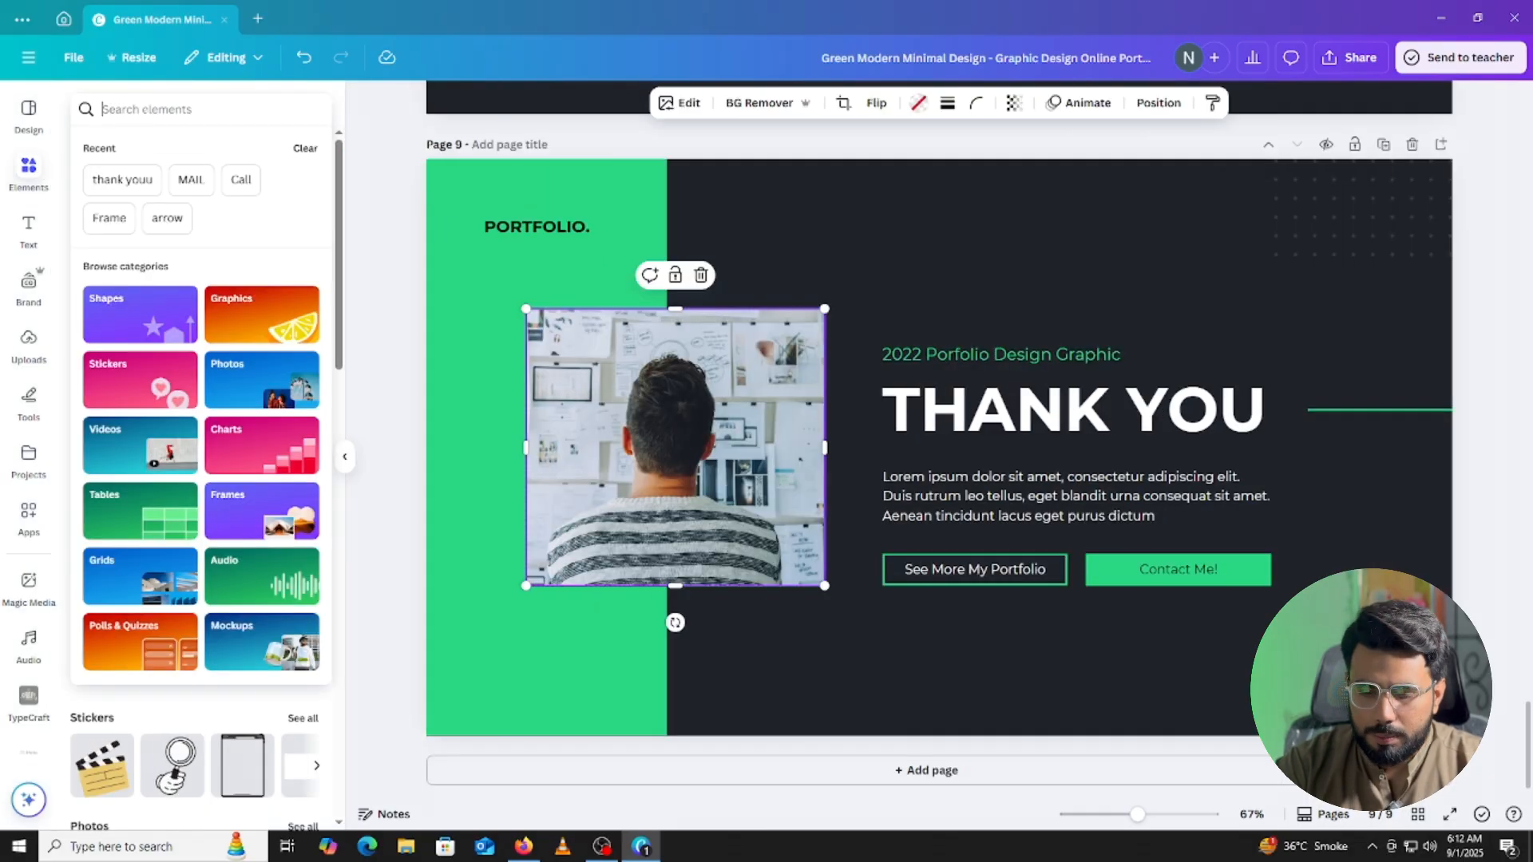
text(thank youi)
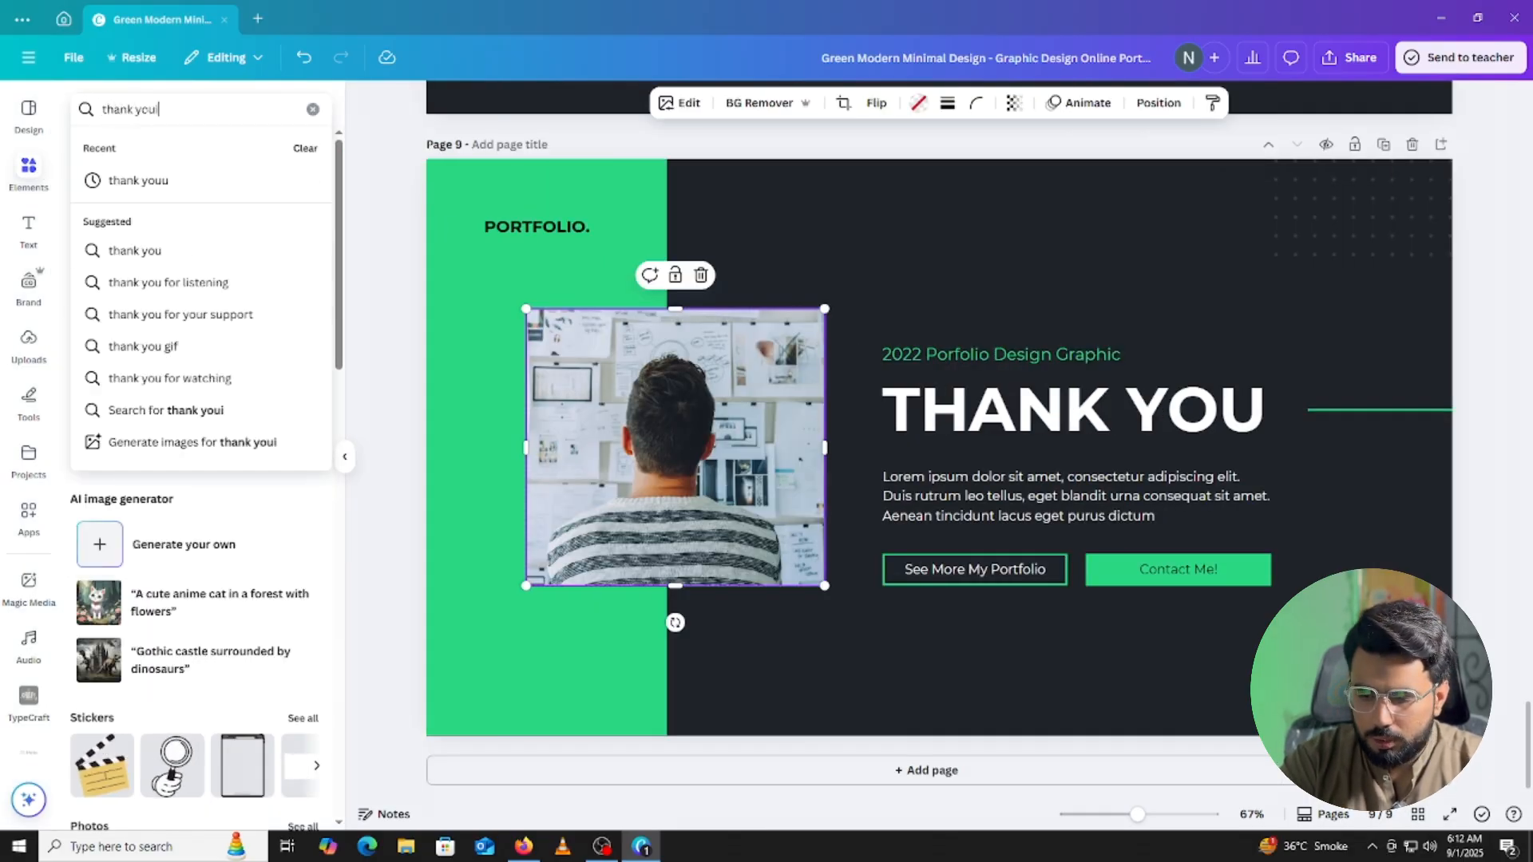
key(Return)
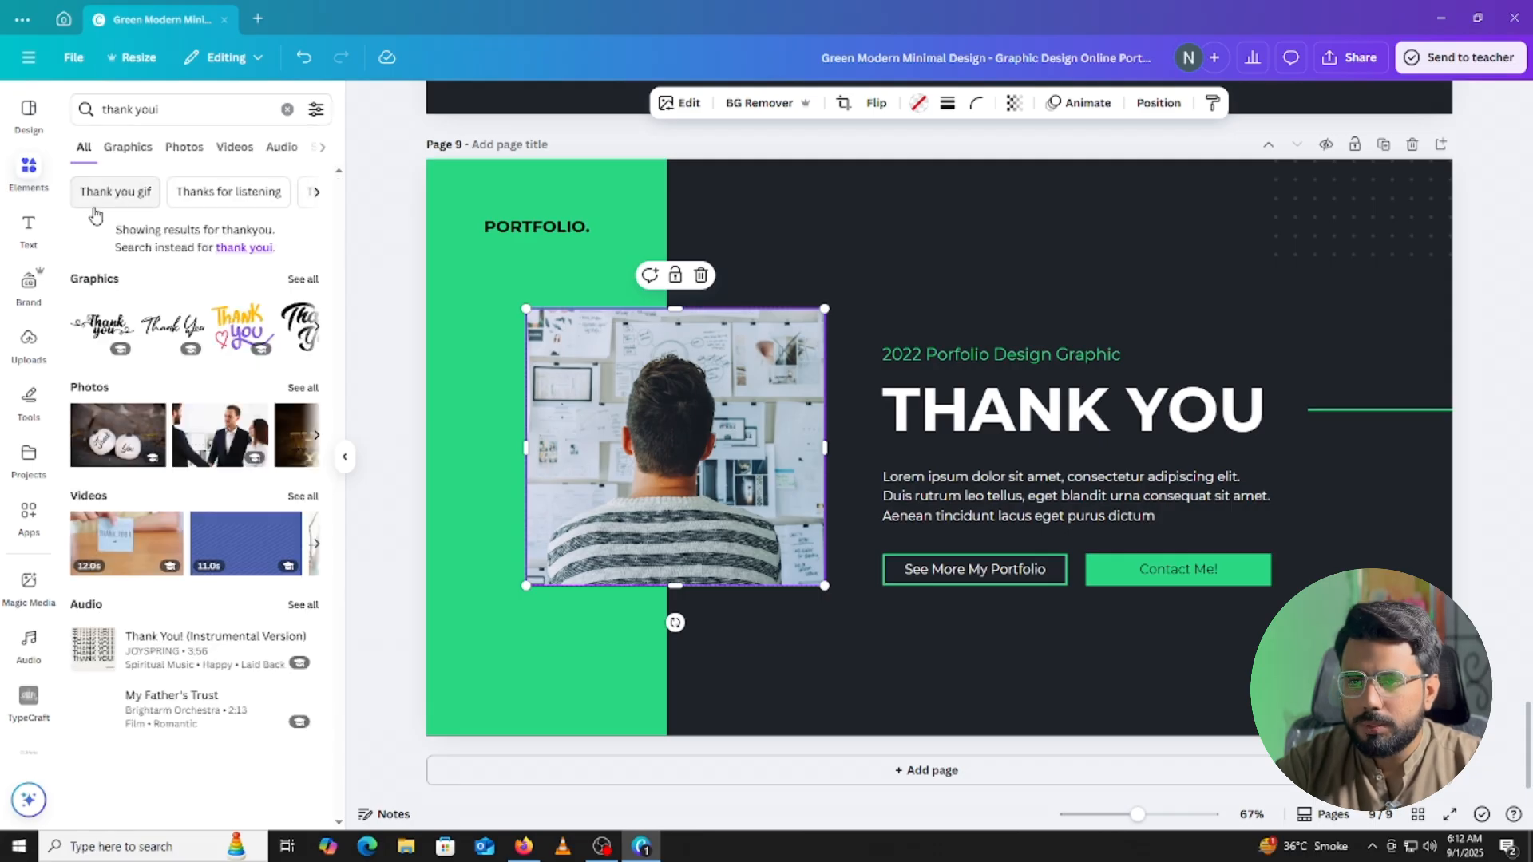
click(300, 280)
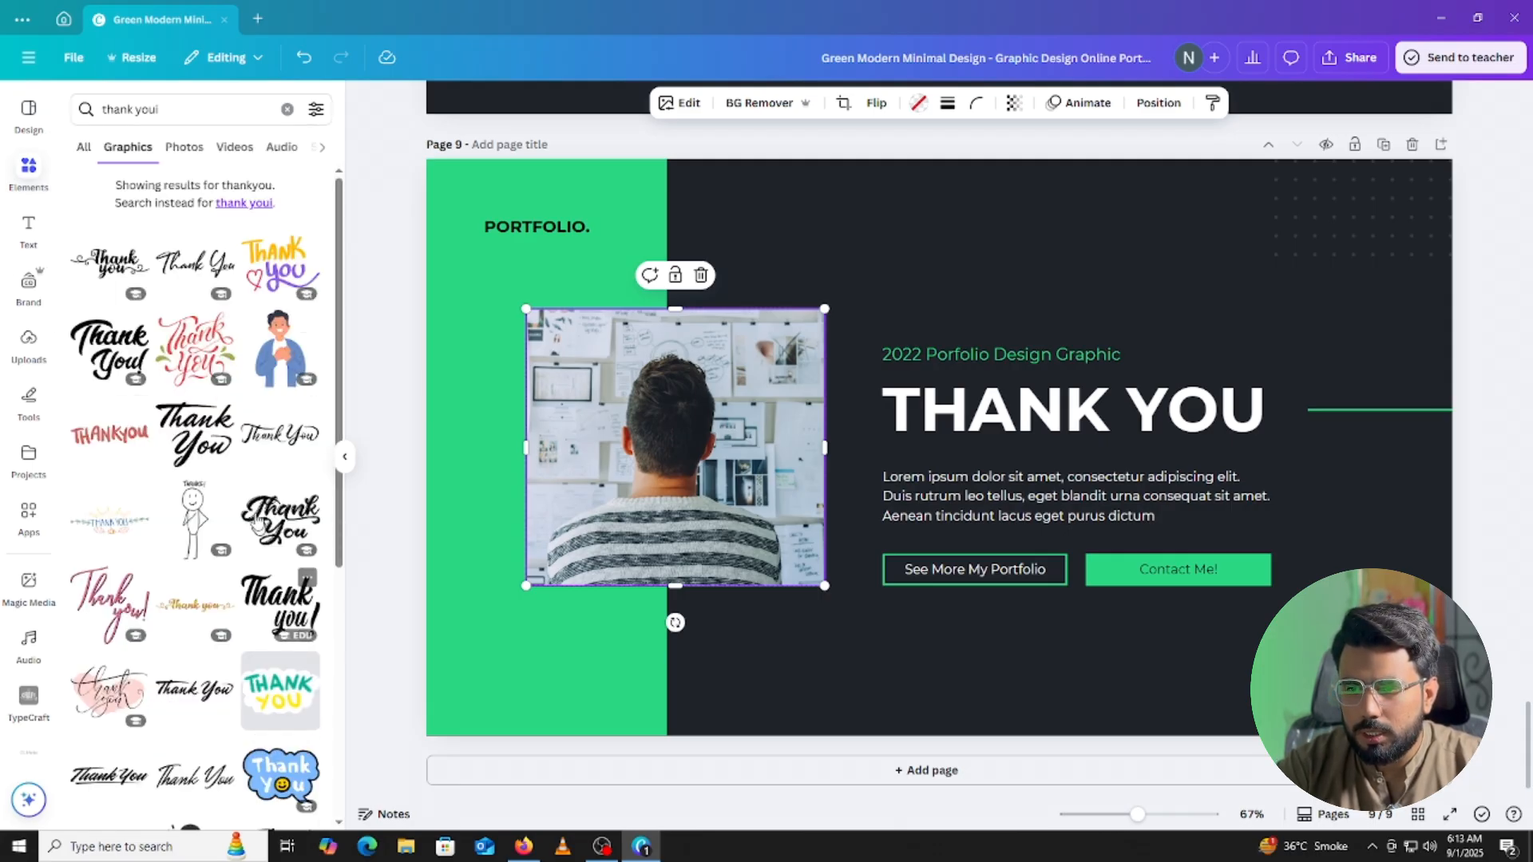
scroll(240, 463, down, 3)
click(184, 149)
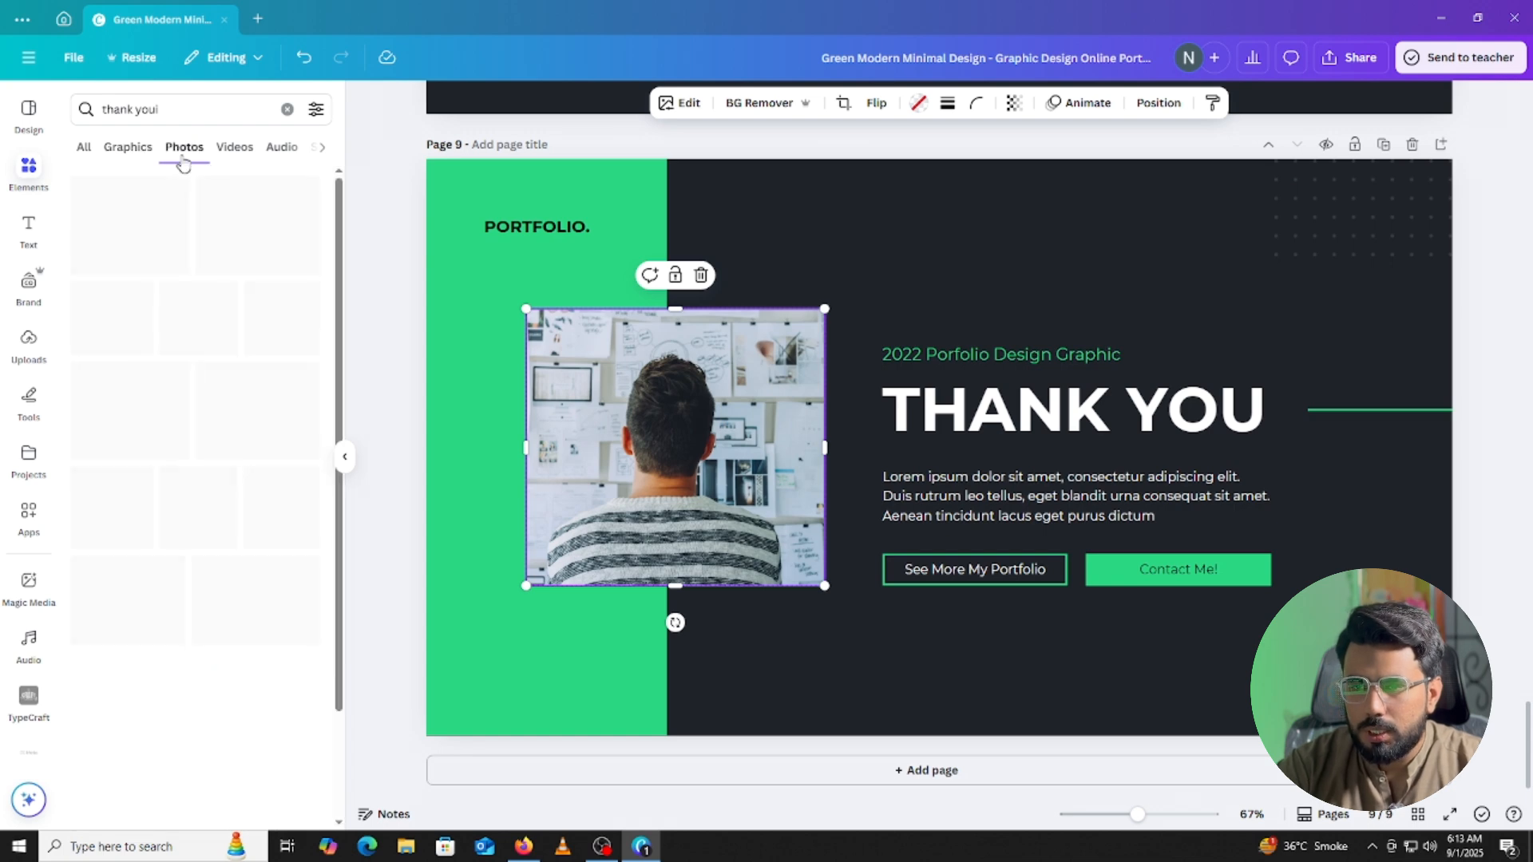
Add the colourful paint-set THANK YOU photo and drop it into the left picture frame.
scroll(243, 364, down, 5)
scroll(244, 364, down, 2)
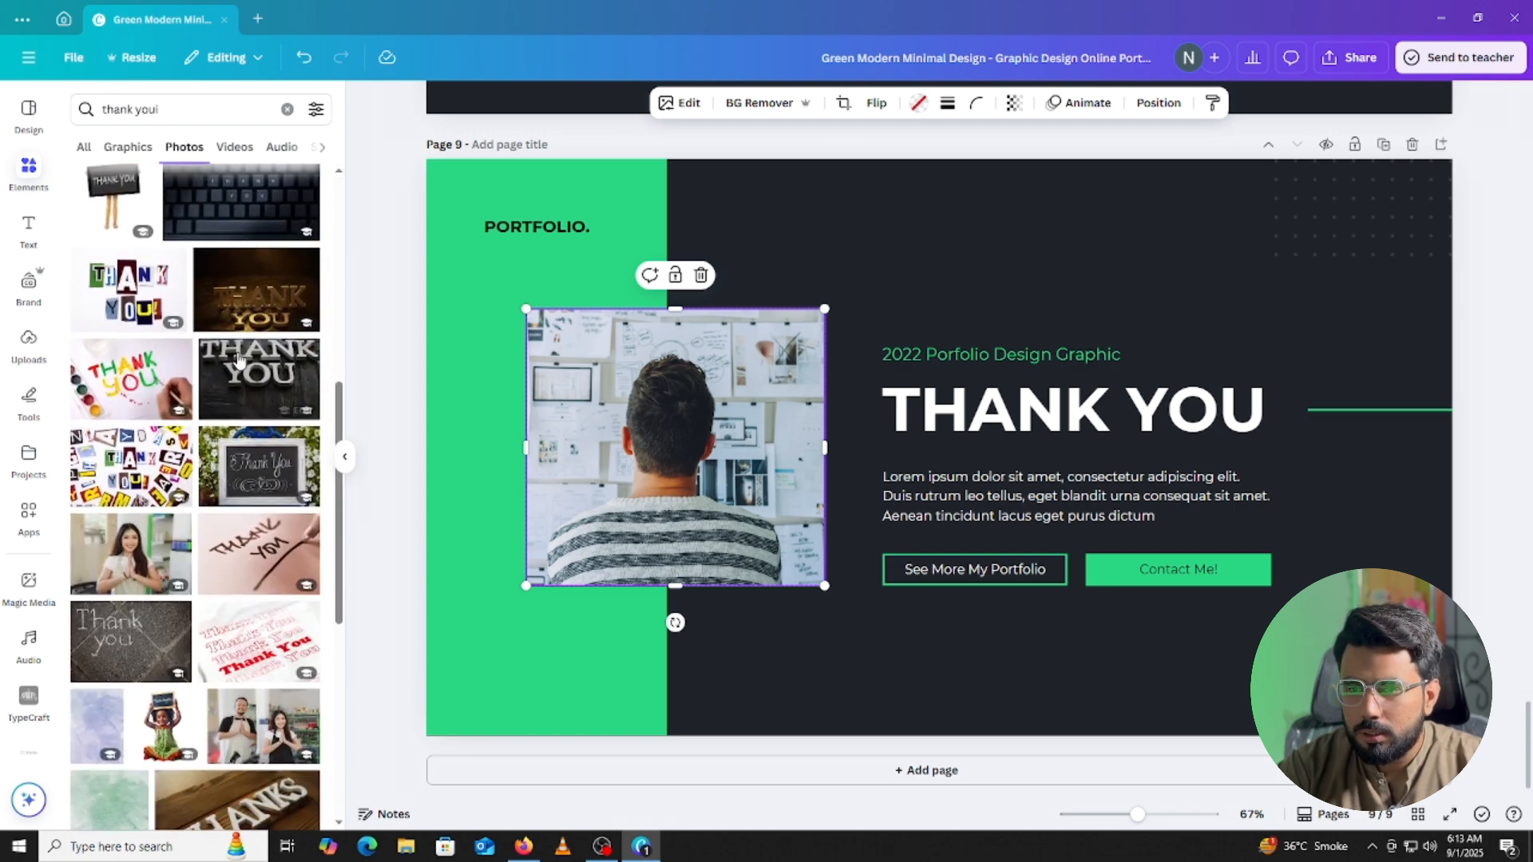
scroll(232, 365, down, 4)
scroll(227, 365, down, 5)
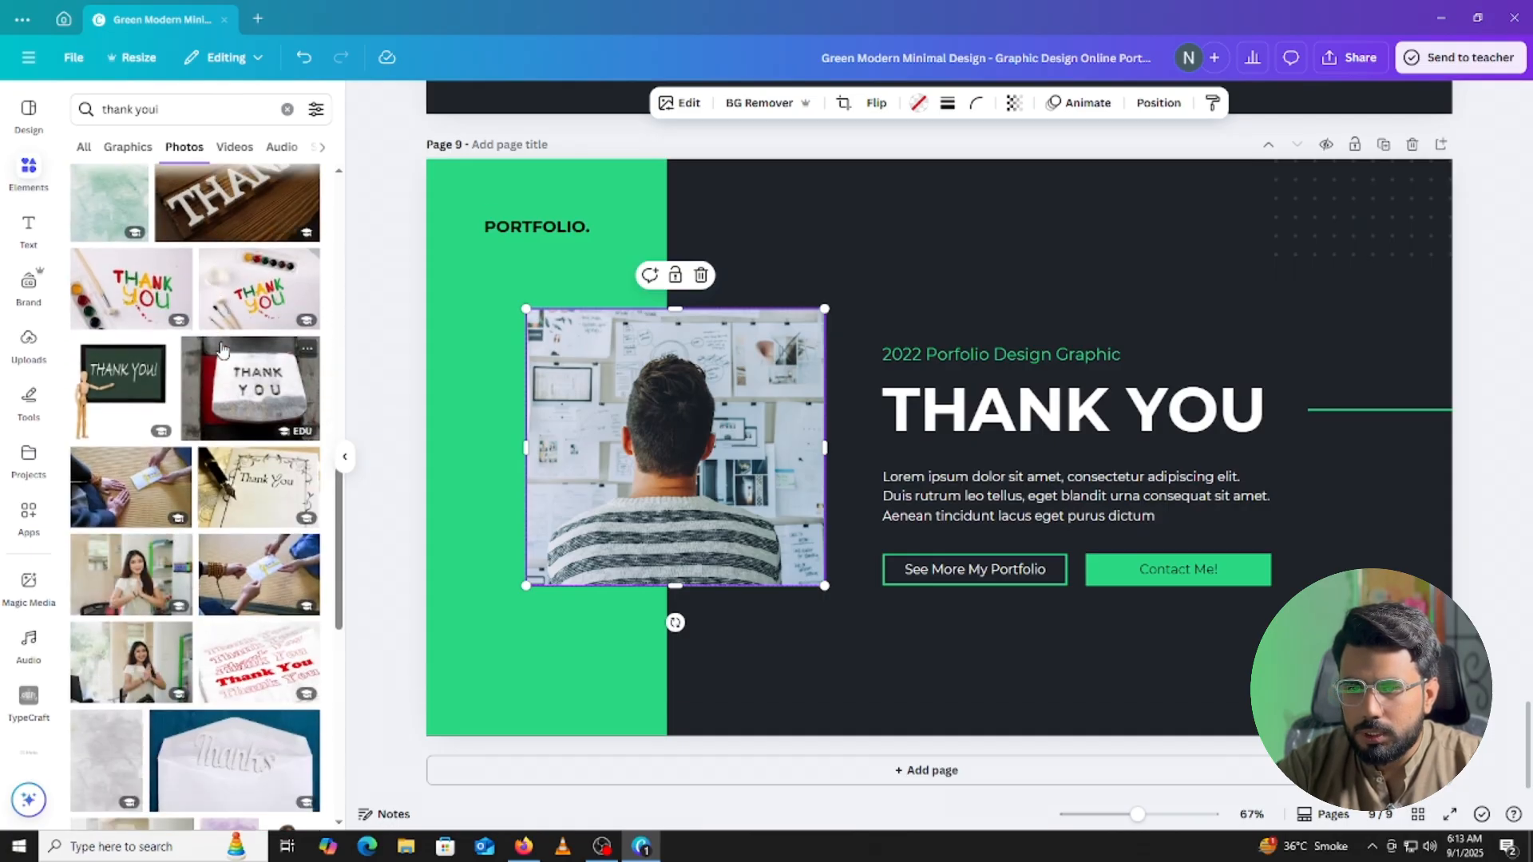
scroll(223, 351, down, 2)
scroll(223, 354, down, 7)
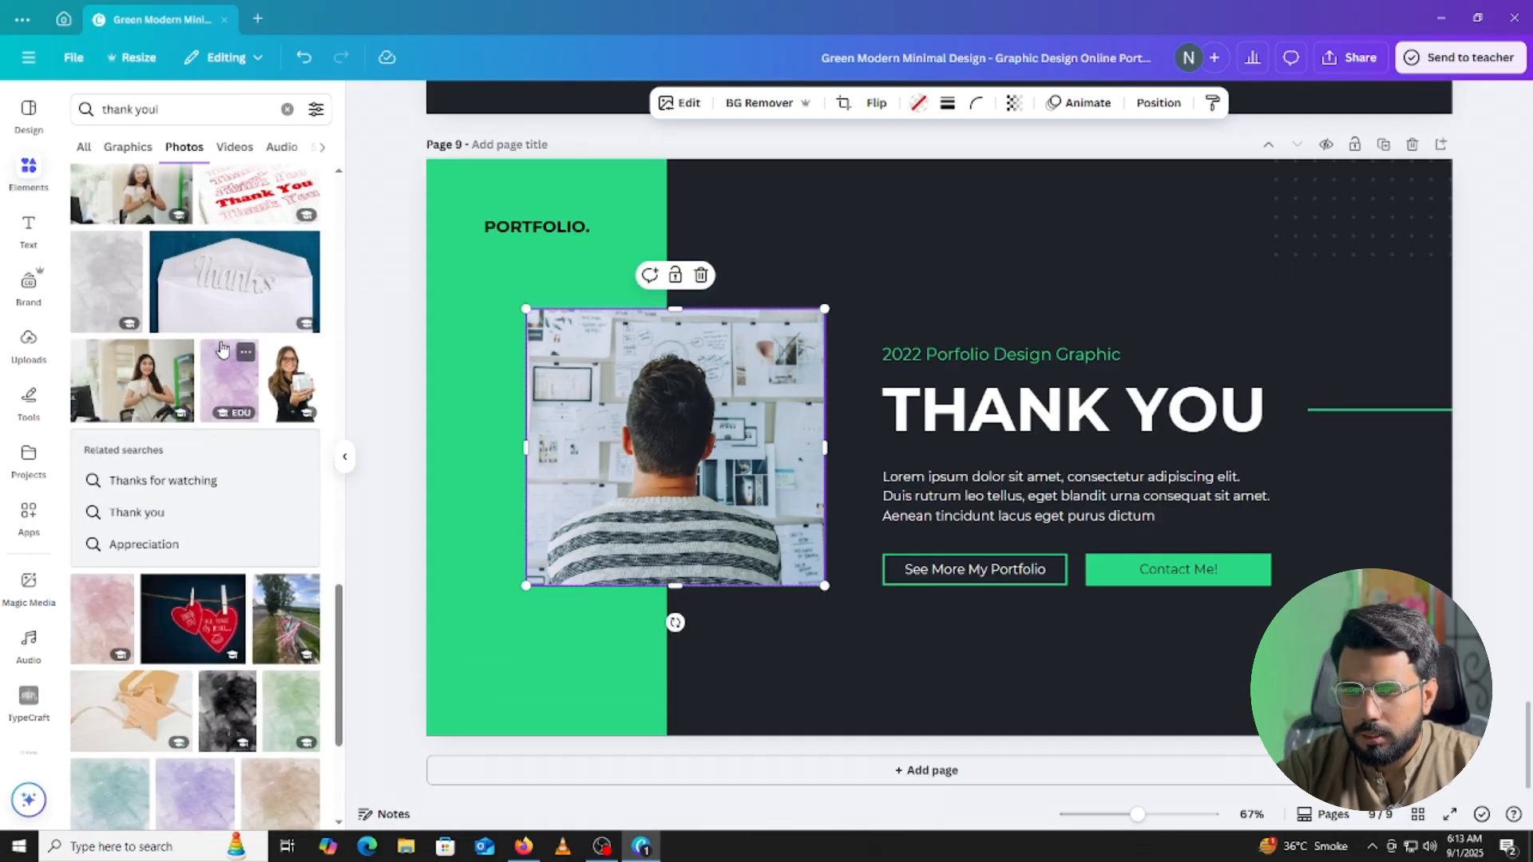
scroll(205, 351, up, 10)
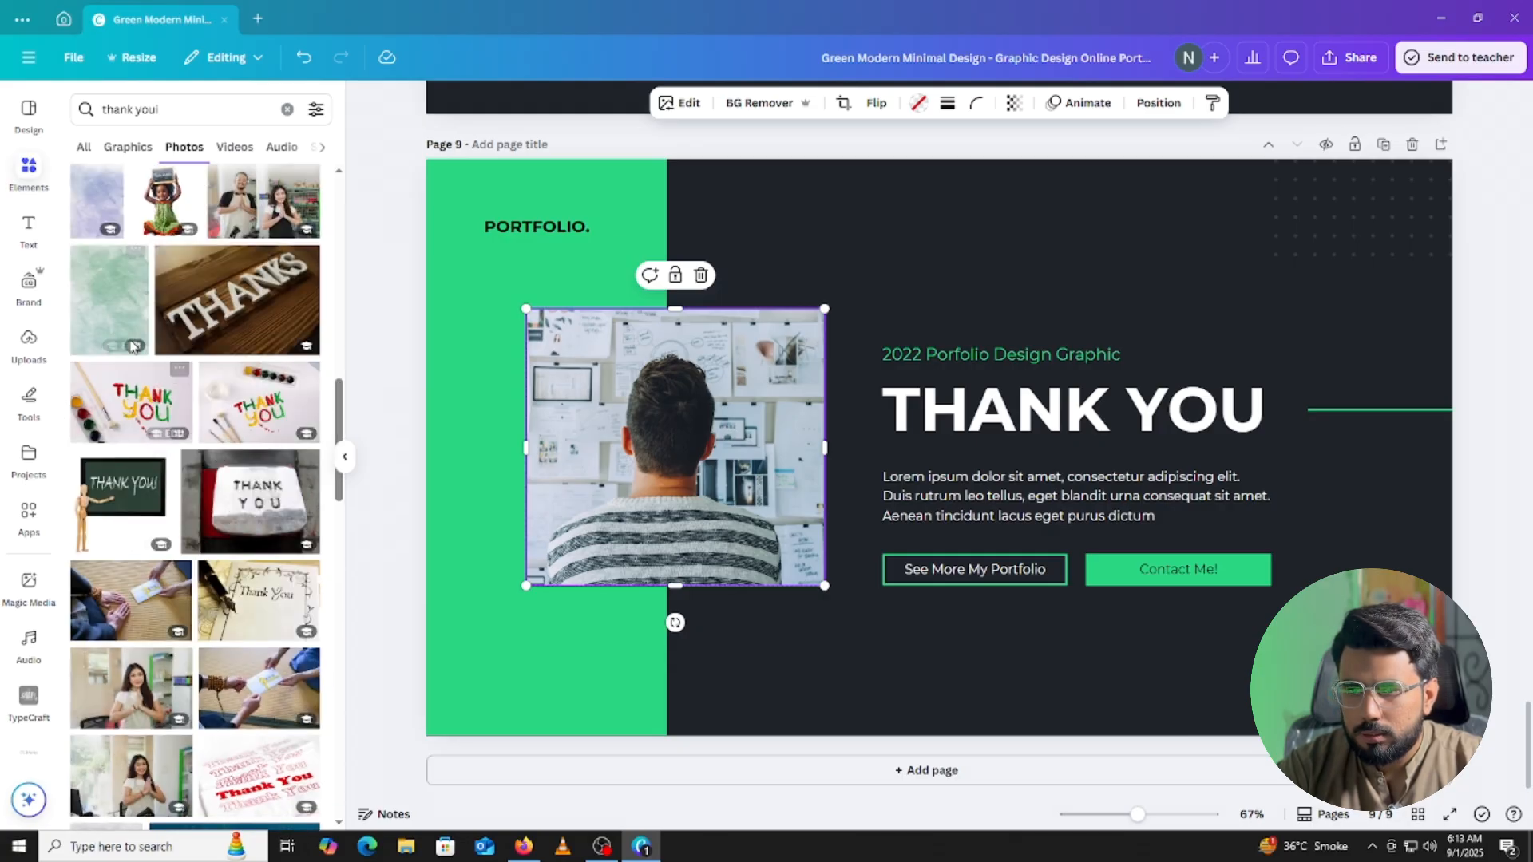
click(106, 427)
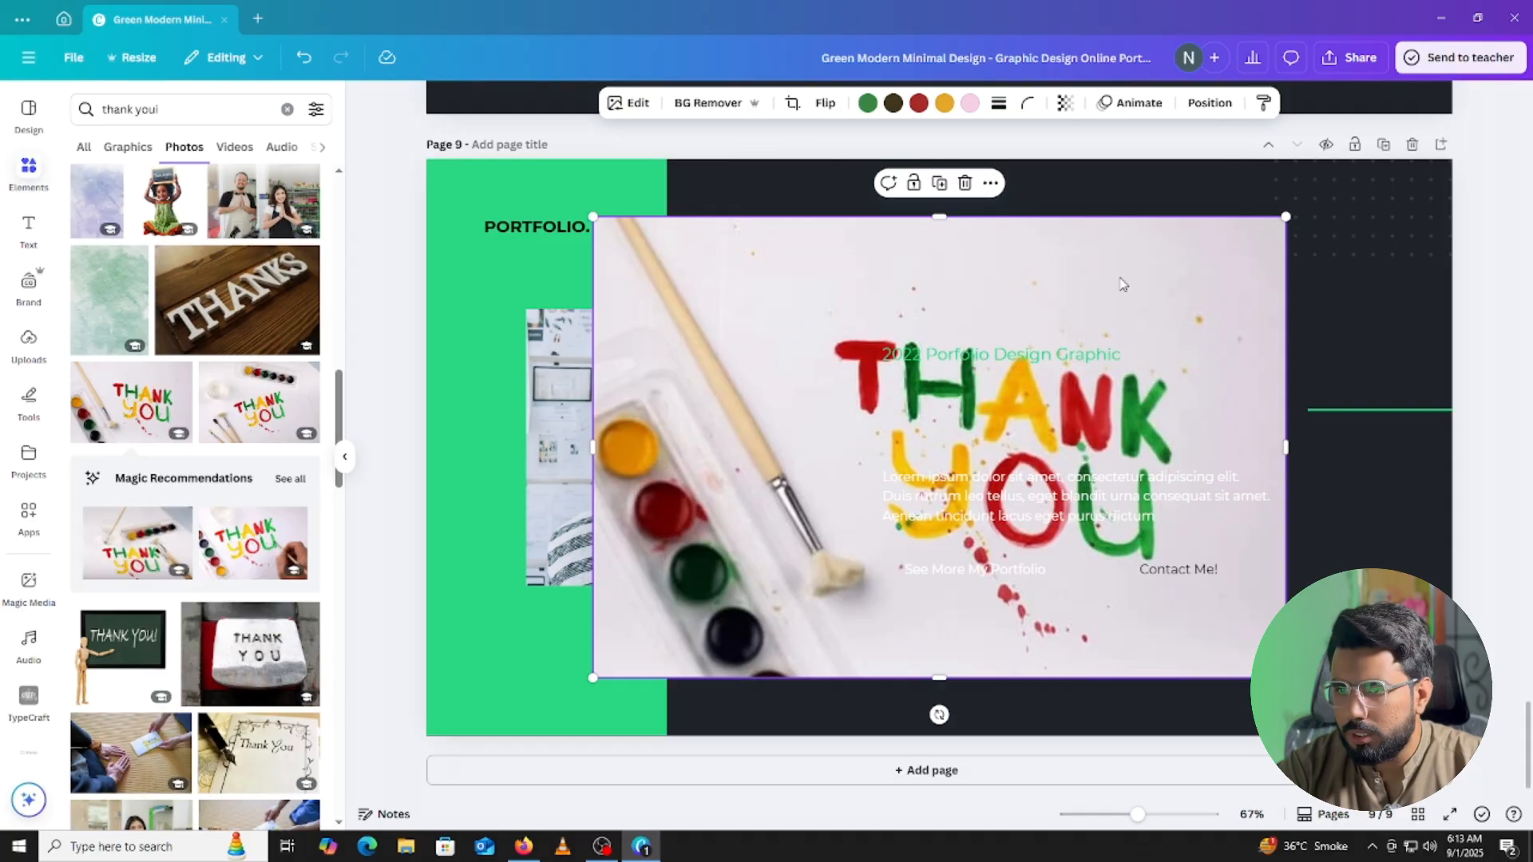
drag(1055, 295, 677, 322)
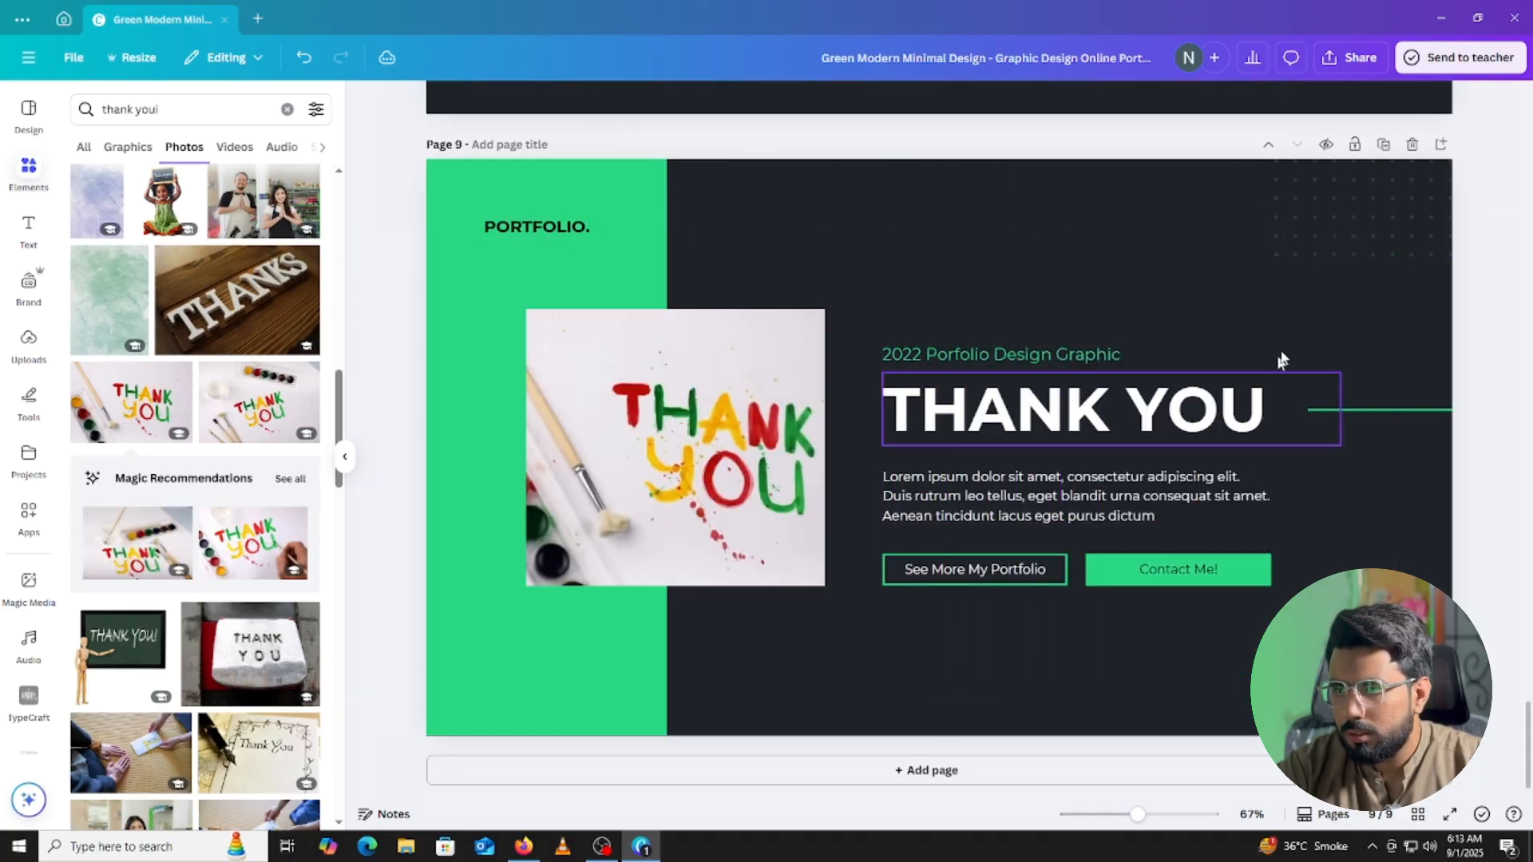
Delete the See More My Portfolio button text and its empty box.
click(1080, 486)
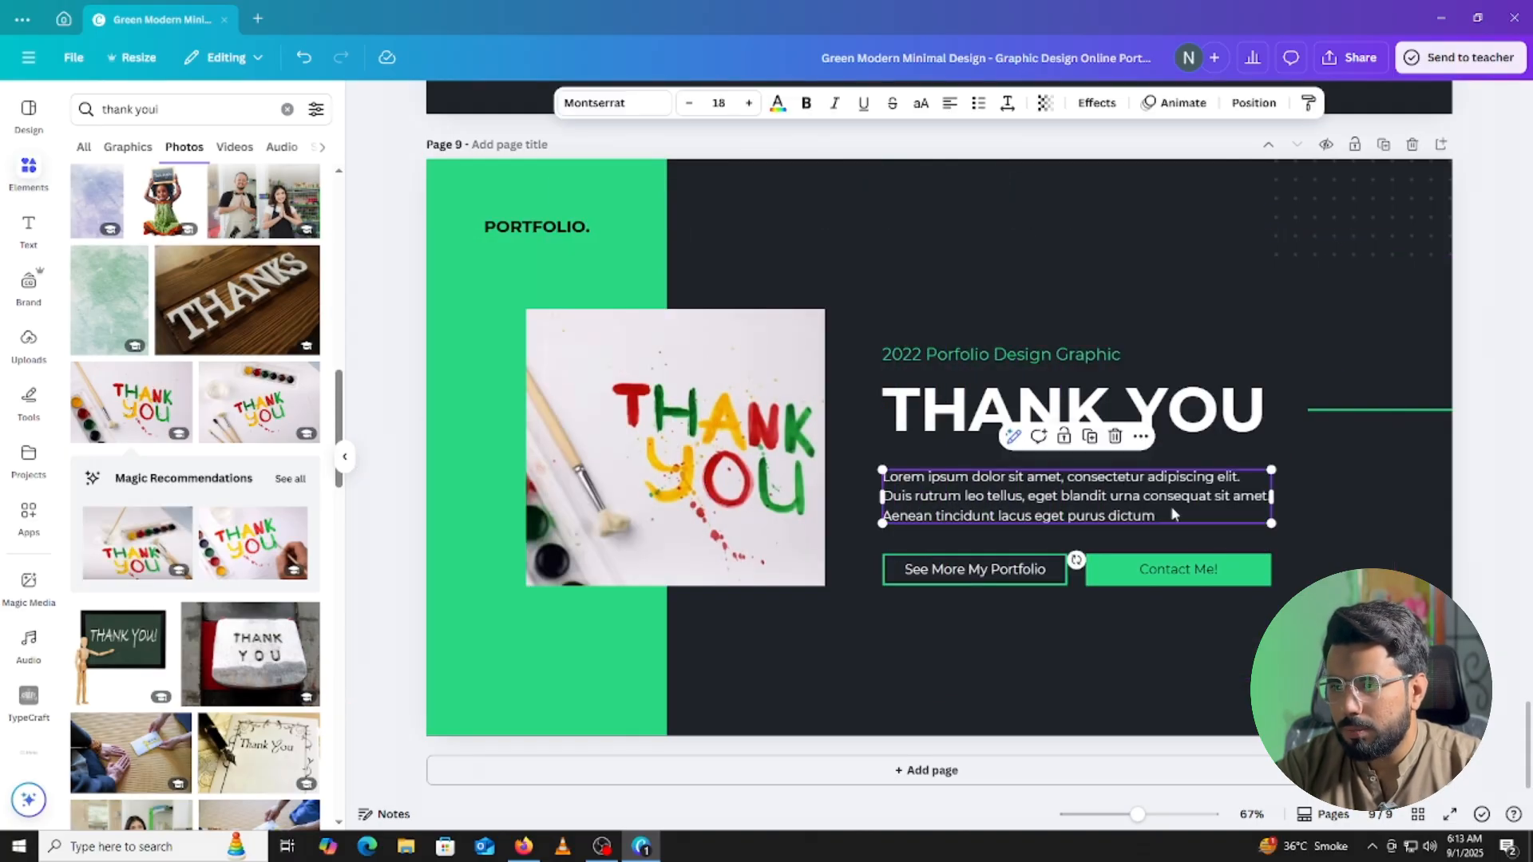
click(978, 572)
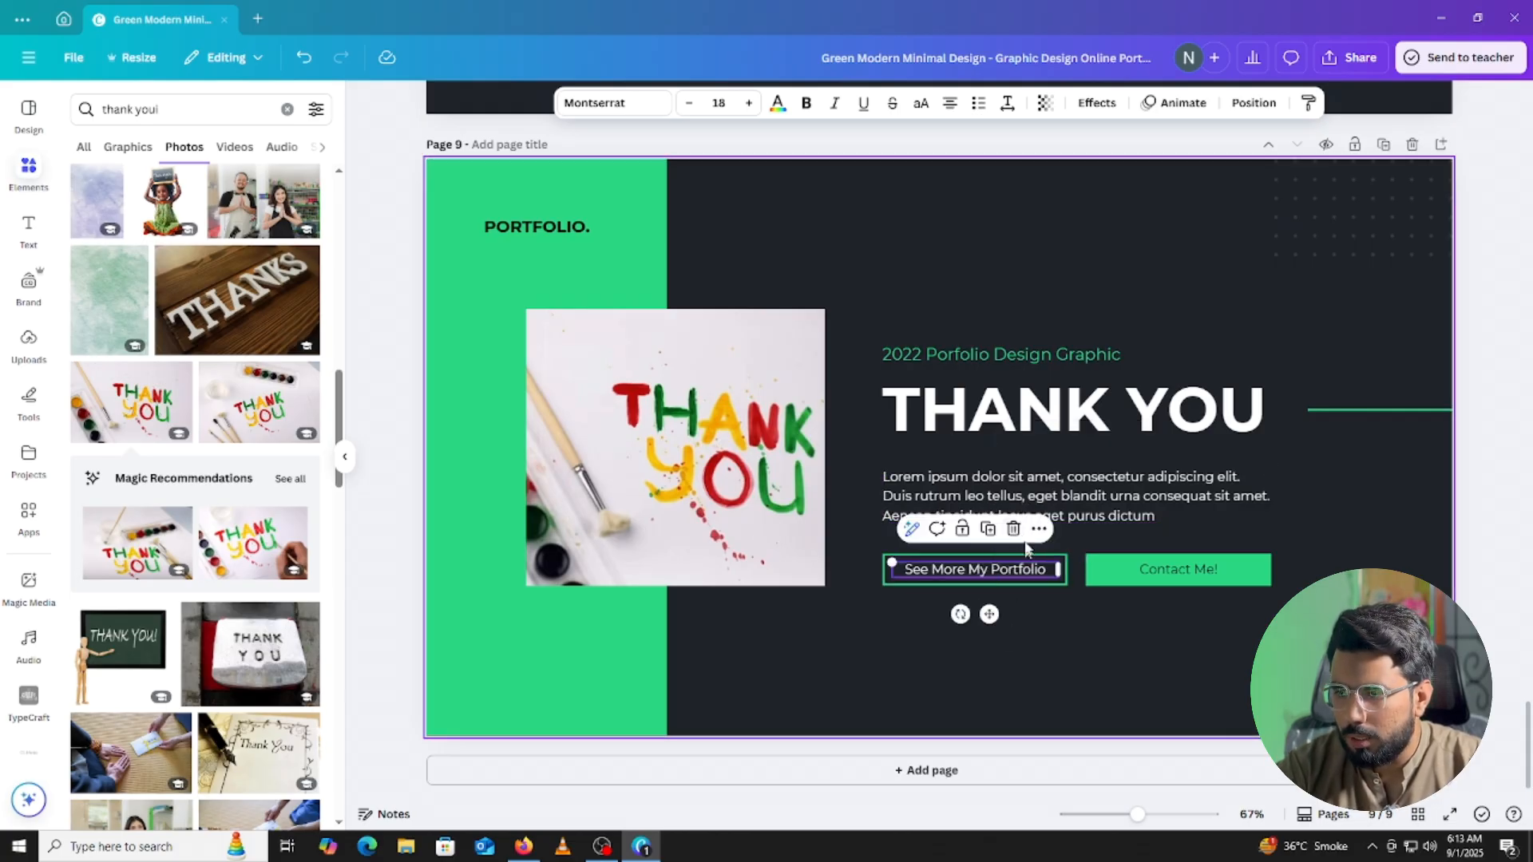
click(1015, 530)
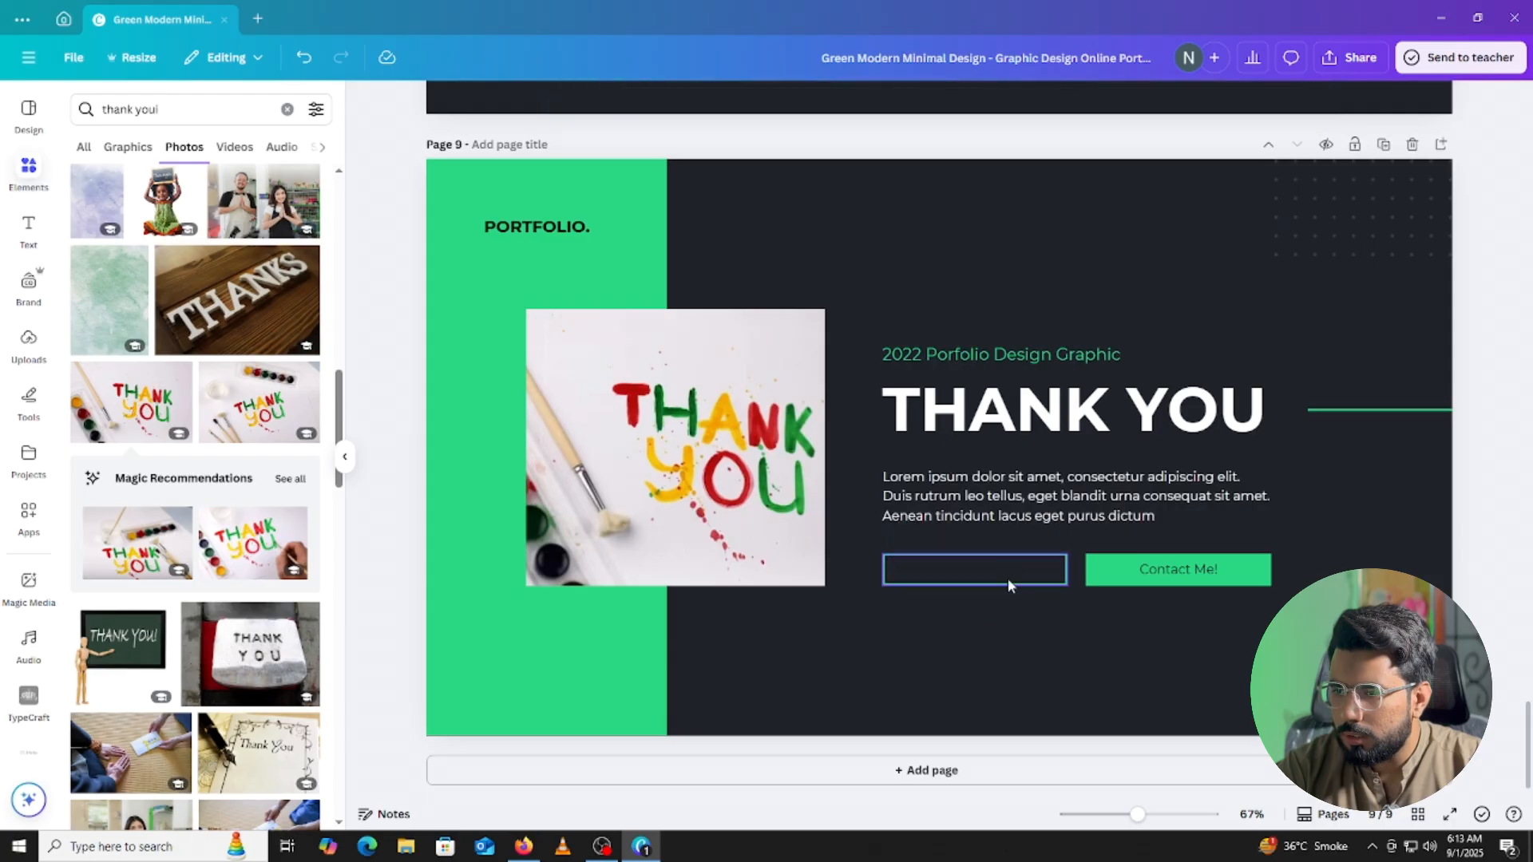
click(1009, 572)
key(Delete)
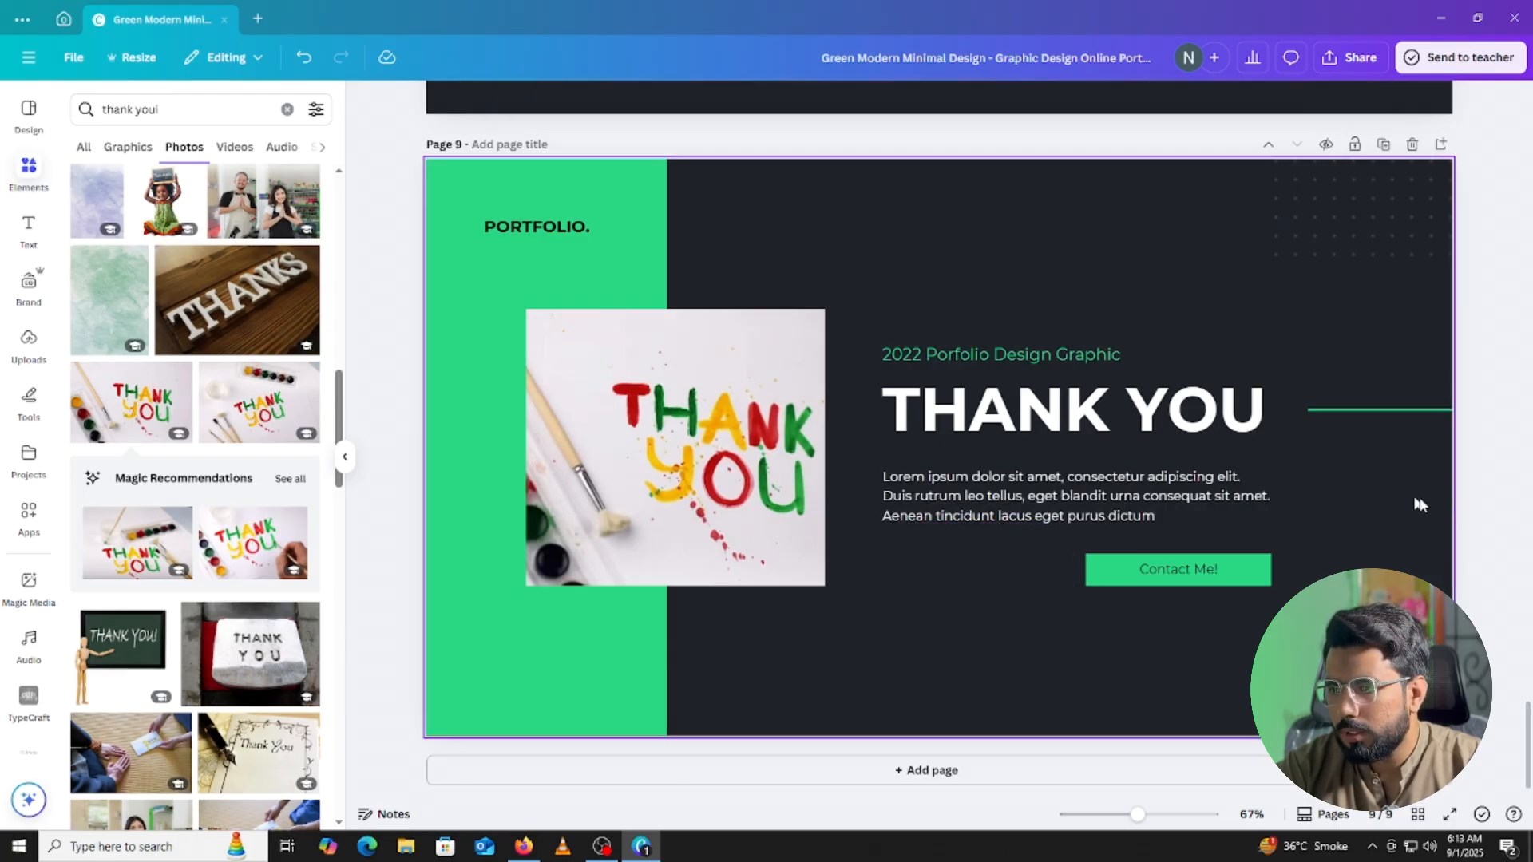
Shift the Contact Me! button left to align beneath the Thank You paragraph.
drag(1309, 550, 1017, 644)
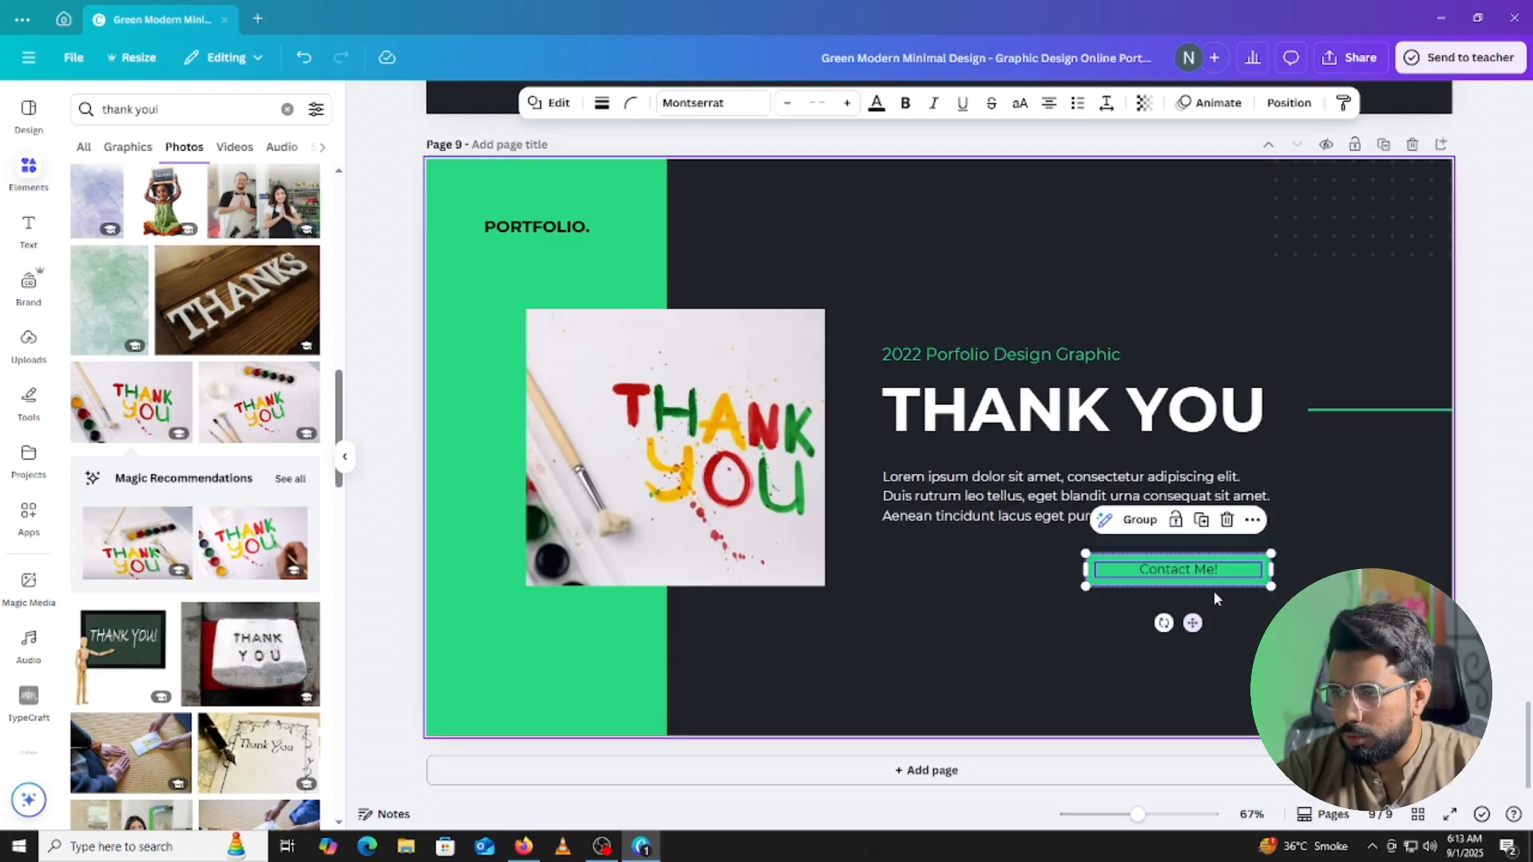
drag(1192, 622, 994, 618)
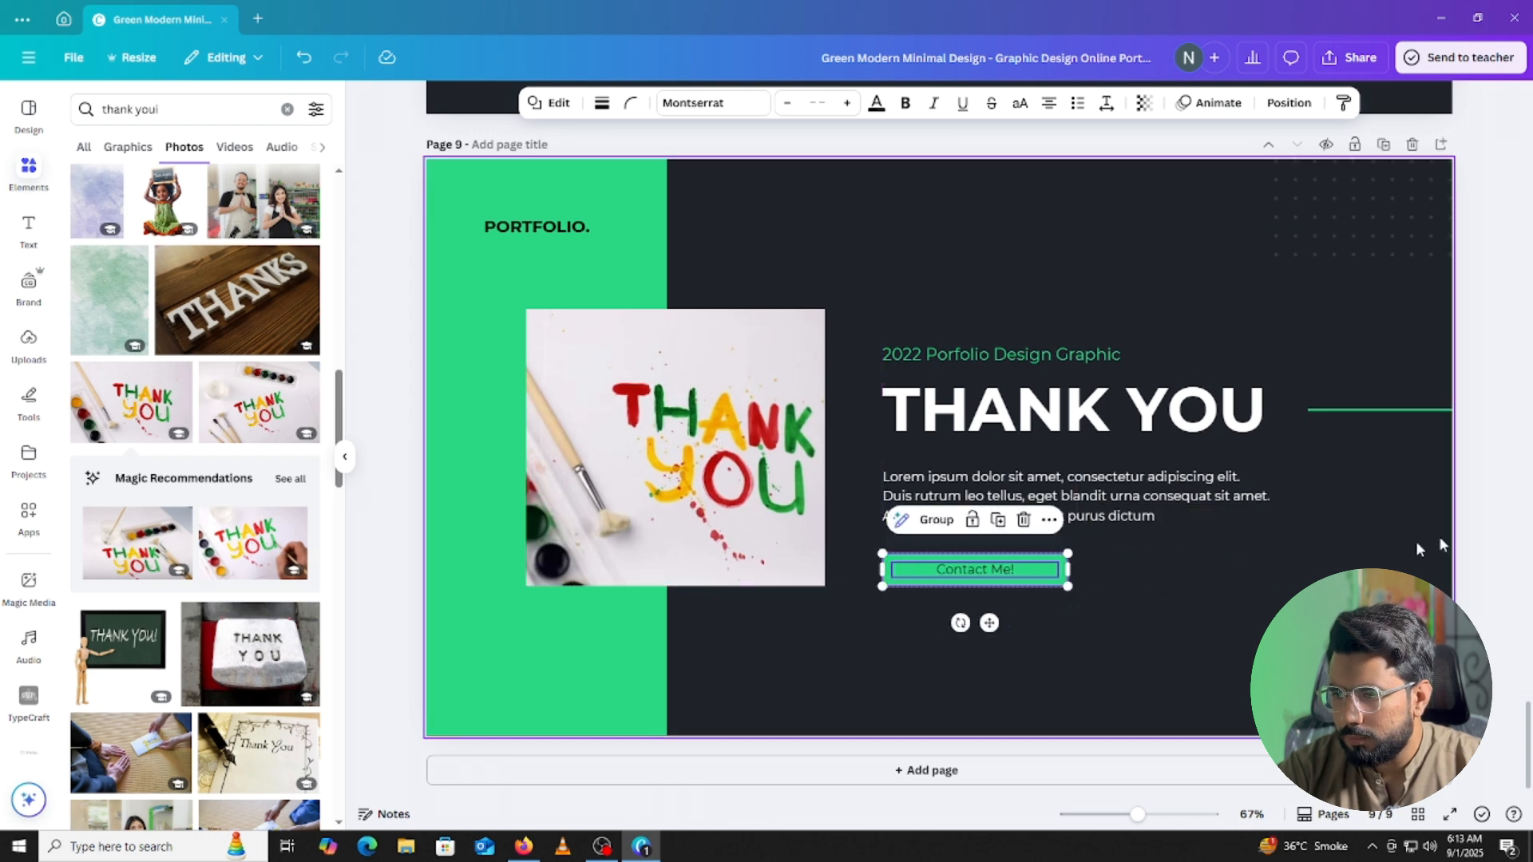
click(1498, 506)
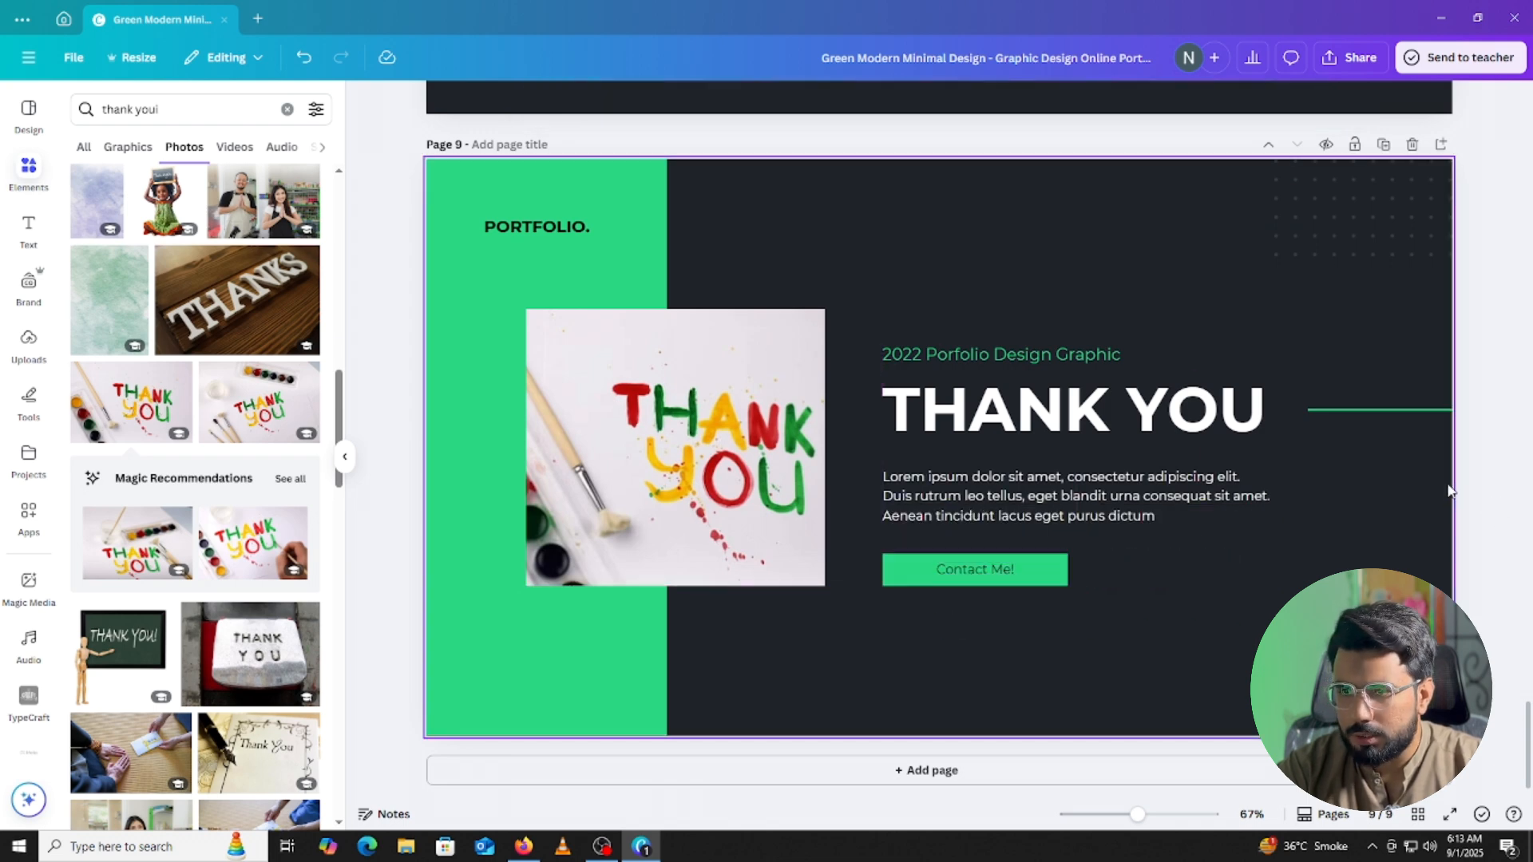
click(1086, 491)
double_click(1154, 515)
click(1165, 515)
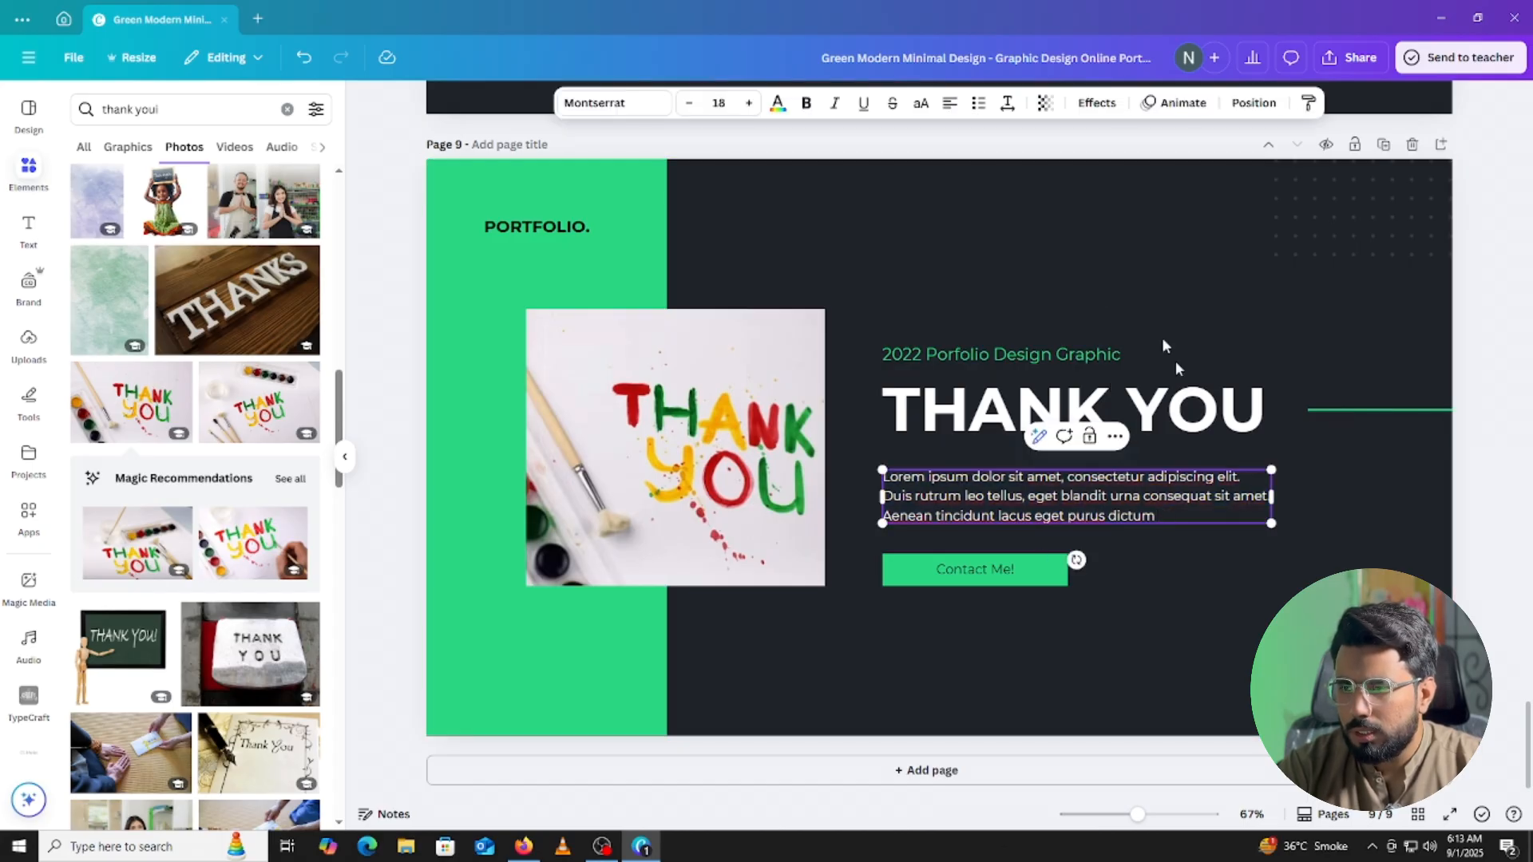
scroll(912, 237, up, 3)
Bring up the ChatGPT conversation in Firefox and scroll through it.
click(523, 846)
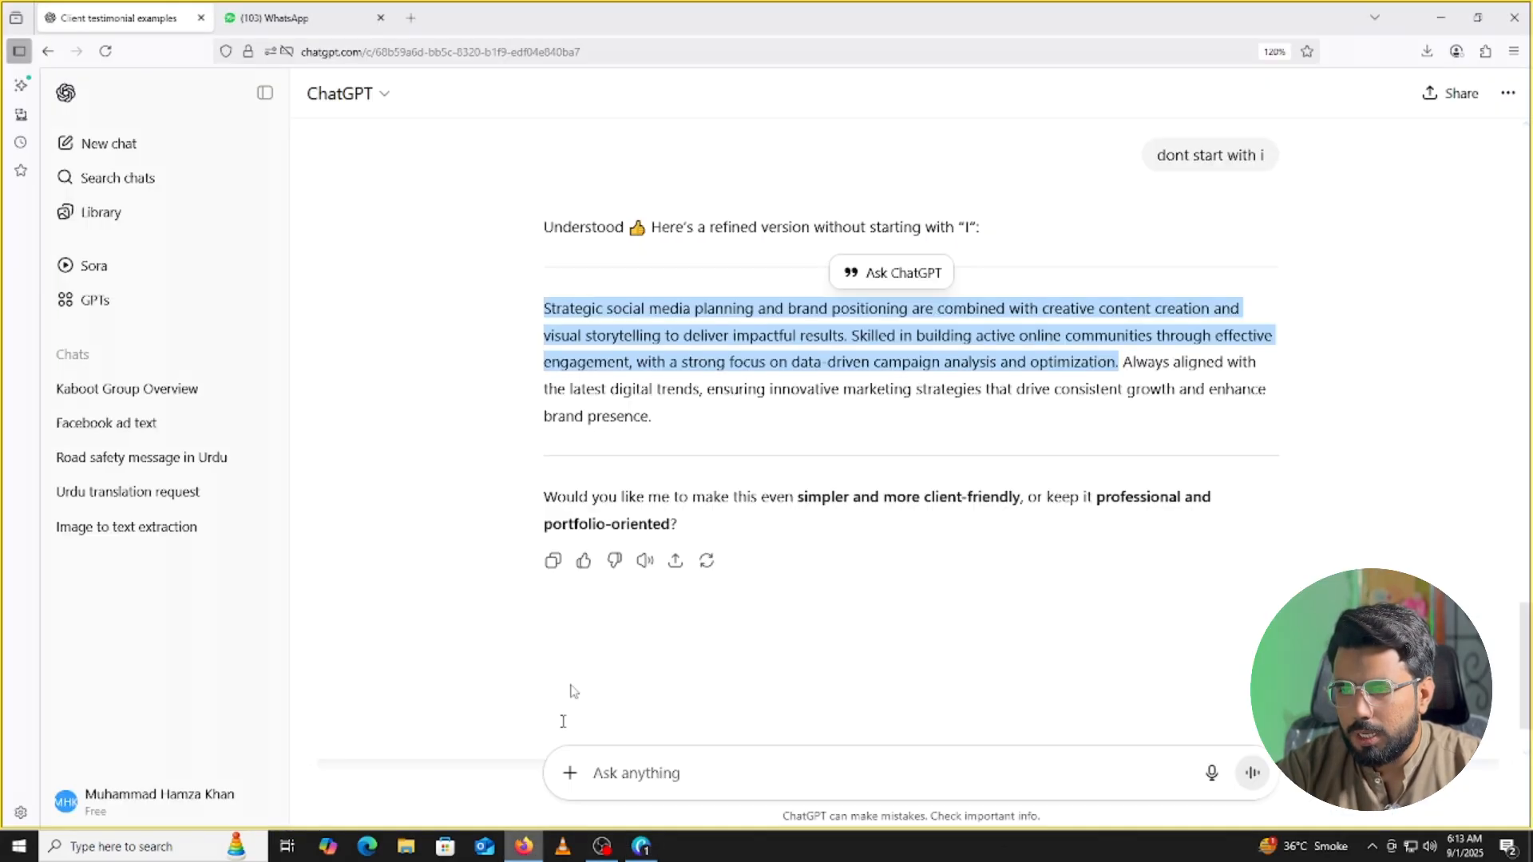
scroll(807, 379, up, 15)
scroll(794, 334, up, 5)
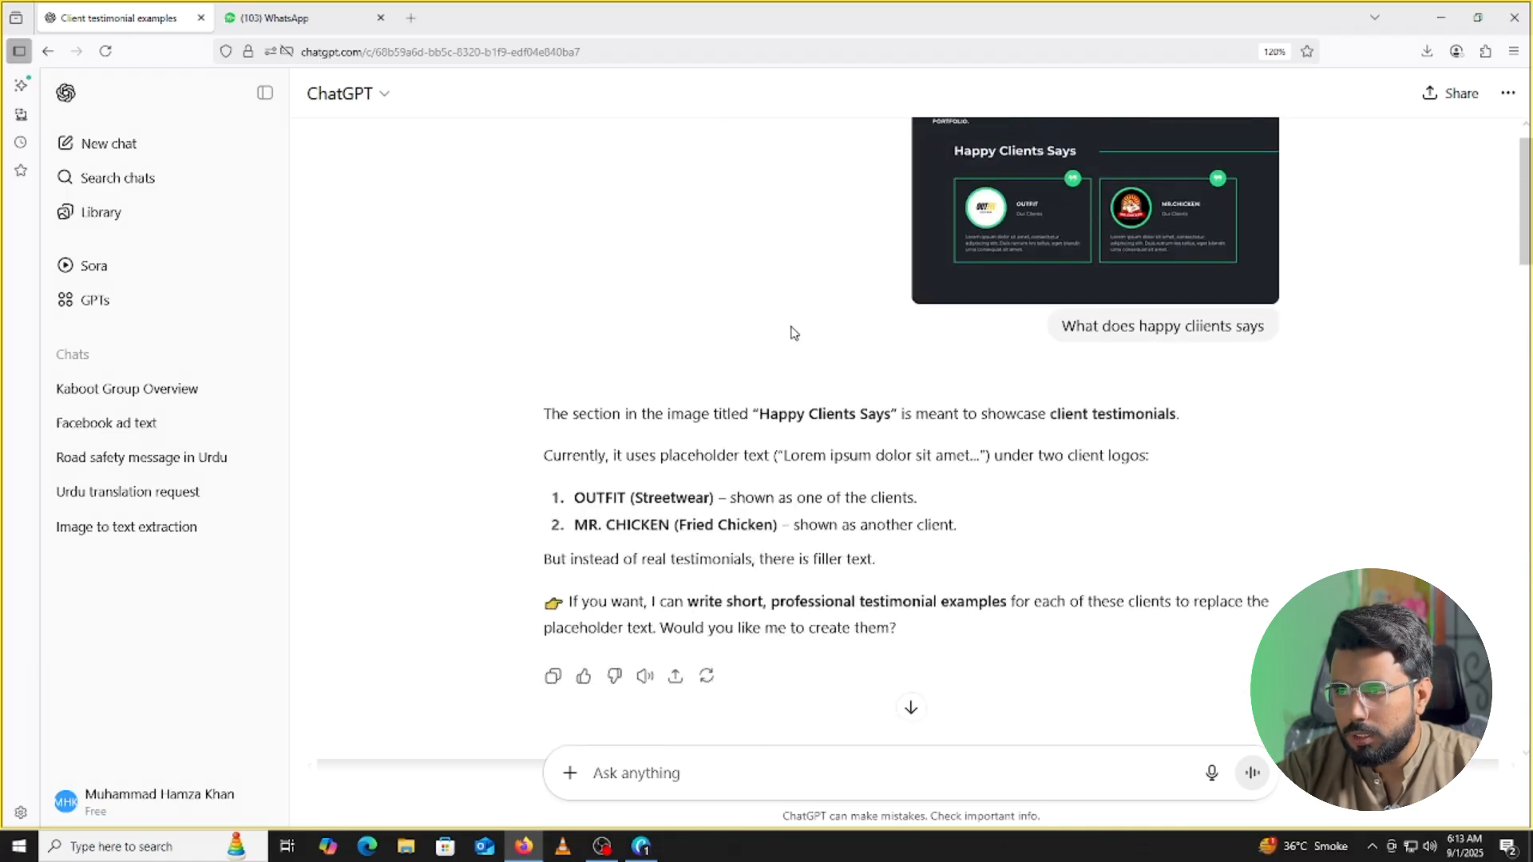
scroll(812, 335, down, 10)
scroll(821, 584, down, 10)
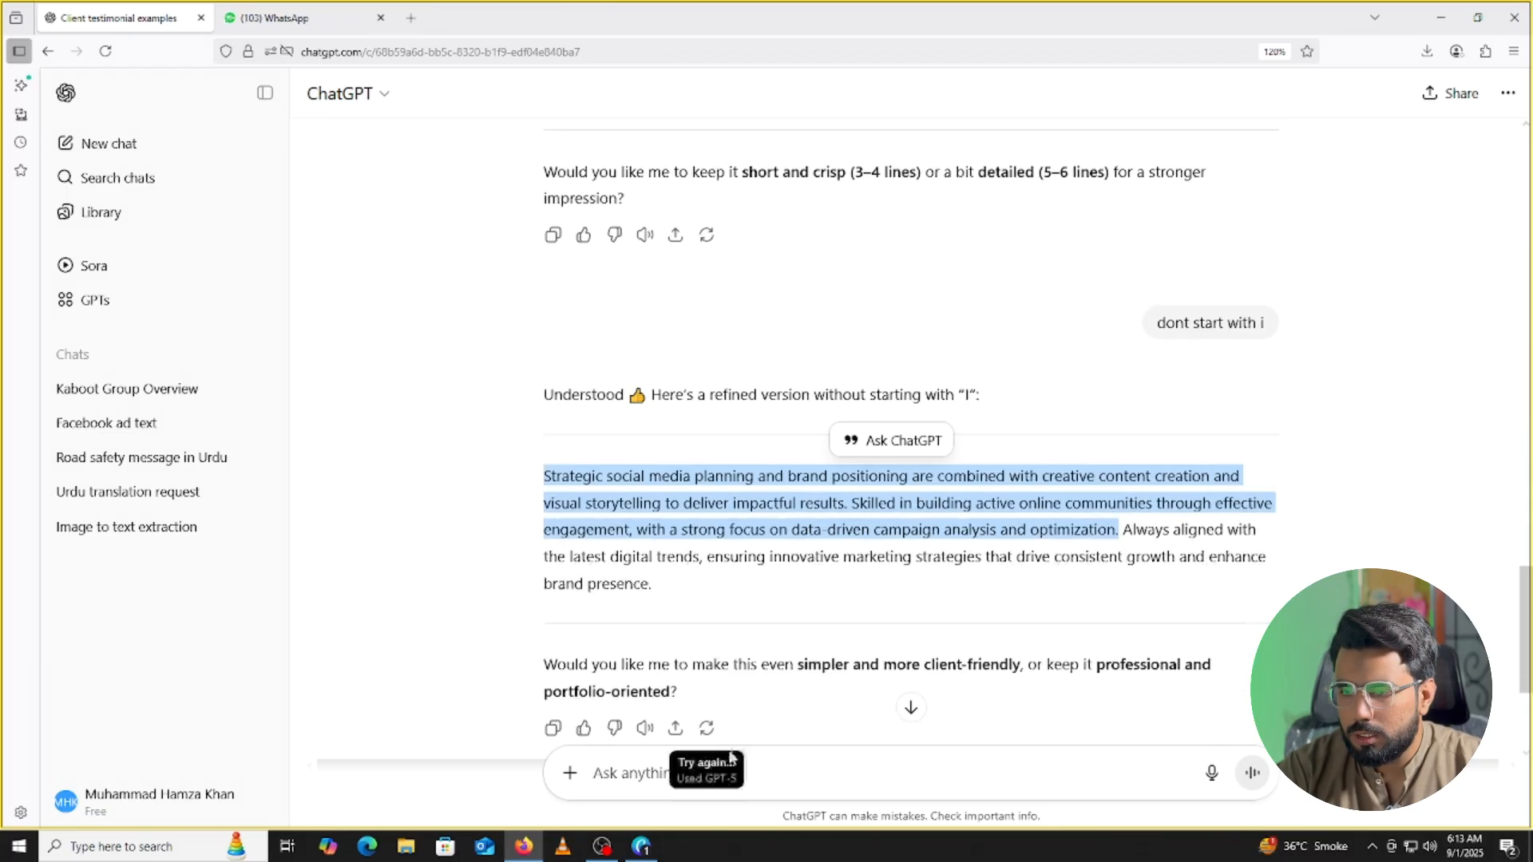
Return to Canva, scroll through the portfolio pages, and collapse the photo search panel.
click(645, 846)
scroll(892, 515, up, 20)
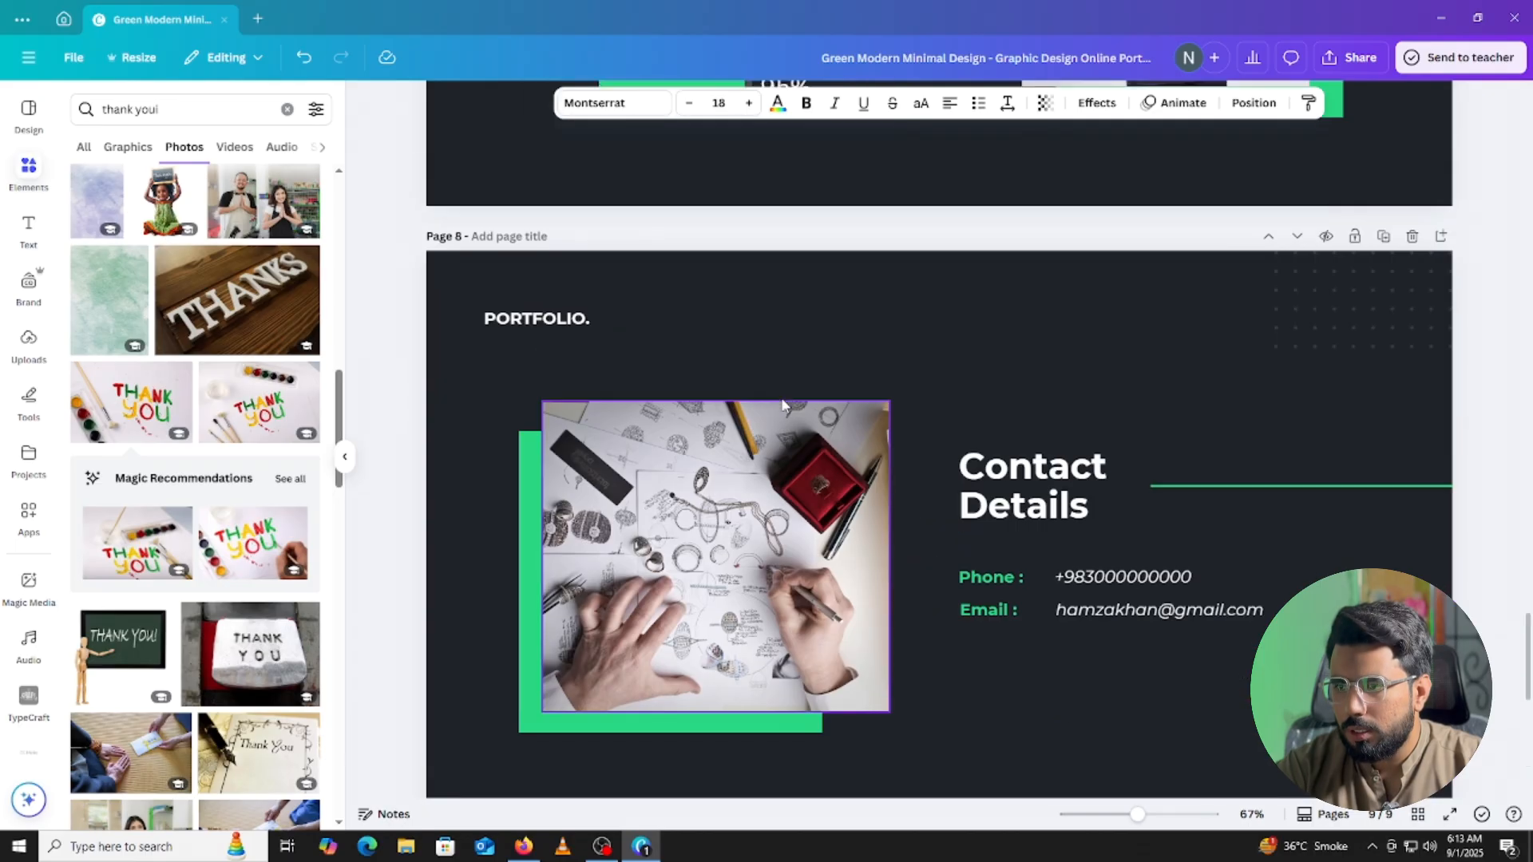
scroll(762, 412, up, 20)
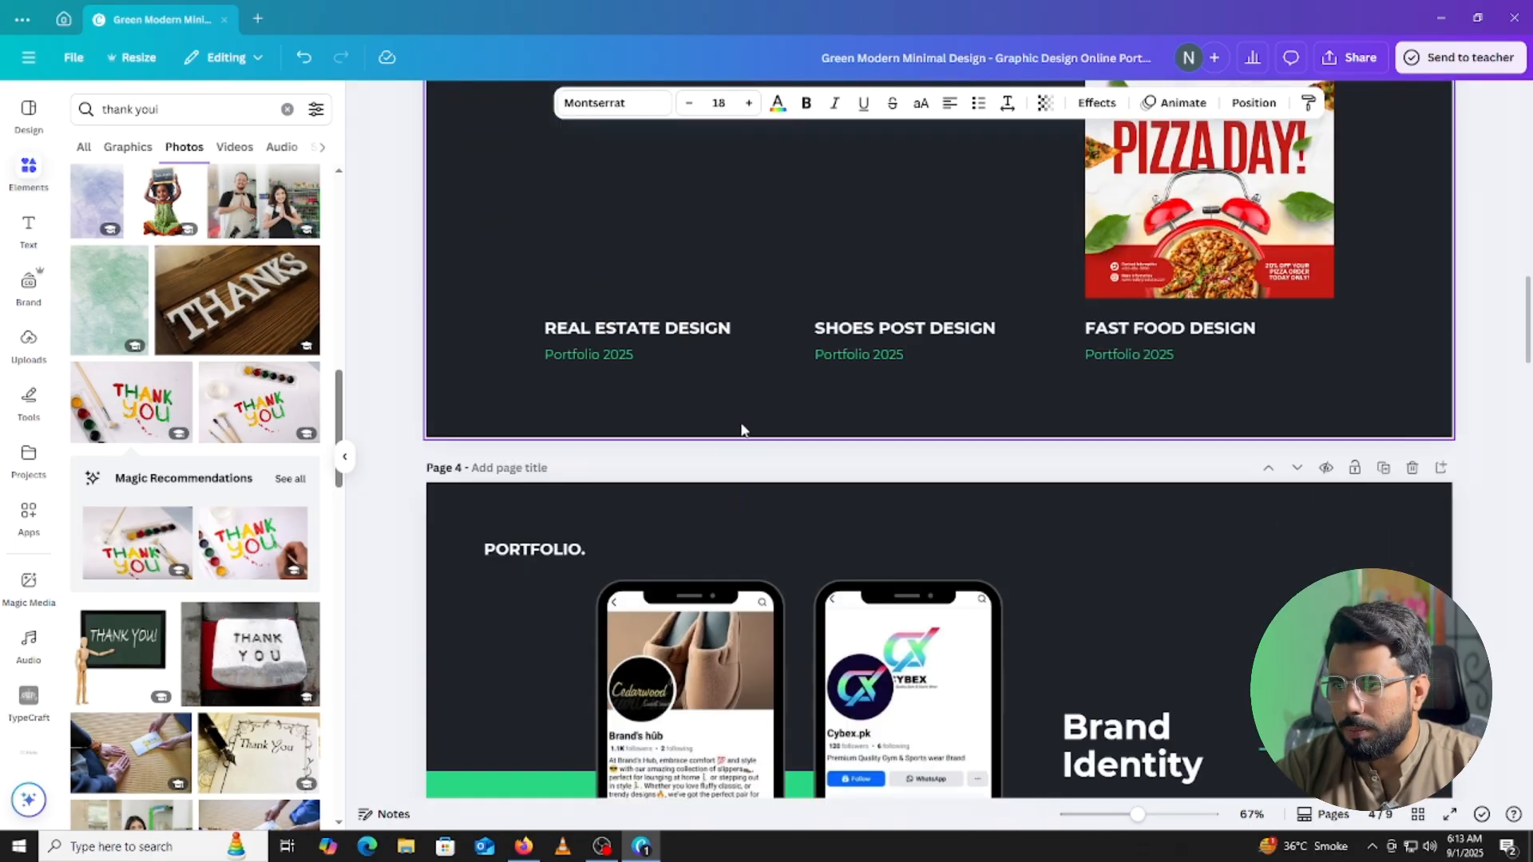
scroll(820, 409, down, 15)
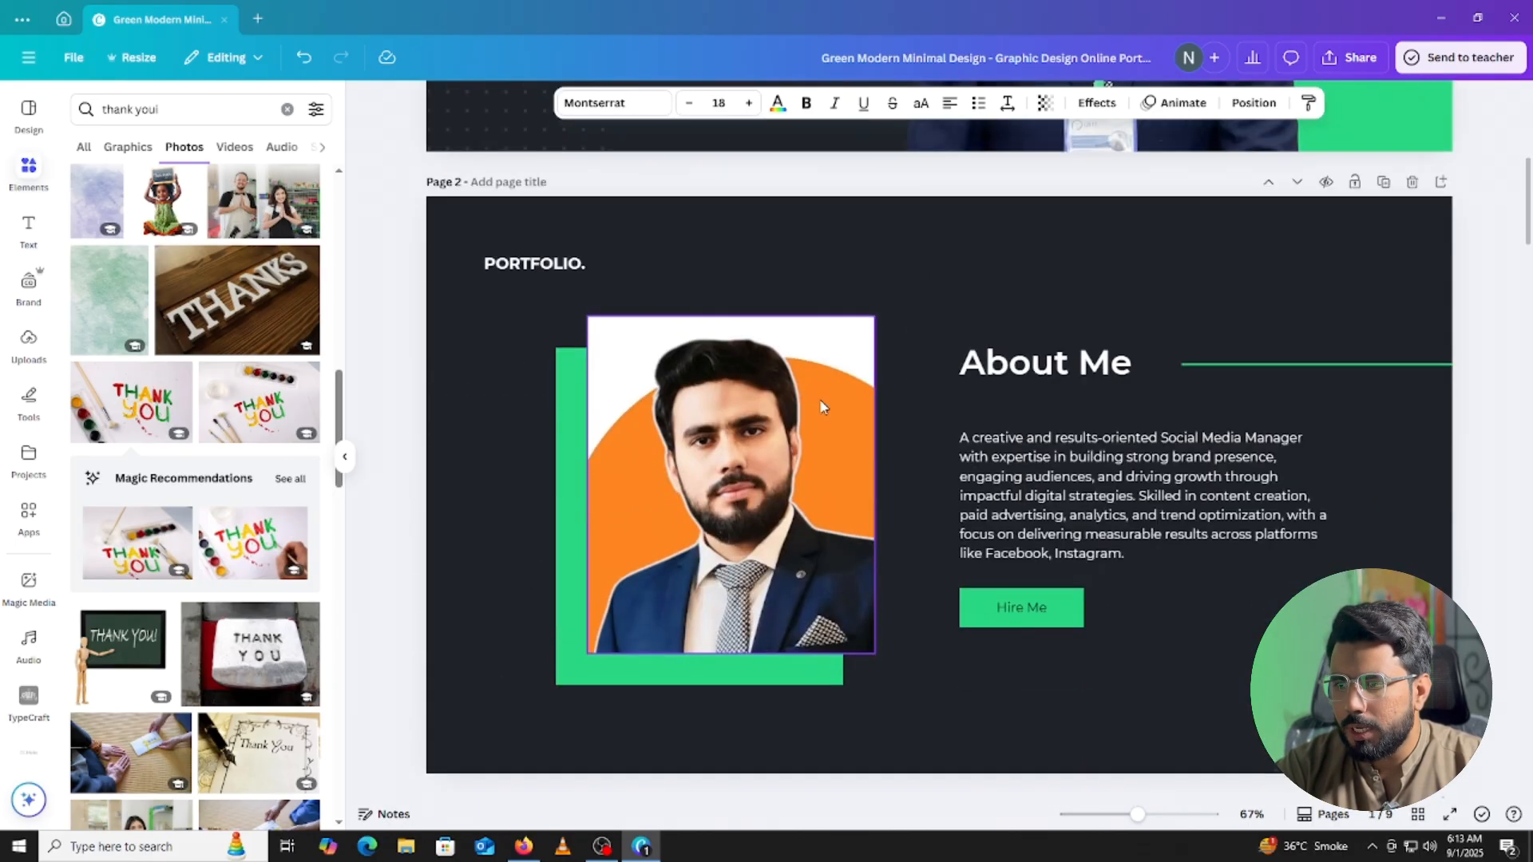
scroll(825, 447, down, 5)
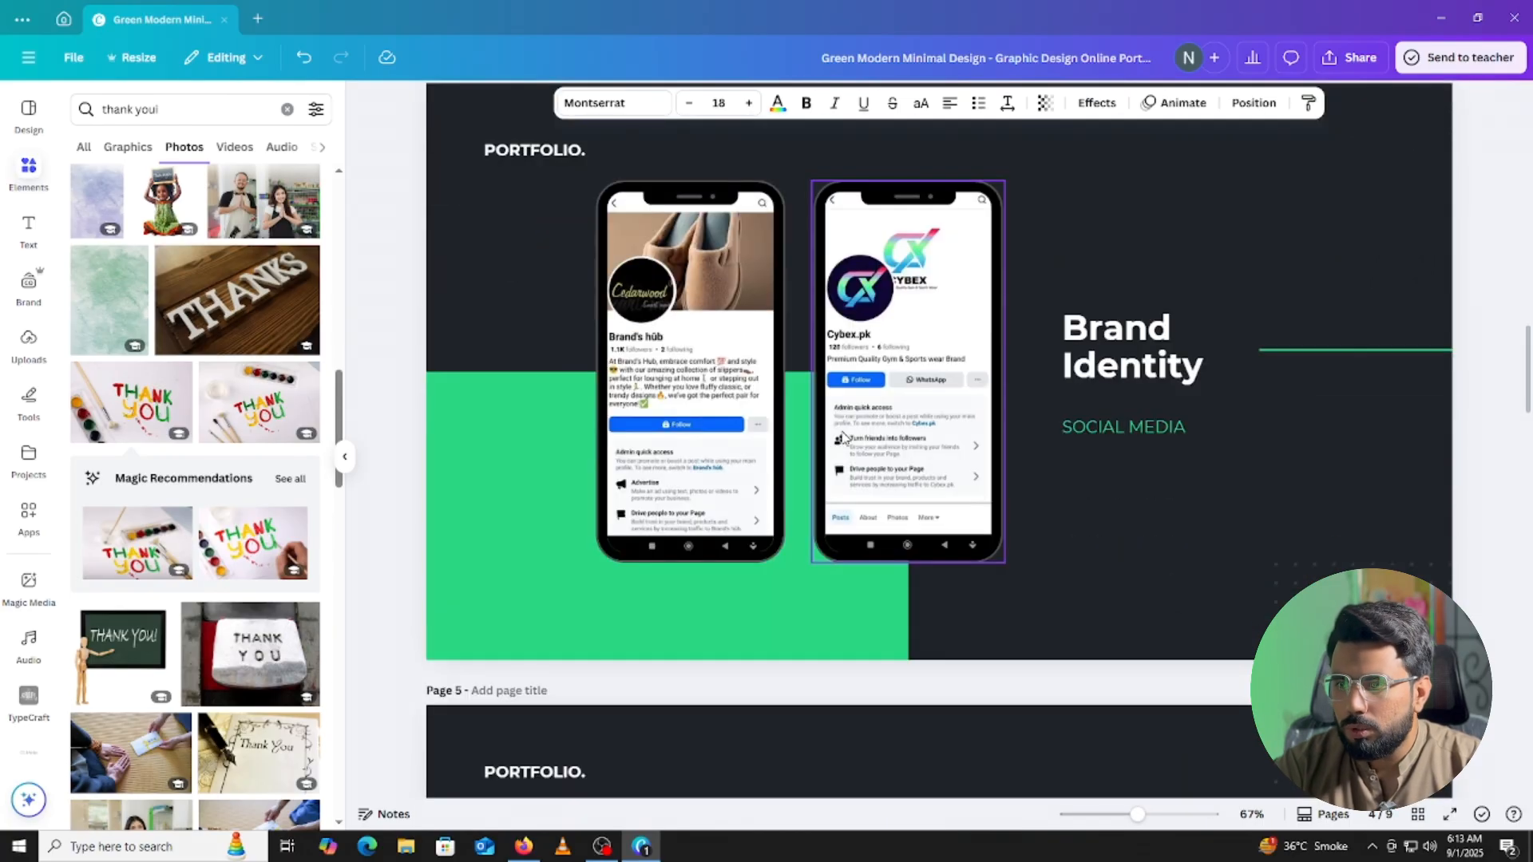
scroll(828, 438, down, 14)
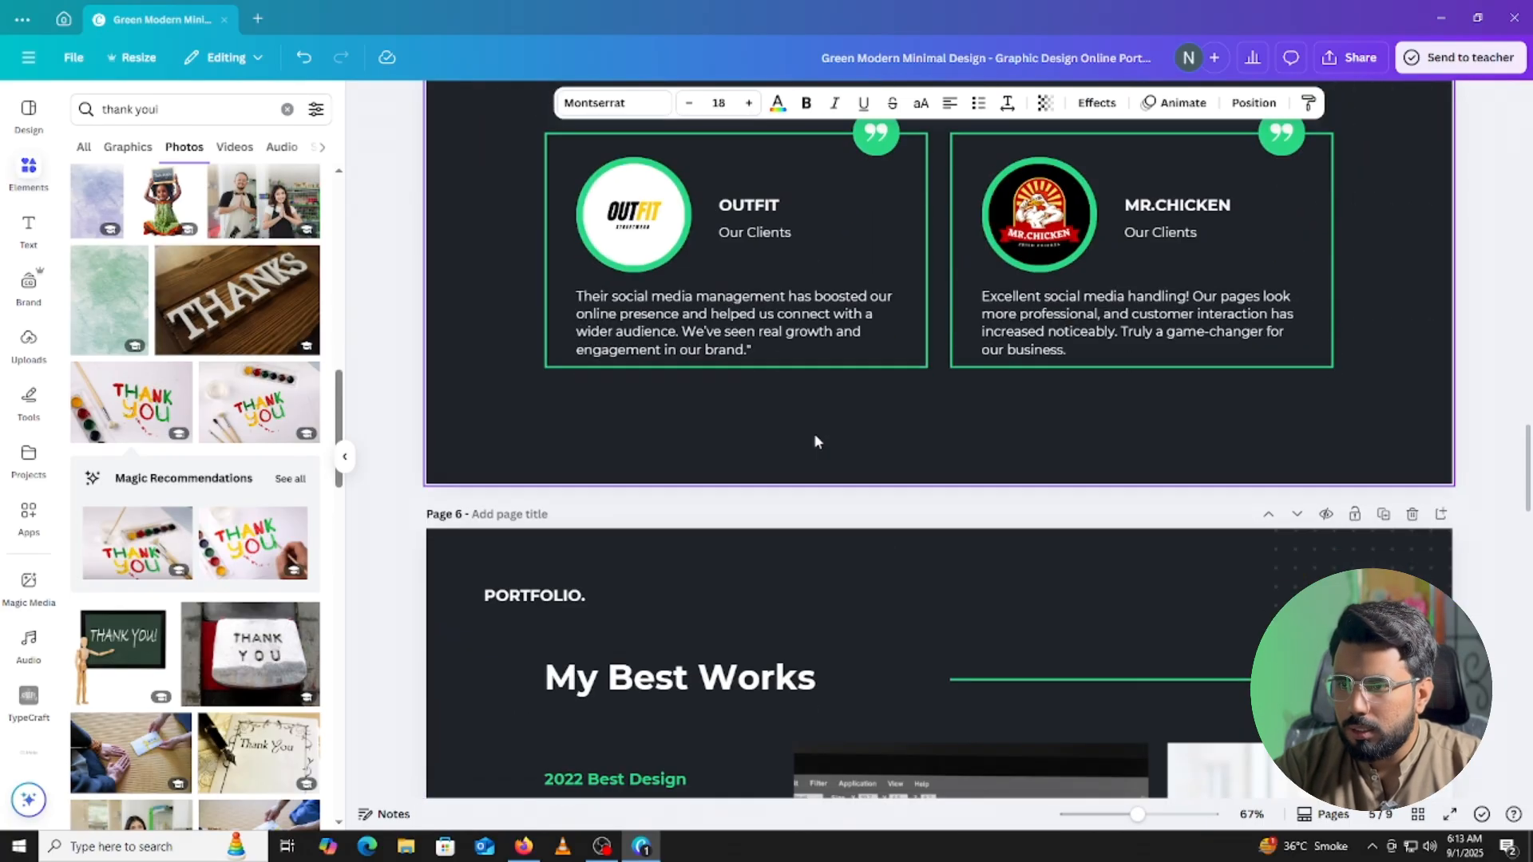
scroll(817, 447, down, 4)
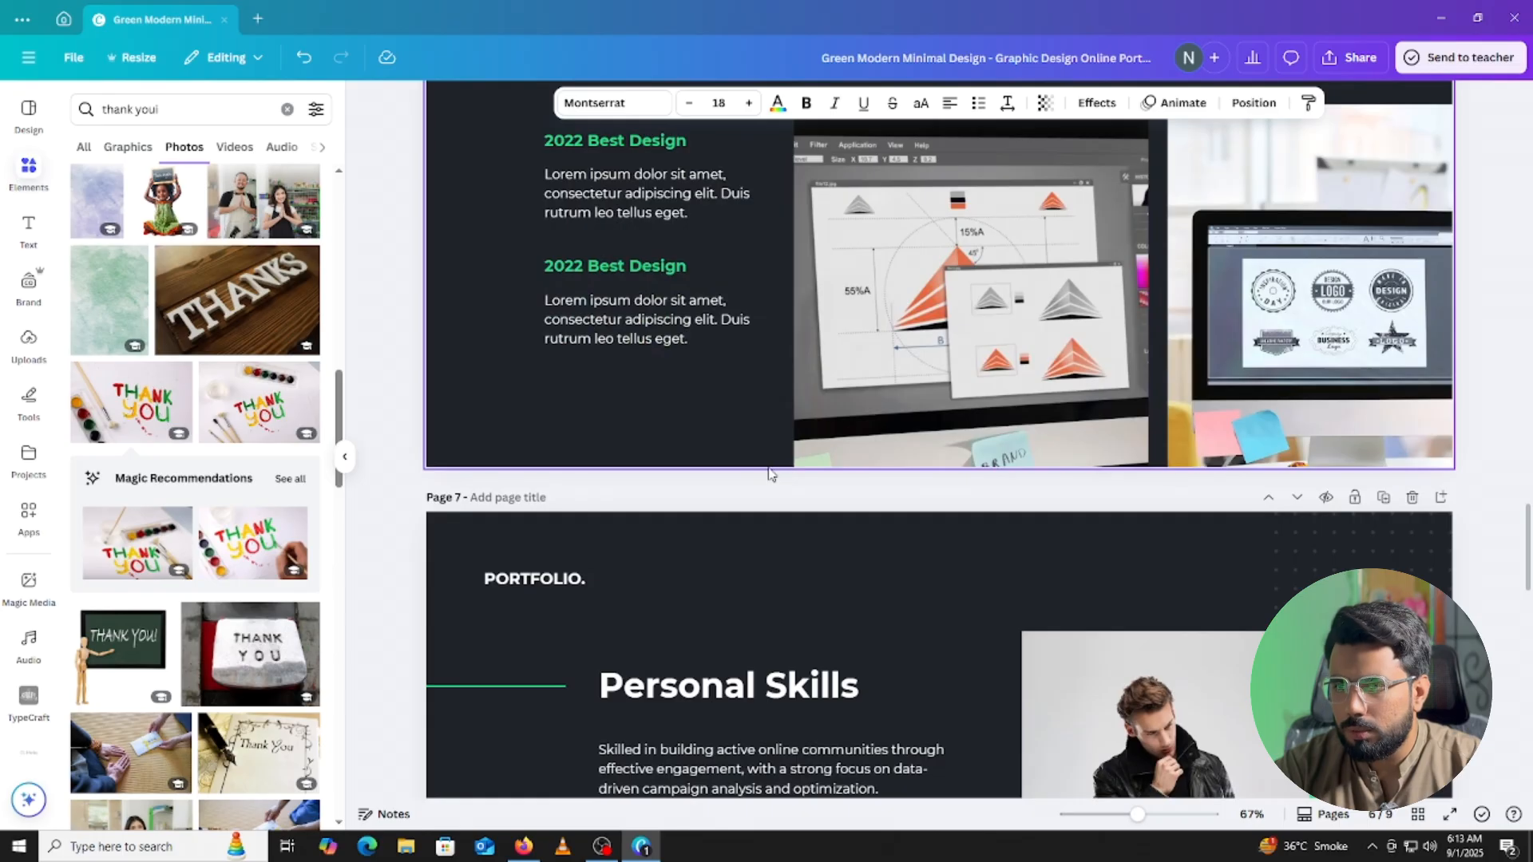
scroll(770, 473, down, 7)
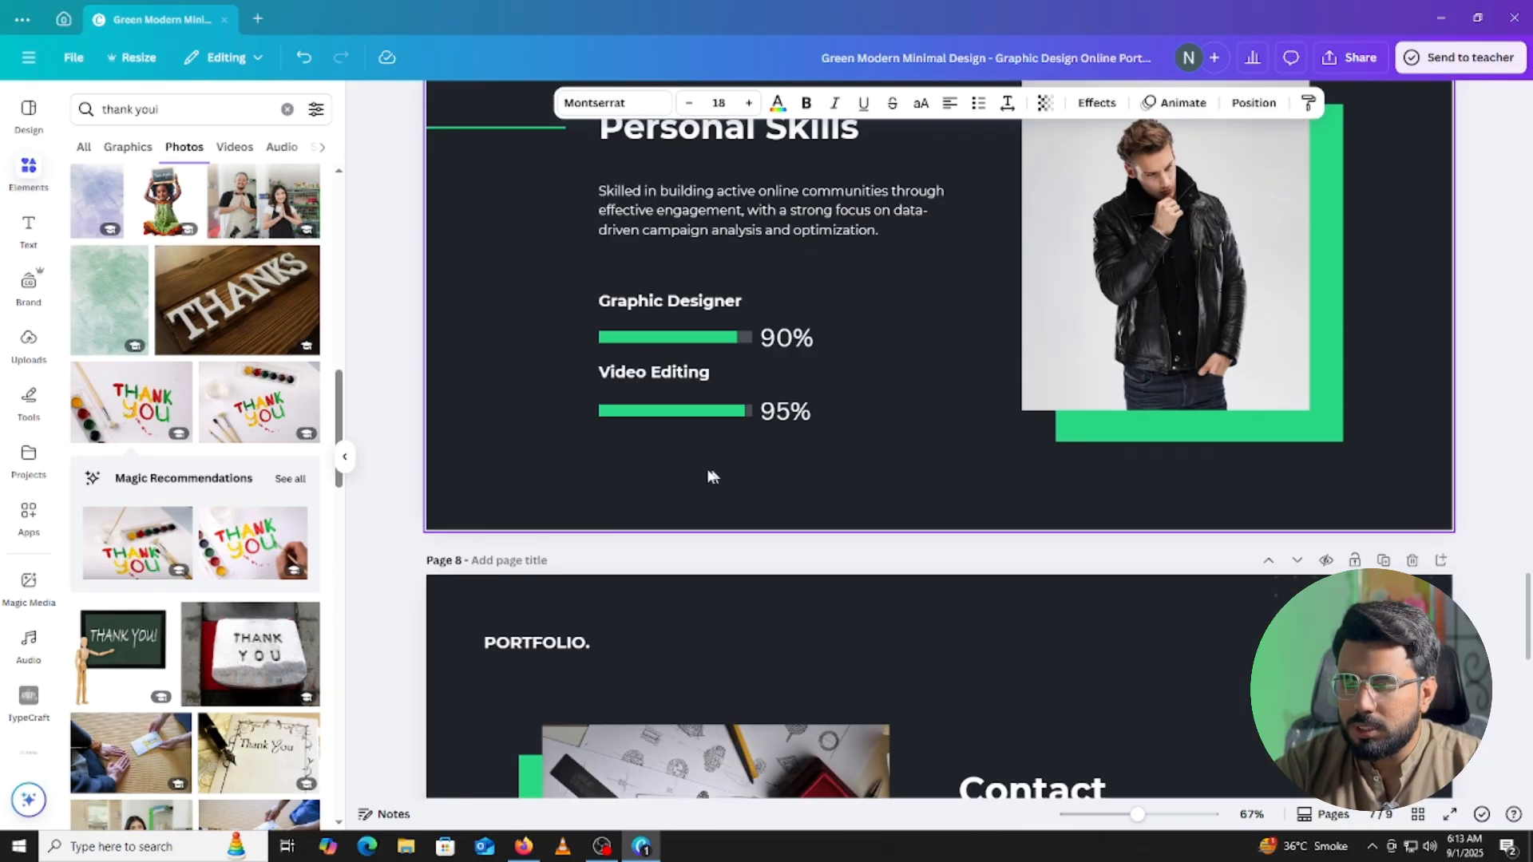
scroll(713, 477, down, 4)
click(344, 456)
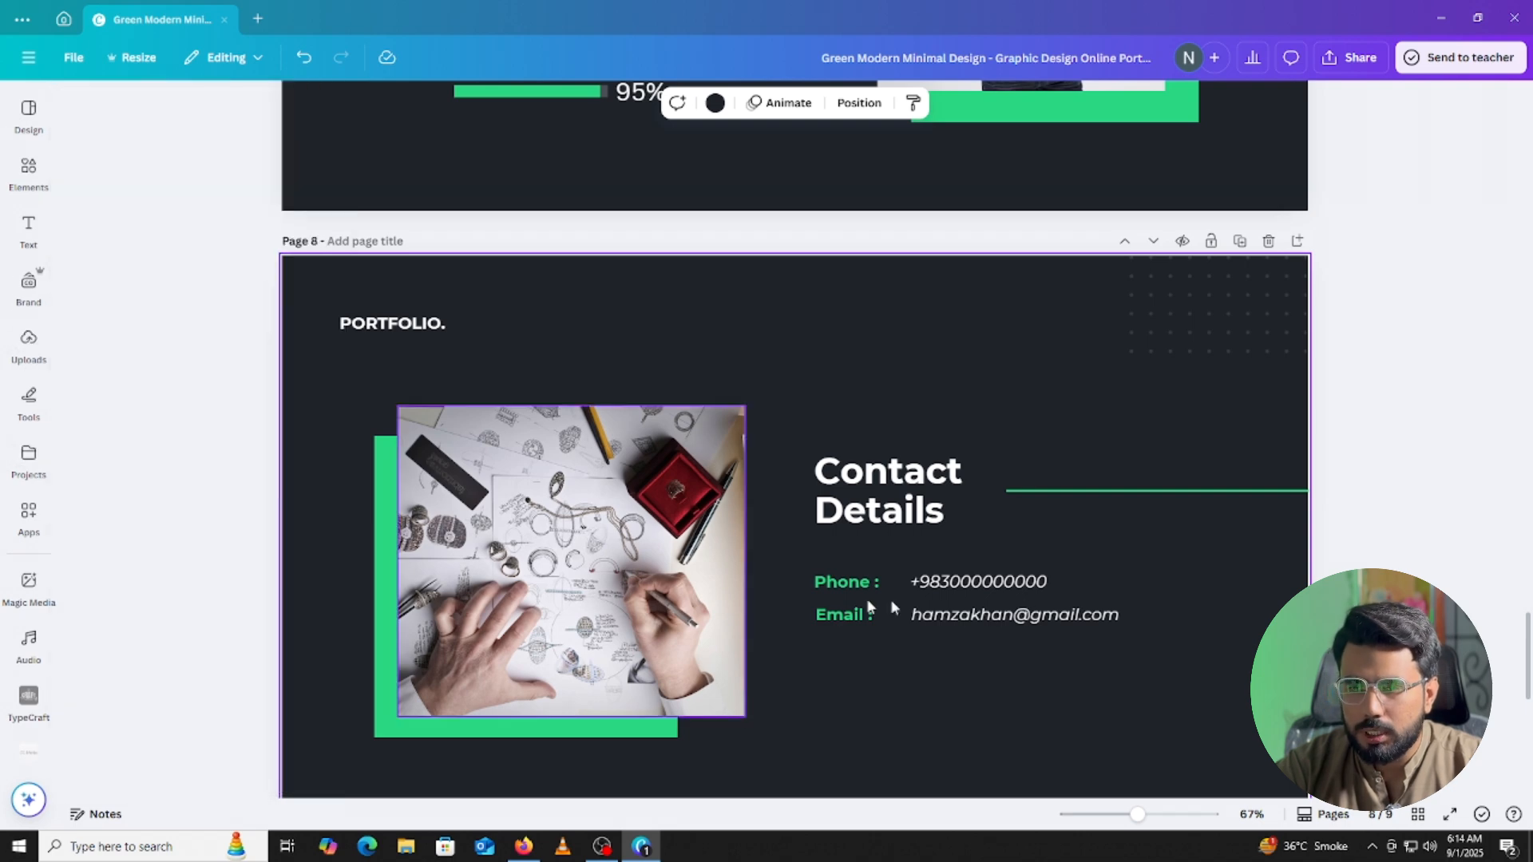
Scroll through the nine pages, ending on the Thank You page.
scroll(1367, 380, down, 5)
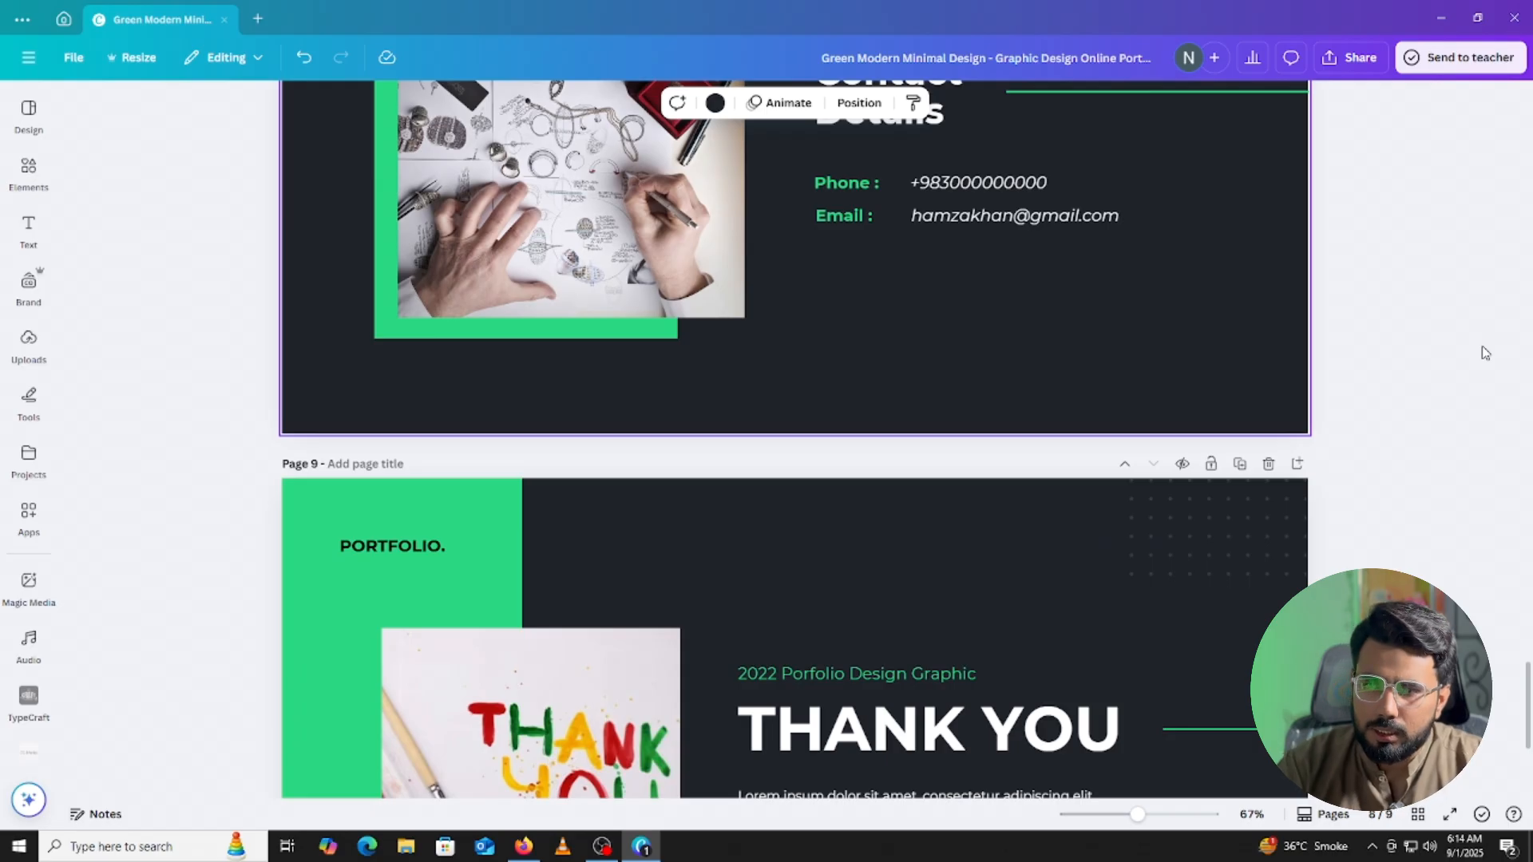
scroll(1283, 275, up, 15)
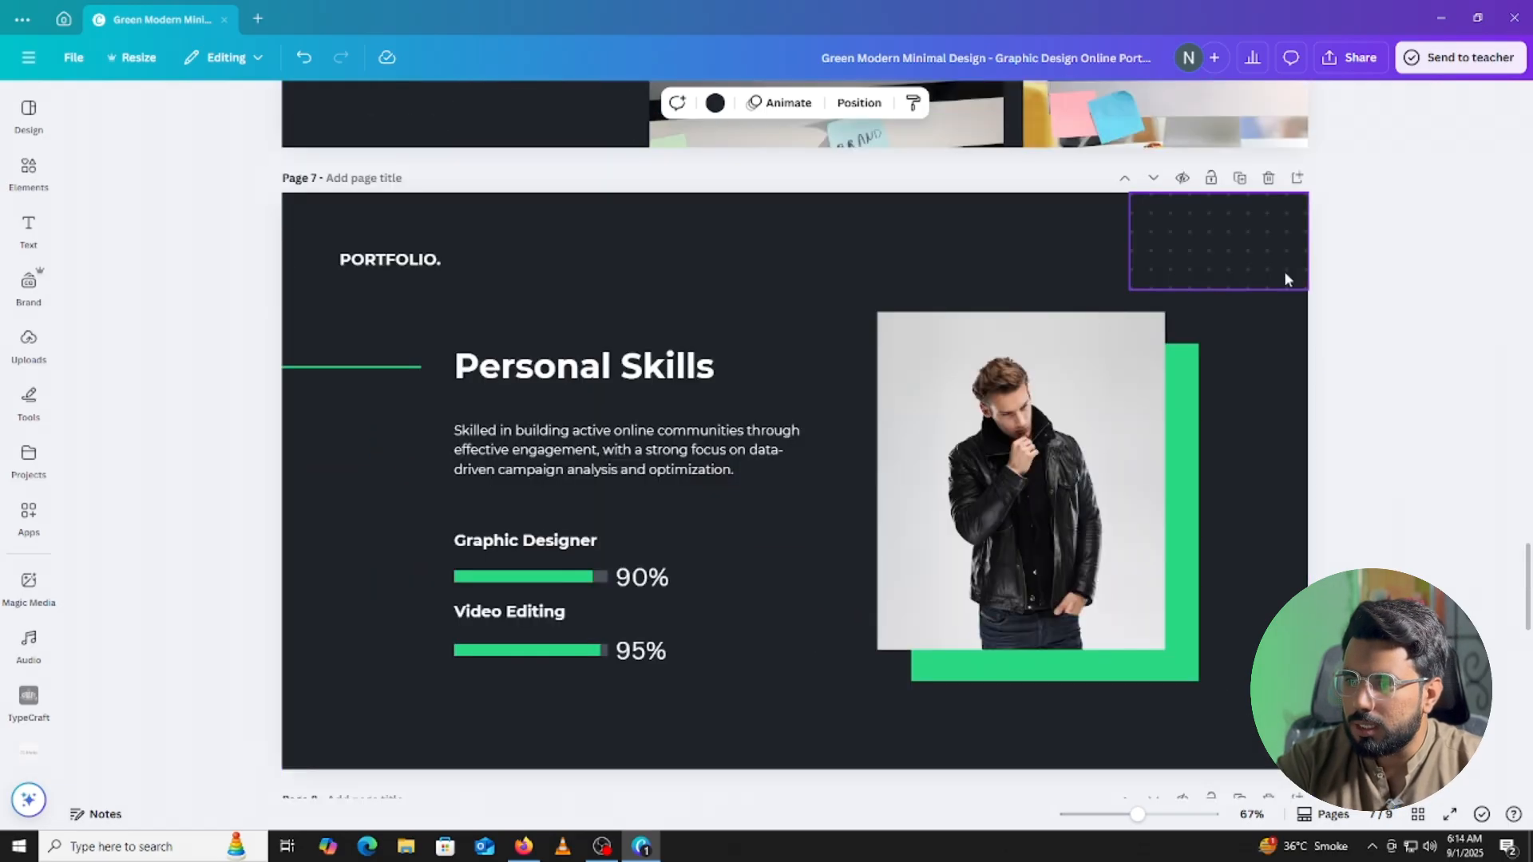
scroll(1283, 279, up, 15)
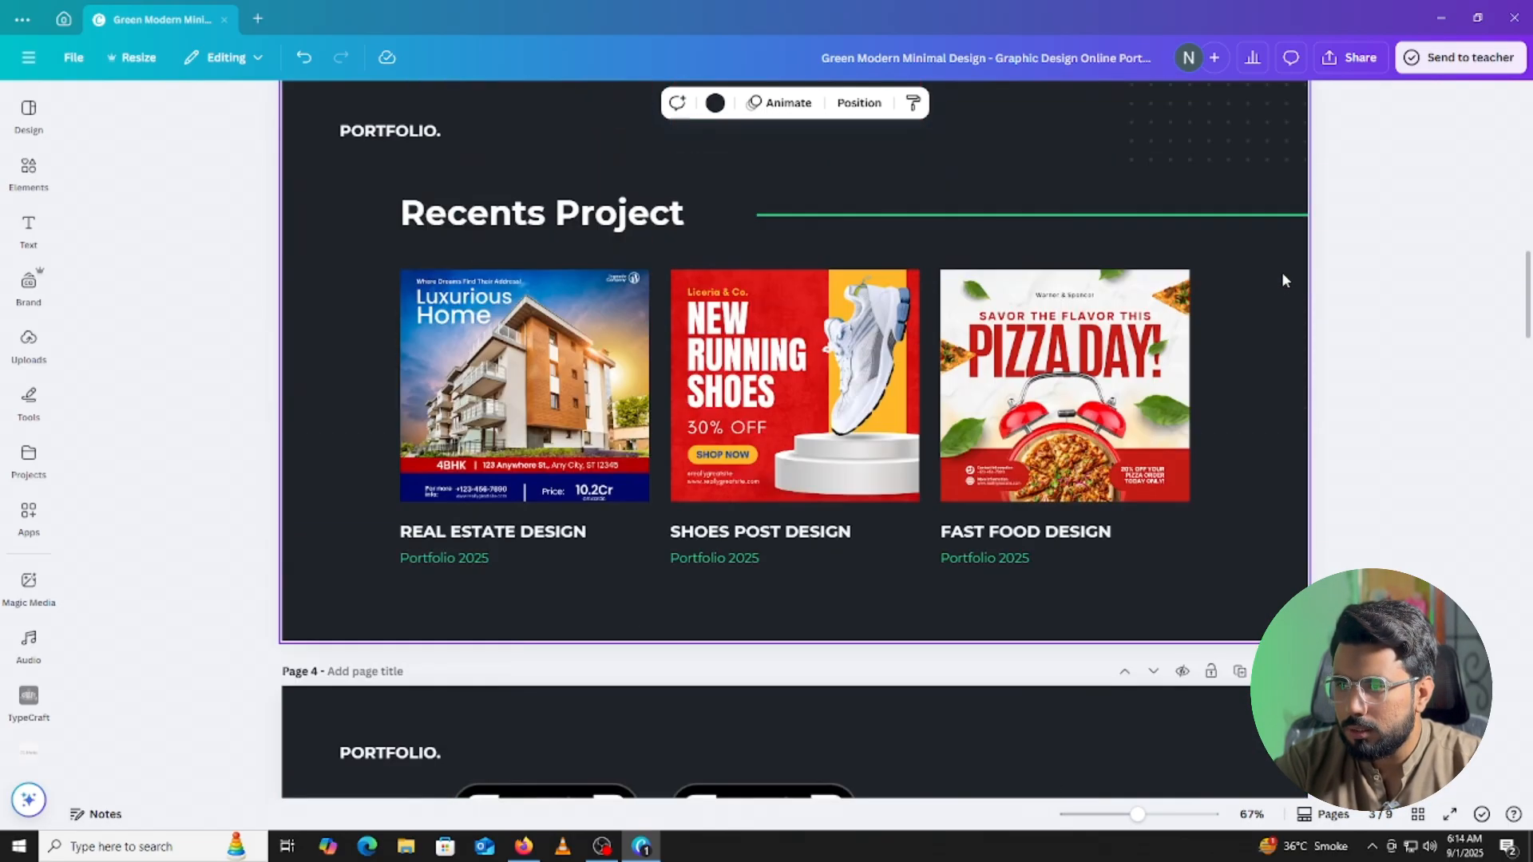
scroll(1278, 280, up, 5)
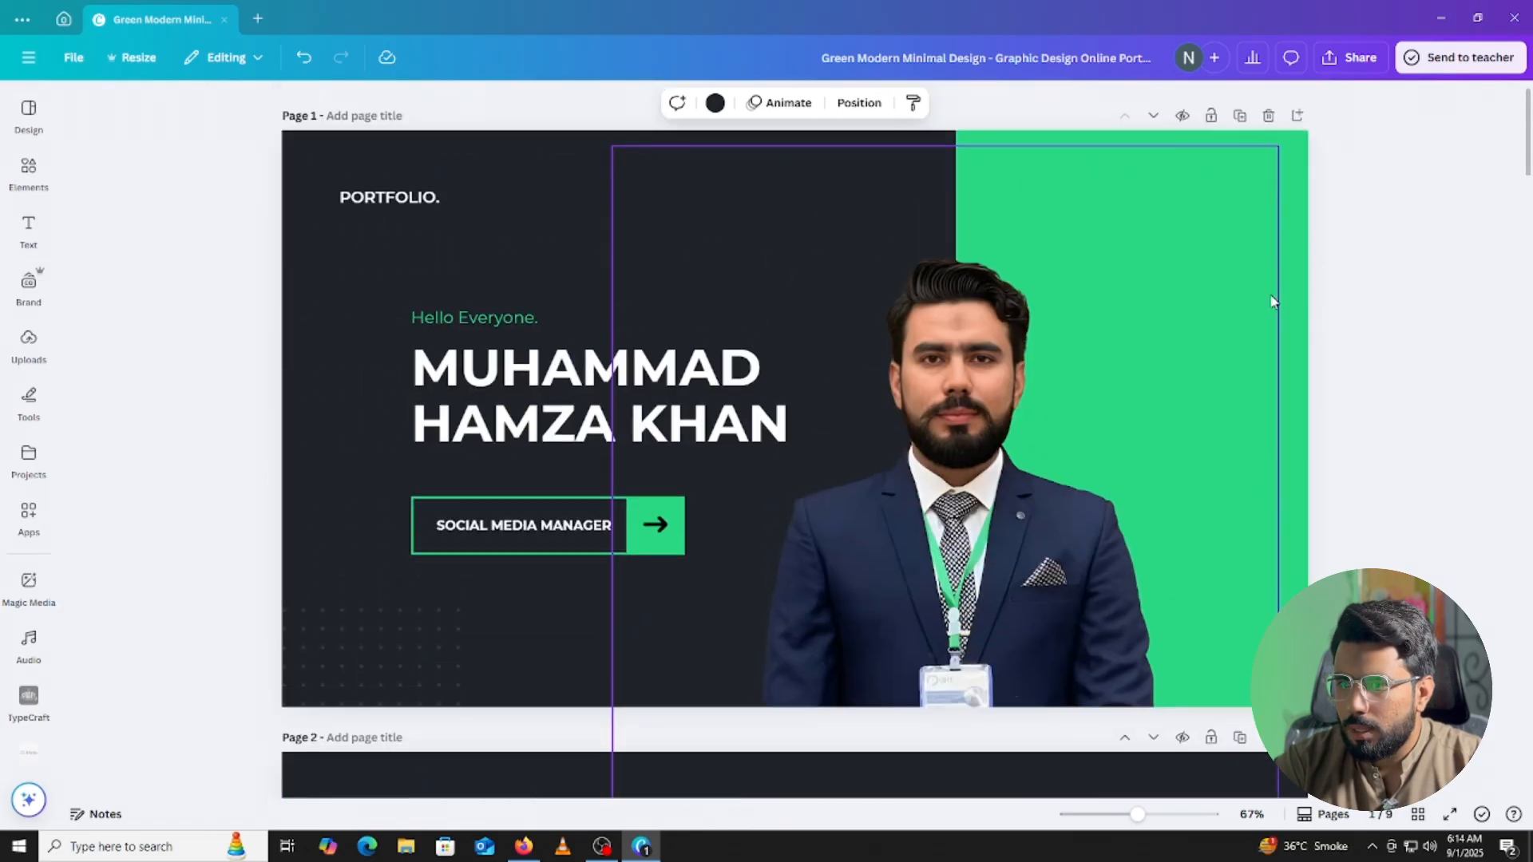
scroll(1275, 291, down, 10)
scroll(1274, 301, down, 10)
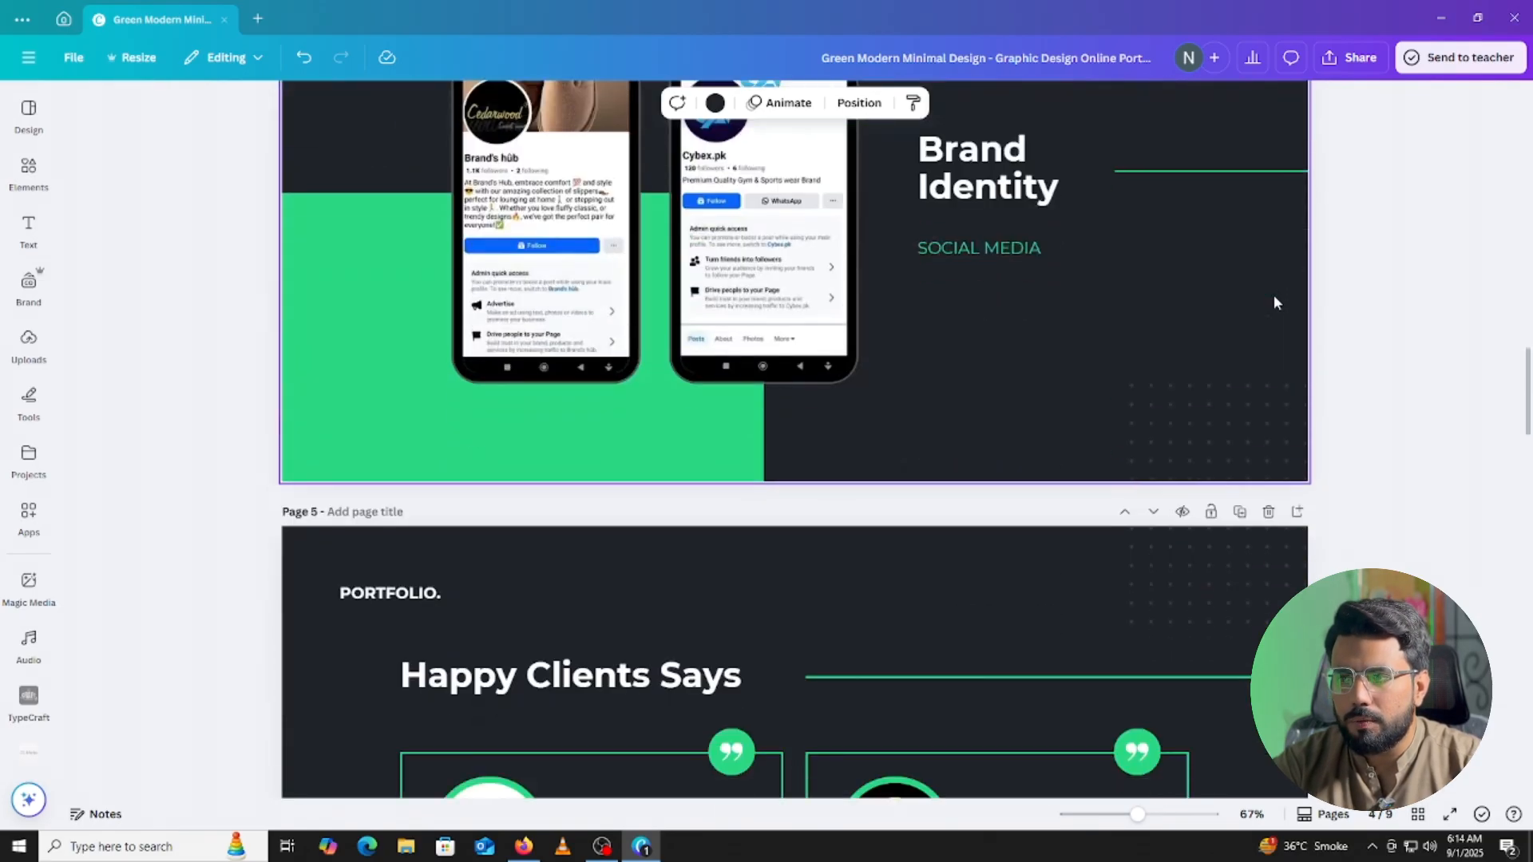
scroll(1272, 300, down, 20)
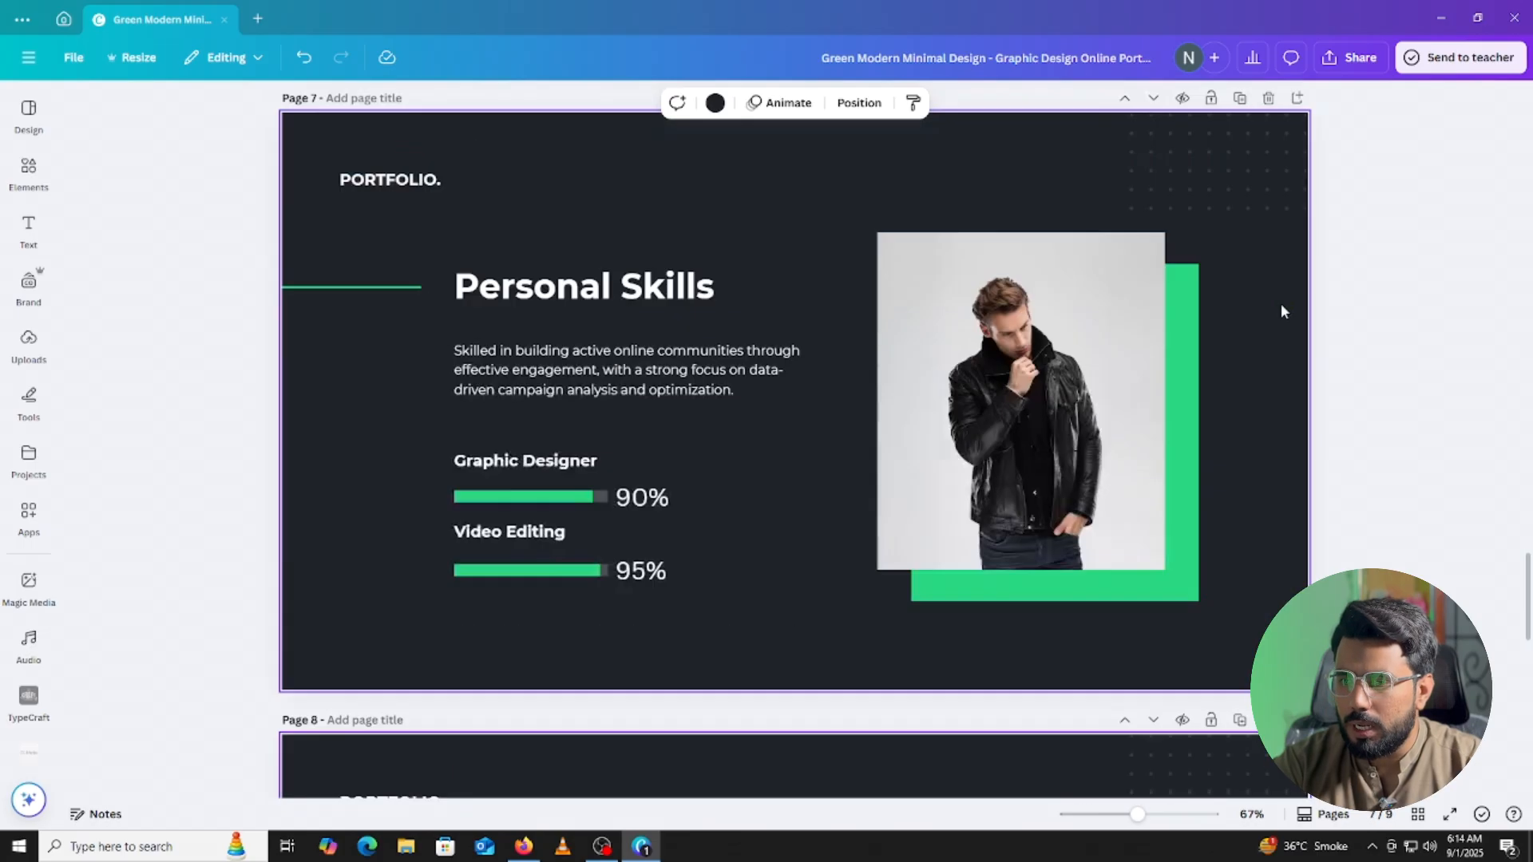
Change the year in the page 9 subtitle from 2022 to 2025.
click(1357, 337)
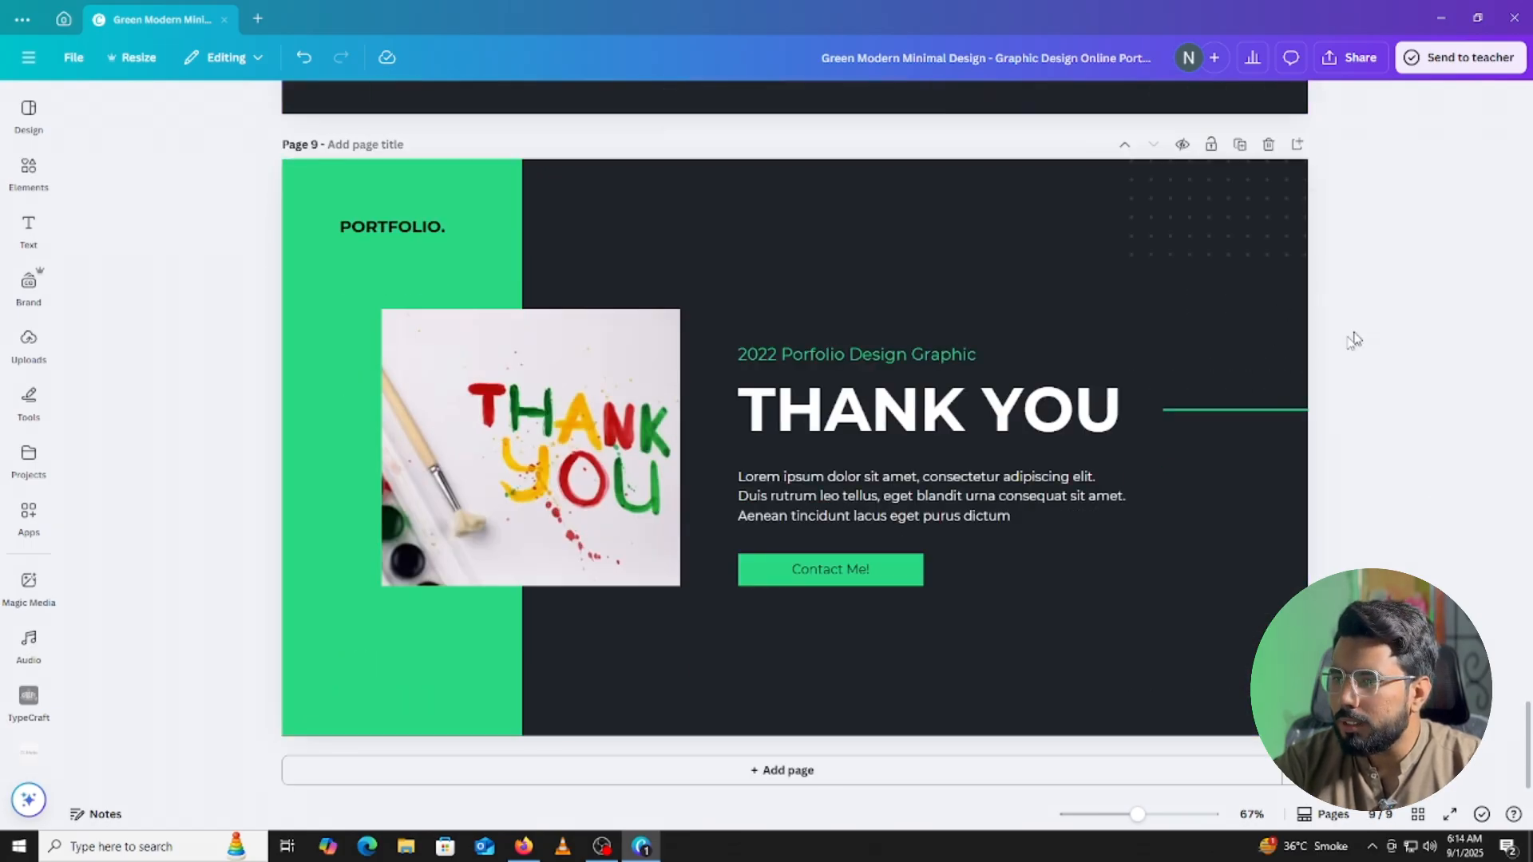
click(752, 349)
click(752, 350)
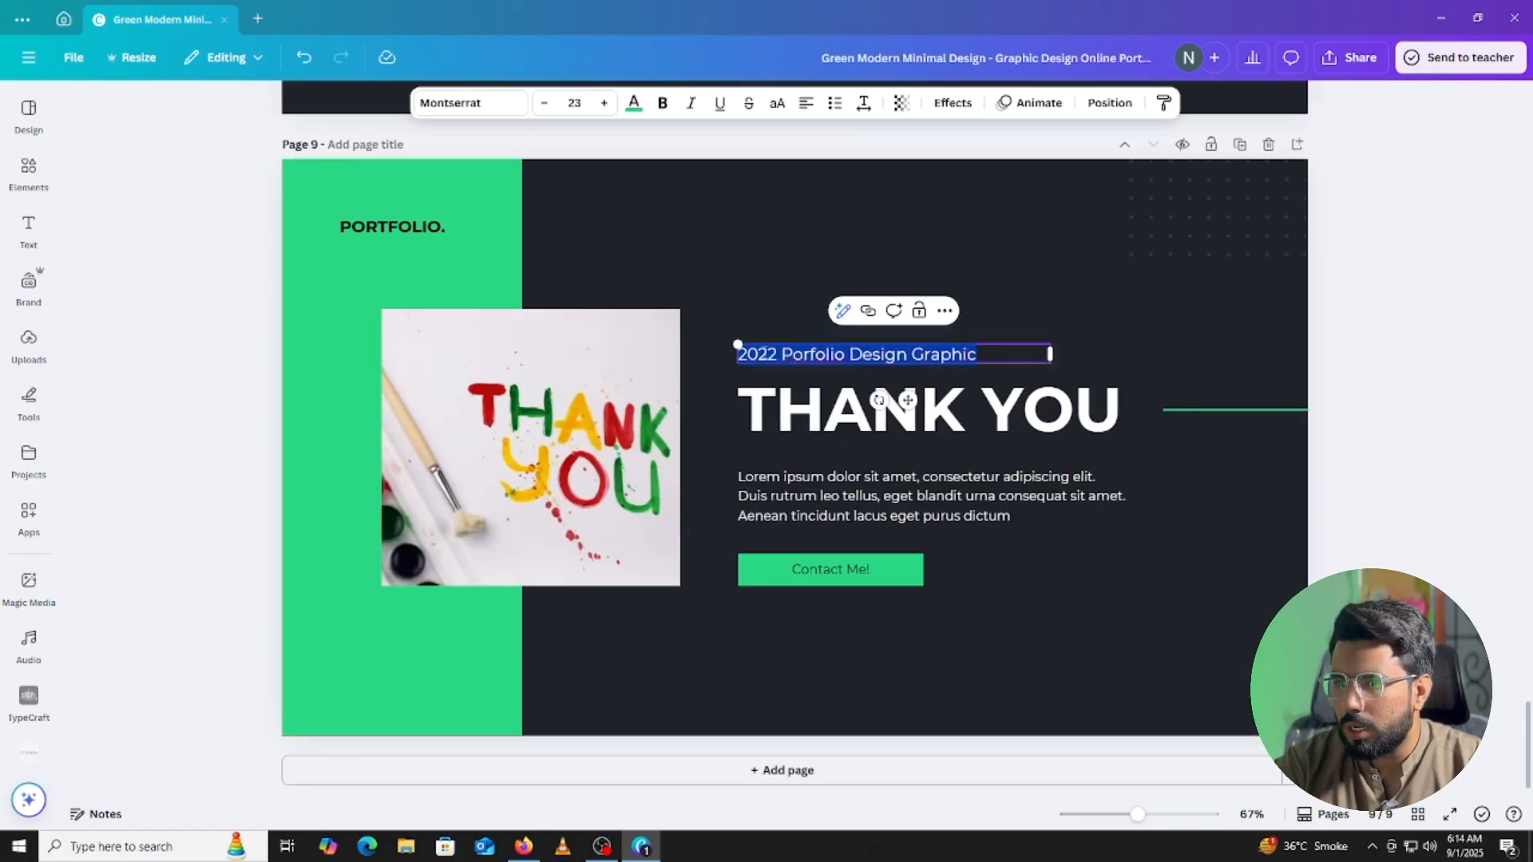
click(768, 354)
key(BackSpace)
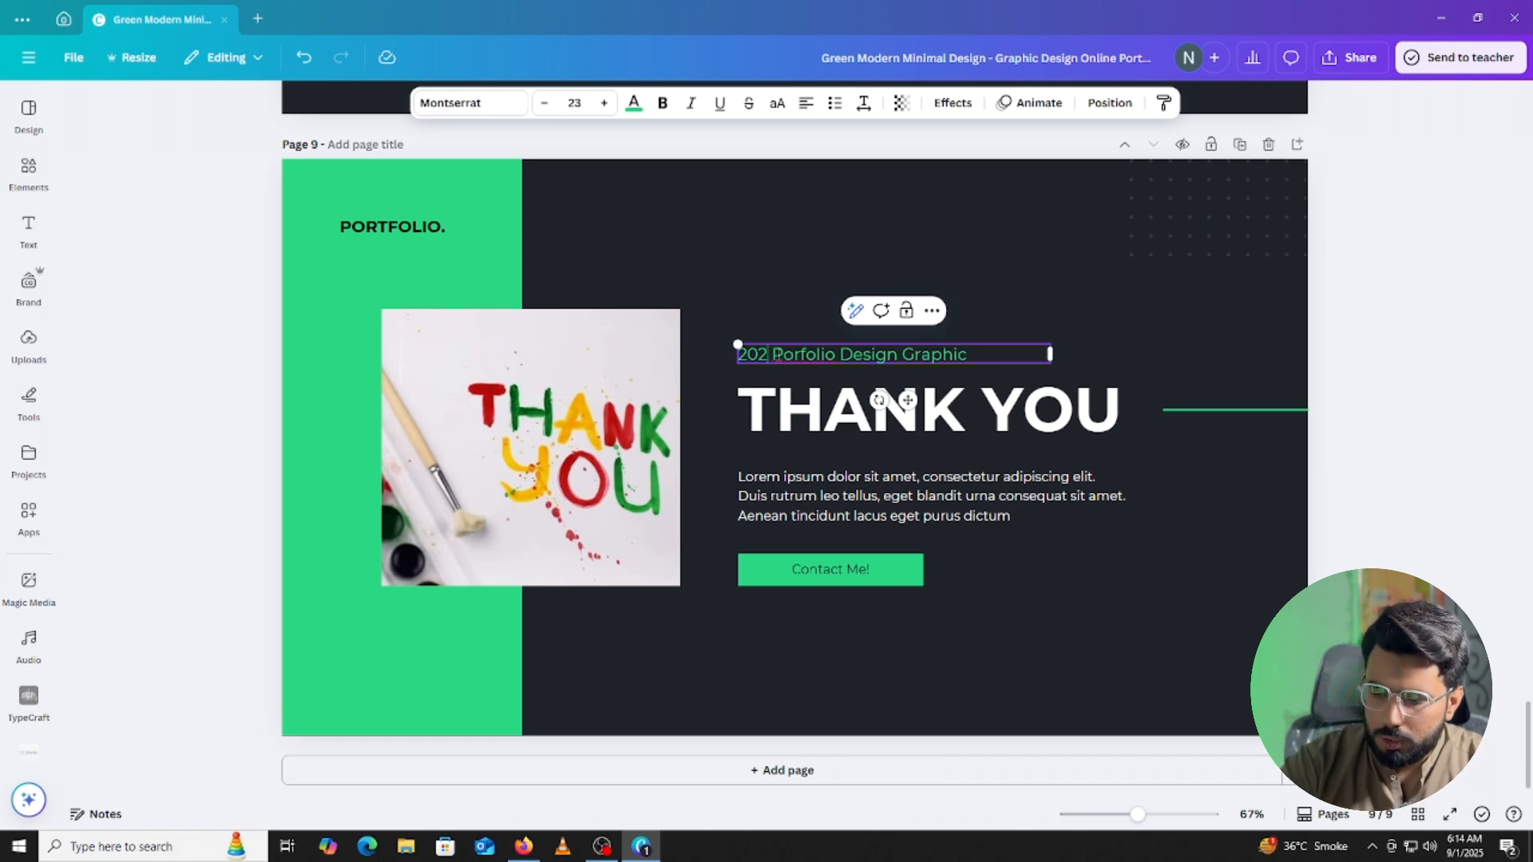
text(5)
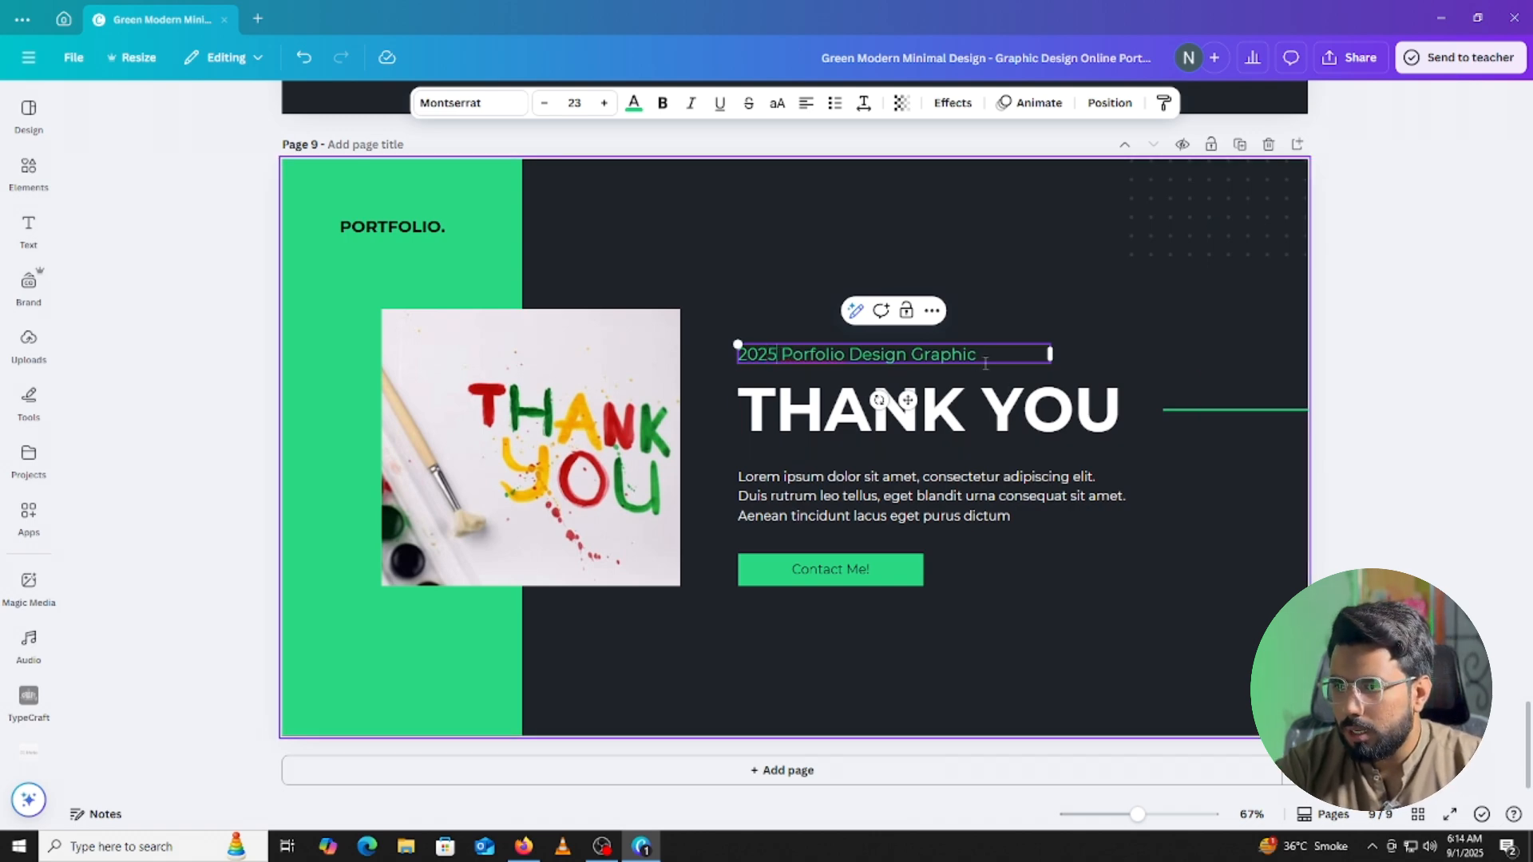
Delete the '2025 Porfolio Design Graphic' subtitle text, leaving the box empty.
drag(977, 355, 728, 345)
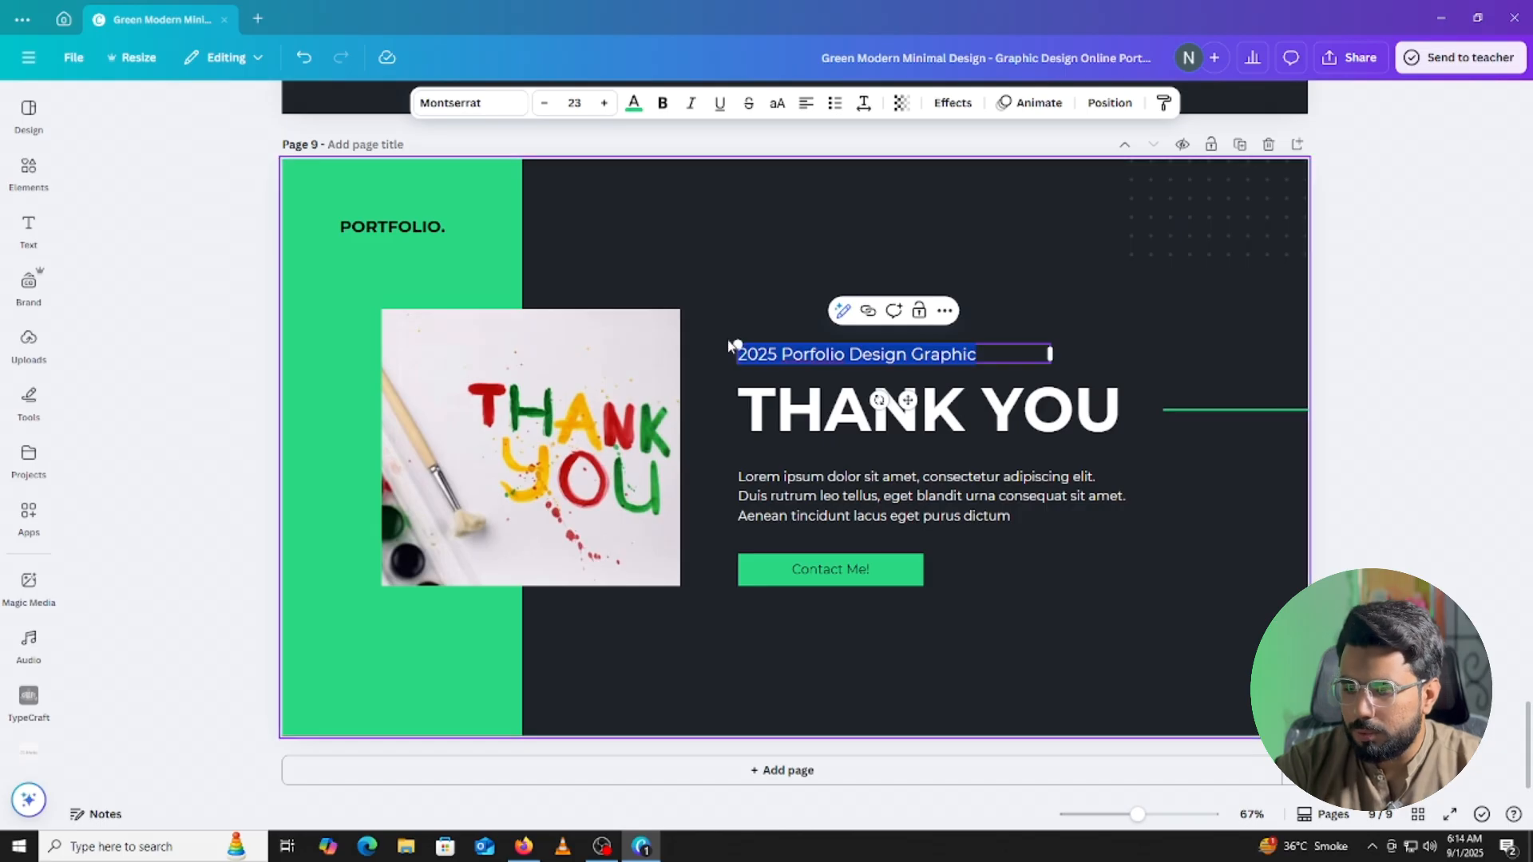
key(BackSpace)
scroll(1504, 425, up, 1)
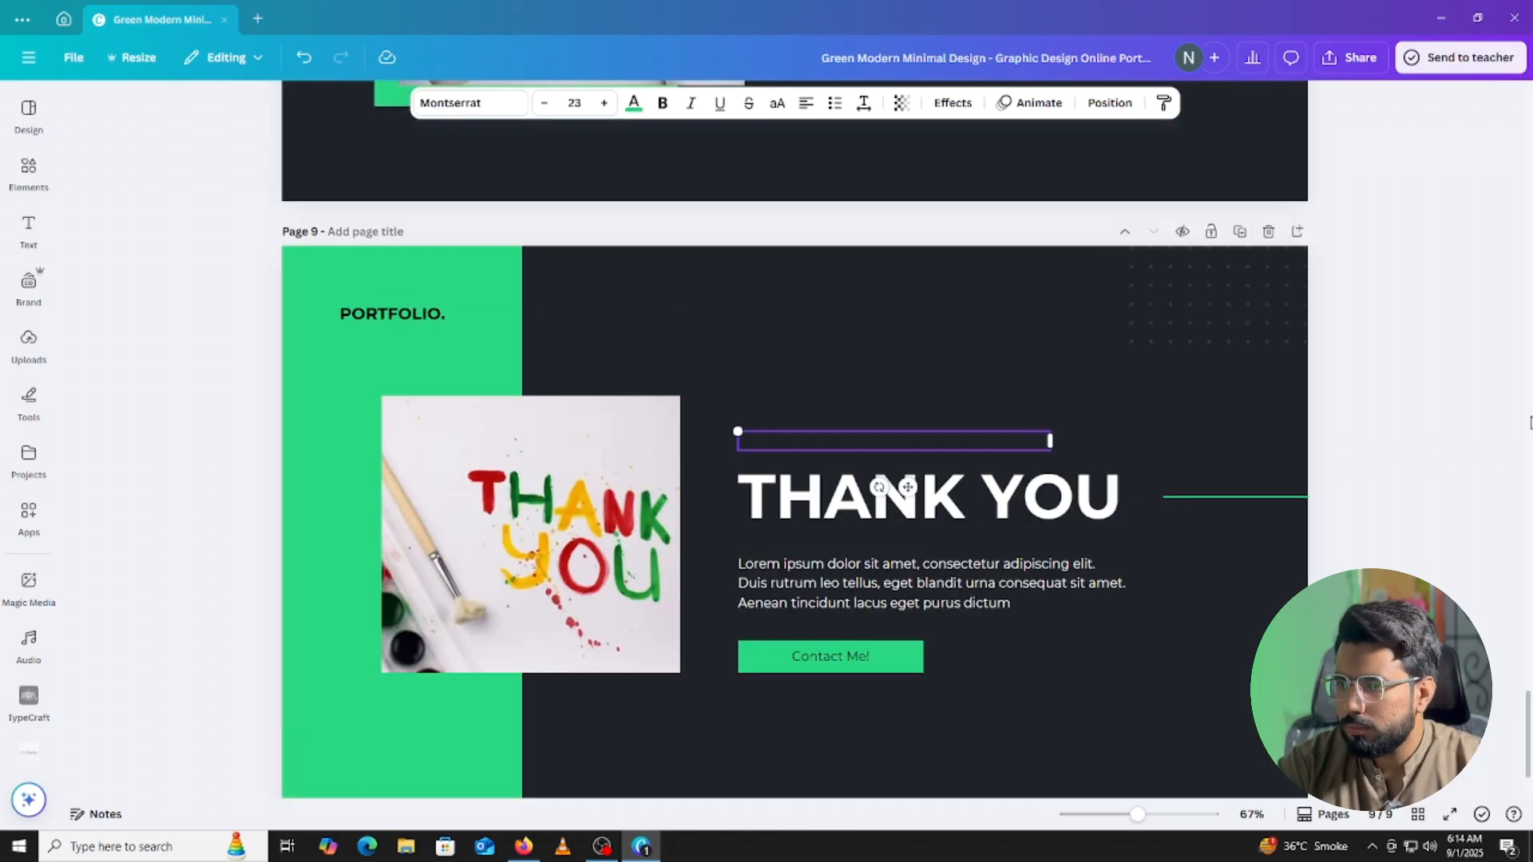
click(1372, 303)
scroll(1252, 405, down, 1)
Nudge the THANK YOU heading slightly to the right, then deselect it.
click(870, 415)
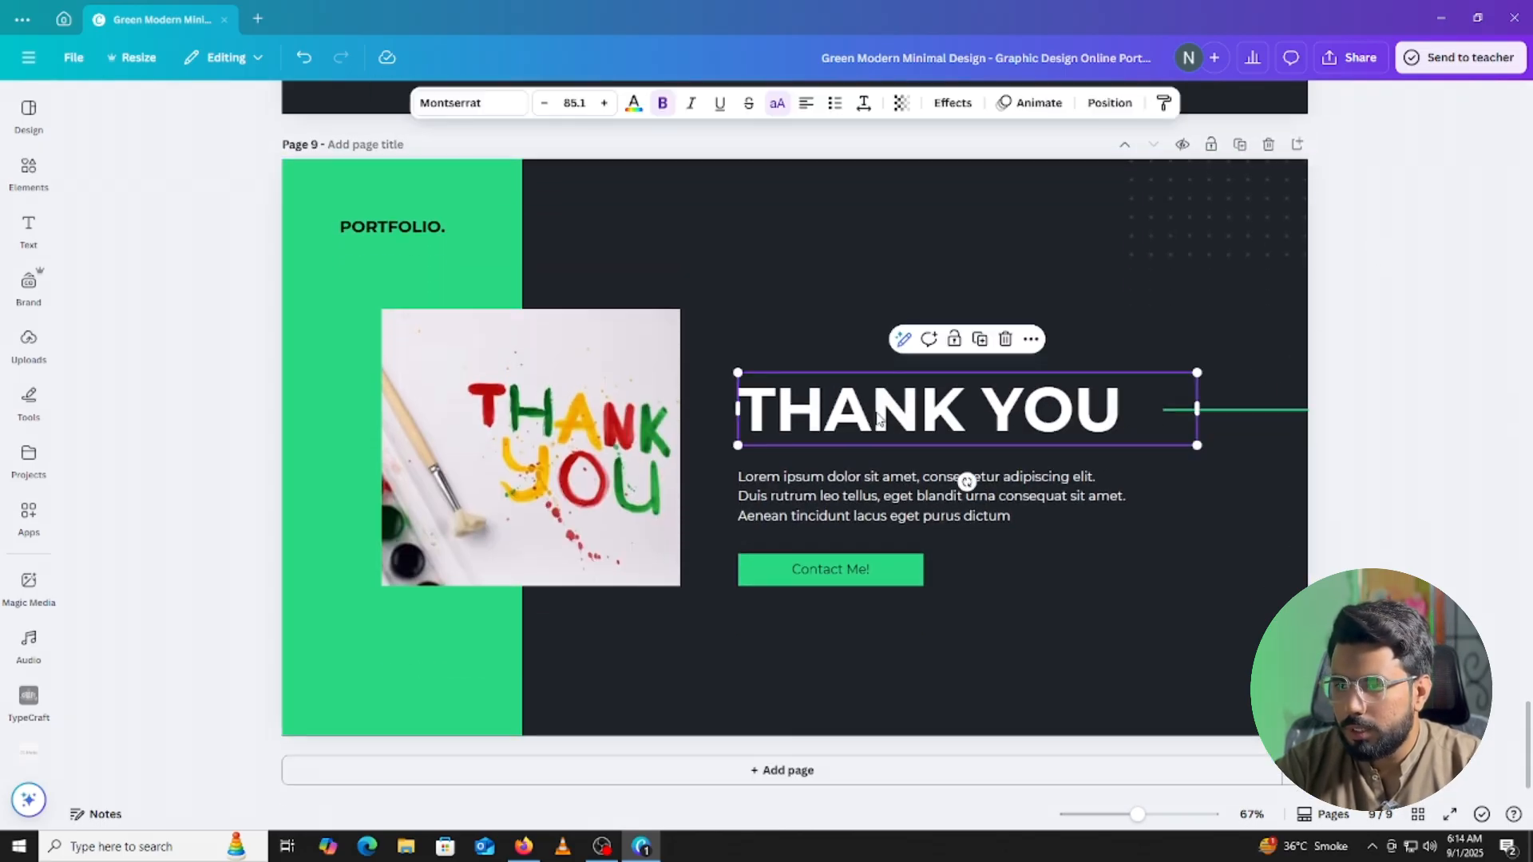
drag(870, 415, 875, 415)
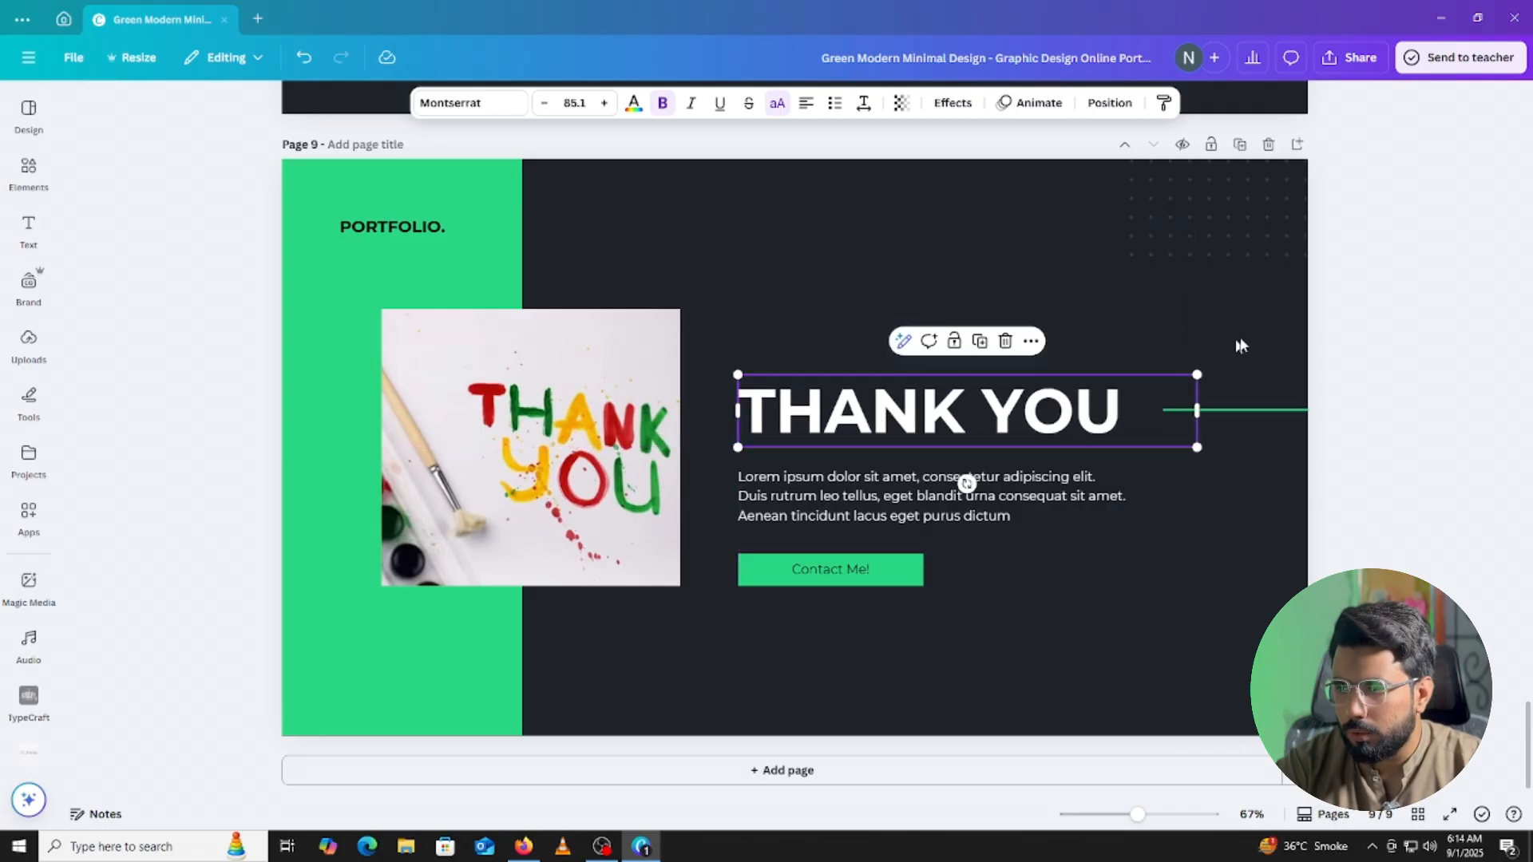
click(1332, 291)
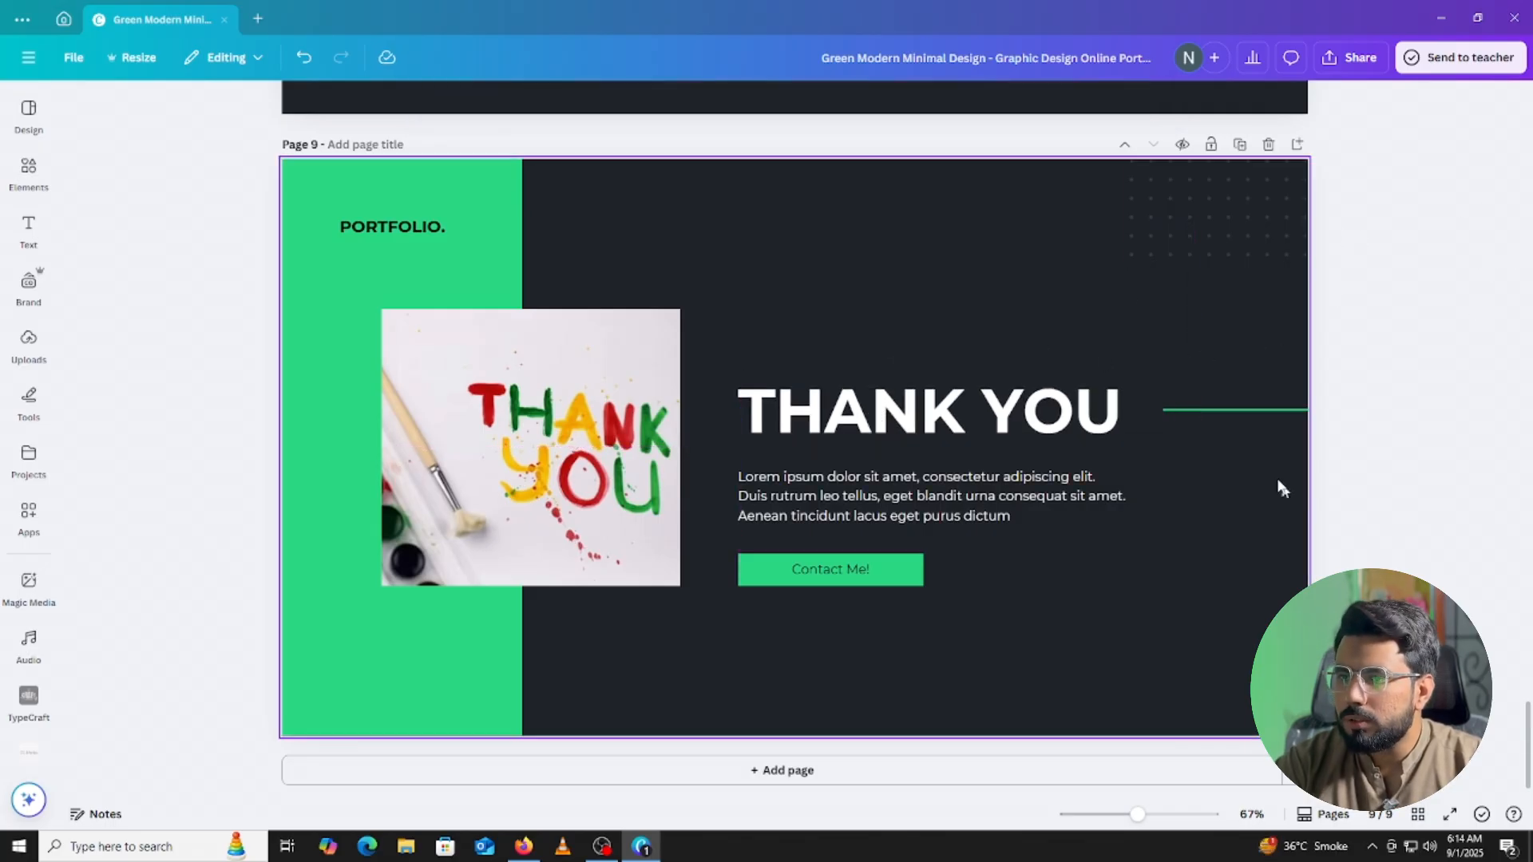
scroll(1132, 414, up, 20)
Choose PDF Standard as the file type in the Share download settings.
scroll(1138, 389, up, 20)
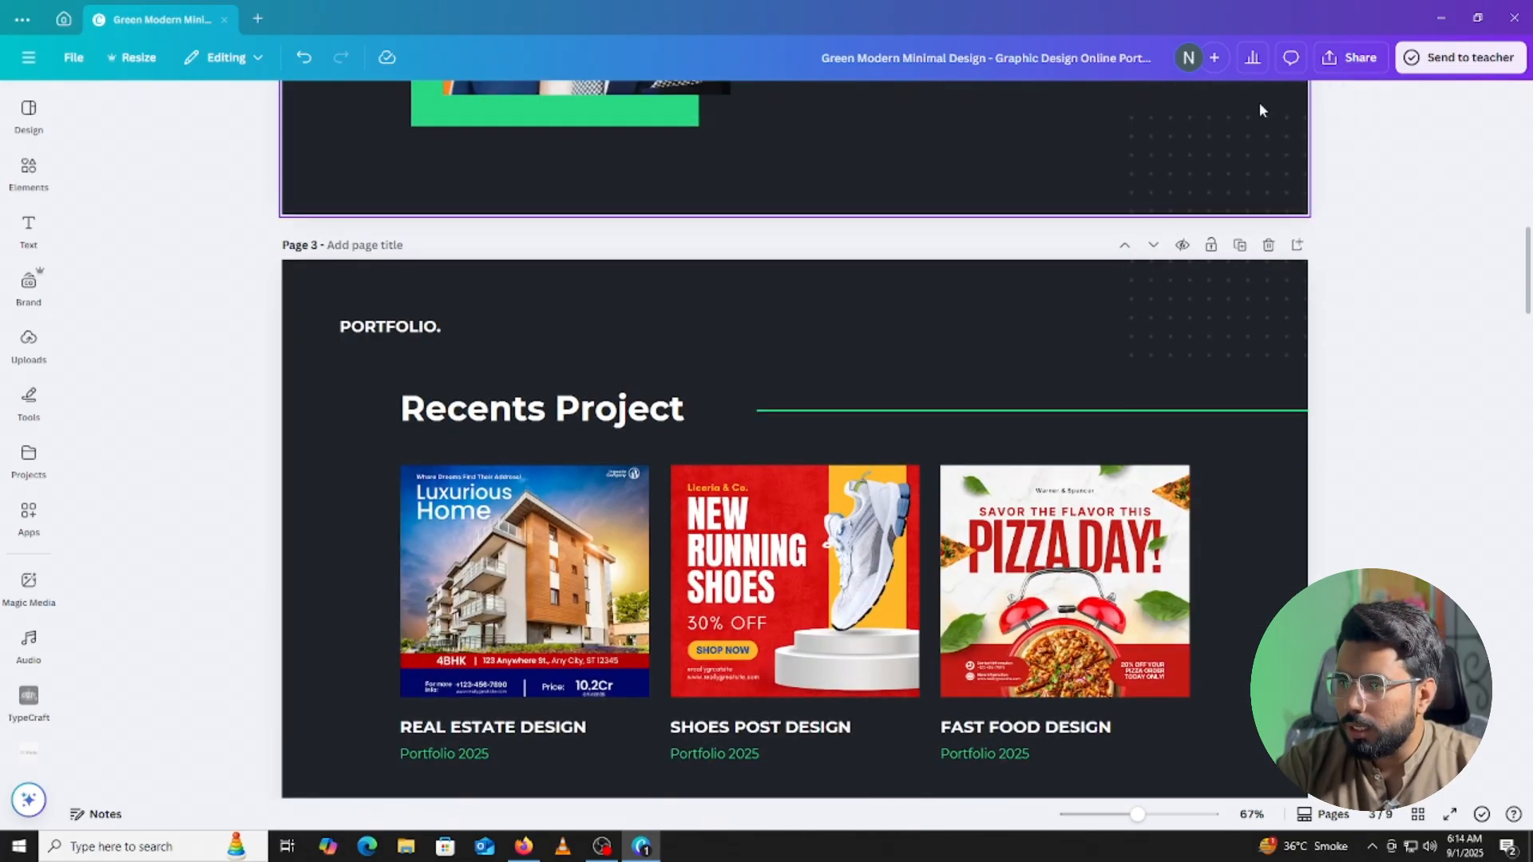
scroll(1229, 120, up, 10)
scroll(1246, 135, up, 2)
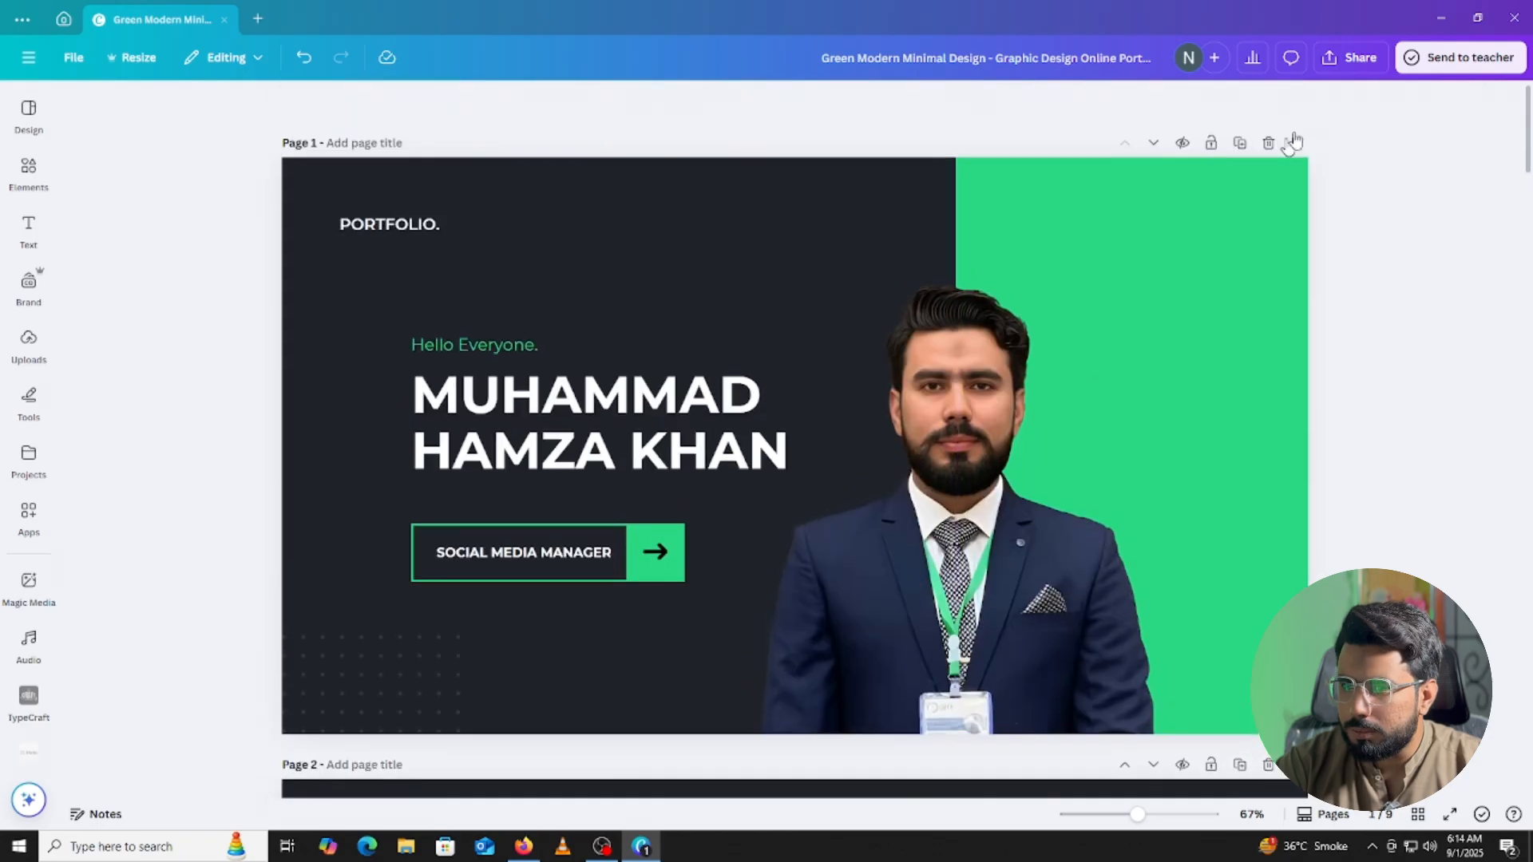
click(1327, 56)
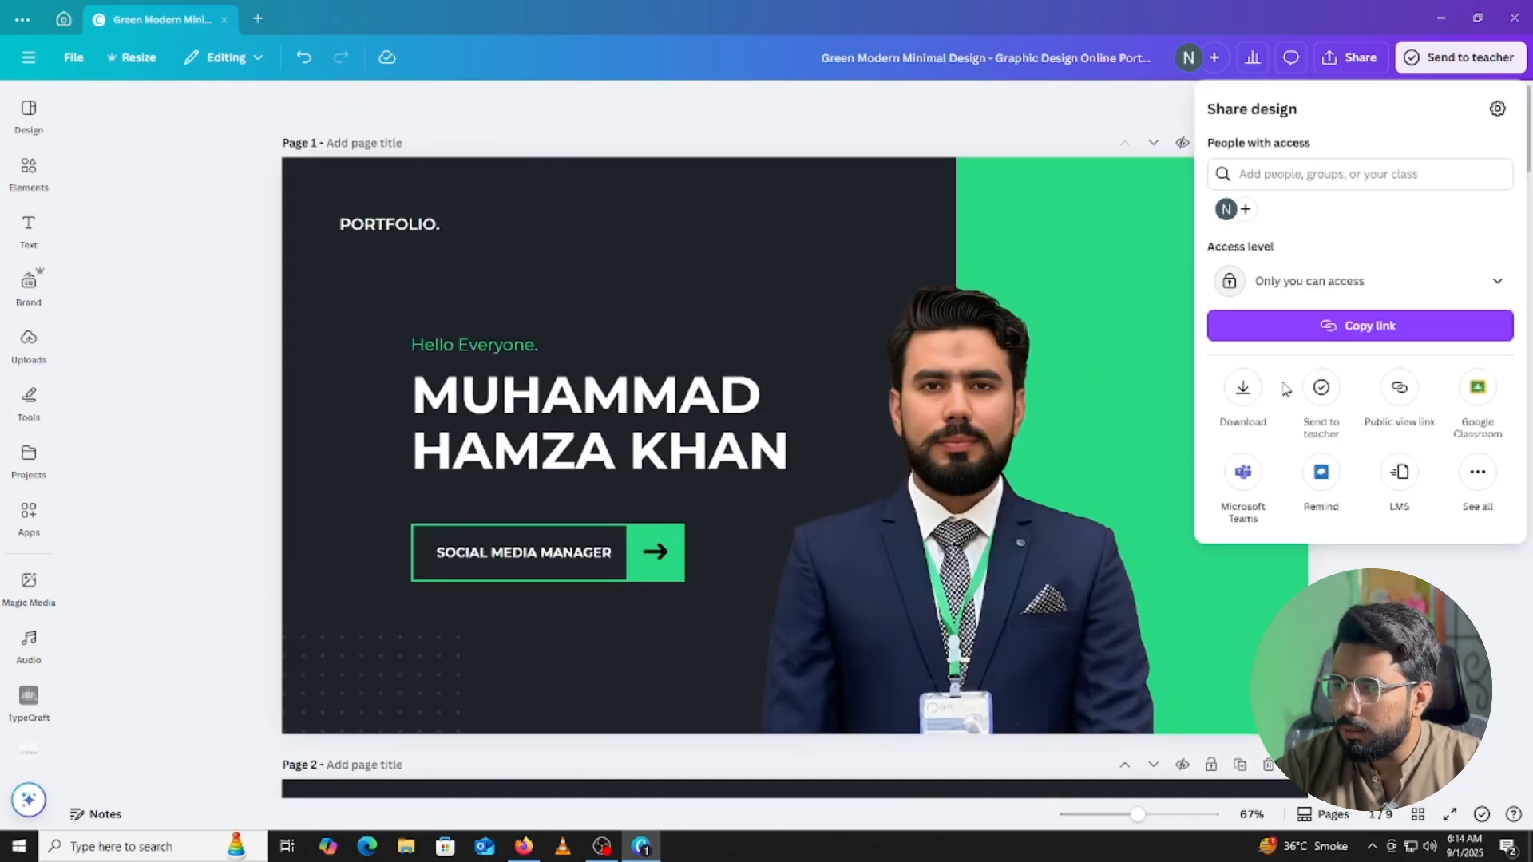
click(1229, 391)
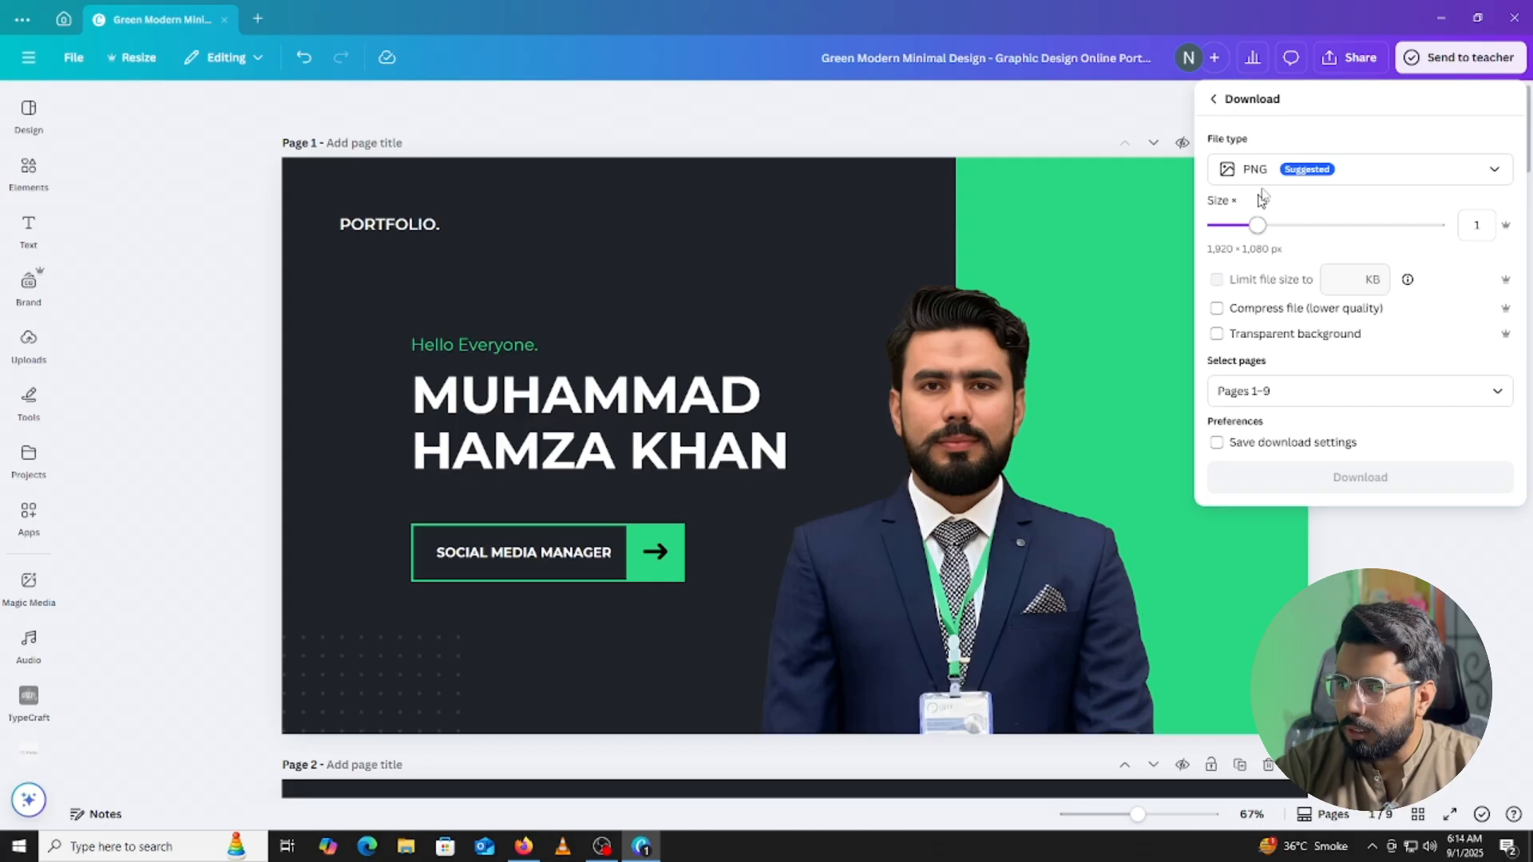
click(1361, 173)
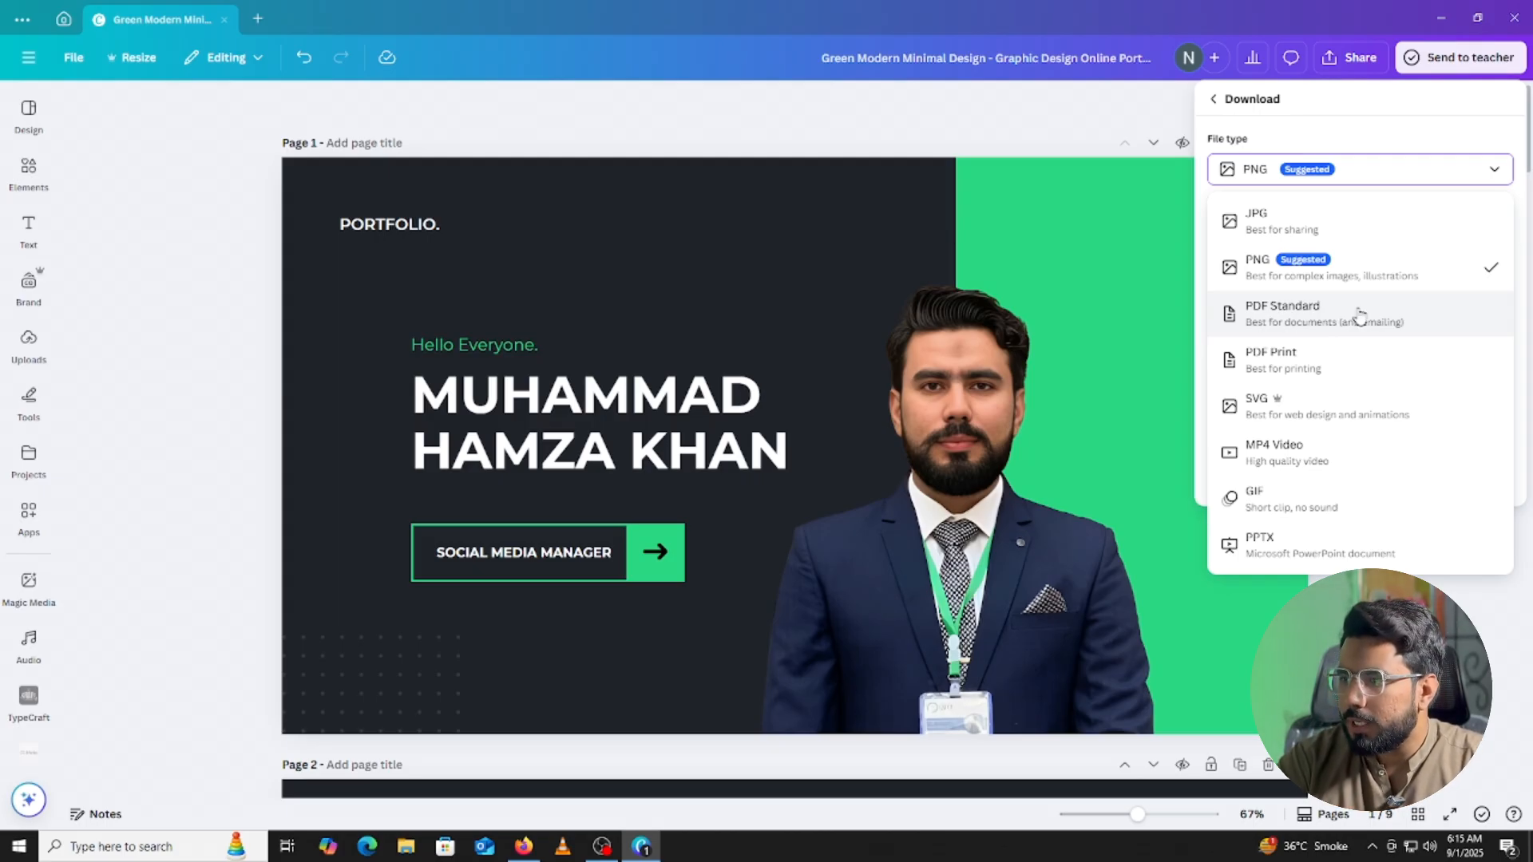
click(1331, 318)
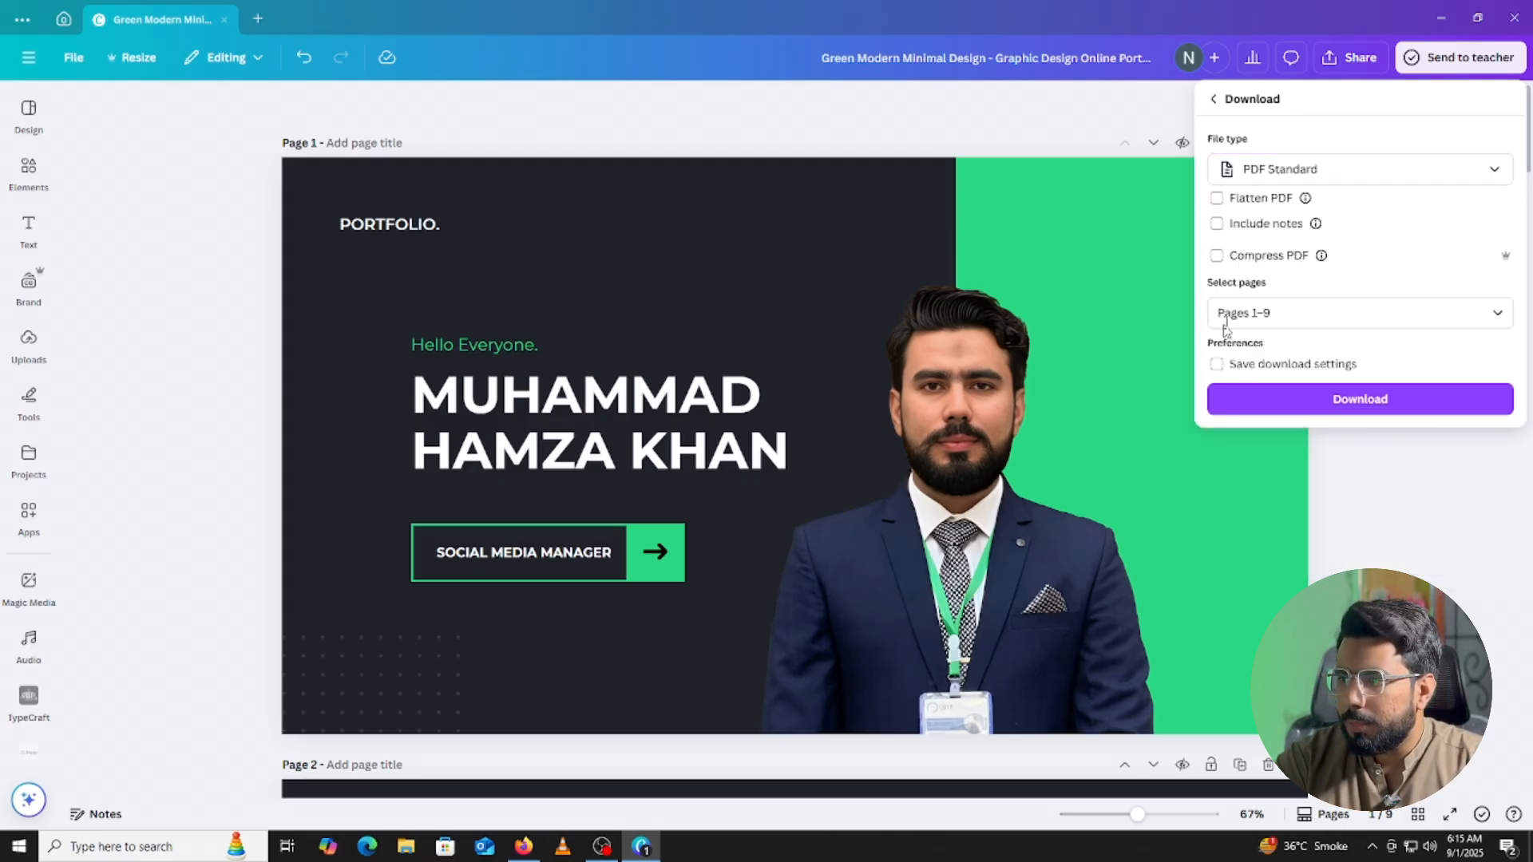
Download all 9 pages and save the PDF into the Downloads folder.
click(1288, 404)
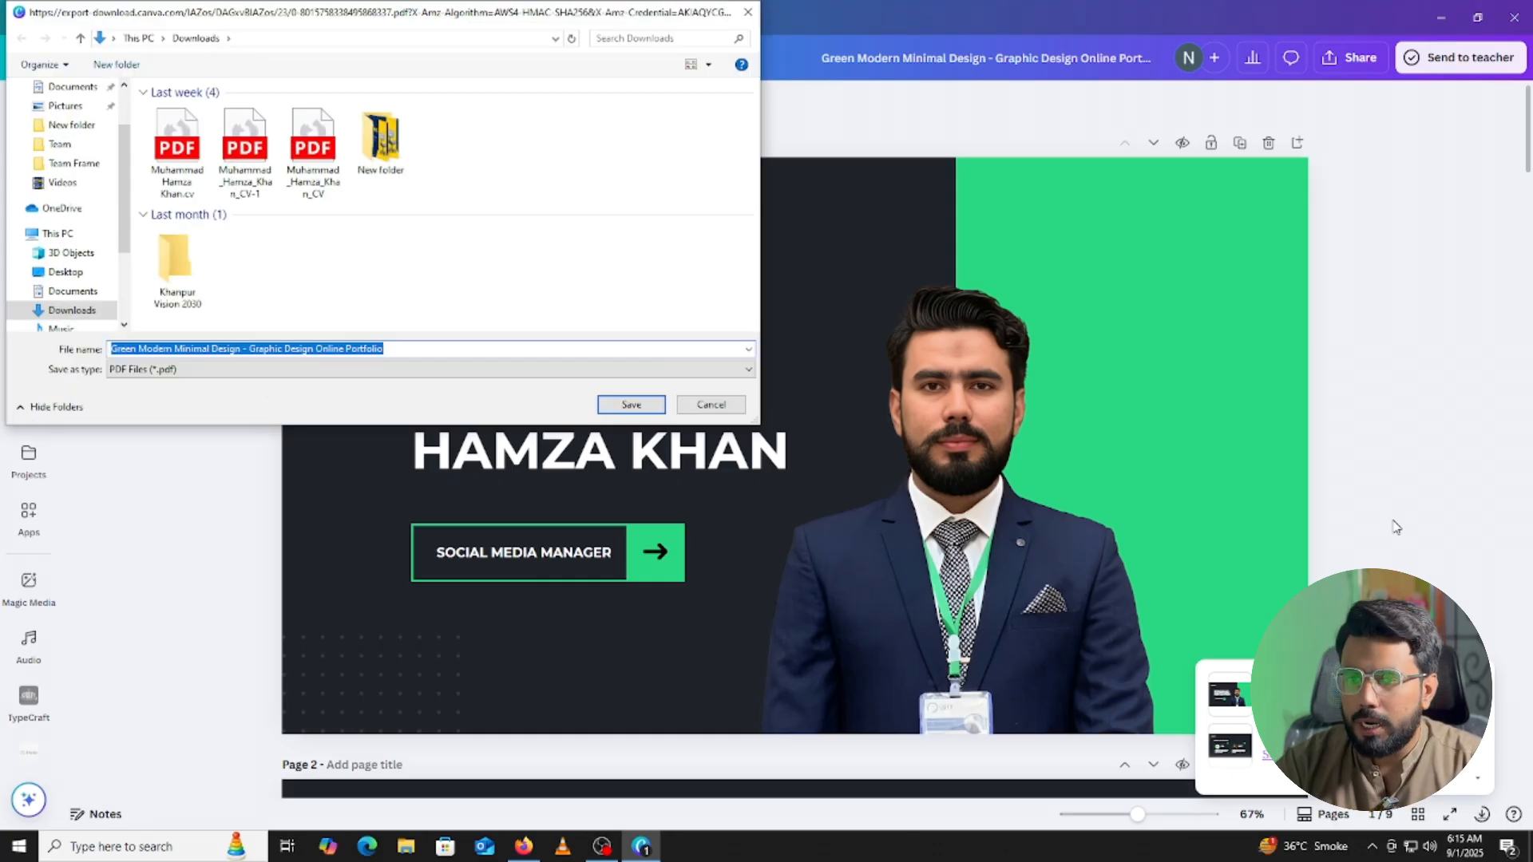
click(537, 352)
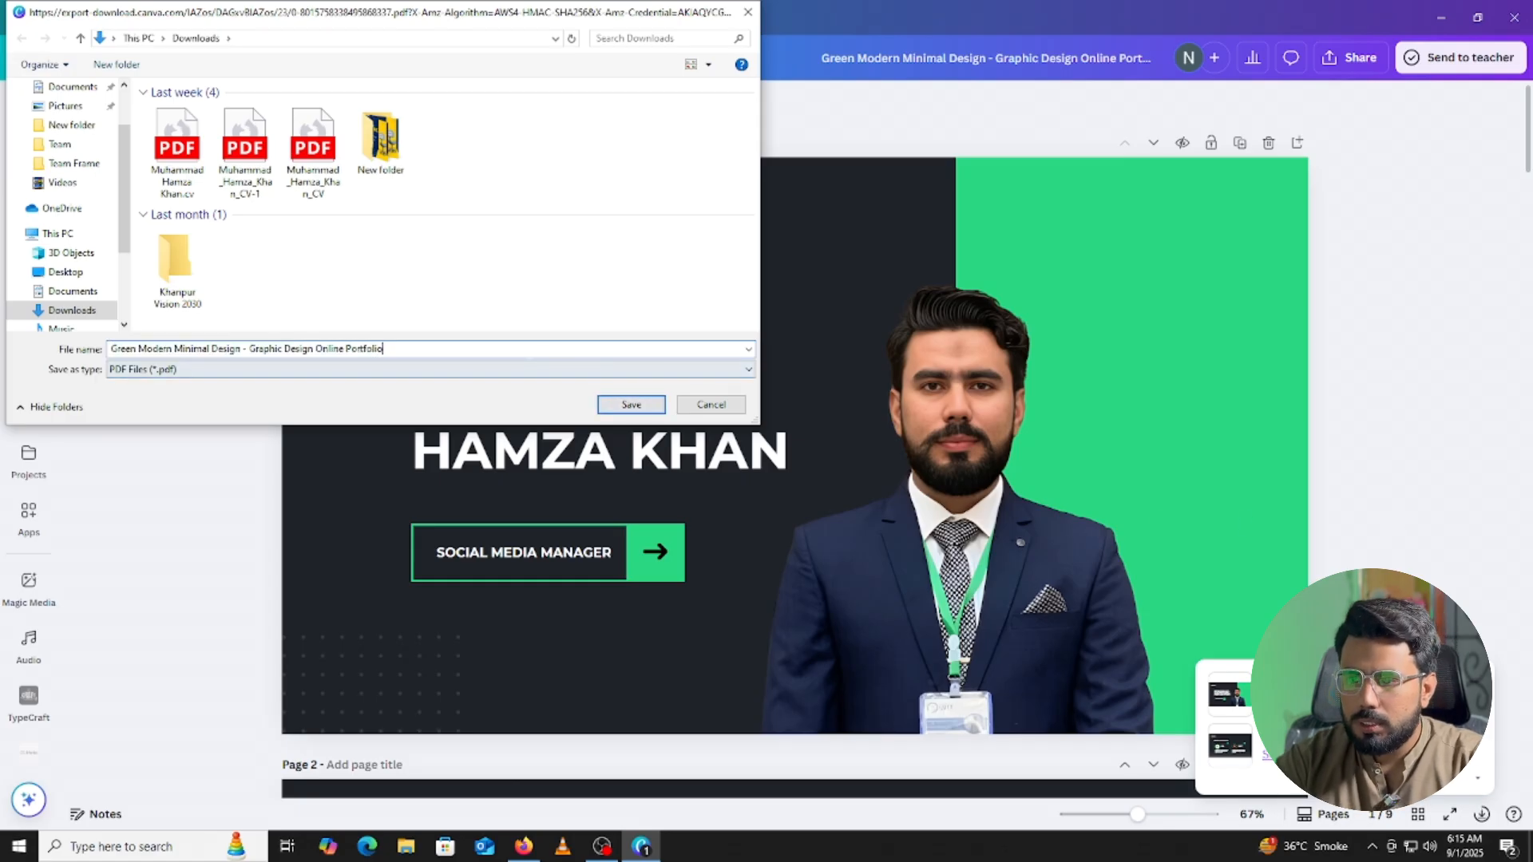
click(631, 405)
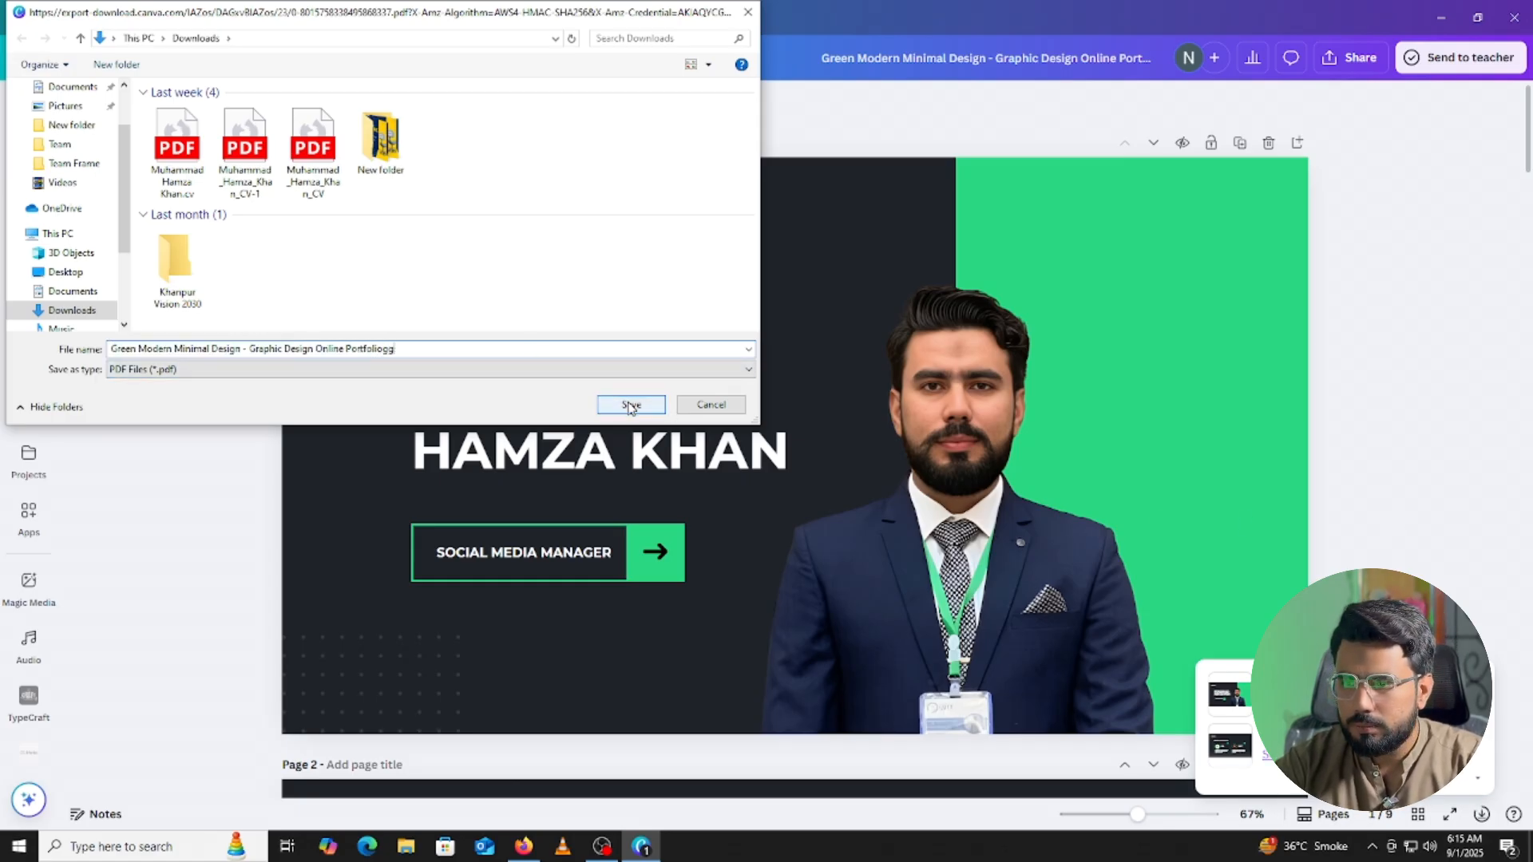
Open the downloaded portfolio PDF from File Explorer's Recent files so it shows in Firefox.
click(404, 849)
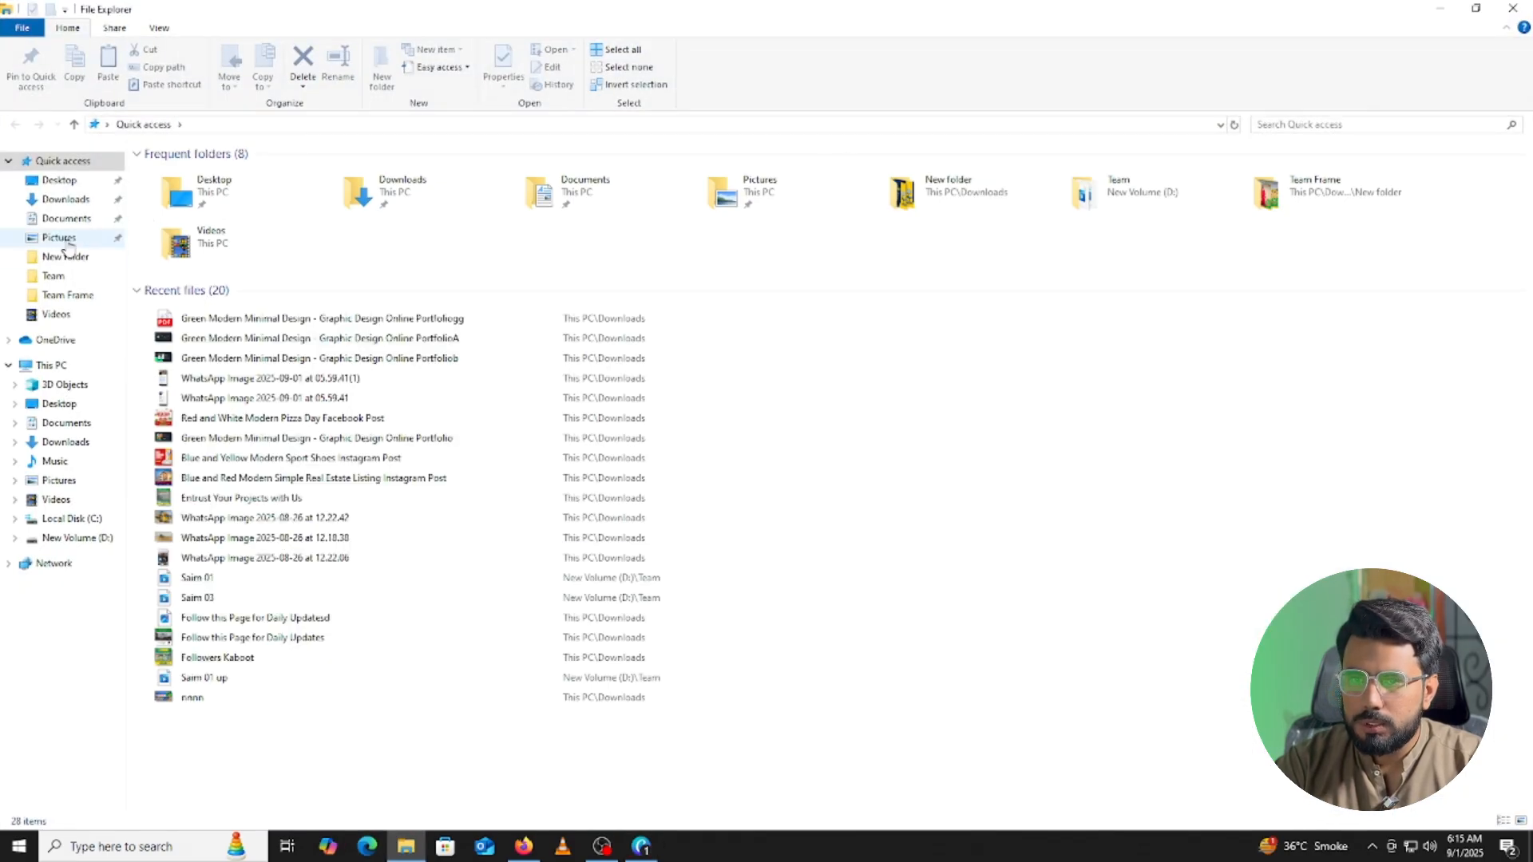
click(315, 317)
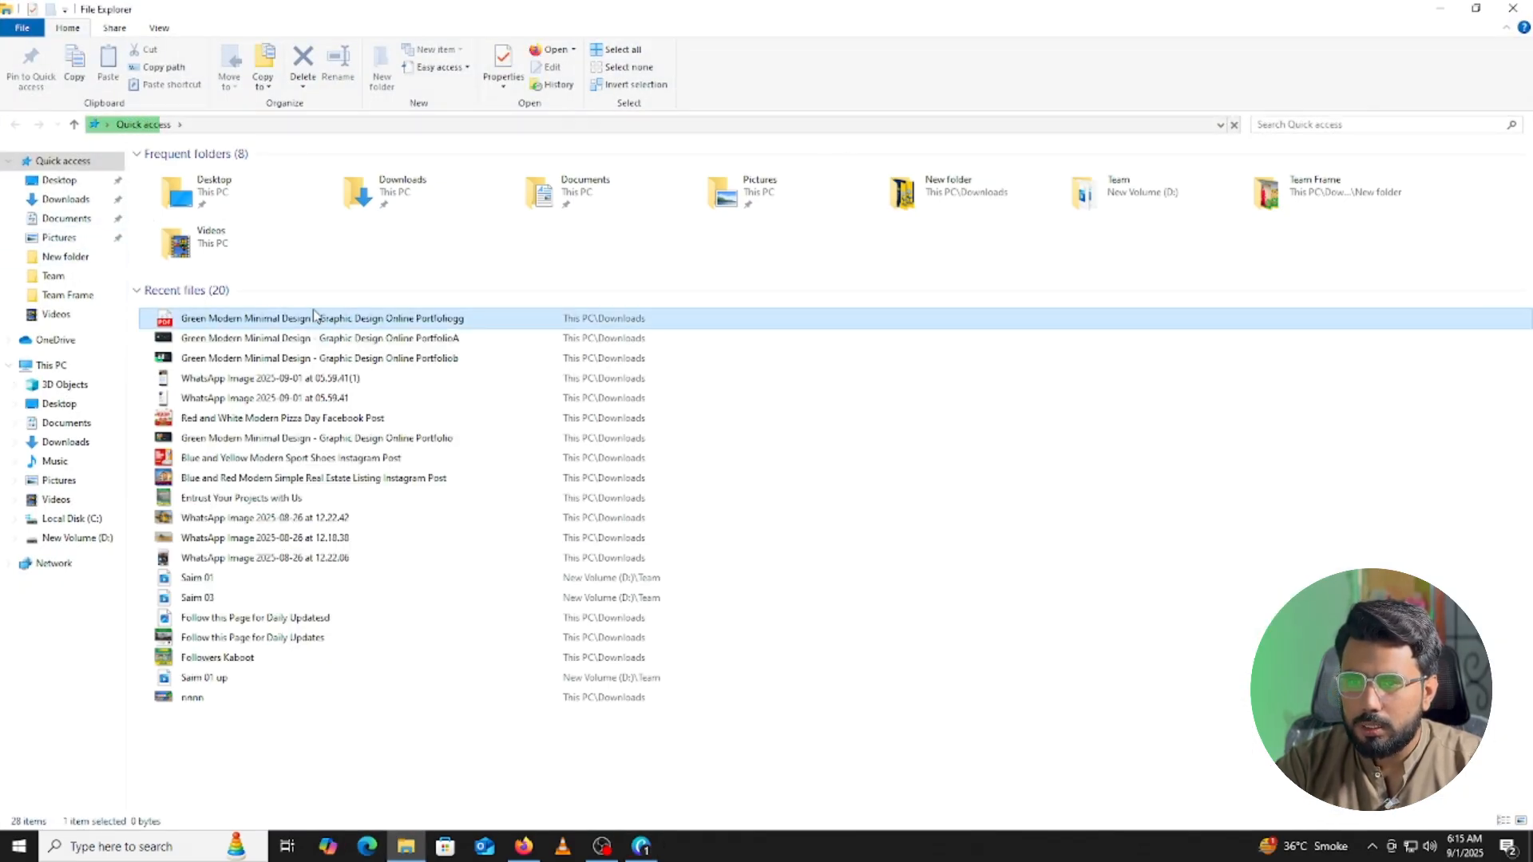
right_click(315, 316)
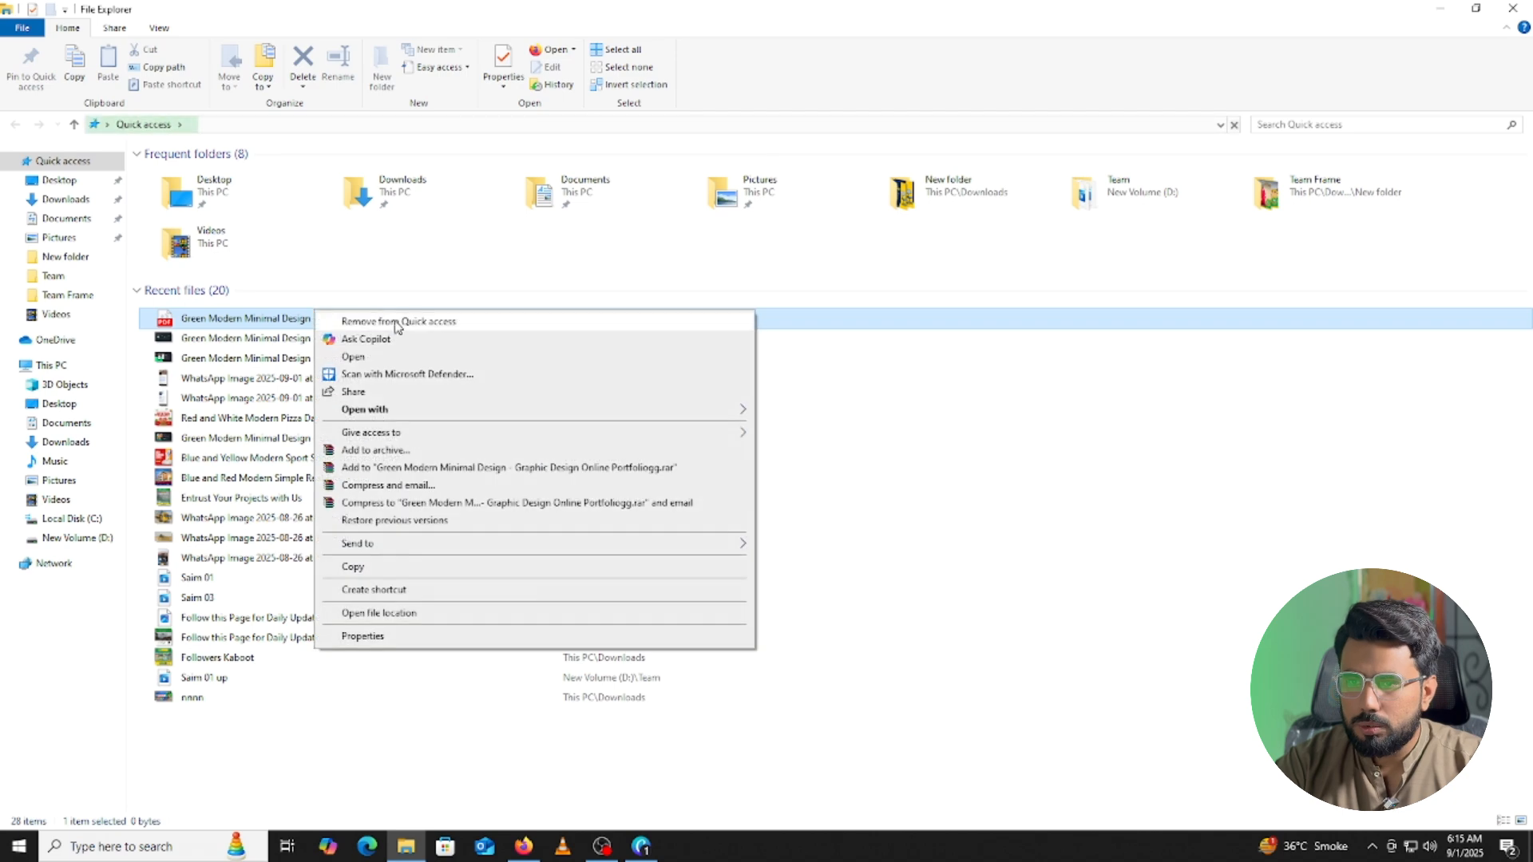
click(238, 323)
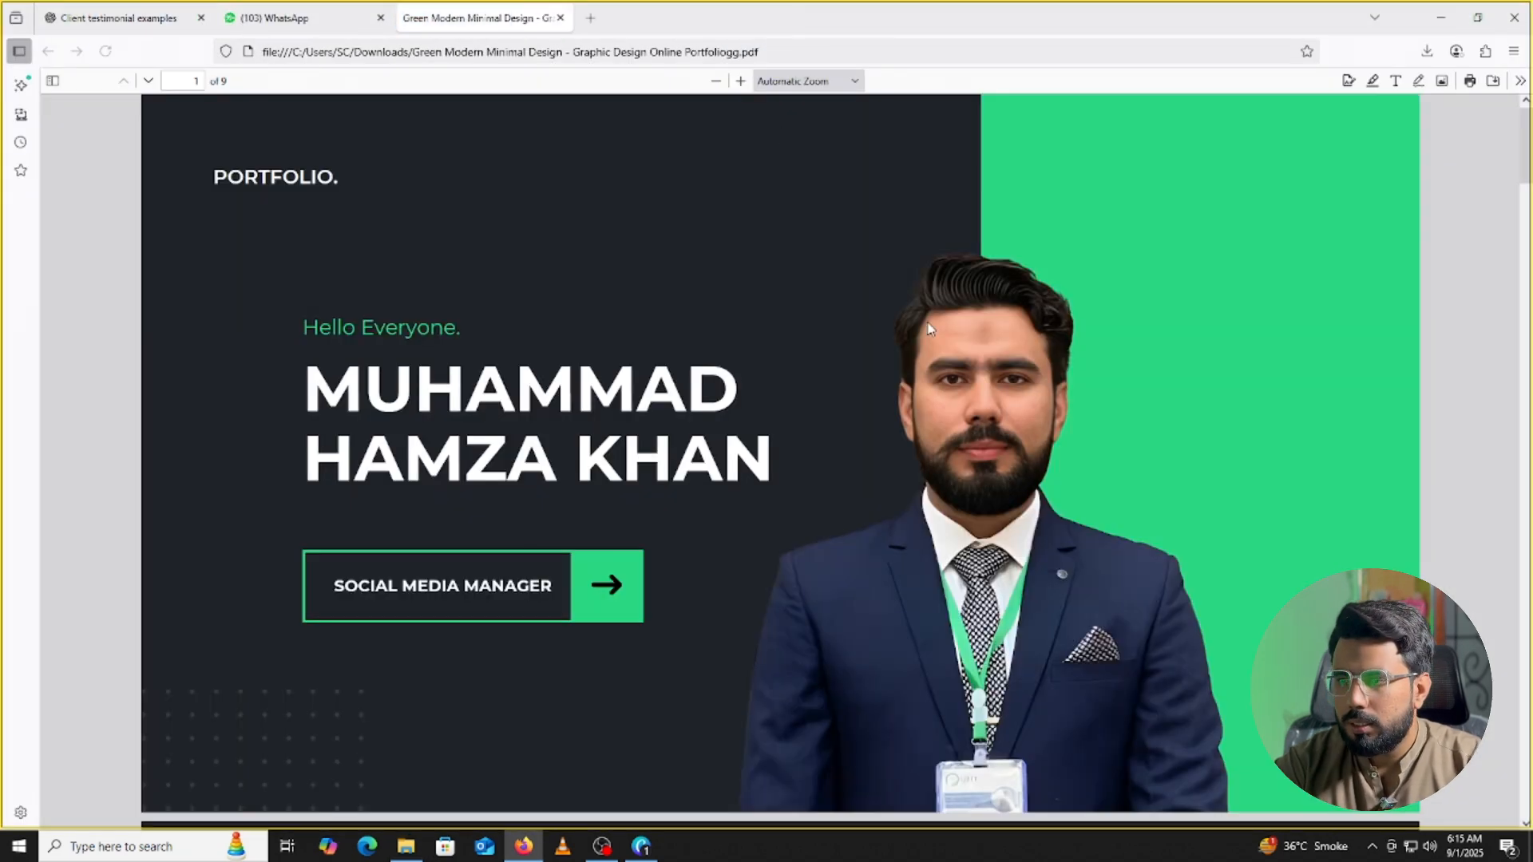
scroll(921, 324, down, 3)
scroll(920, 323, down, 20)
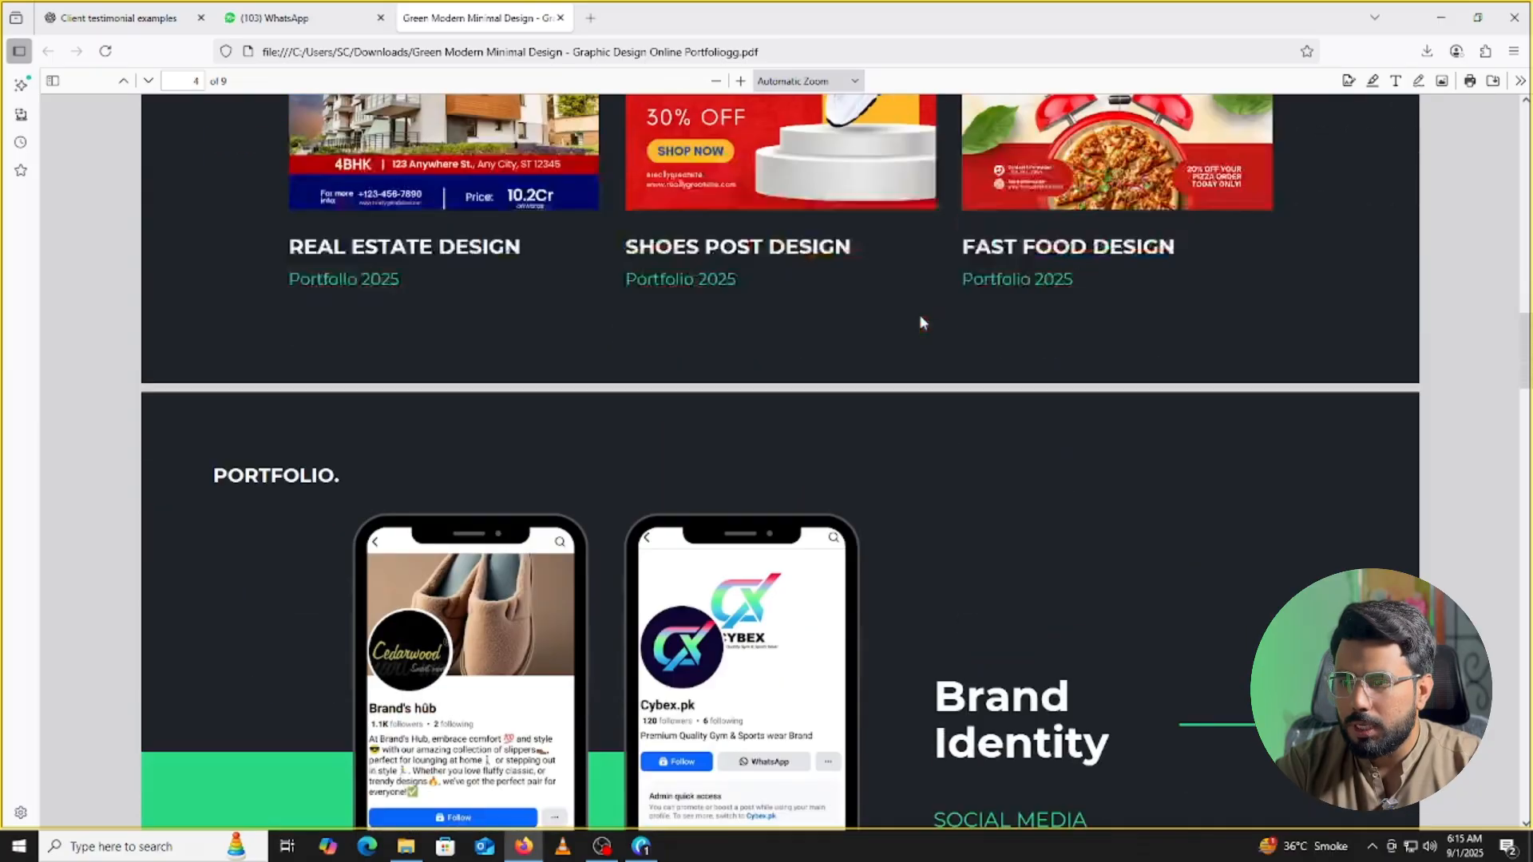
scroll(920, 323, down, 15)
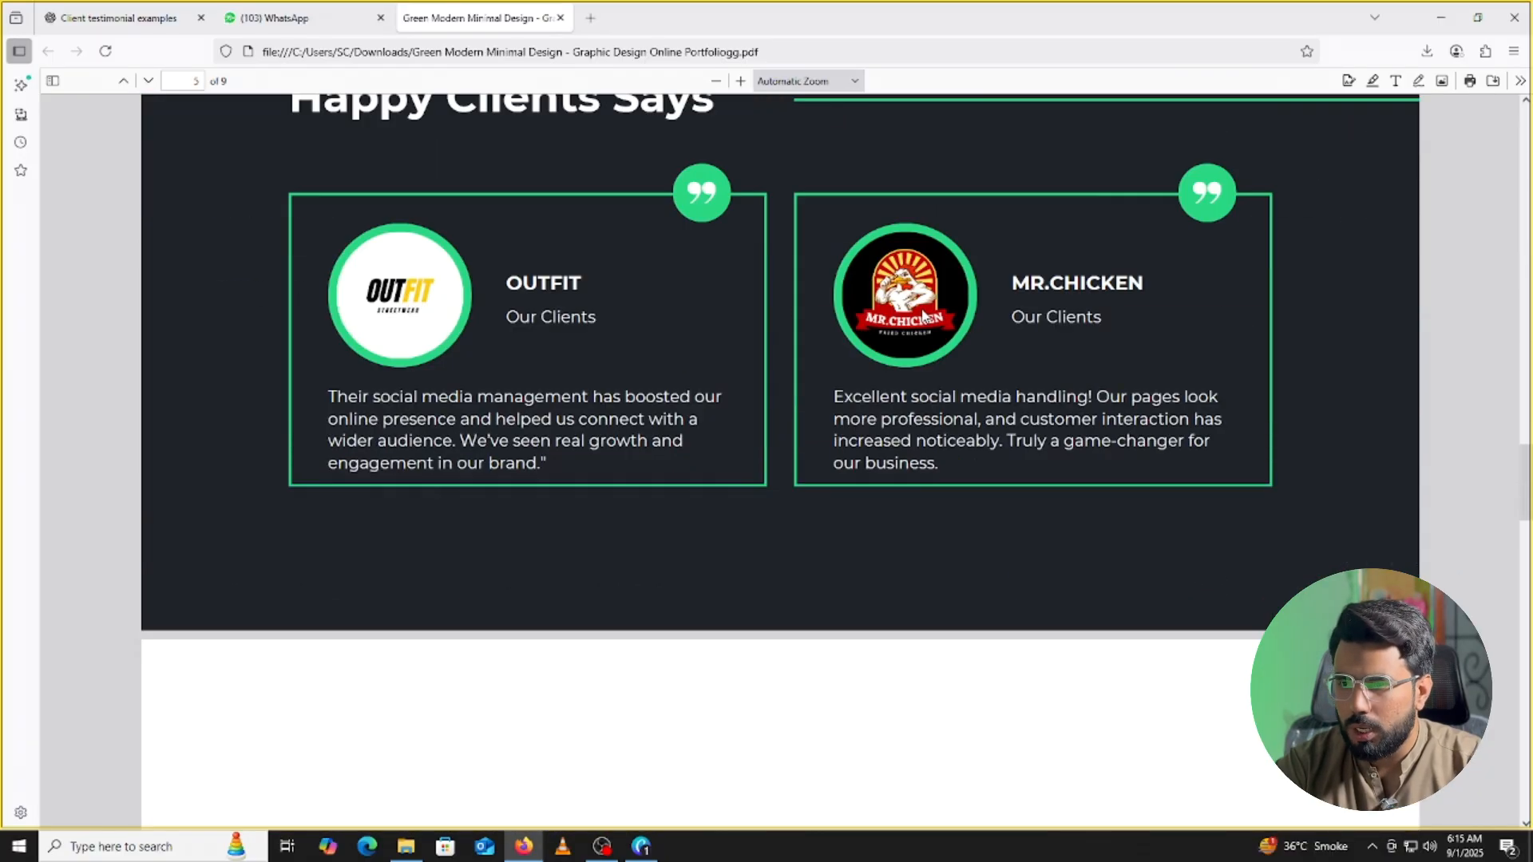
scroll(912, 328, down, 15)
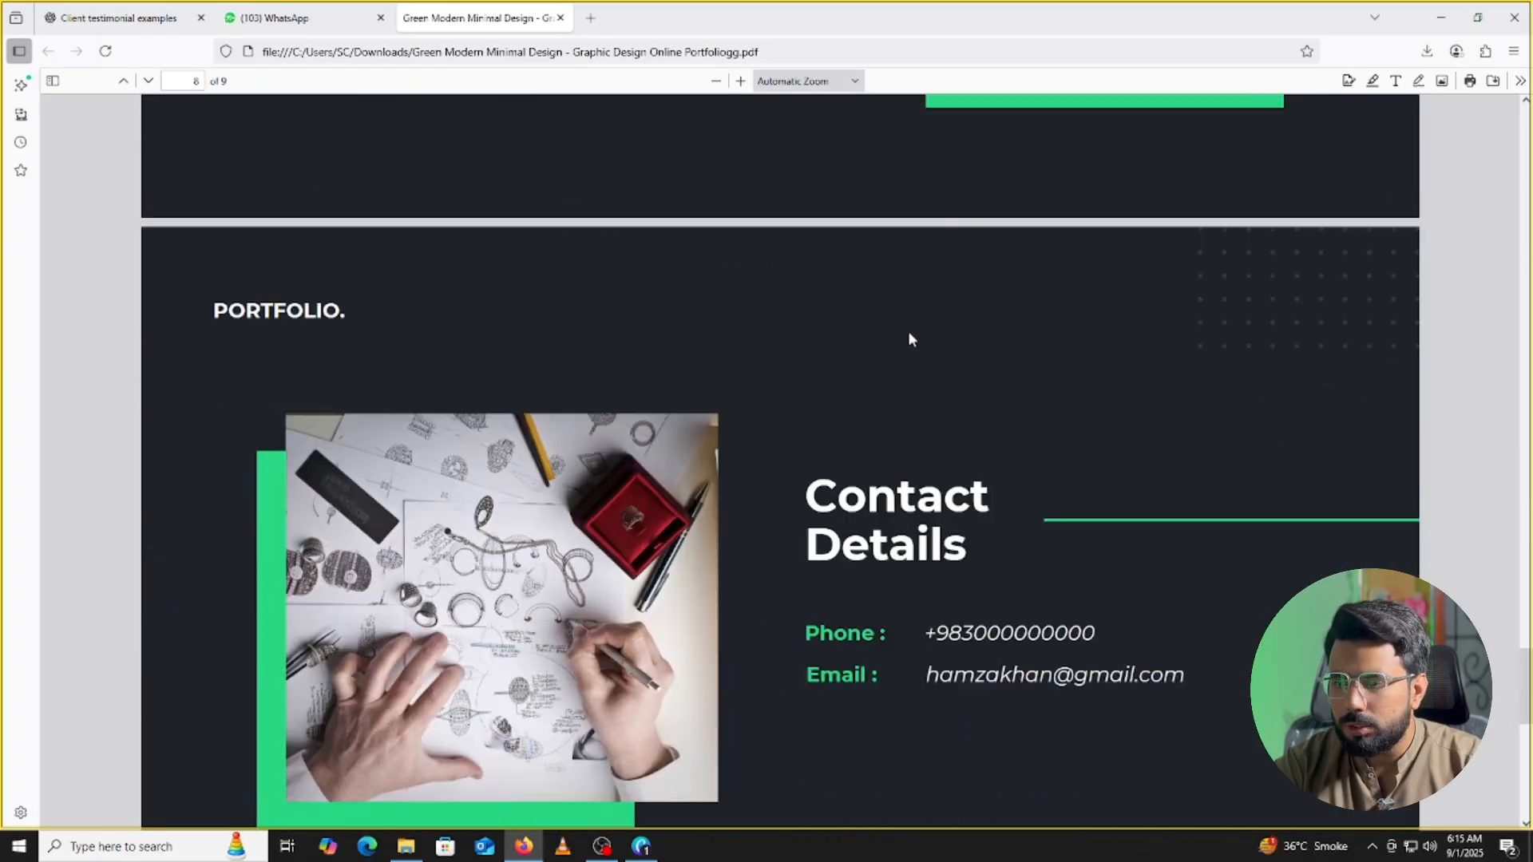
scroll(907, 335, down, 6)
scroll(900, 328, up, 7)
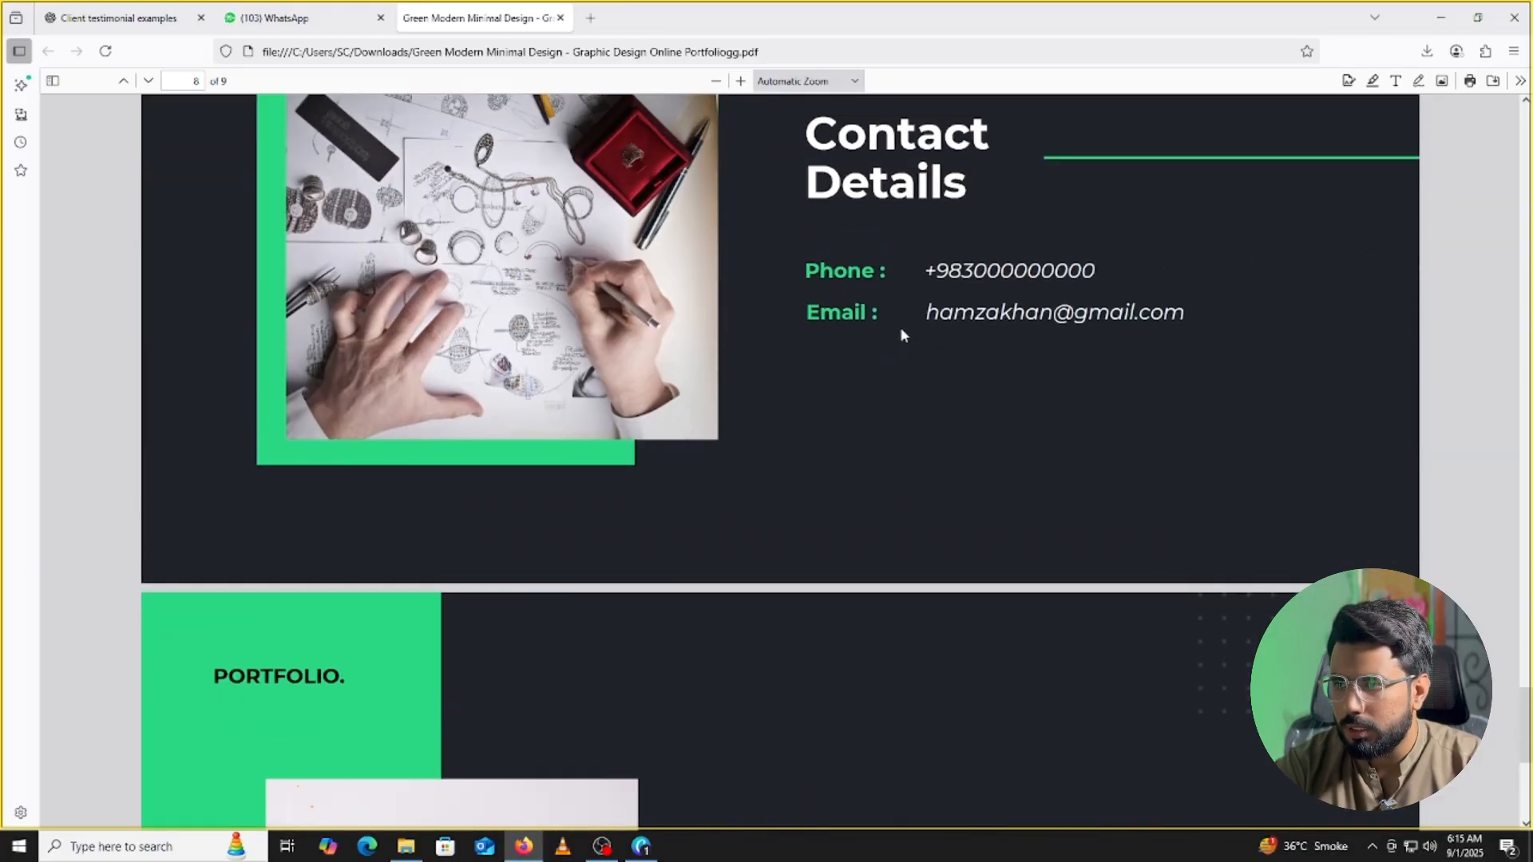
scroll(900, 315, down, 7)
scroll(851, 419, up, 20)
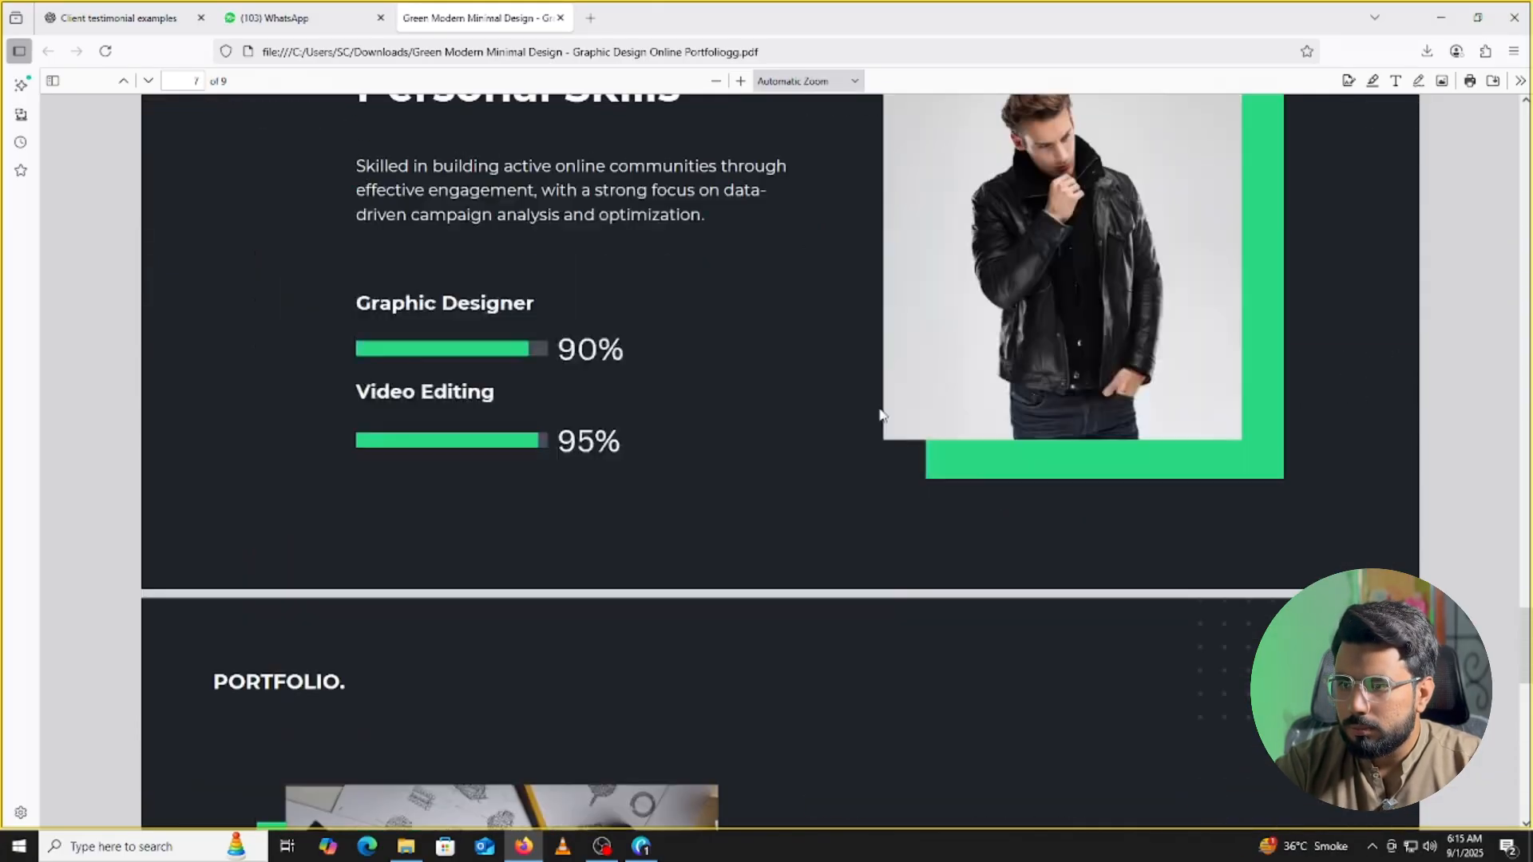
scroll(851, 420, up, 6)
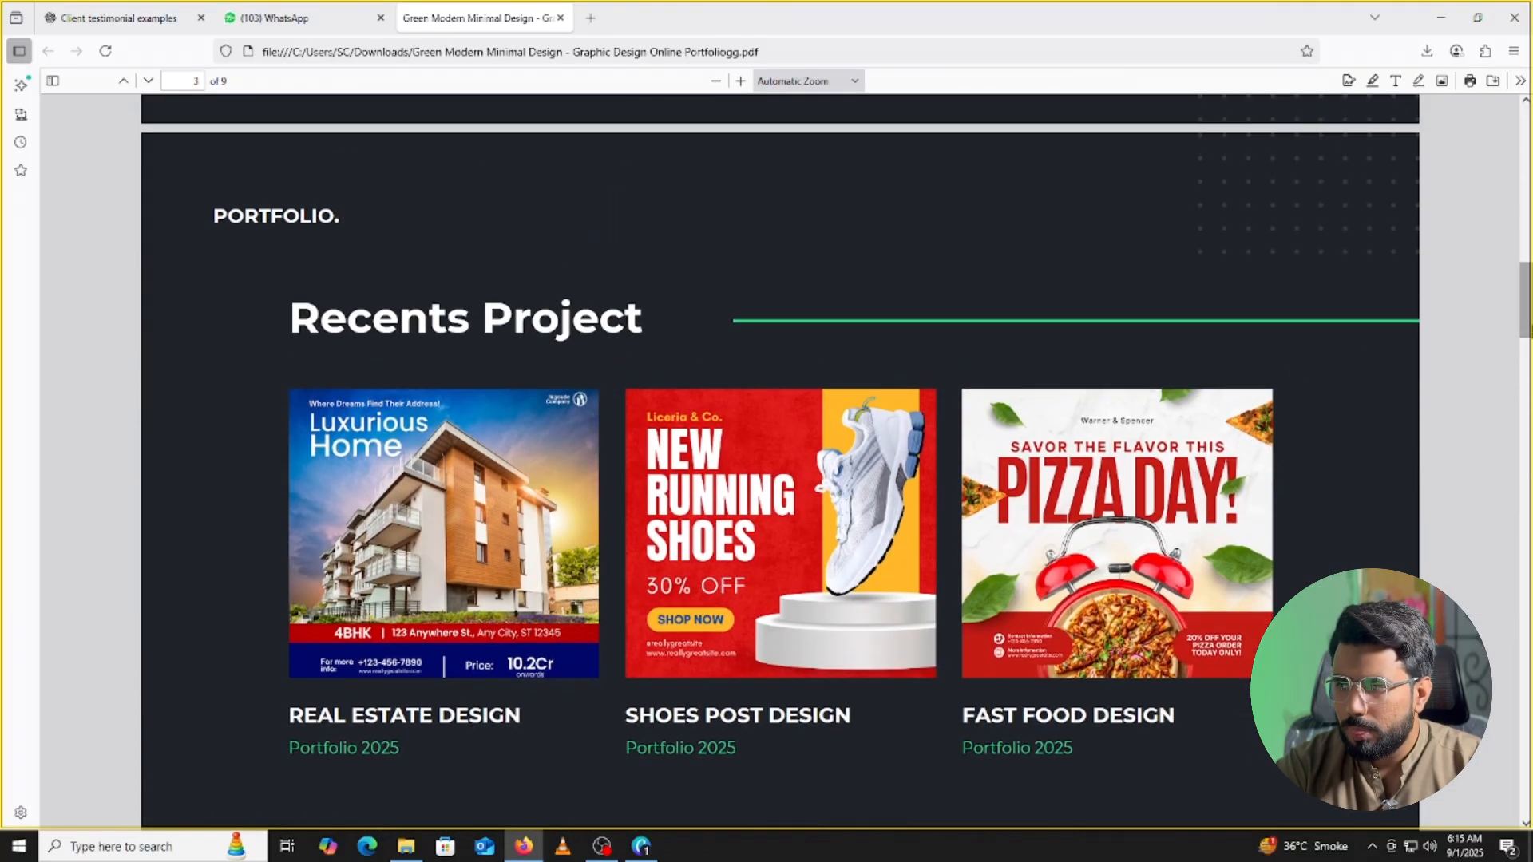
drag(1526, 303, 1527, 307)
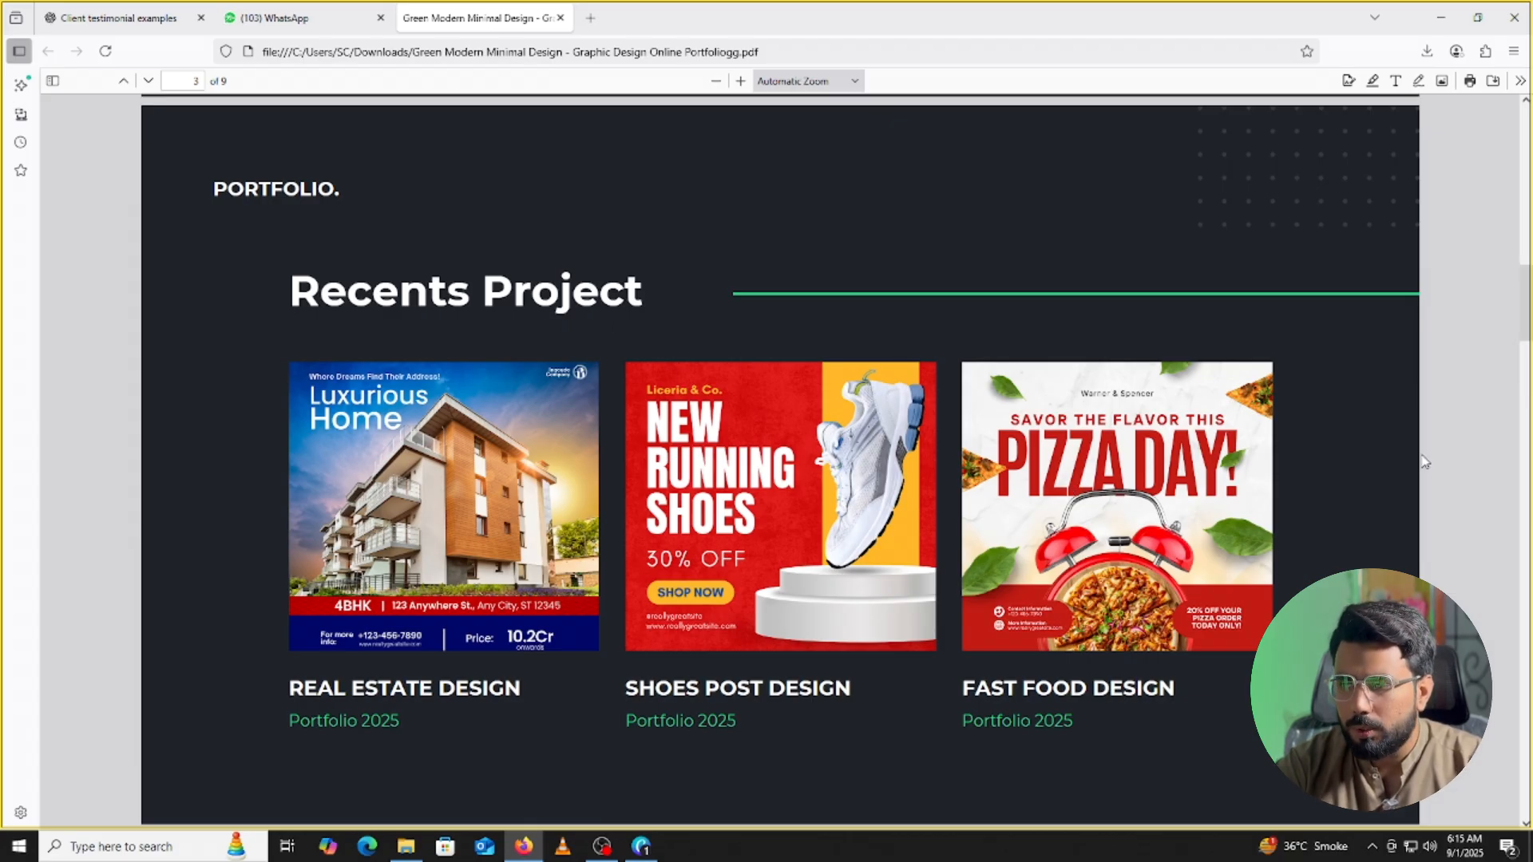
scroll(1402, 472, up, 5)
scroll(1374, 514, down, 4)
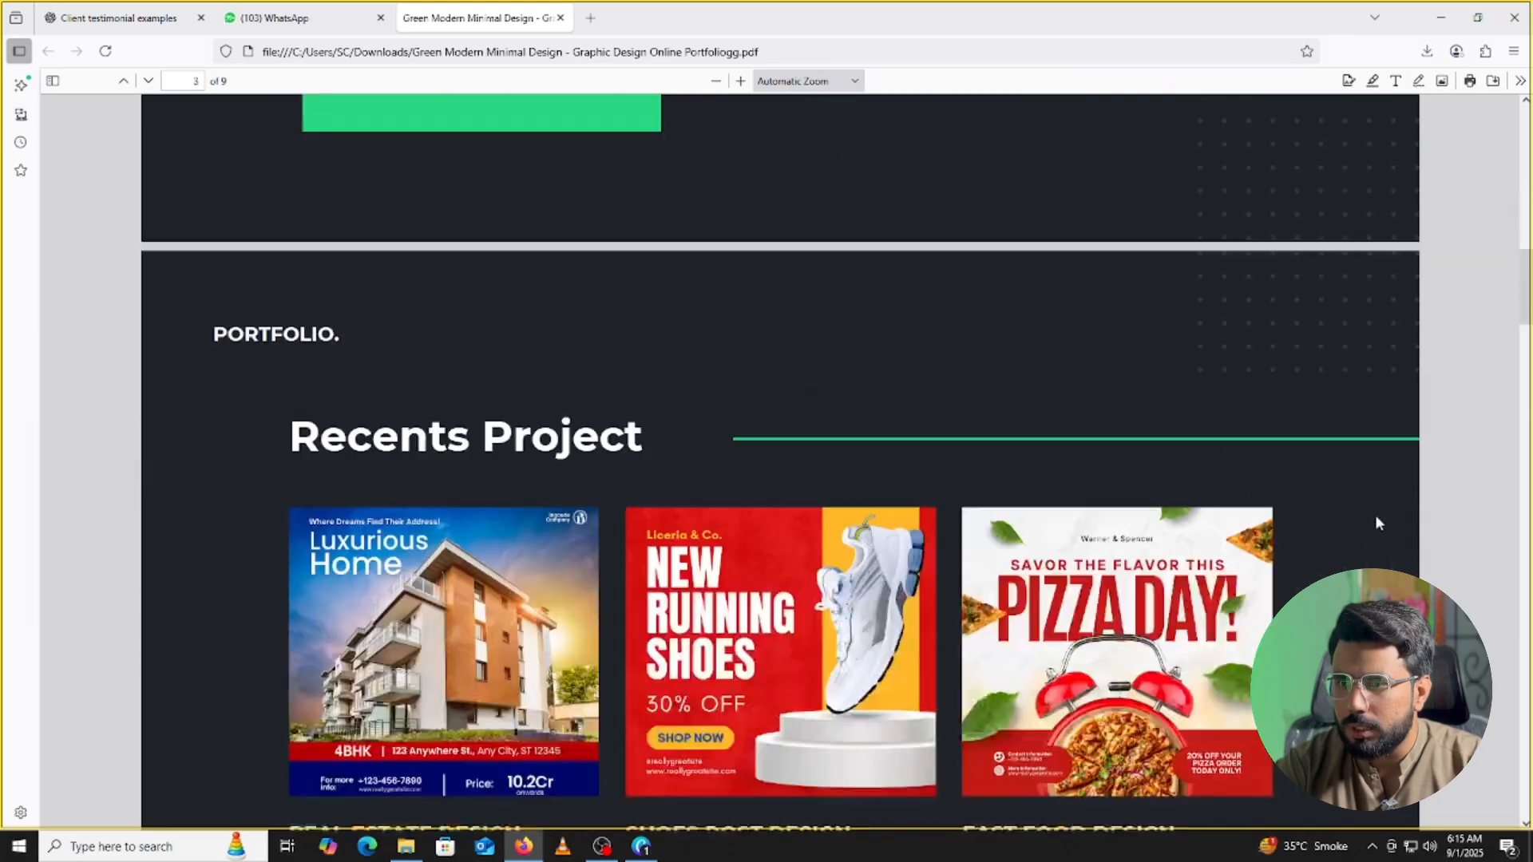
scroll(1379, 510, down, 3)
scroll(1380, 507, up, 2)
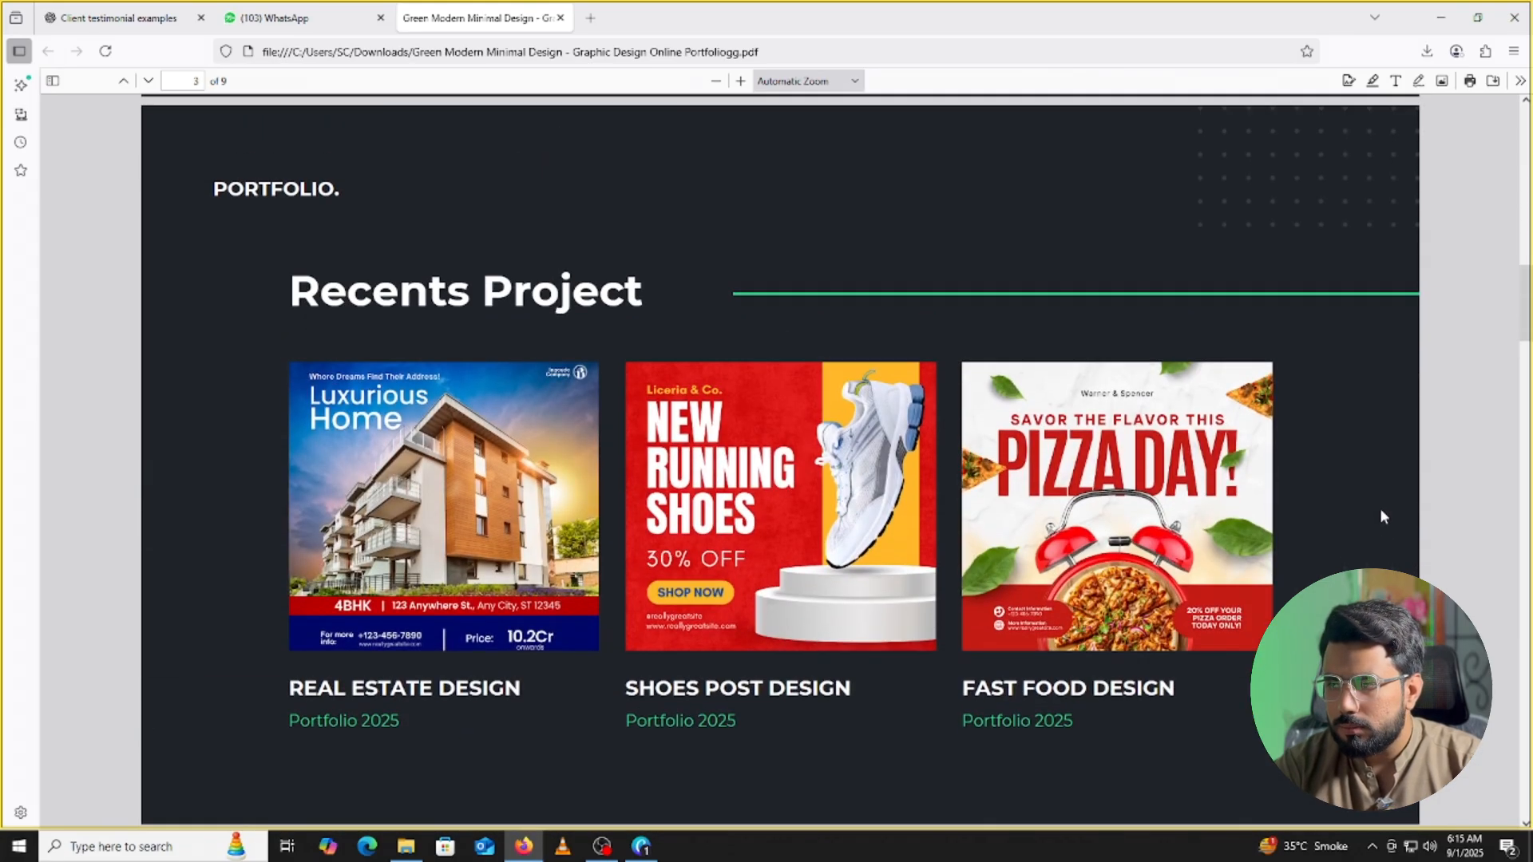